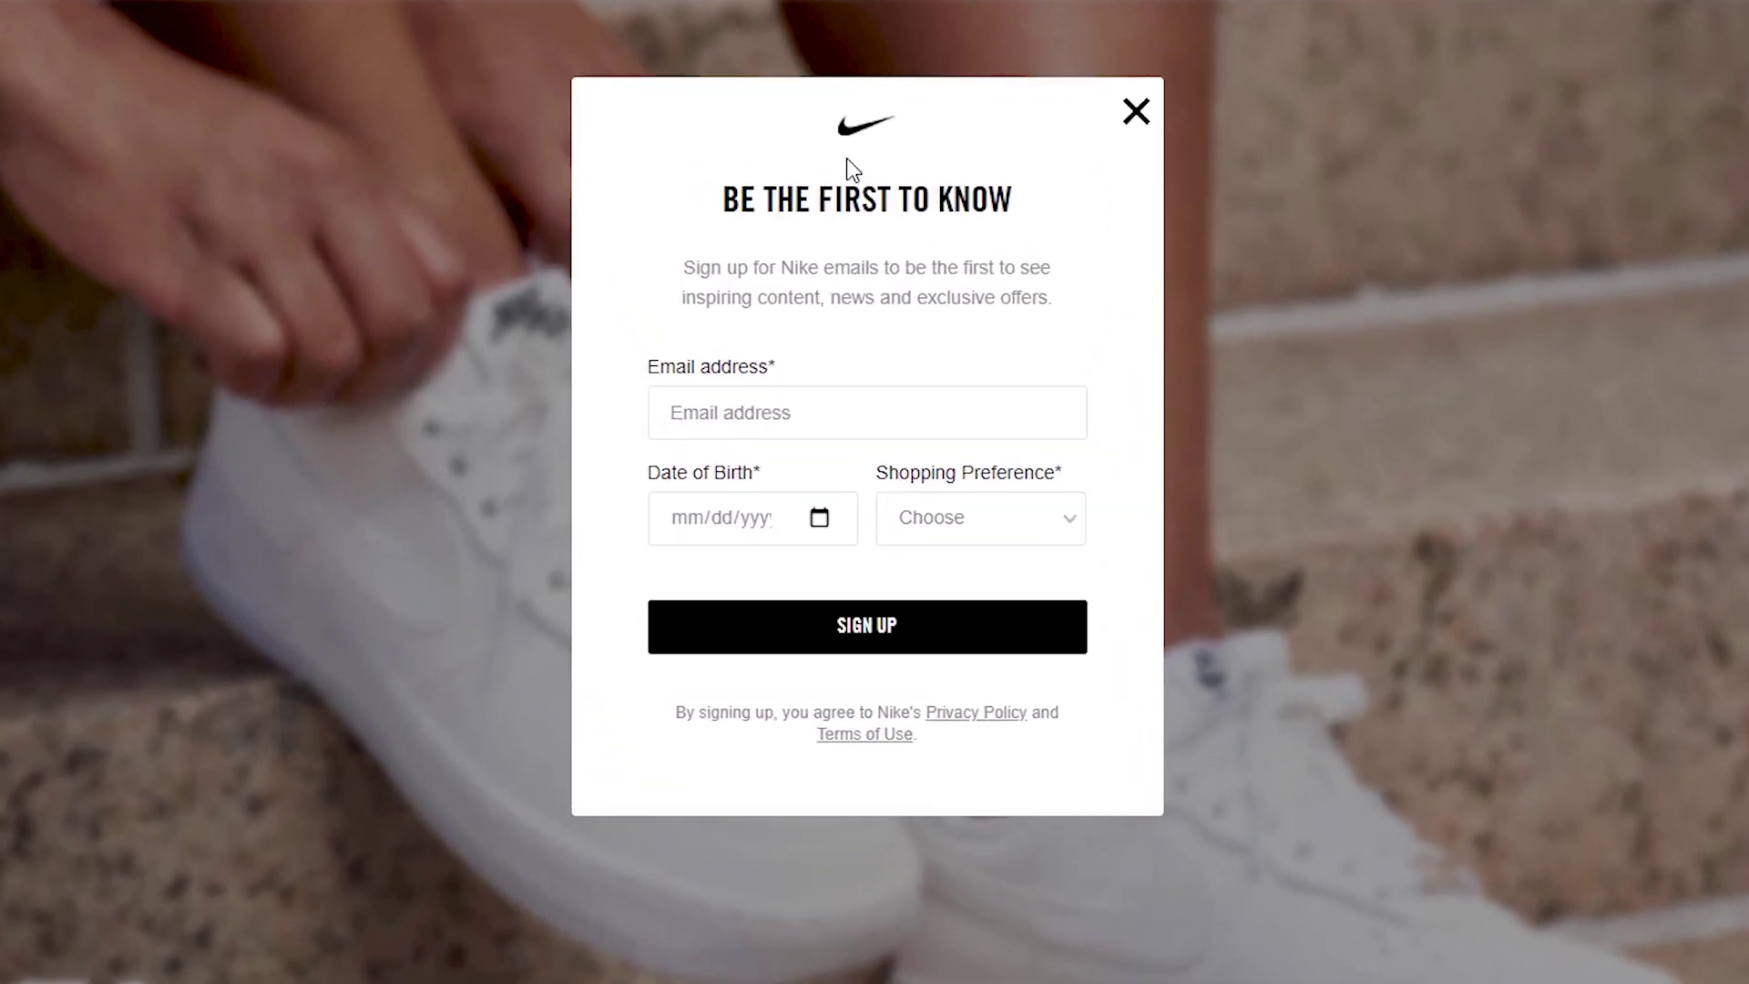
Step: Type a sample email address into the Nike form's email field and open the date-of-birth calendar
click(772, 398)
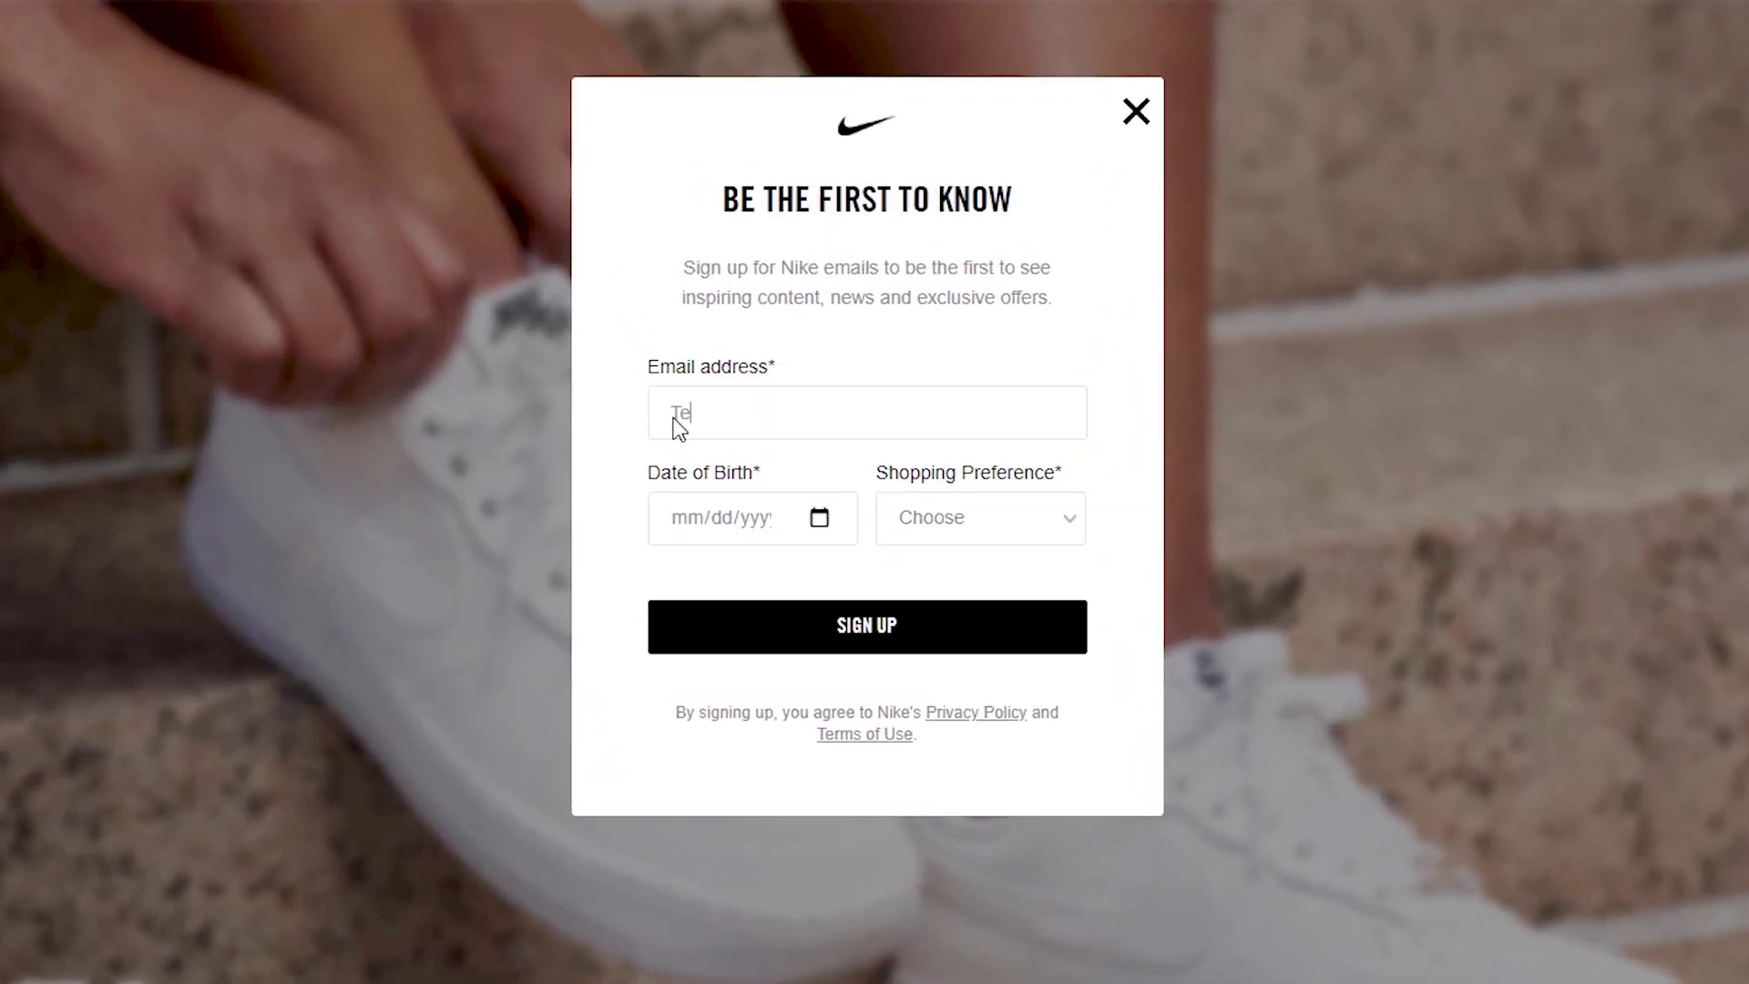
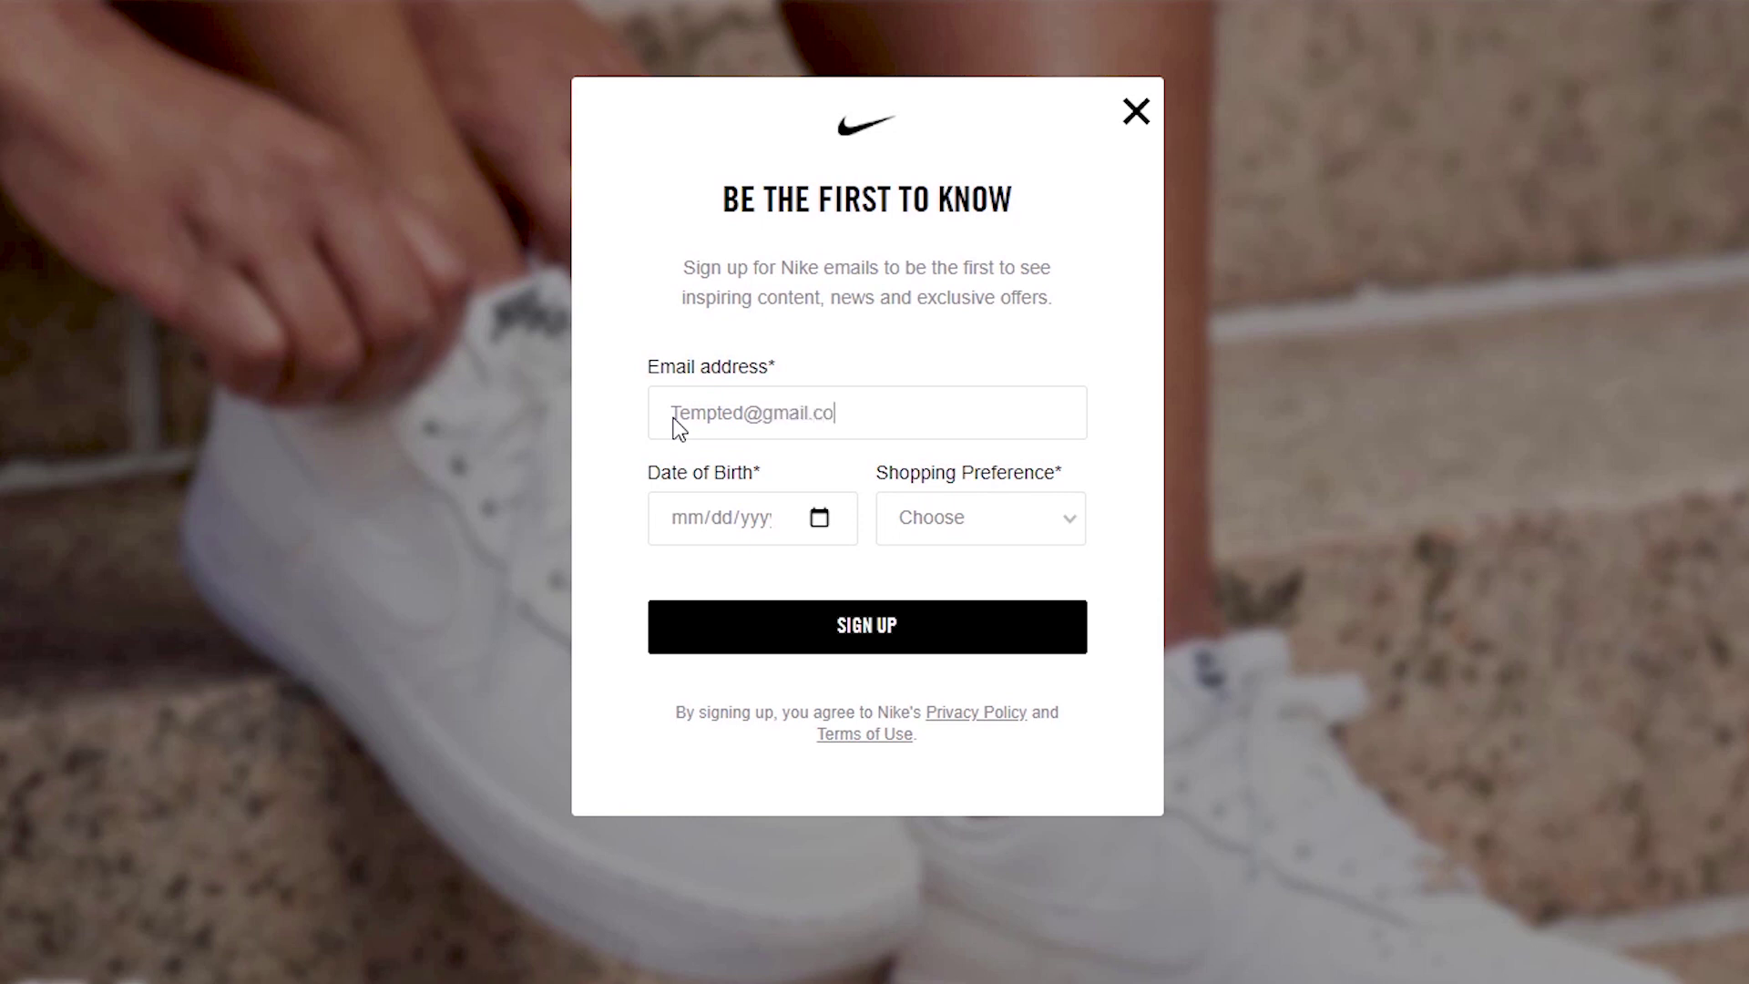
click(820, 518)
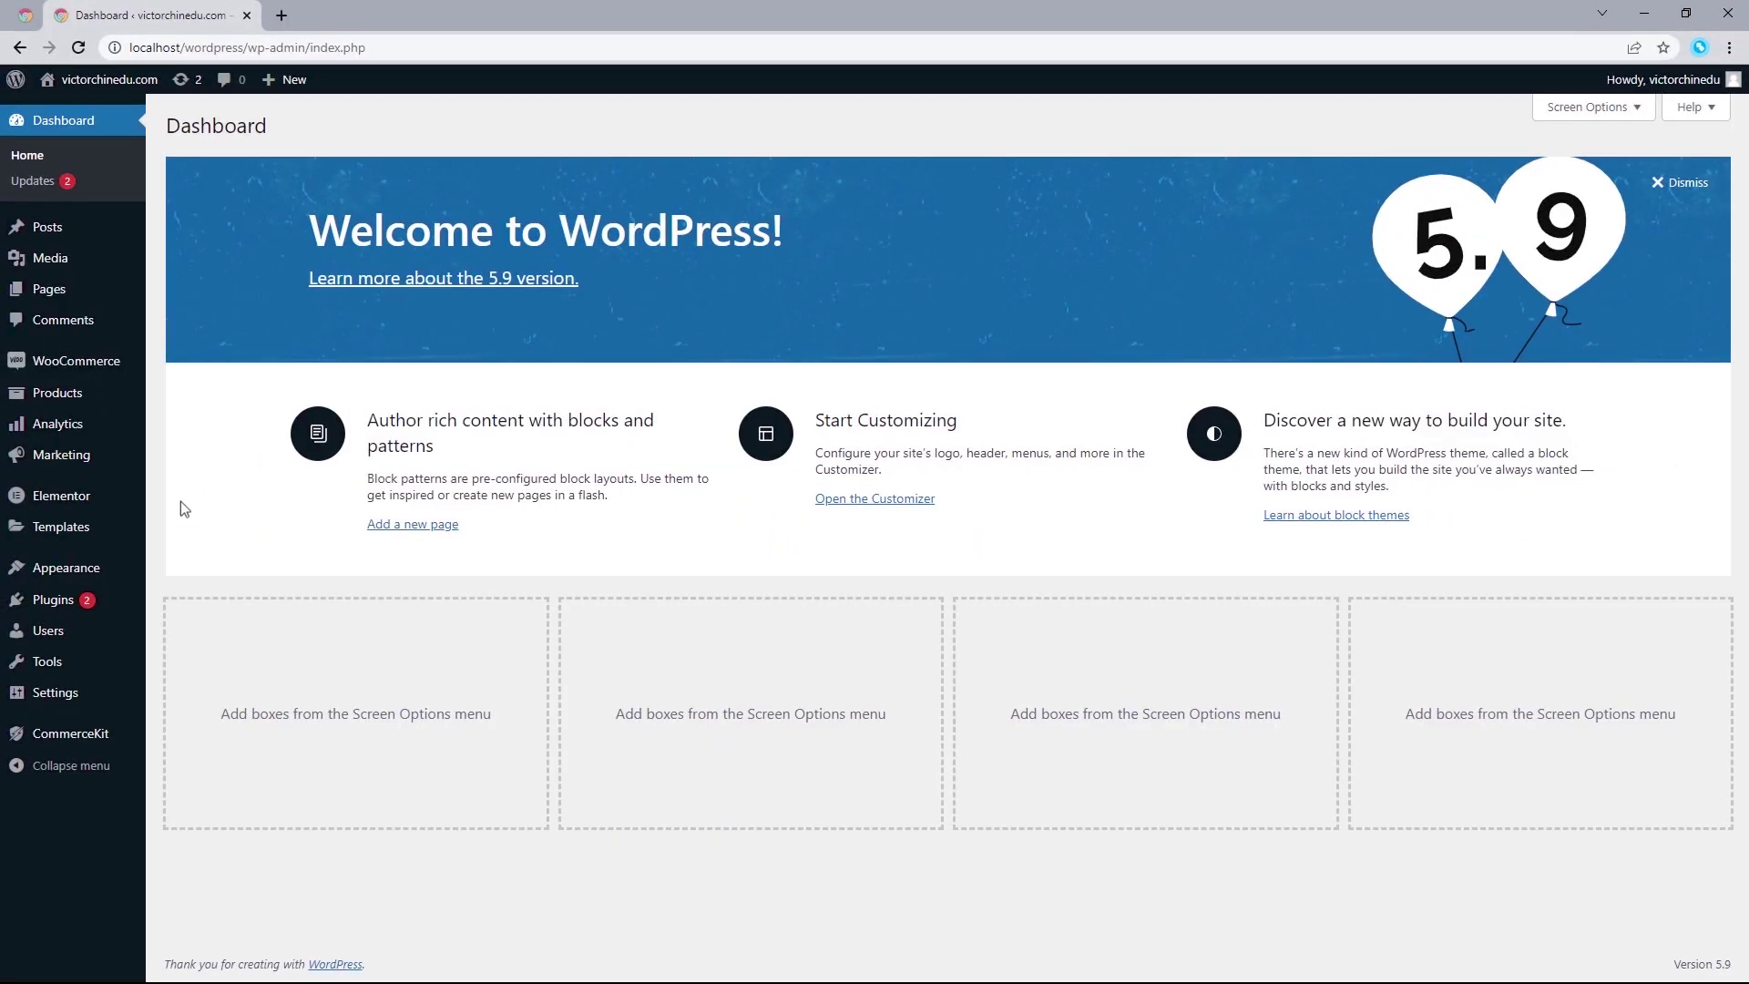
Step: Add a new template of type Popup named 'Nike Sign Up Form' and create it
mouse_move(125, 538)
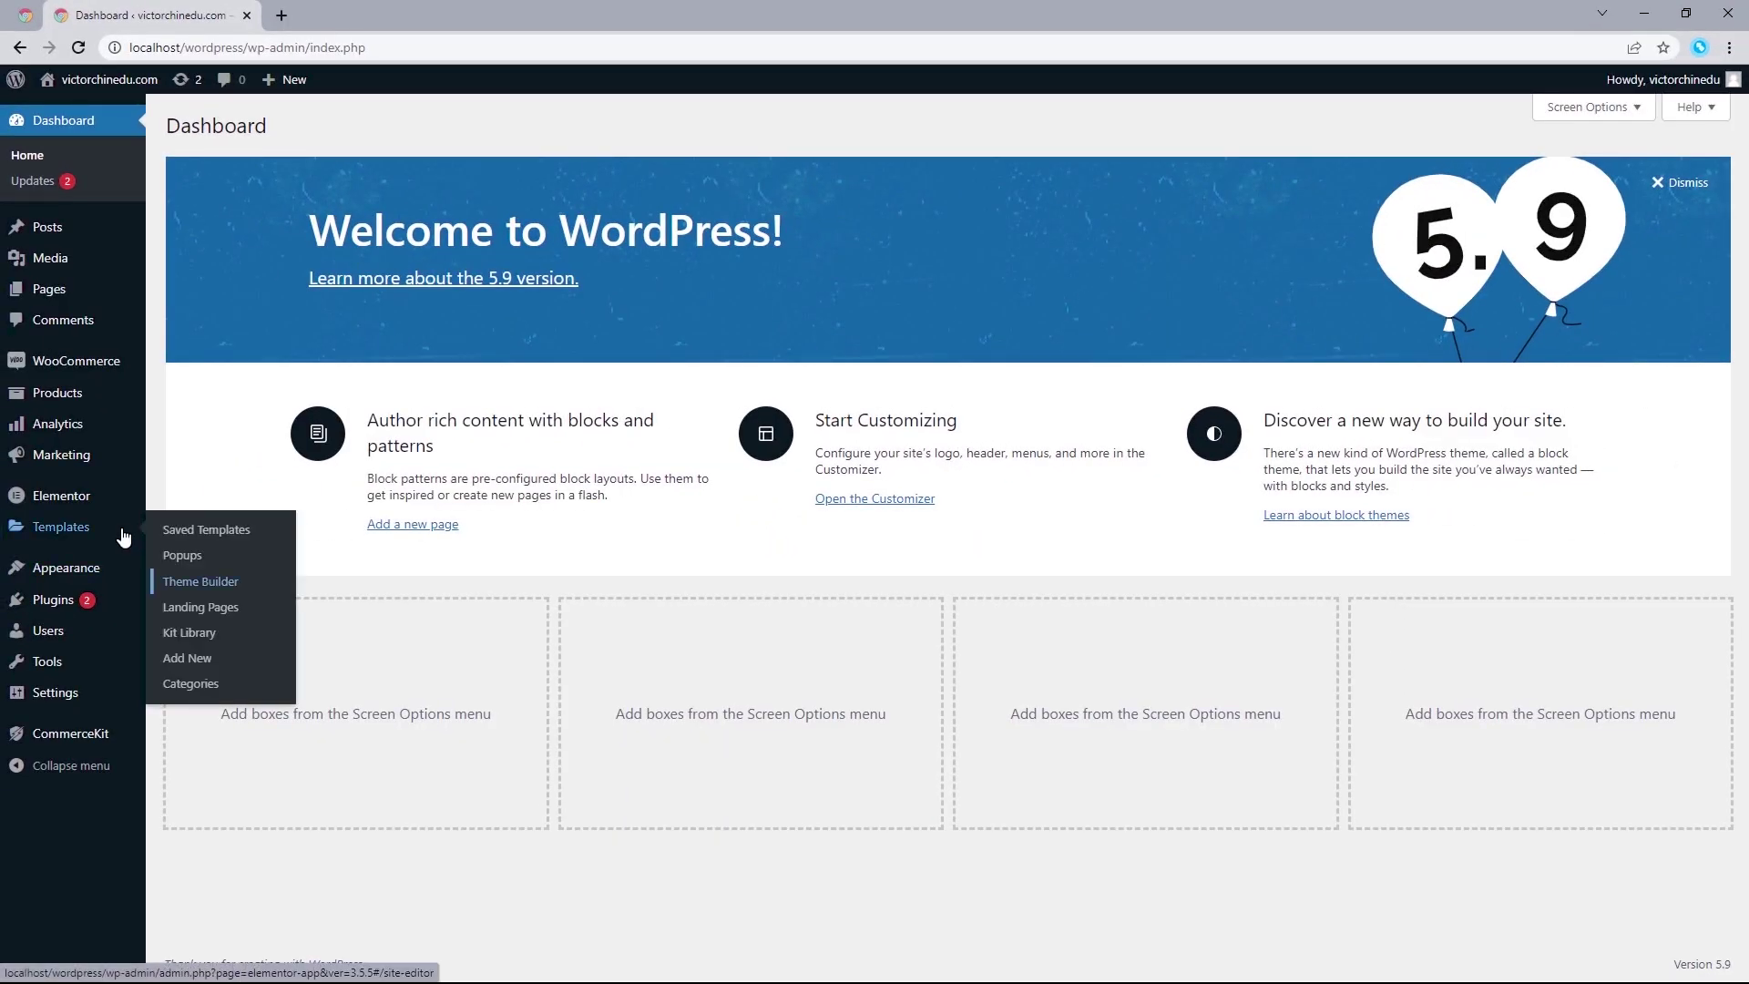
click(187, 659)
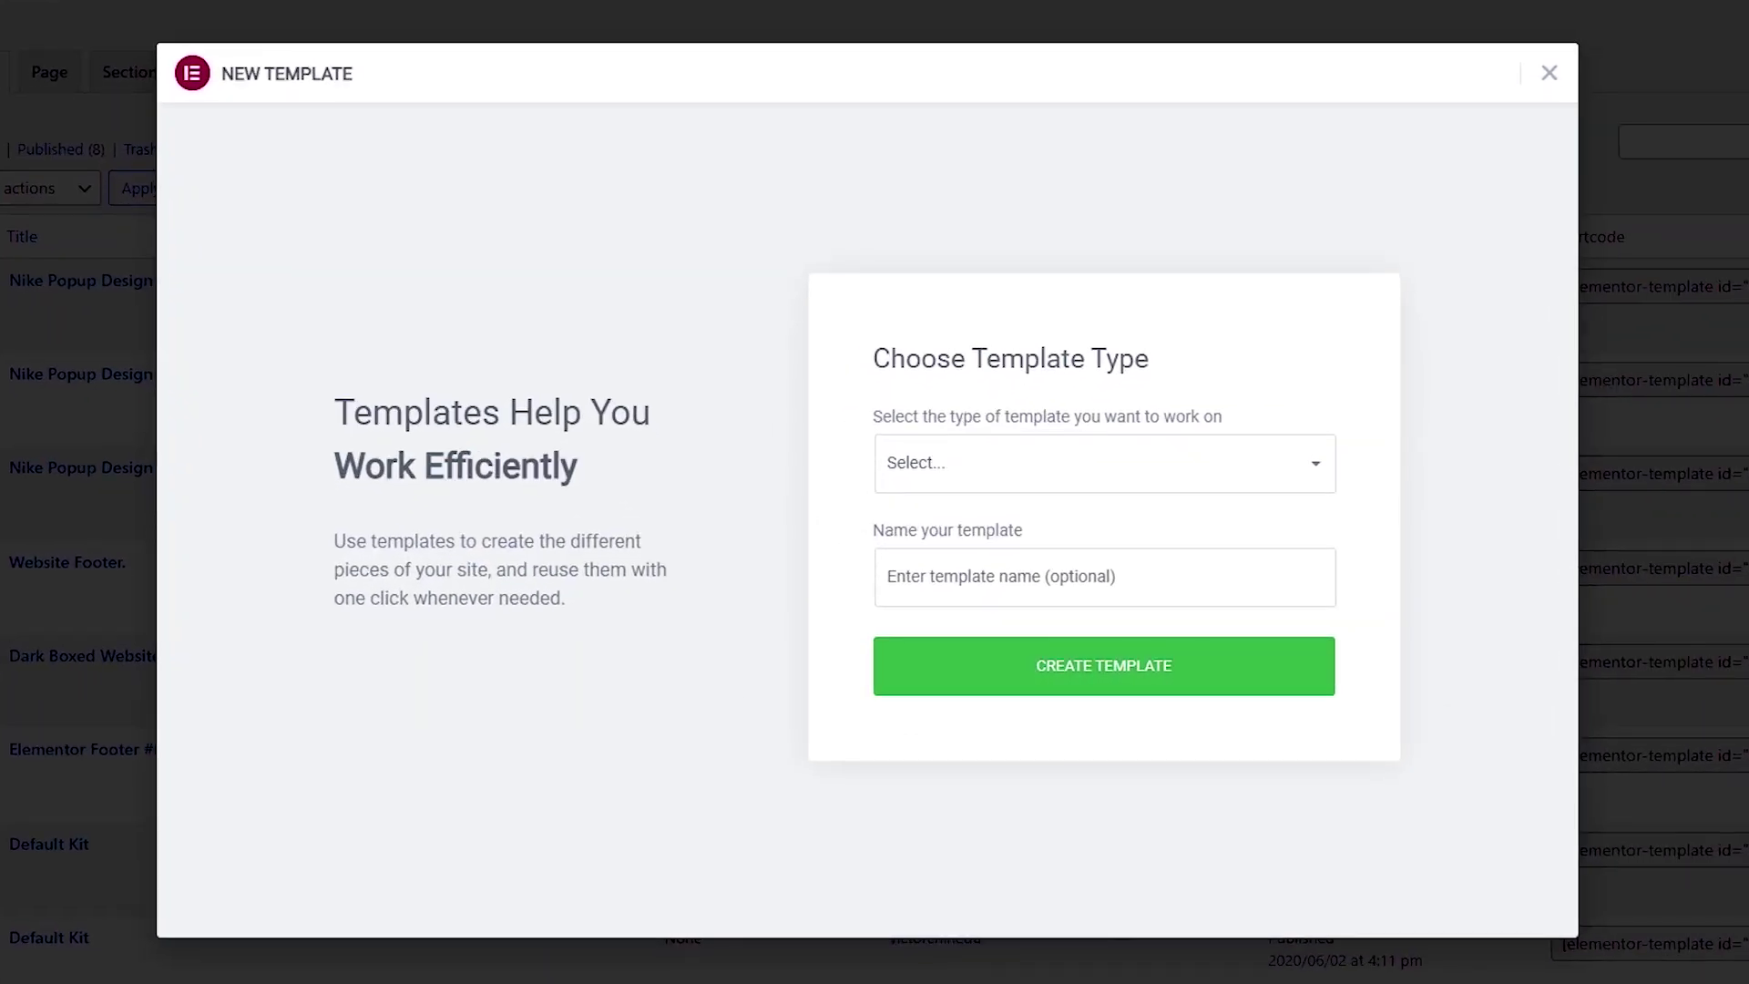
click(1033, 476)
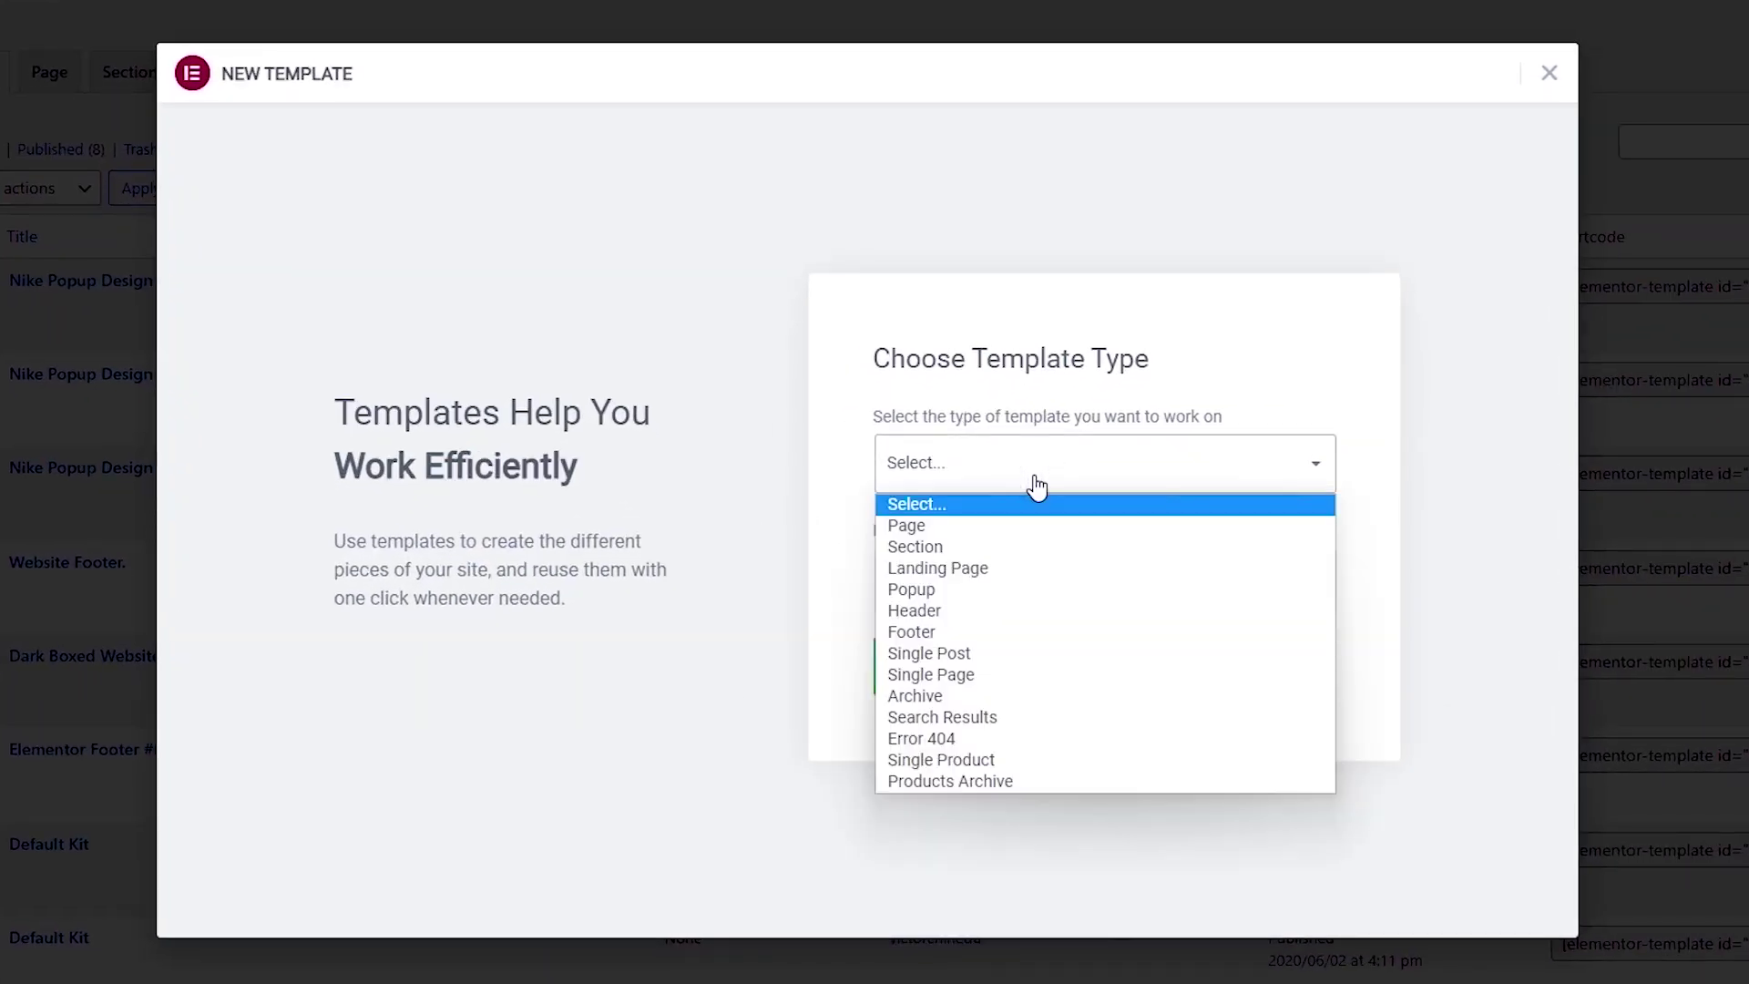
click(997, 590)
click(998, 584)
text(Nike Sign U)
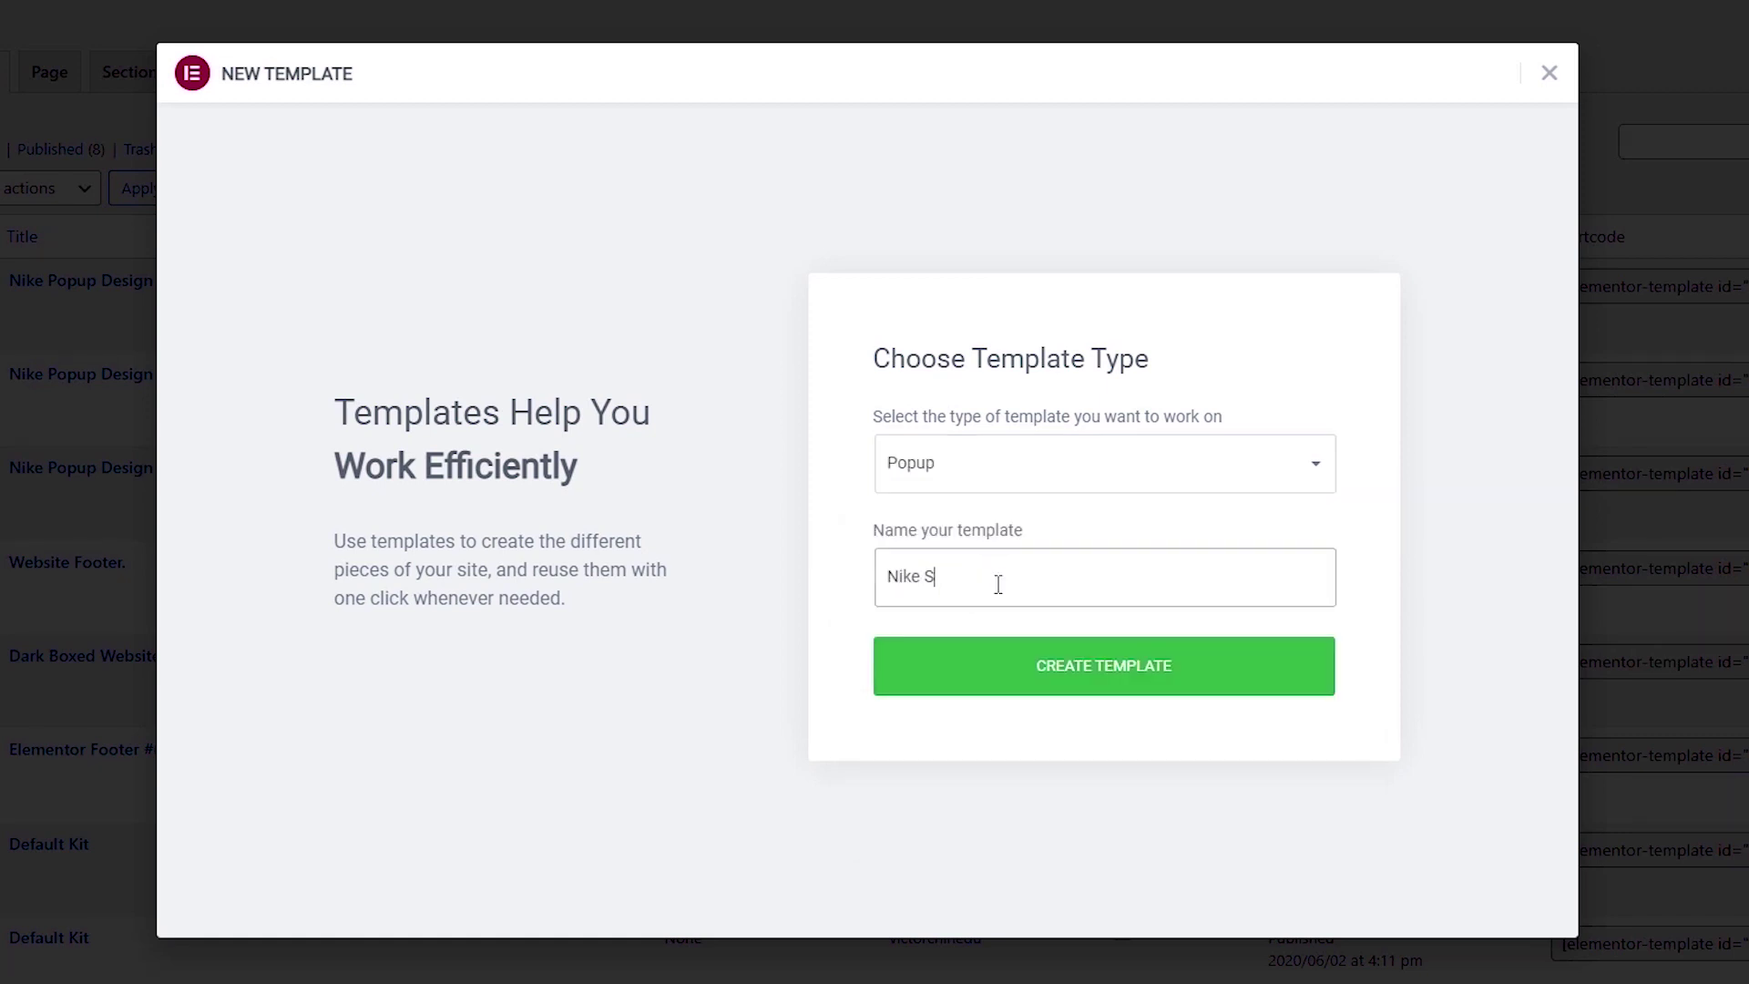
text(p Form)
click(1089, 676)
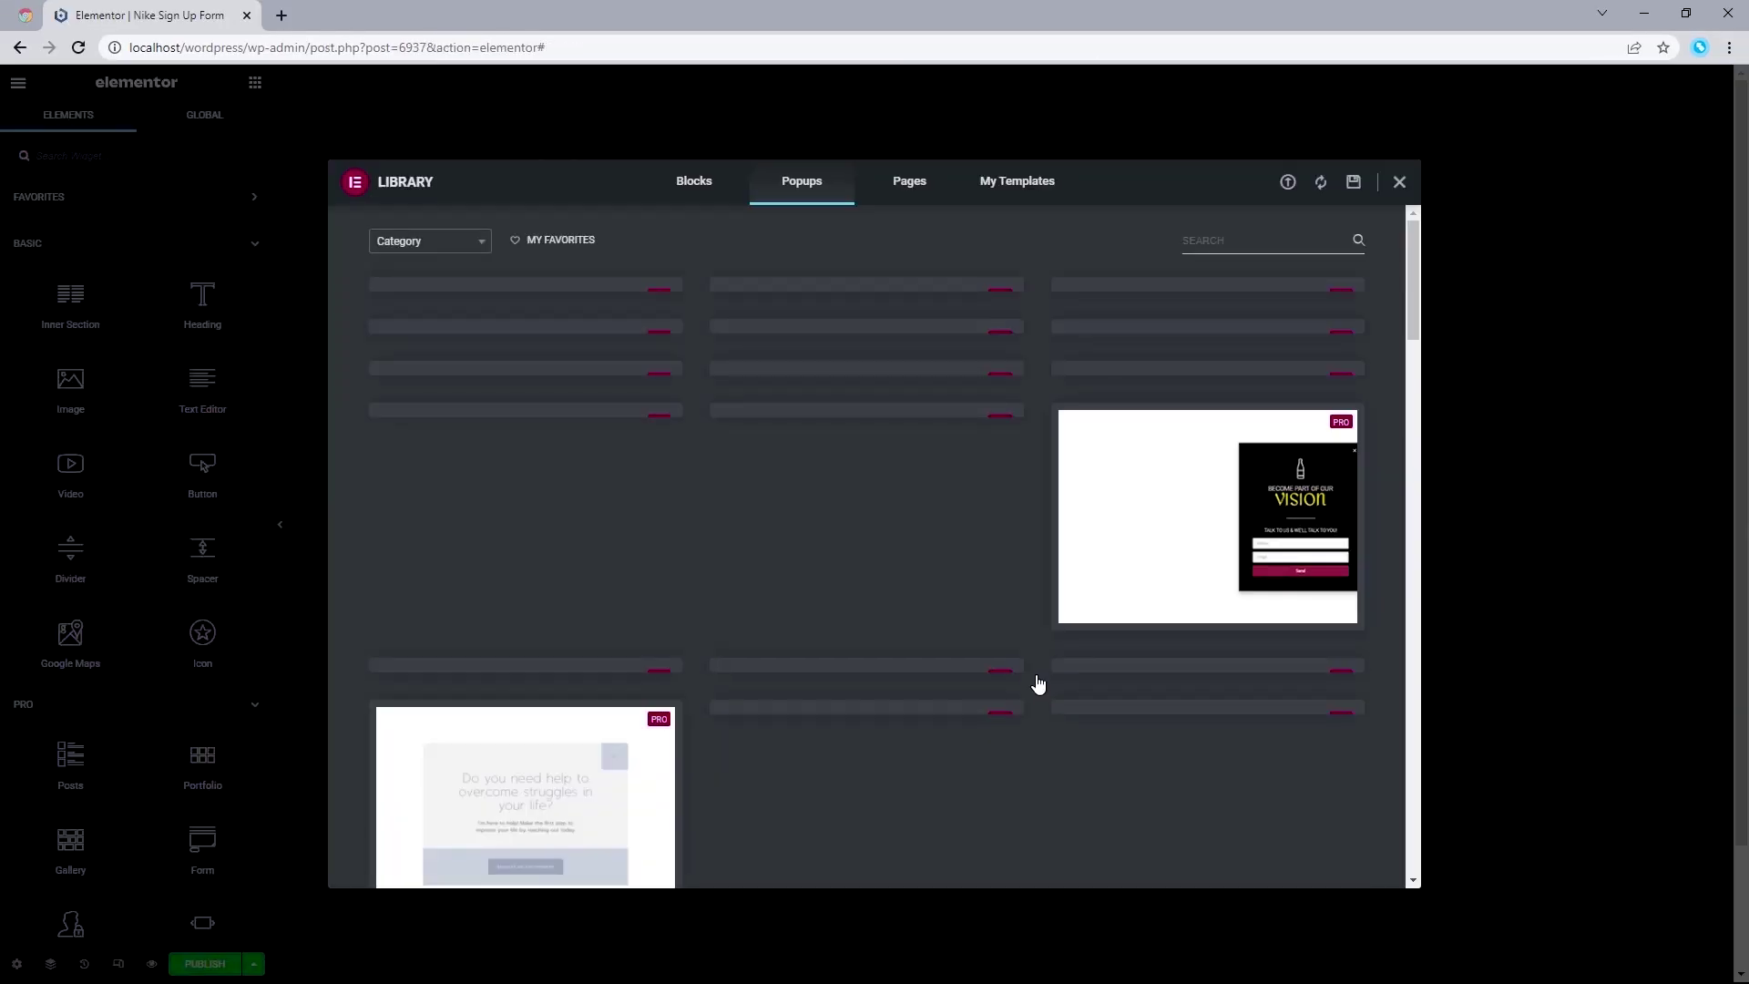
Step: Scroll the Library's ready-made popup designs, then close the Library without picking one
drag(1417, 242, 1413, 229)
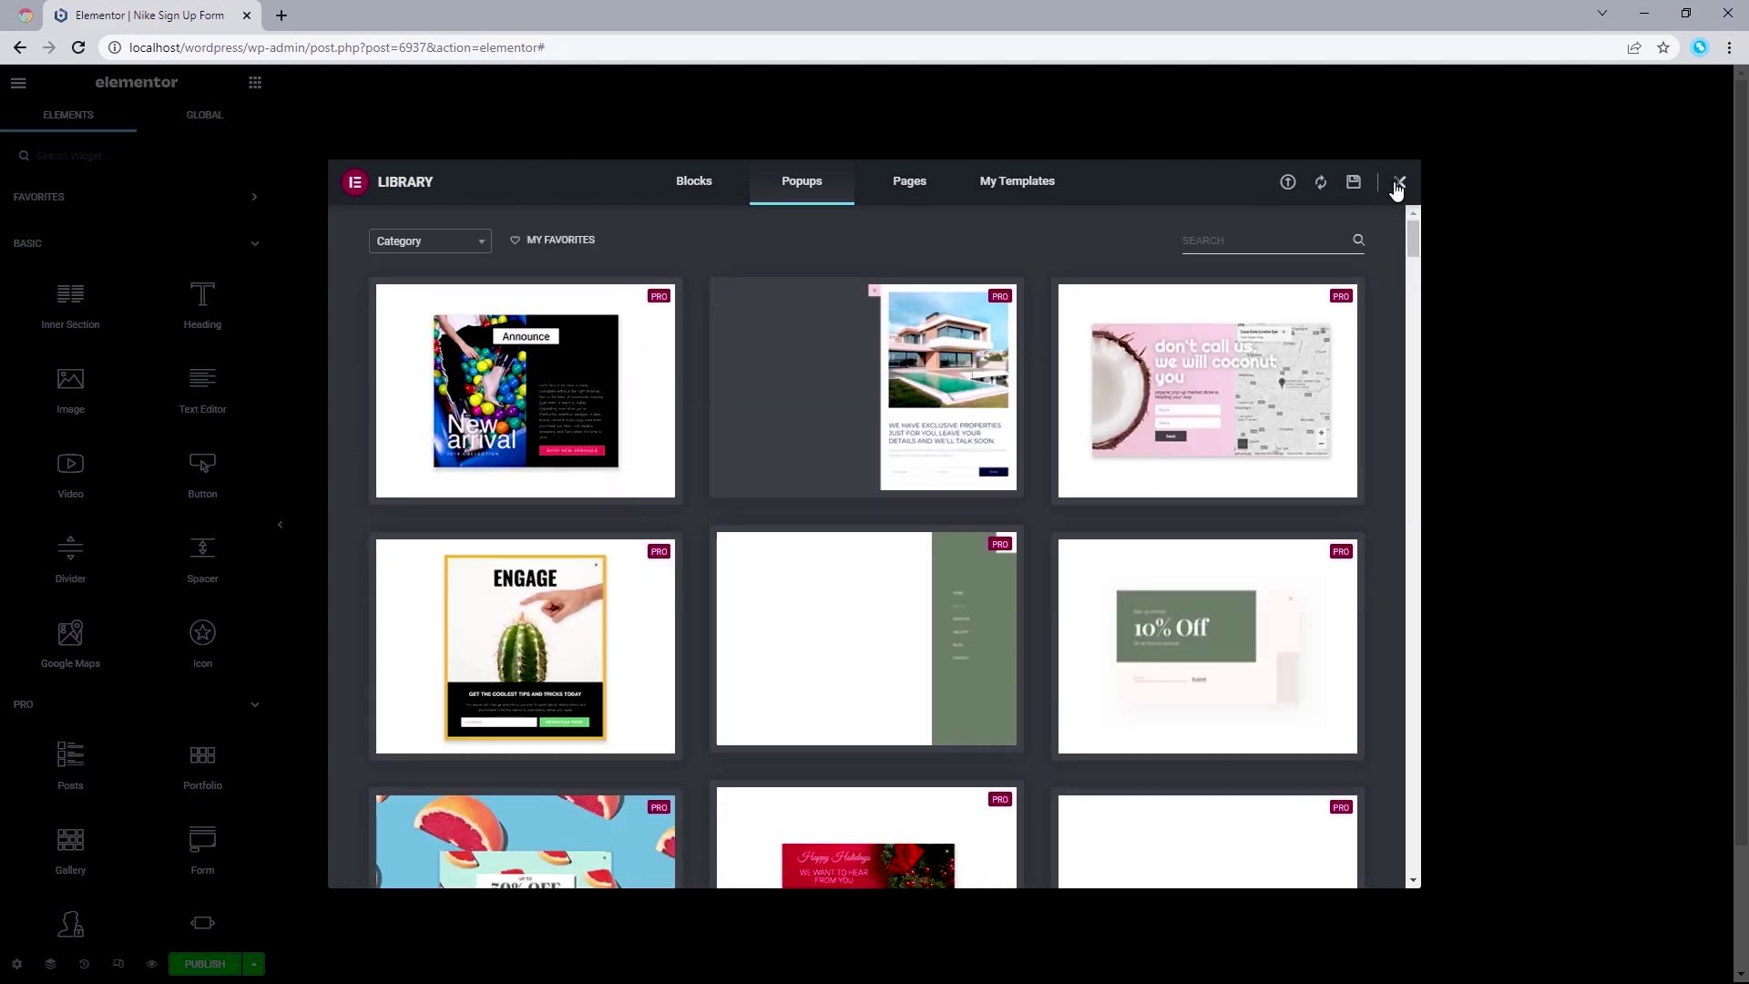
click(1398, 182)
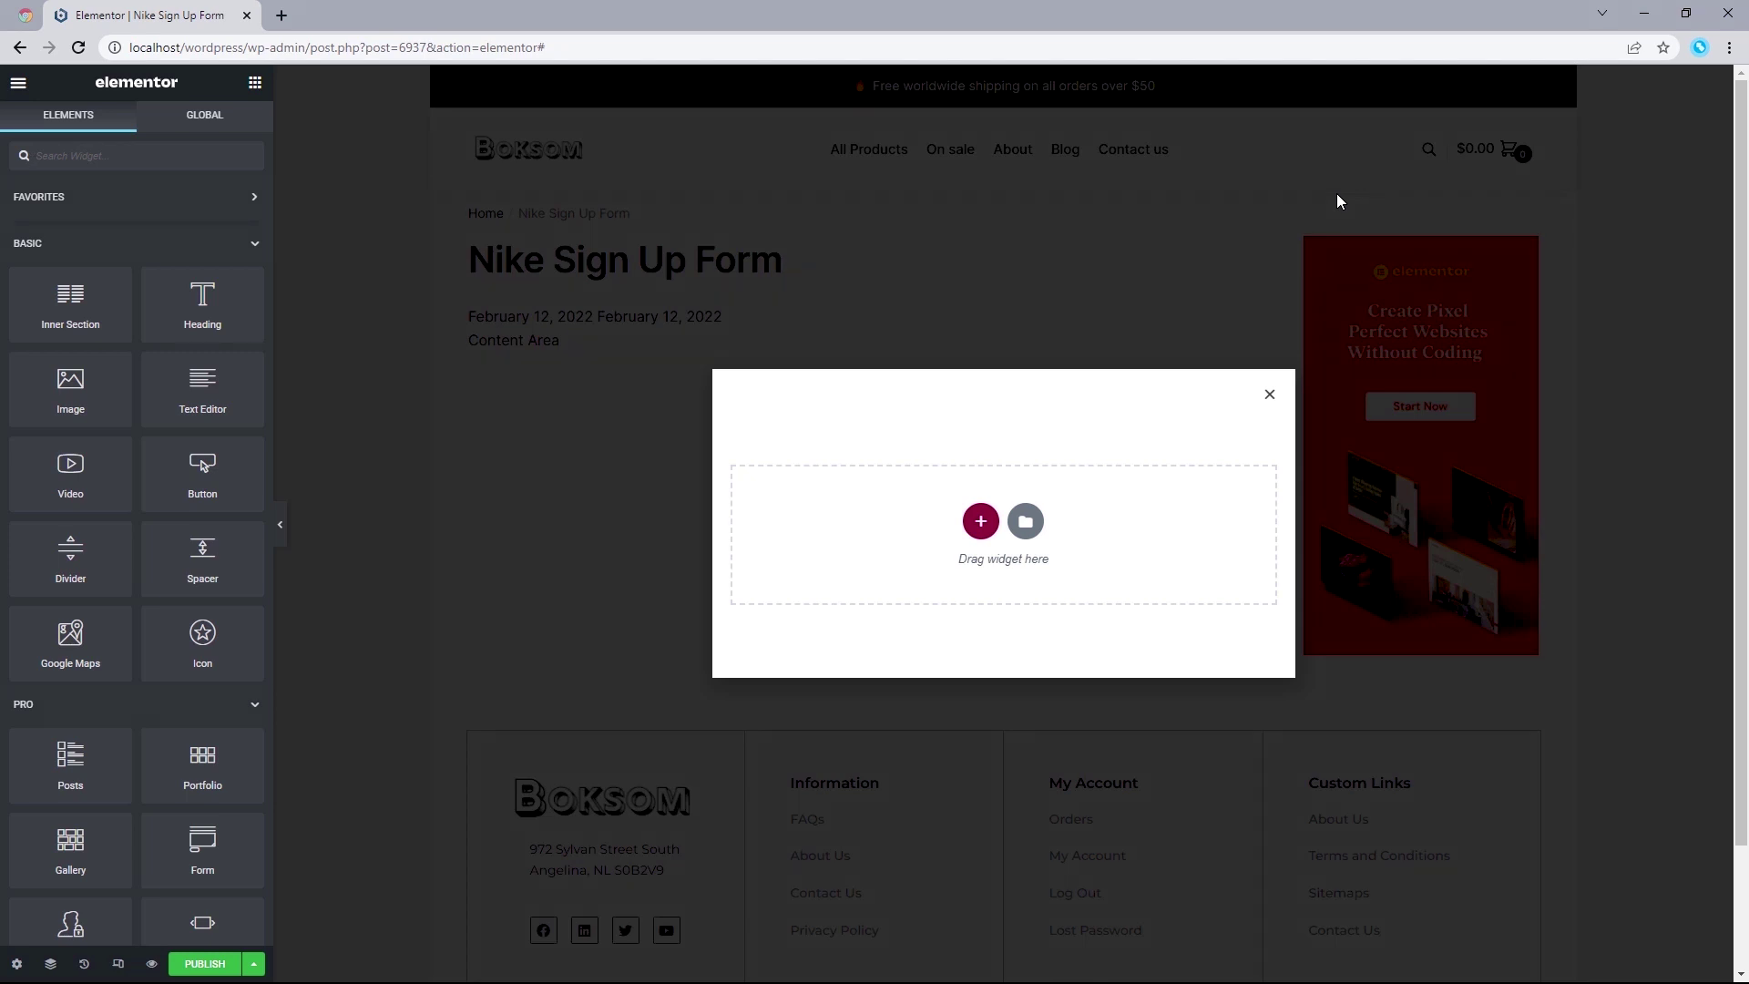
Step: Set the popup width to 425 px and give it a custom height of 575 px
click(16, 964)
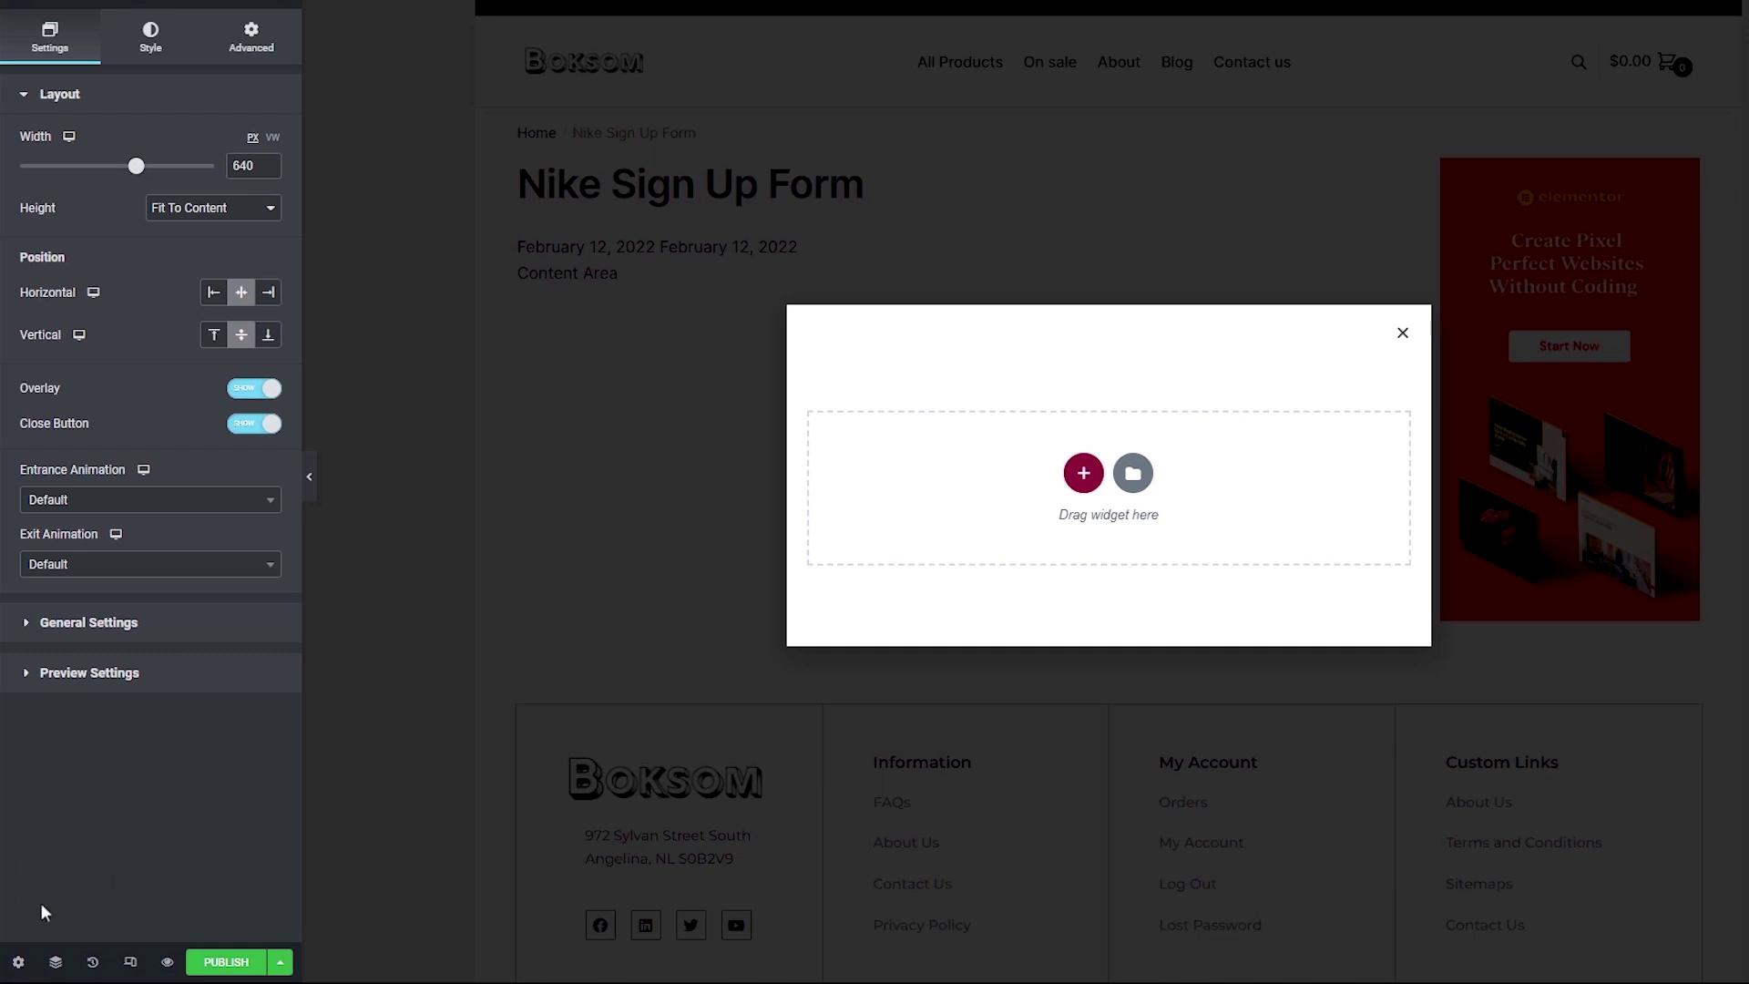
double_click(242, 166)
text(425)
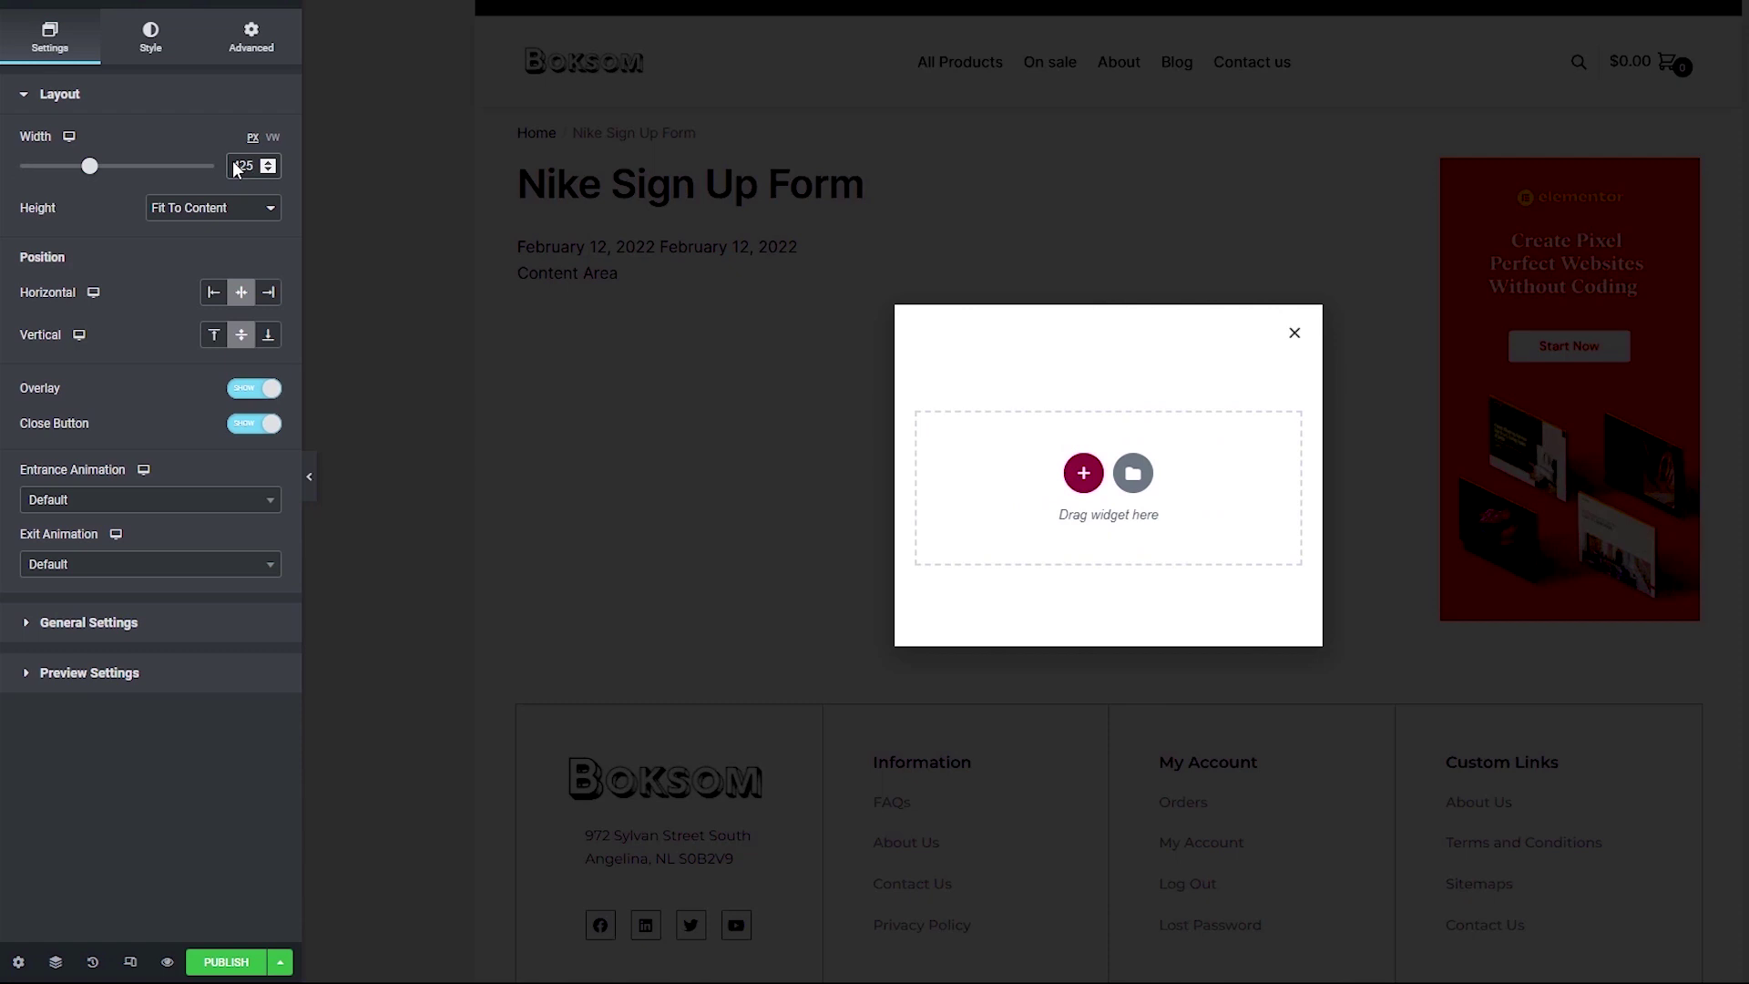
click(217, 209)
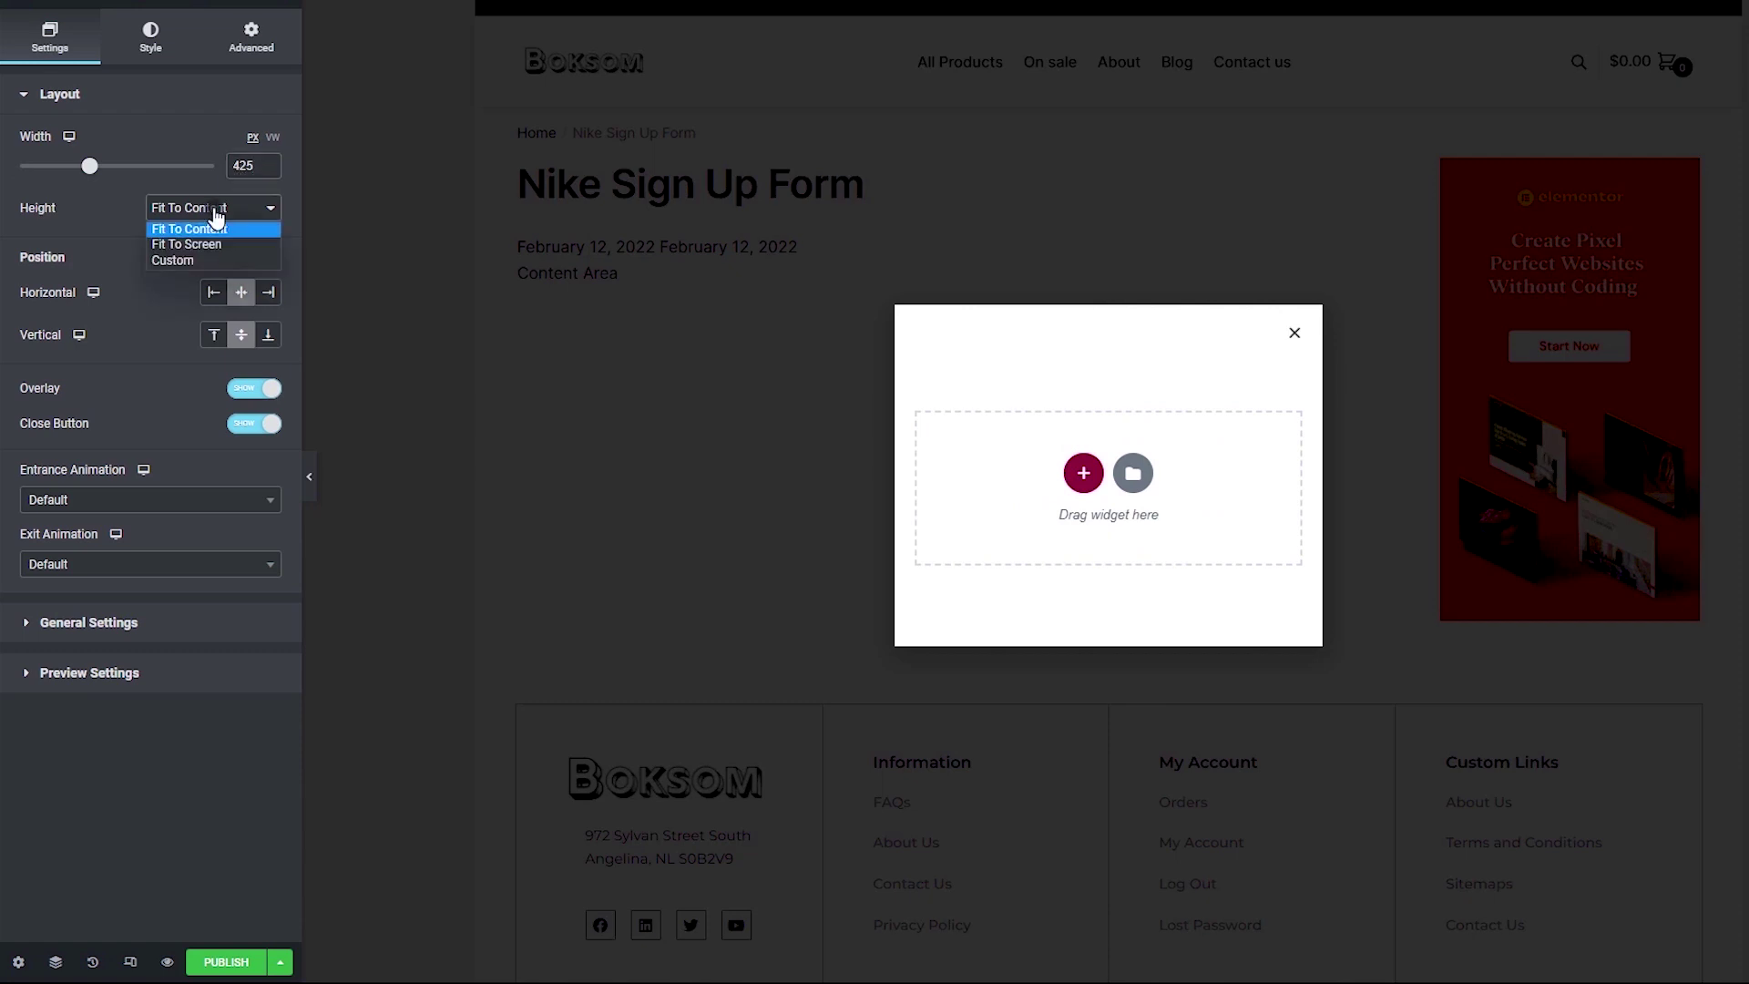
click(204, 260)
double_click(242, 272)
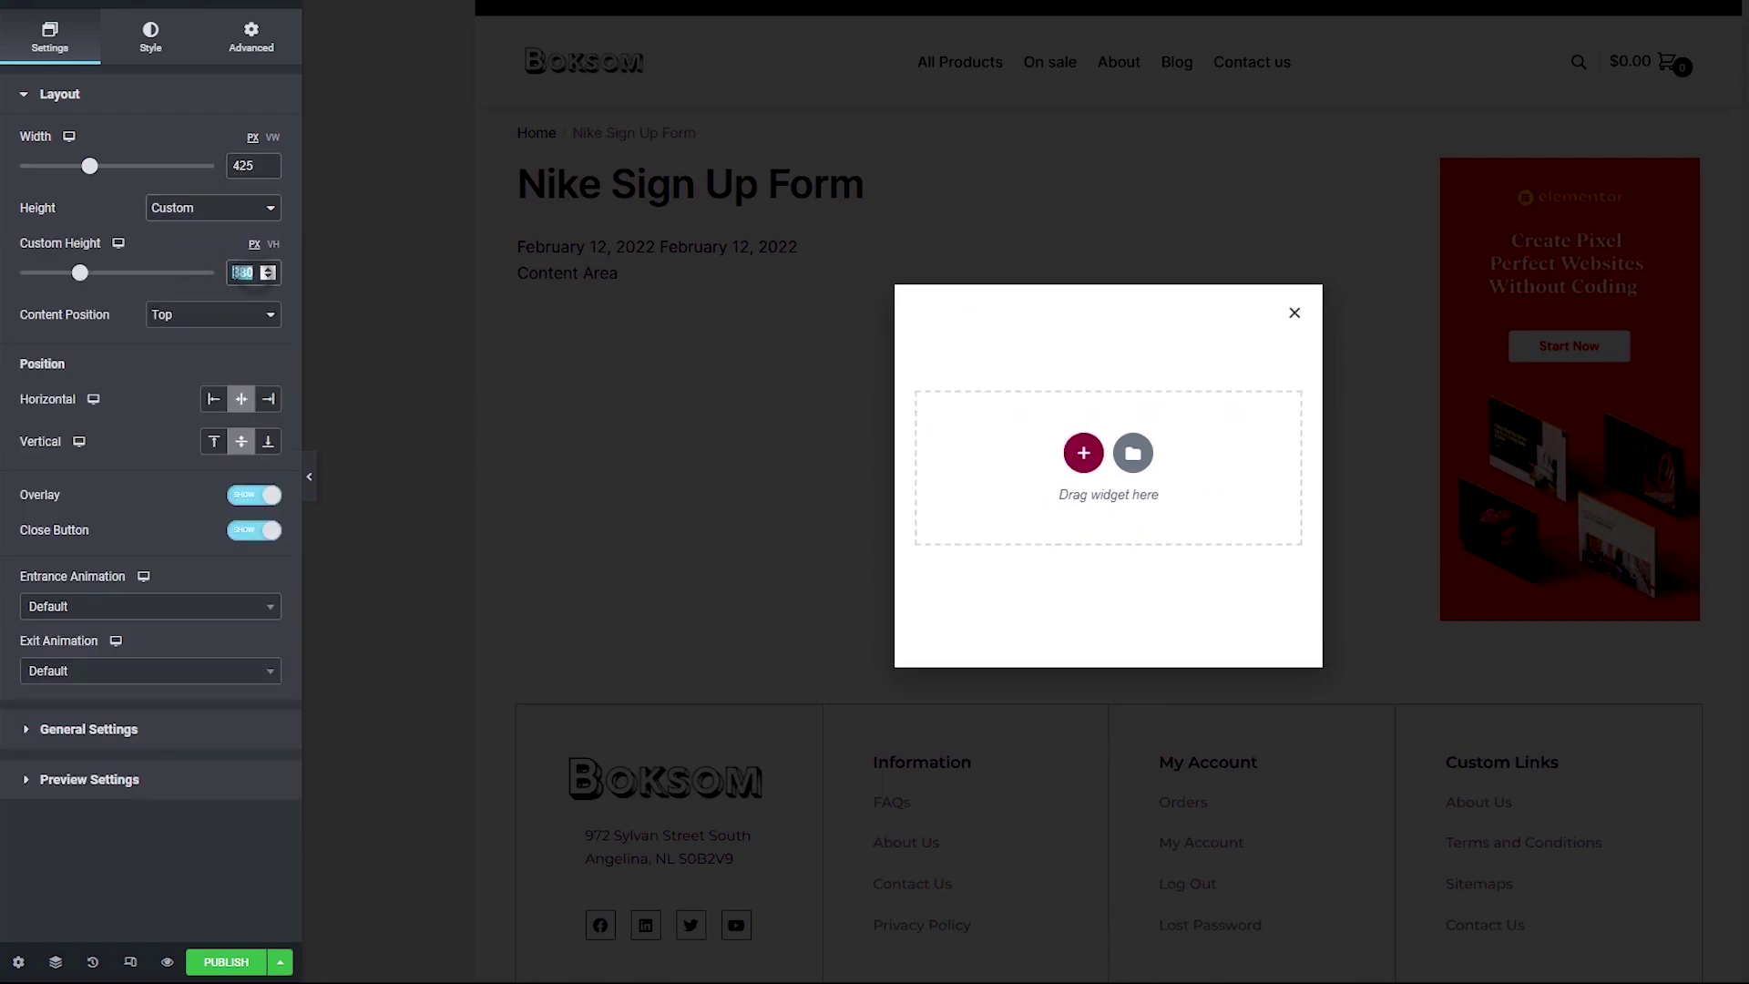
key(BackSpace)
text(575)
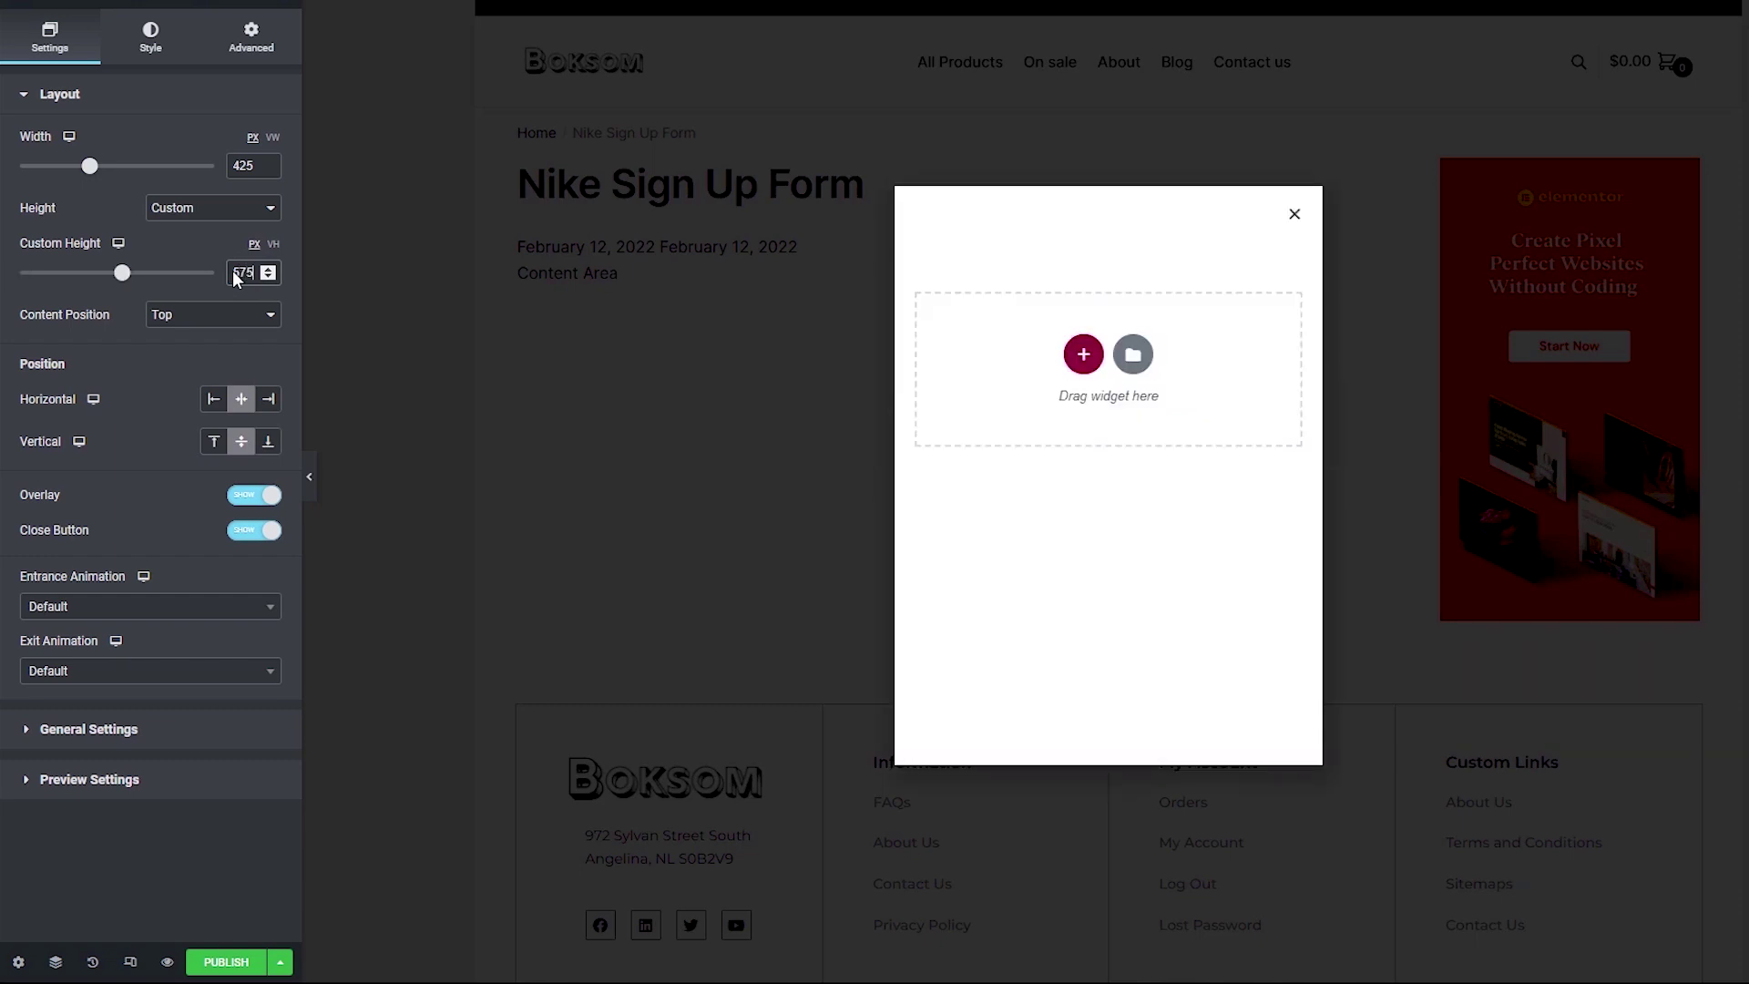
Step: Center the content and the popup vertically, keeping the overlay and close button enabled
click(198, 314)
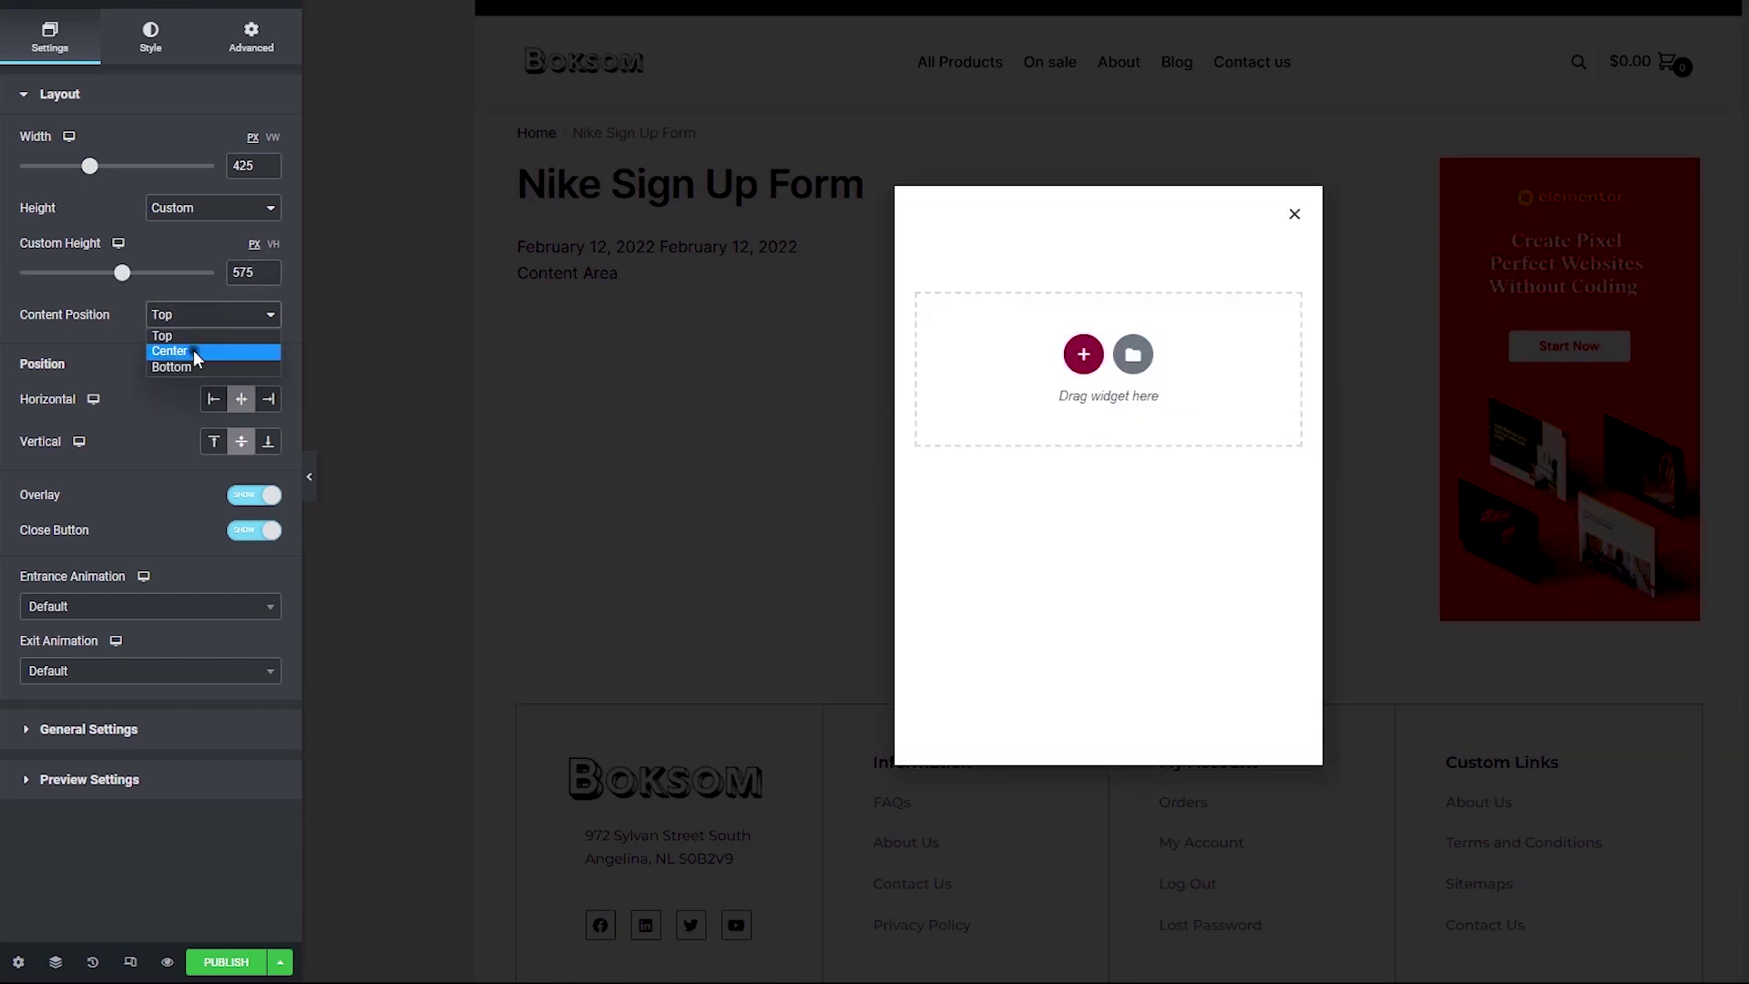
click(193, 351)
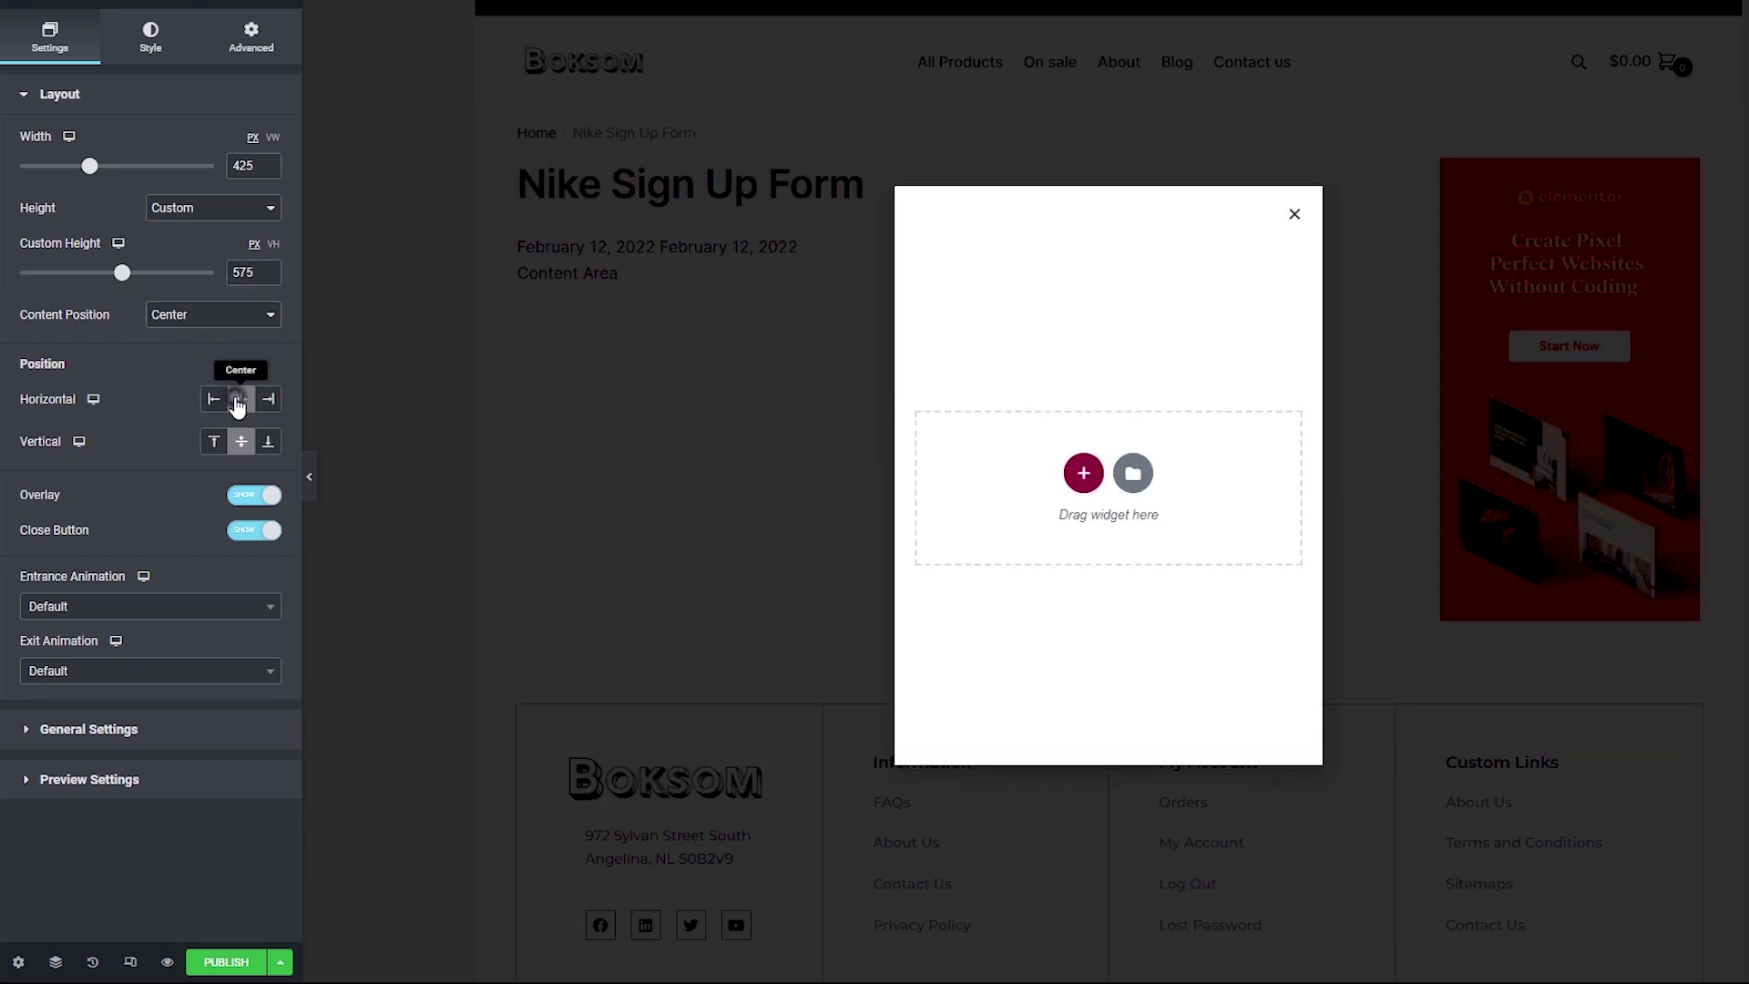
click(240, 443)
click(251, 496)
click(251, 497)
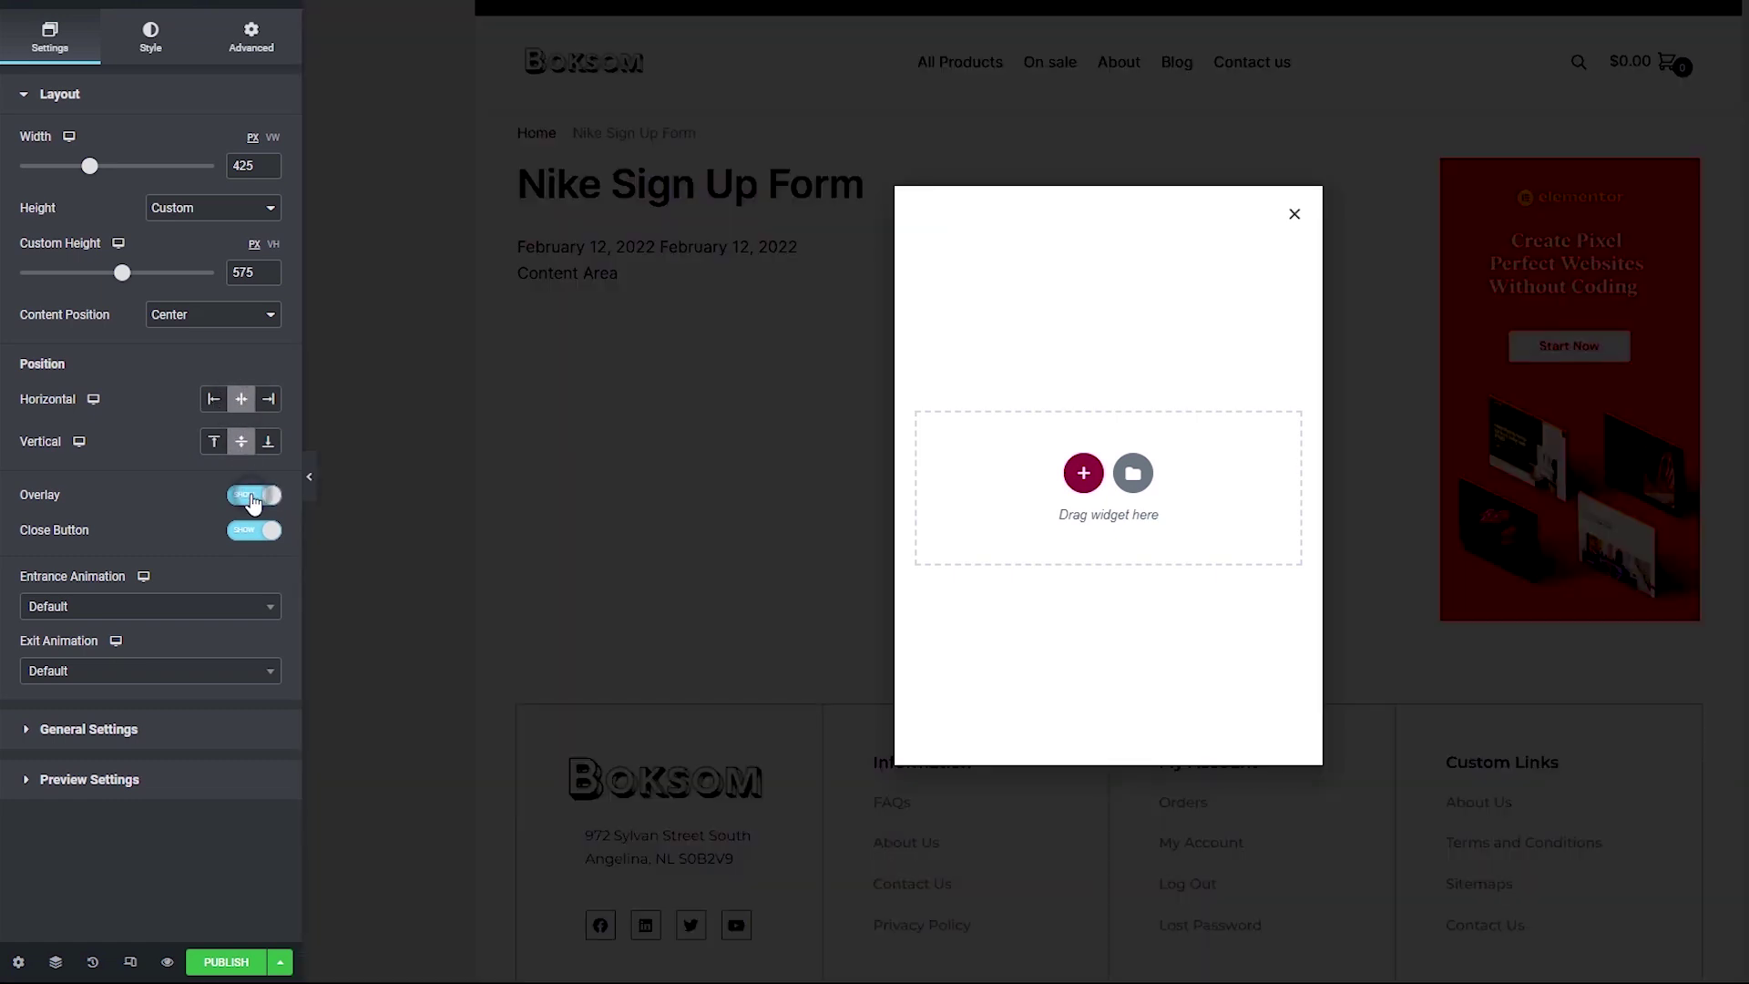
click(251, 535)
click(250, 537)
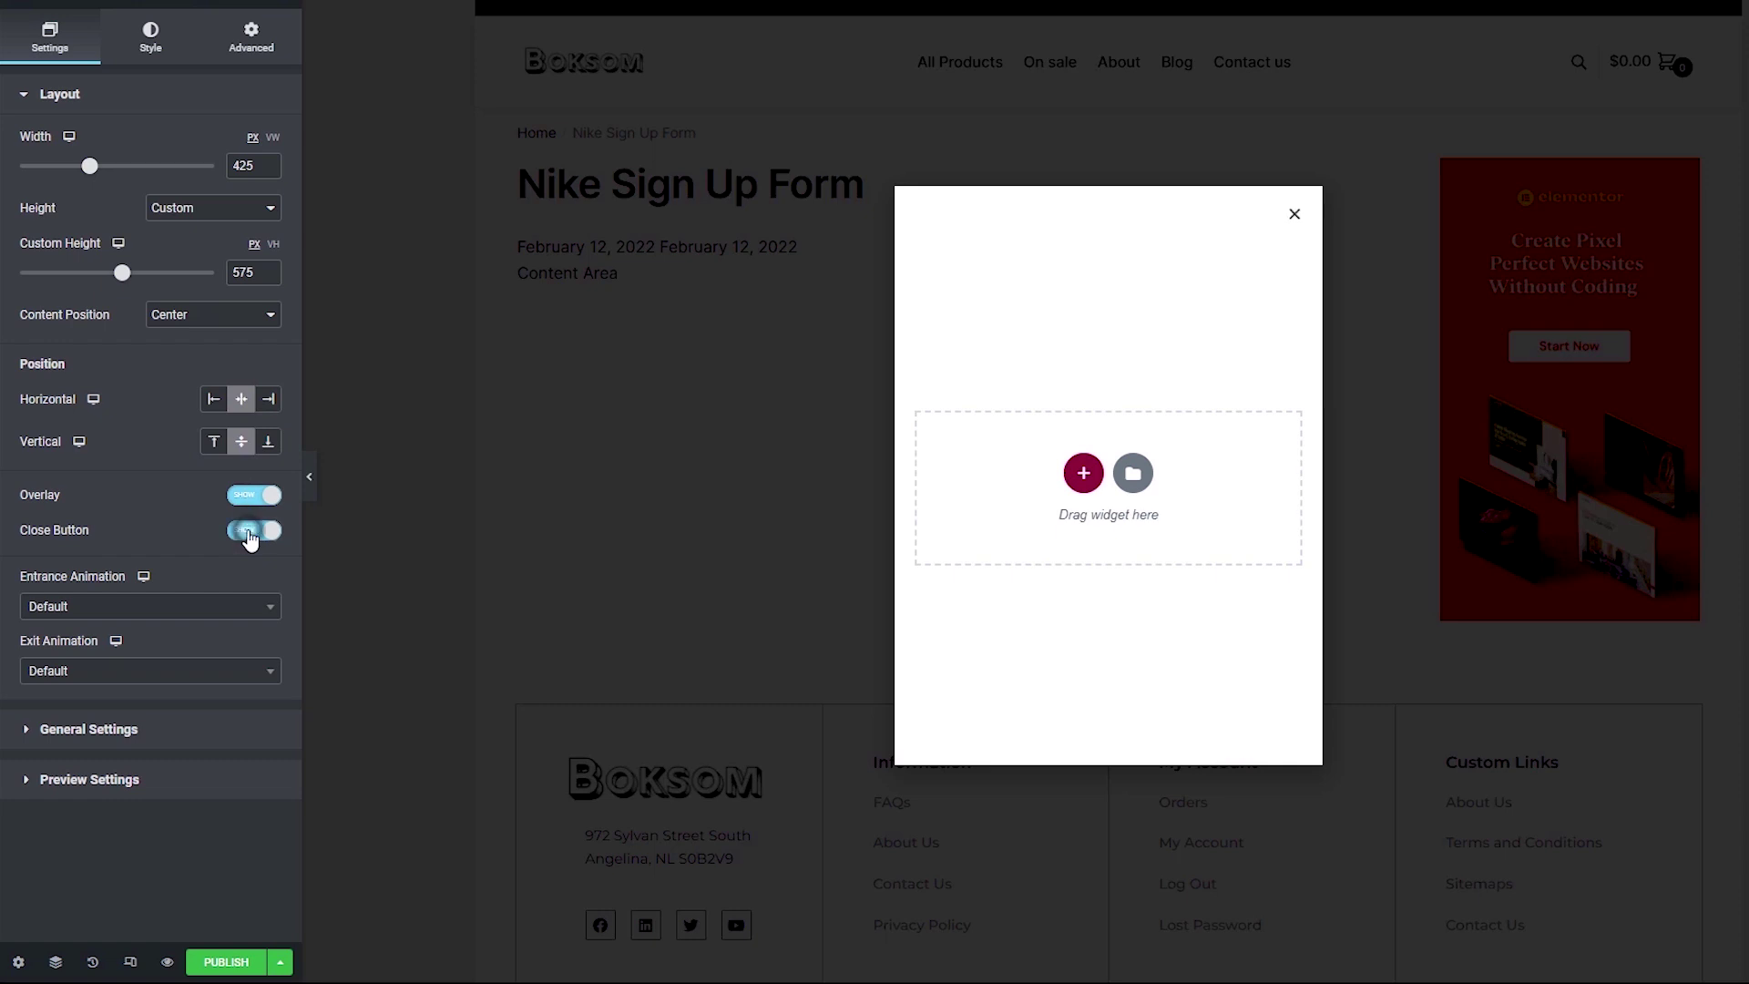
Step: Use Fade In entrance and Fade Out exit animations with a 1.2-second duration
click(143, 606)
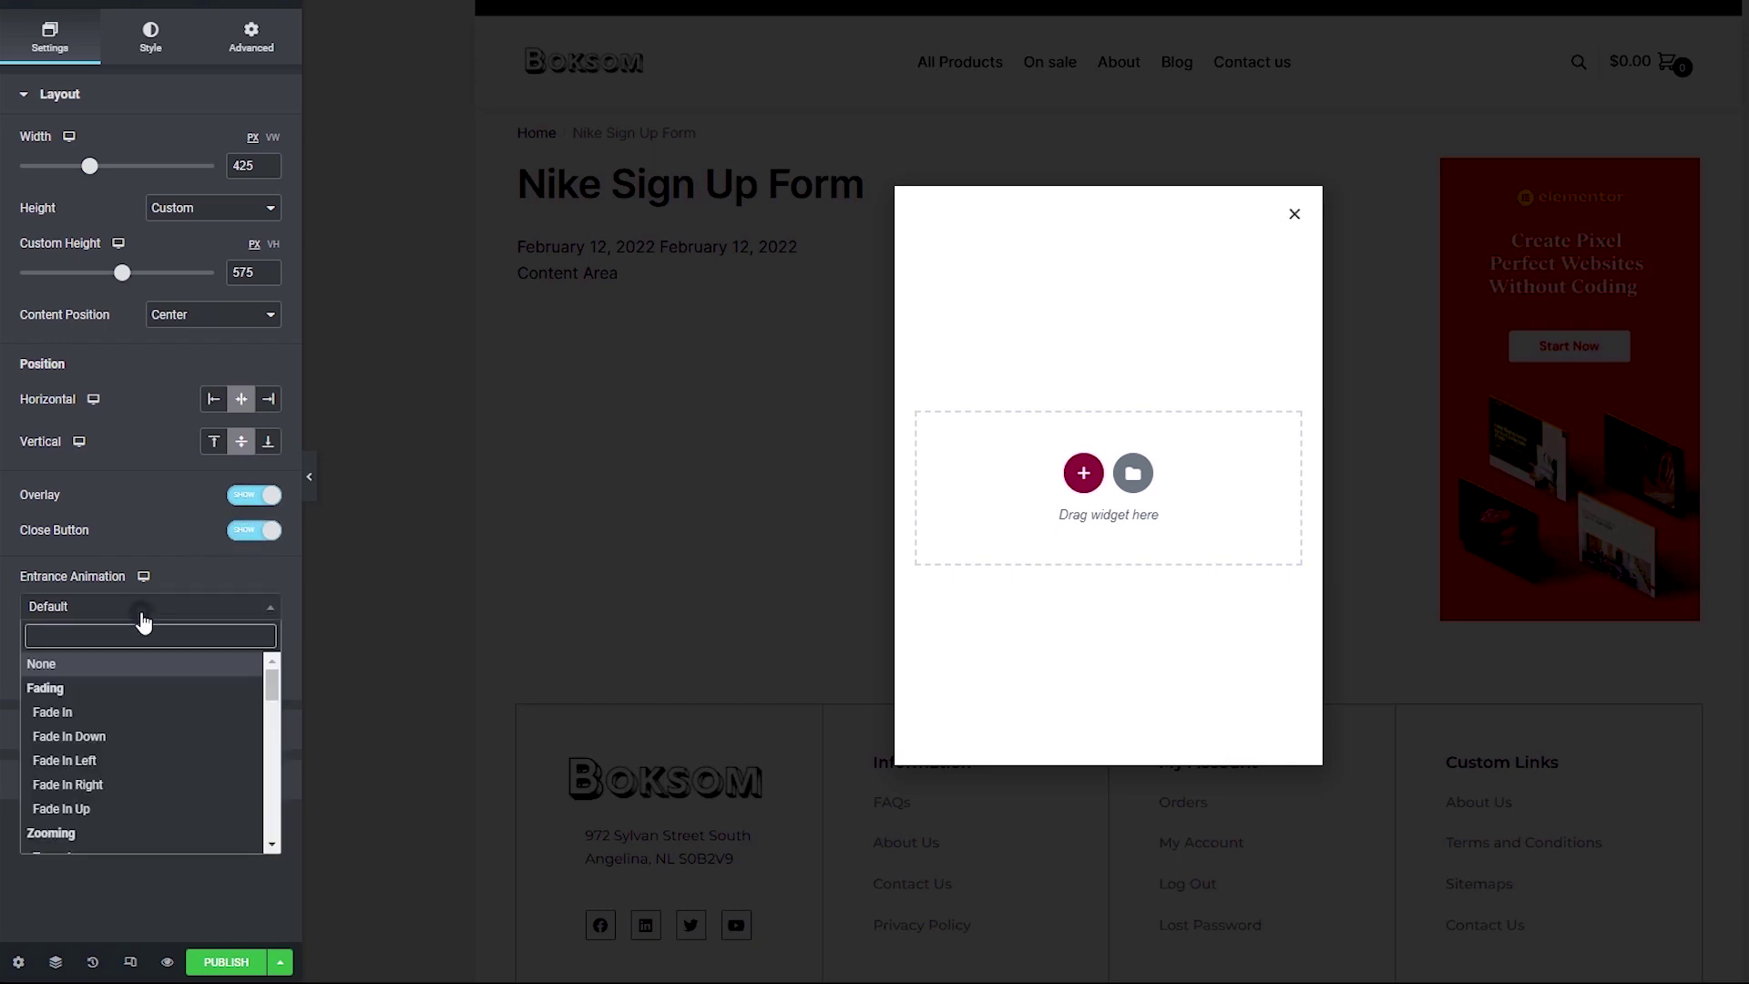
click(68, 710)
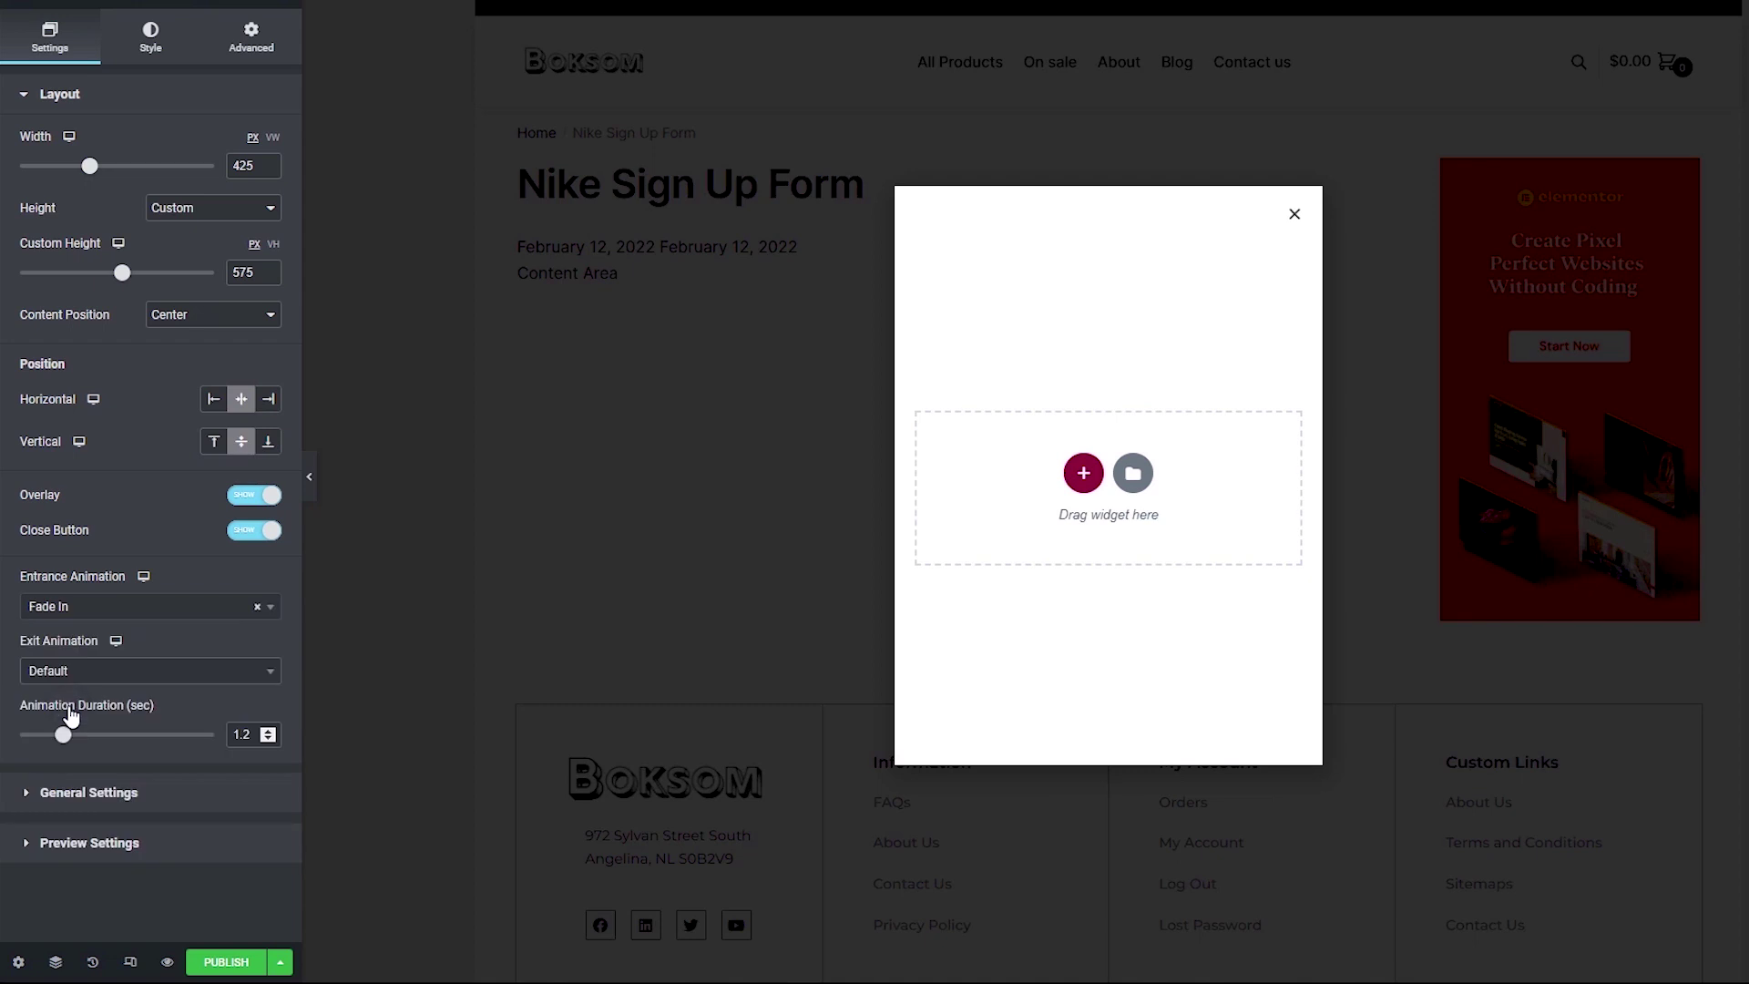
click(110, 676)
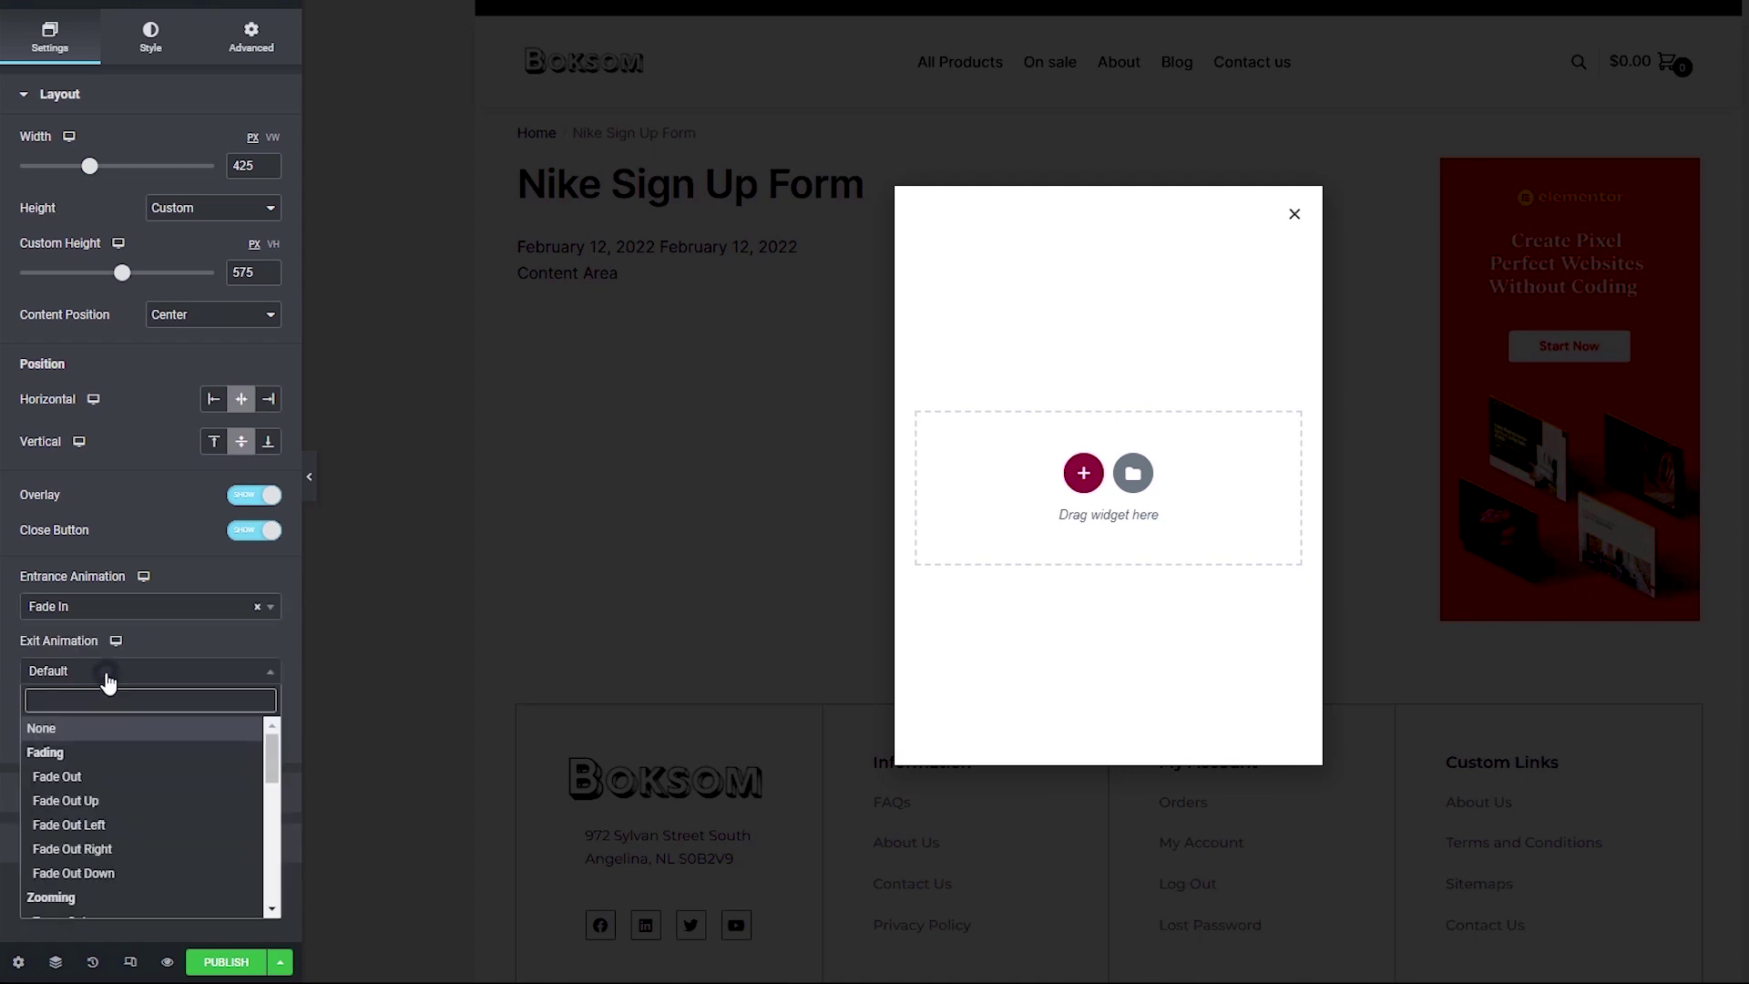
click(82, 779)
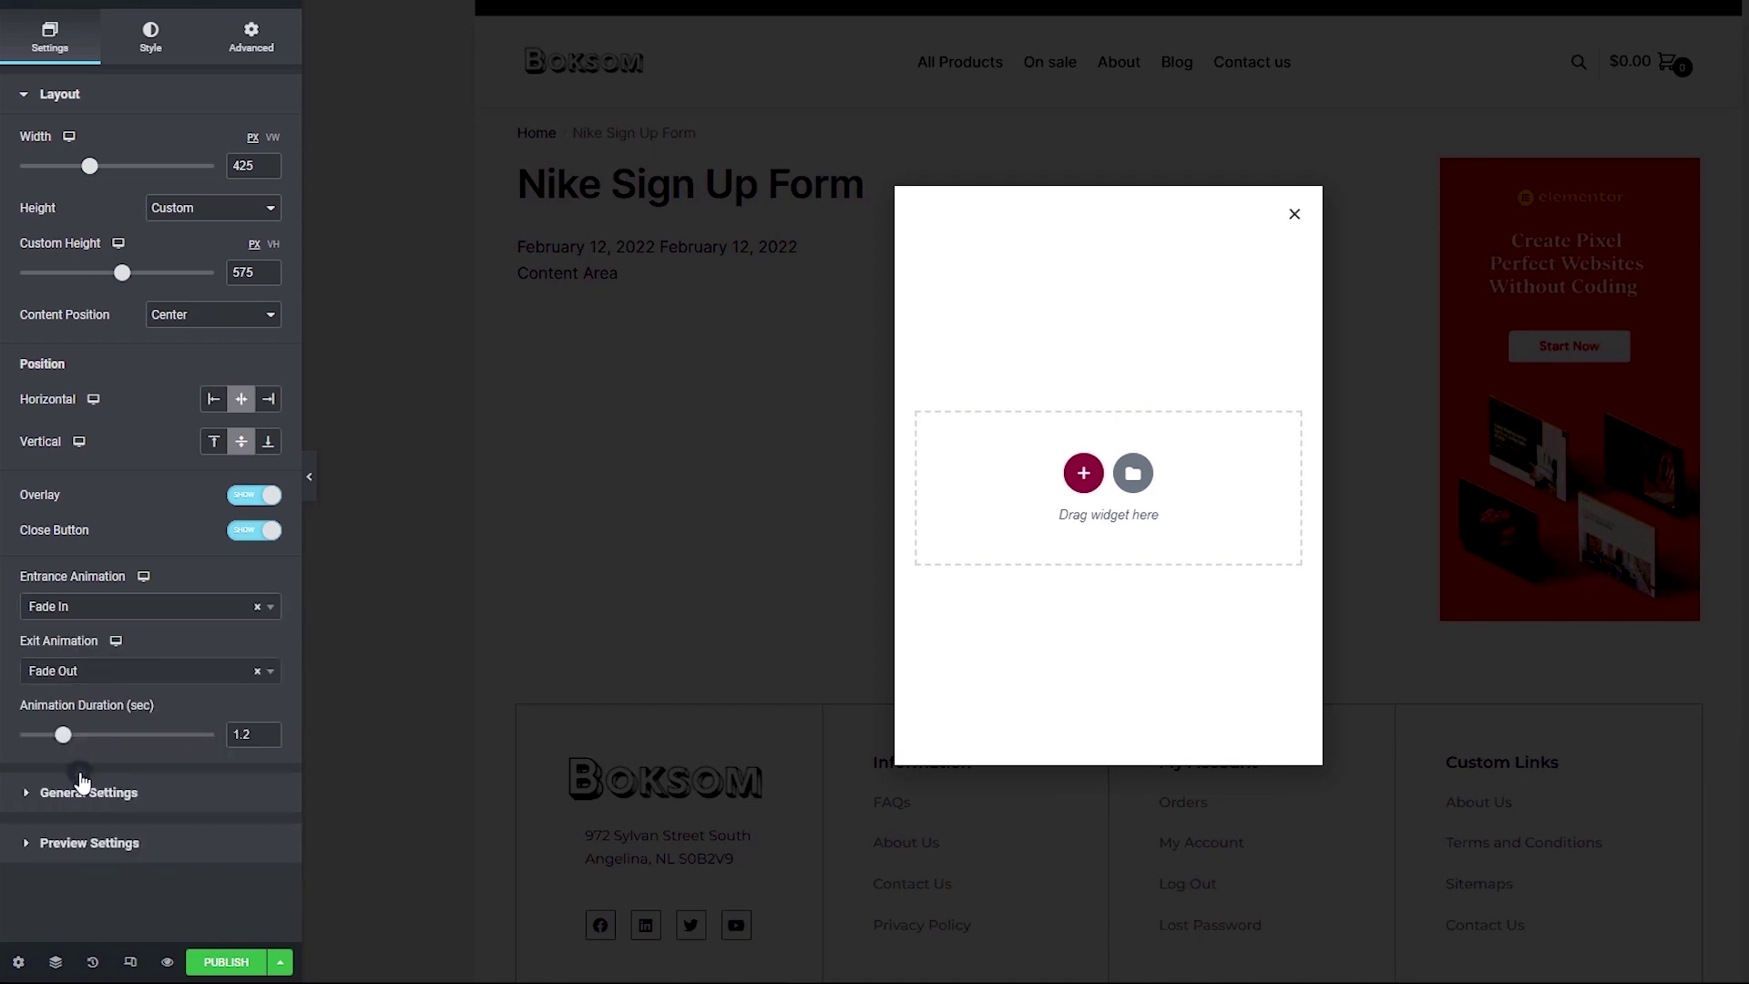
double_click(246, 736)
Step: Expand the popup's General Settings and Preview Settings sections to review them
click(138, 792)
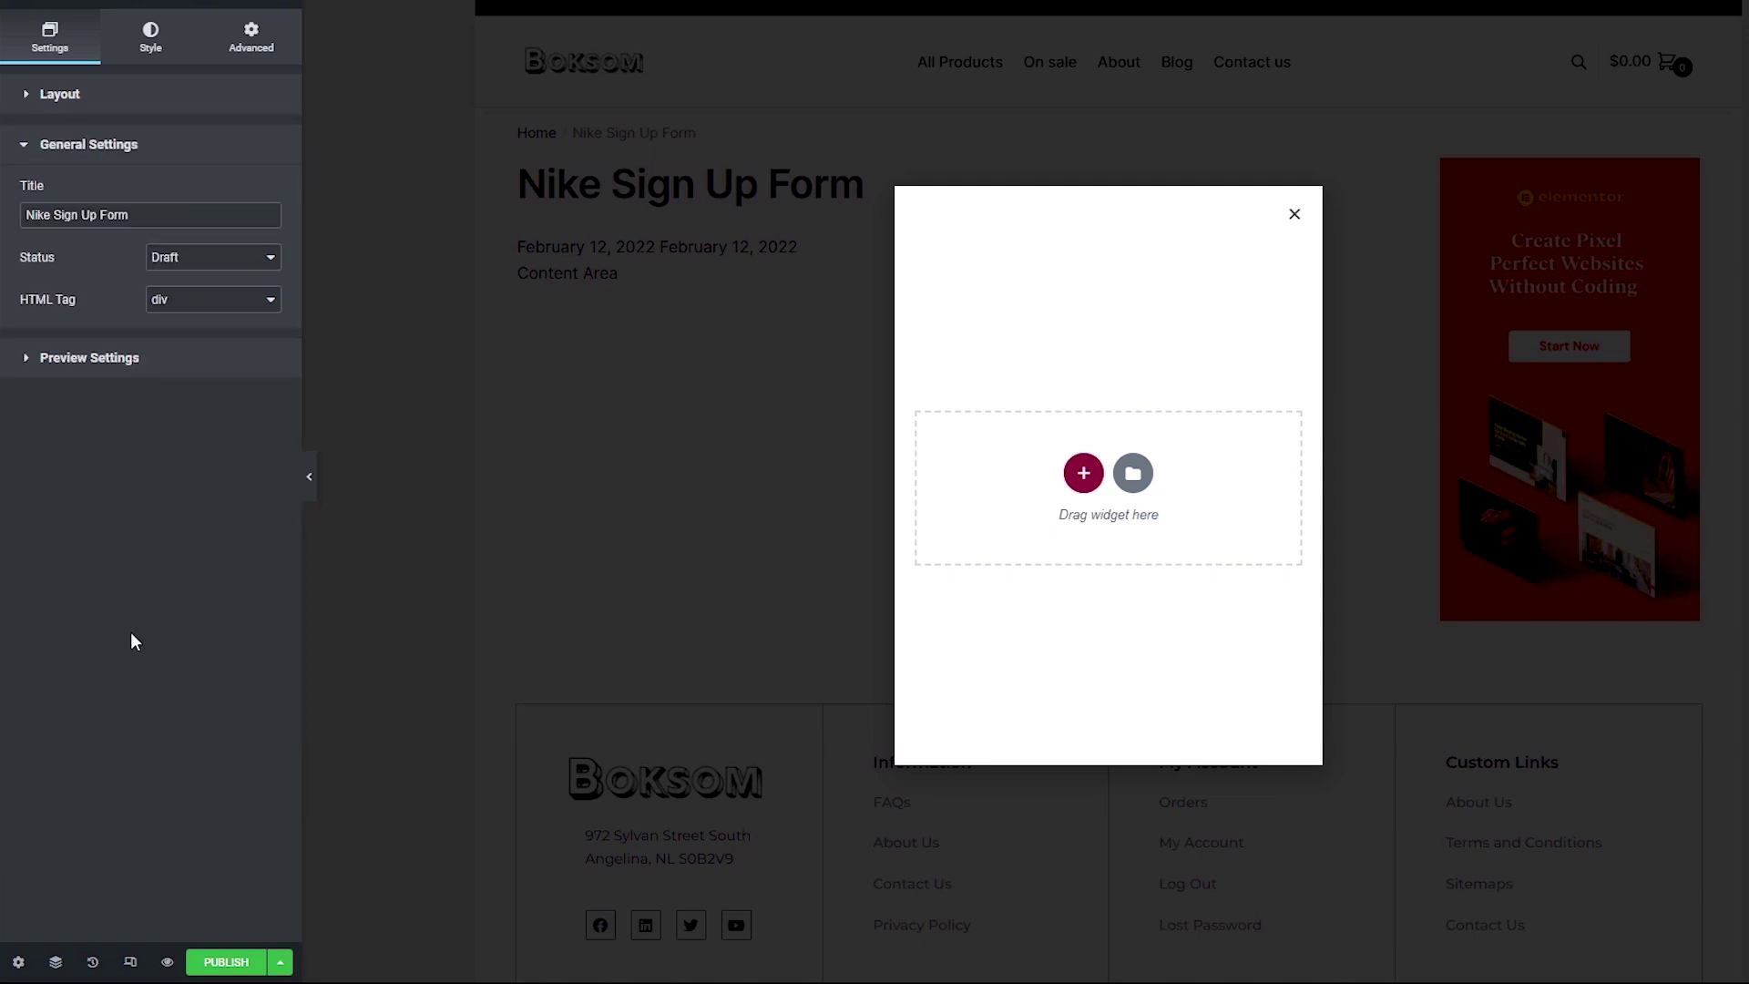
click(108, 377)
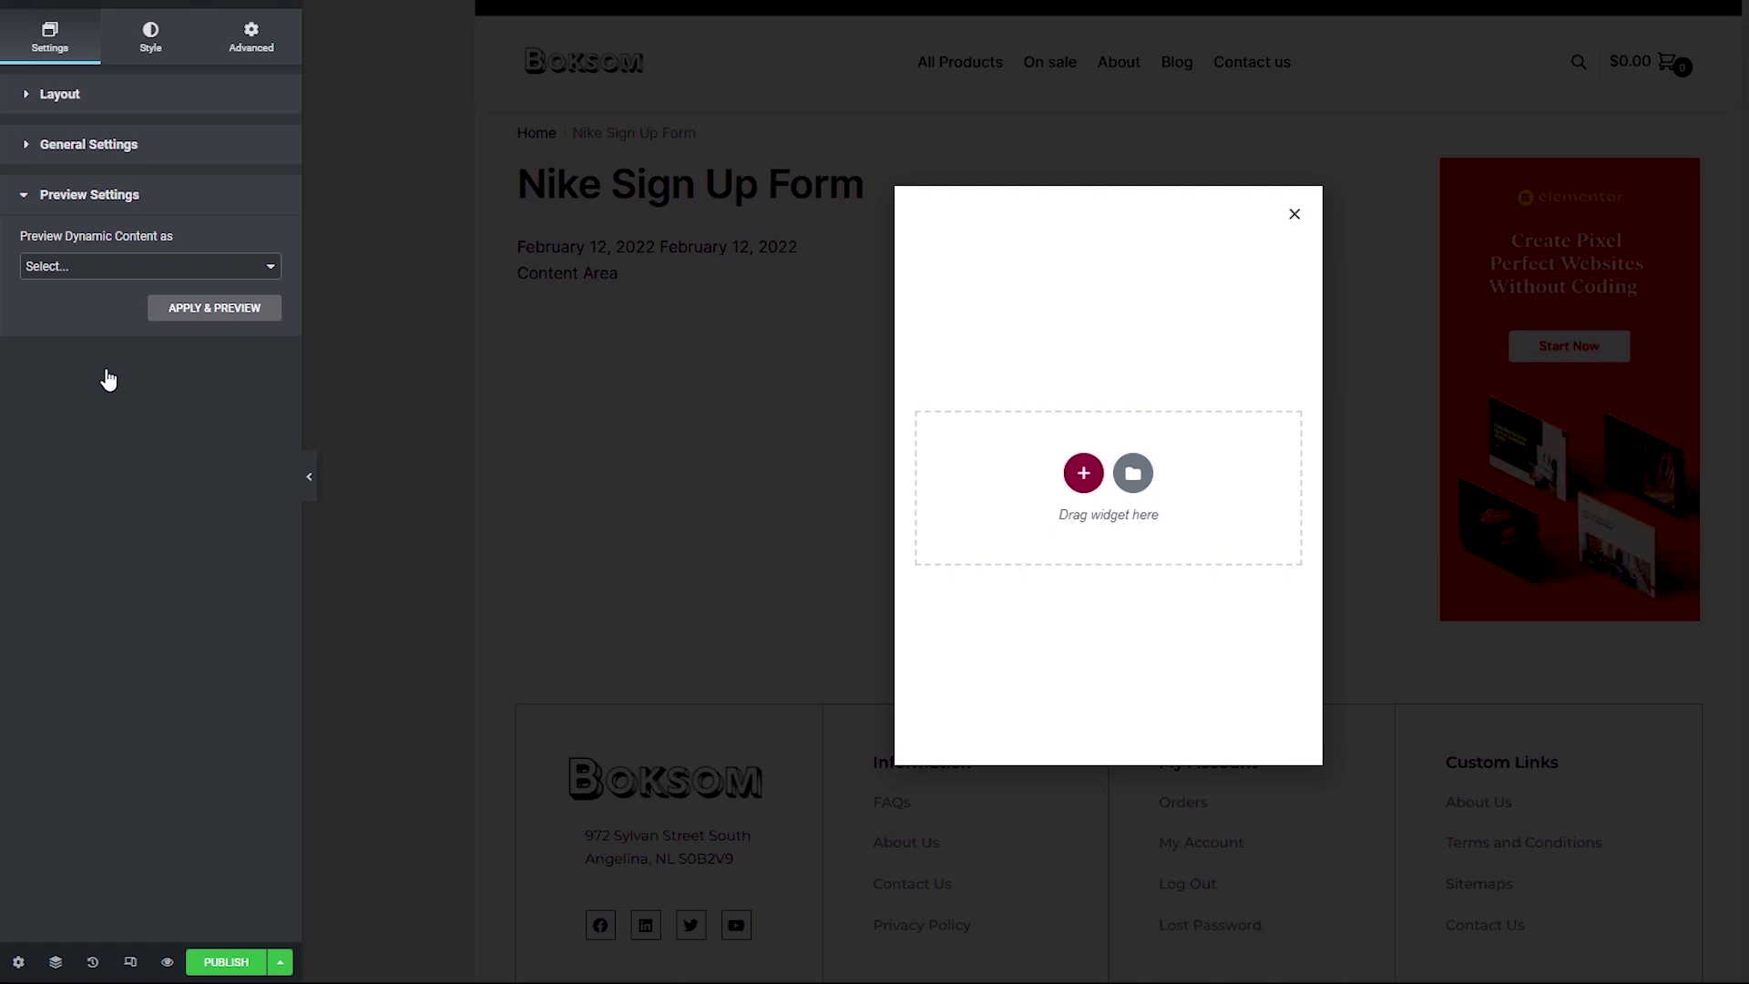
click(147, 31)
Step: Give the popup a Classic background with white as its colour
triple_click(36, 146)
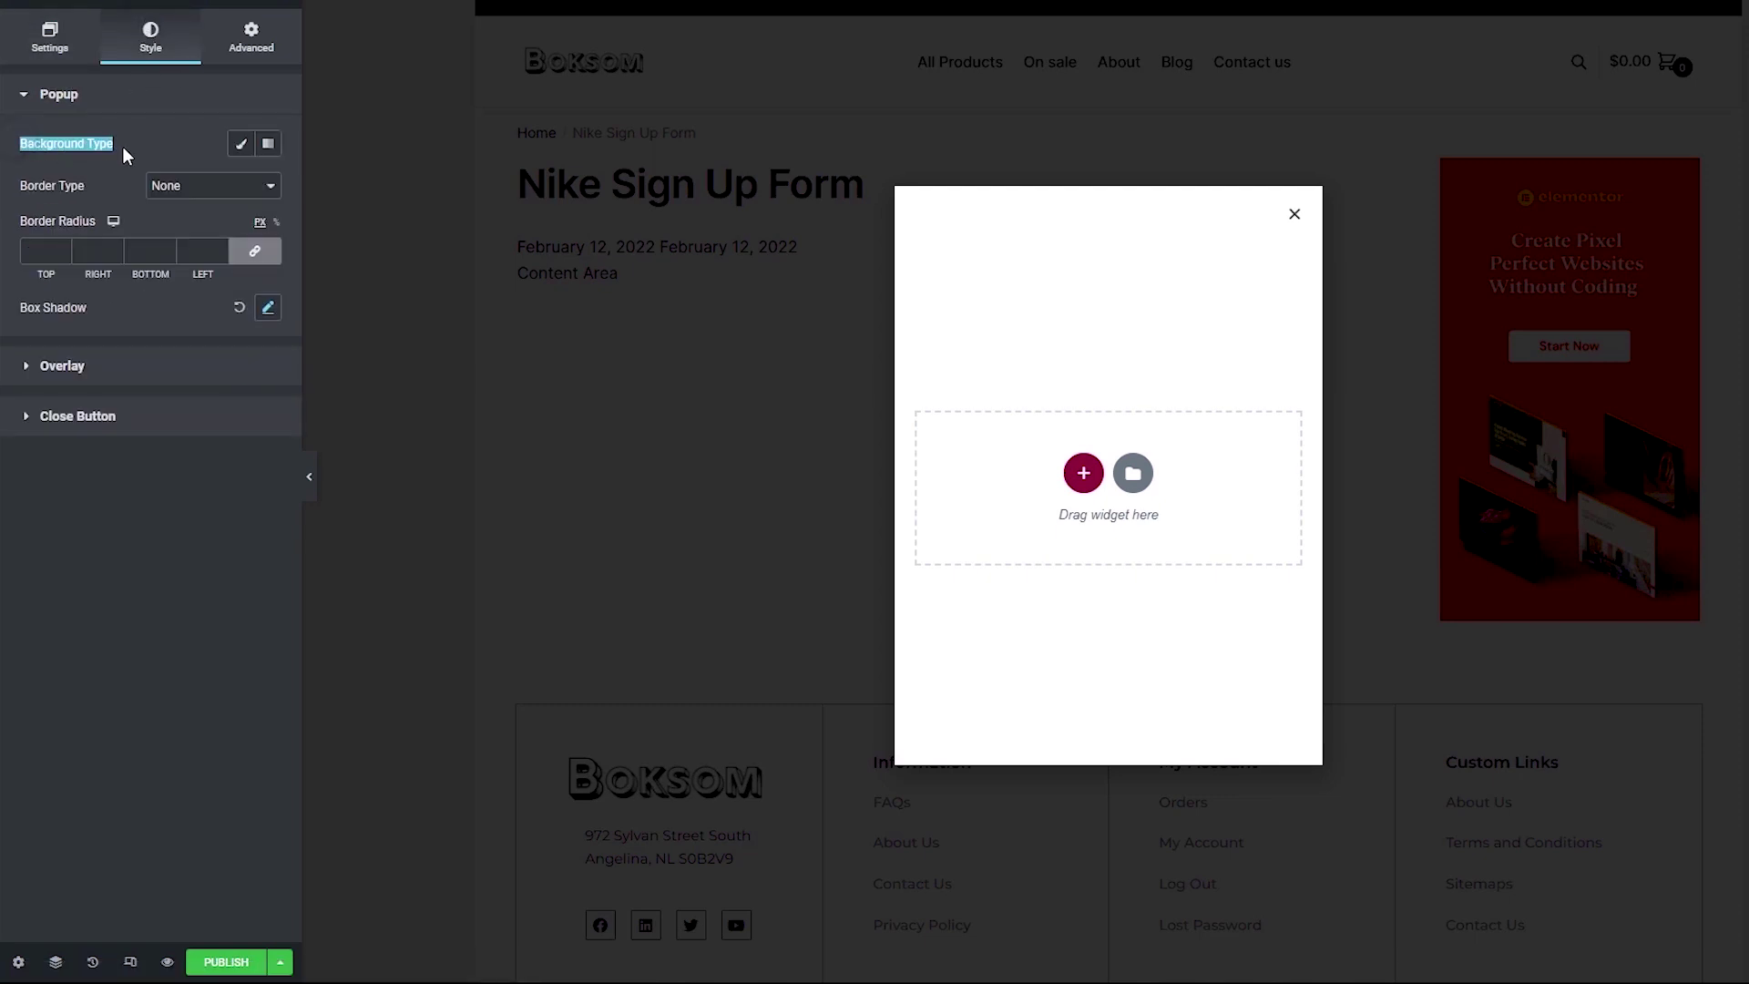
click(239, 146)
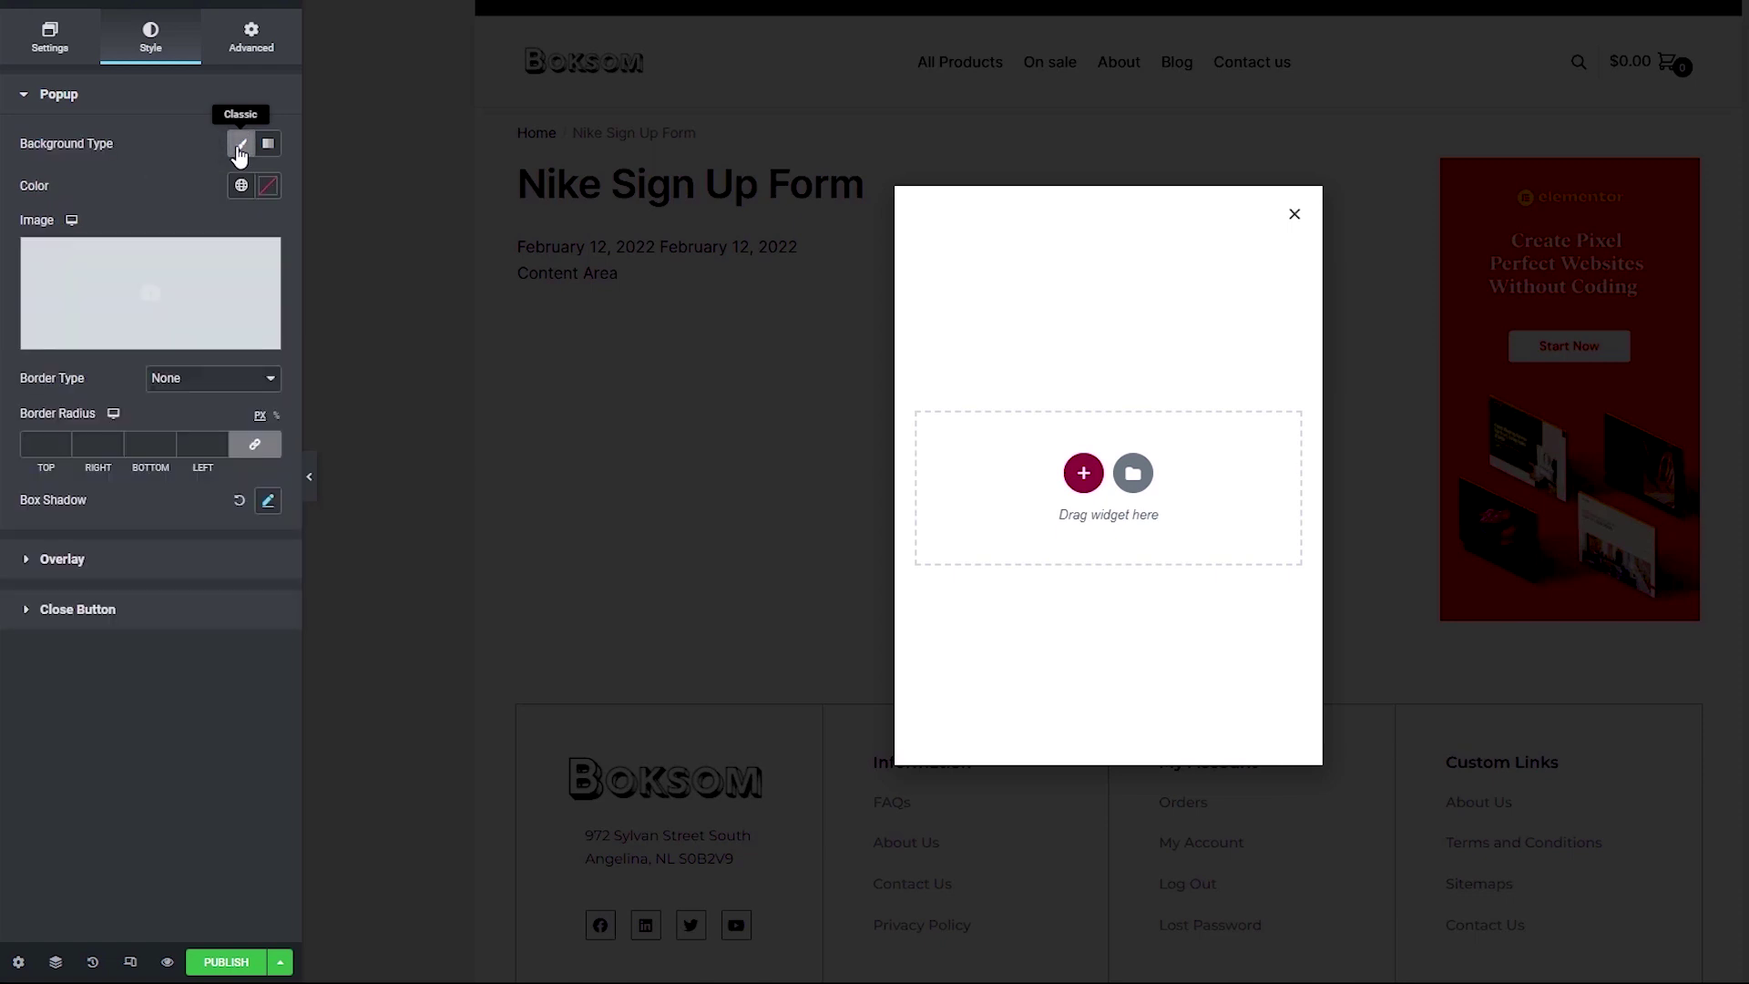
click(267, 186)
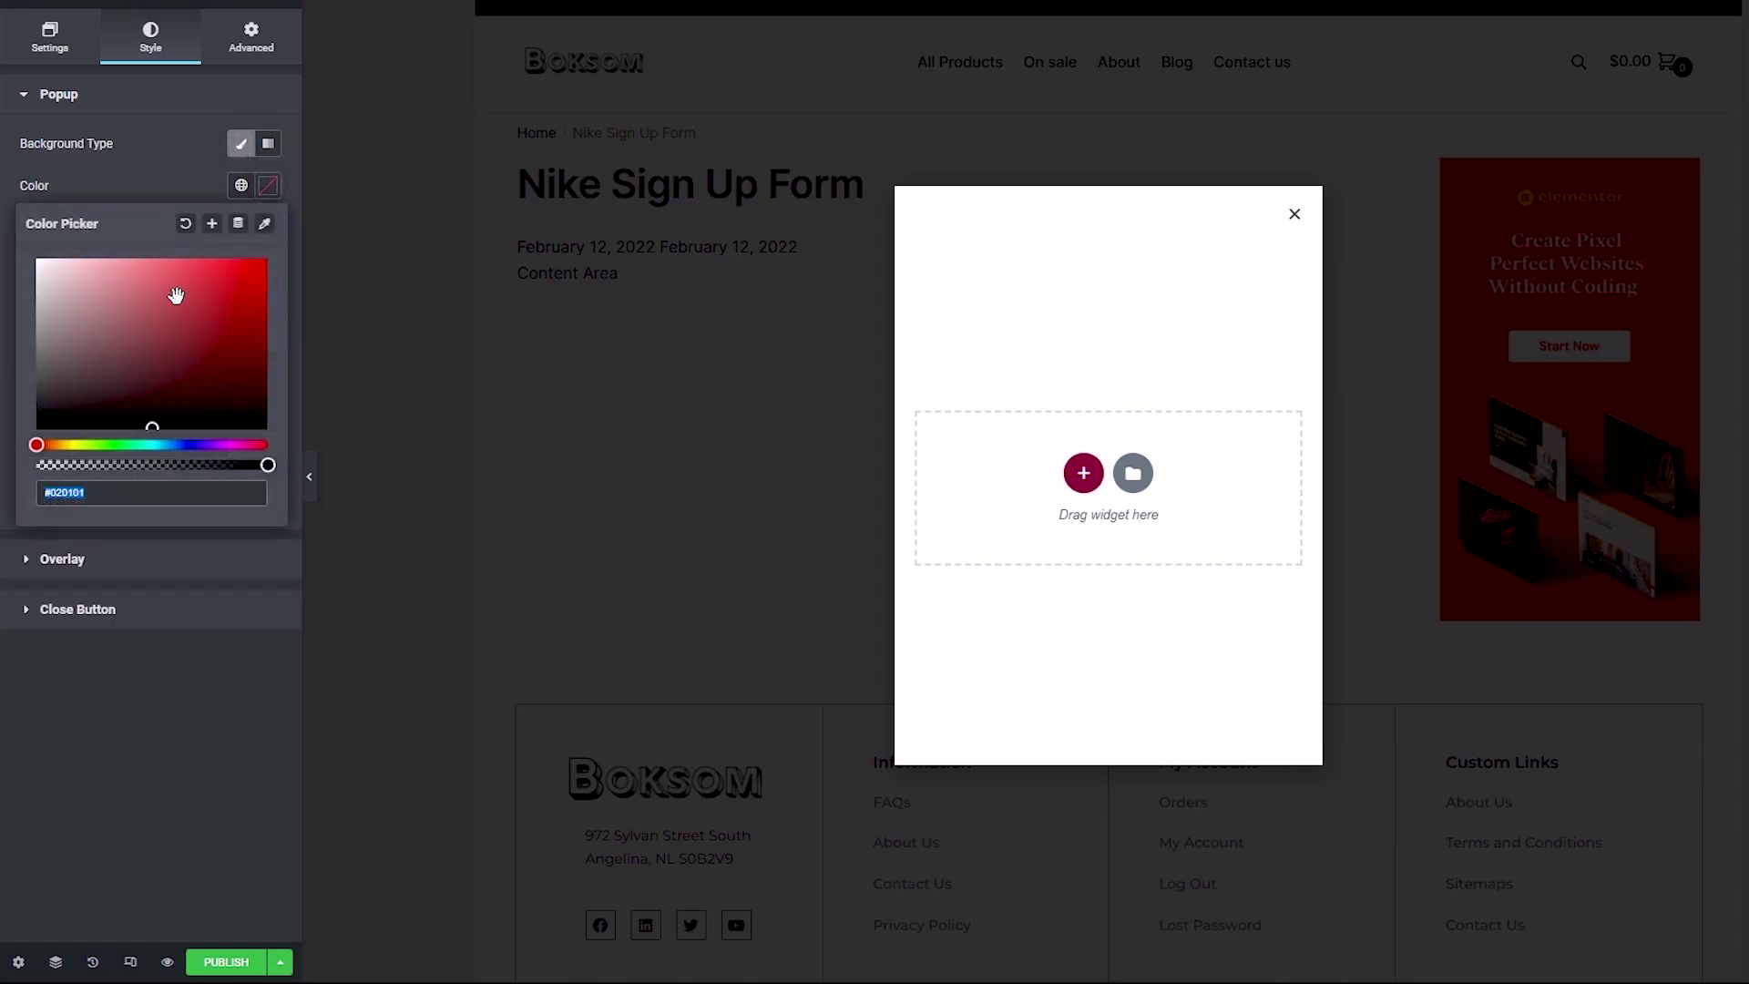
drag(173, 293, 16, 242)
click(3, 205)
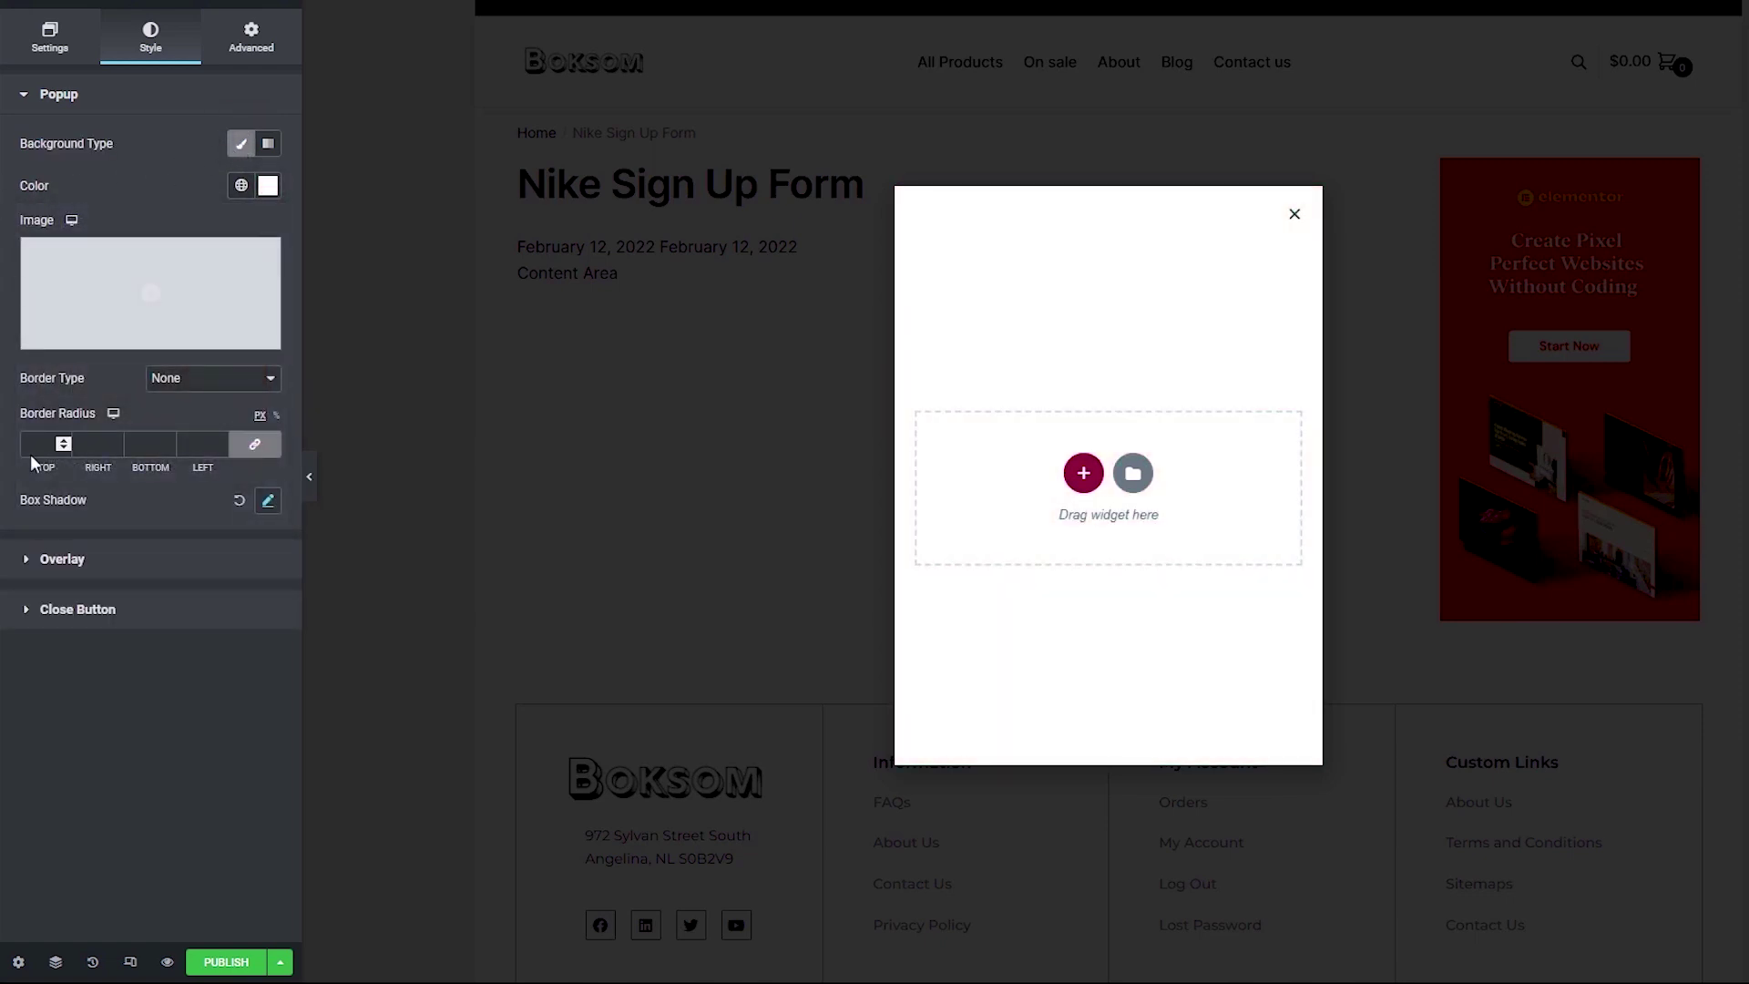
Step: Set the overlay colour to #000000CC, black at 80% opacity
click(44, 559)
click(87, 445)
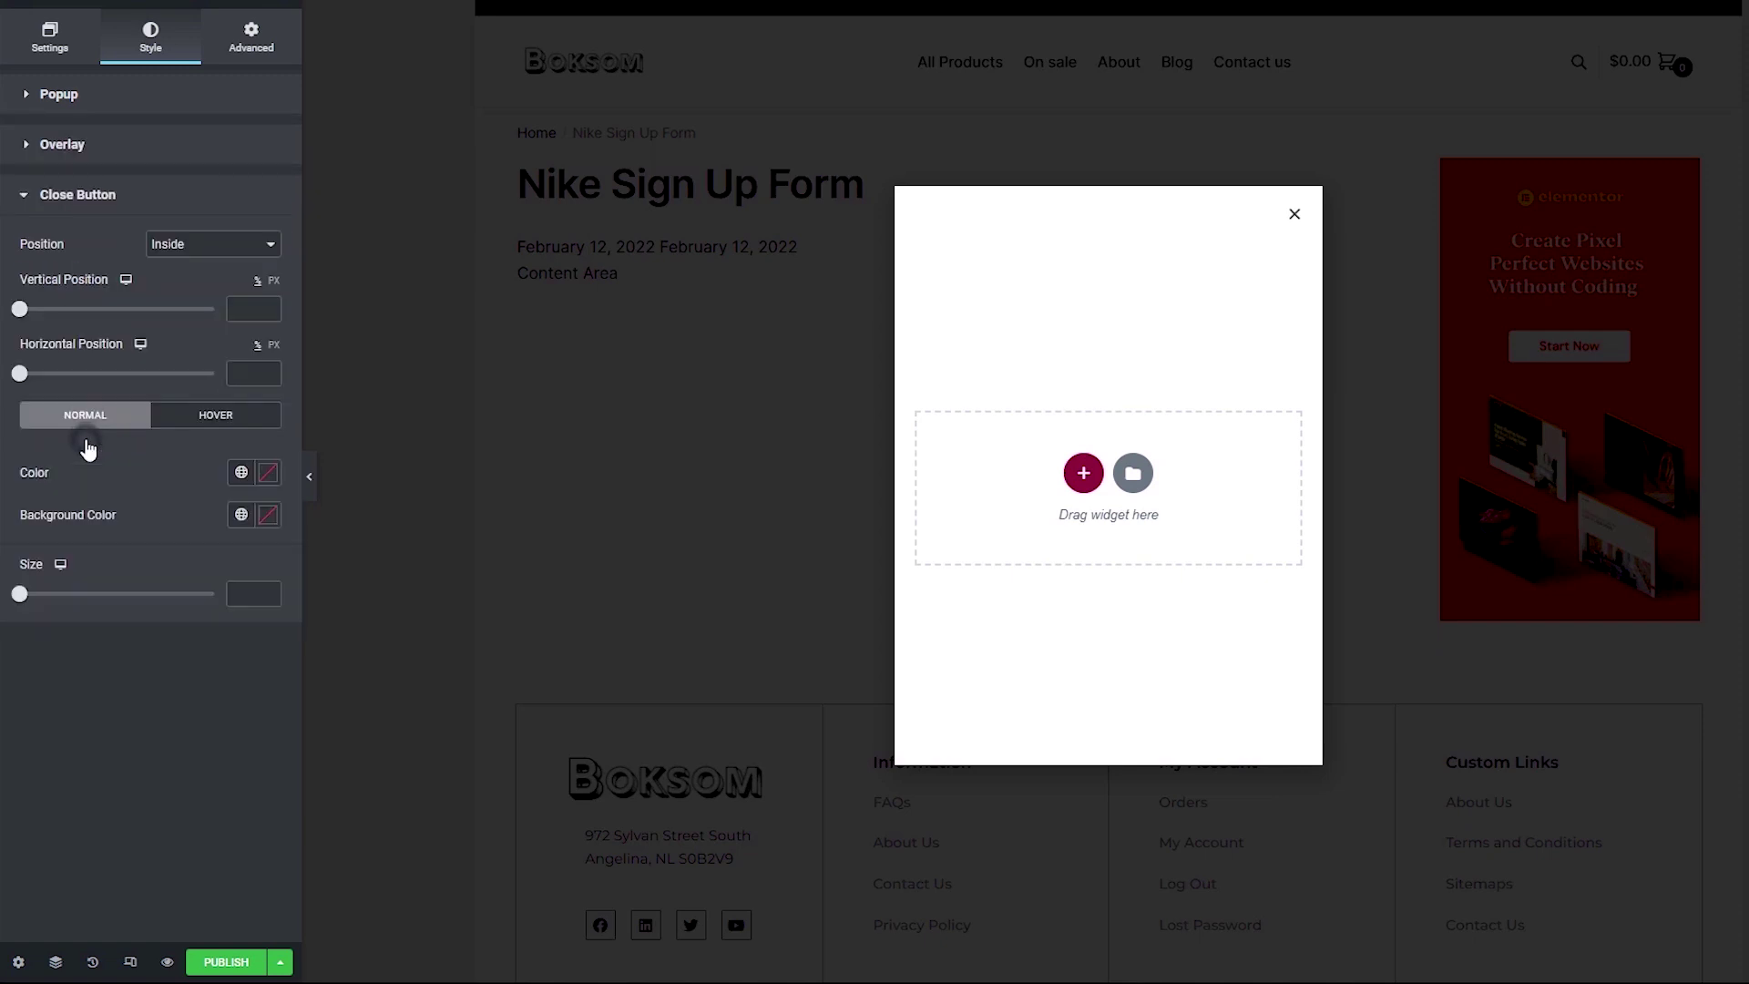
click(168, 160)
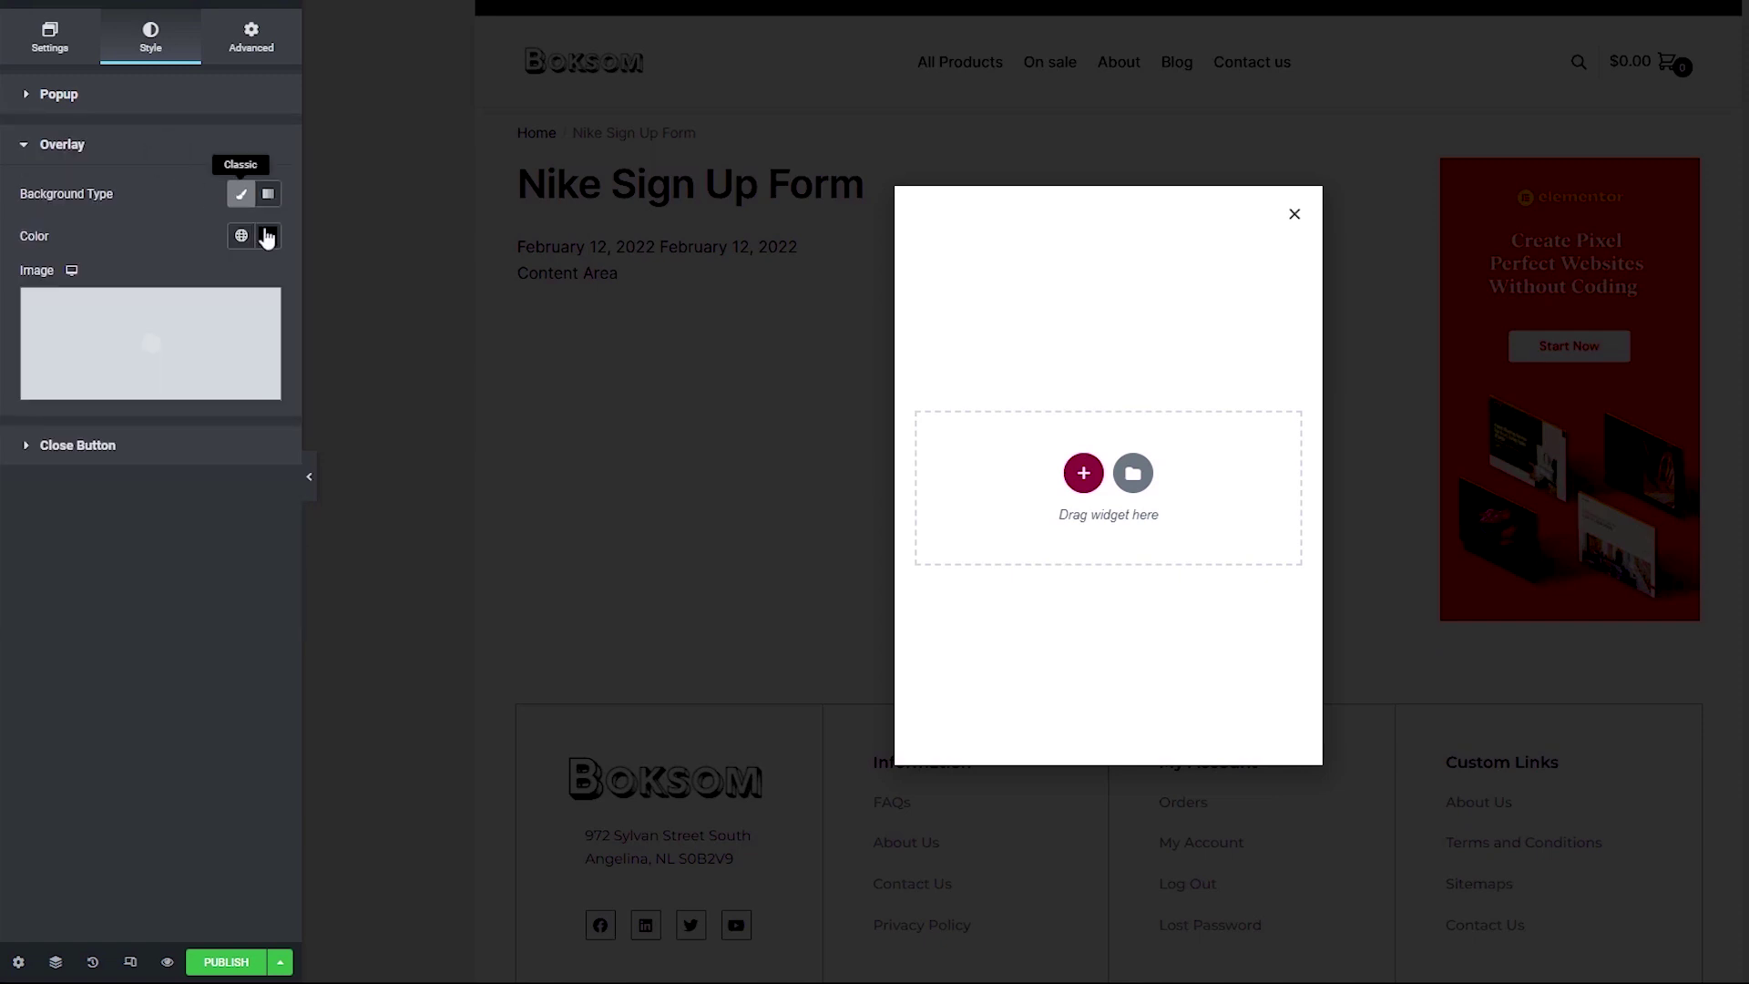
click(269, 237)
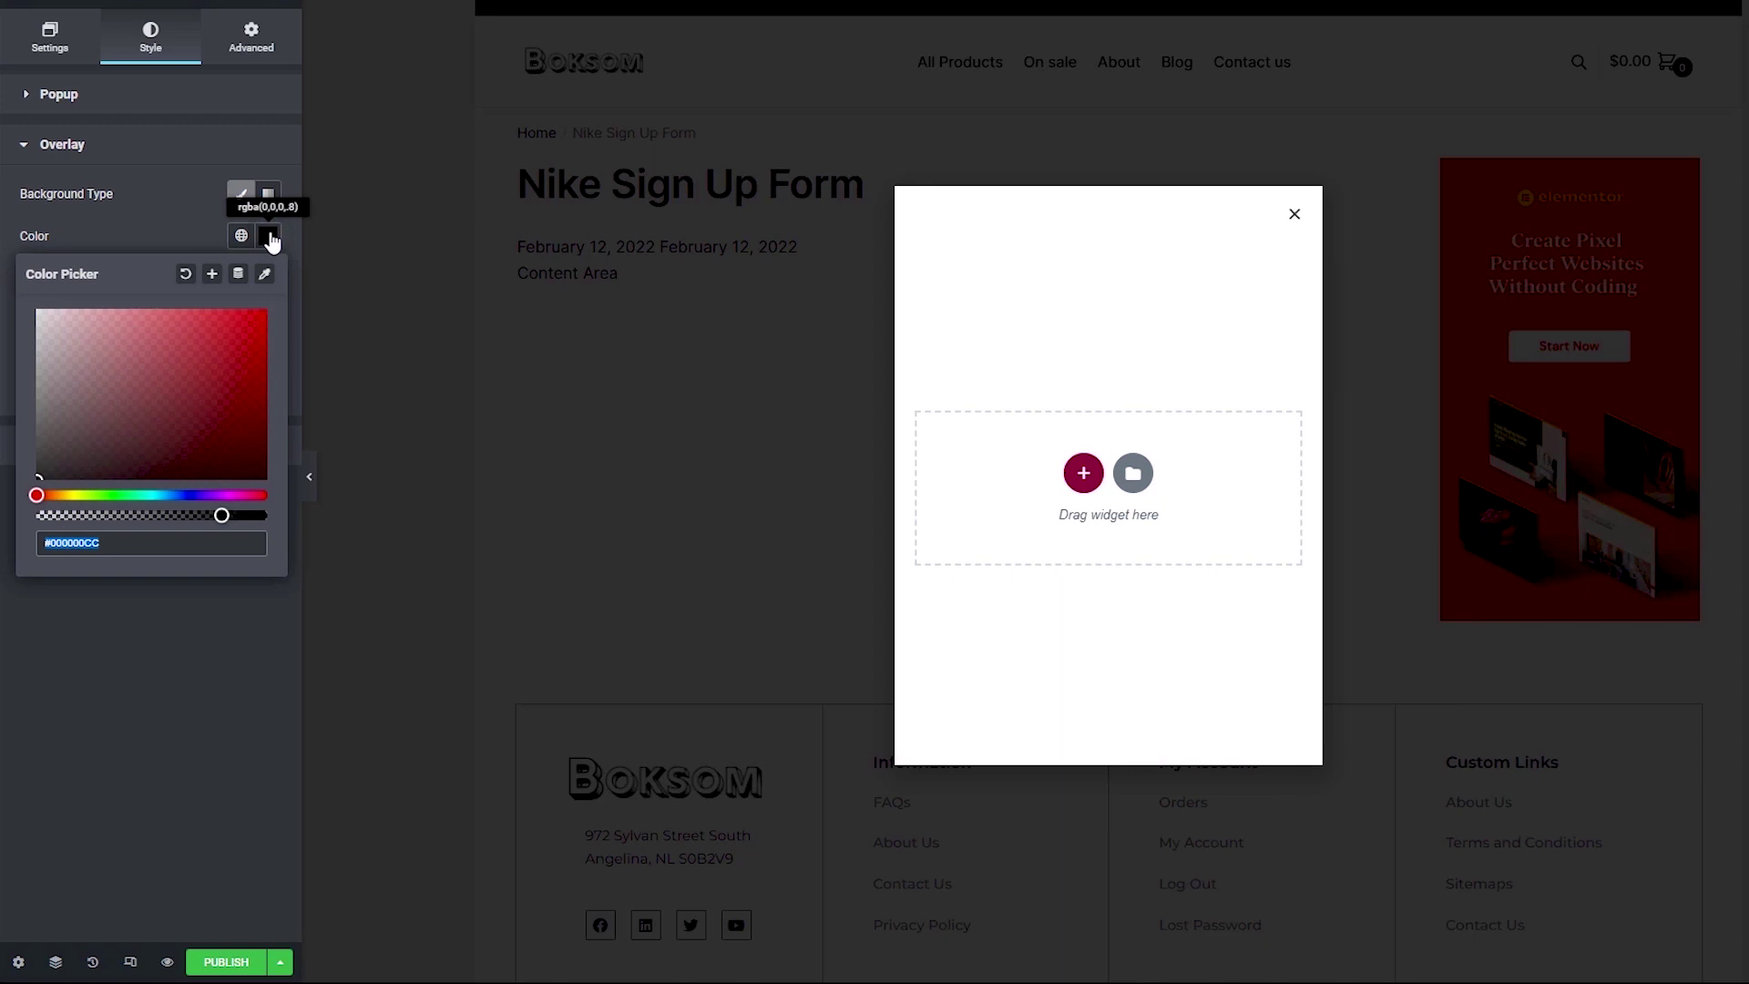
click(7, 217)
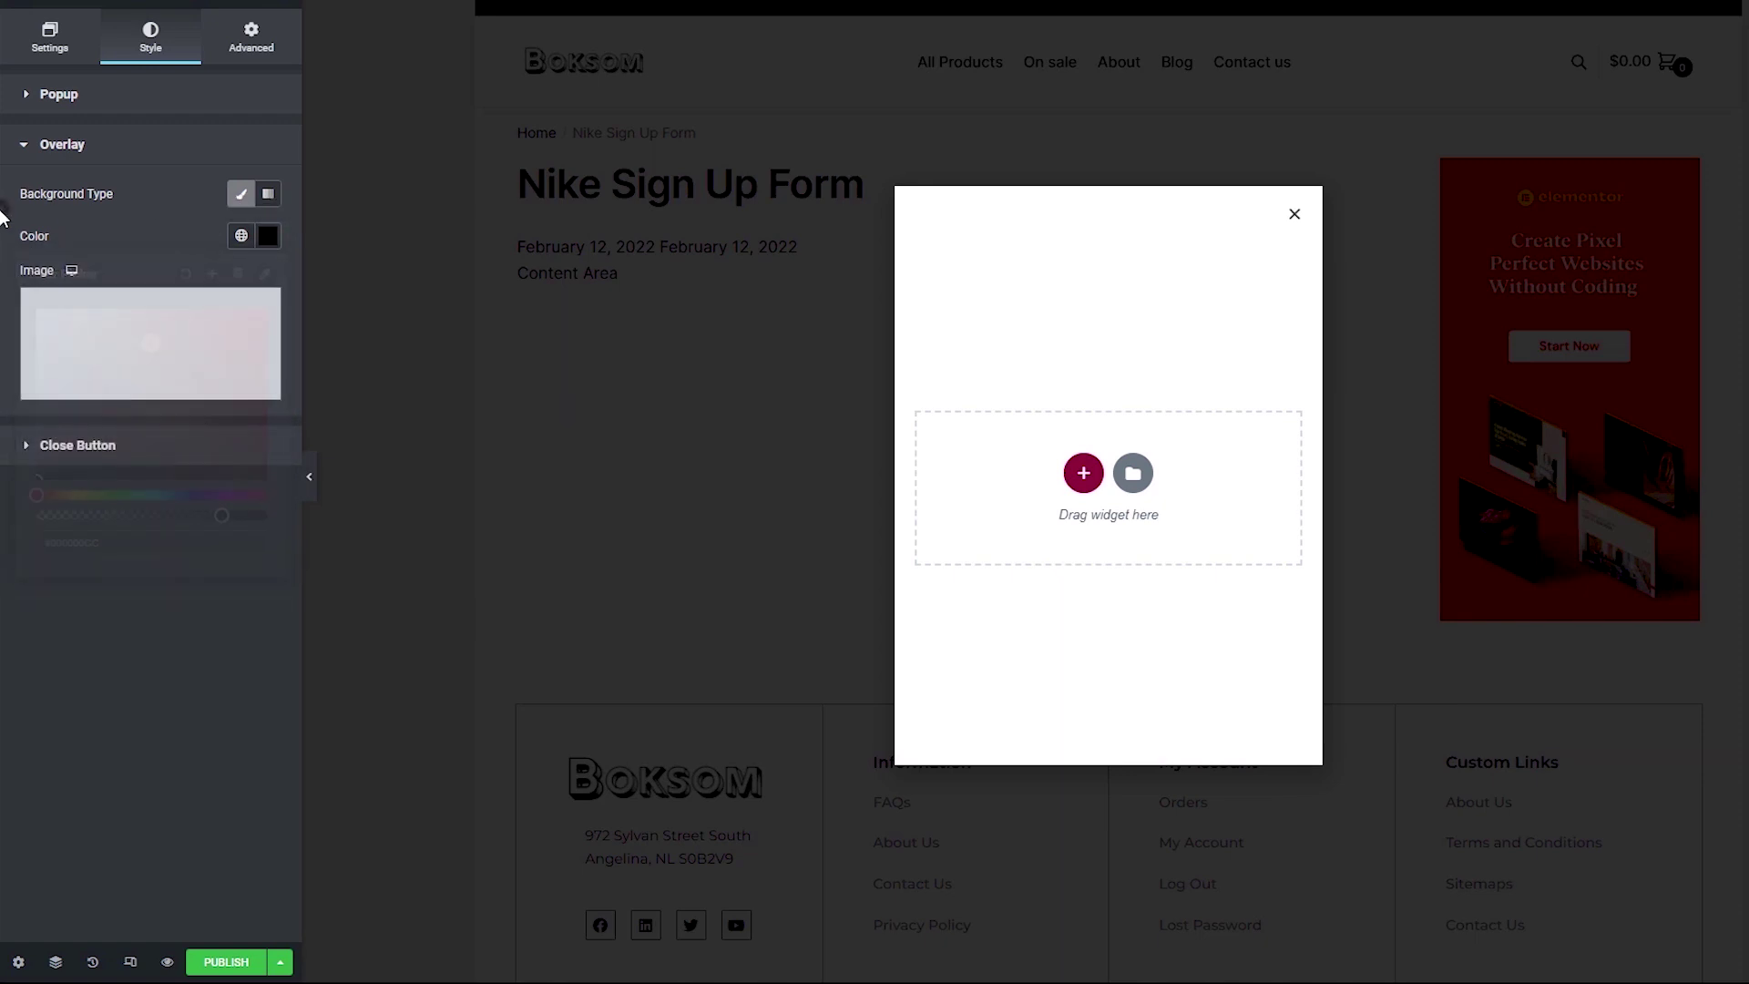
click(102, 448)
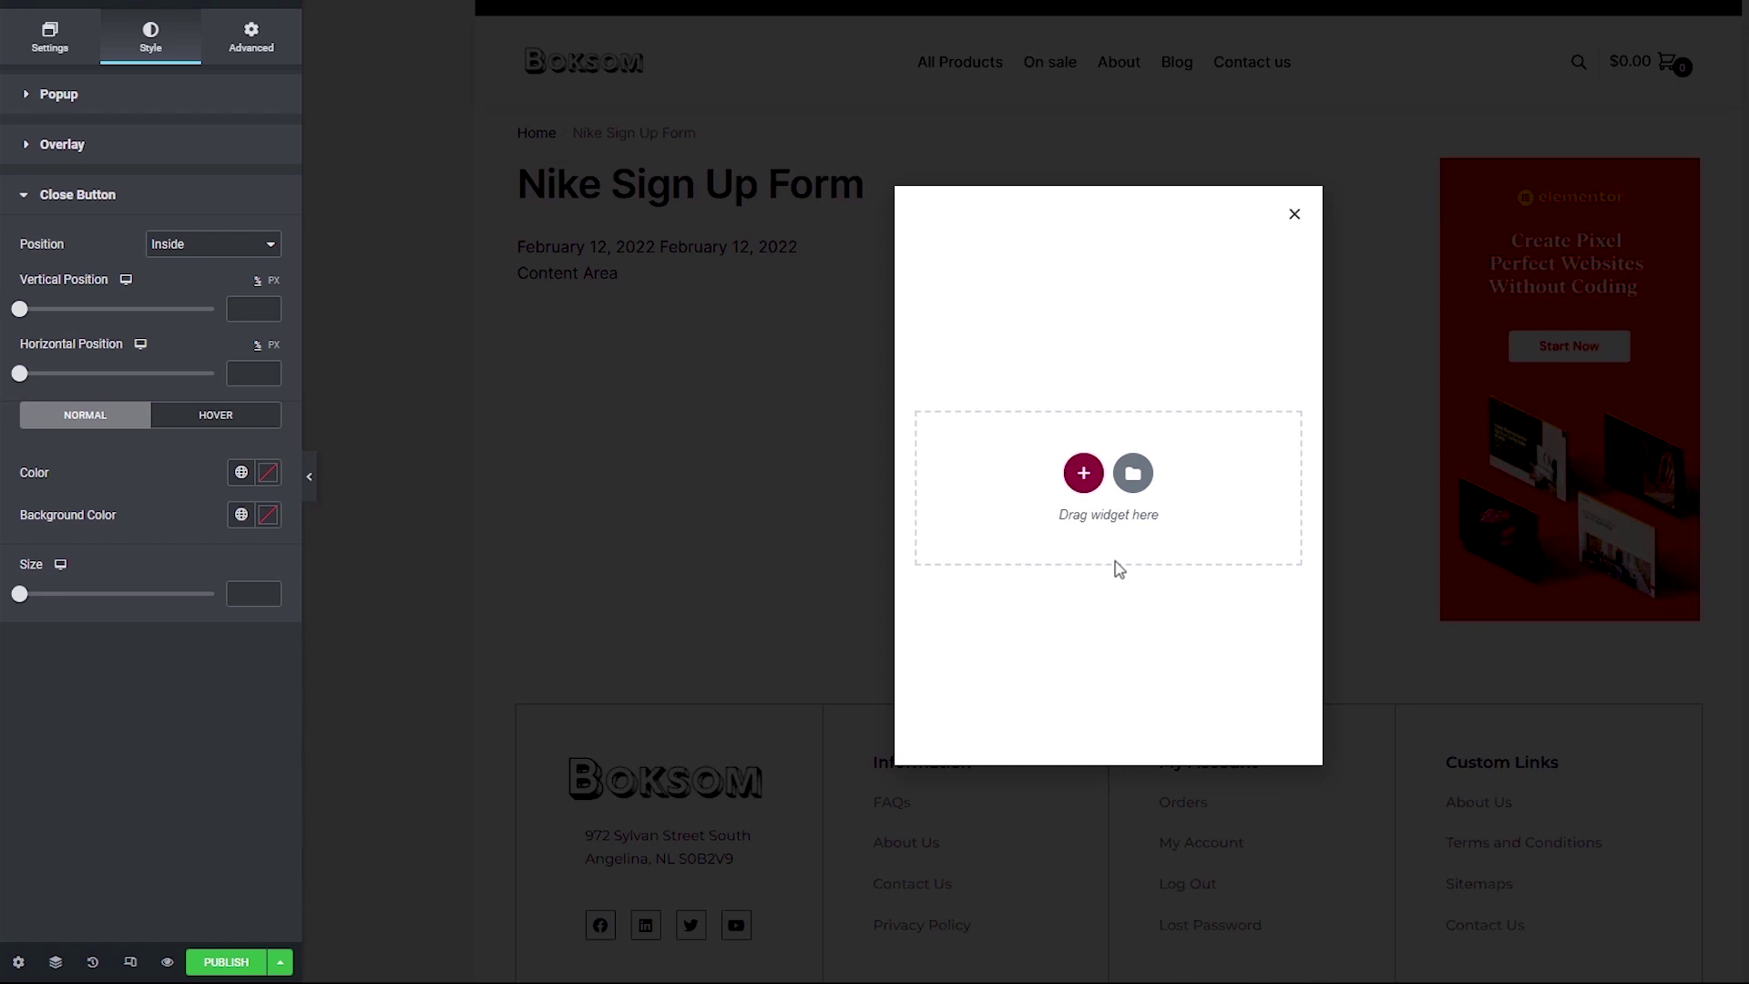
Step: In the Advanced tab, unlink padding and enter 5 top, 25 right, 15 bottom, 25 left px
click(264, 56)
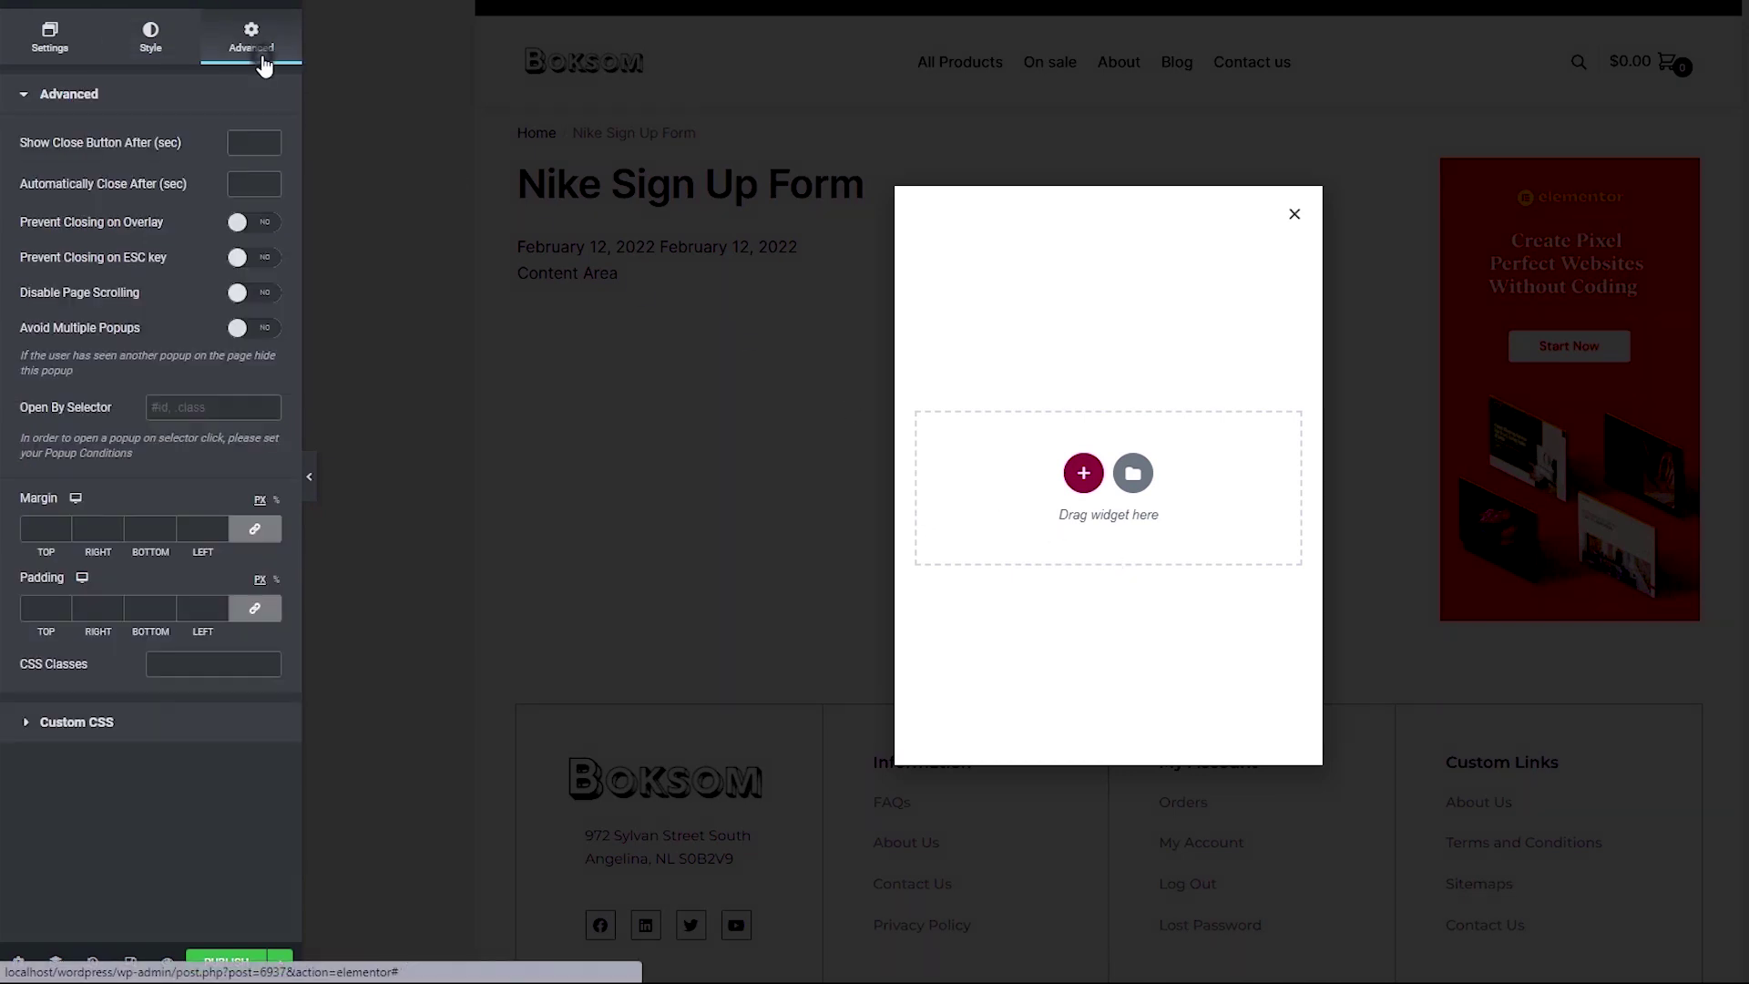
click(257, 610)
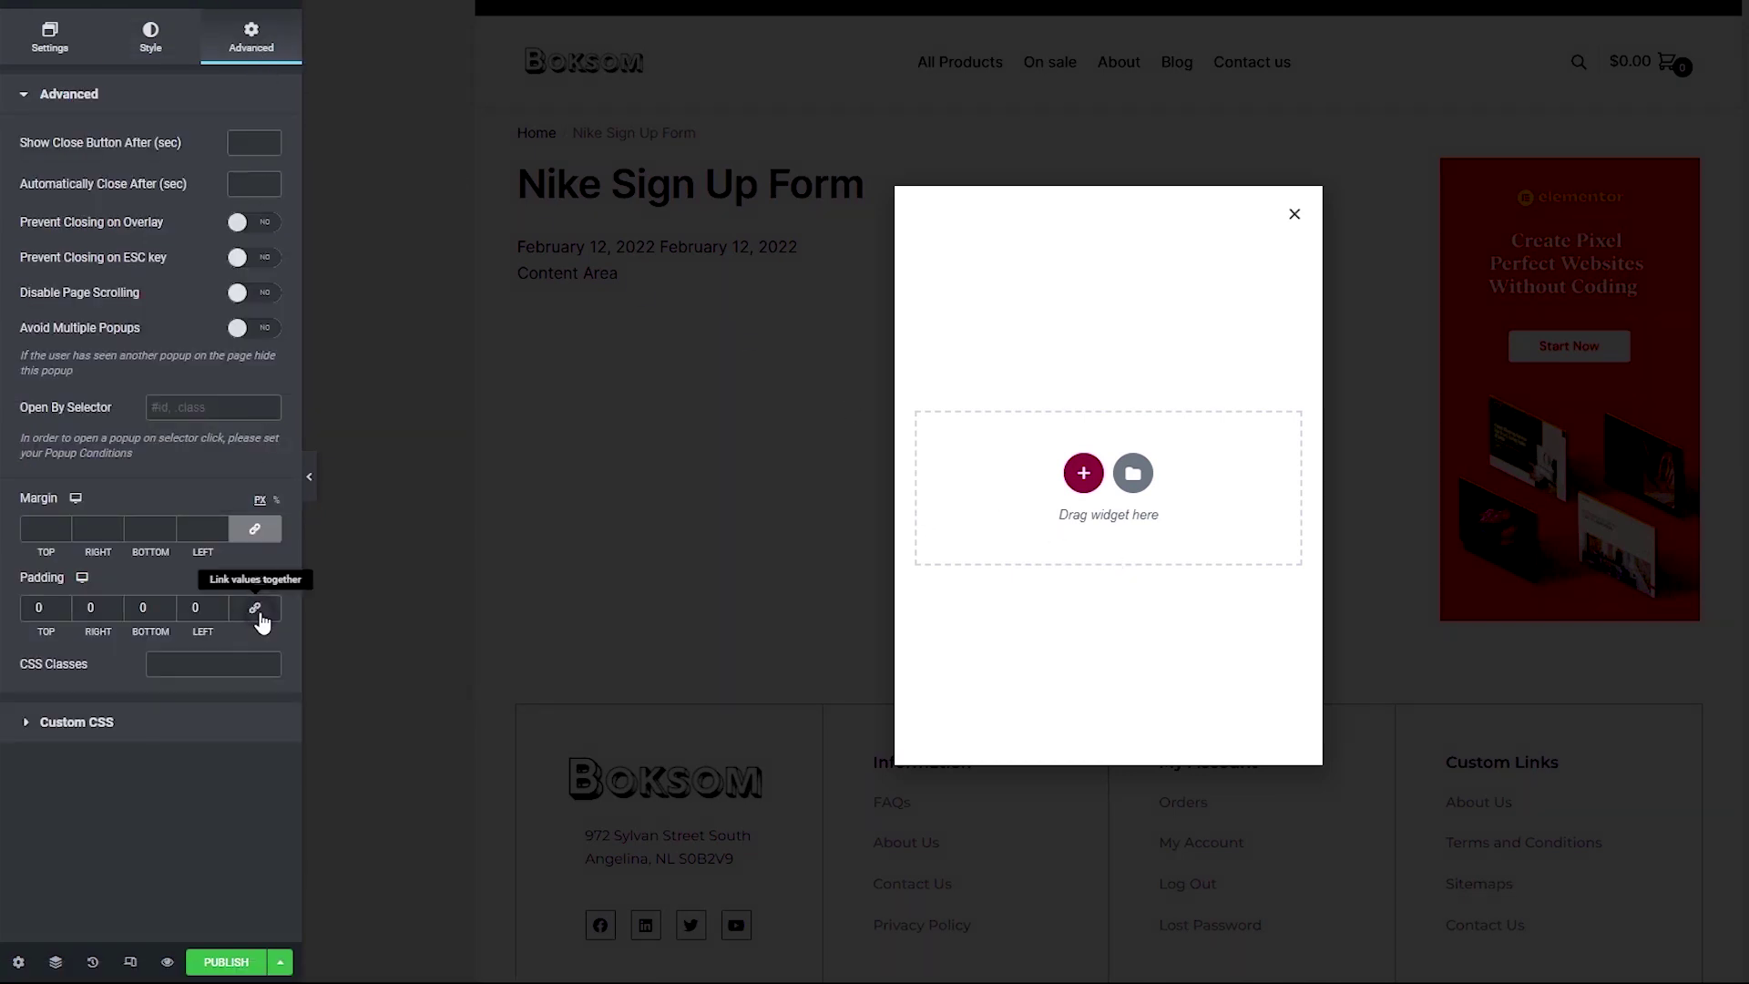
double_click(38, 607)
text(5)
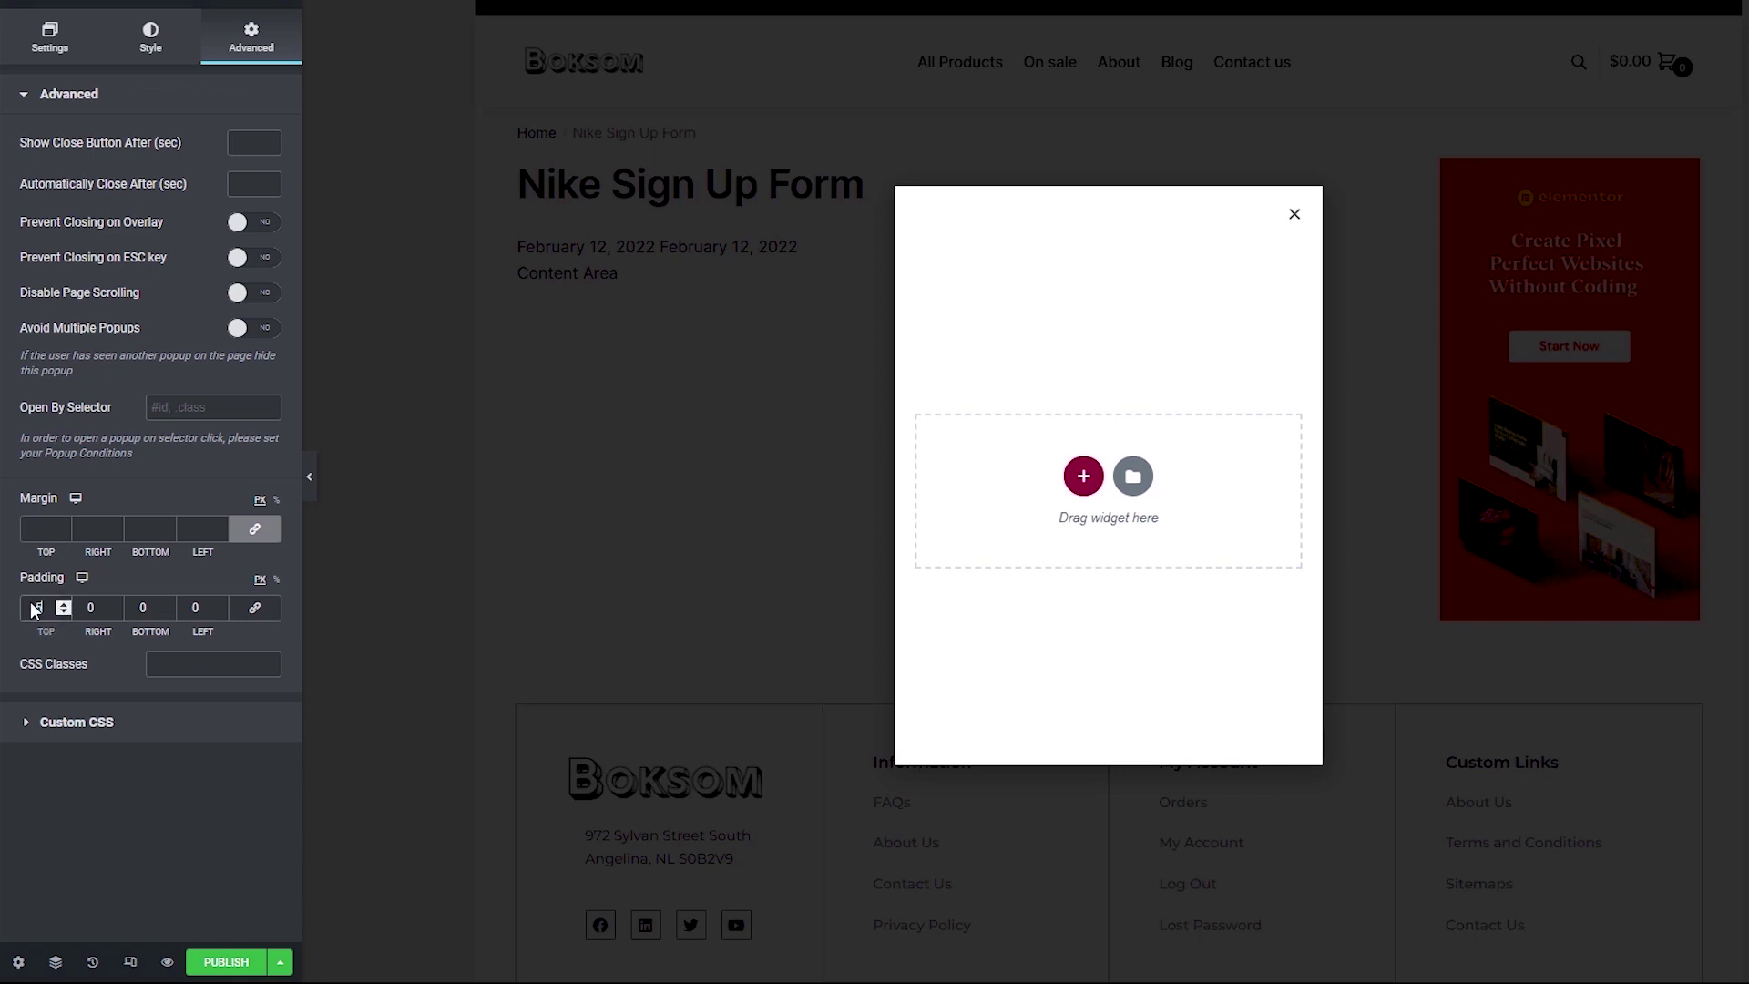
double_click(84, 607)
text(25)
key(Tab)
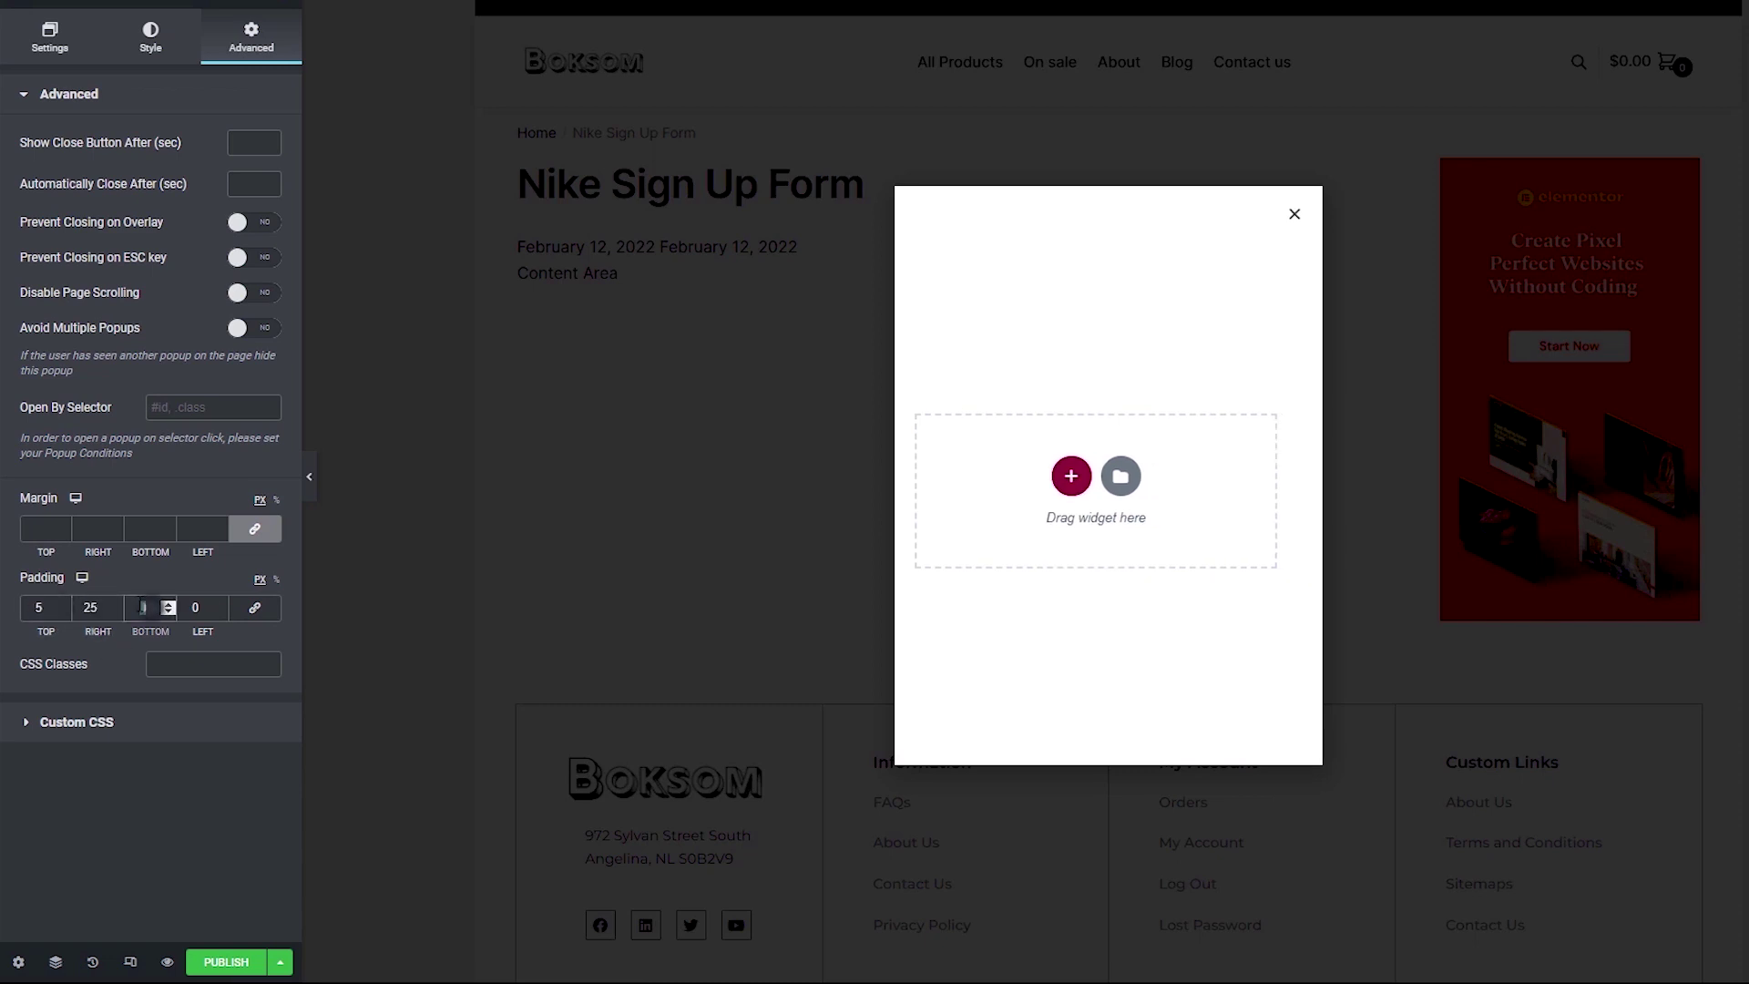
text(15)
key(Tab)
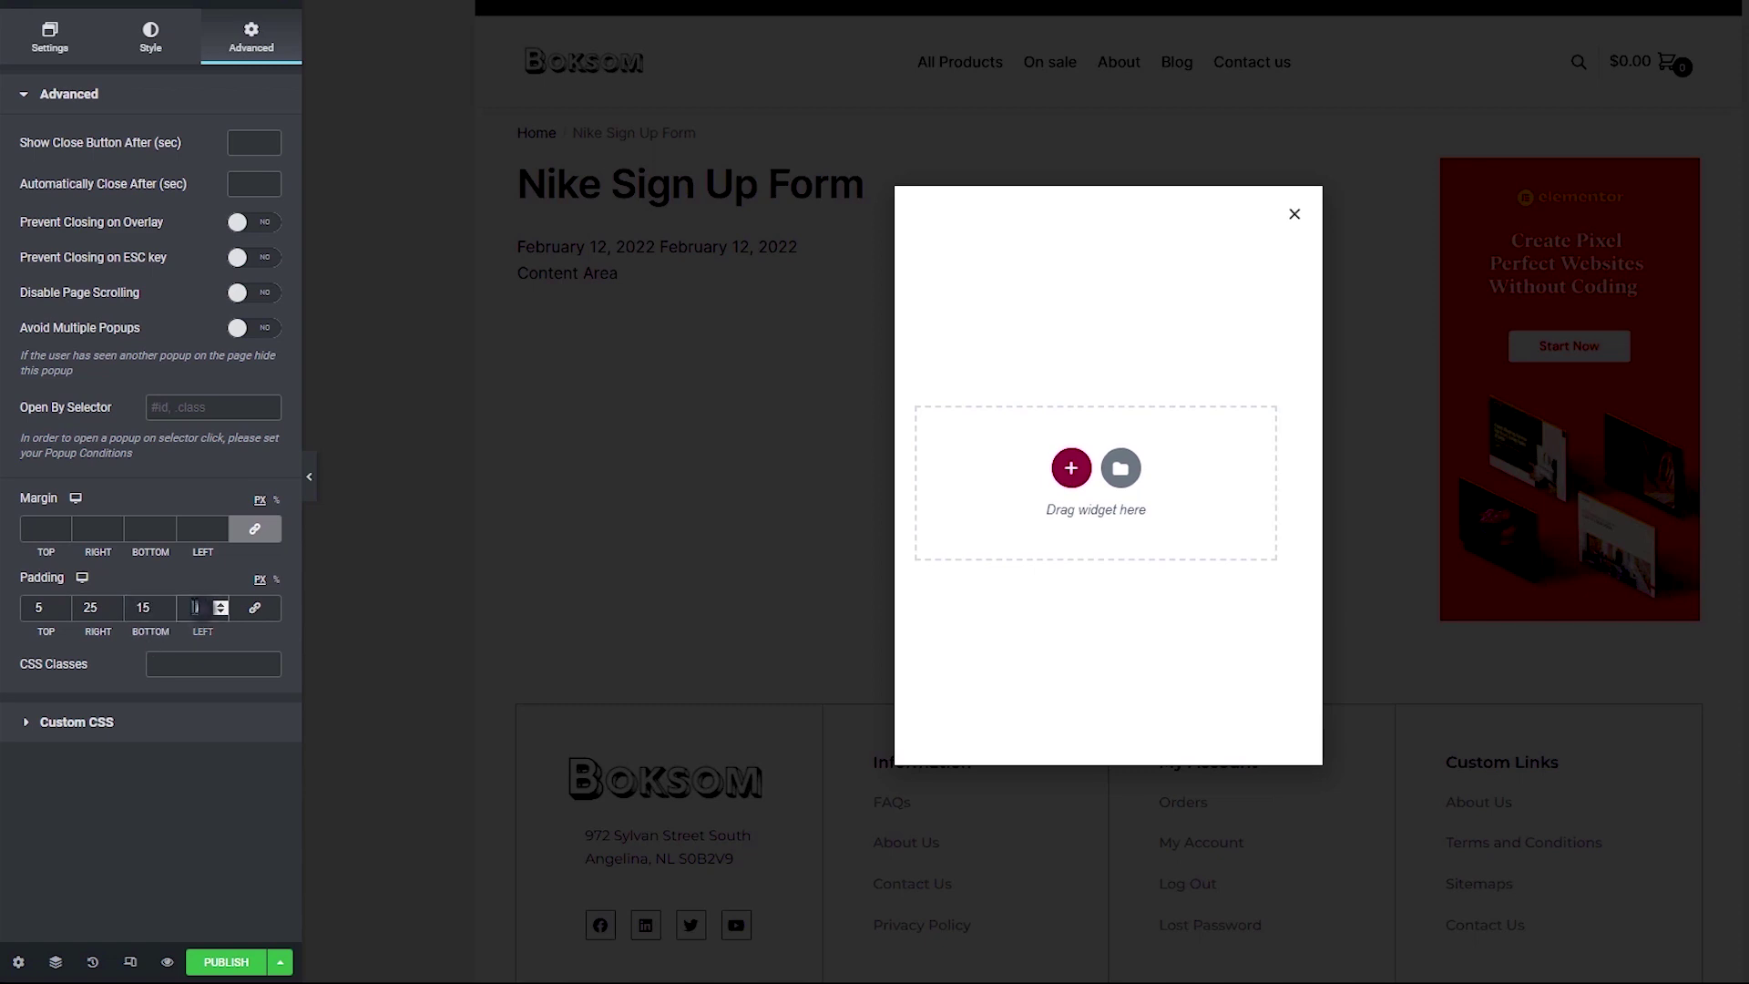
text(25)
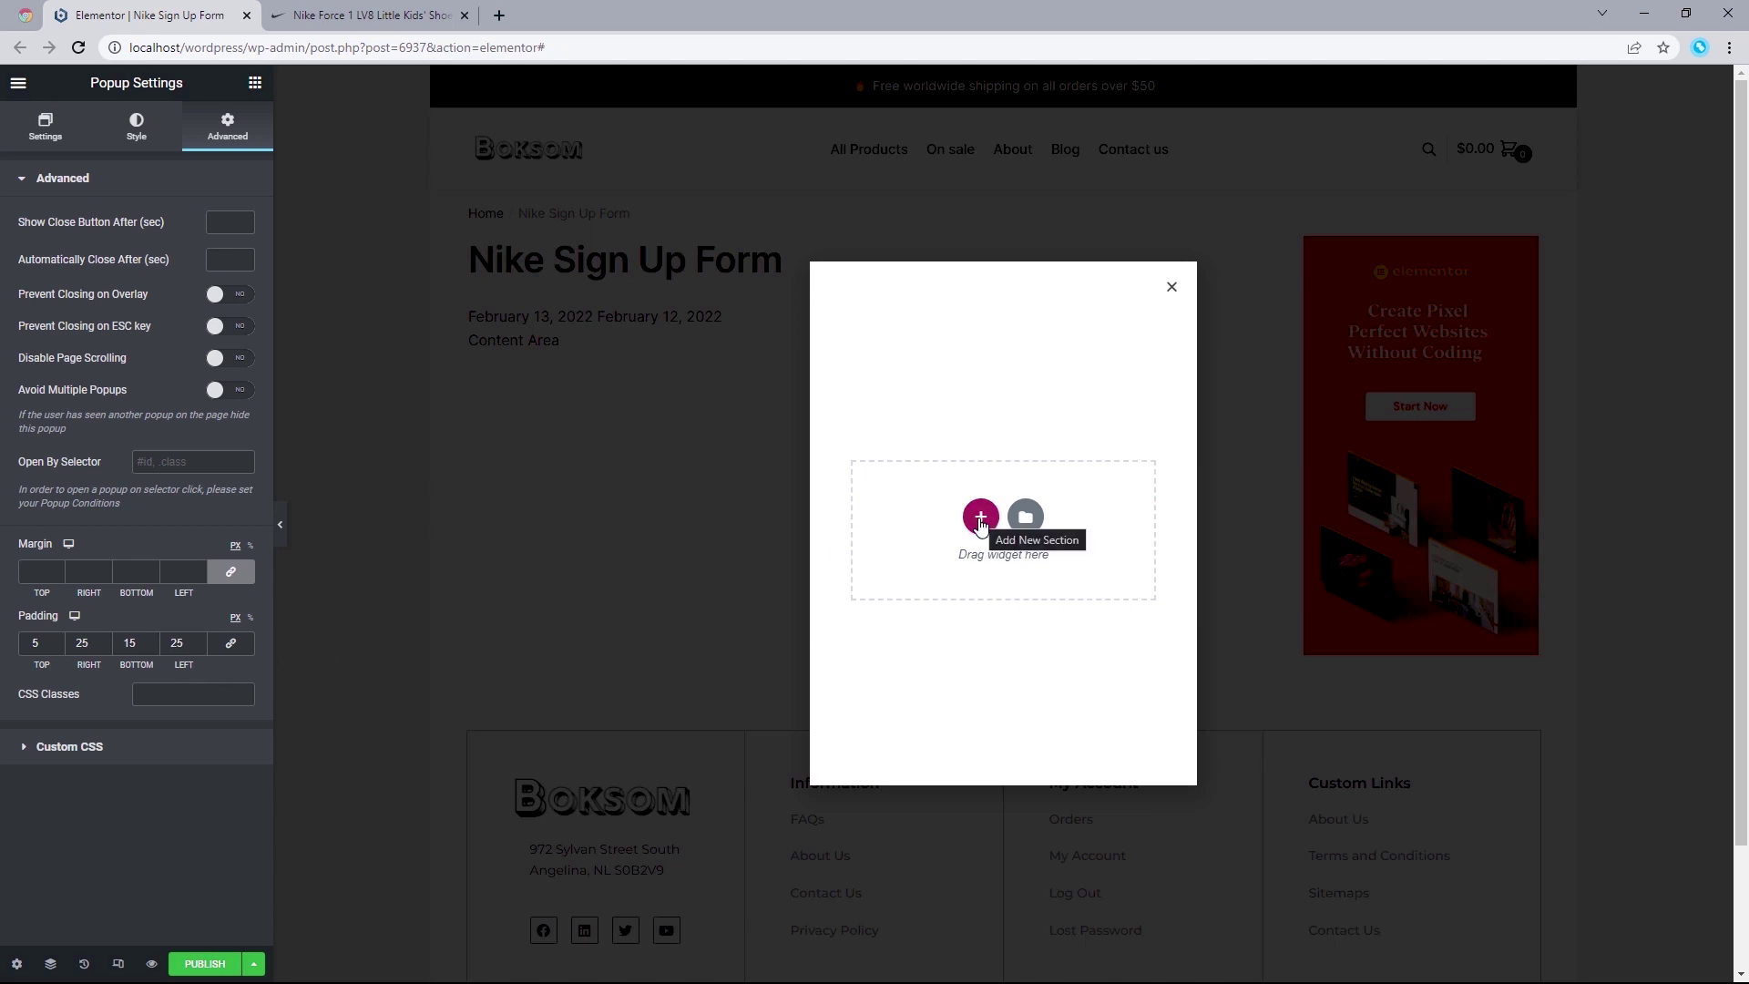
Step: Add a single-column section to the popup and show the widgets panel
click(980, 518)
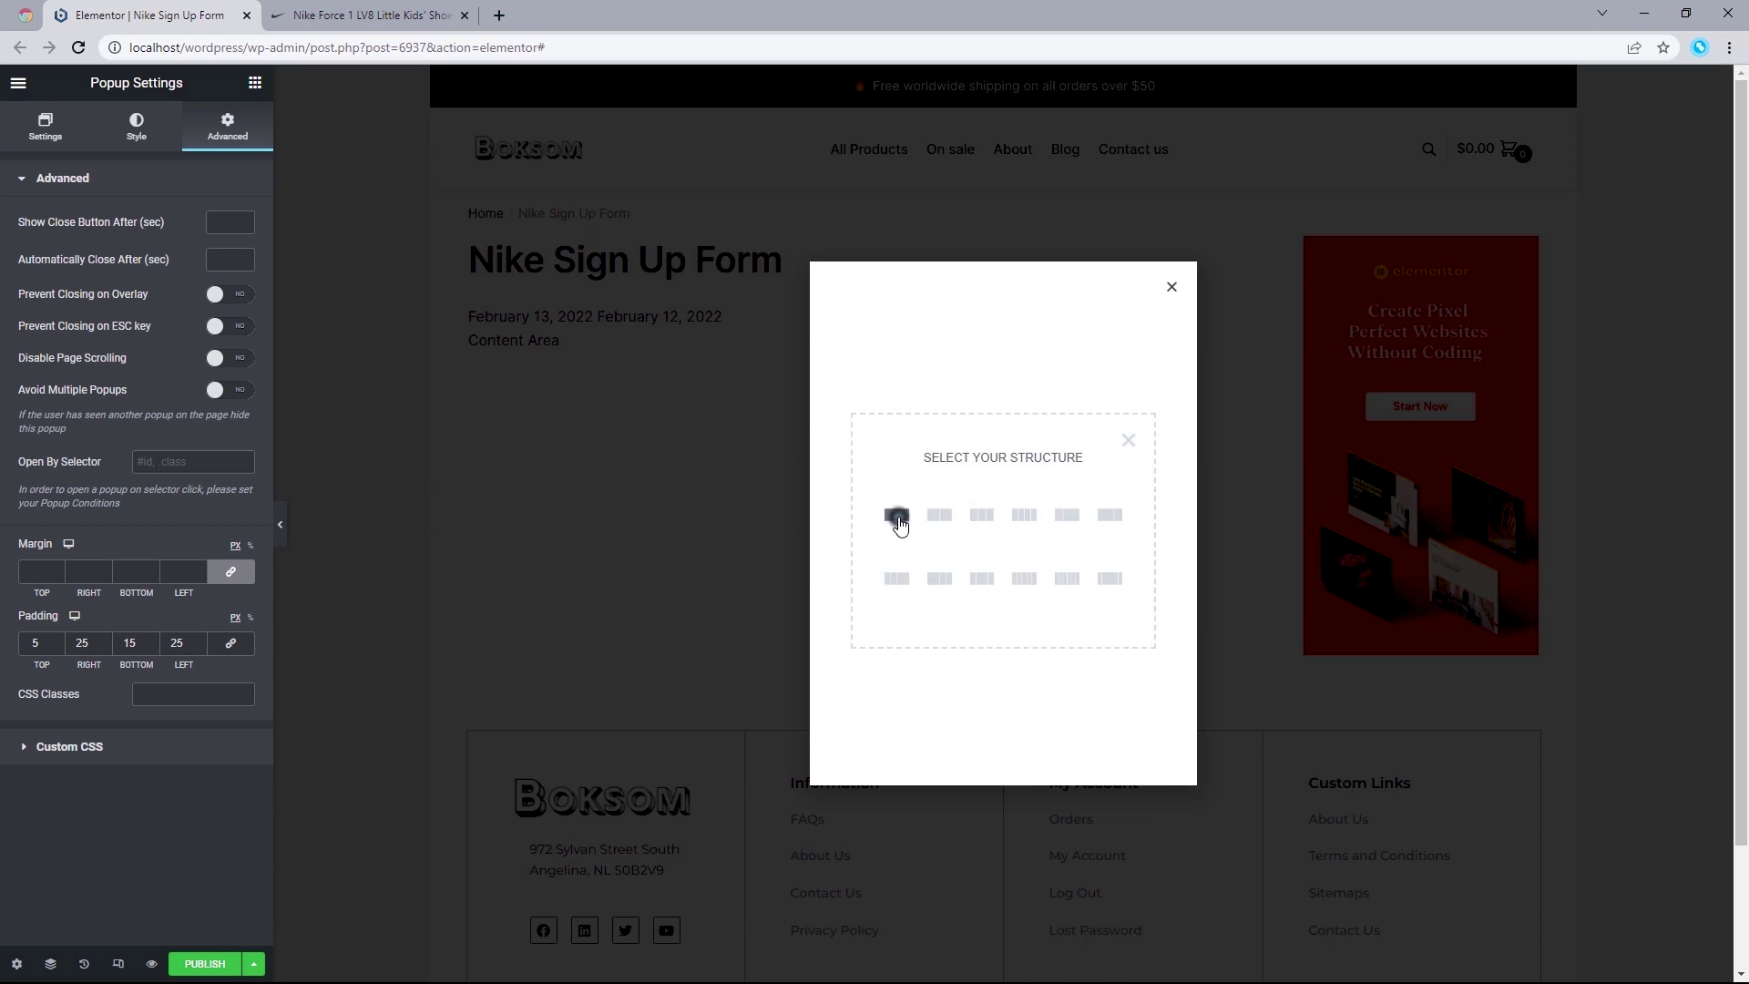
click(897, 517)
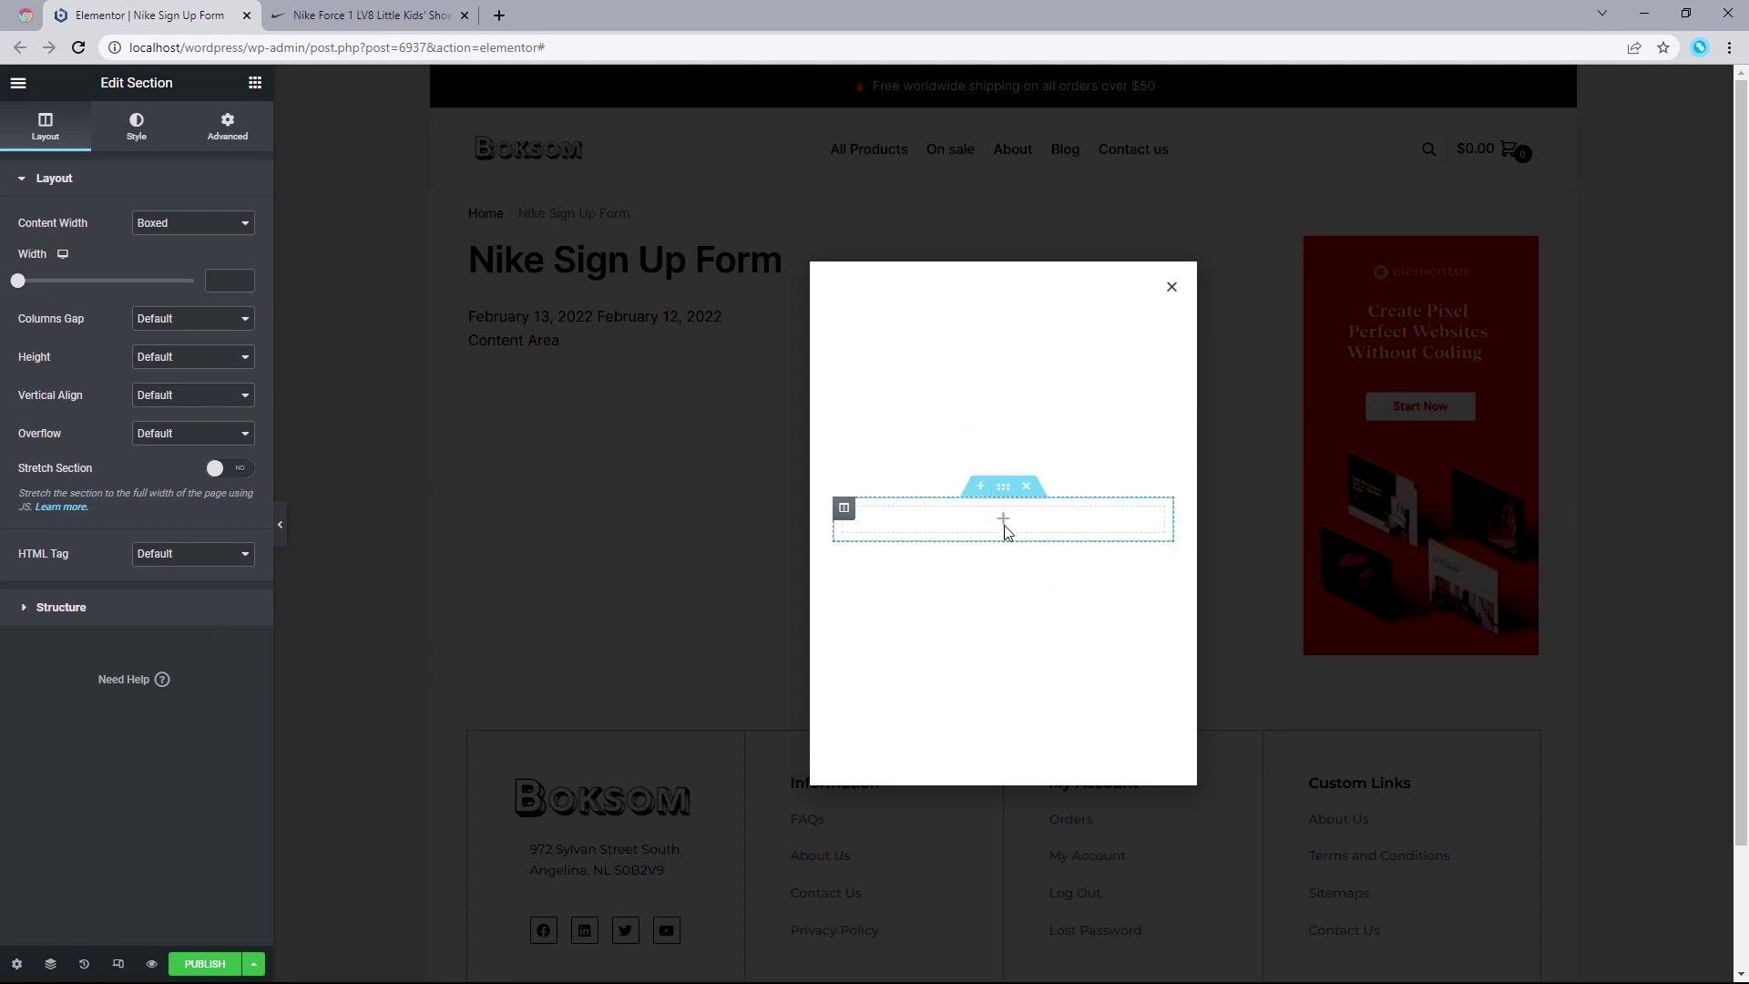
click(256, 85)
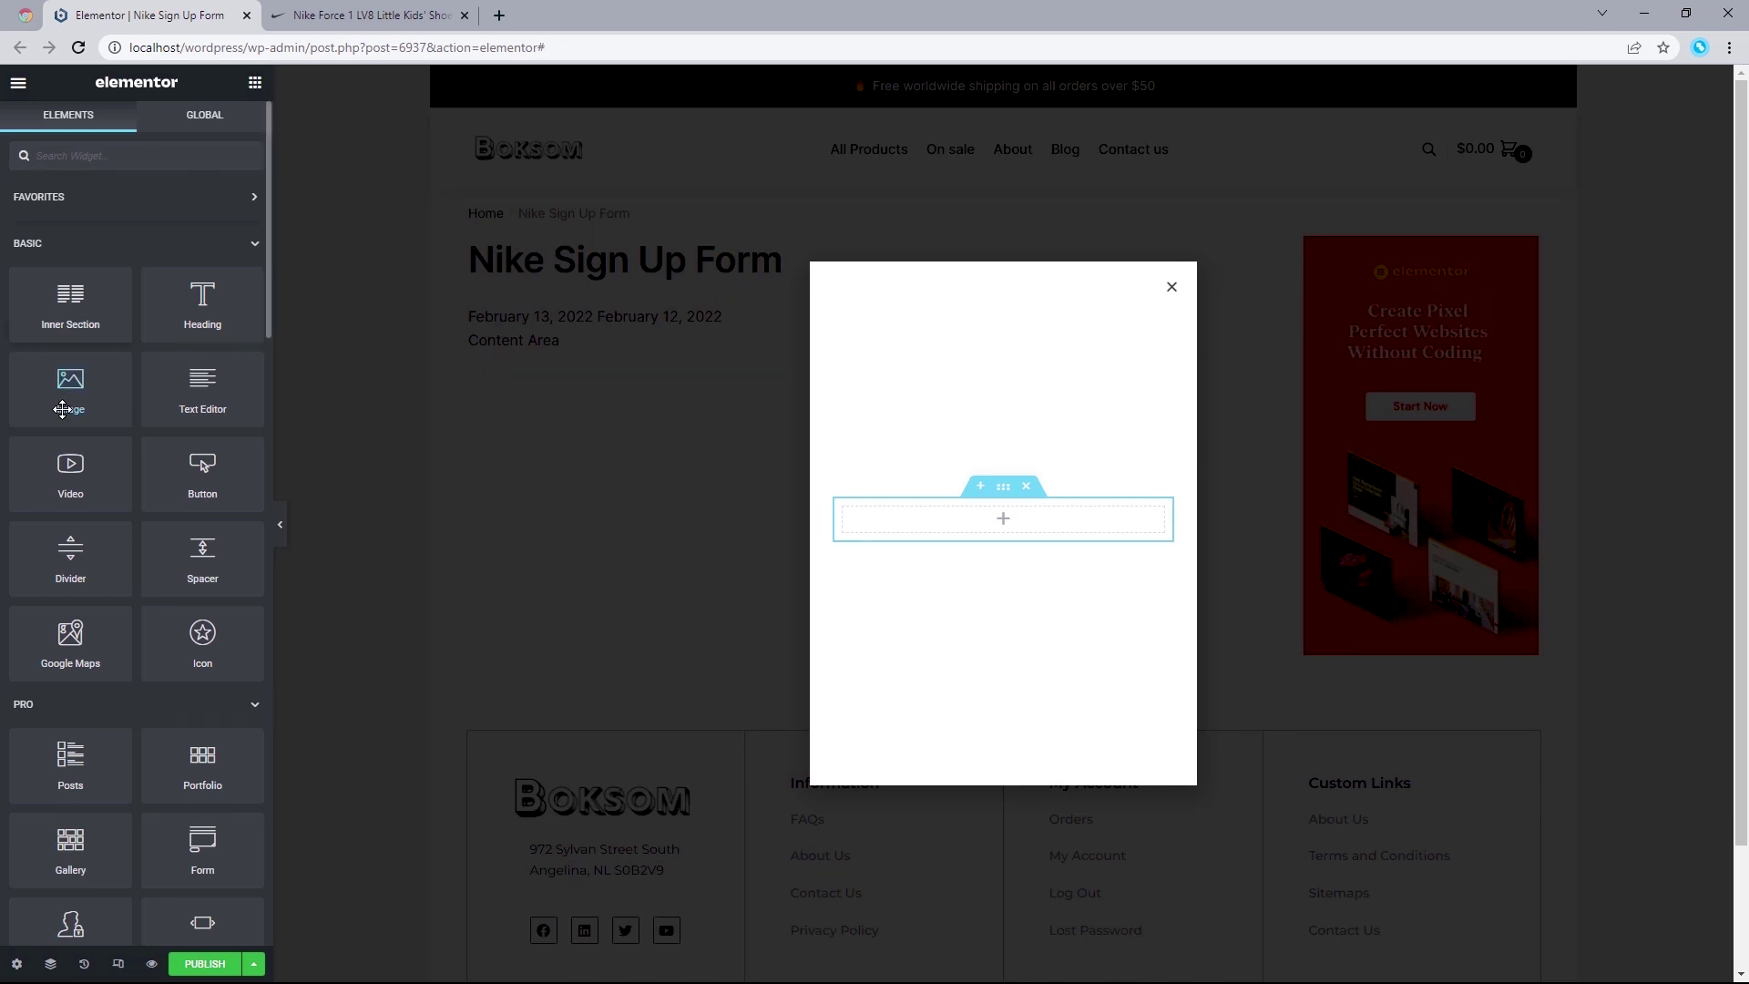
Step: Check the Nike reference tab, then drag an Image widget into the popup's empty section
click(330, 14)
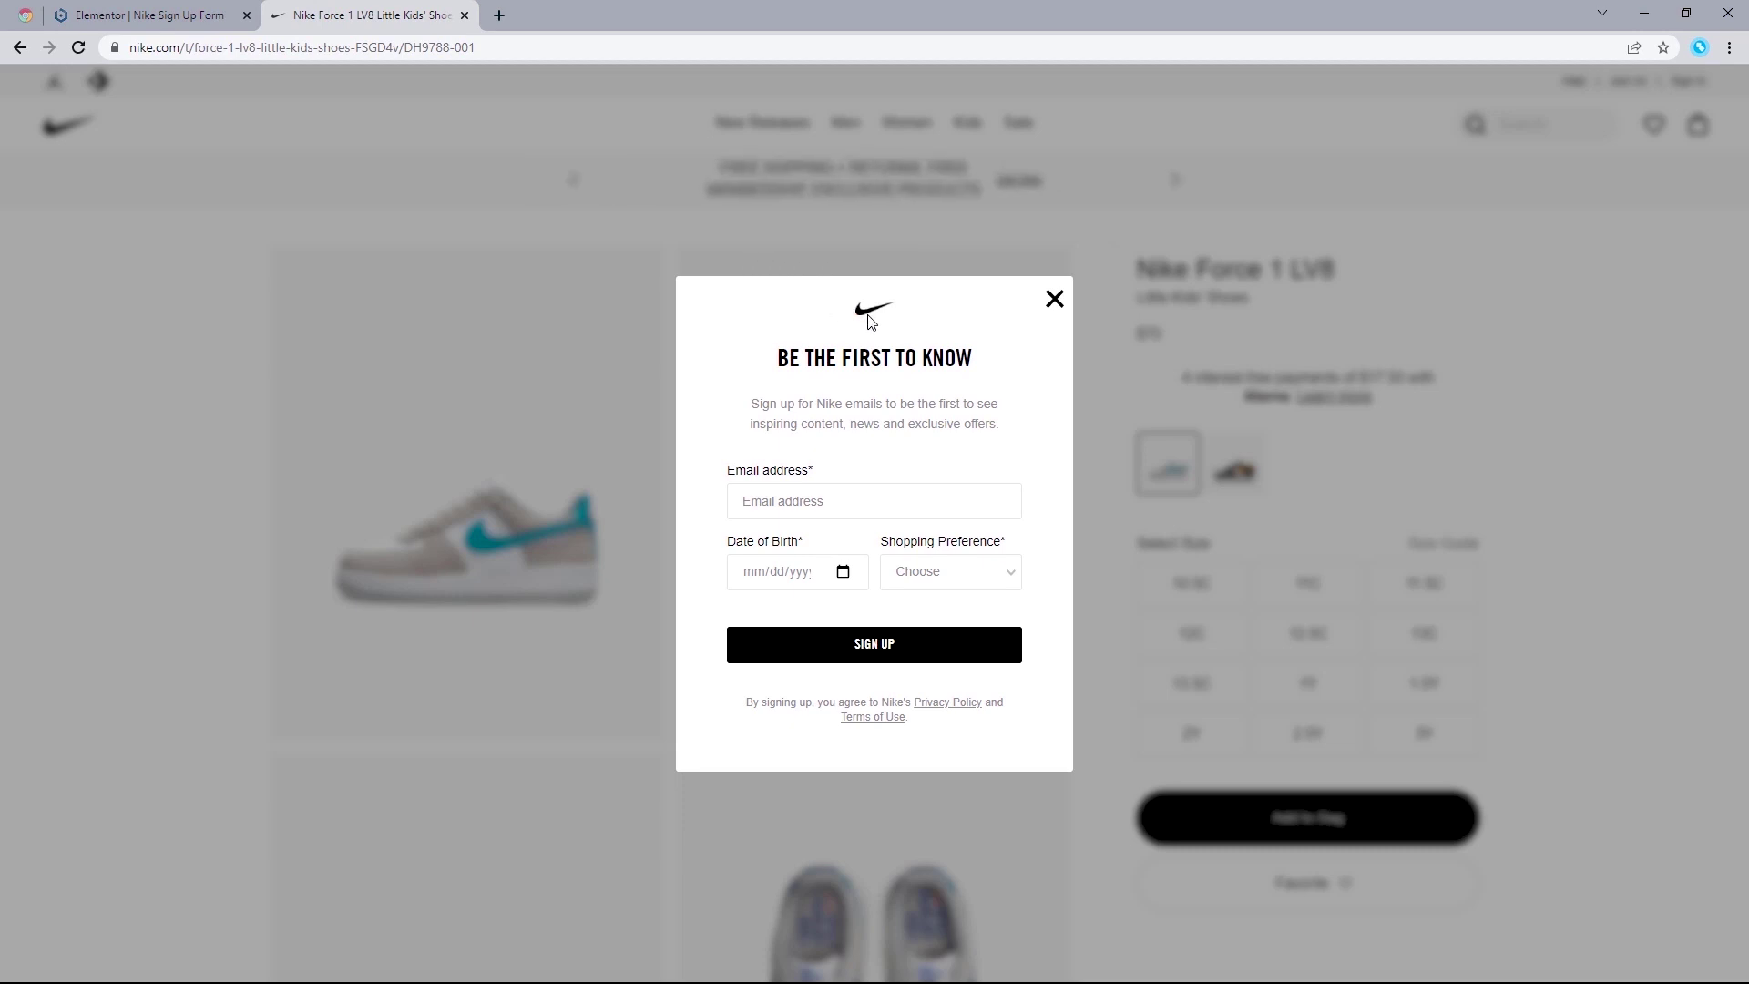
click(128, 15)
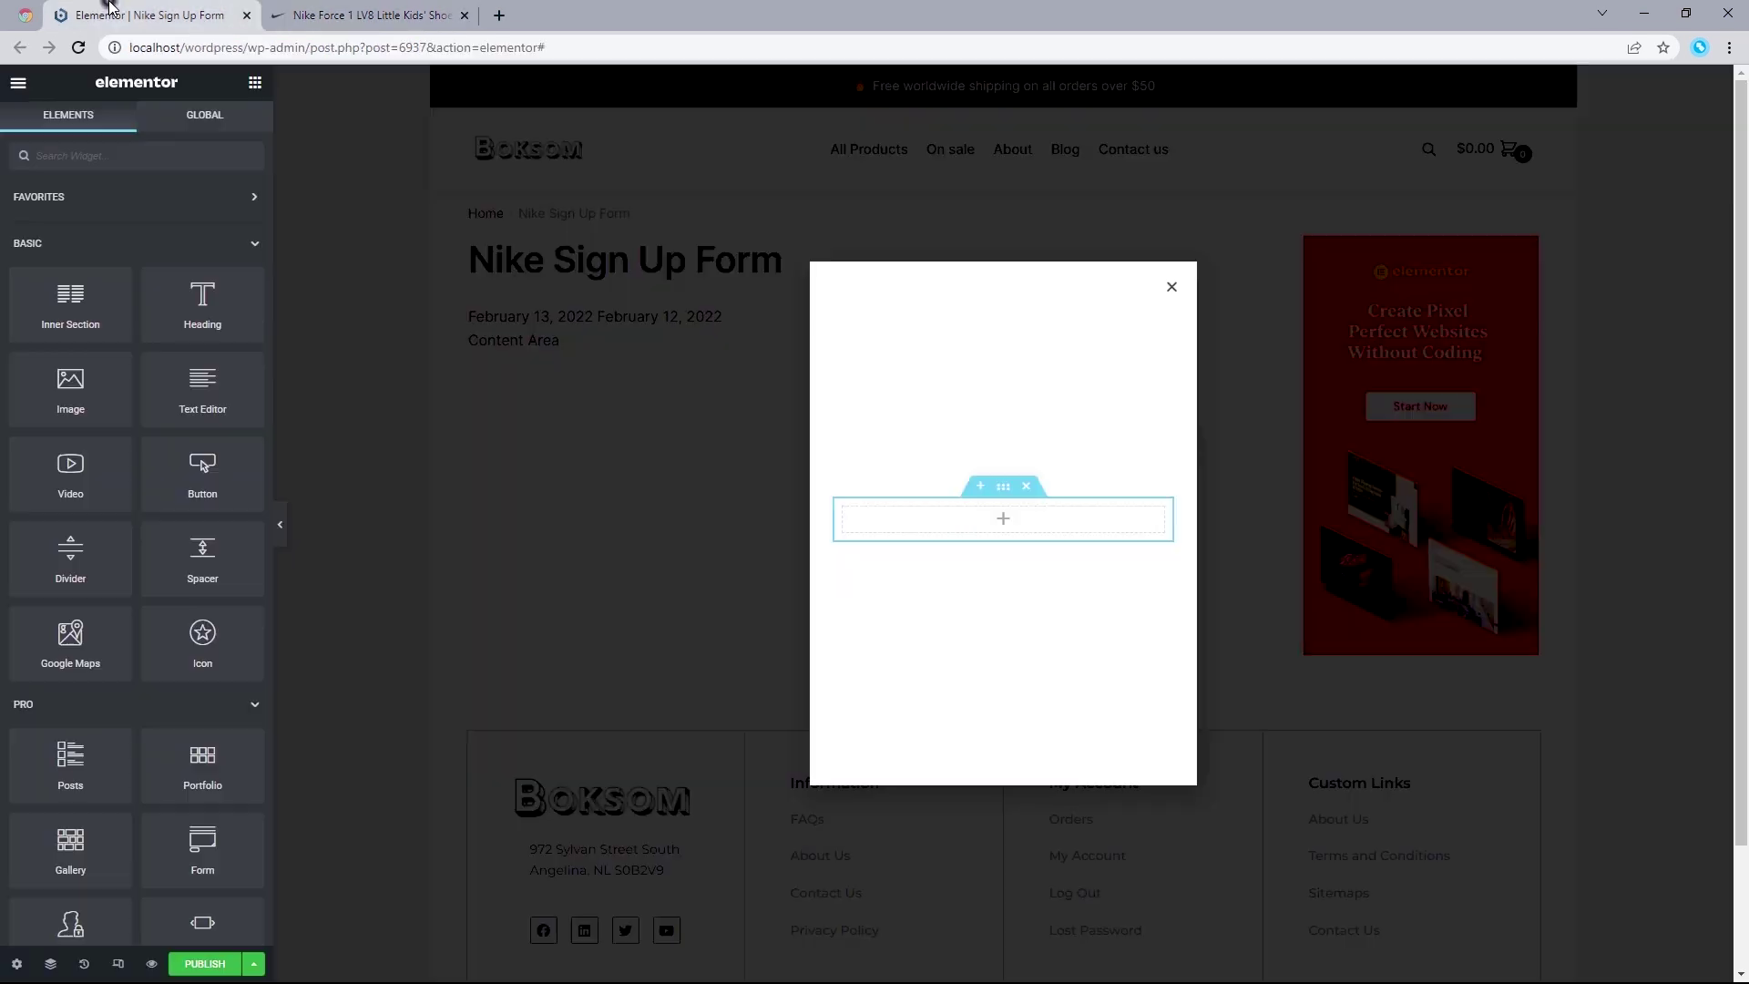
drag(60, 380, 1020, 533)
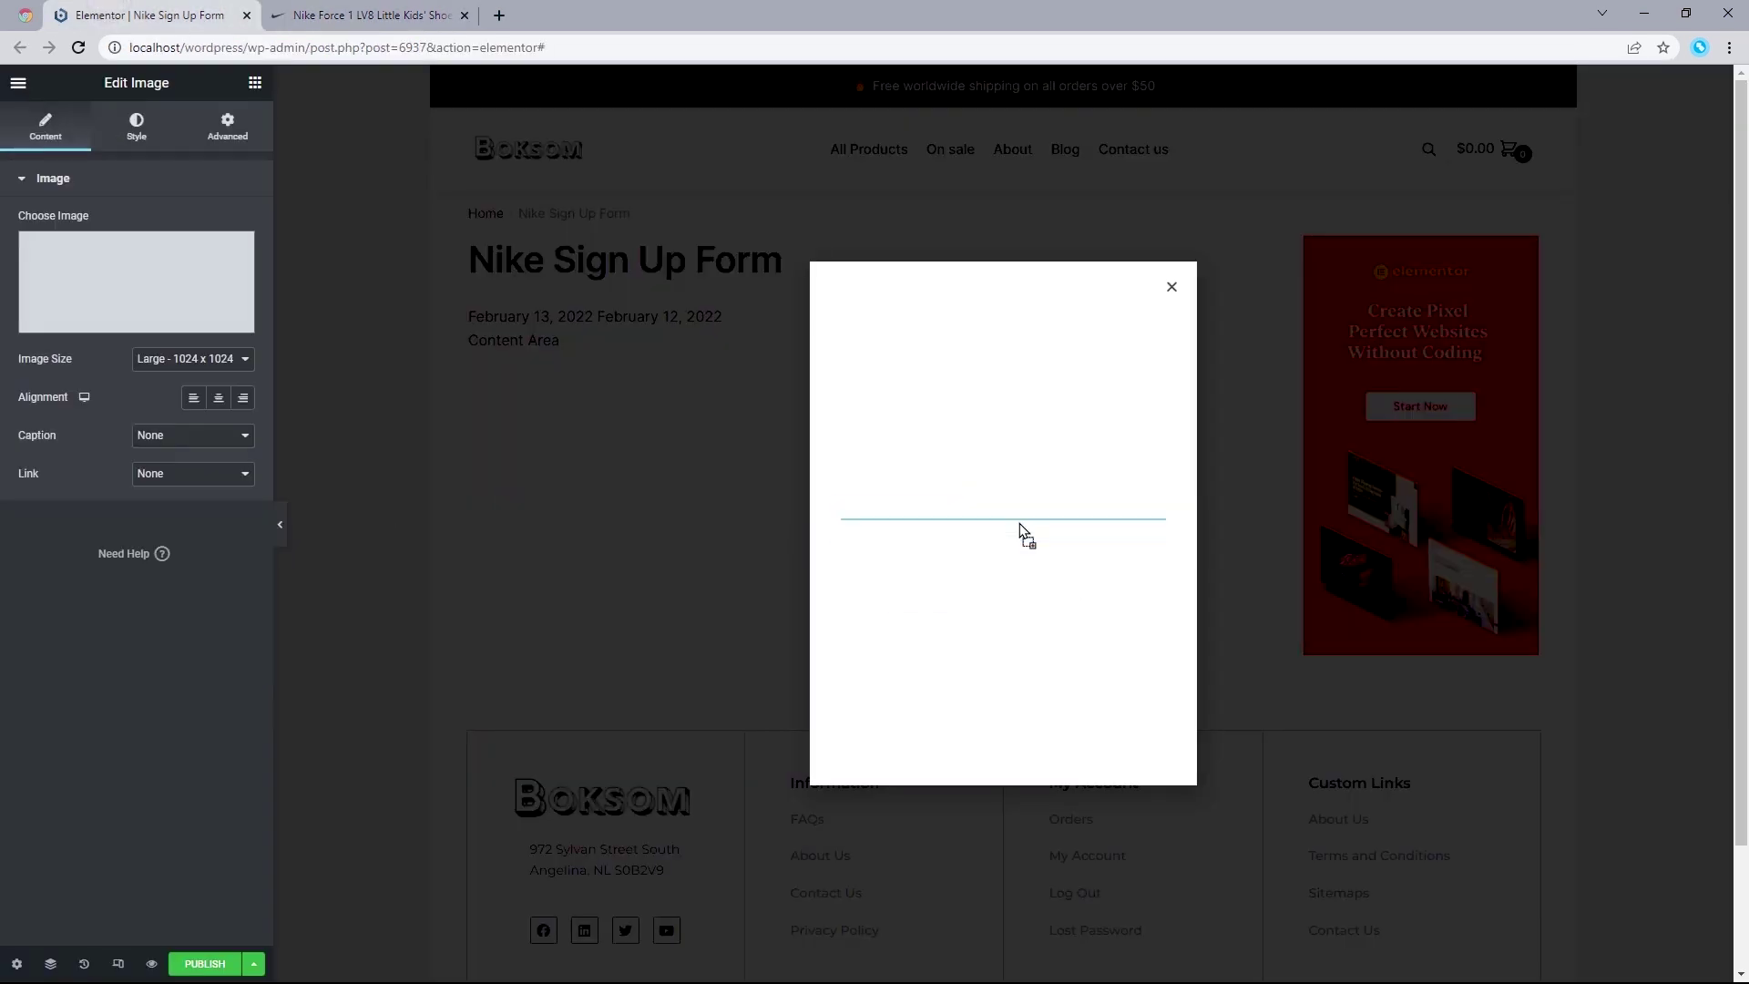
Step: Insert the icons8-nike-40 Nike logo from the Media Library into the Image widget
click(113, 285)
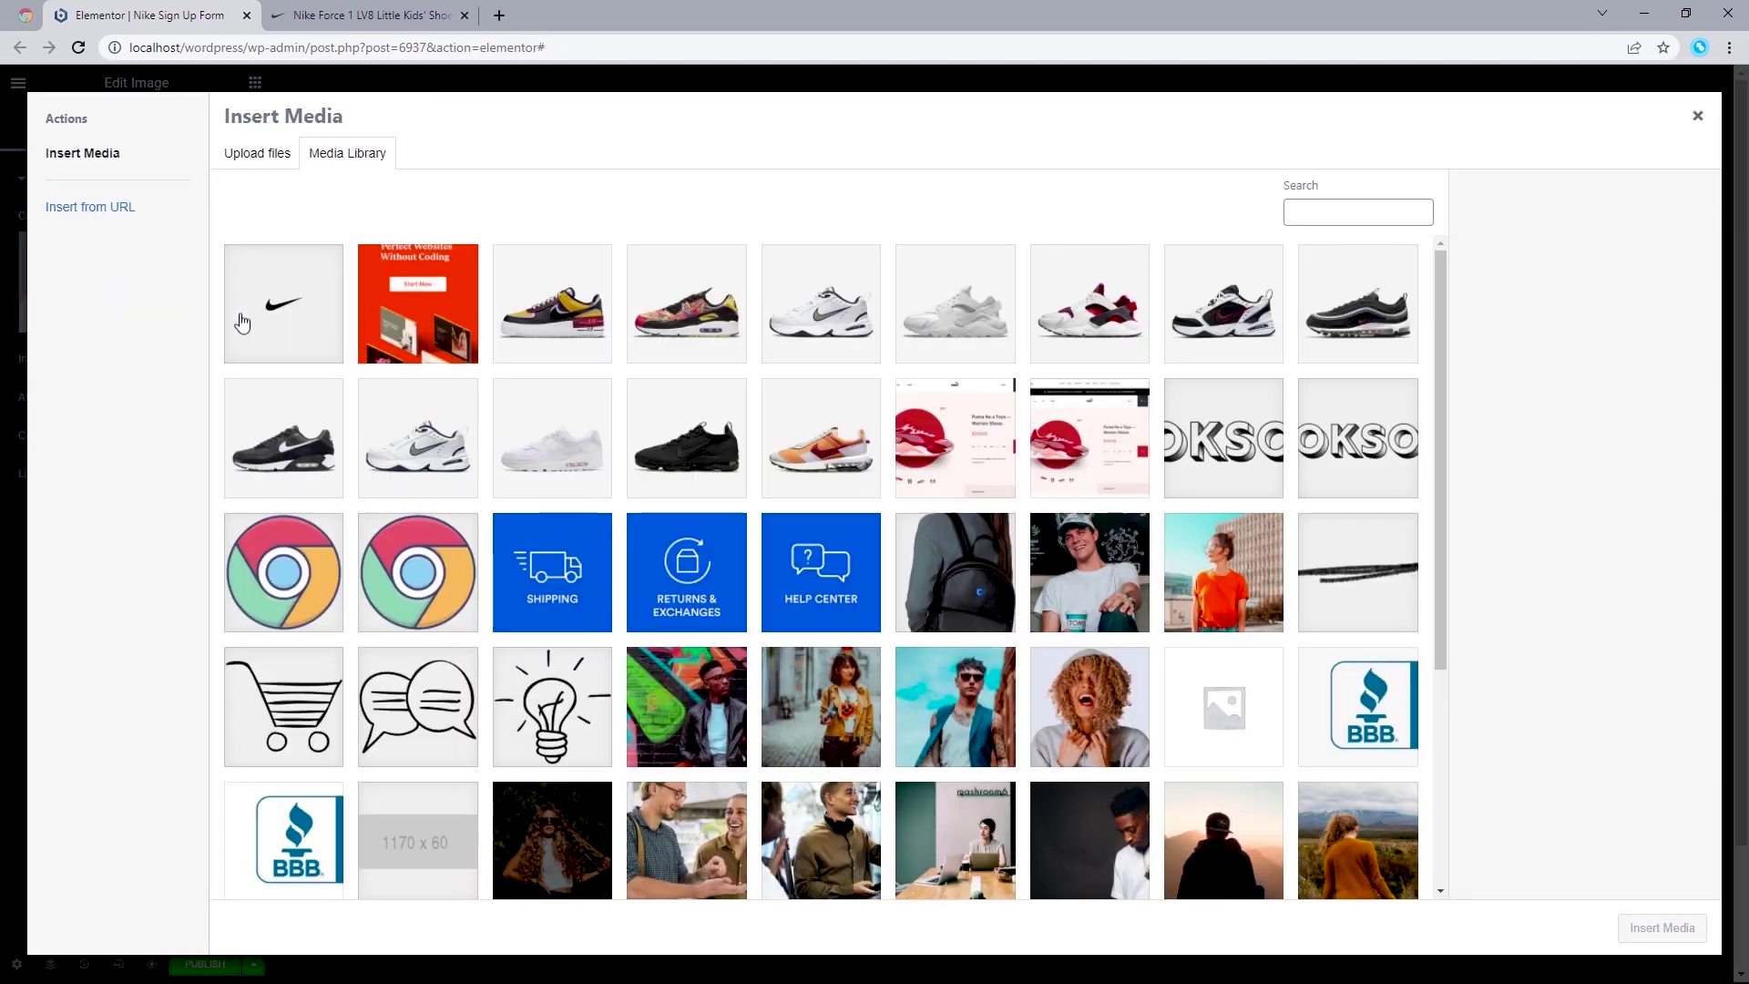
click(298, 305)
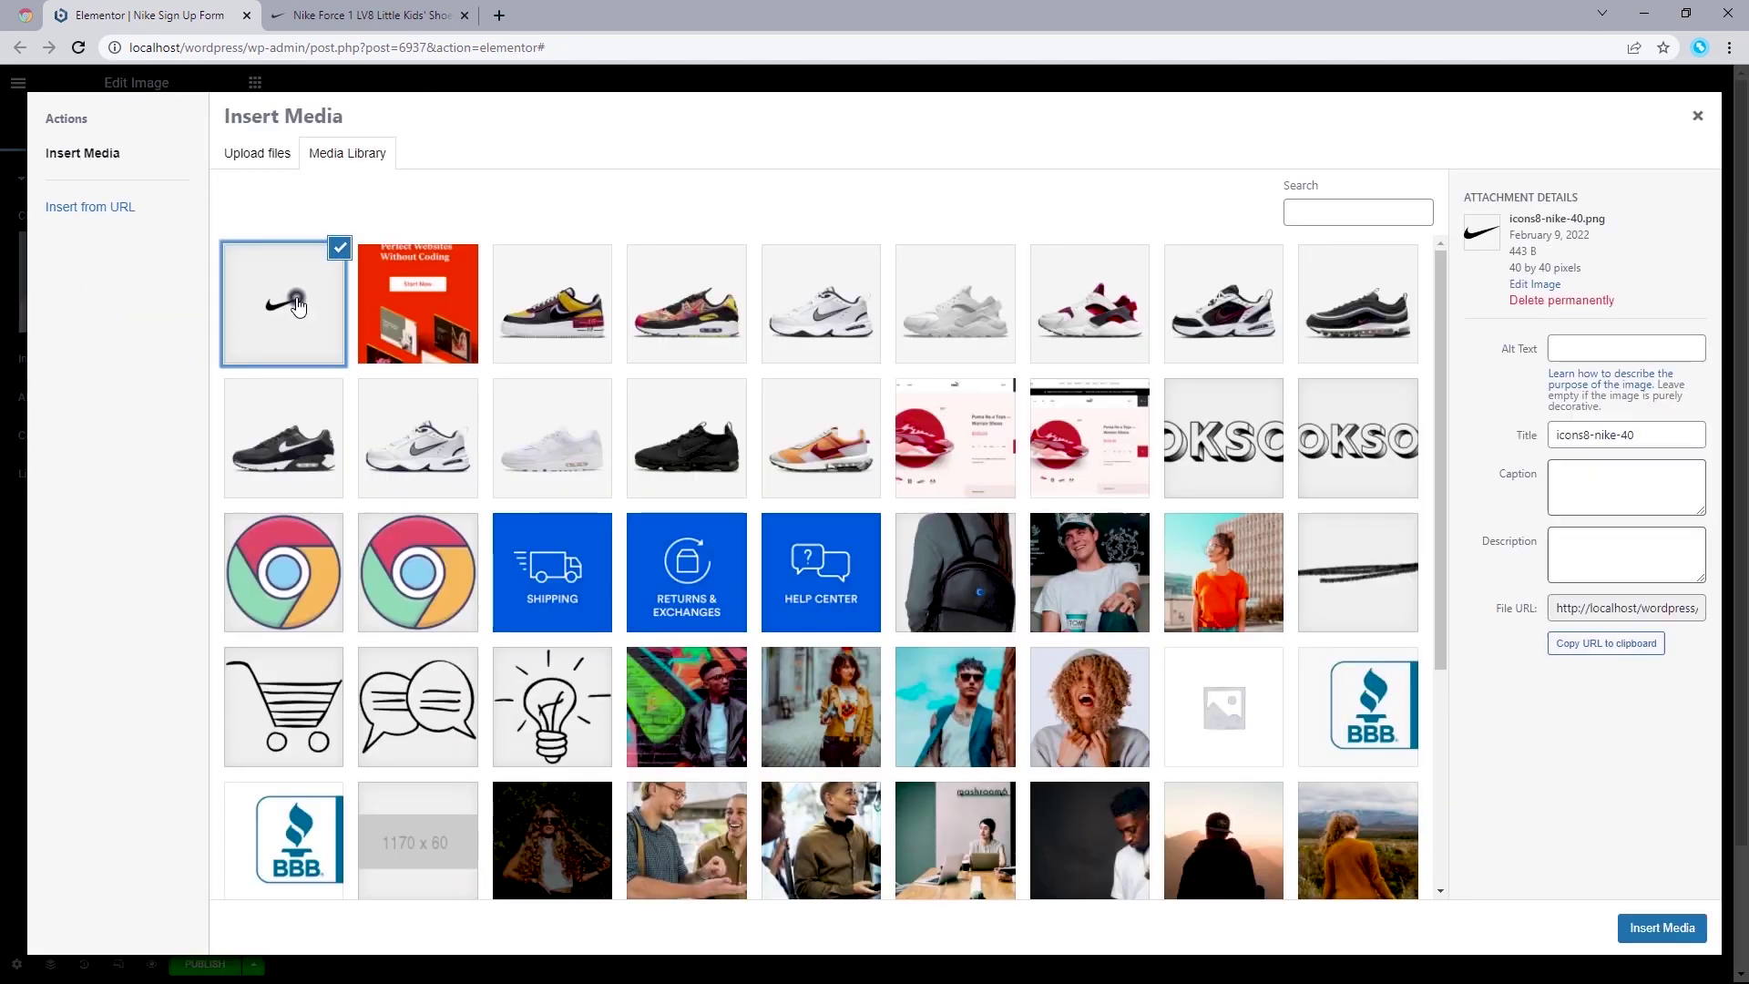
click(1670, 928)
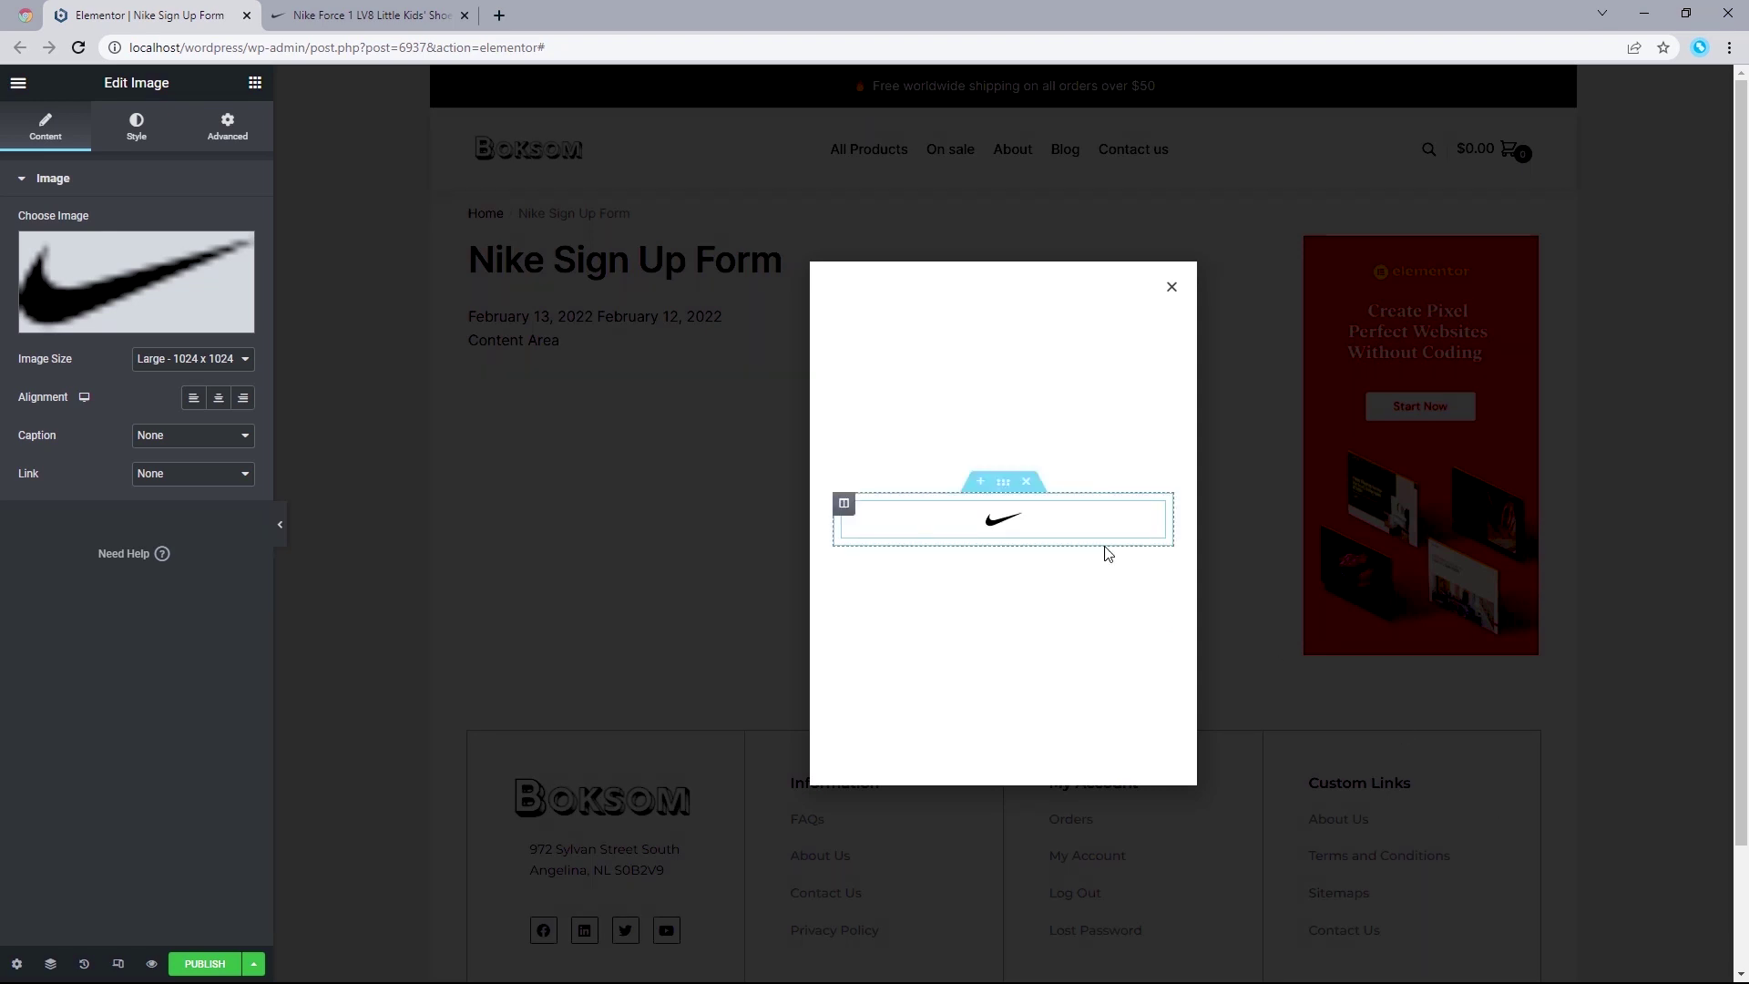
Step: Reopen the widget's media library to replace the logo, and start a new browser tab
mouse_move(87, 271)
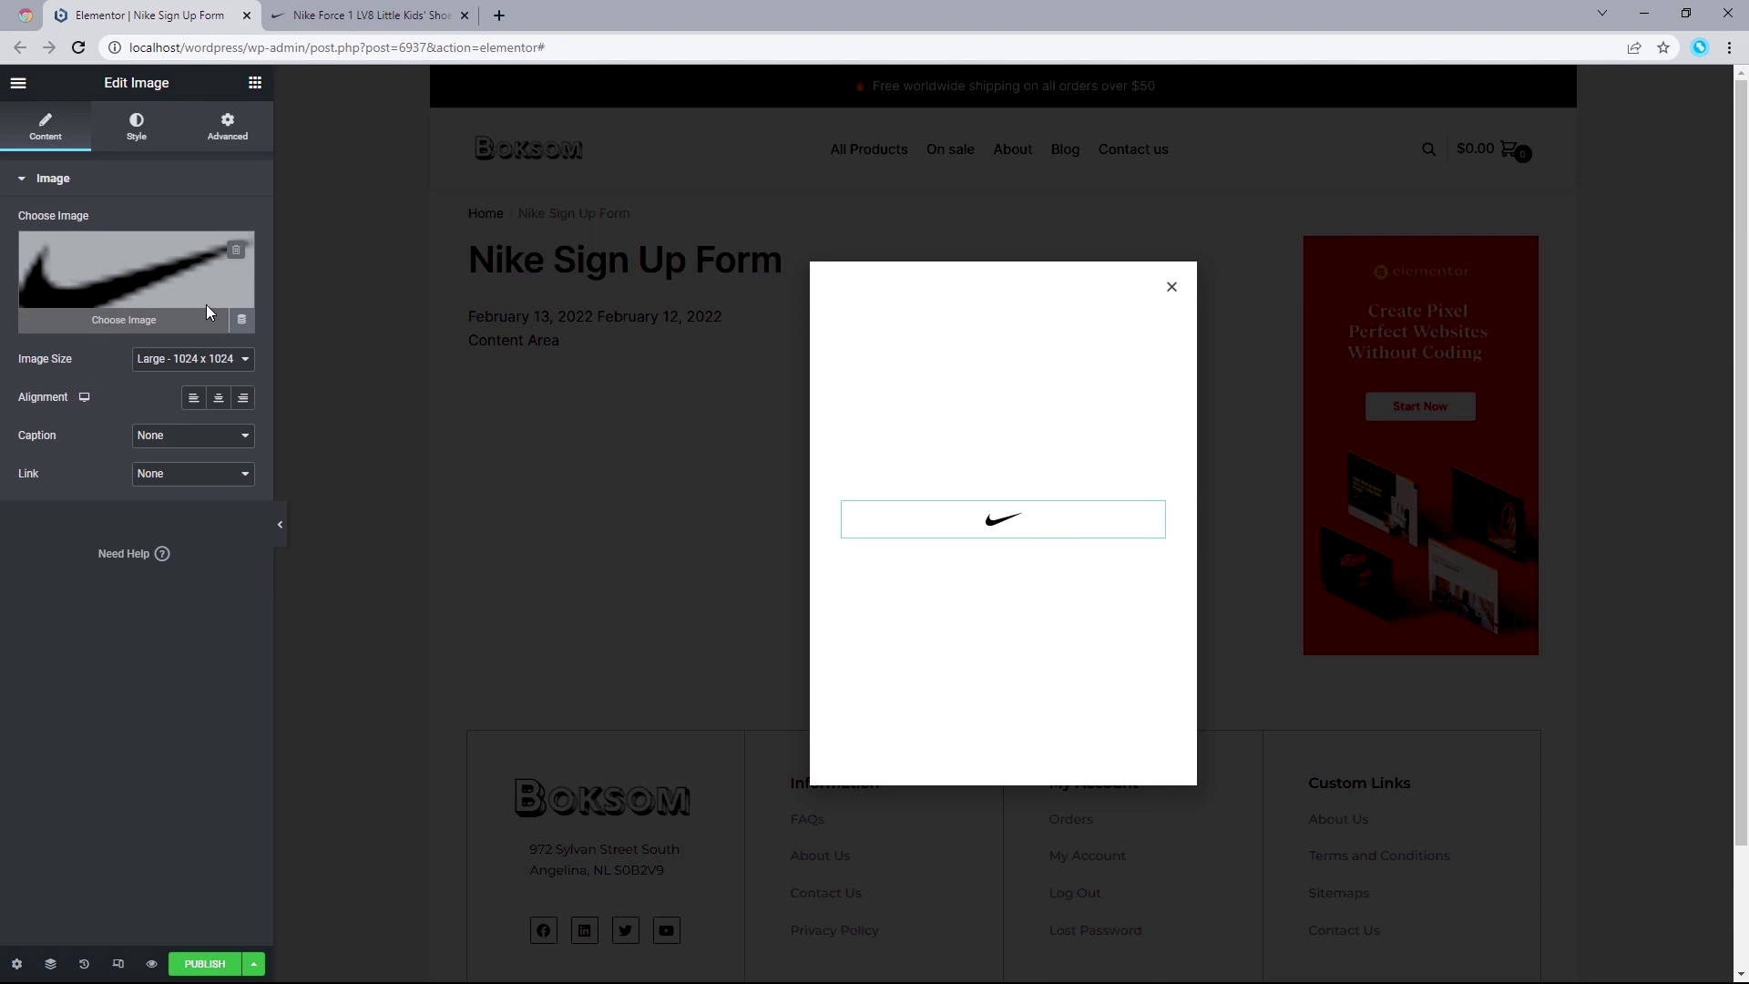
click(206, 311)
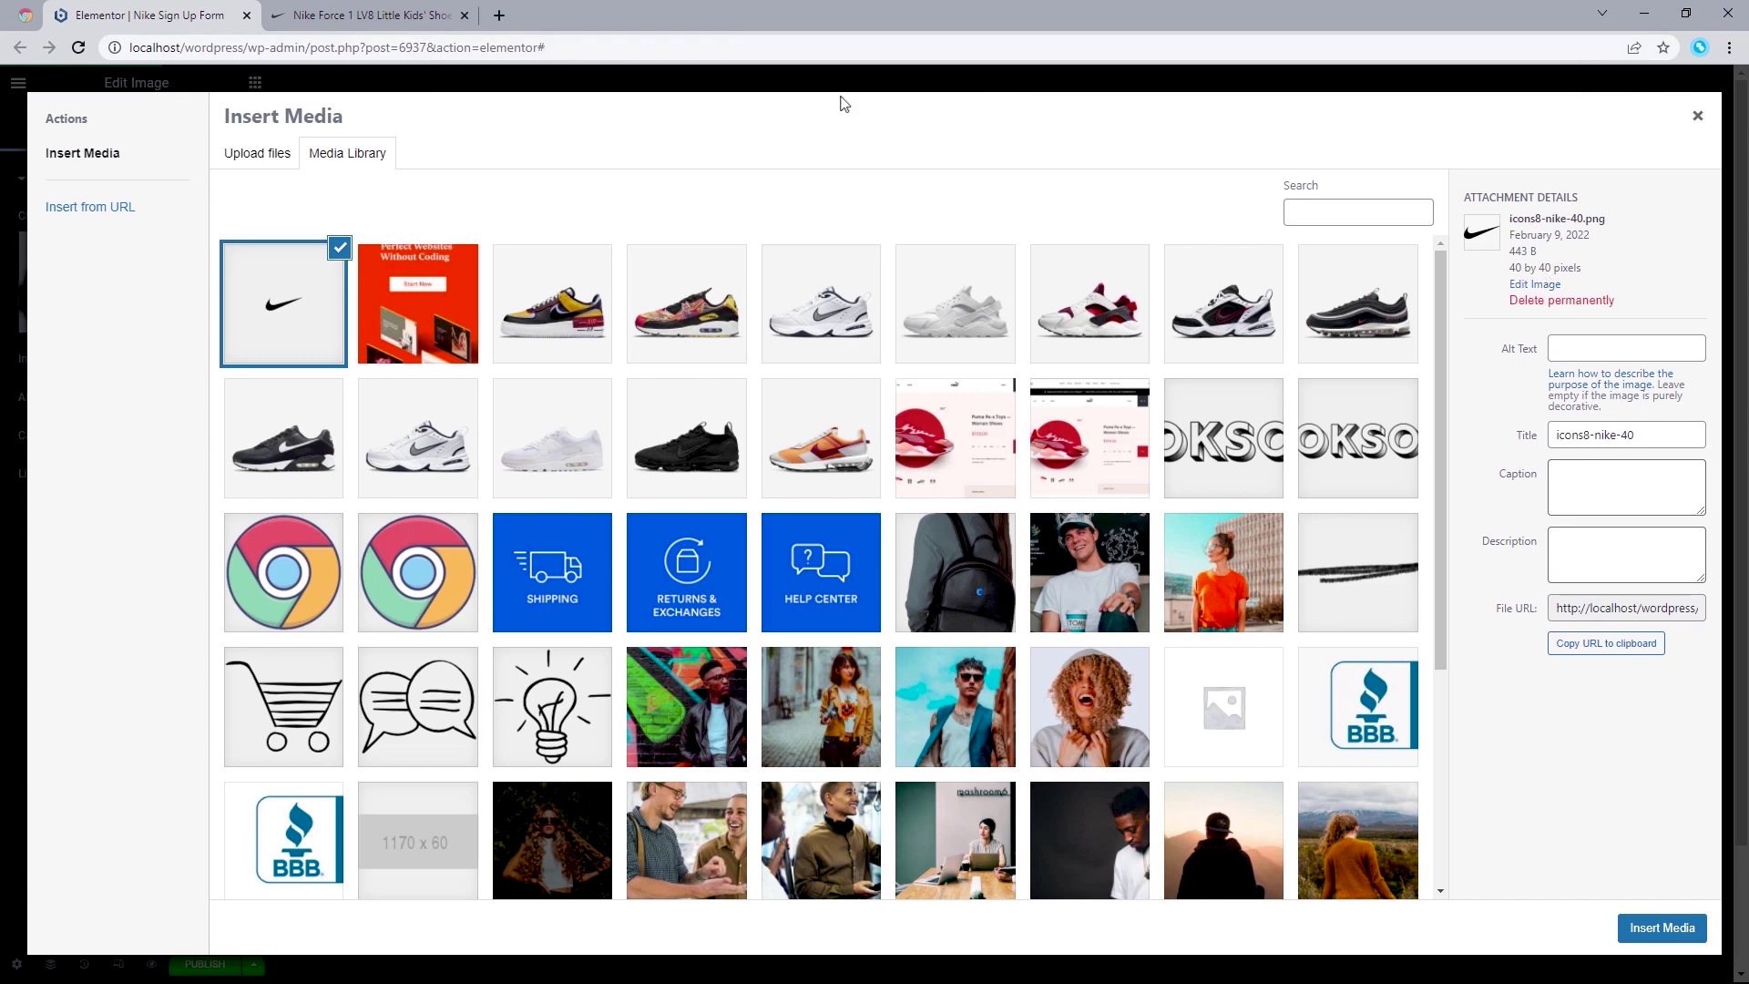
click(500, 15)
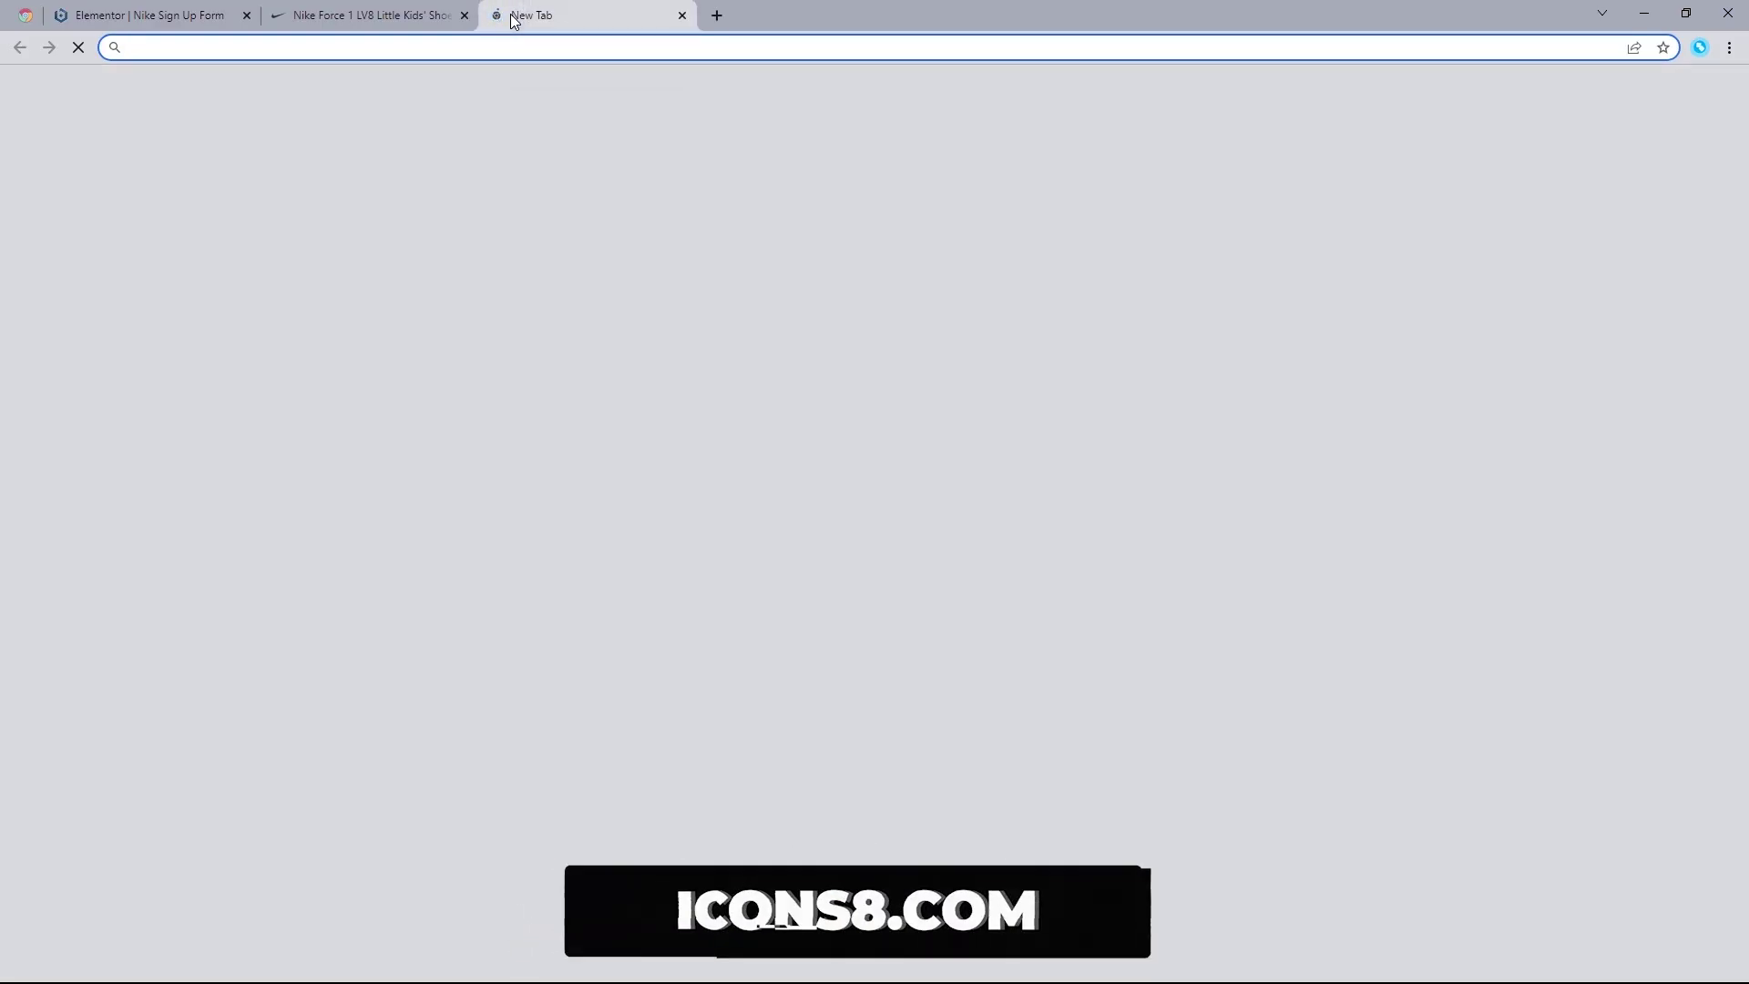
Step: Load icons8.com and search it for 'Nike' icons
text(icons8.com)
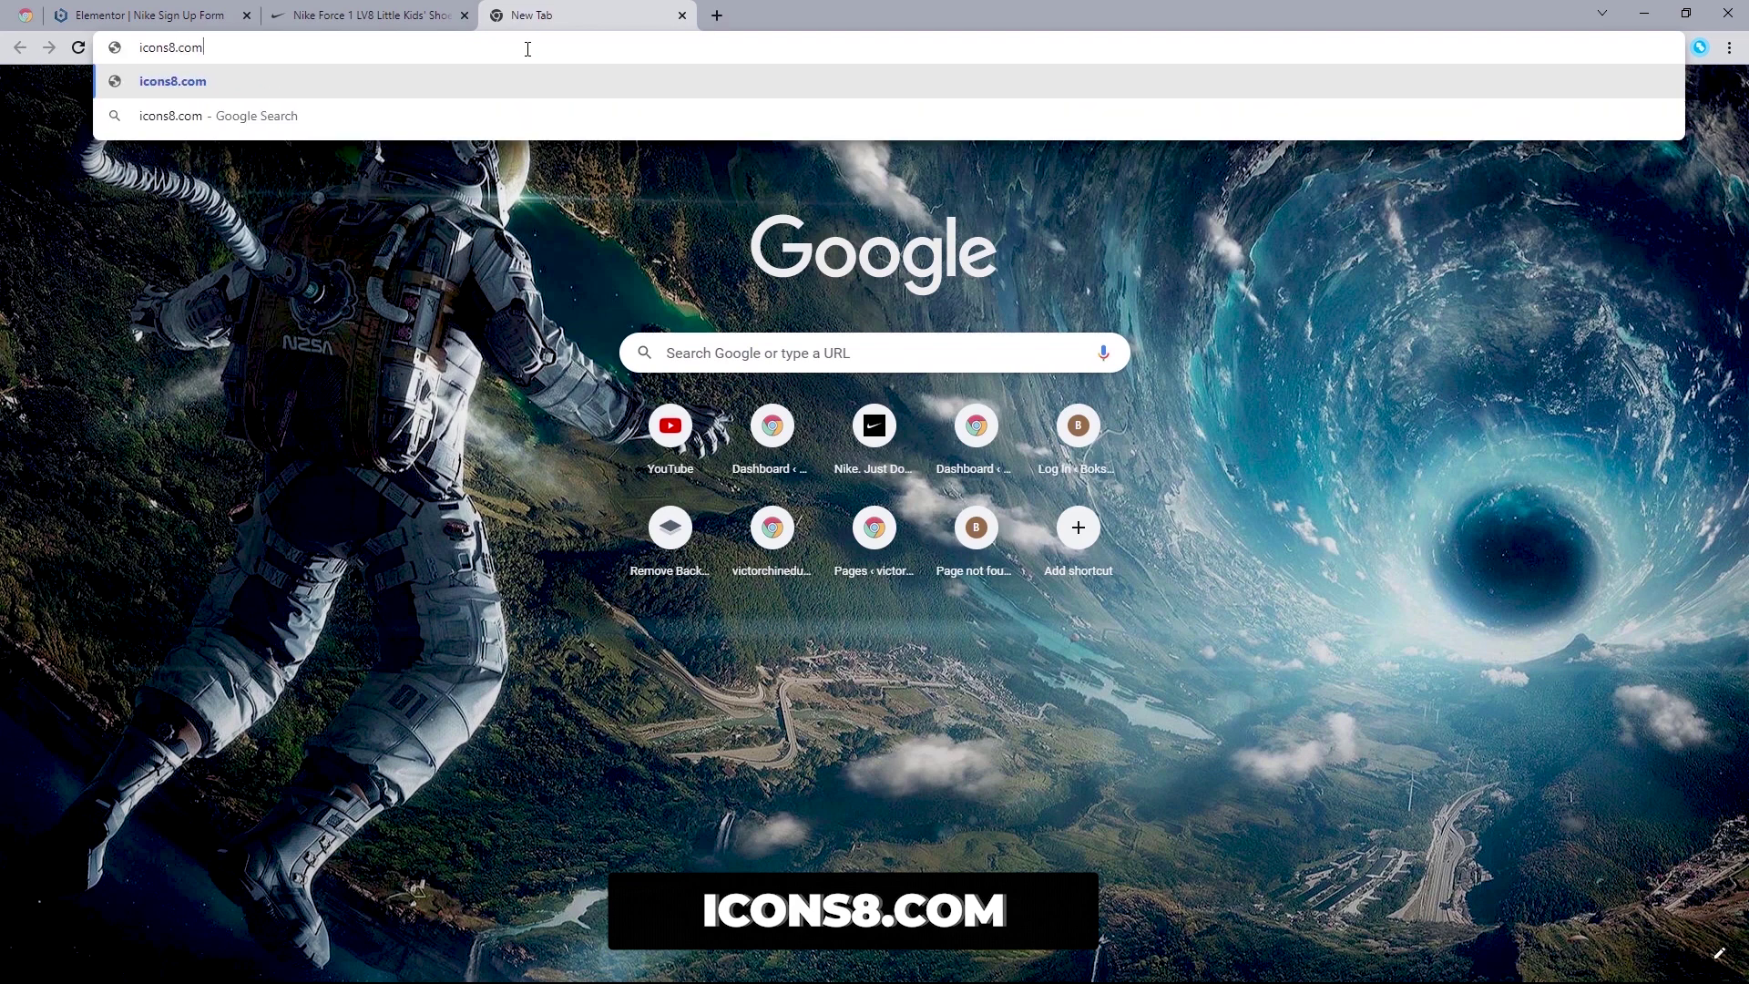
key(Return)
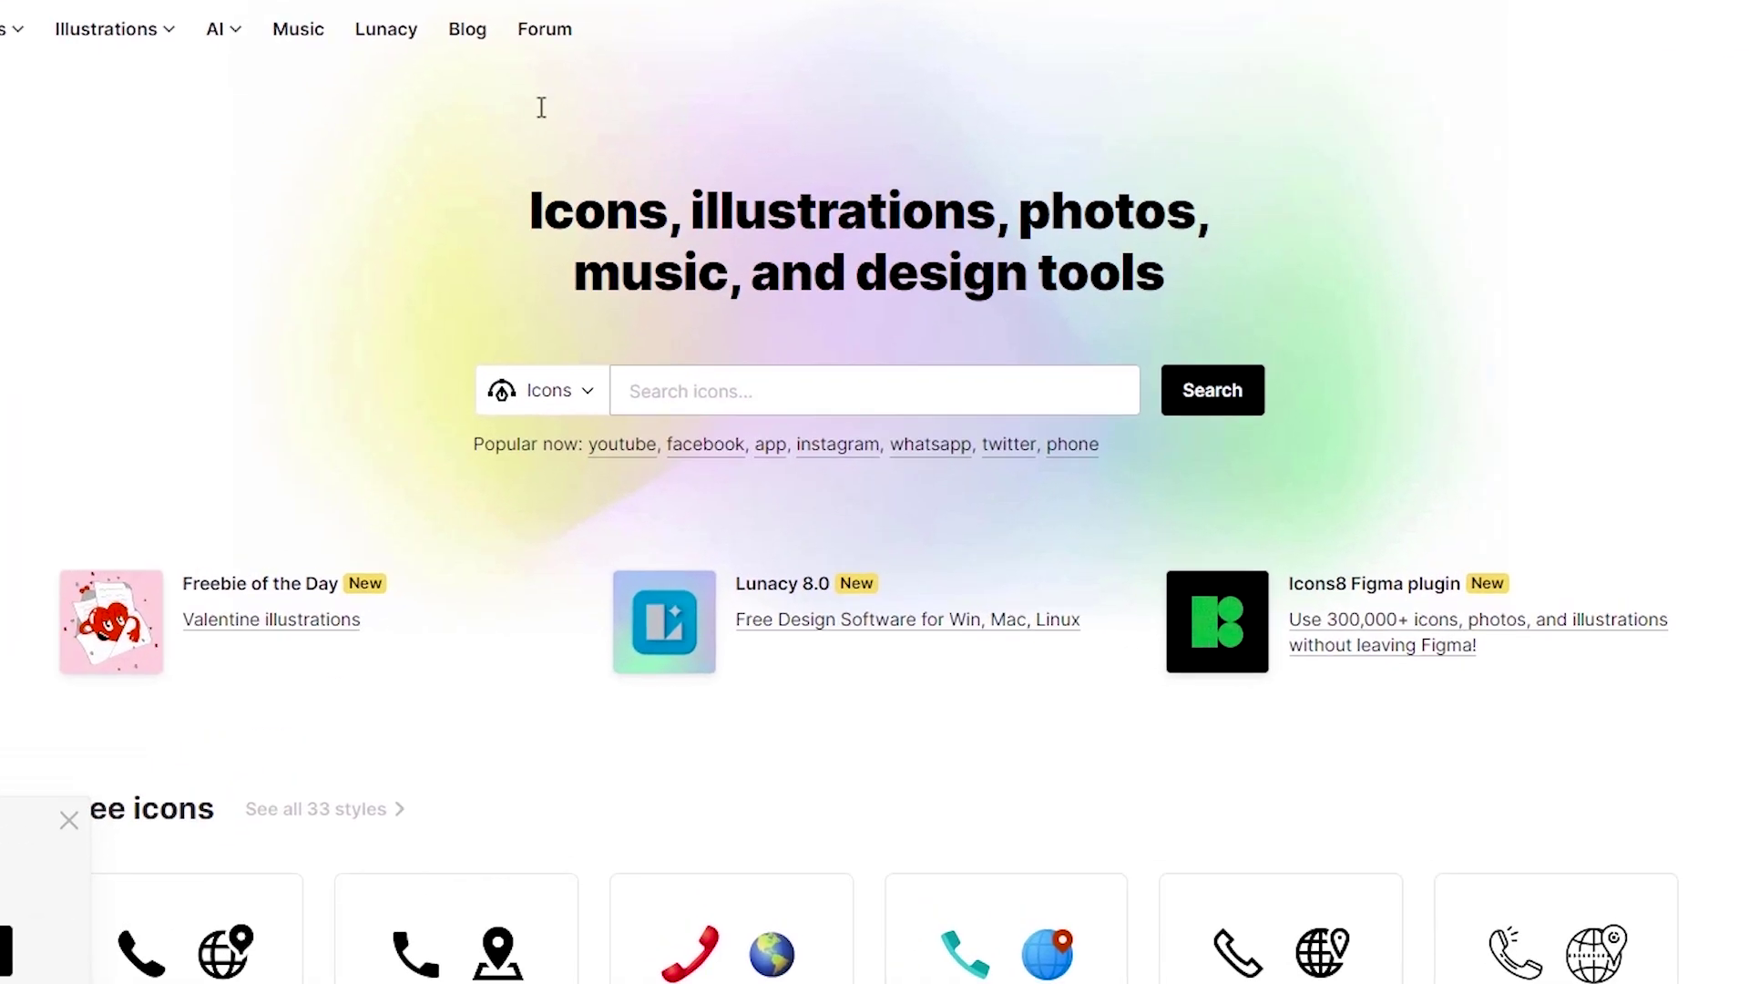
click(745, 397)
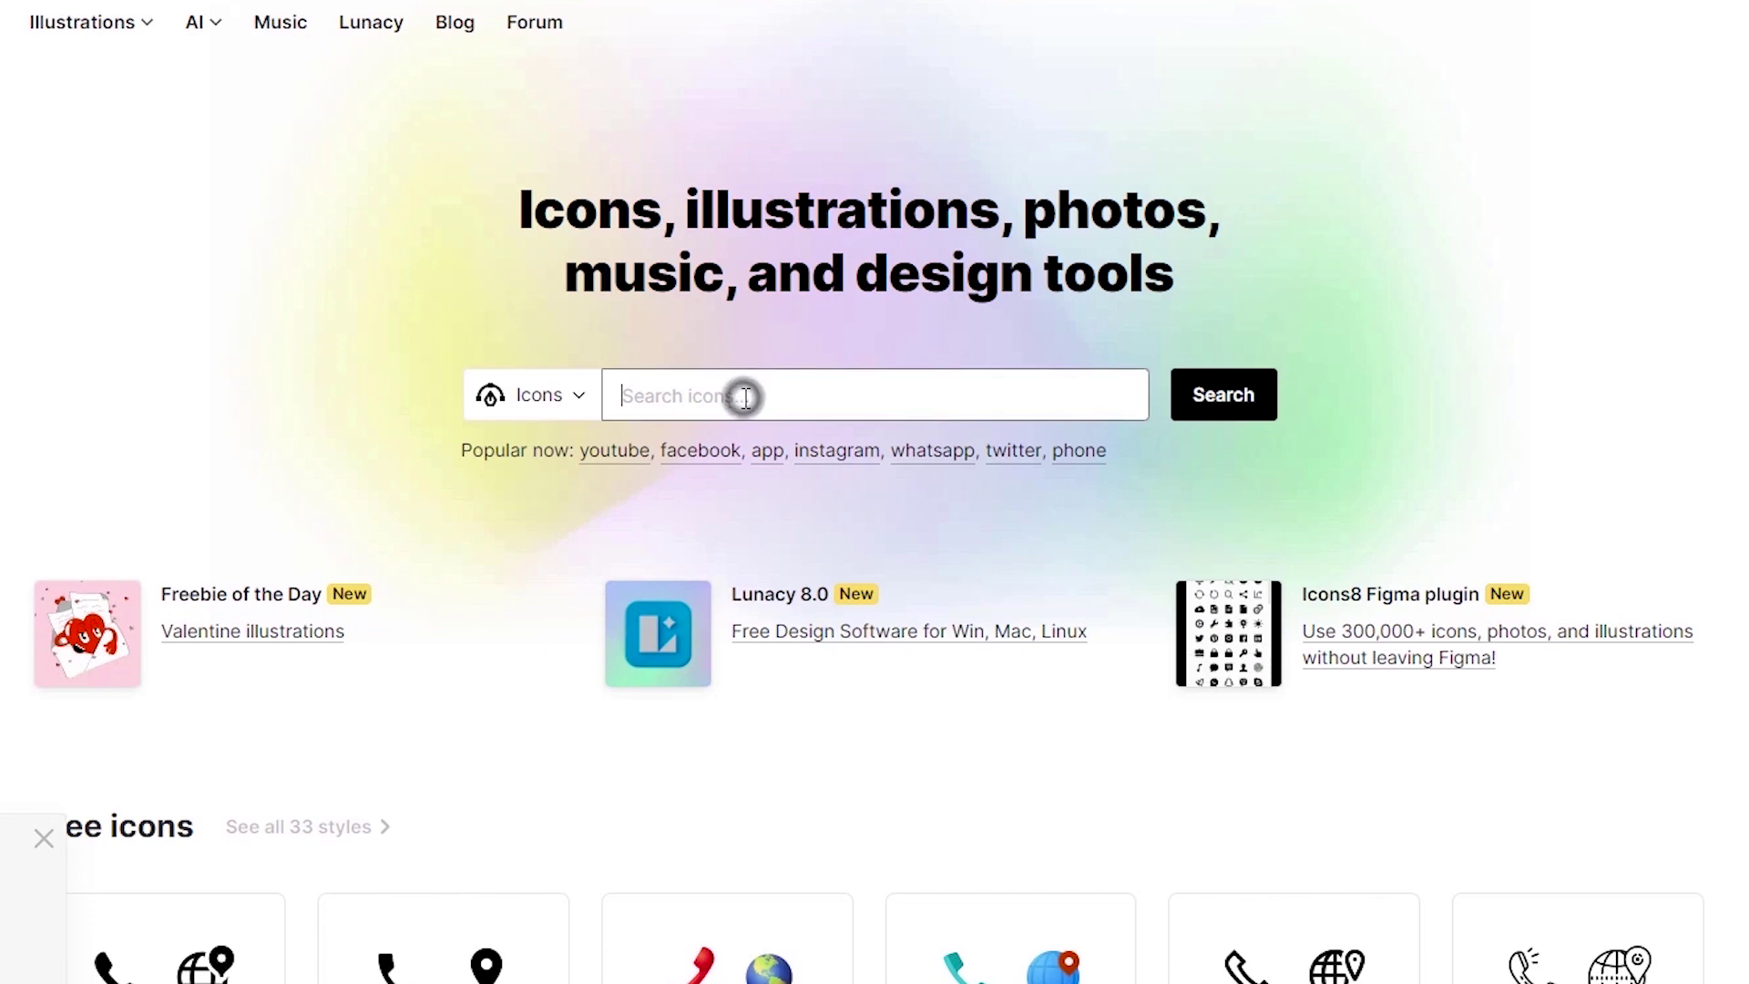
text(Nike)
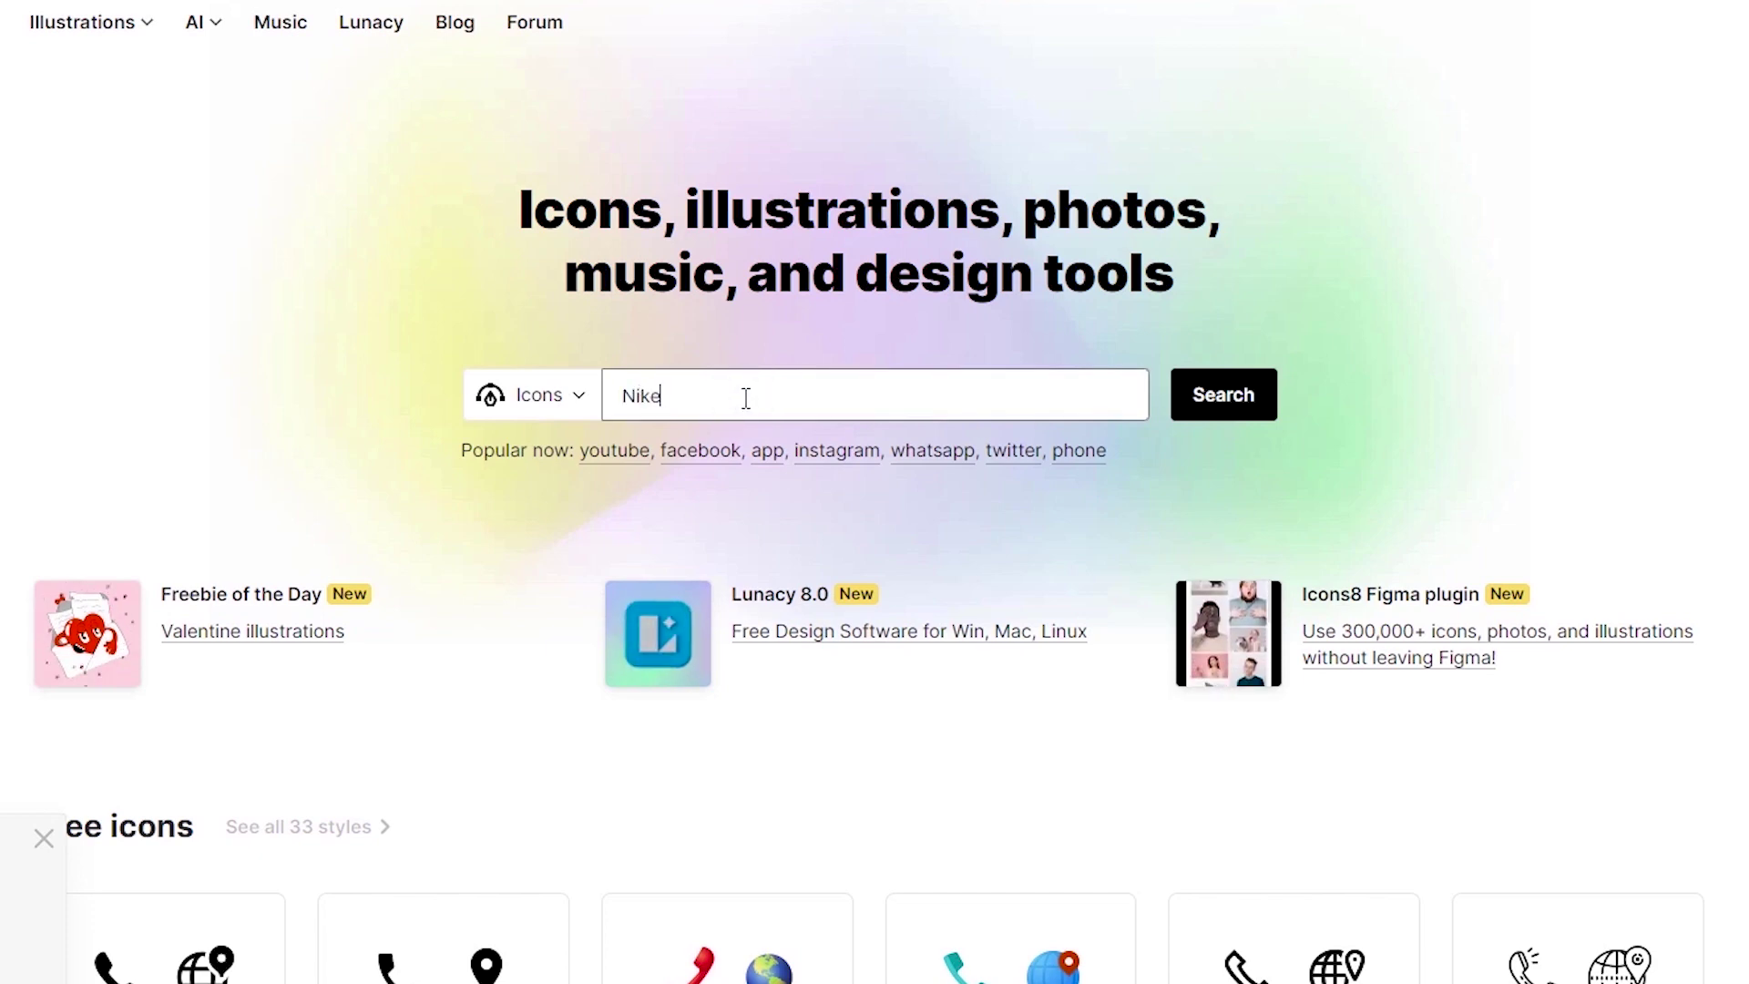
click(1237, 424)
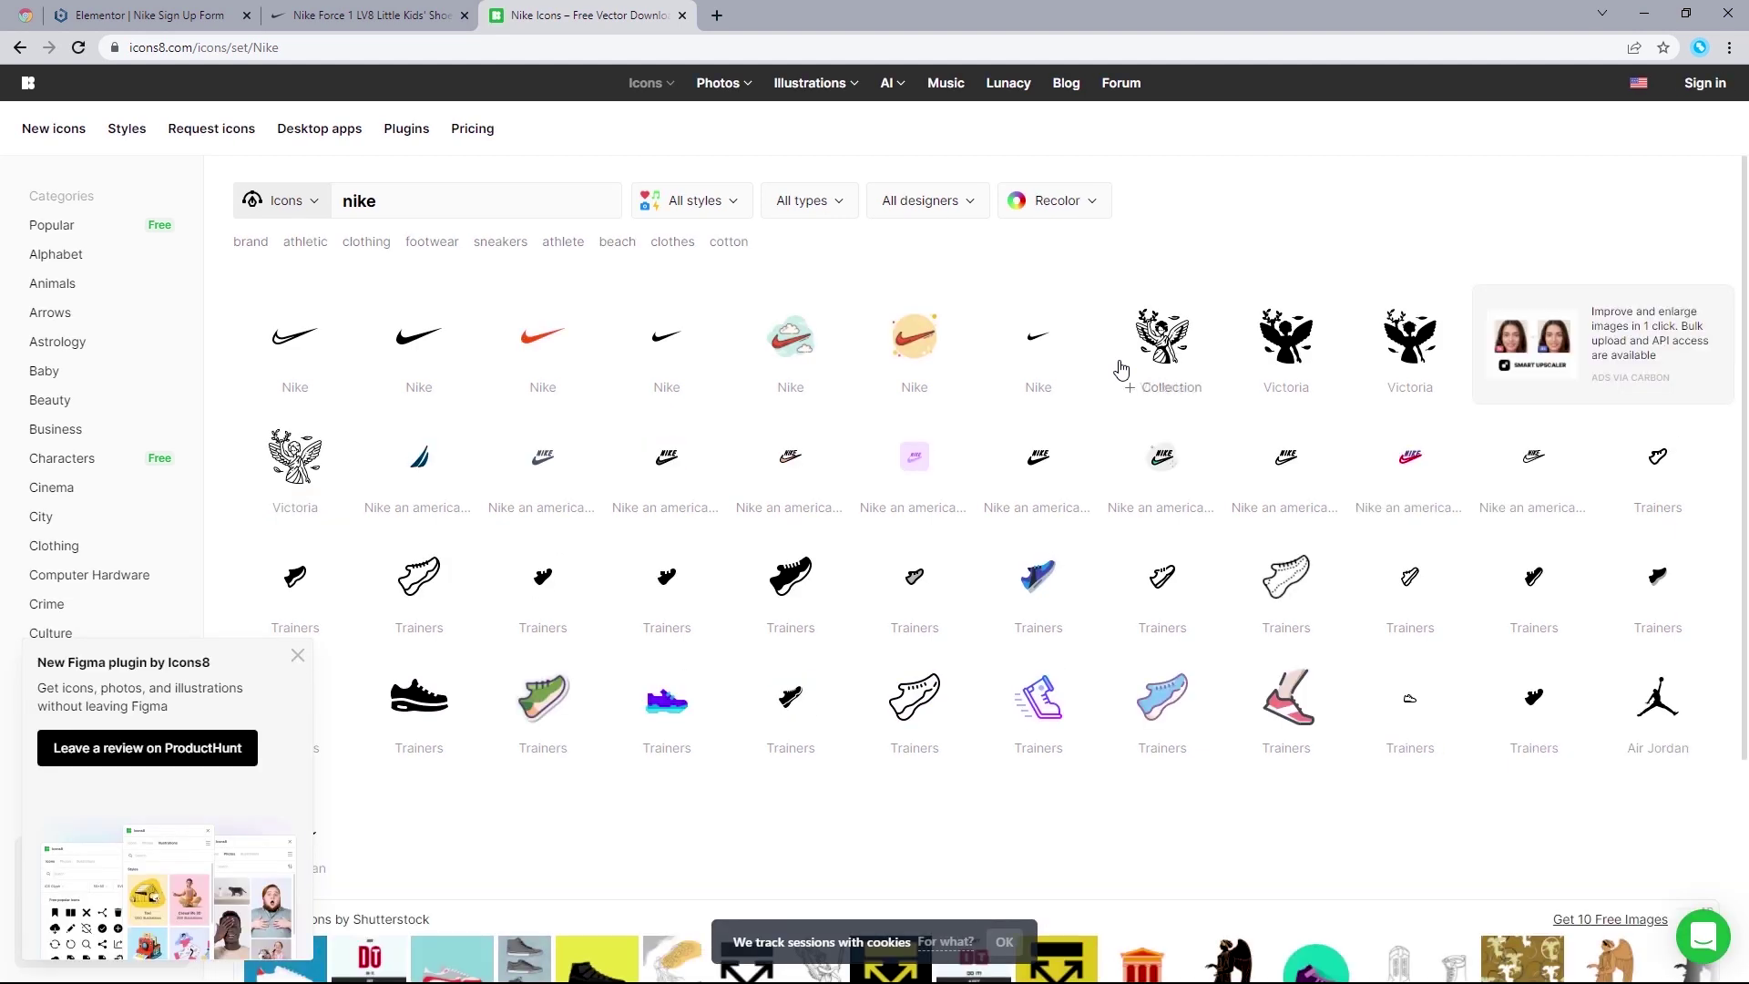
Step: Recolour the filled Nike swoosh, previewing red and yellow before keeping black, and bring up its download options
click(419, 342)
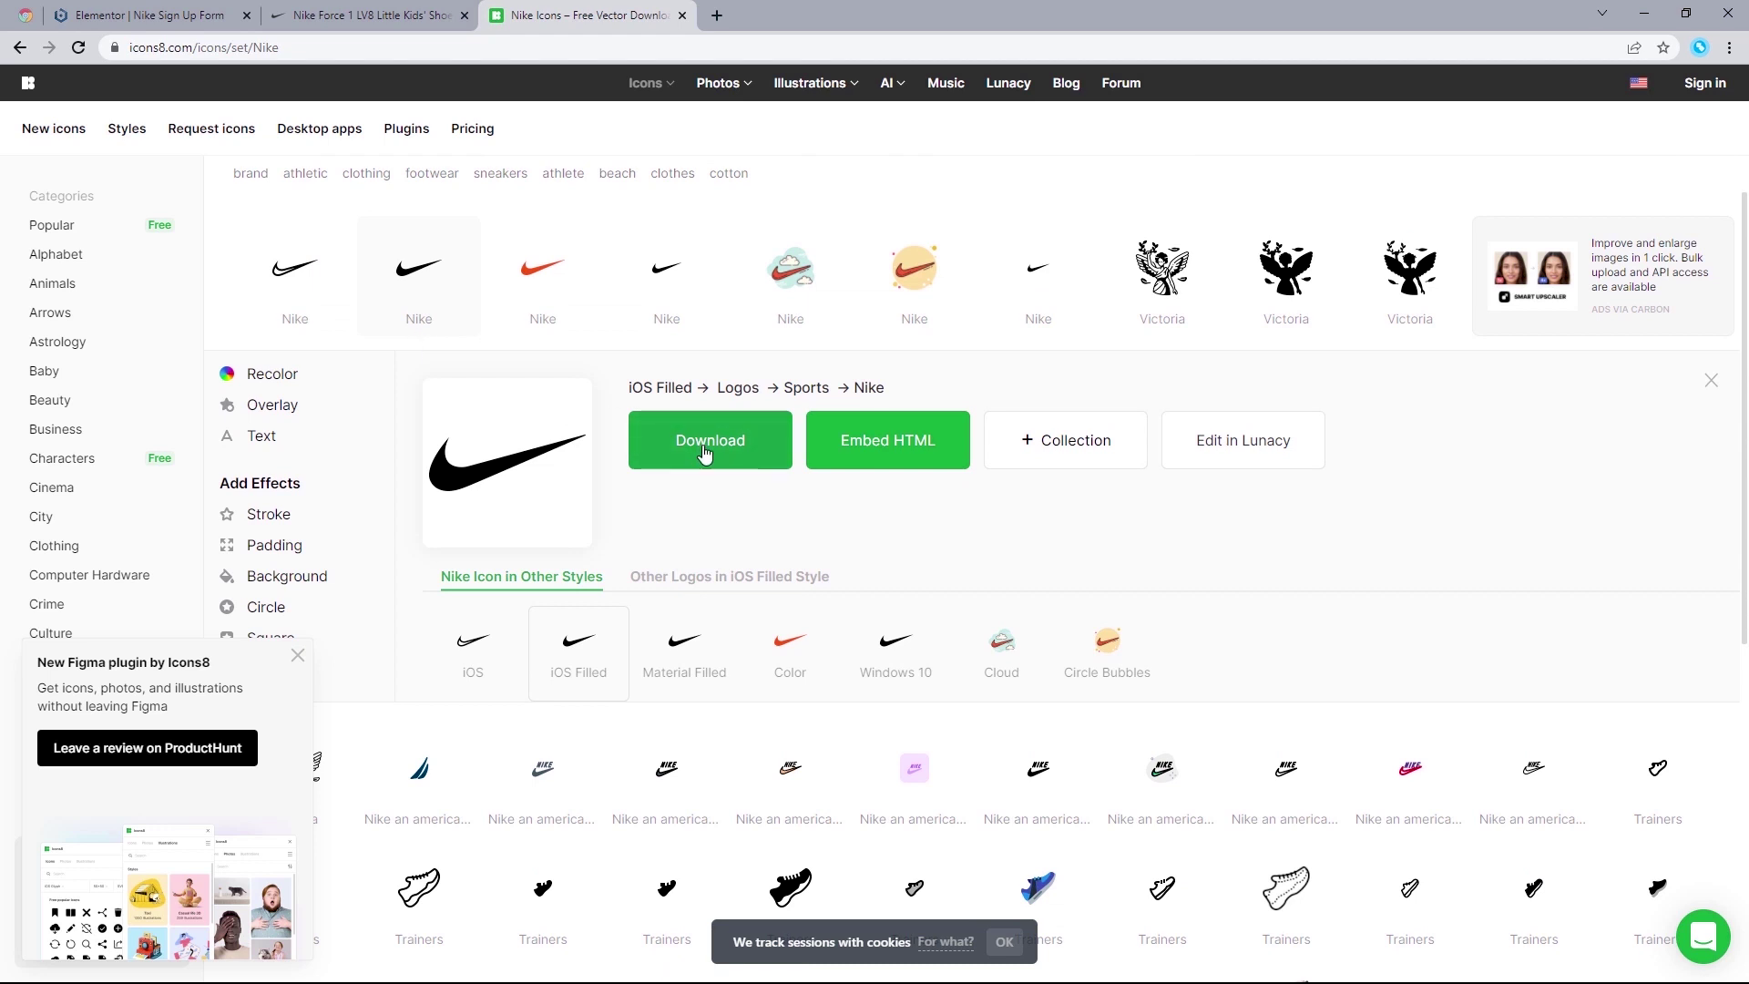
click(271, 382)
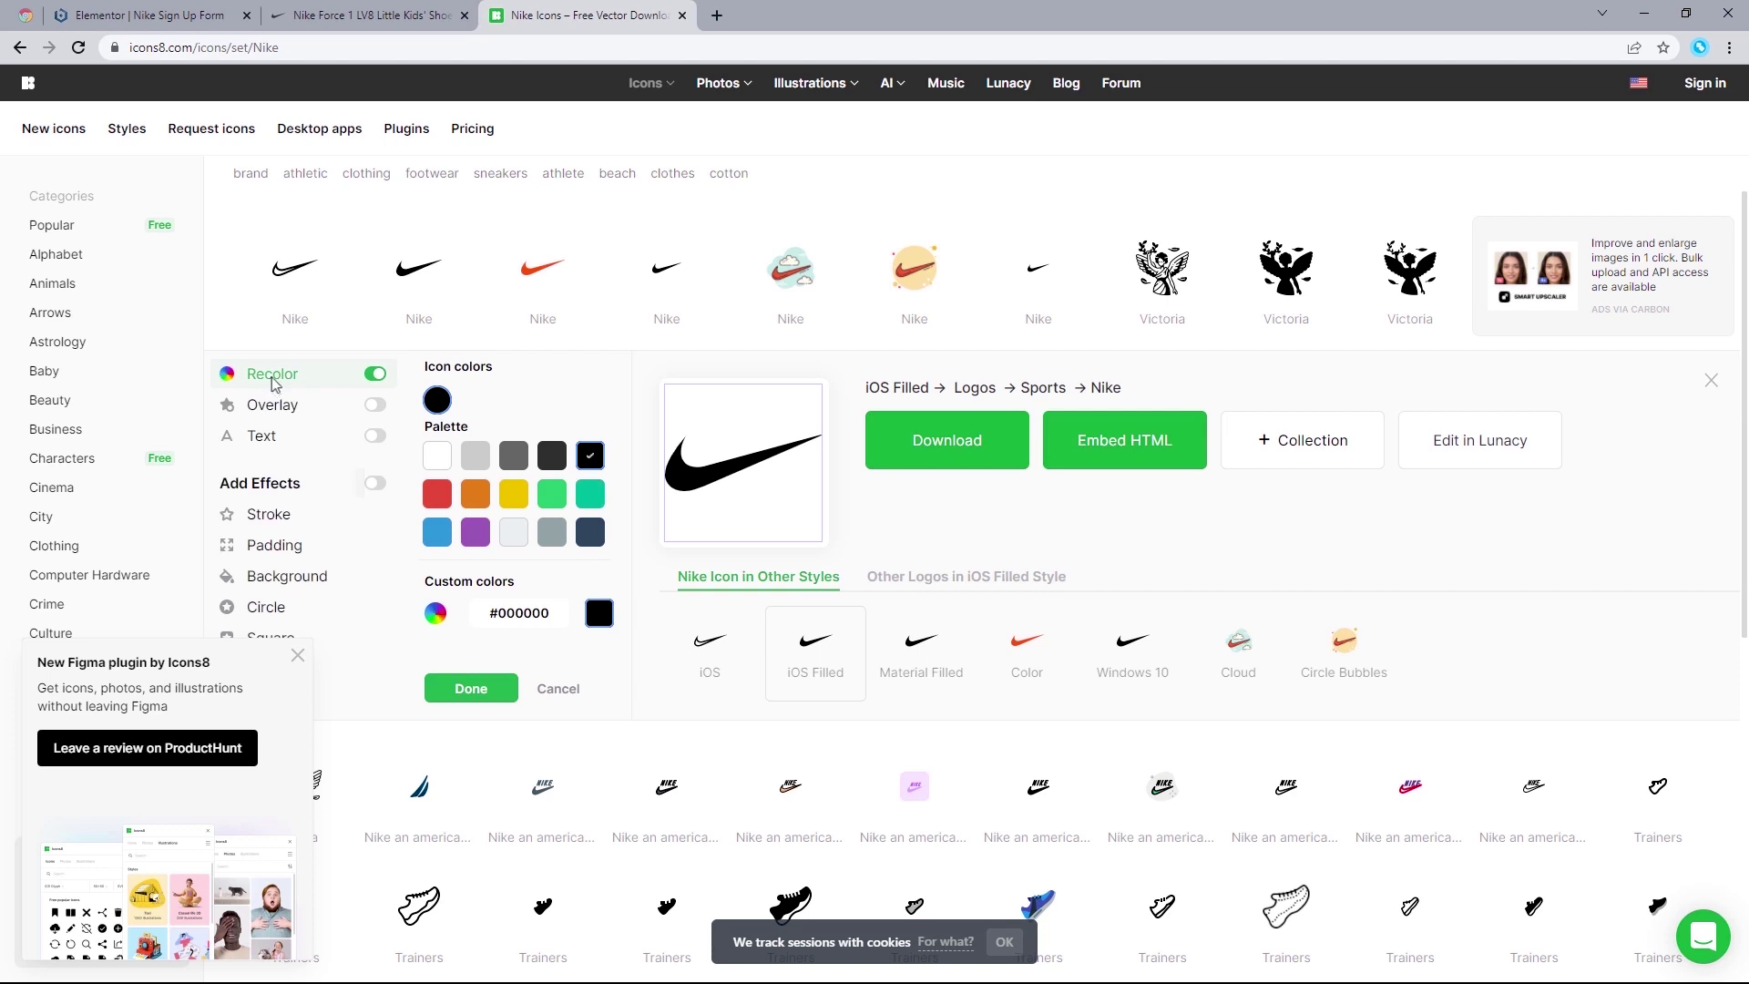
click(438, 495)
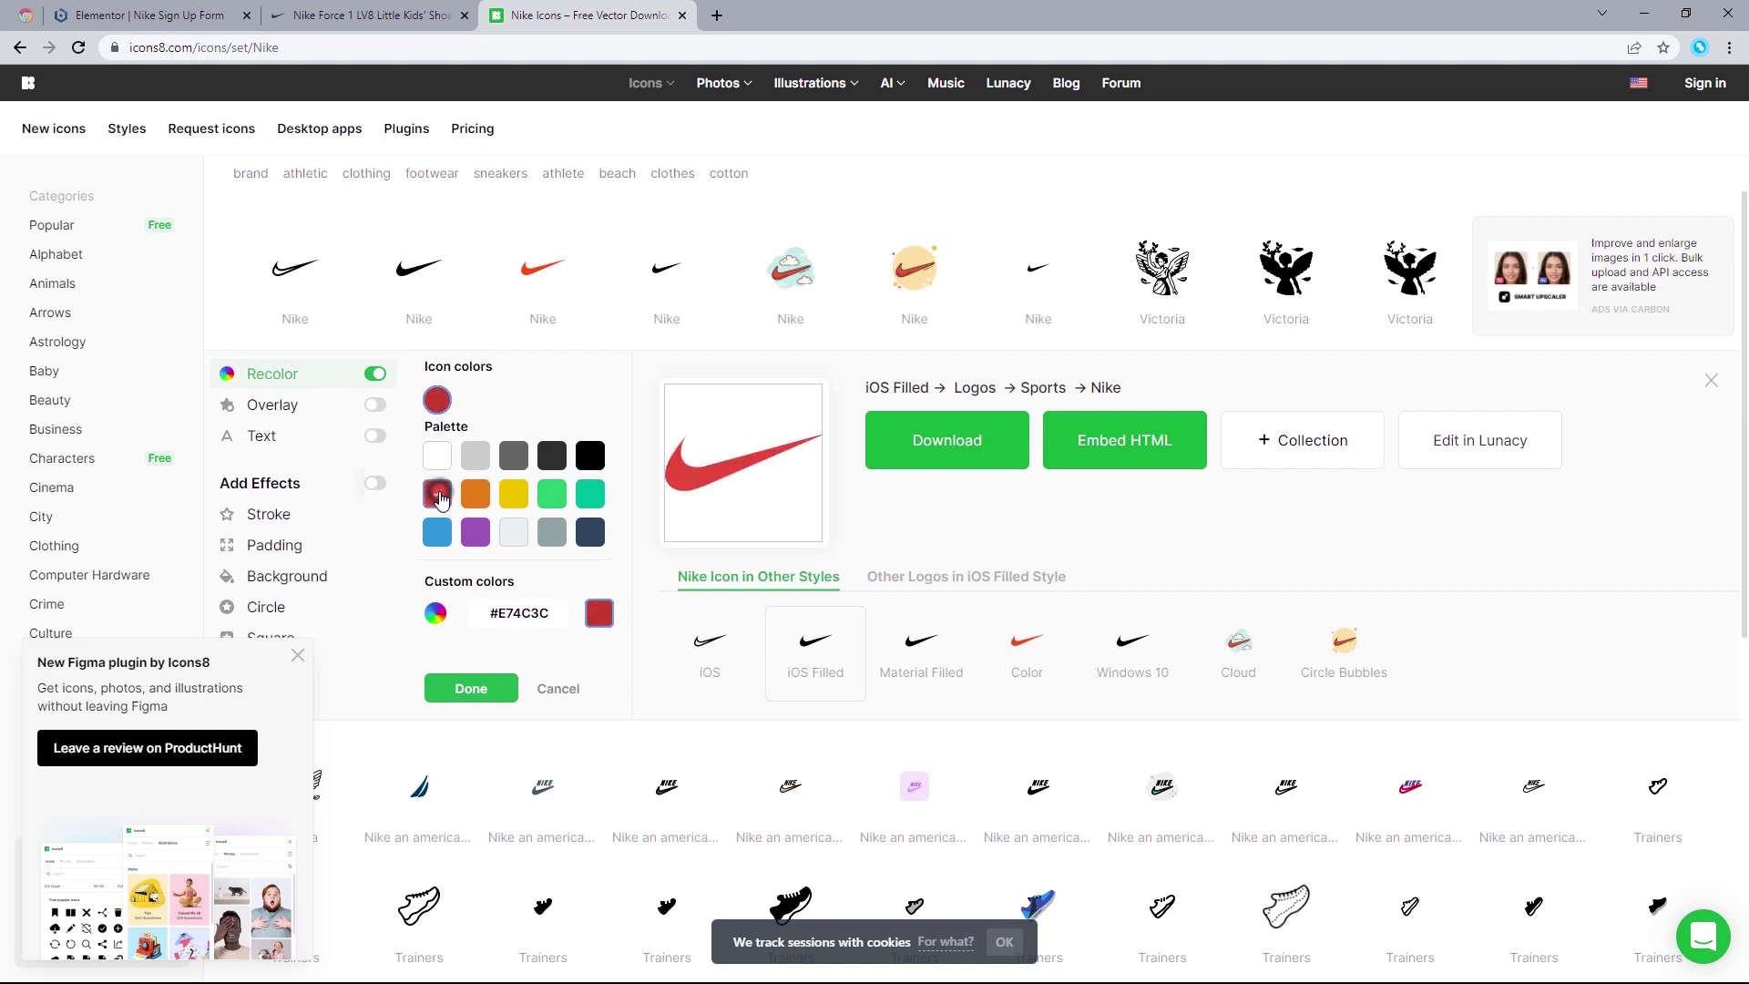
click(509, 495)
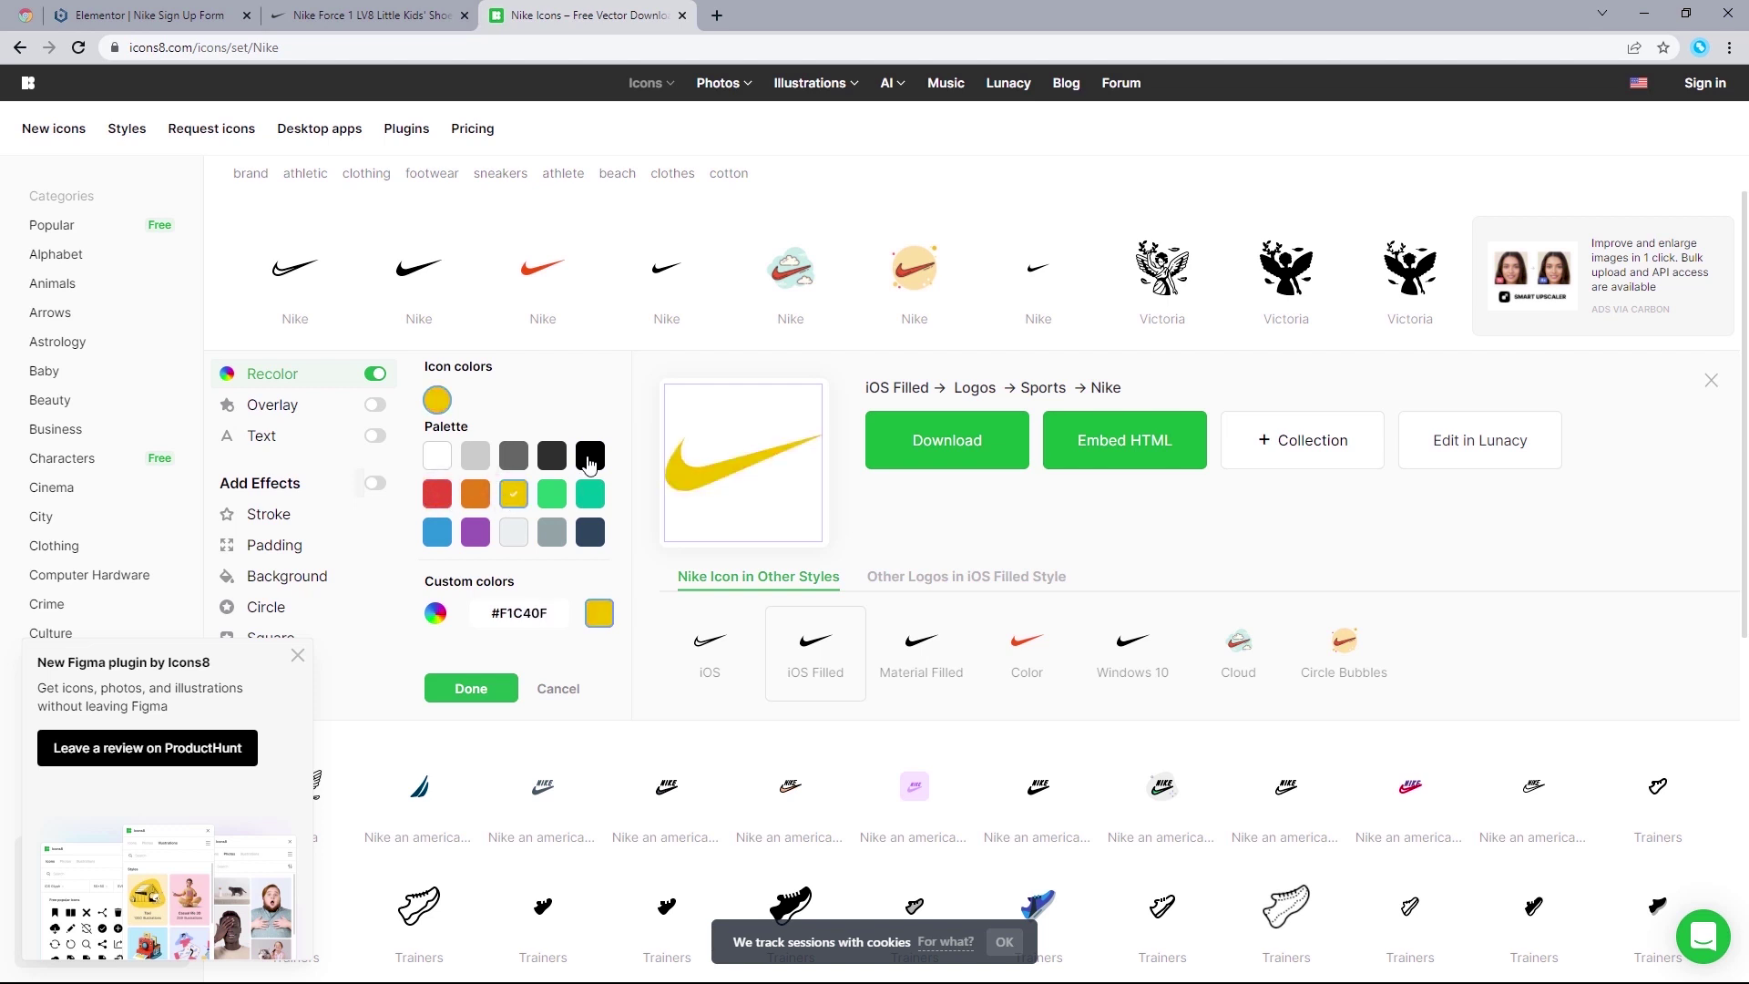
click(590, 458)
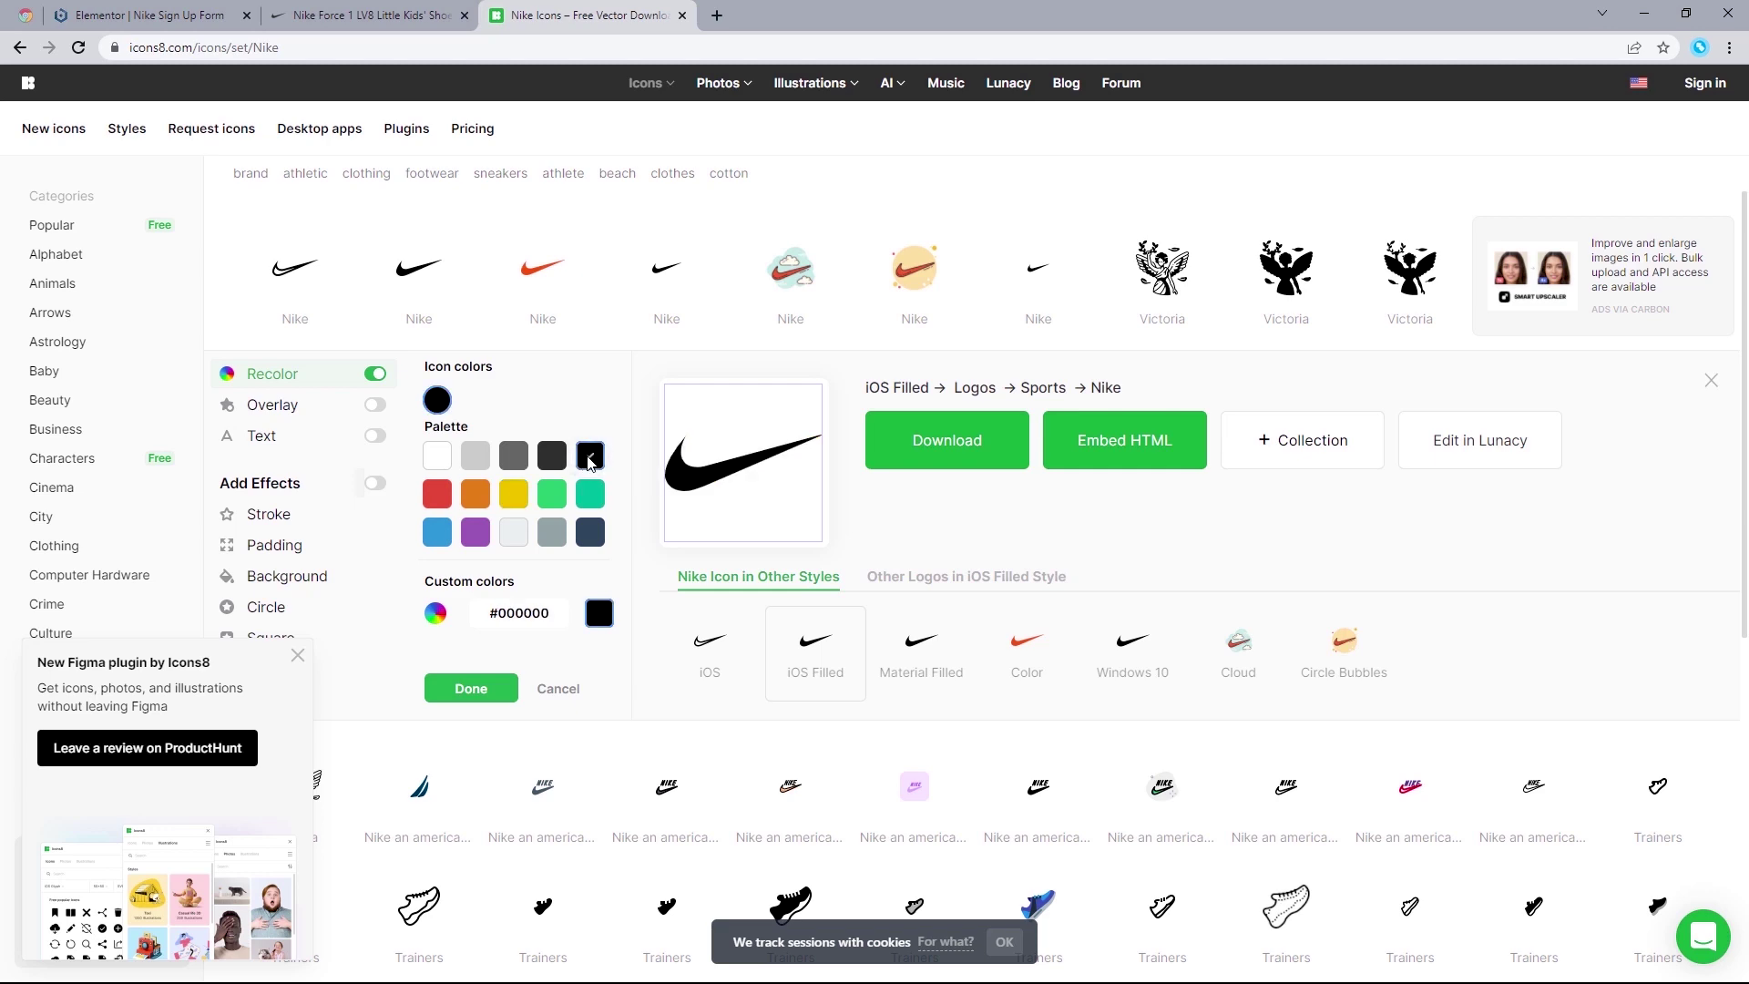
click(970, 442)
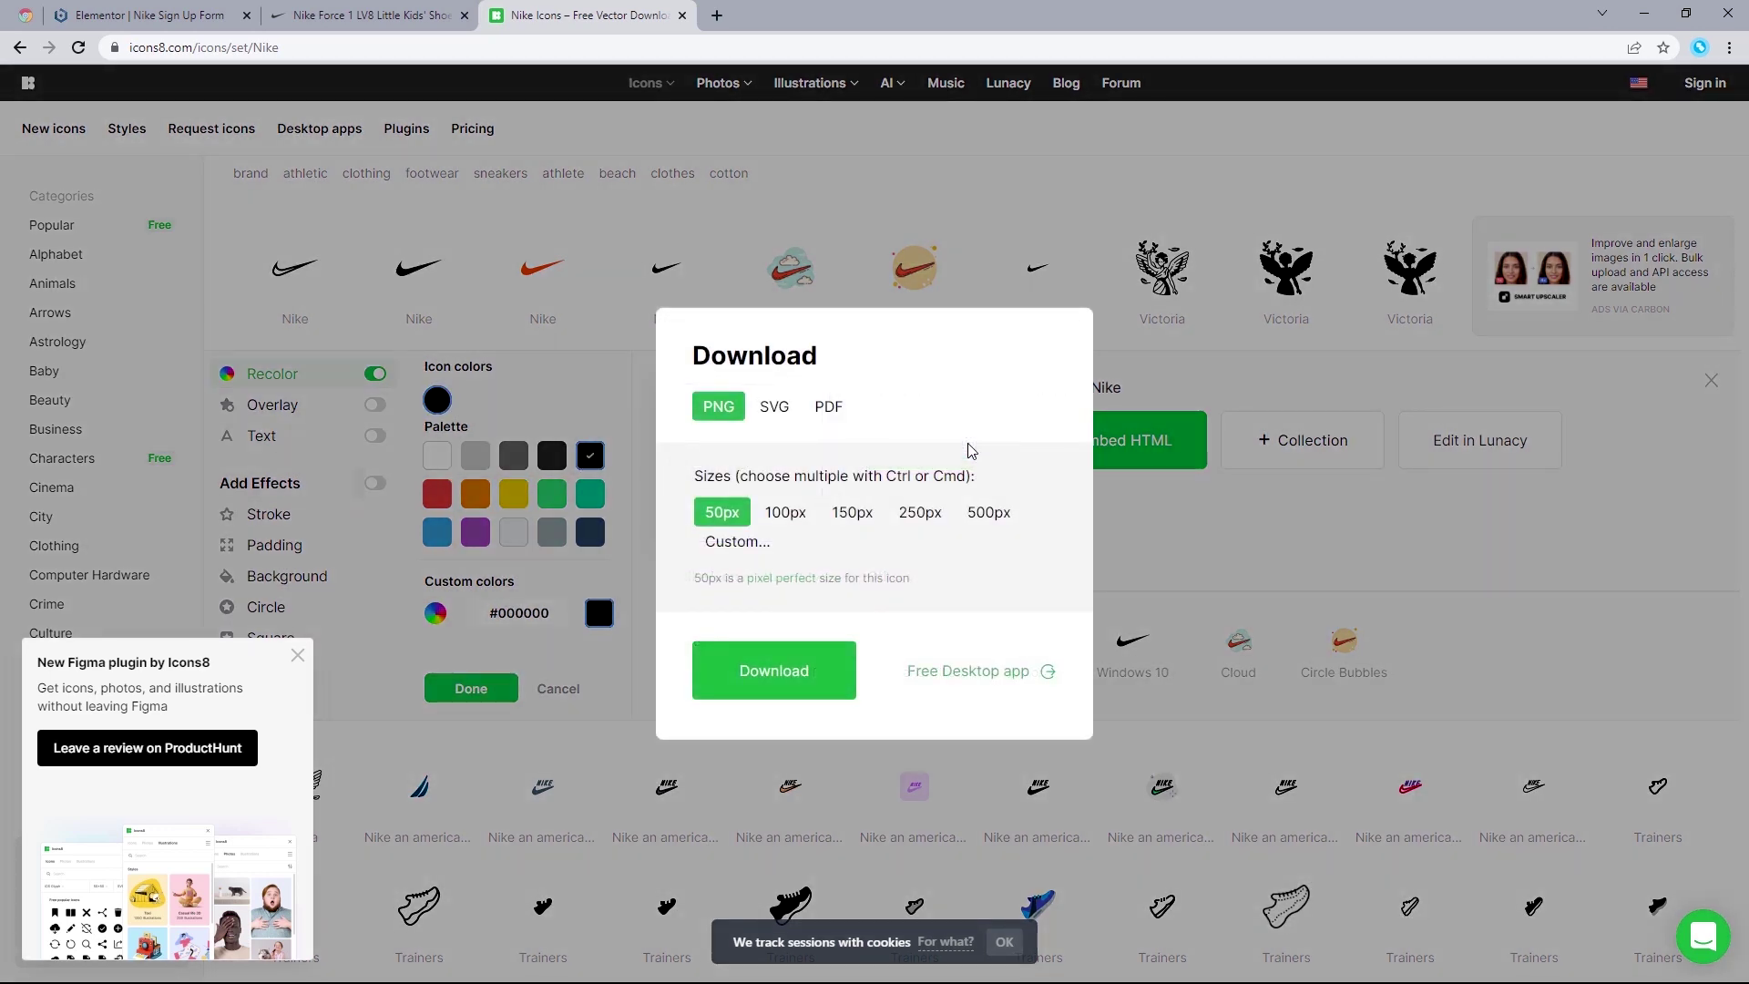
Step: Set a custom PNG size of 40 px for the black swoosh, replacing the default 100
click(91, 15)
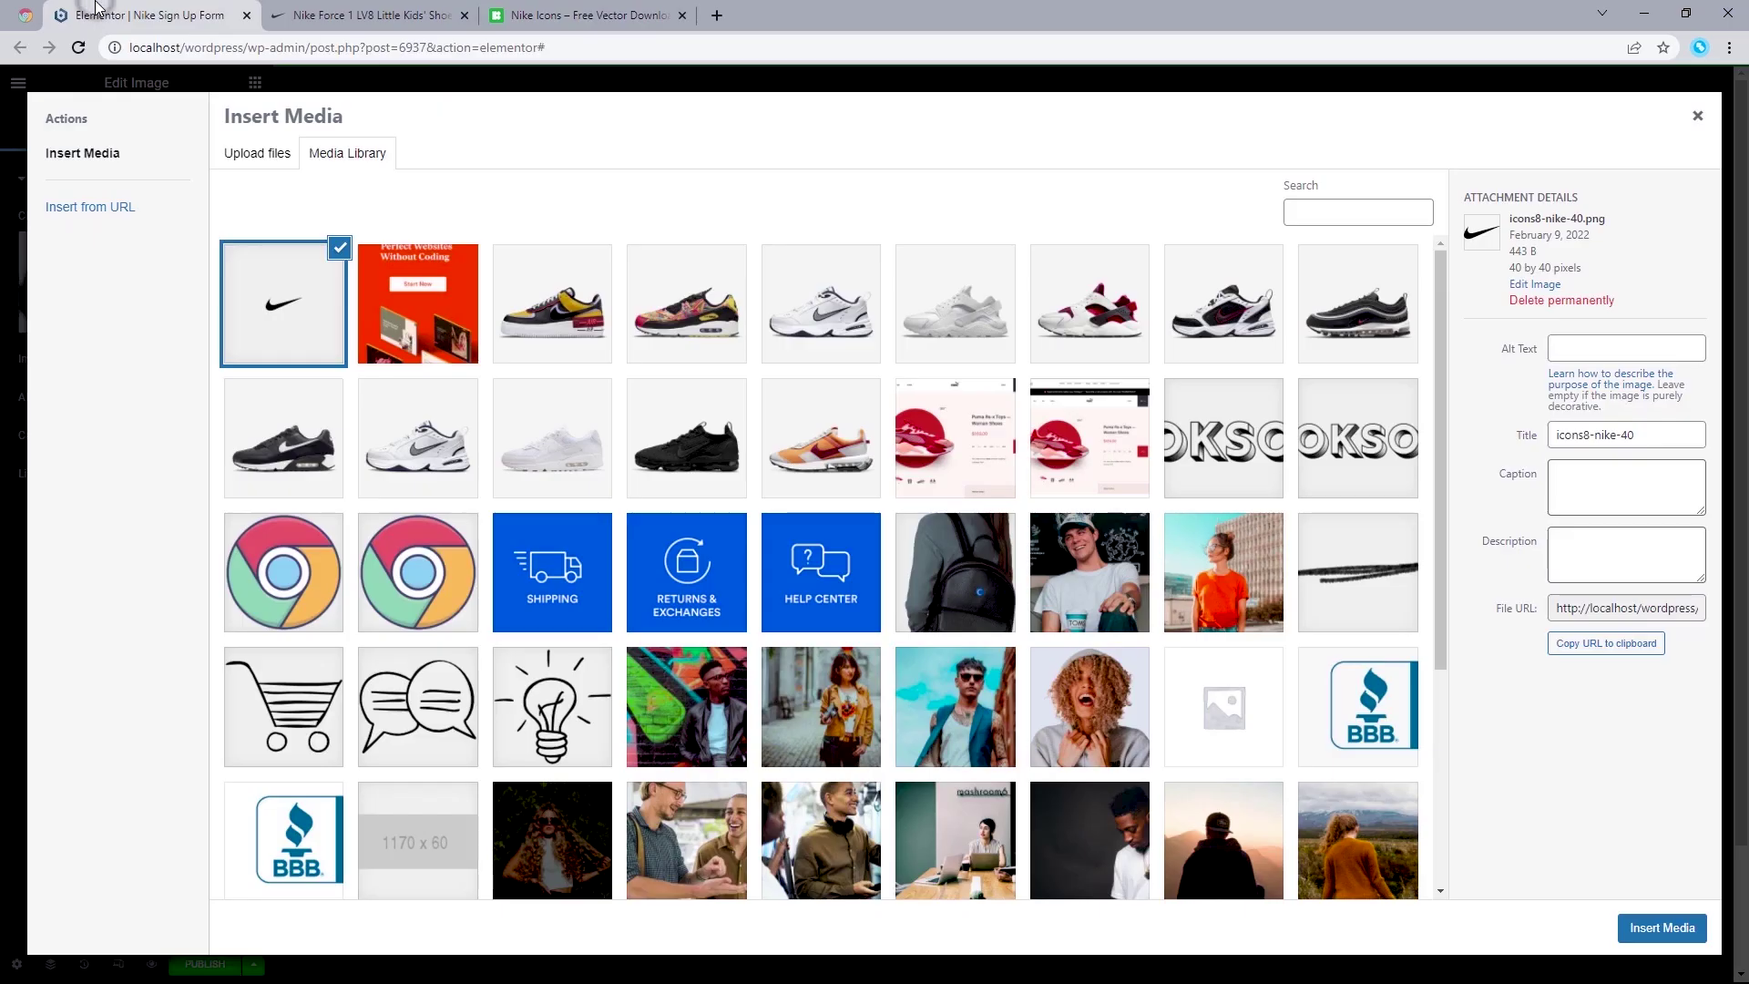
click(553, 10)
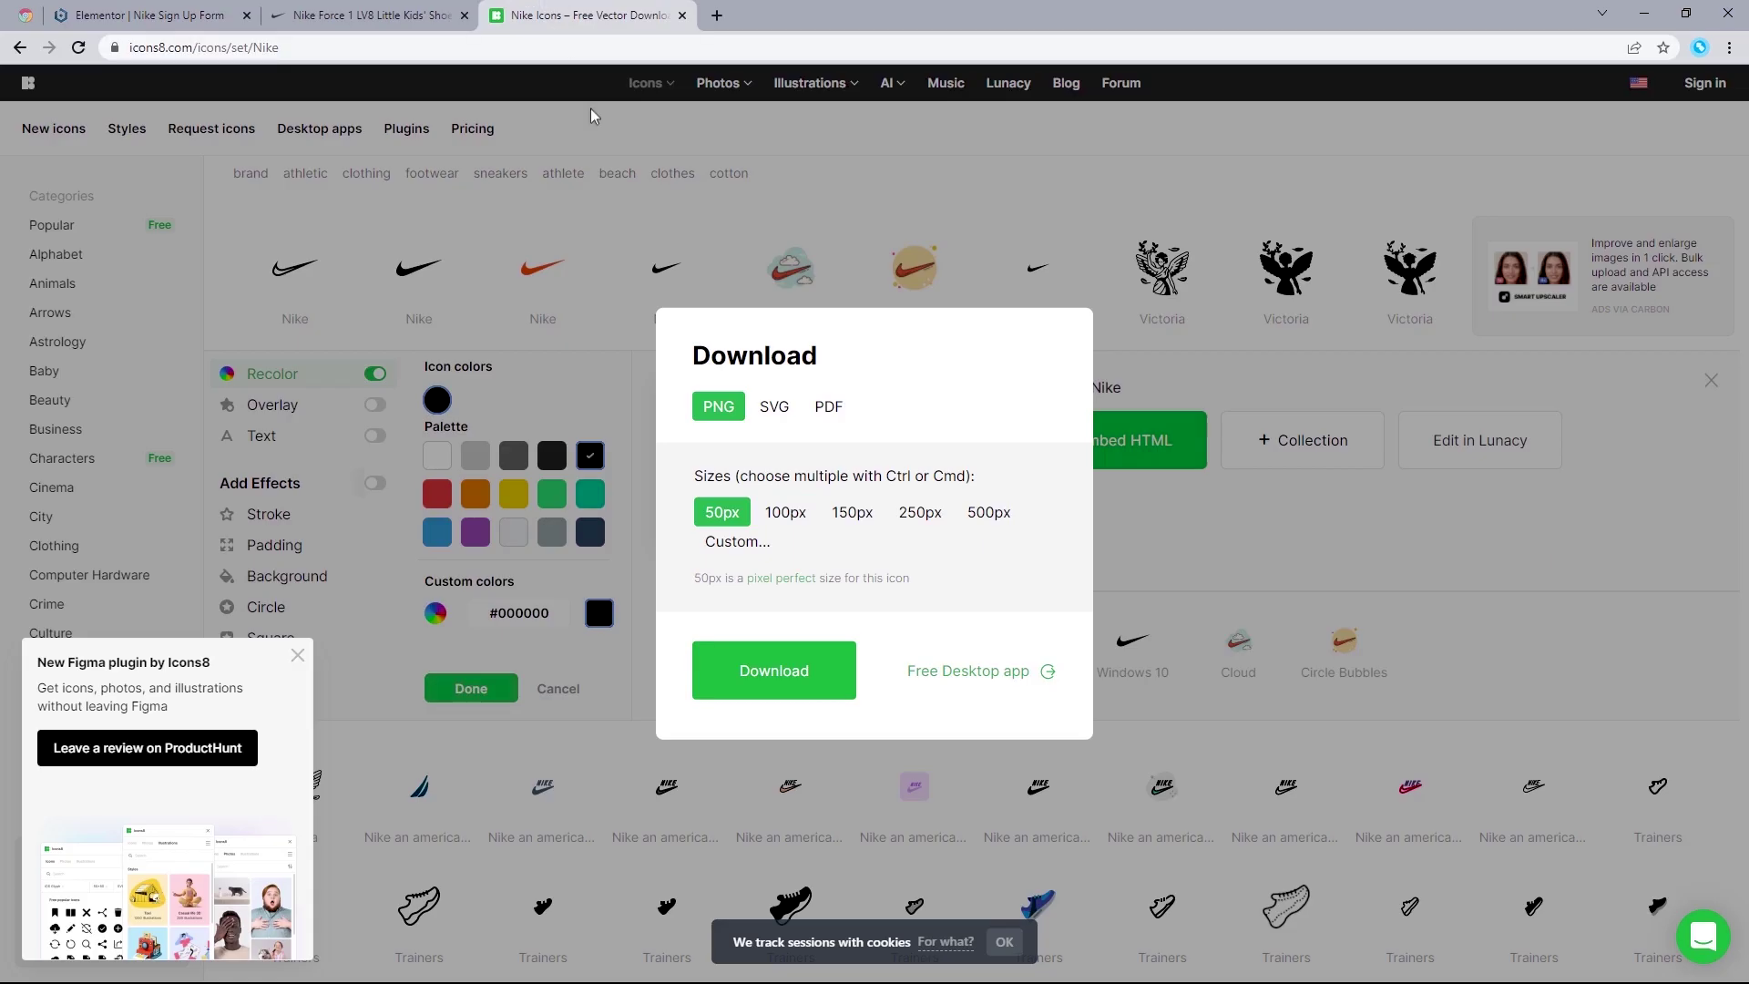
click(738, 541)
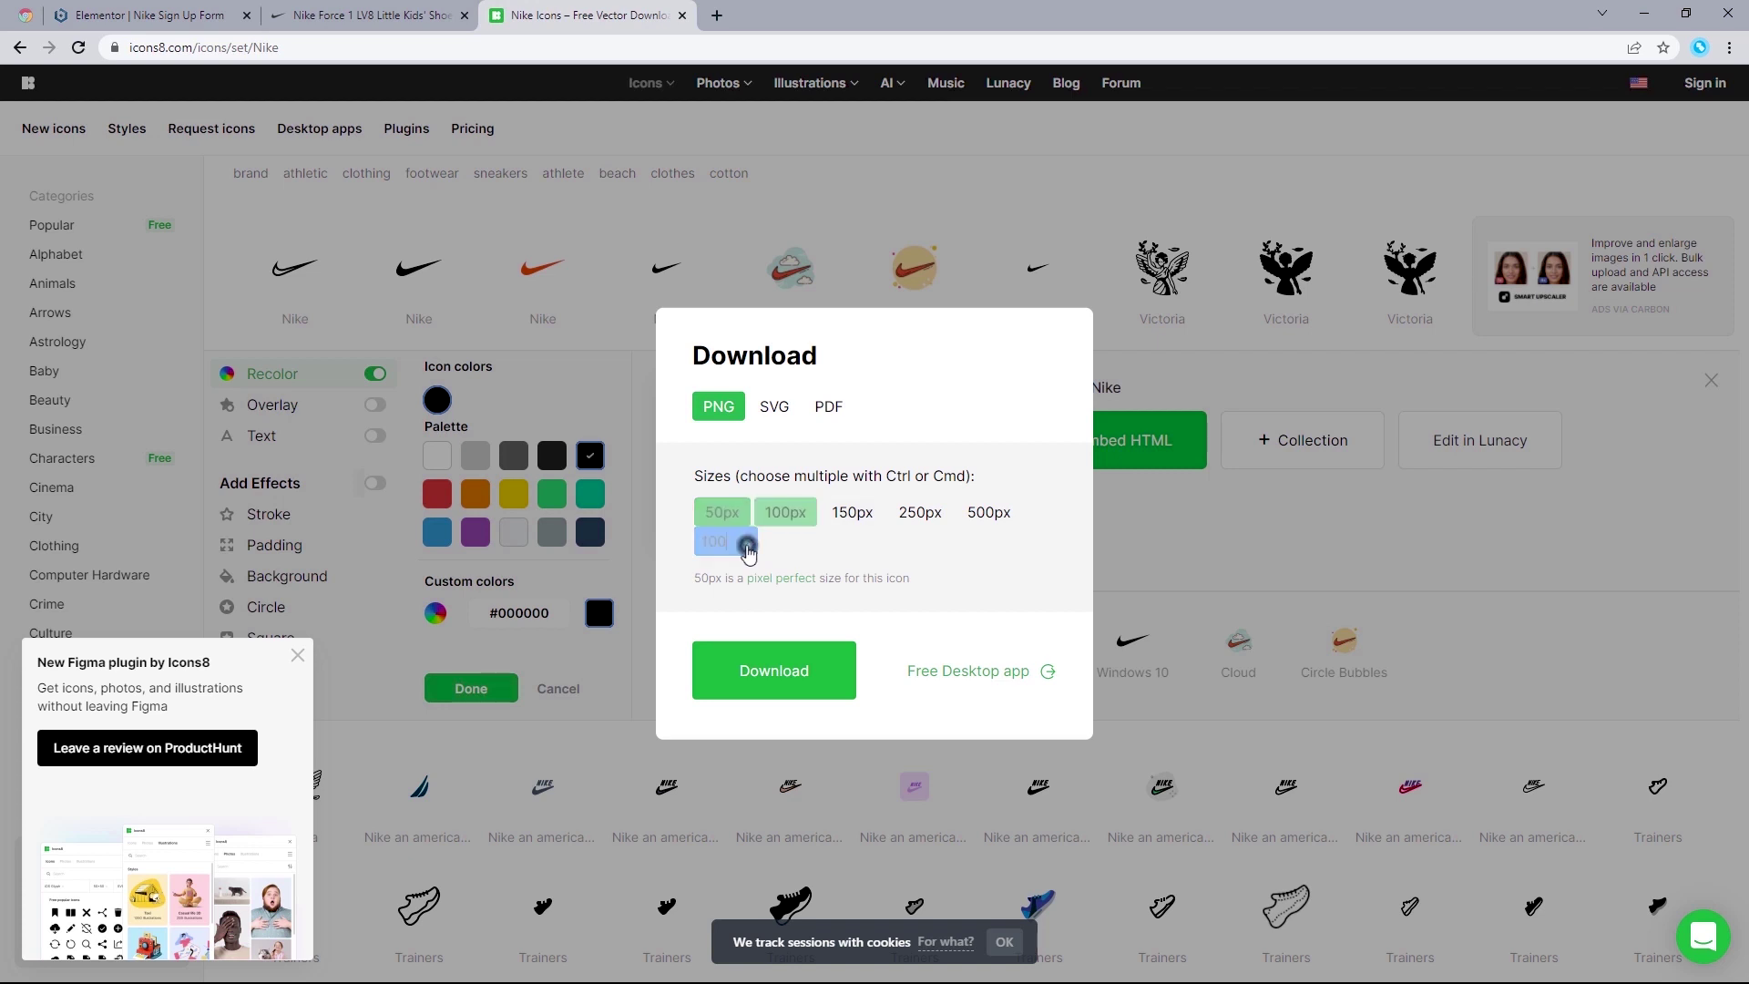
drag(729, 541, 698, 538)
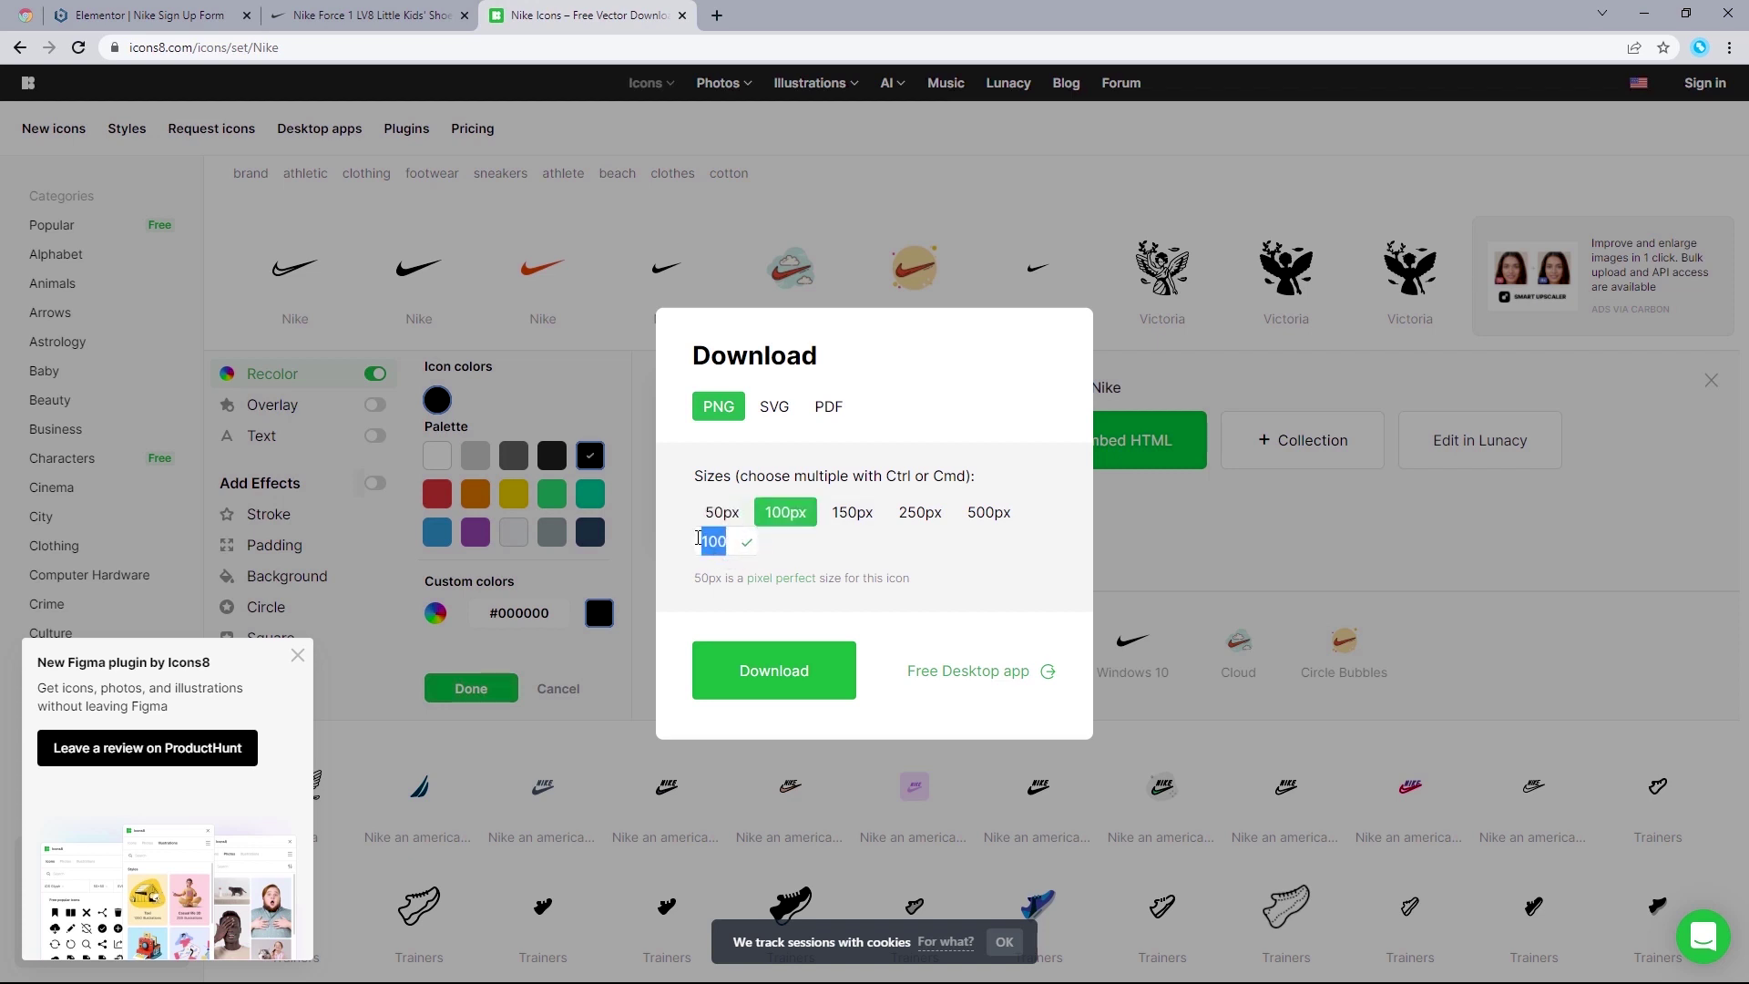
text(40)
click(747, 543)
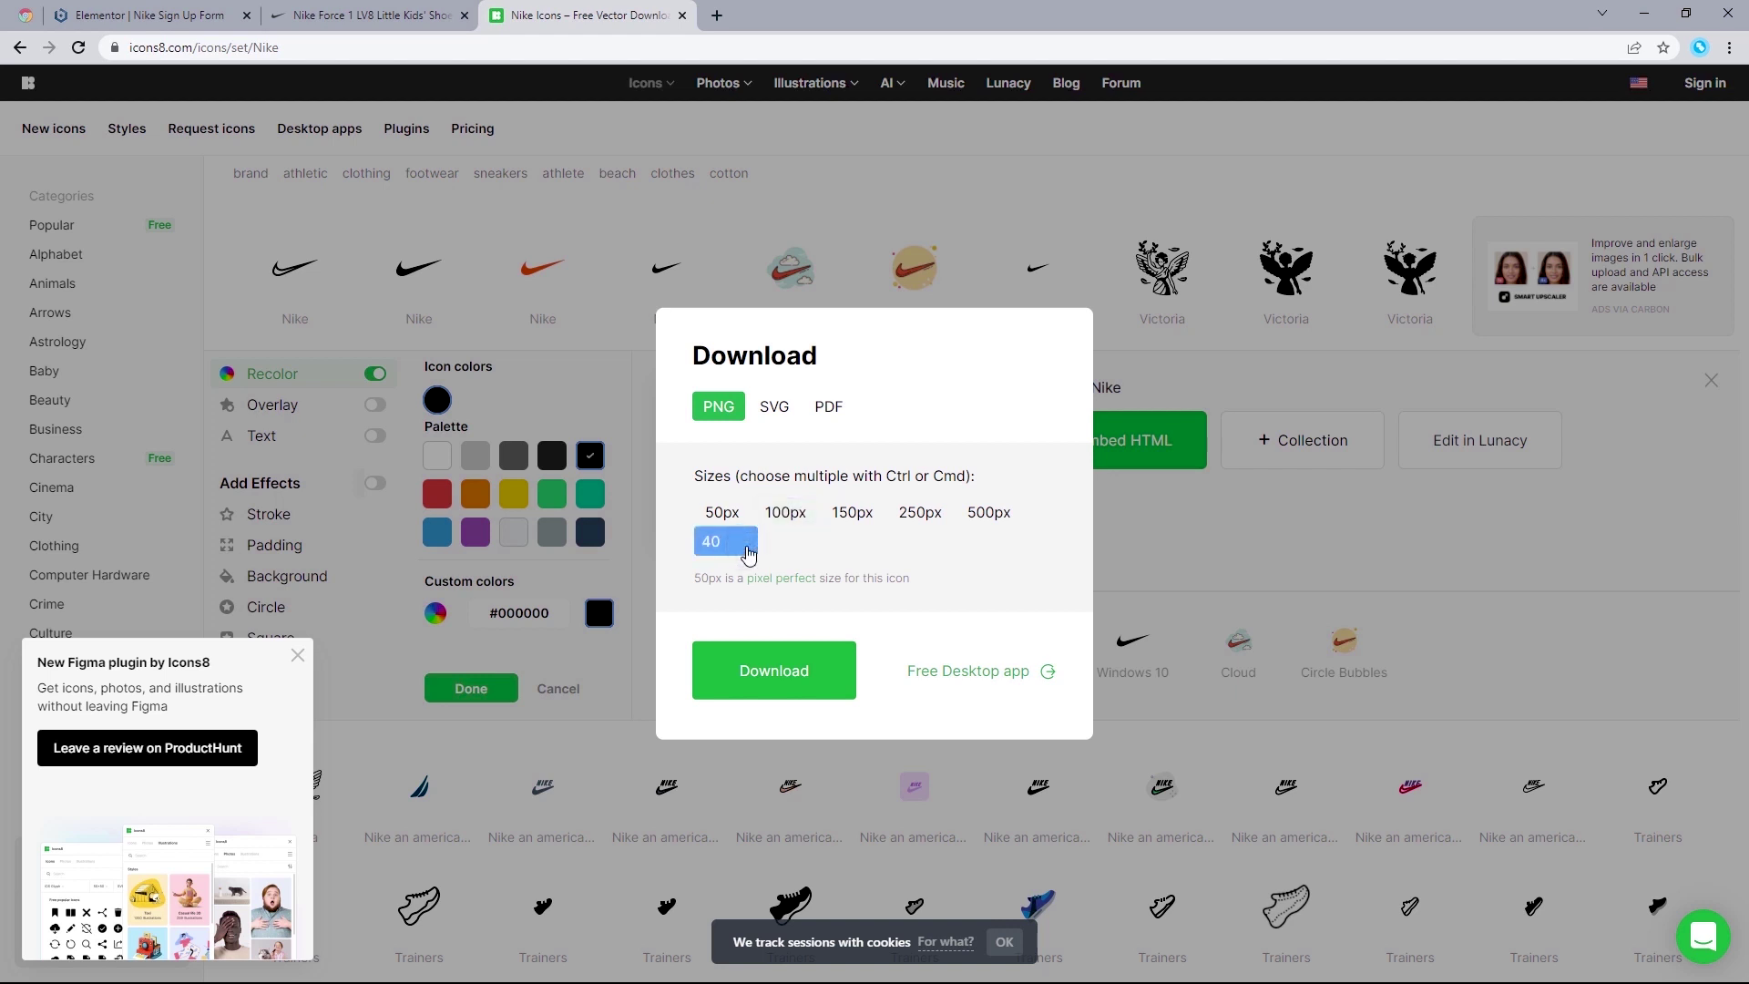
Step: Download the 40 px swoosh PNG, dismiss the download notice, and close the Icons8 tab
click(814, 679)
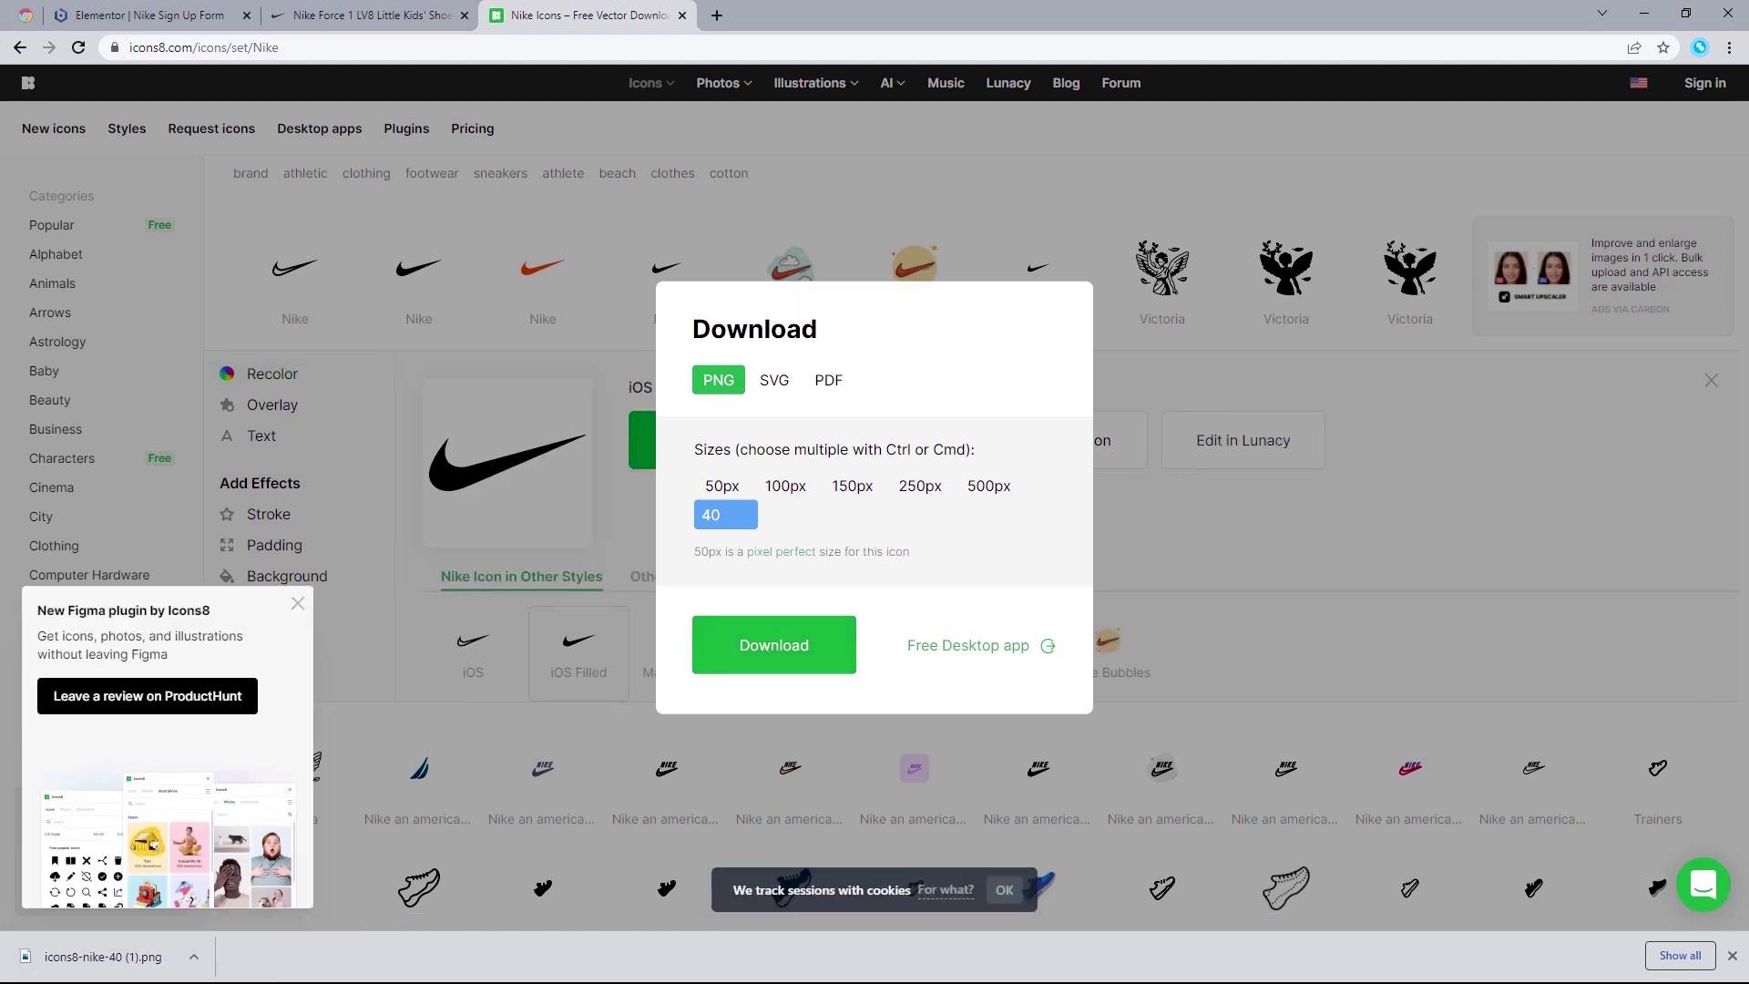
click(1732, 957)
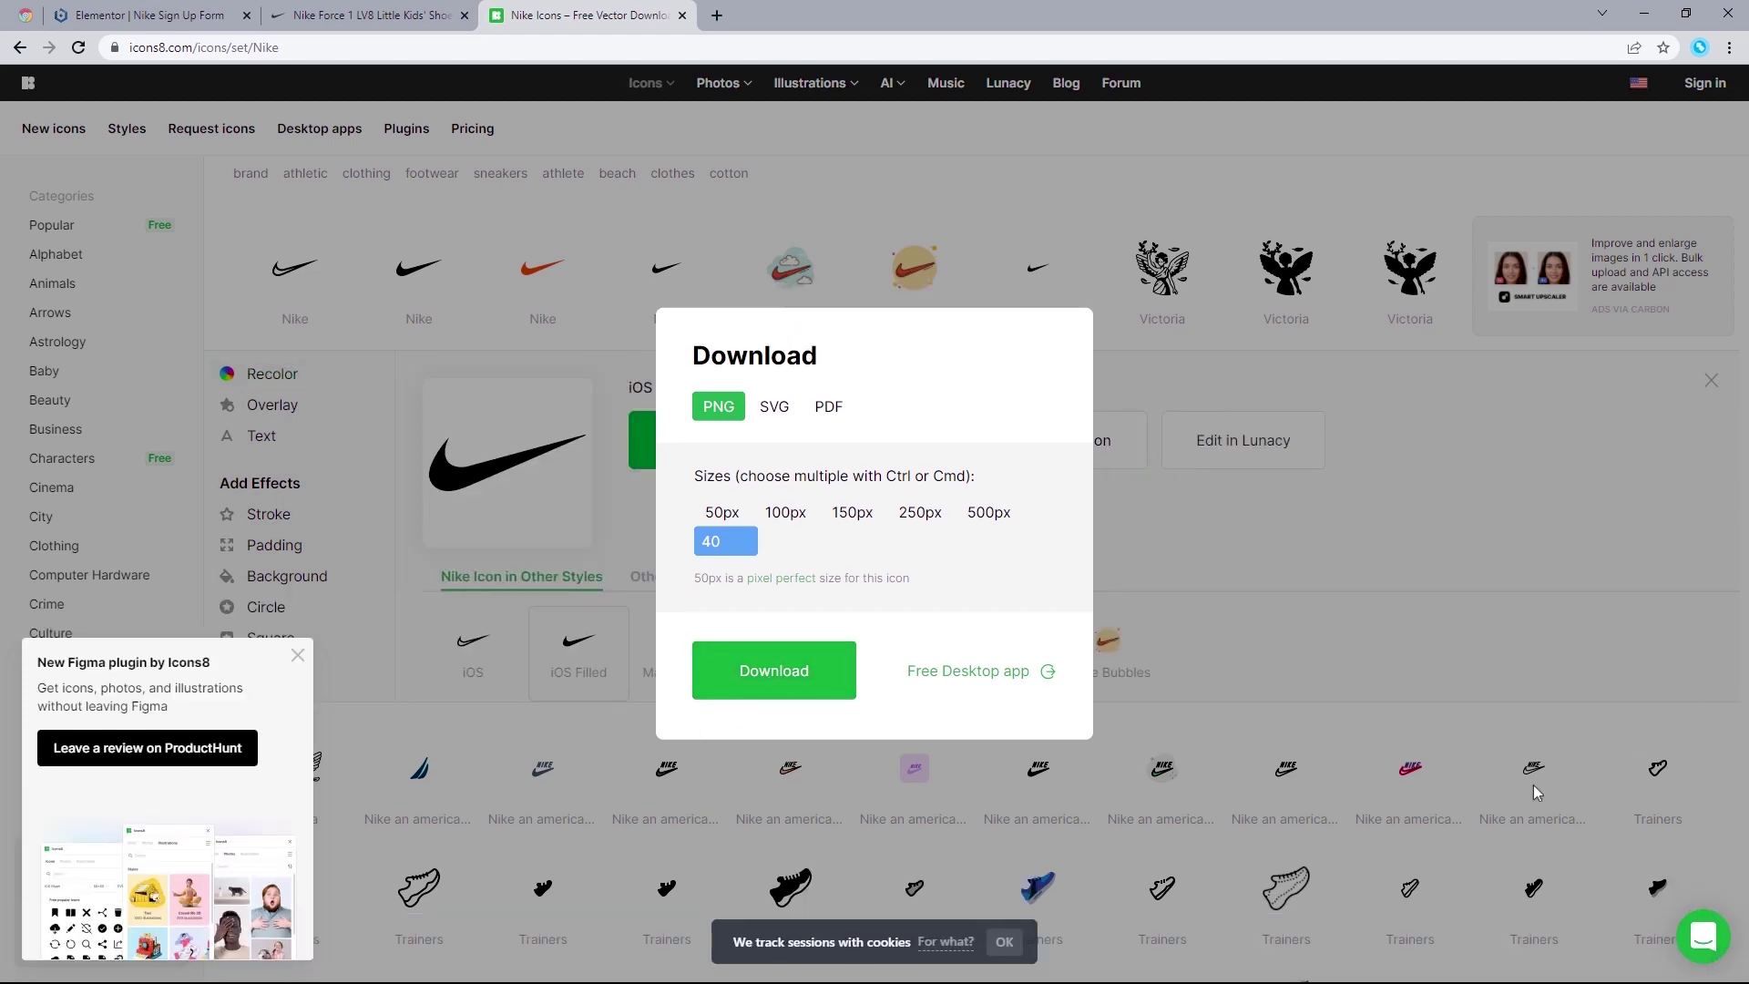
click(684, 16)
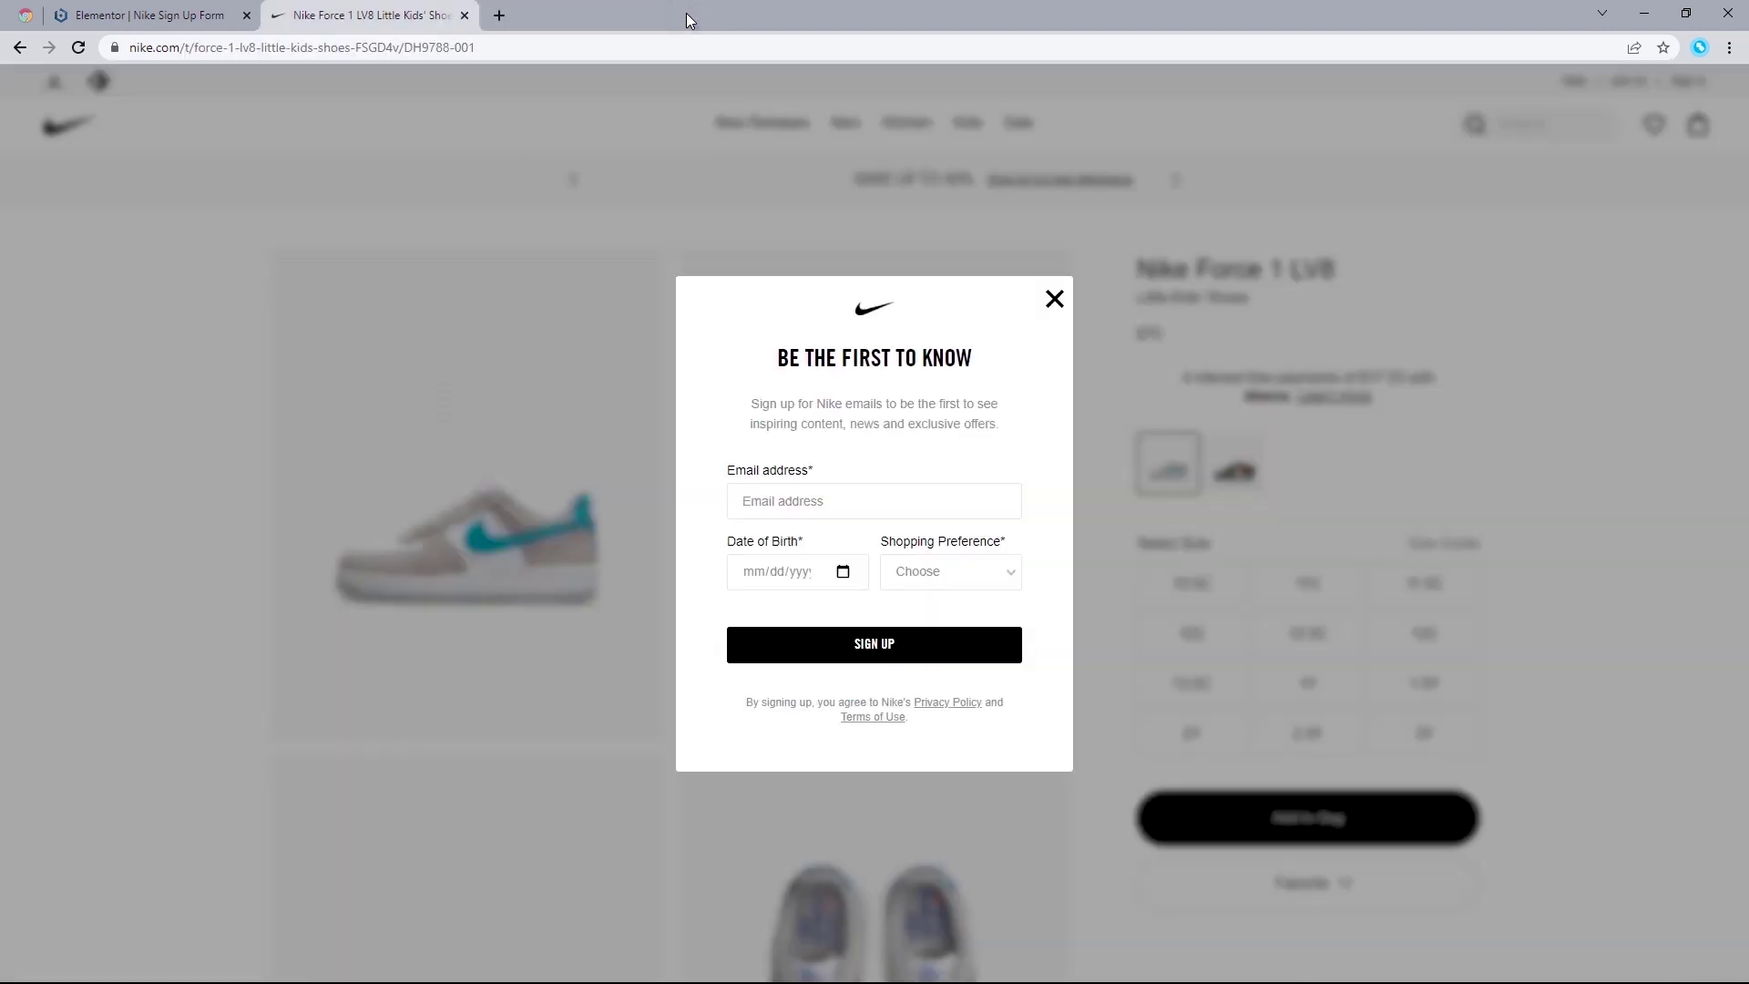
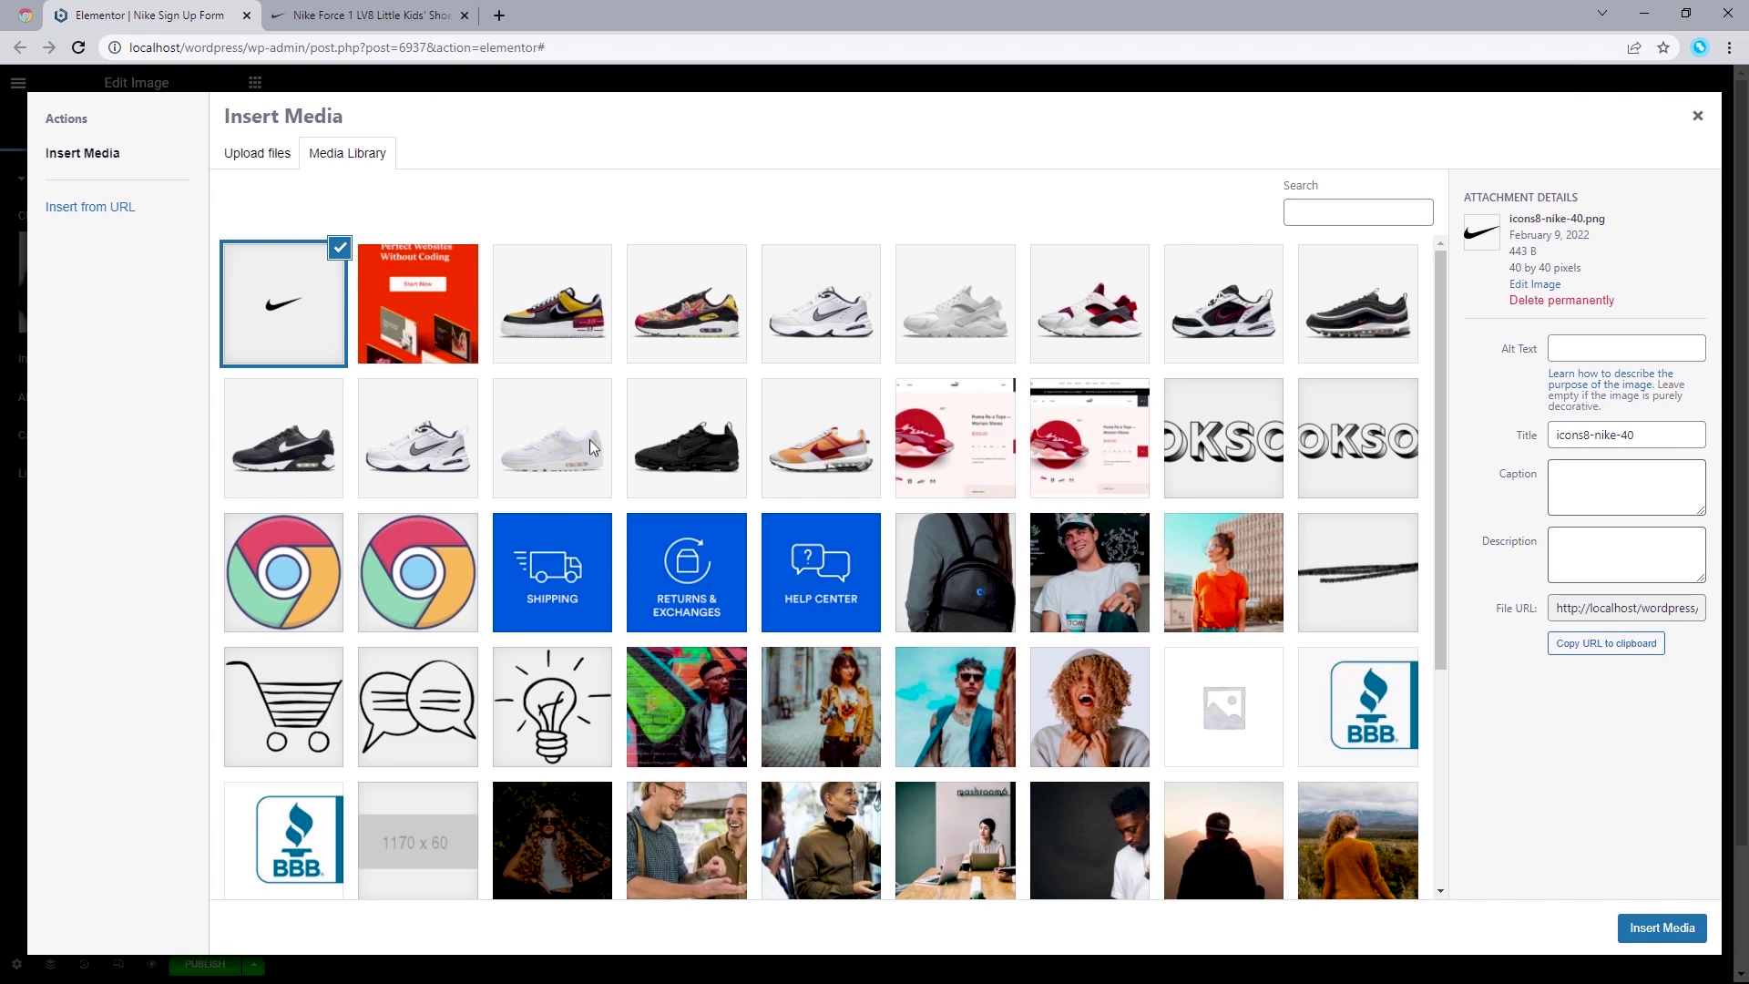
Step: Insert the chosen Nike swoosh logo into the popup at Full image size
click(1662, 928)
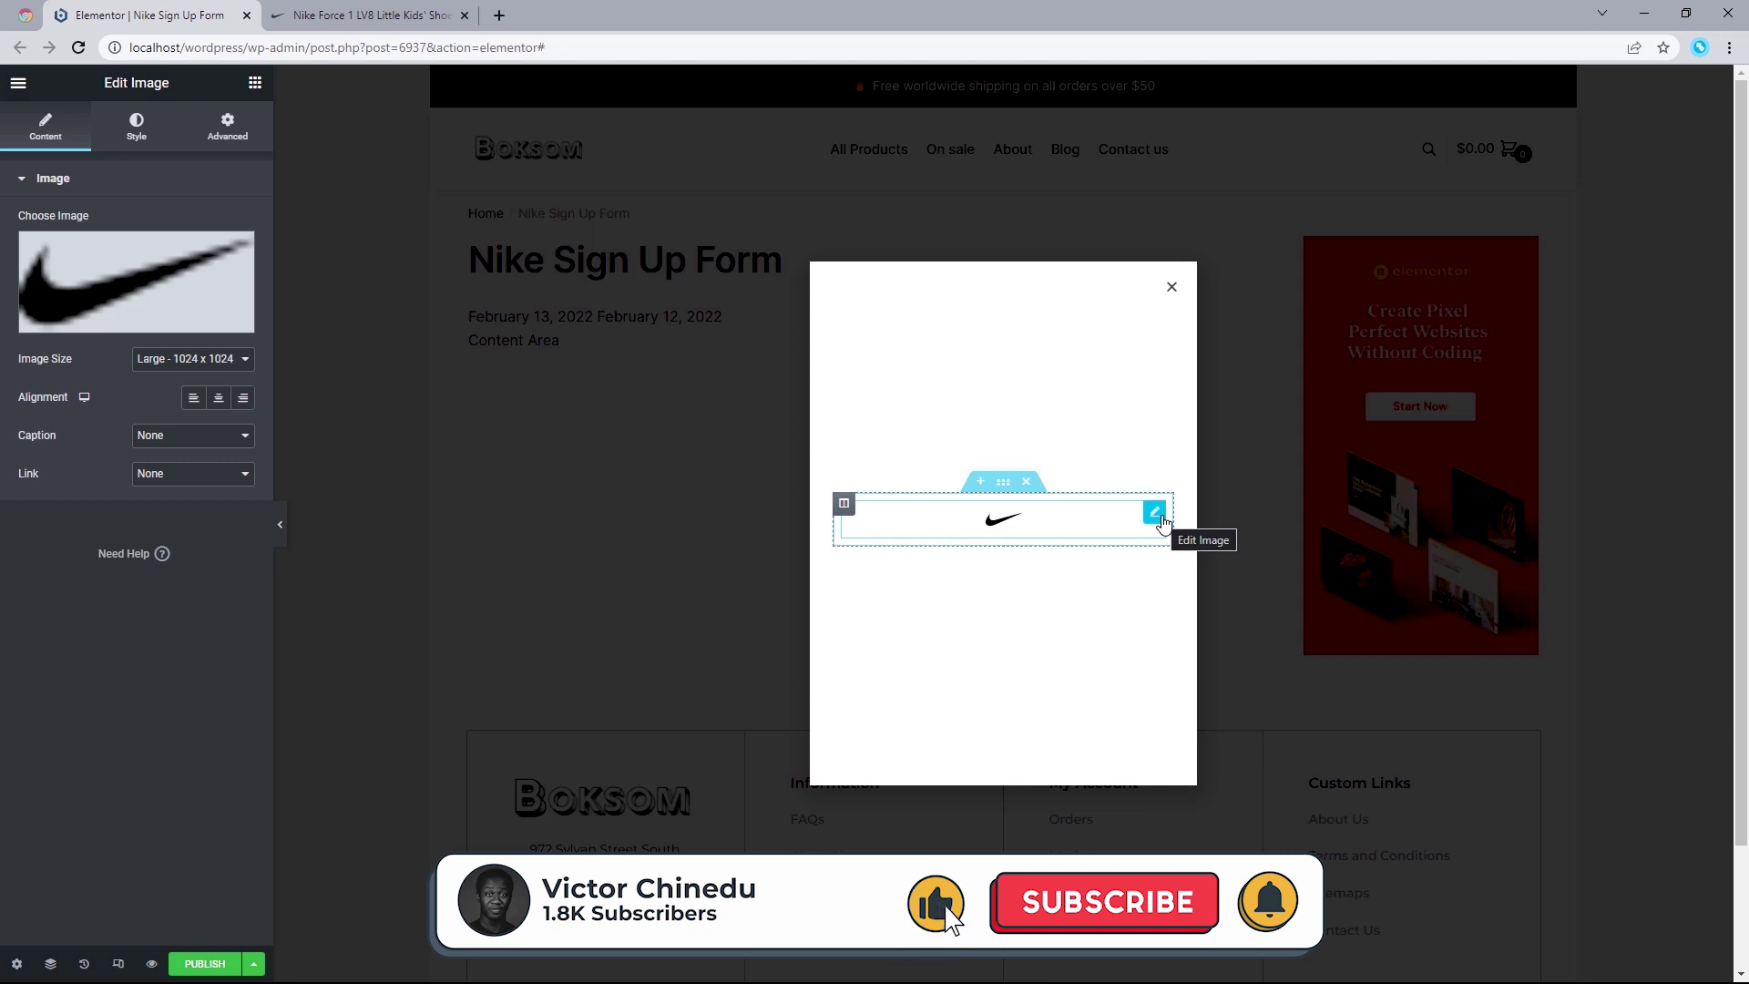
click(226, 364)
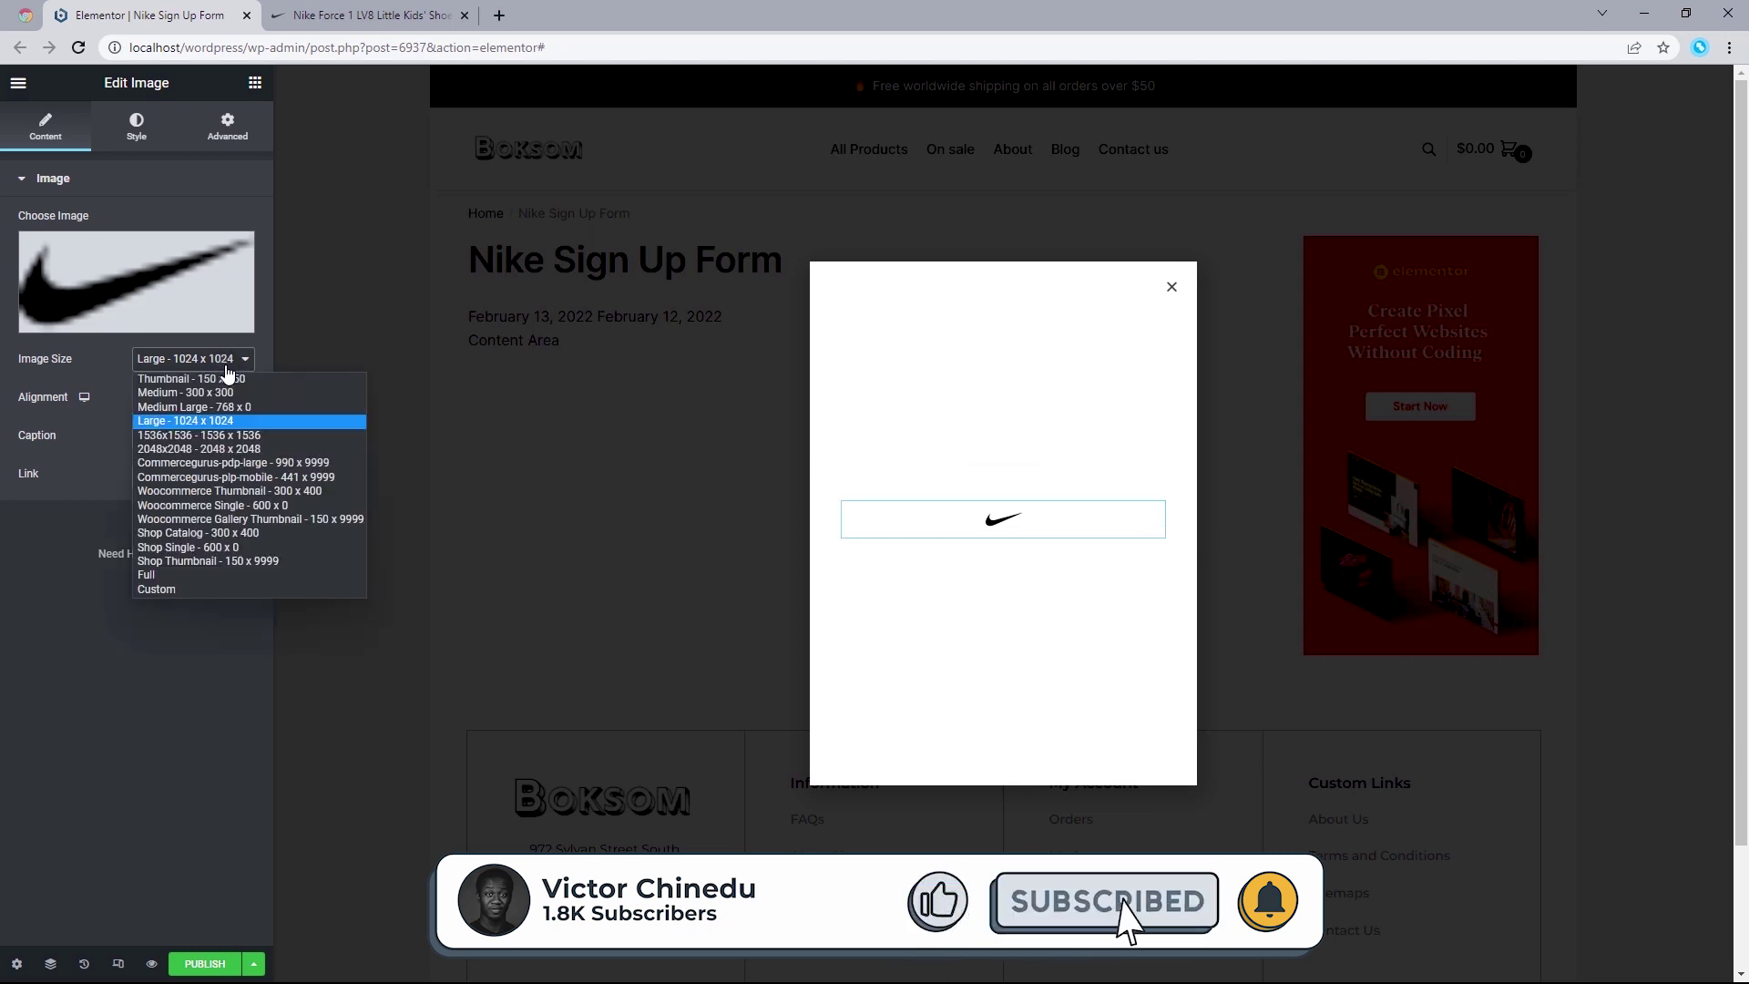
click(149, 575)
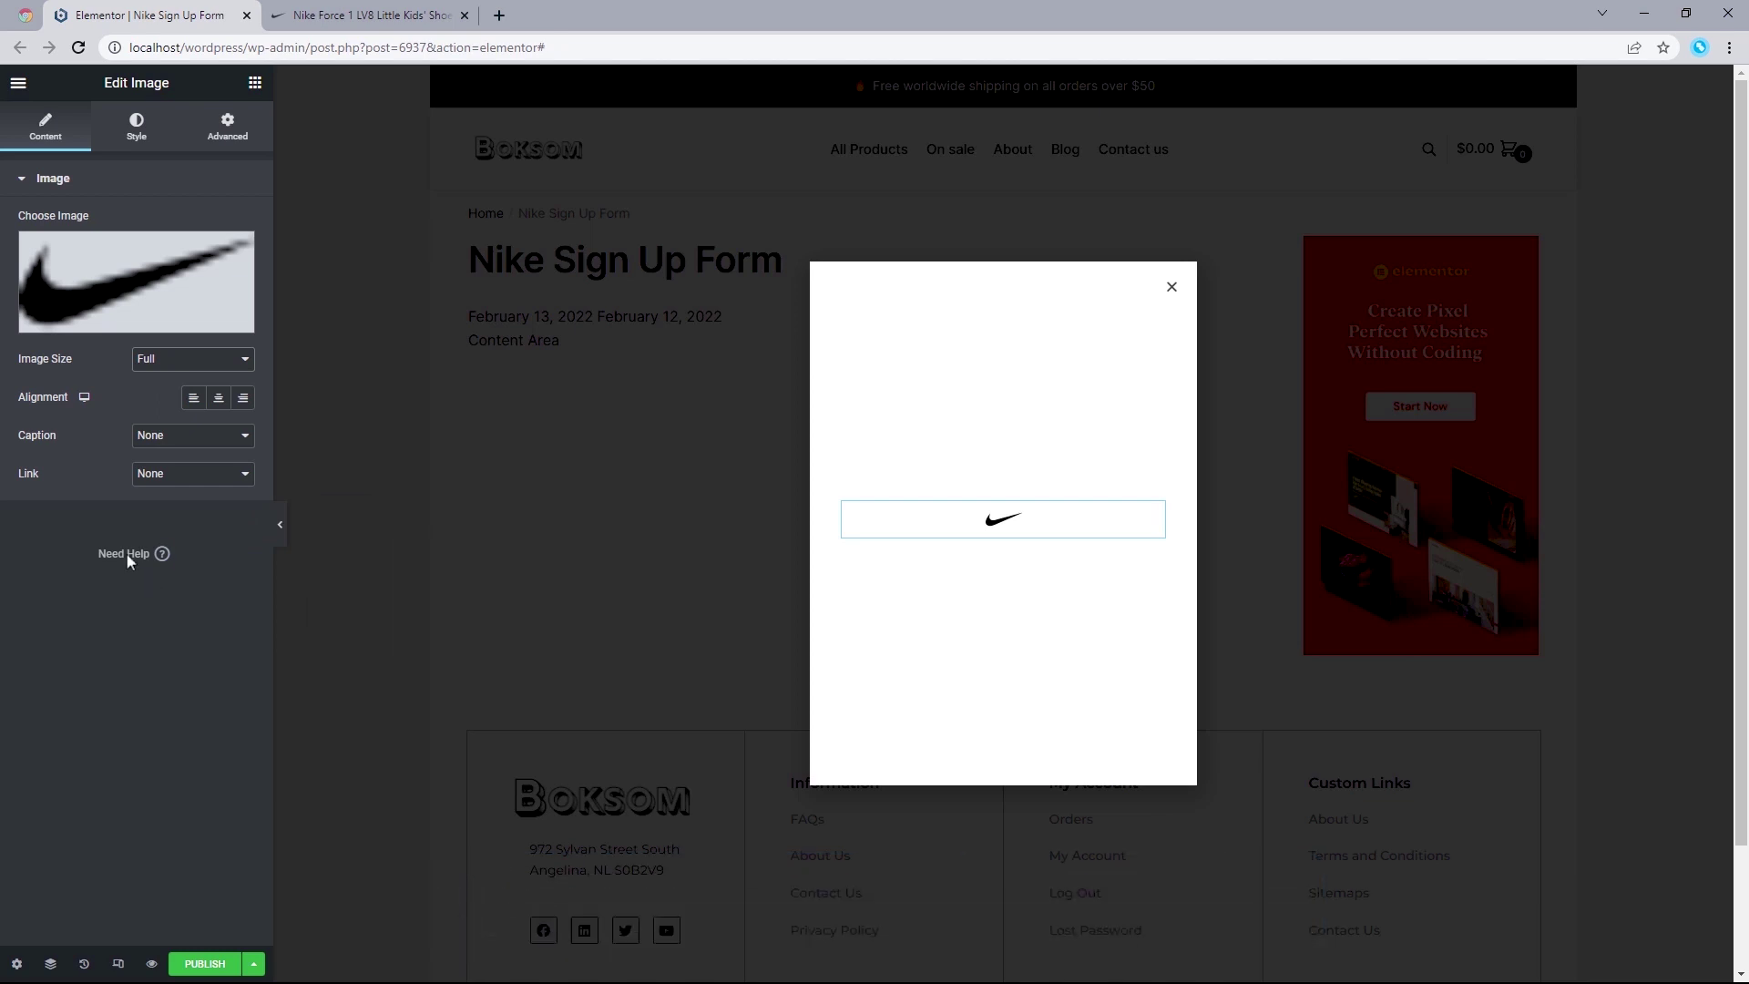
Step: Set the logo's link to None after trying Custom URL, then return to the widget list
click(149, 473)
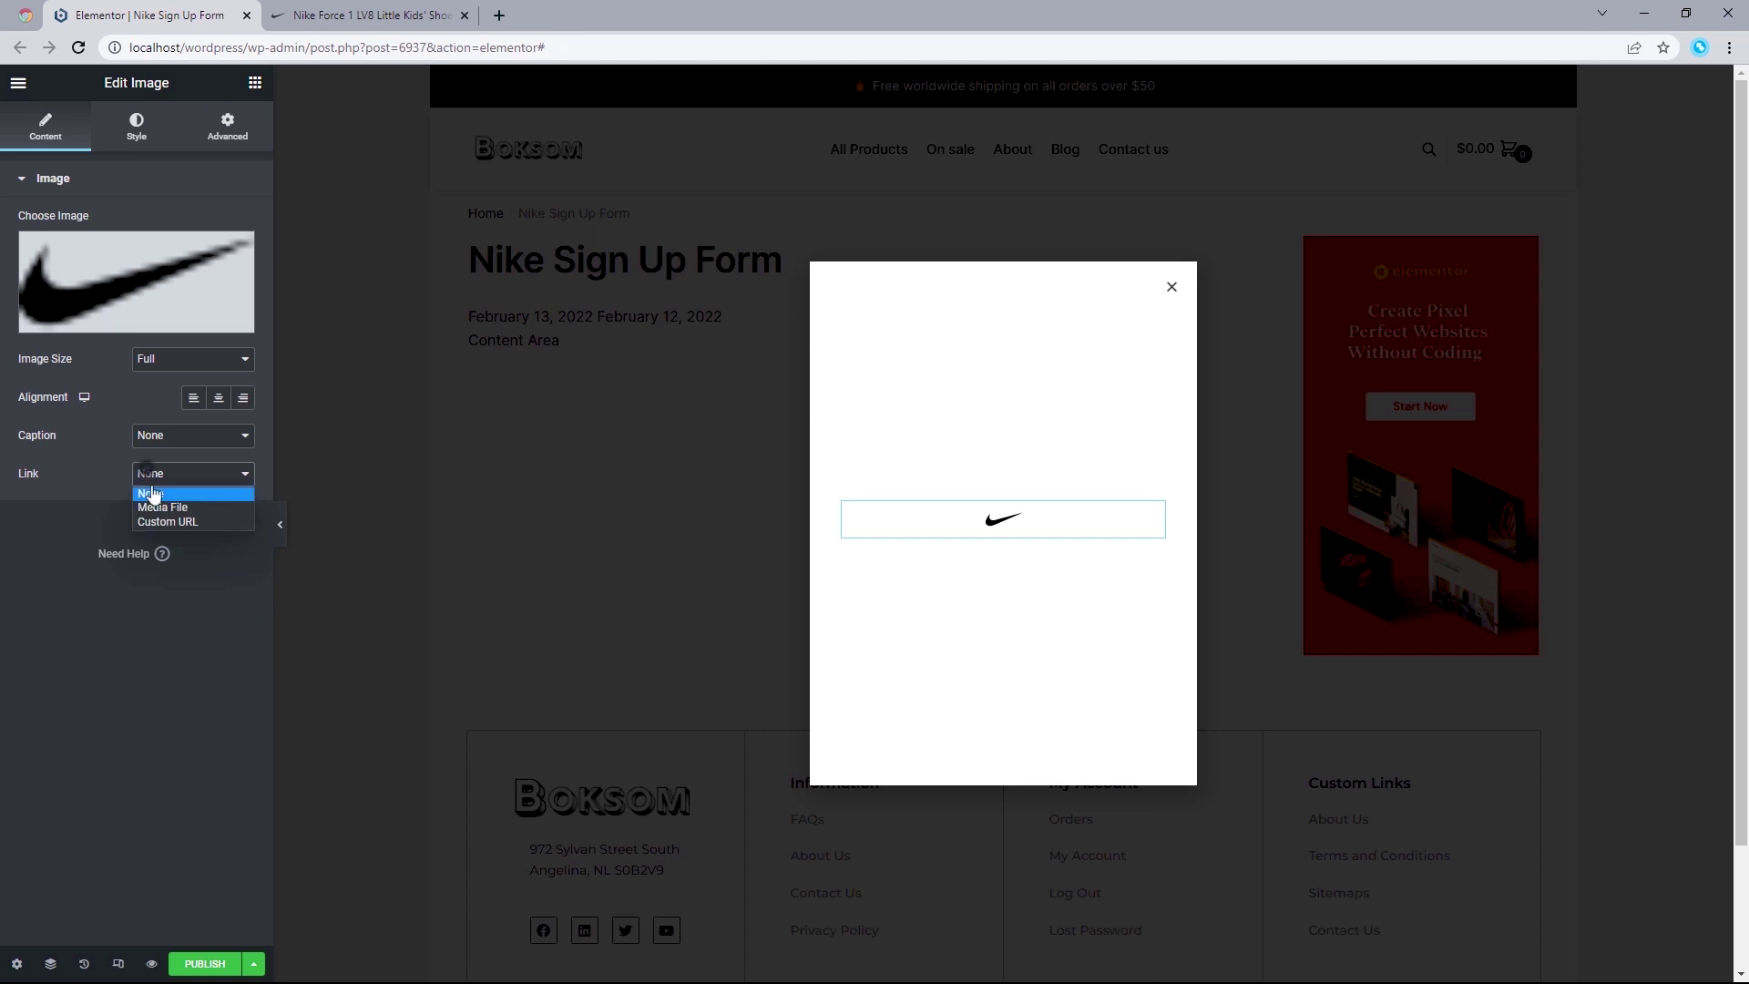
click(162, 521)
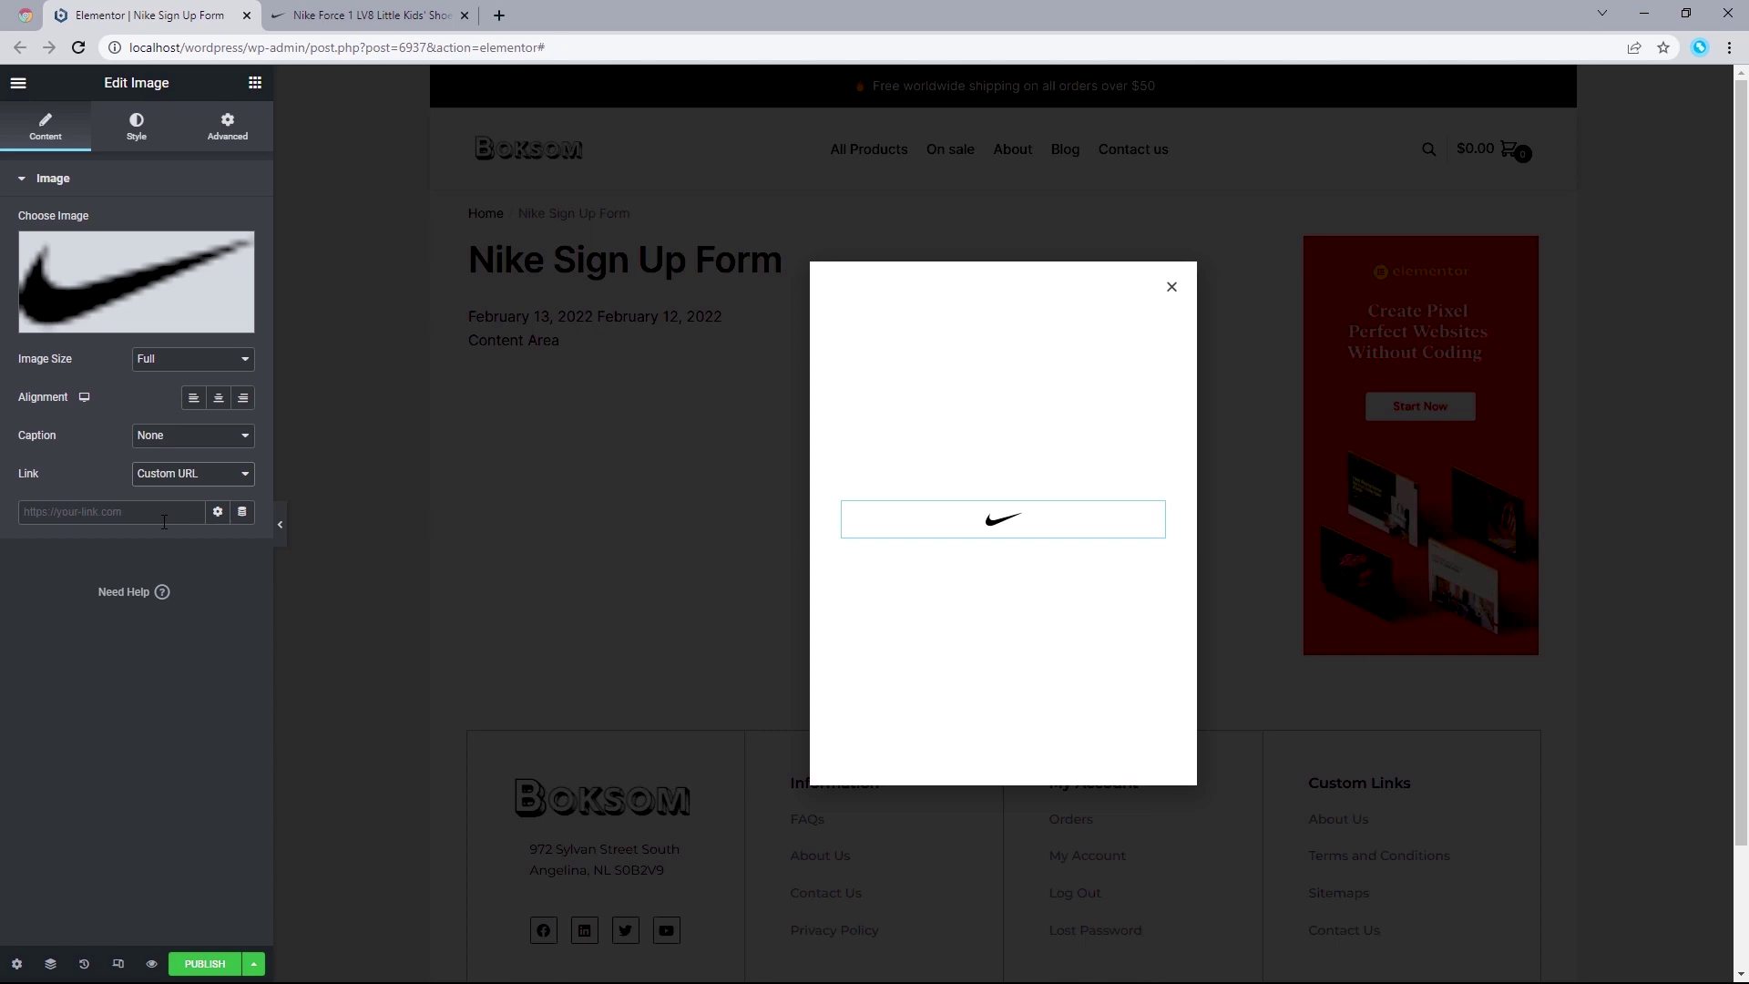
click(159, 474)
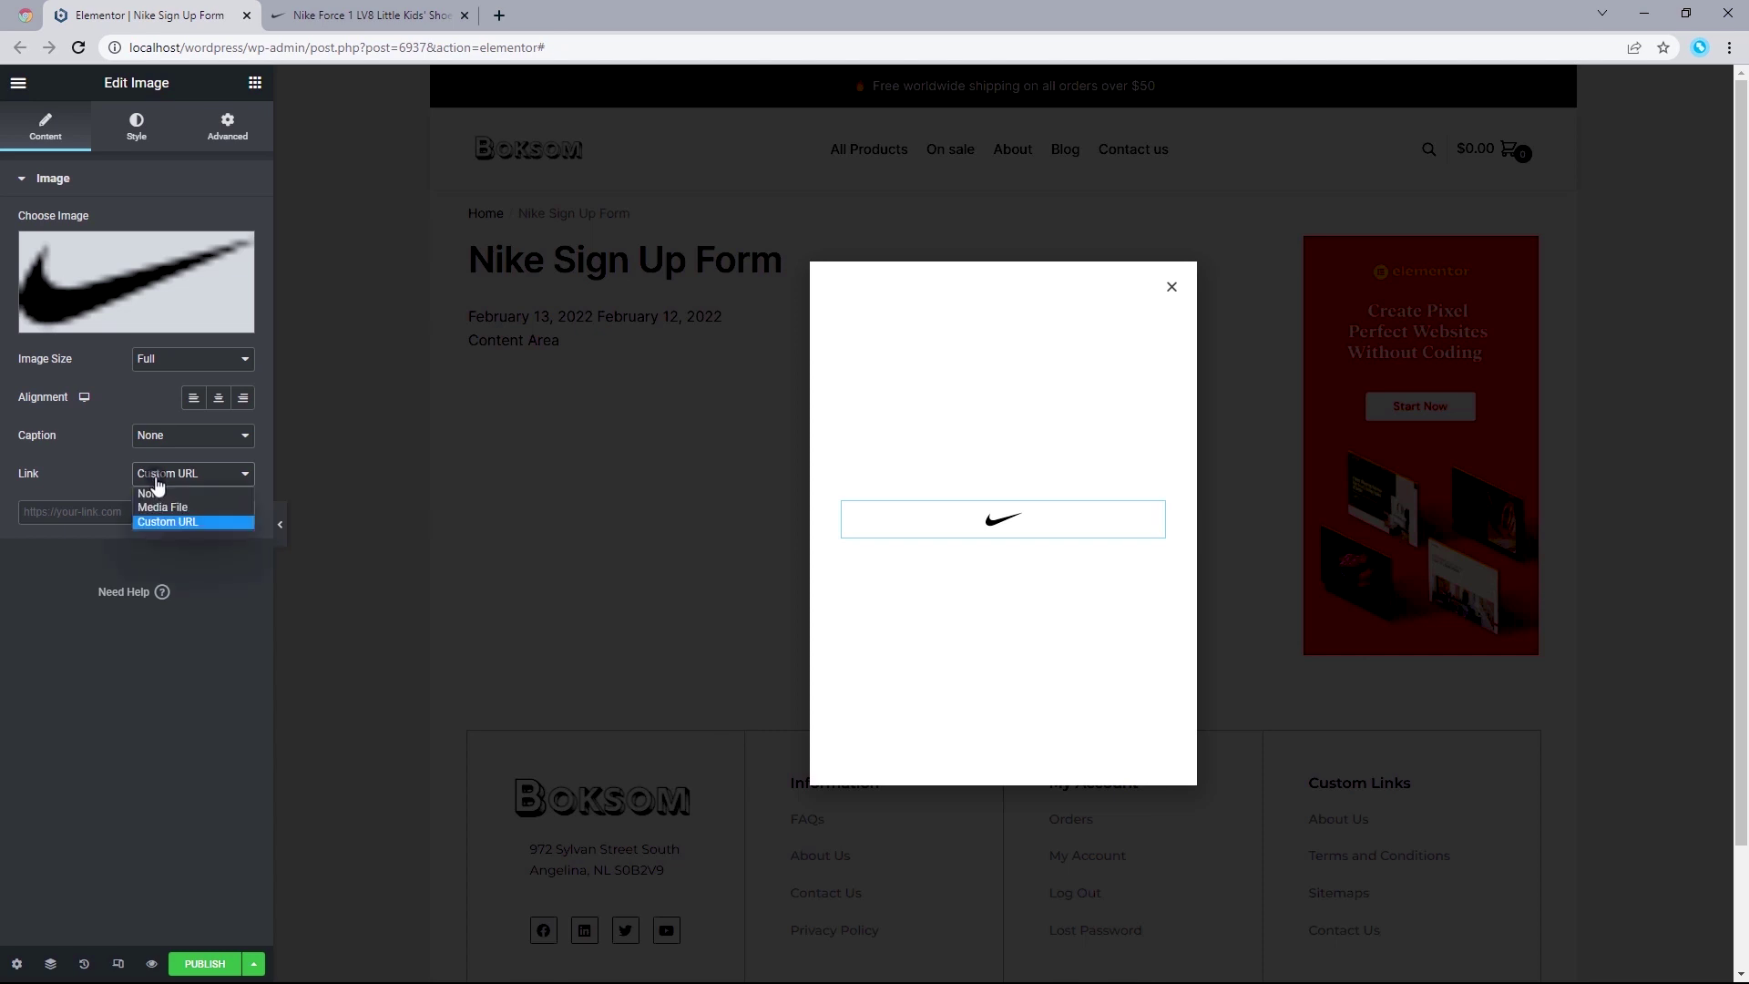
click(158, 494)
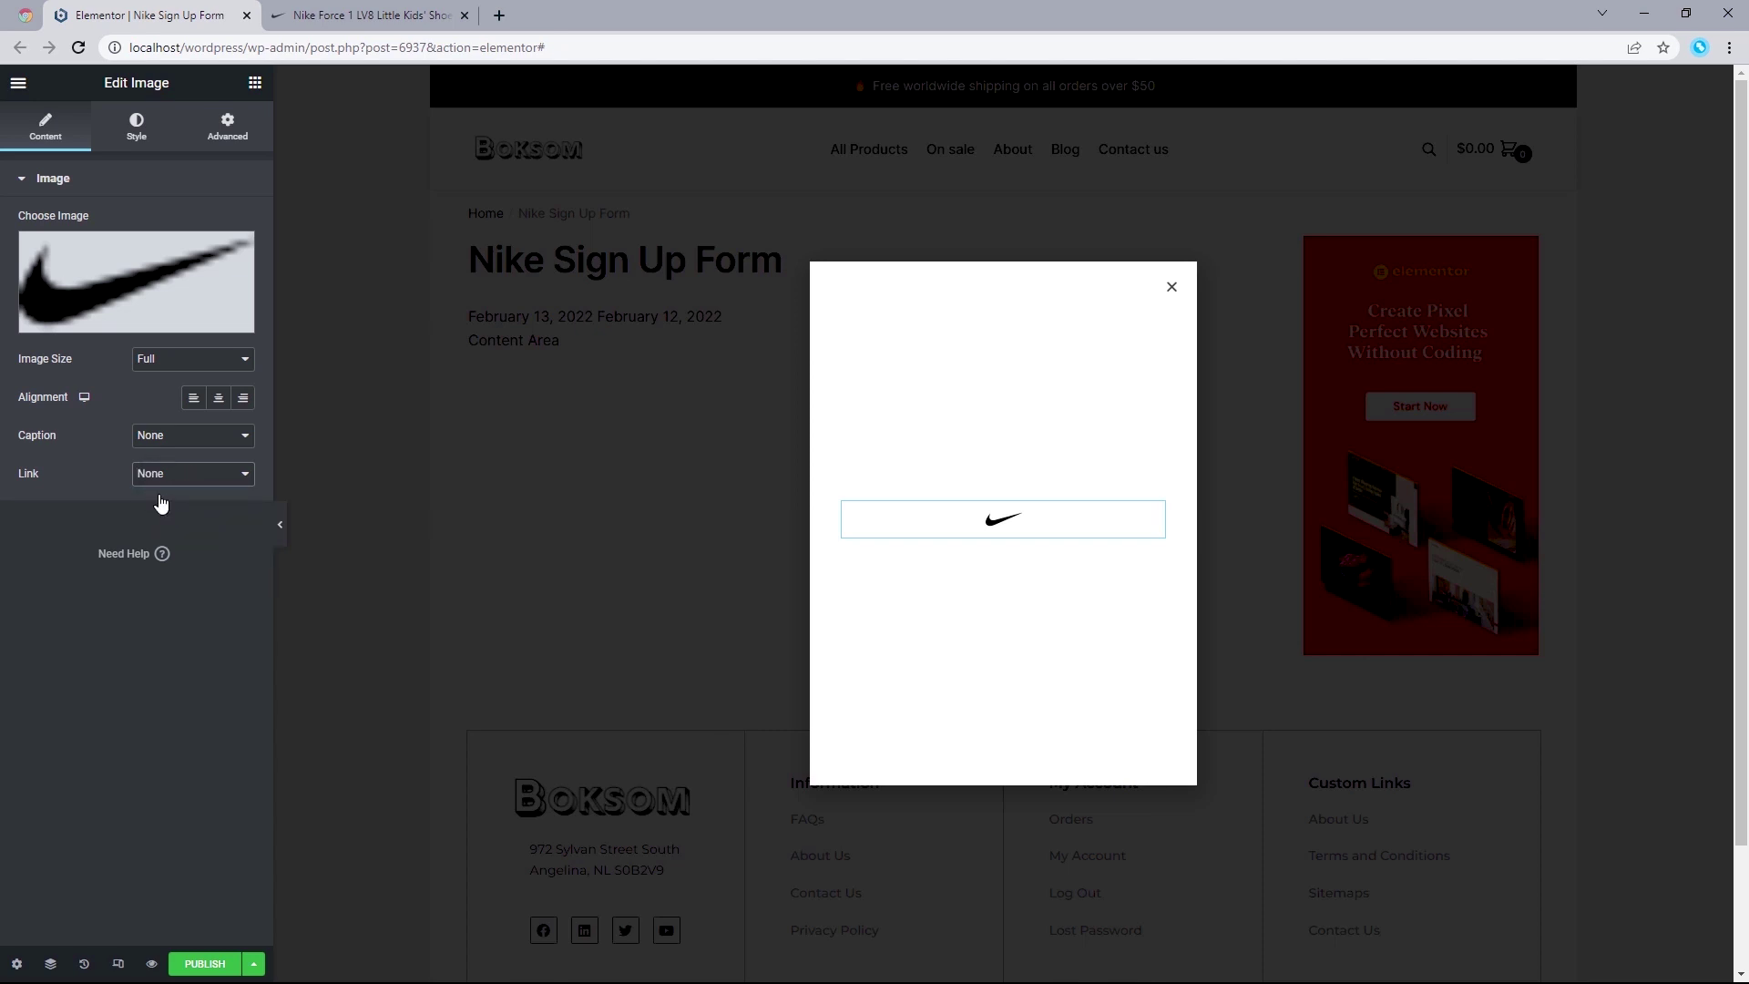
click(118, 137)
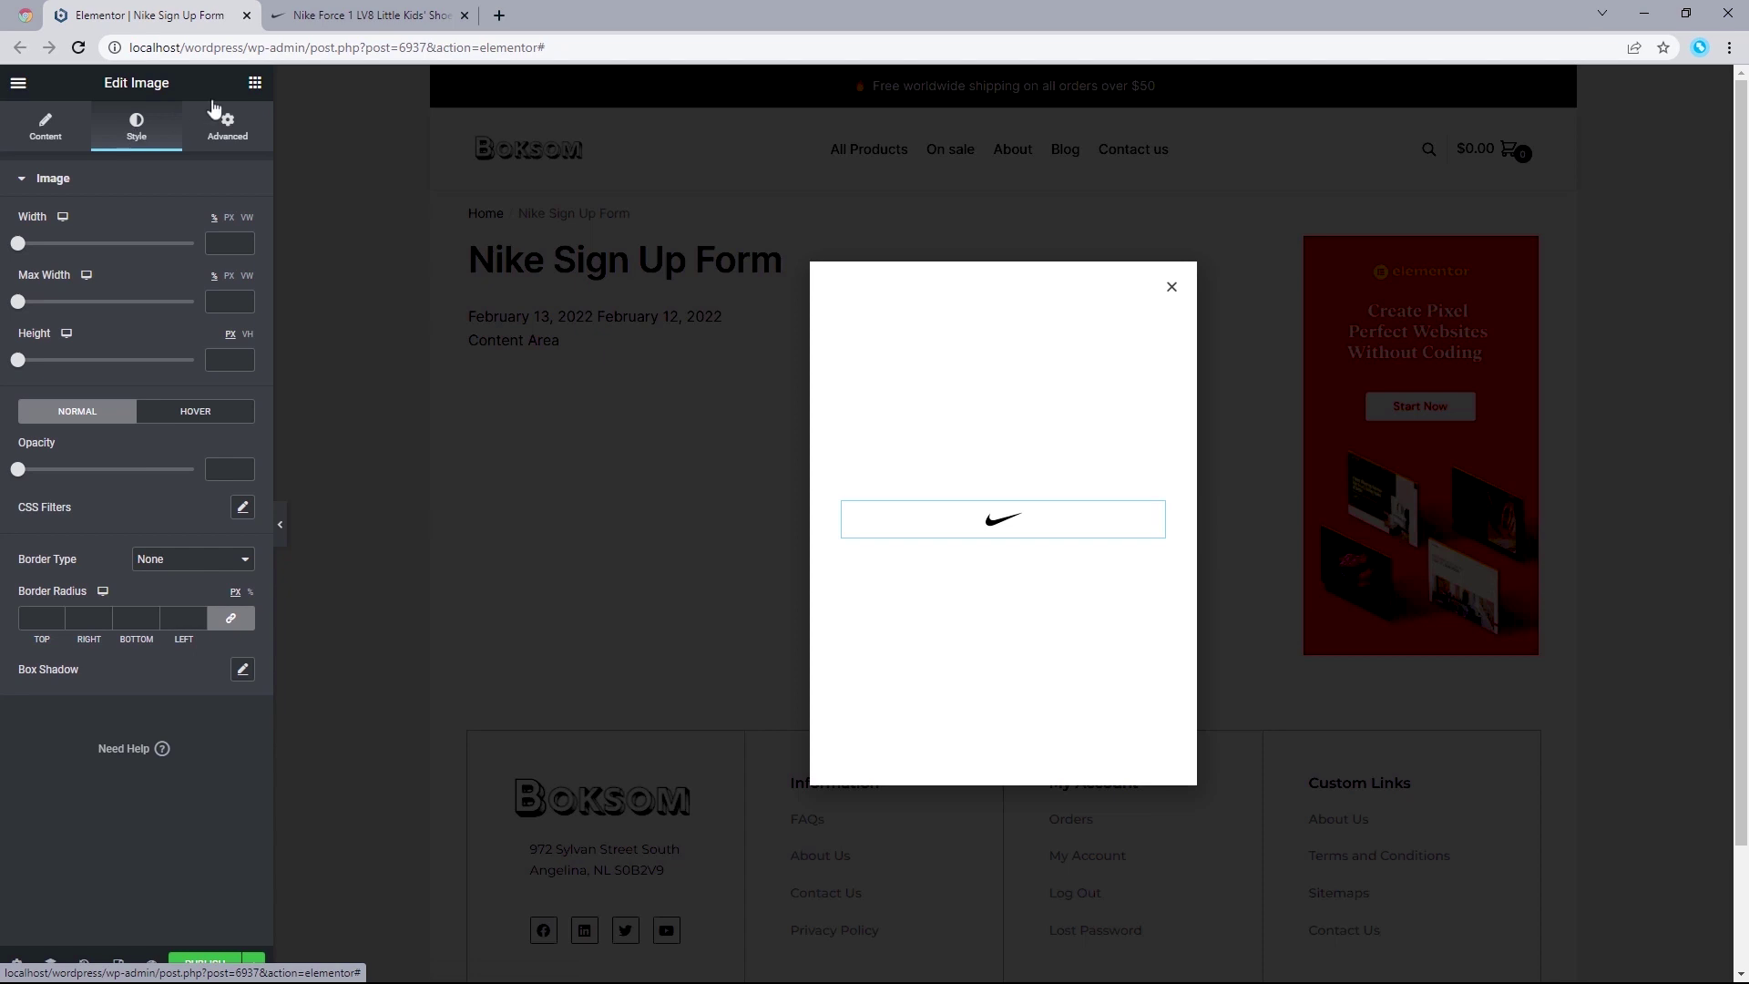
click(255, 84)
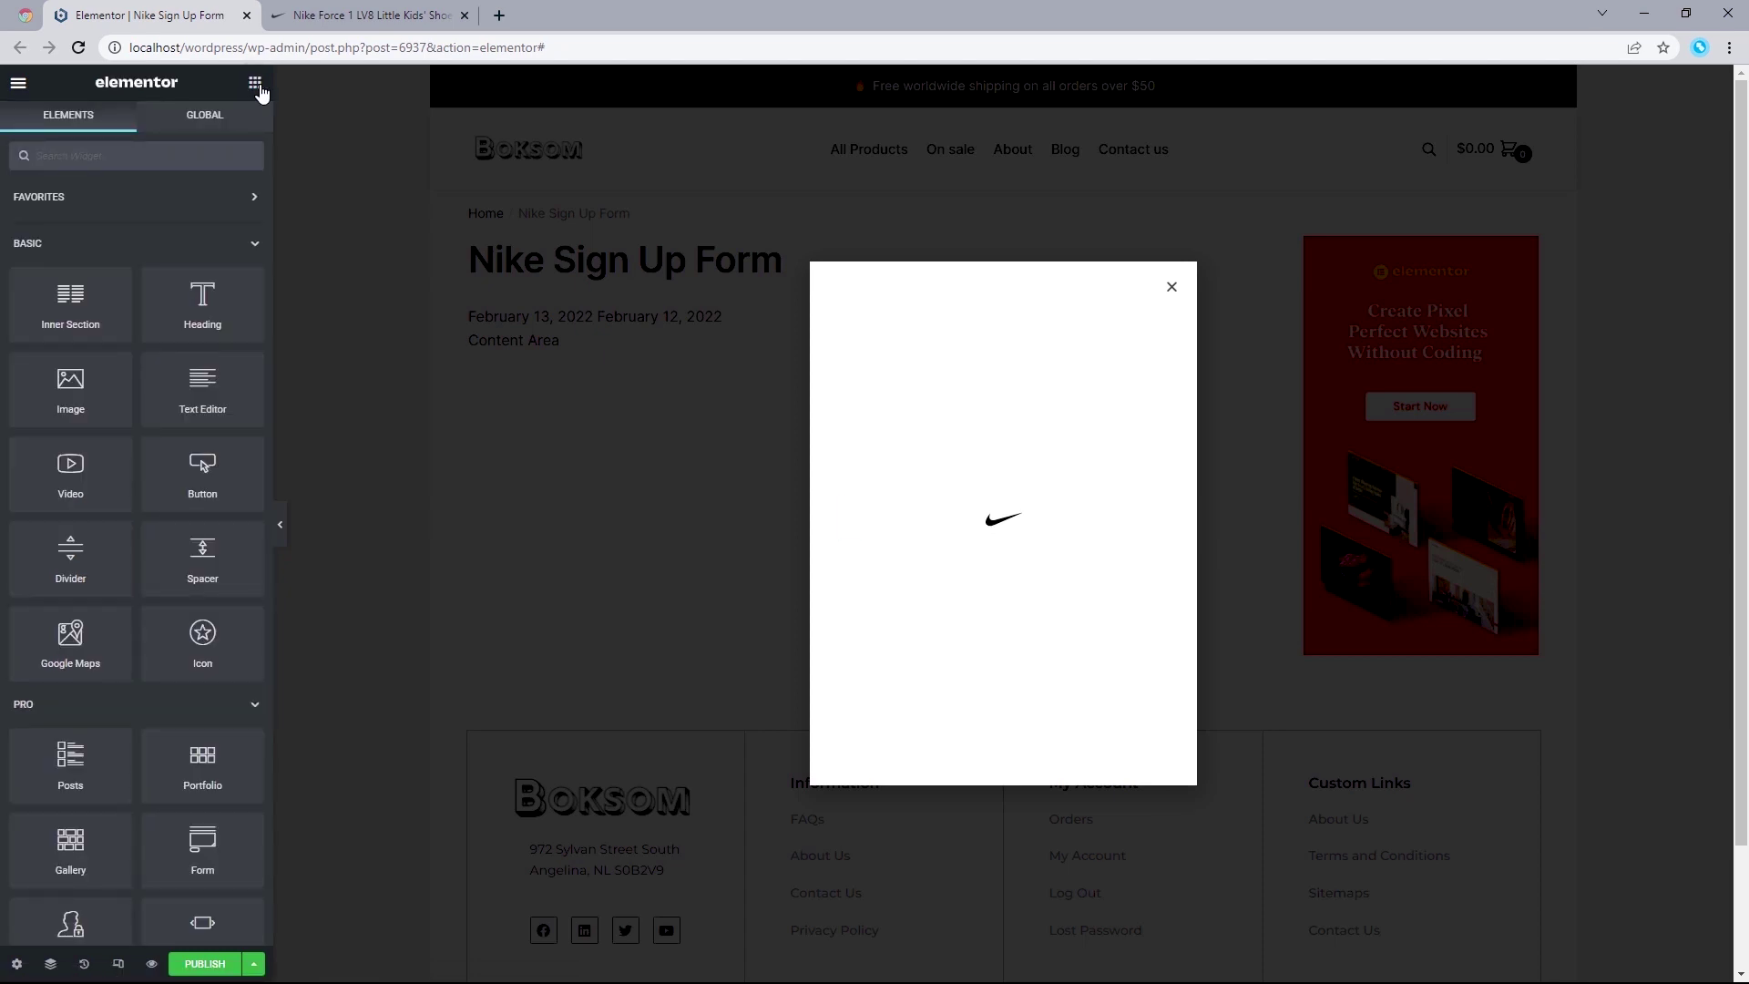
Step: Add a Heading below the logo reading 'BE THE FIRST TO KNOW', centre-aligned
drag(202, 301, 990, 529)
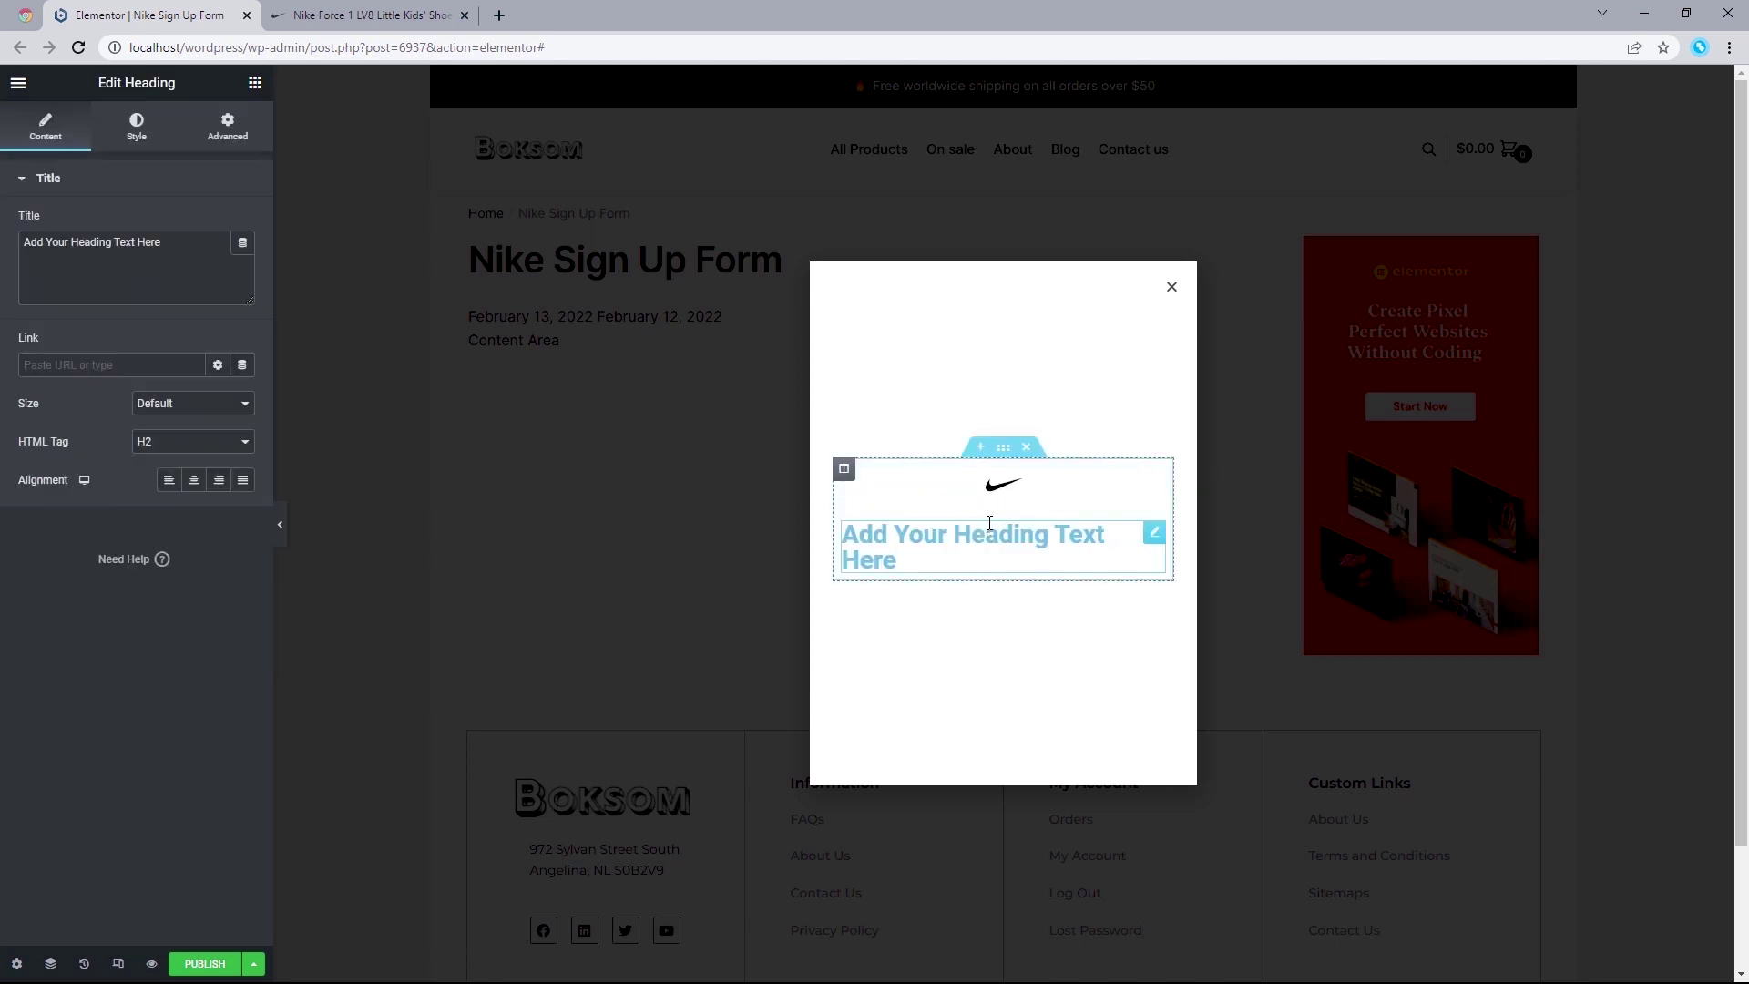
triple_click(195, 264)
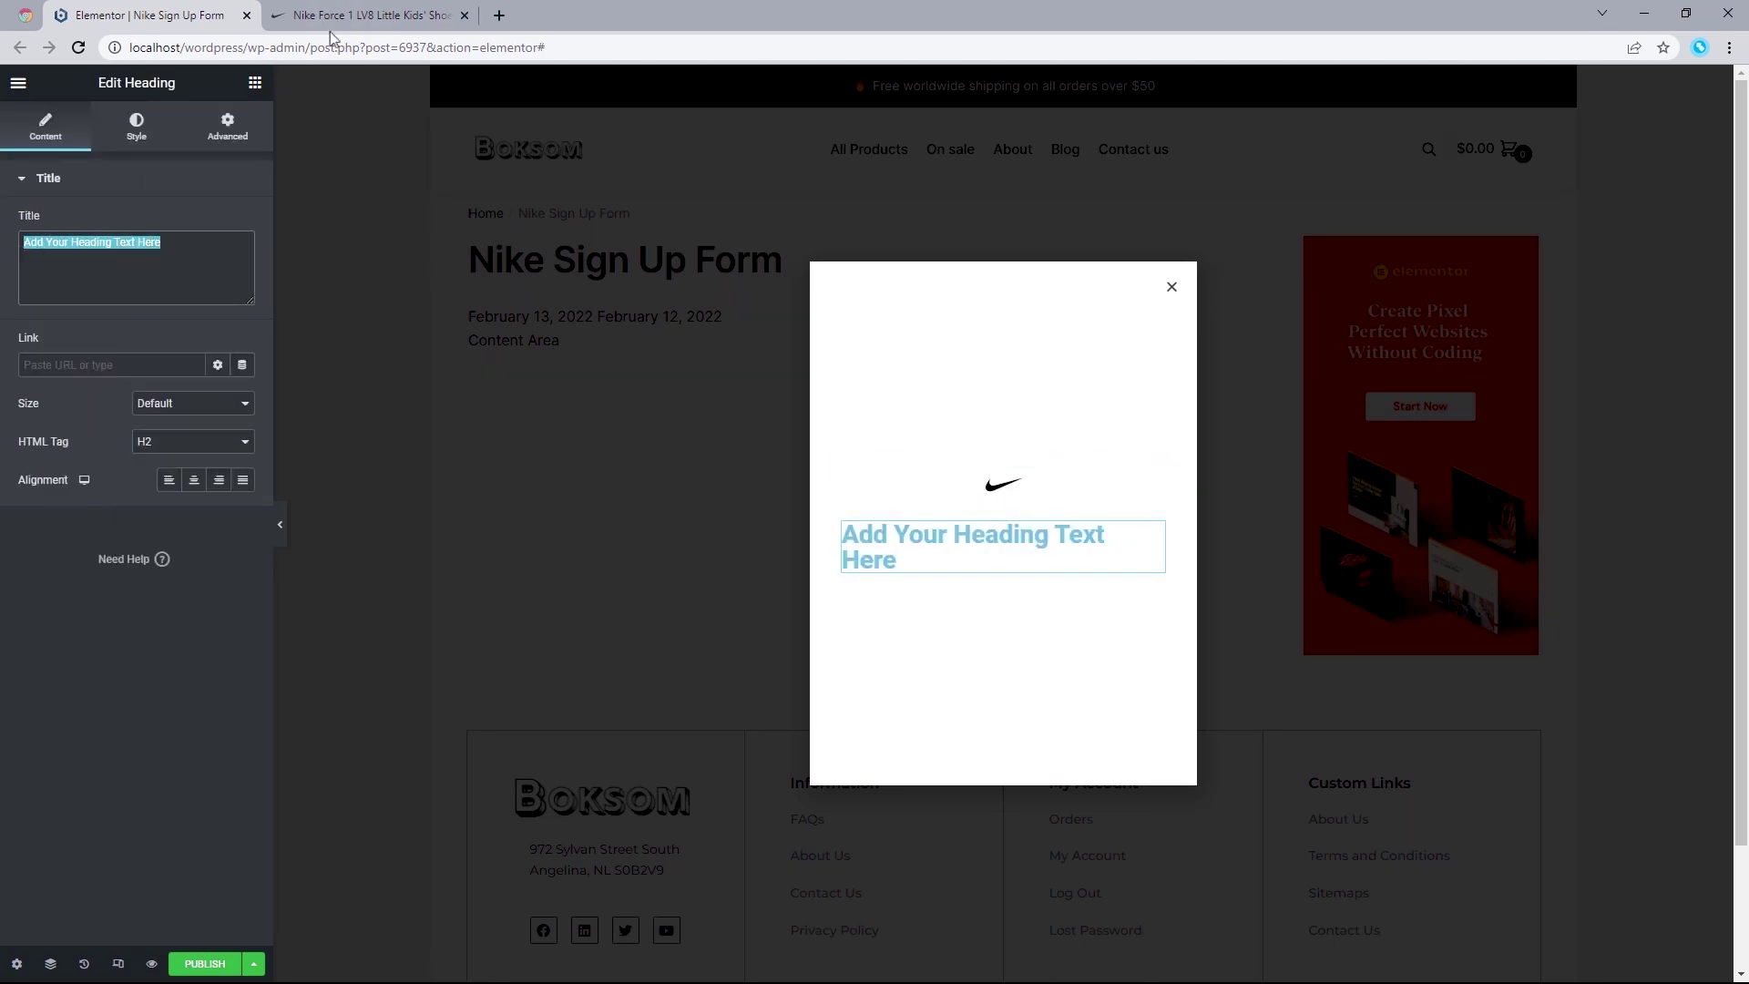
click(367, 15)
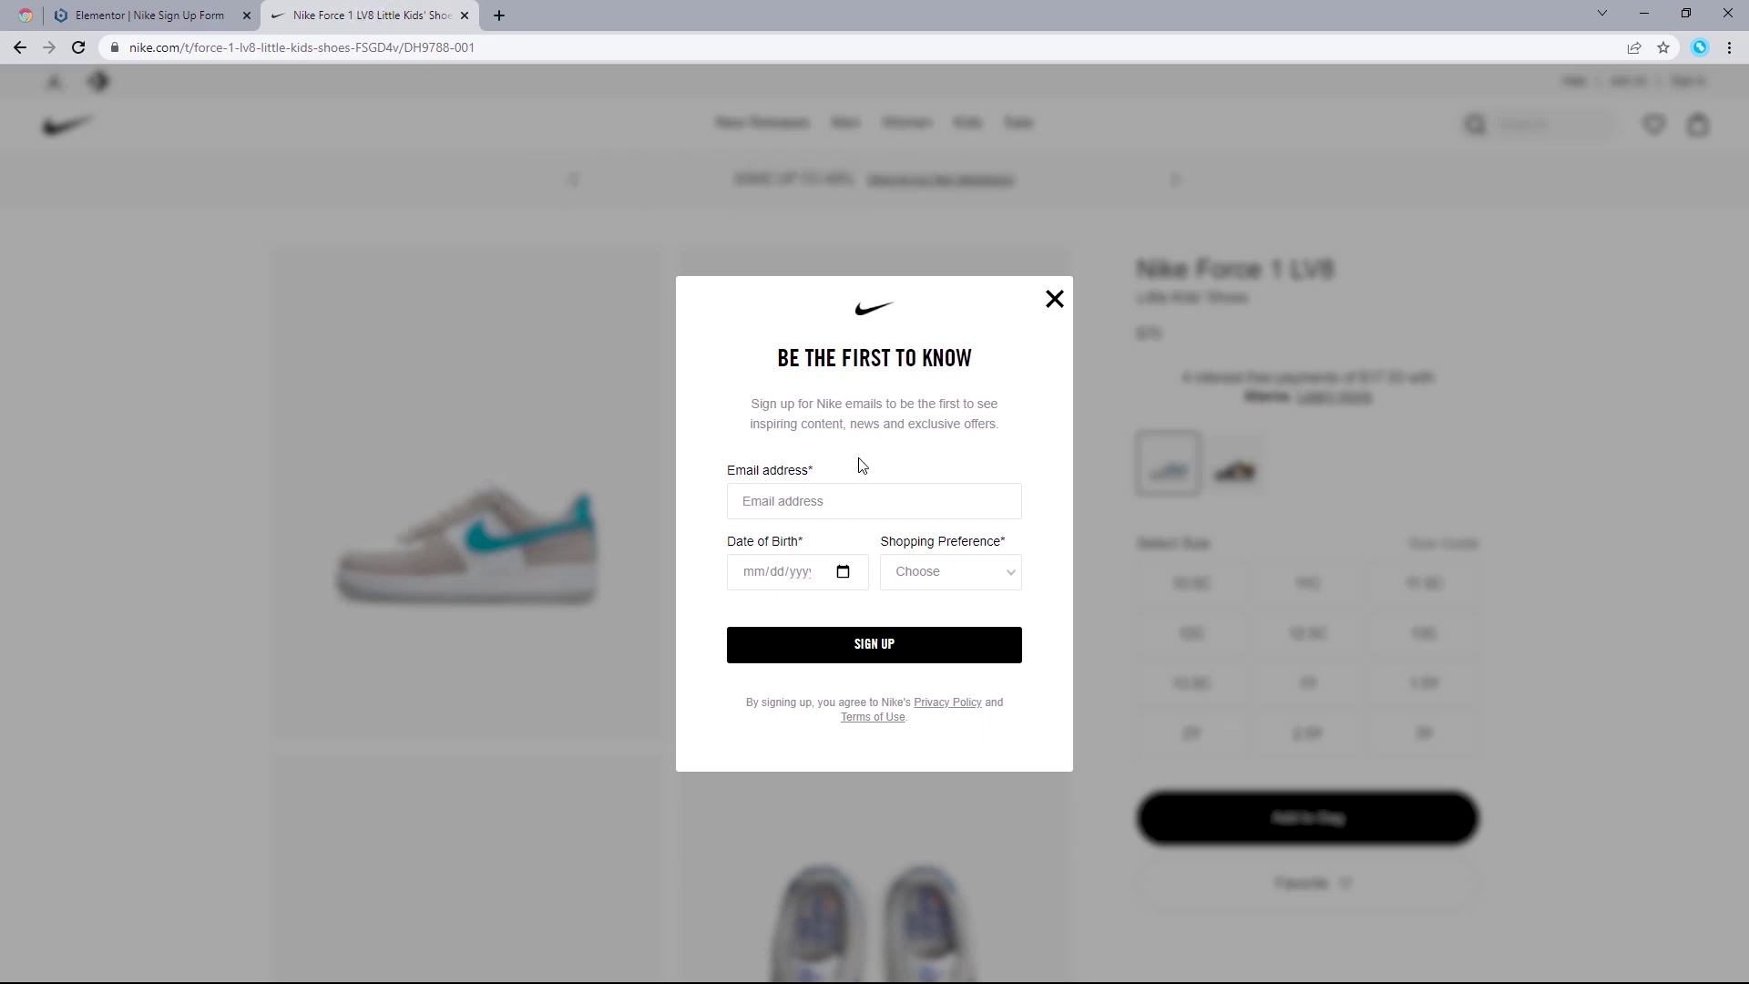
click(190, 7)
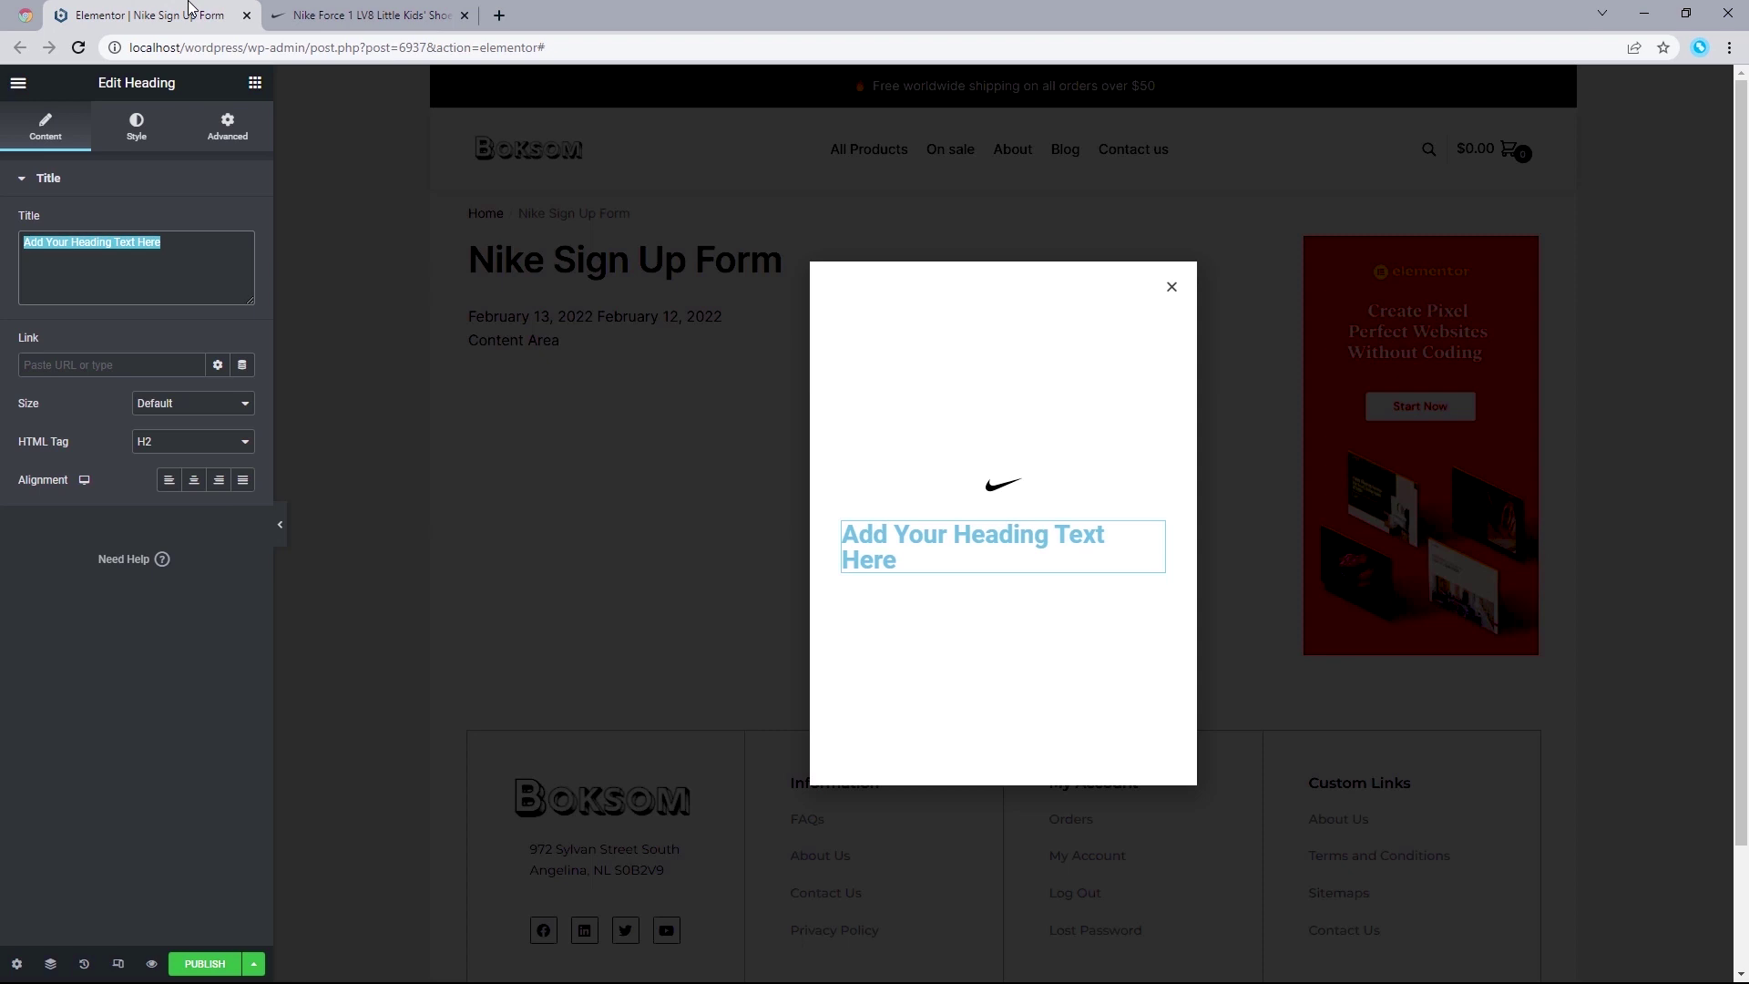
text(BE)
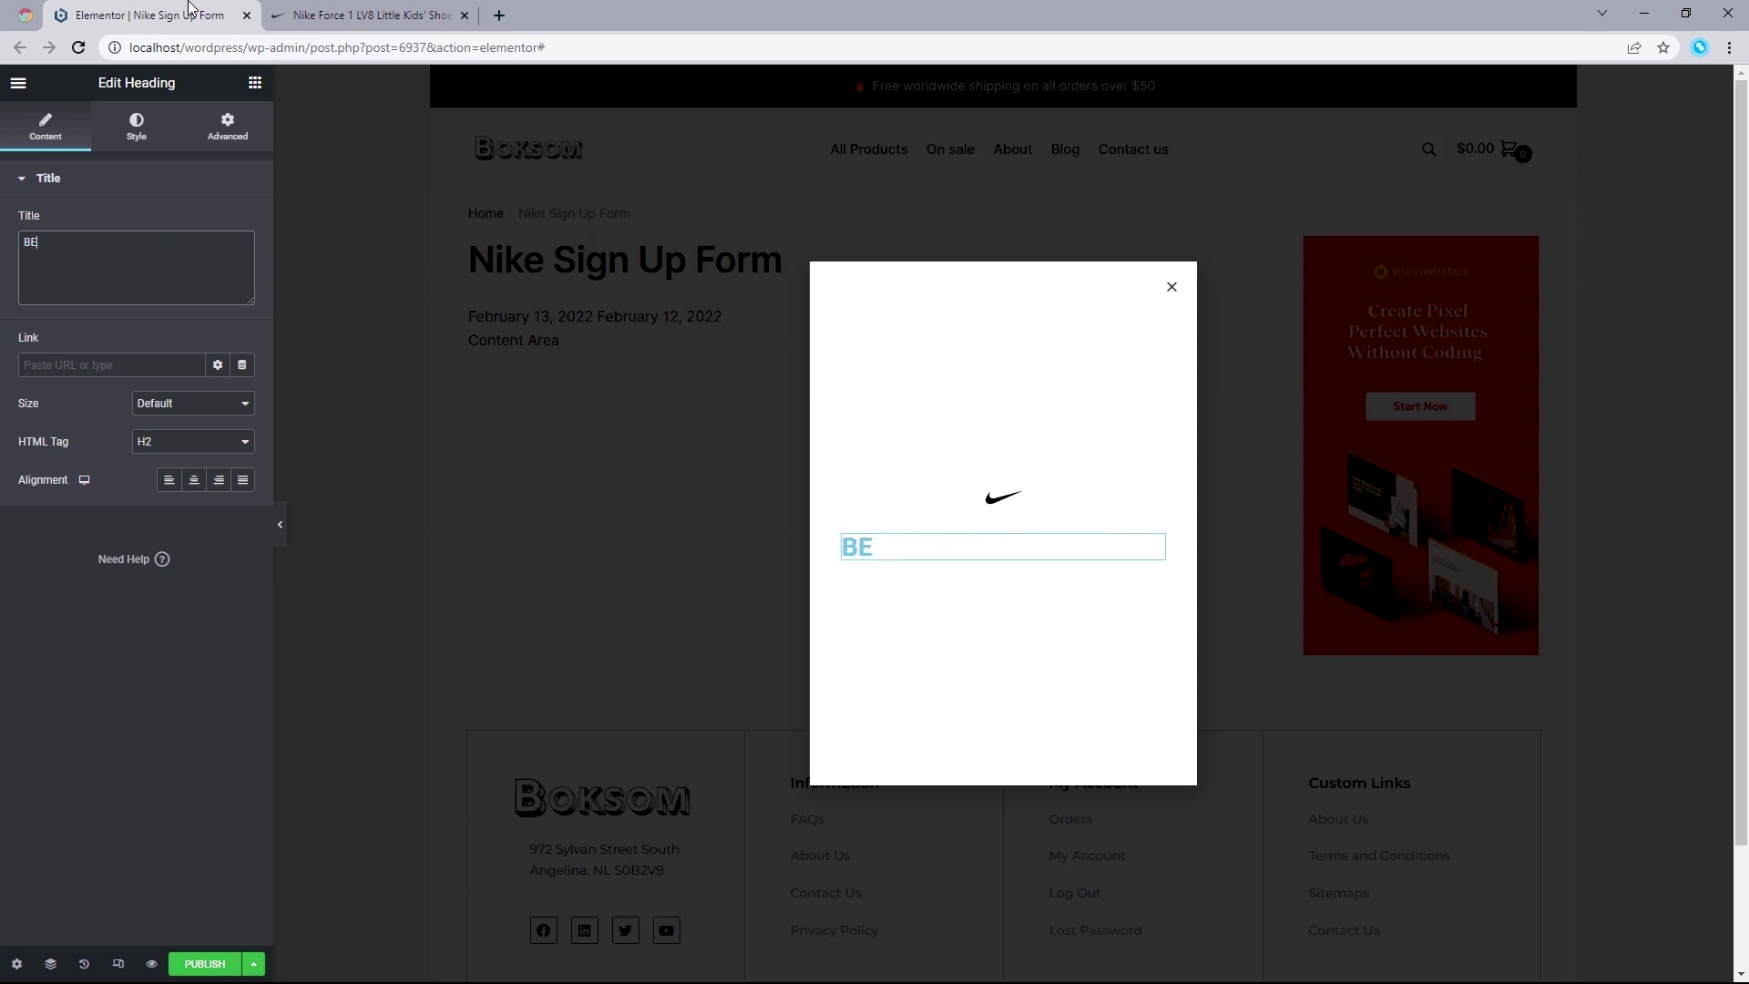
text( THE FIRST TO KNOW)
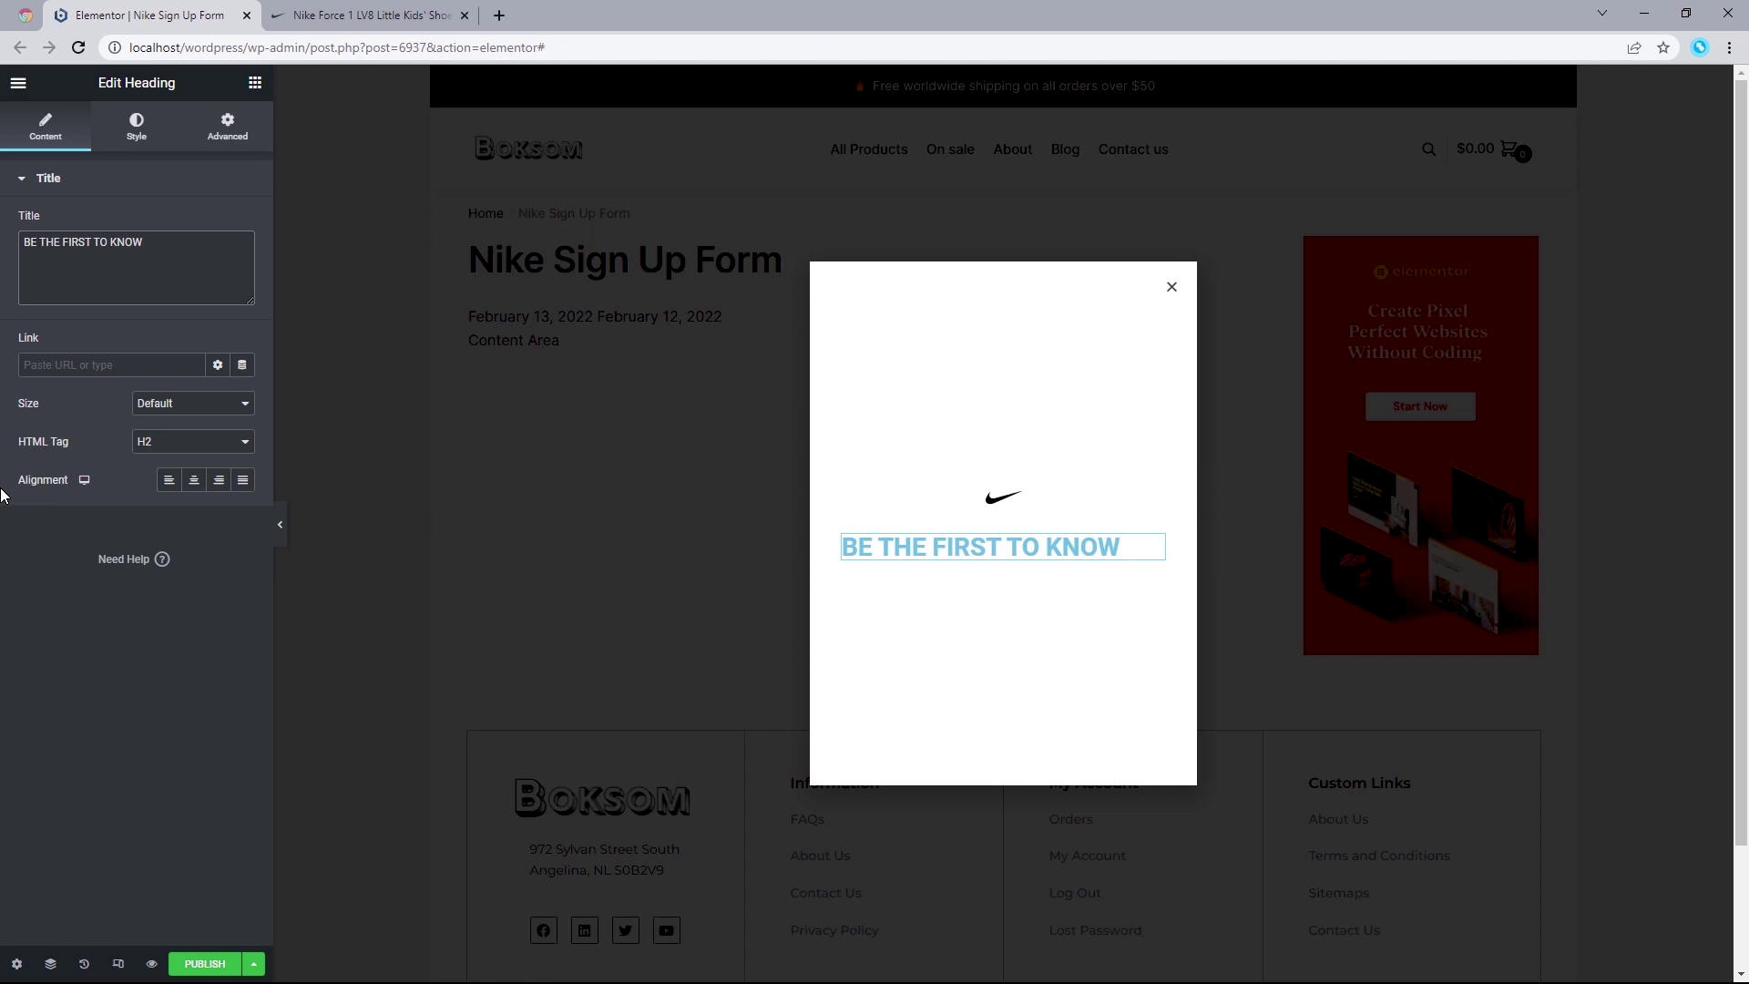
click(194, 483)
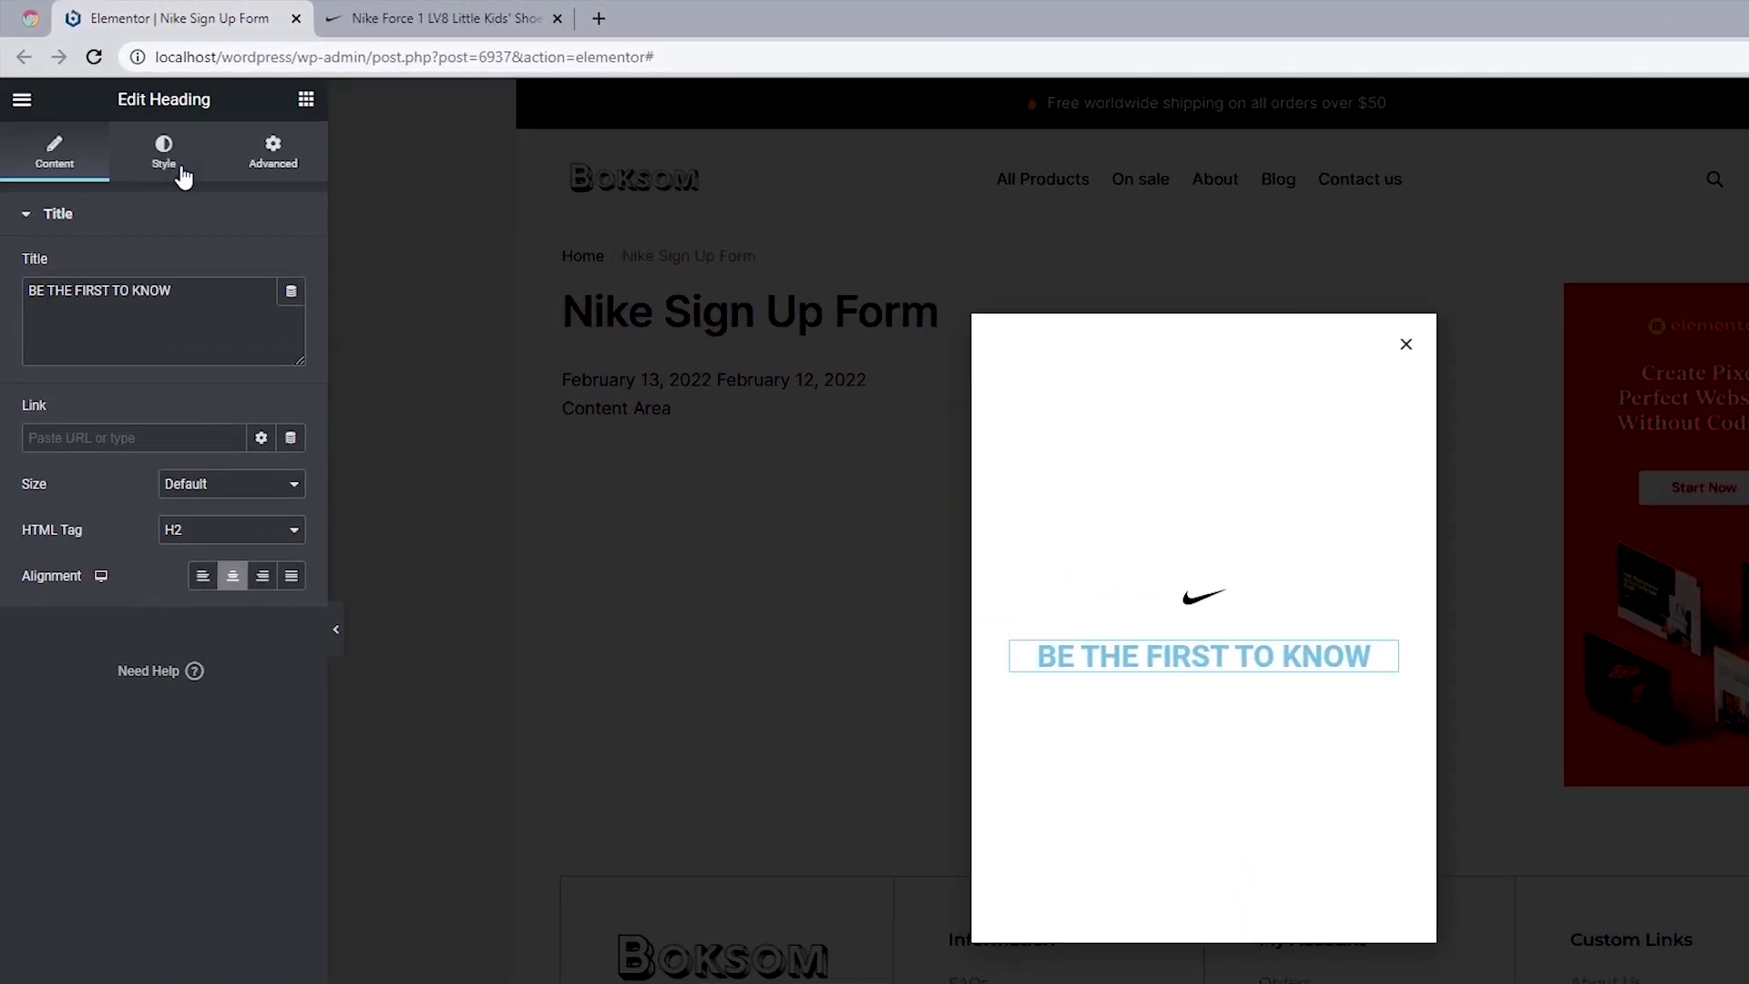
Step: Make the heading's text colour black
click(182, 176)
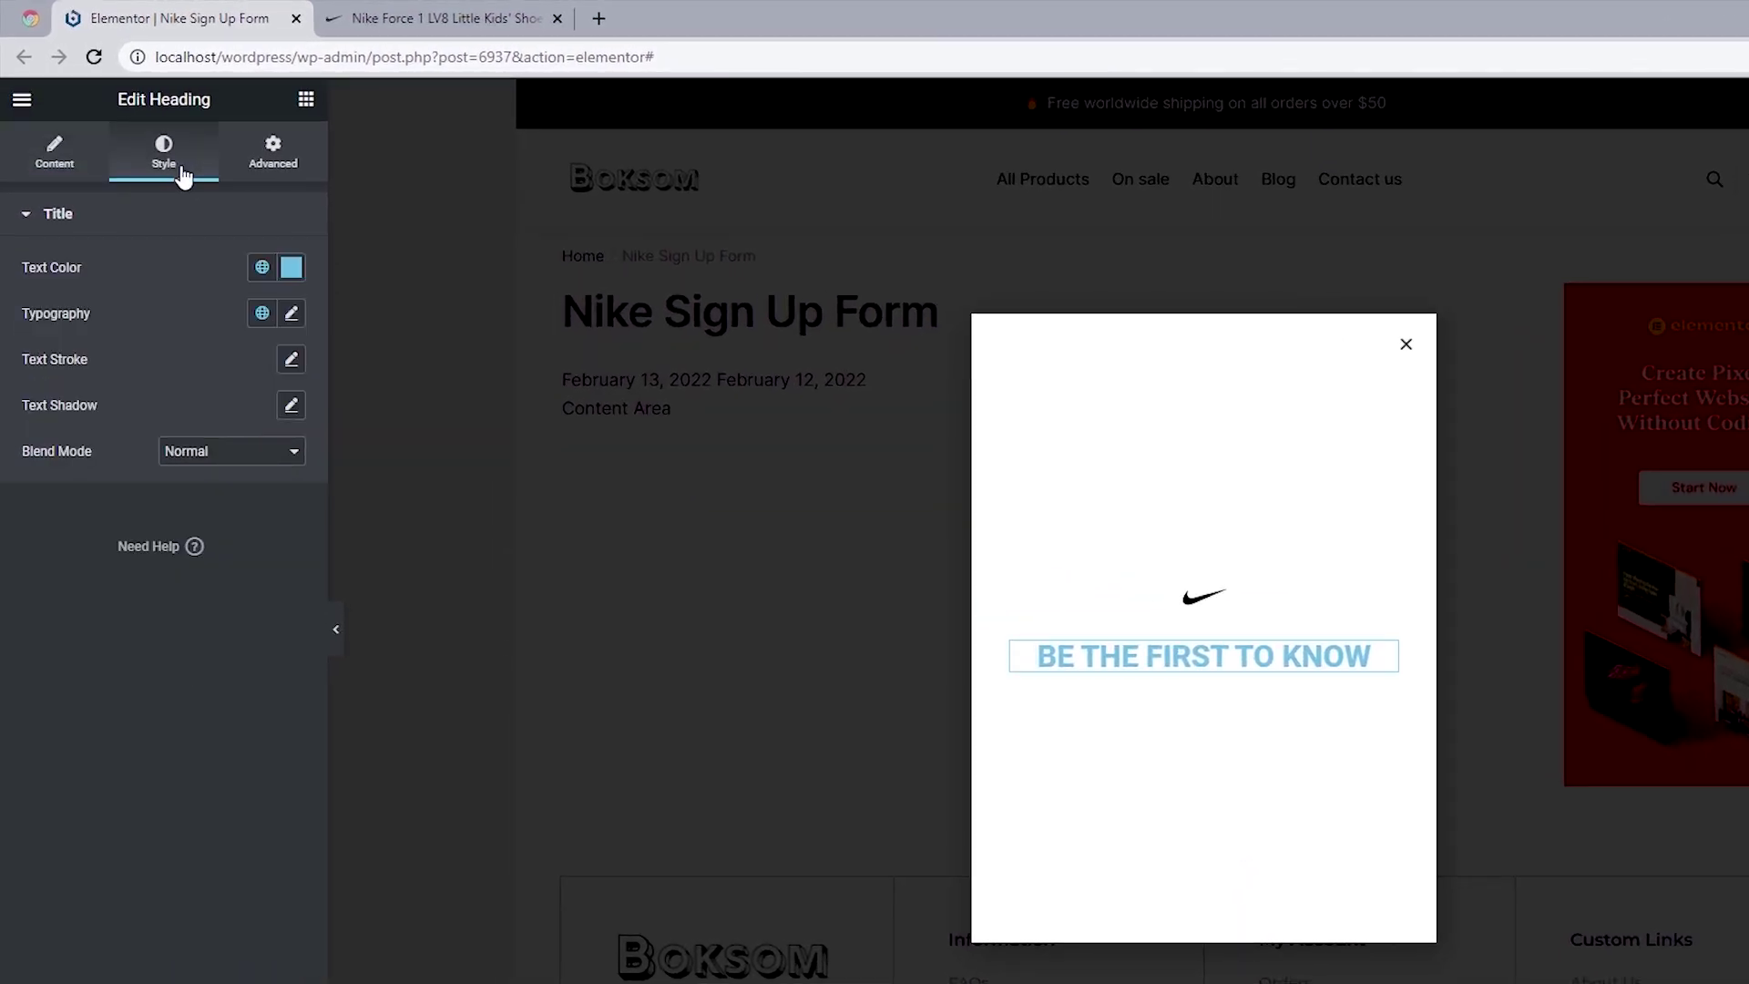
click(290, 268)
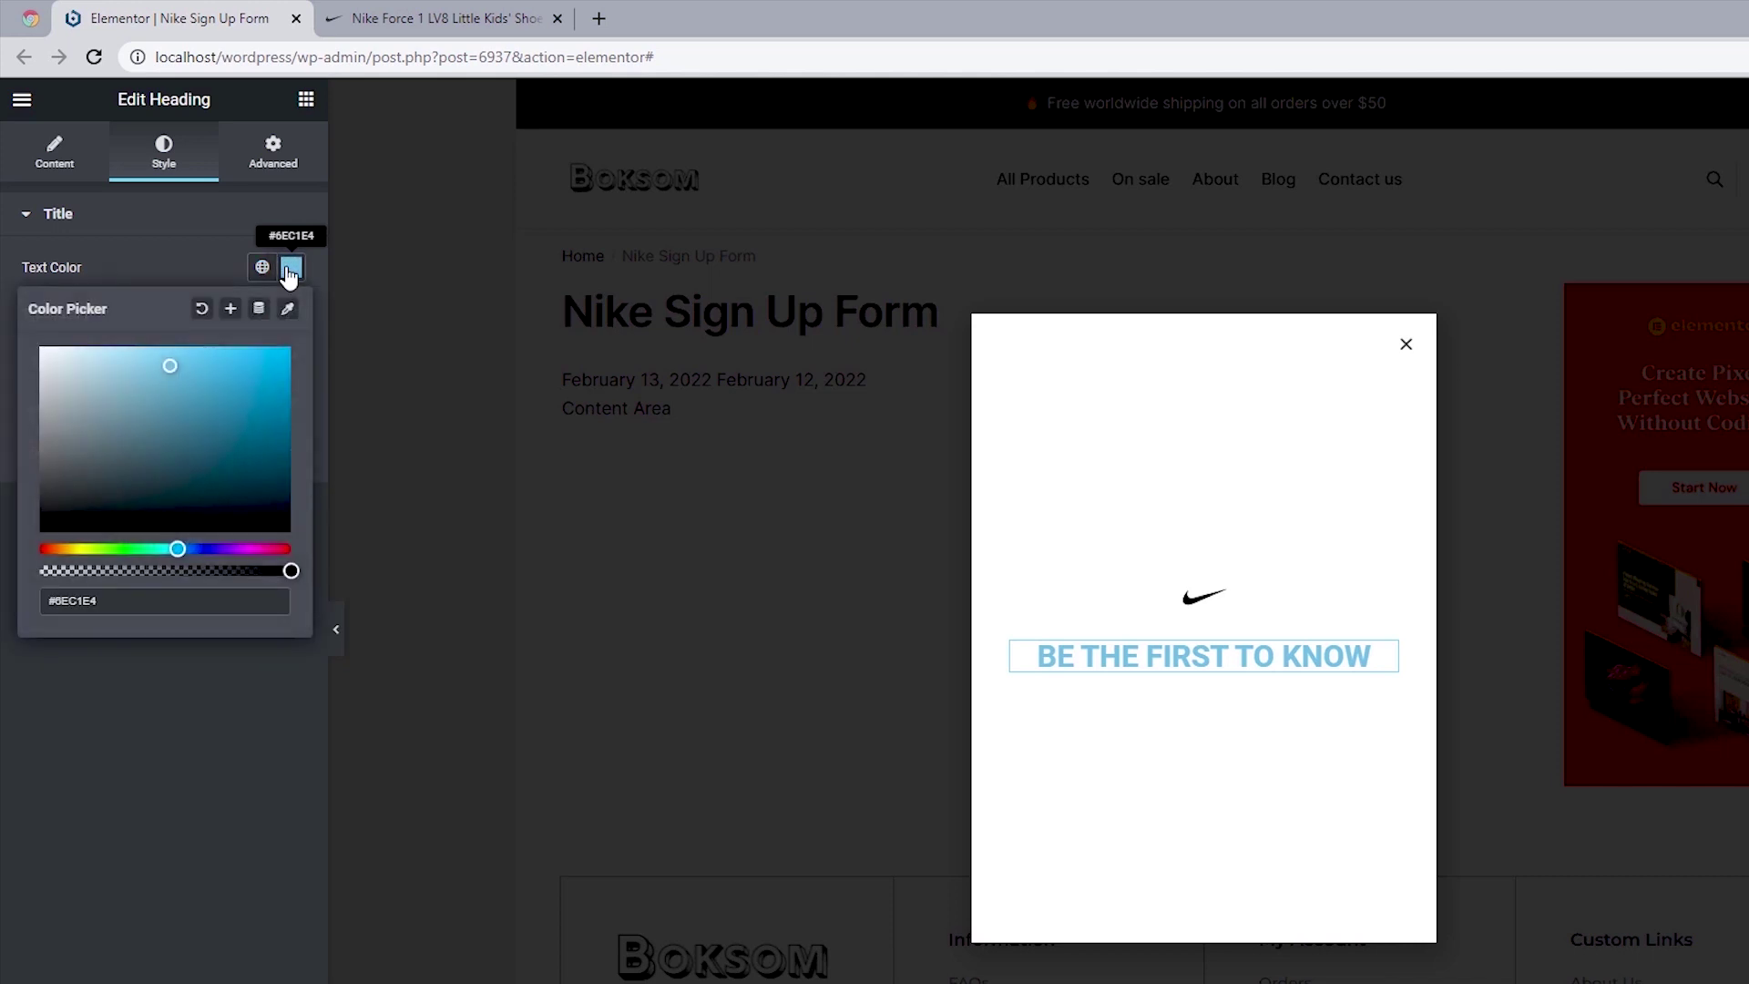
drag(169, 366, 25, 576)
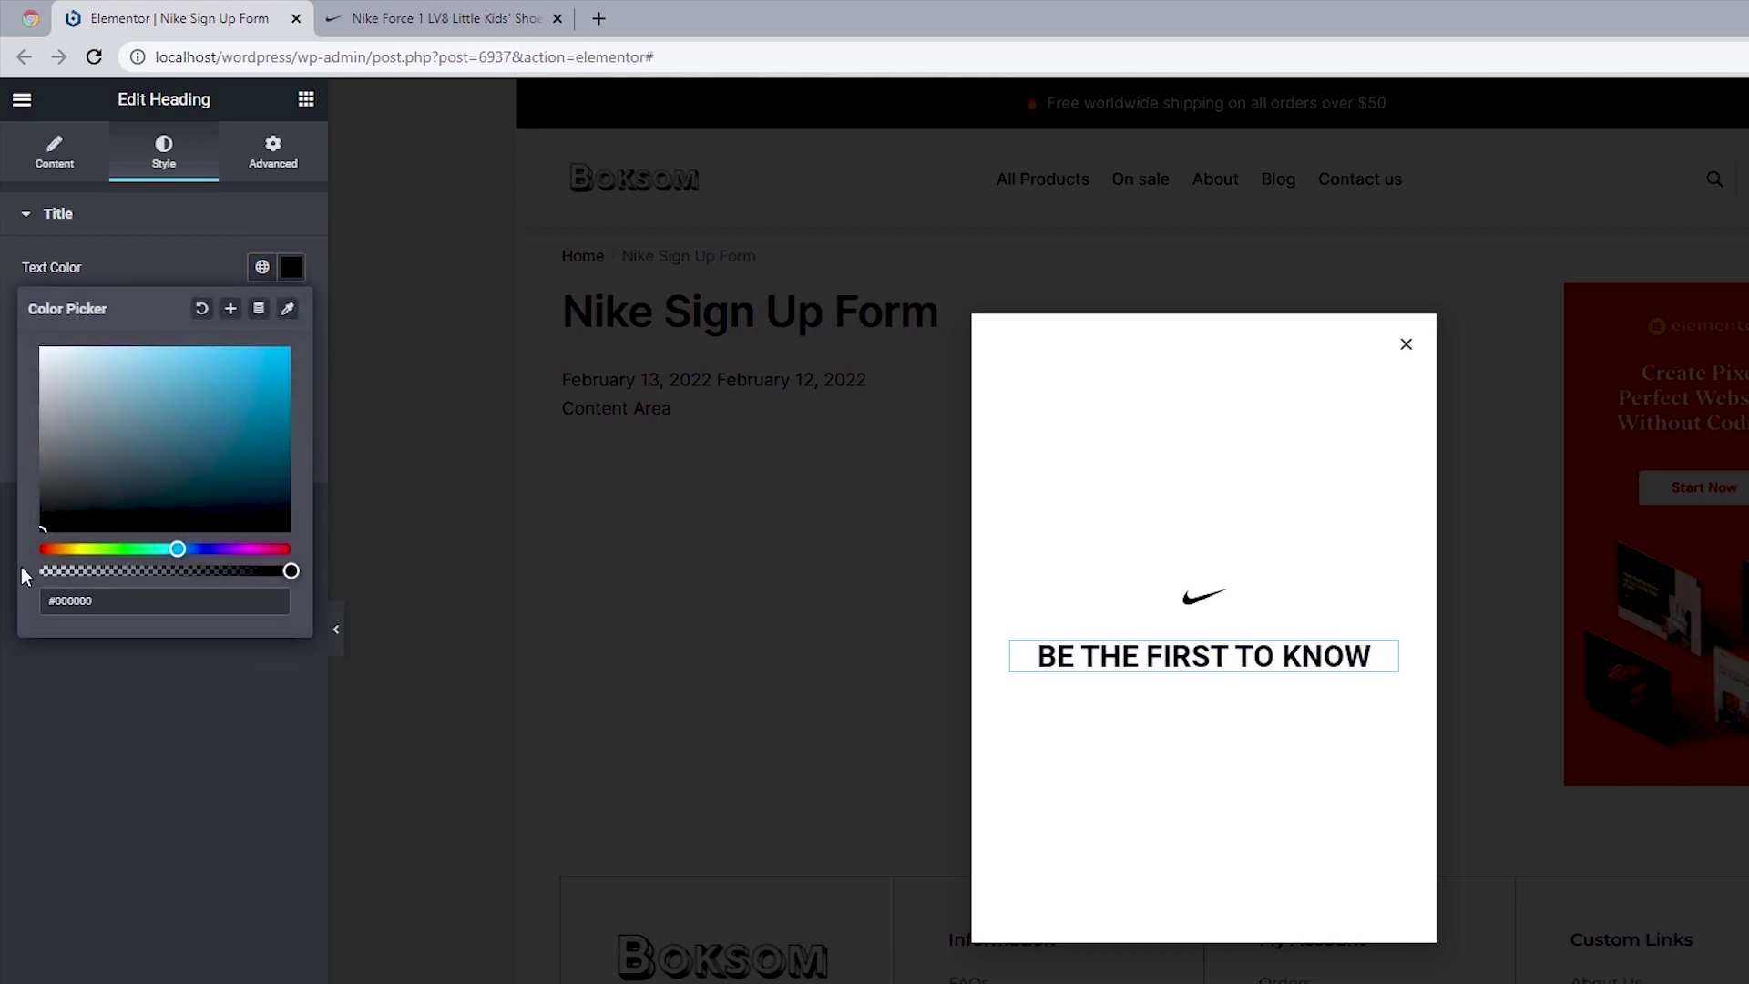
click(7, 330)
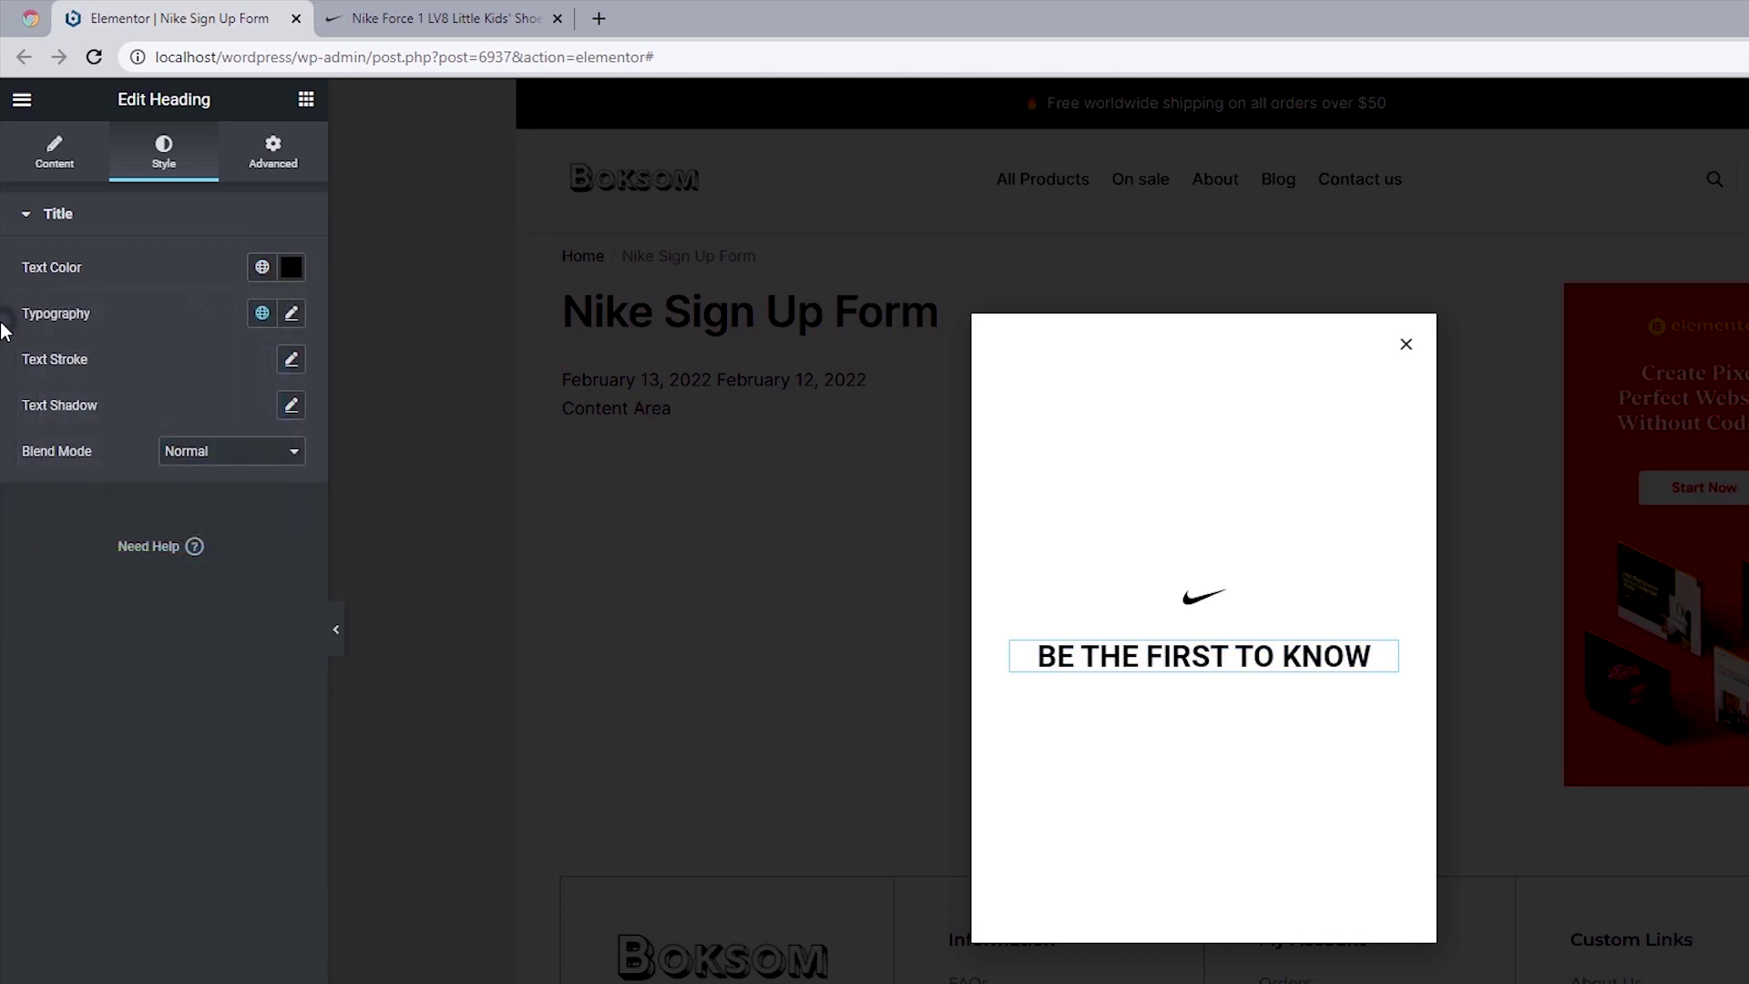
Step: Set the heading typography to Anton, size 22, weight 500, letter spacing 1.5
click(295, 317)
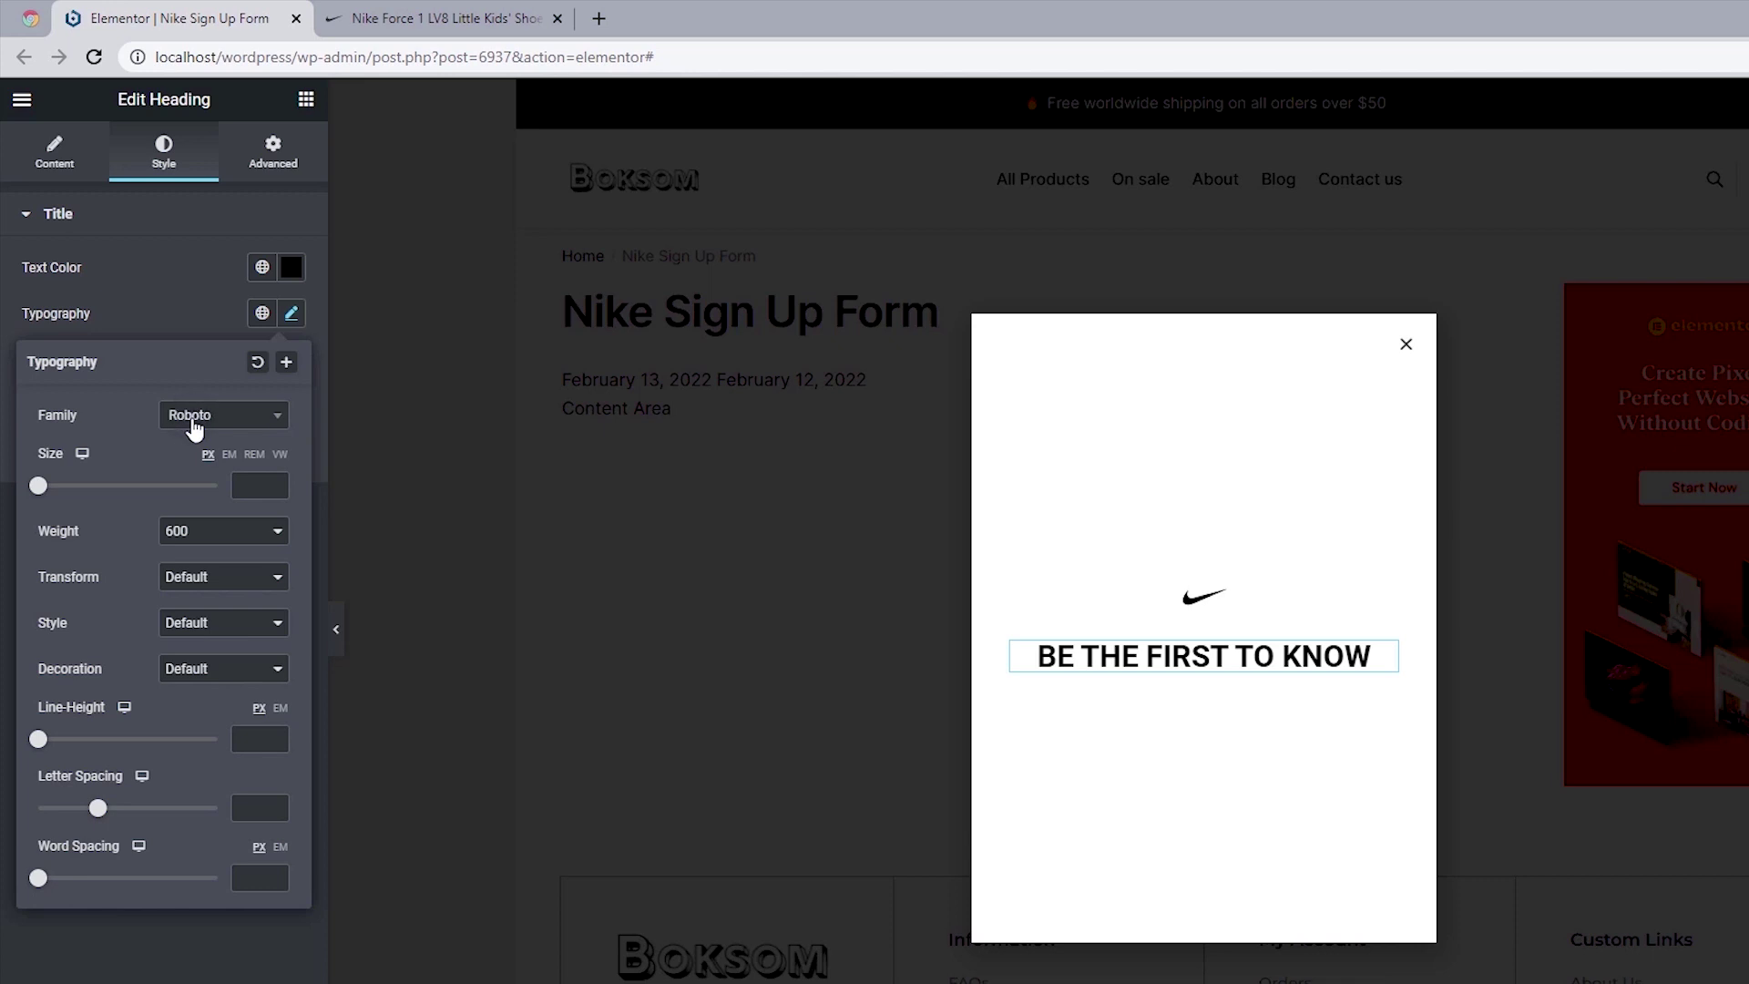
click(194, 420)
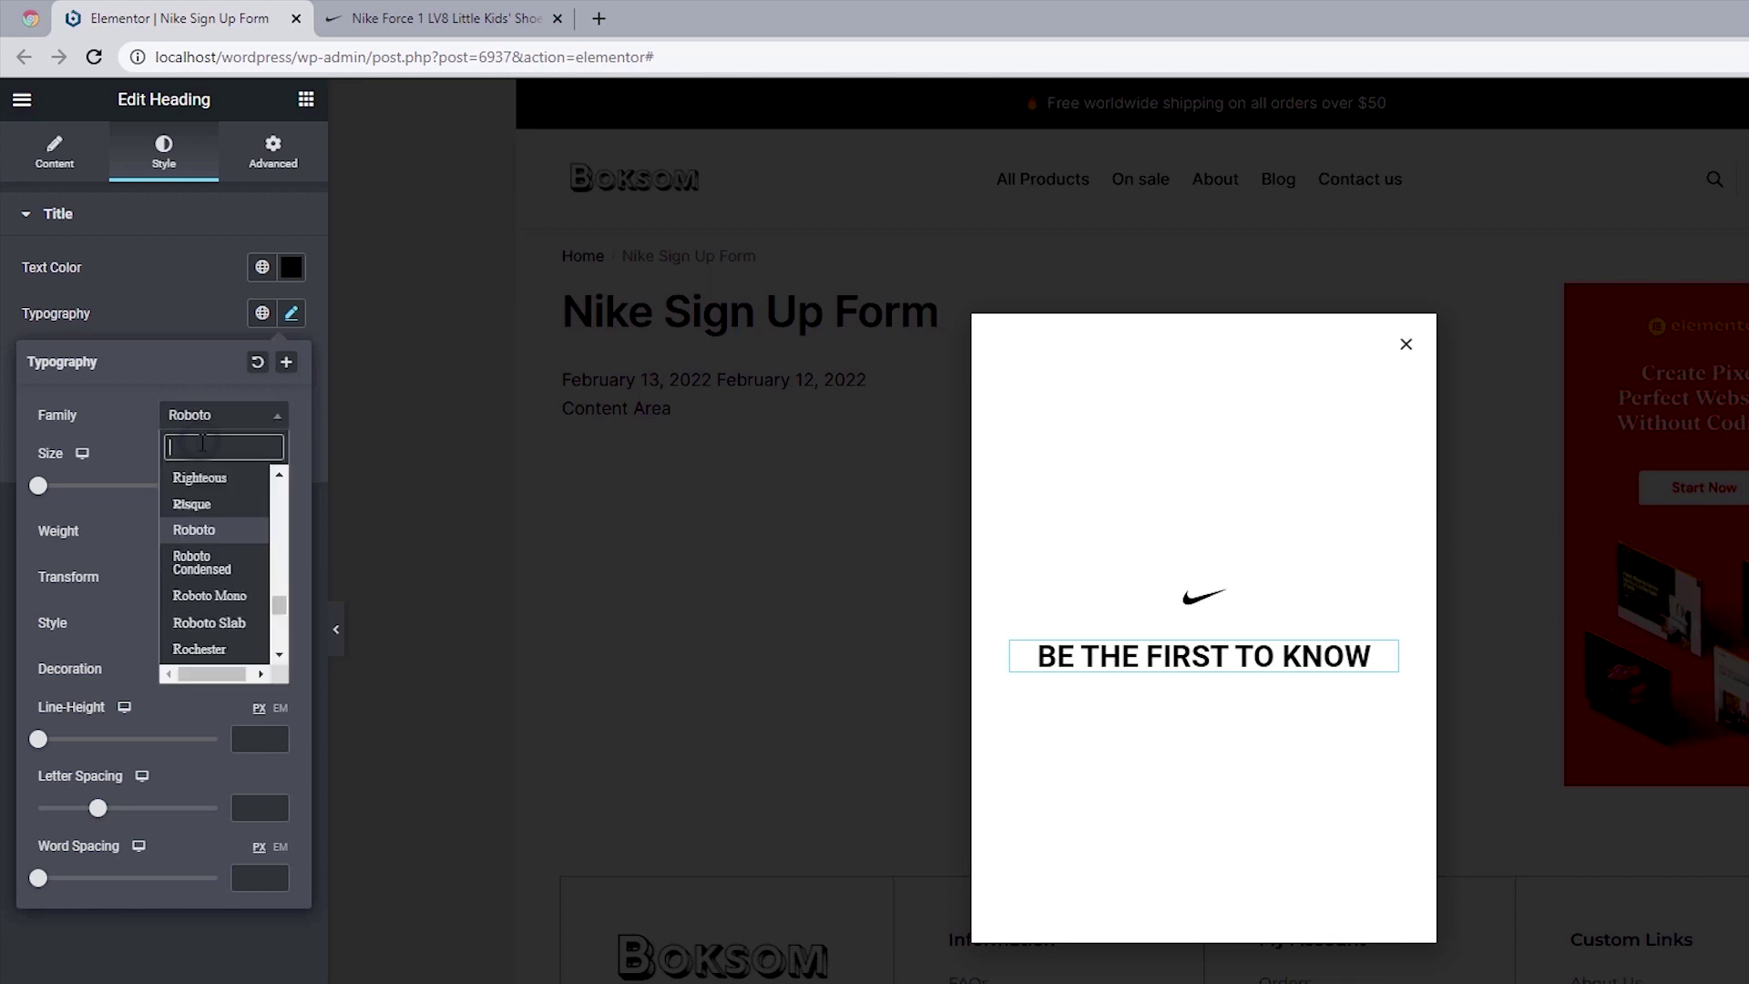
text(Anton)
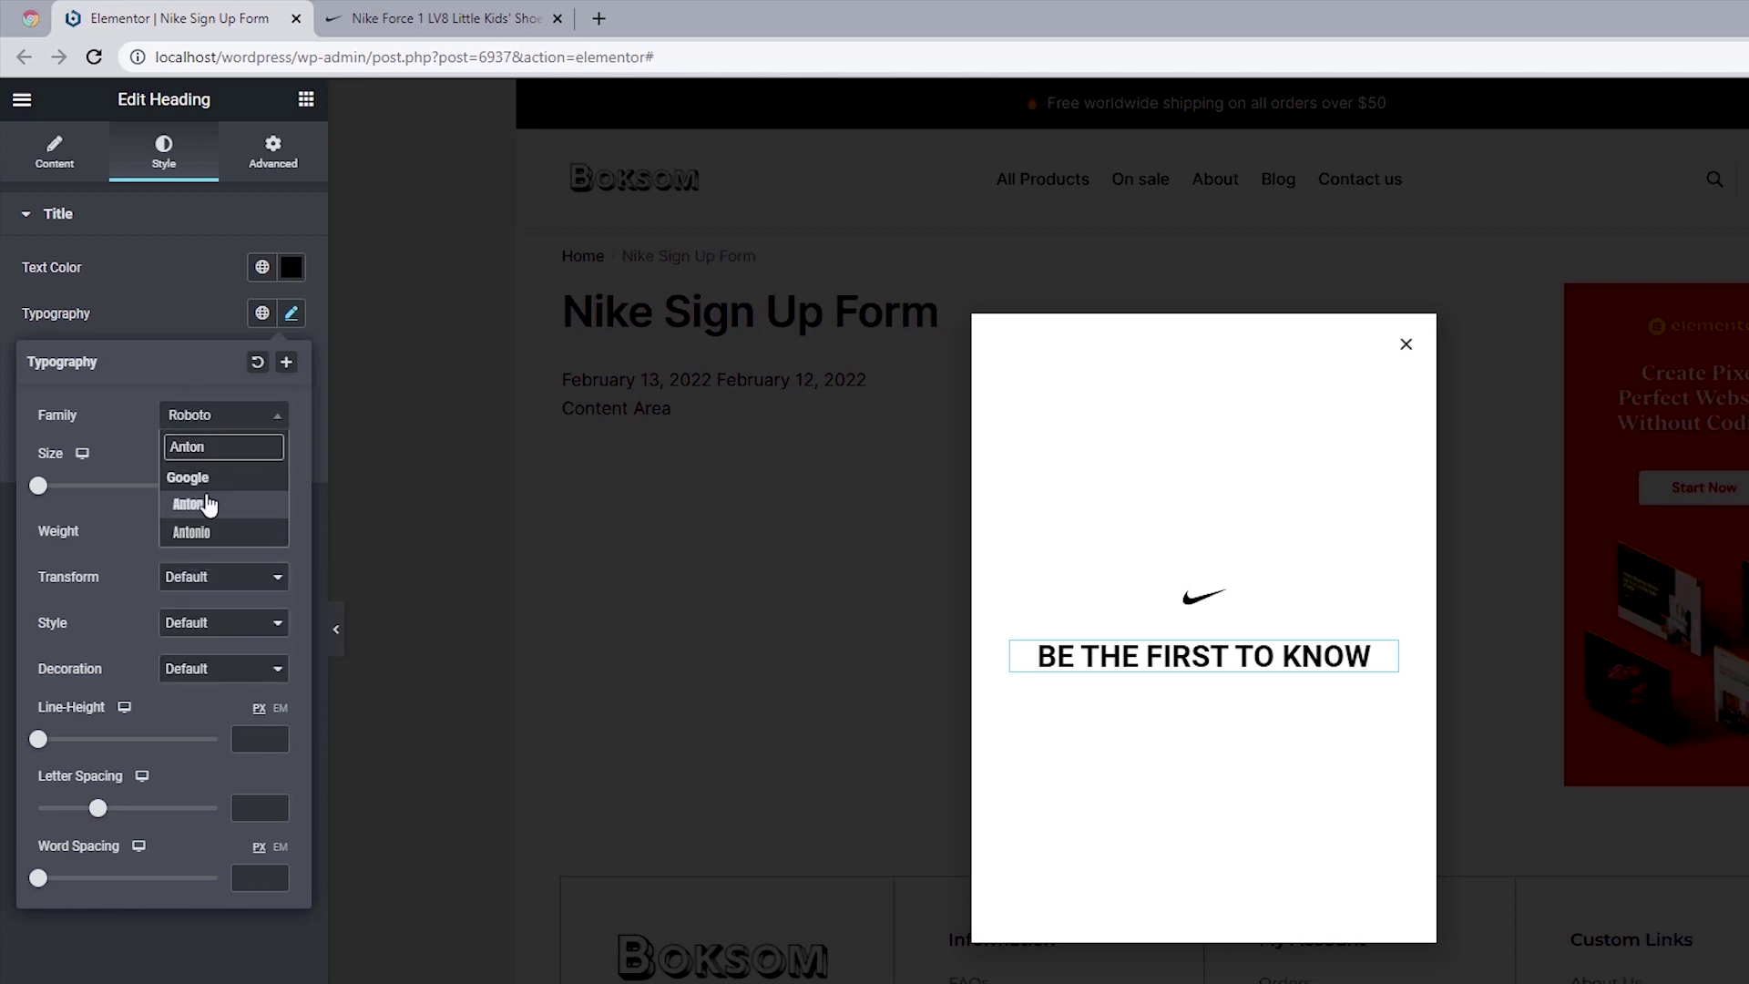
click(211, 506)
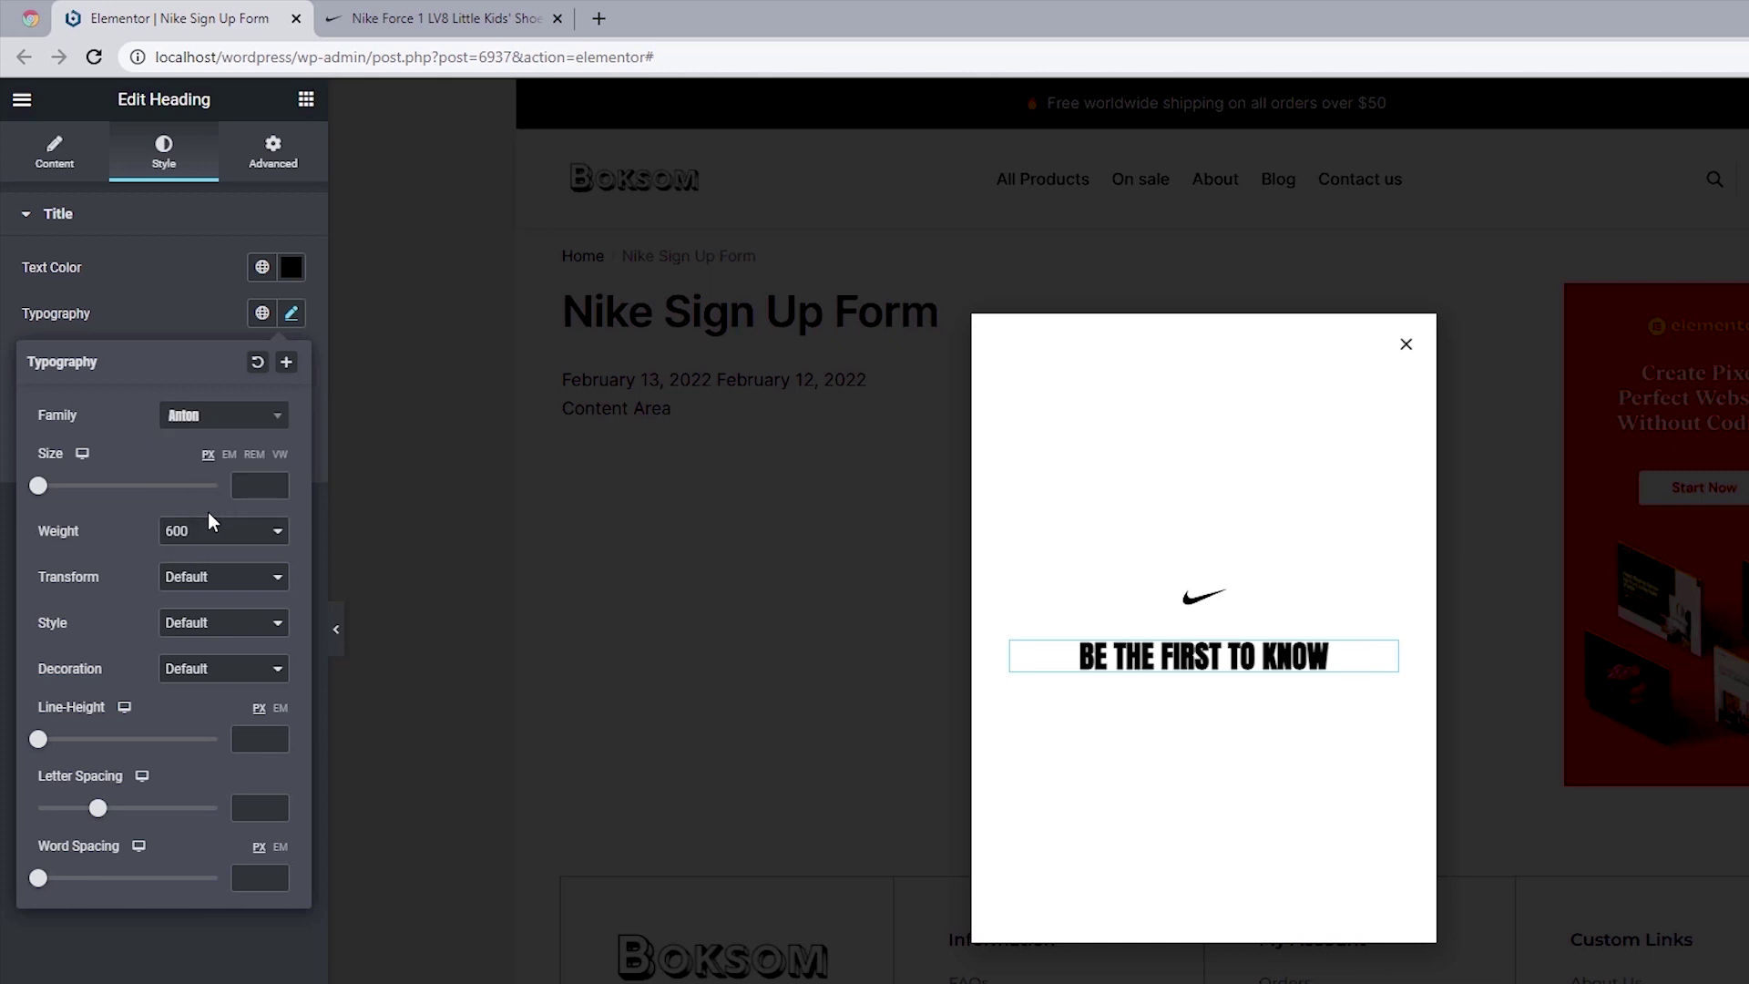
click(244, 485)
text(22)
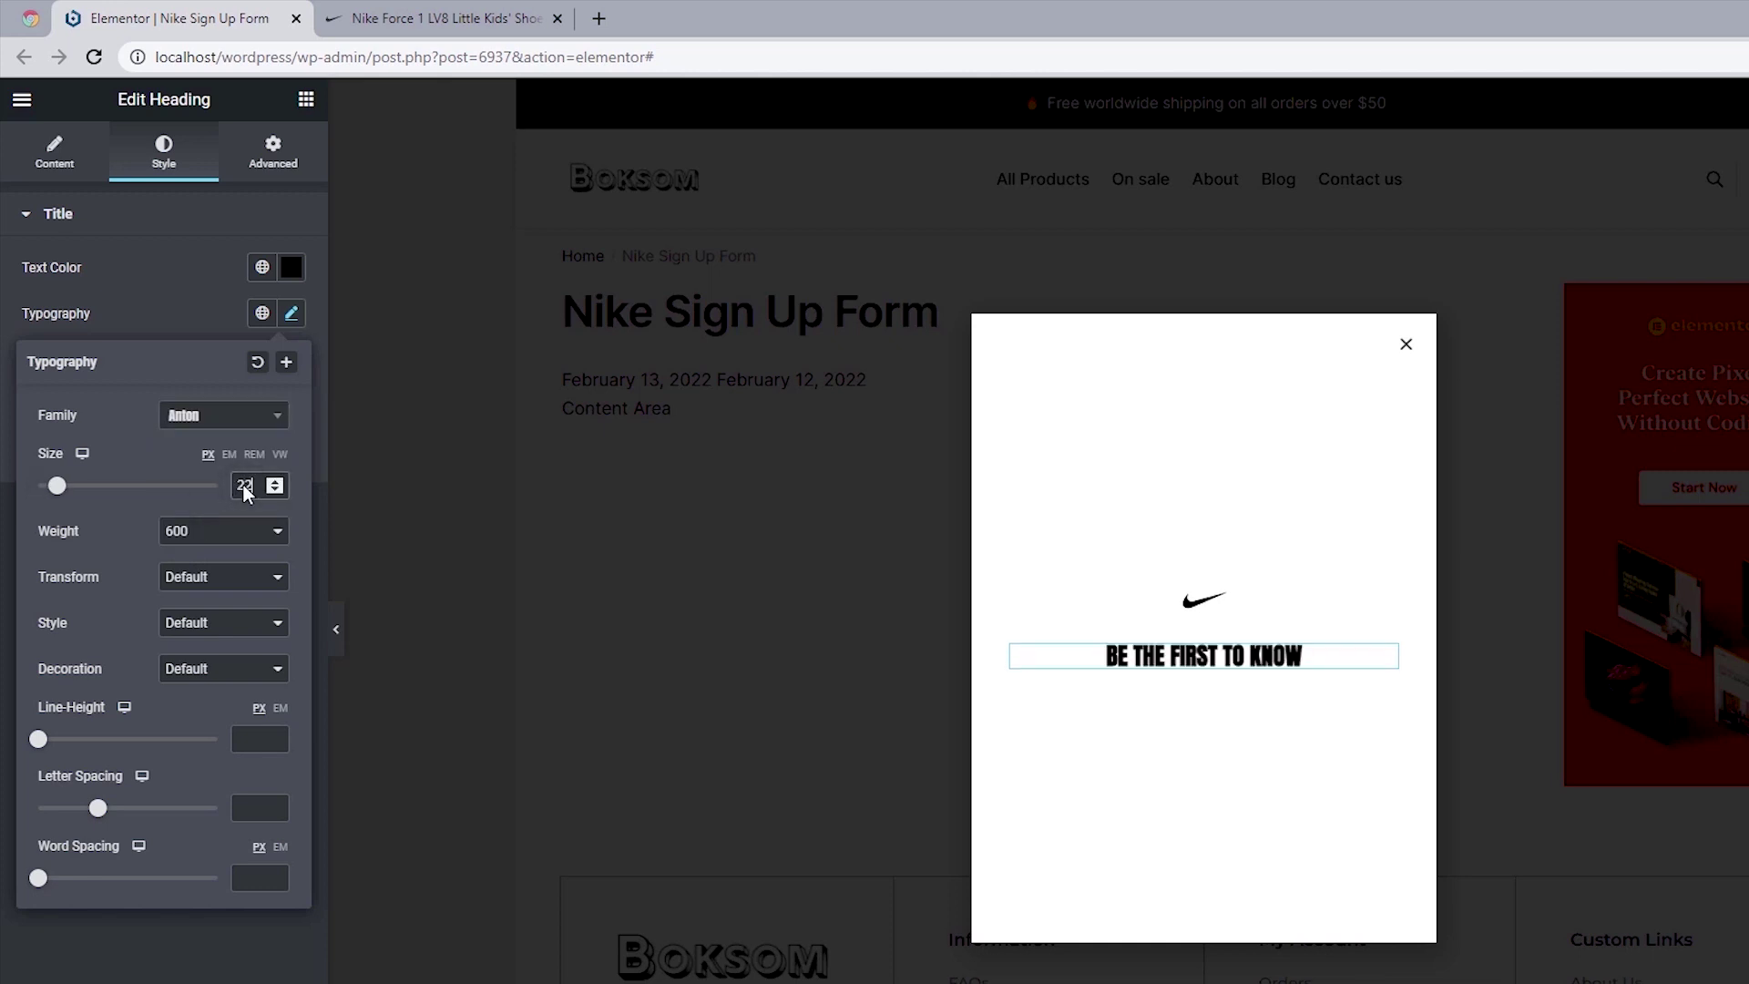
click(195, 537)
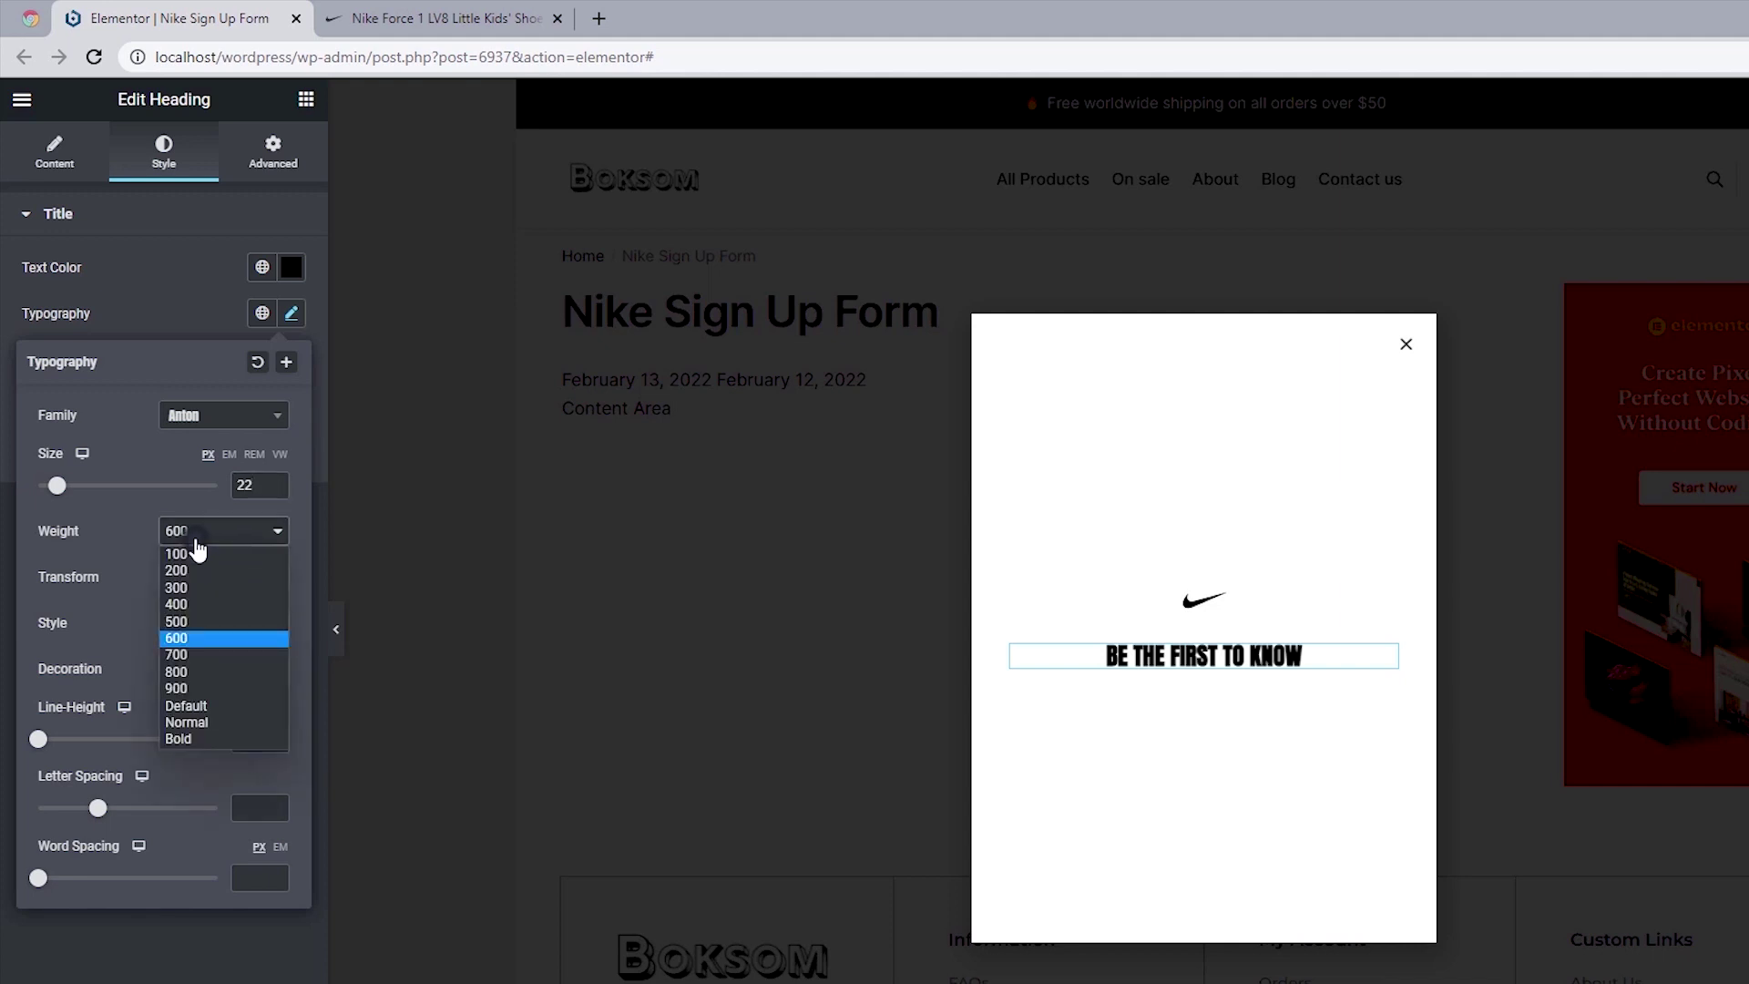
click(195, 621)
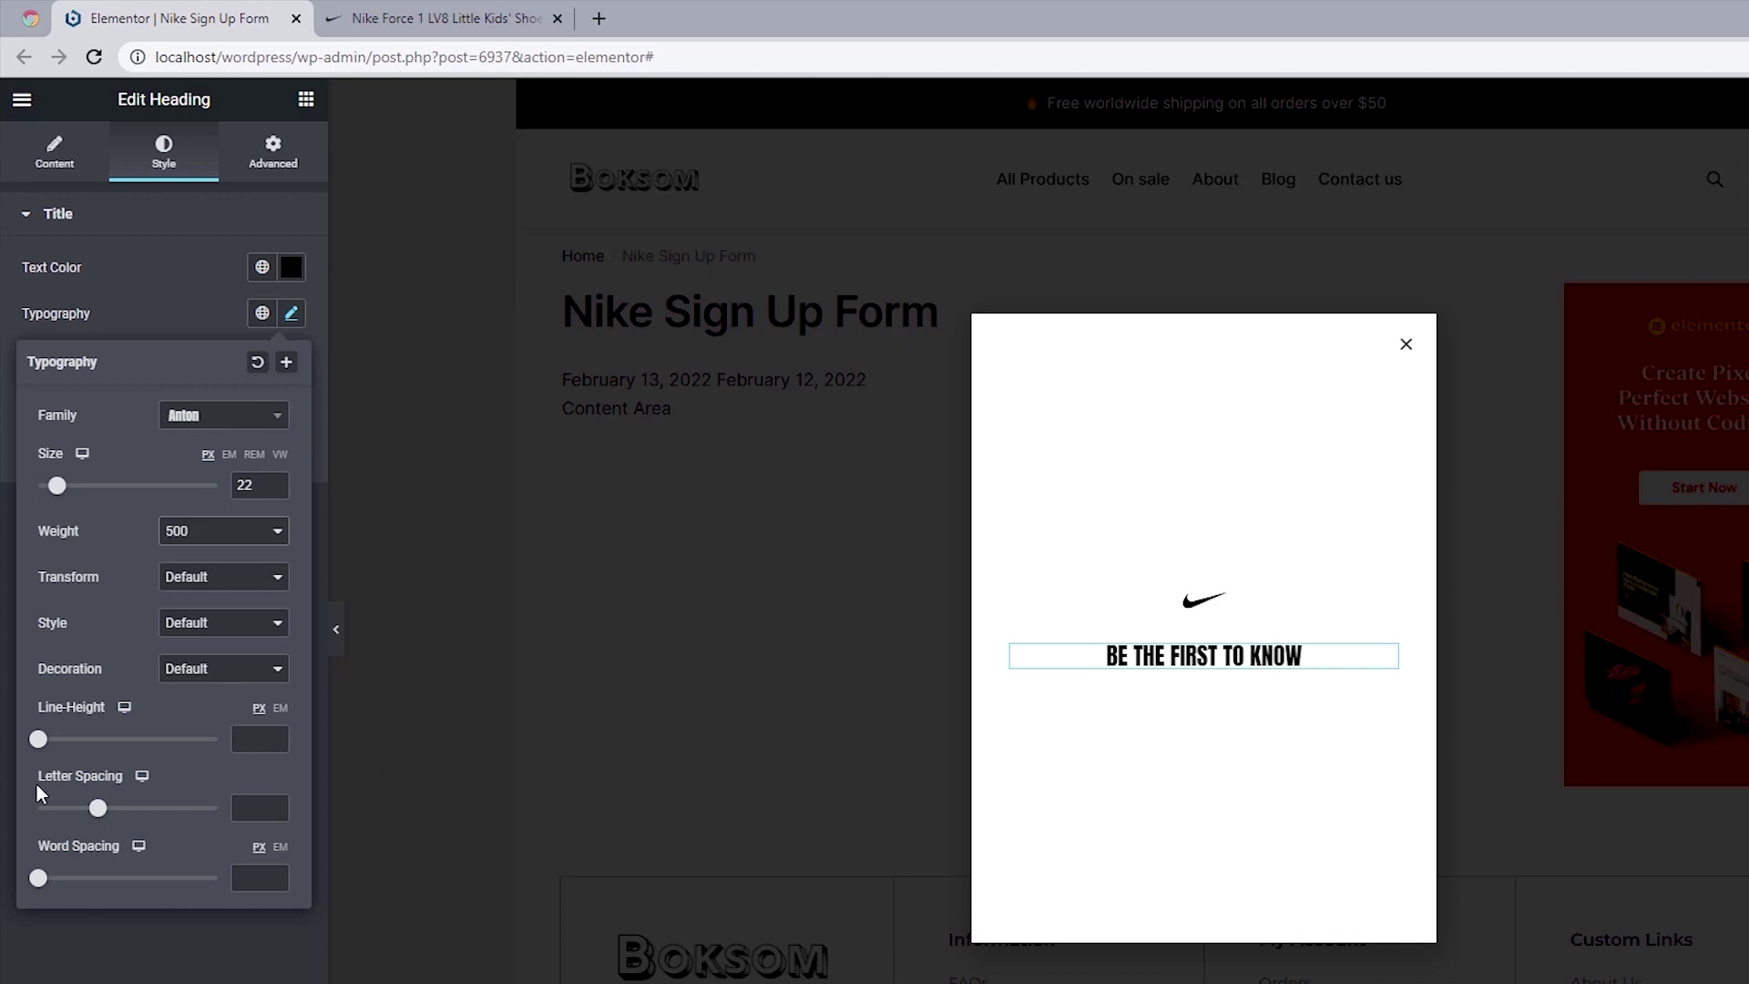
click(246, 809)
text(1)
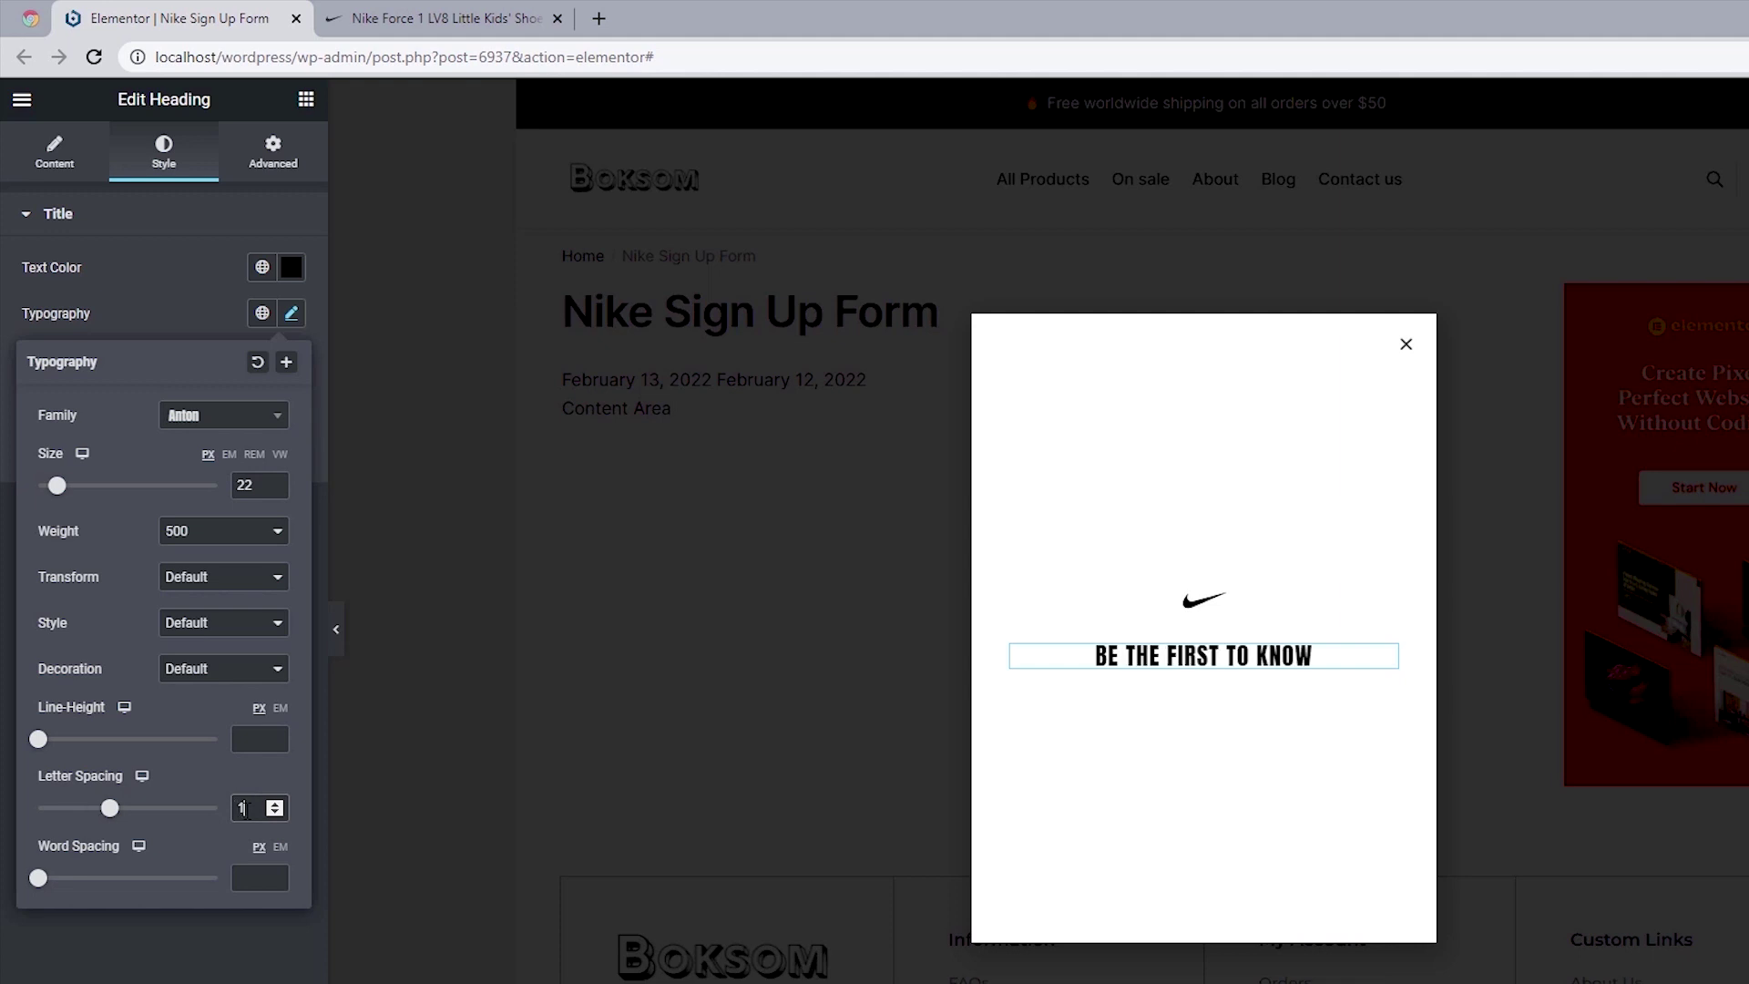
text(.5)
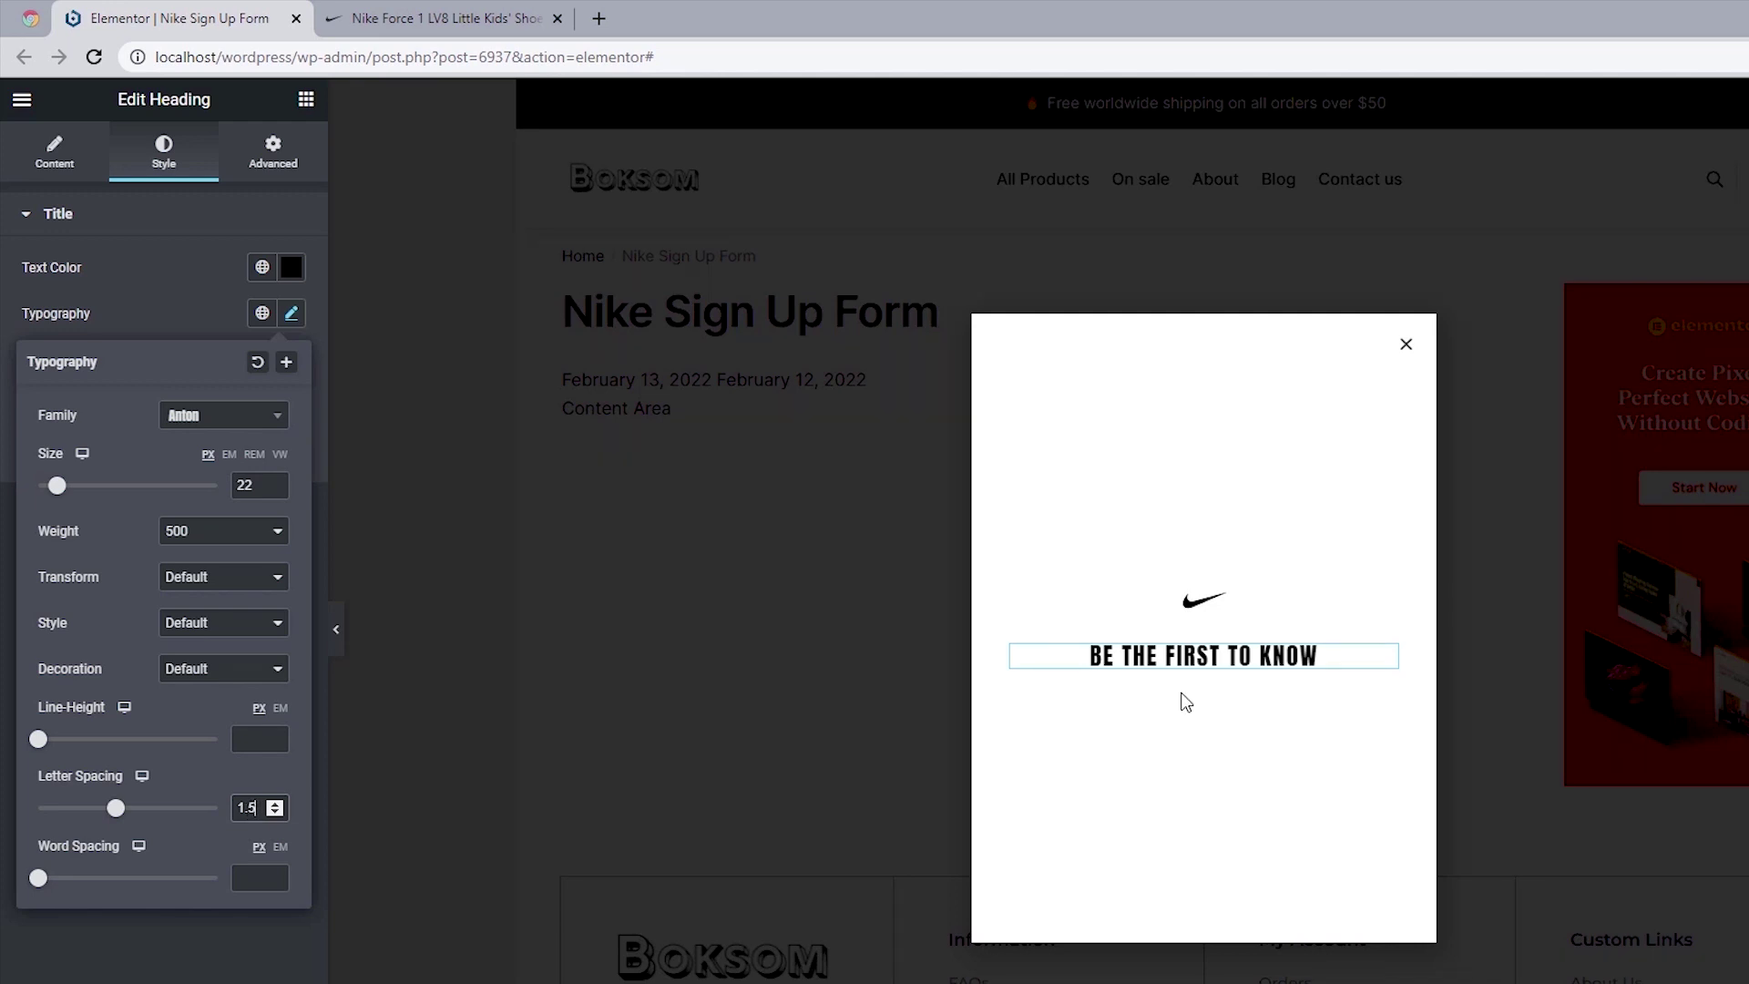
click(306, 102)
Step: Add a second Heading below the title and copy the Nike popup's intro sentence
click(306, 102)
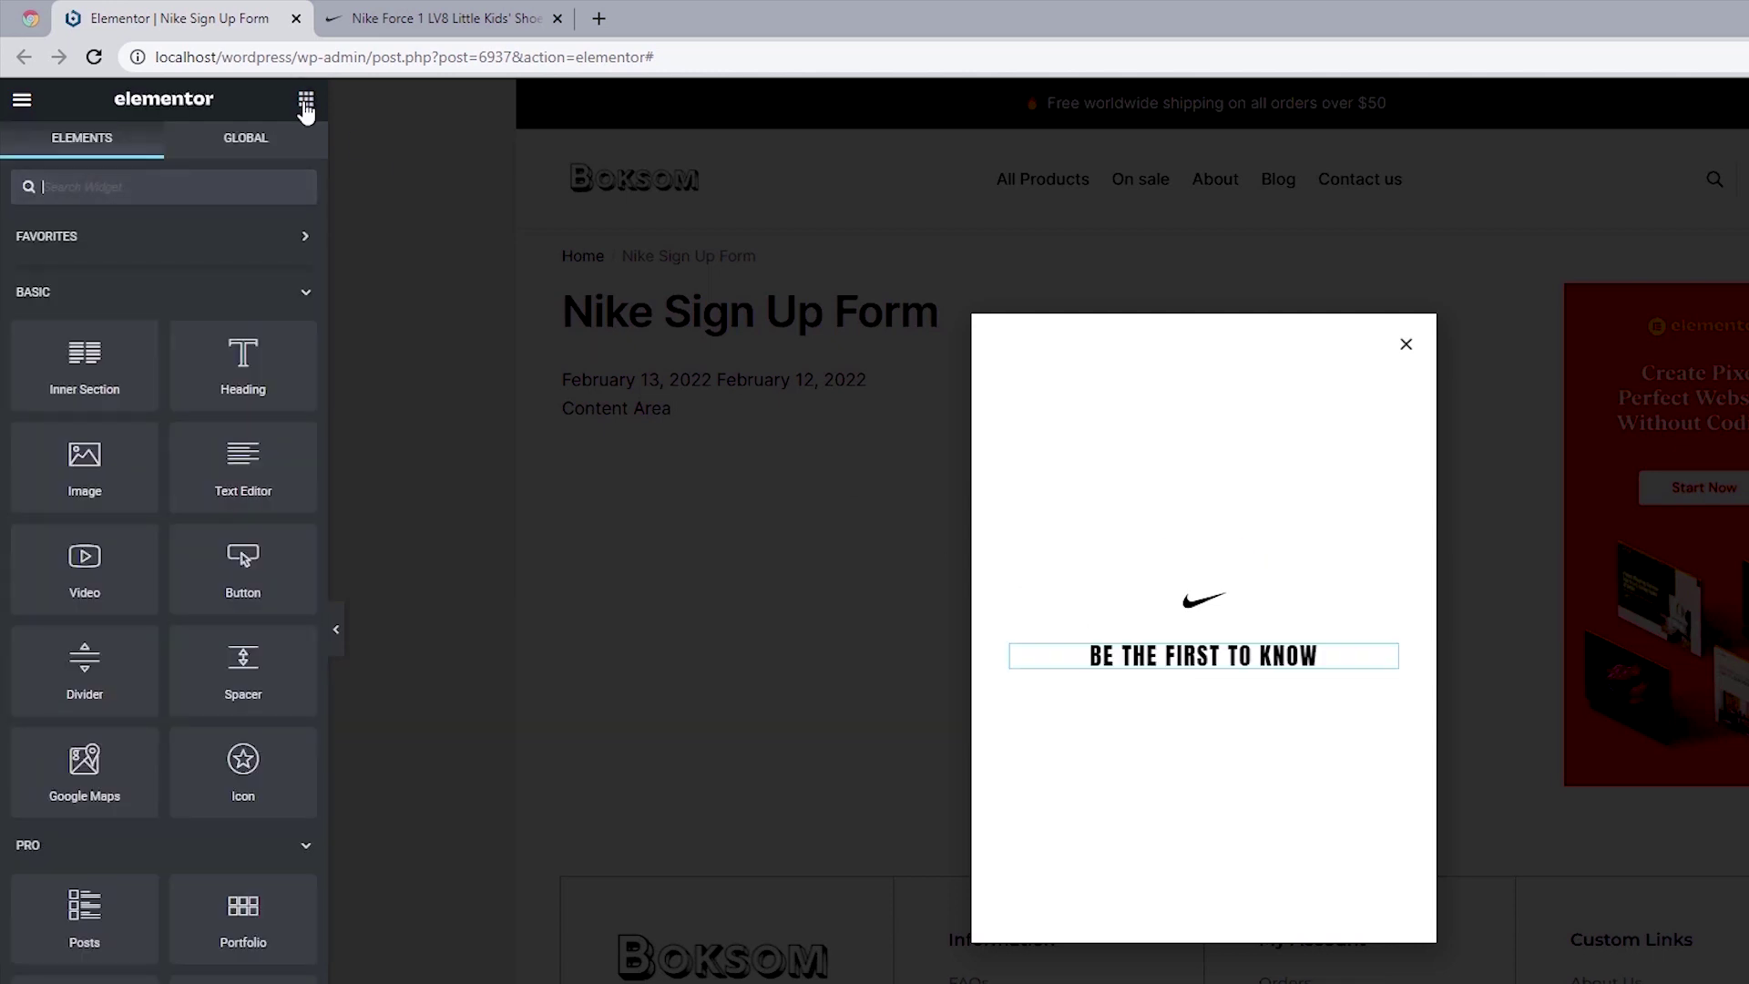
drag(244, 360, 1237, 664)
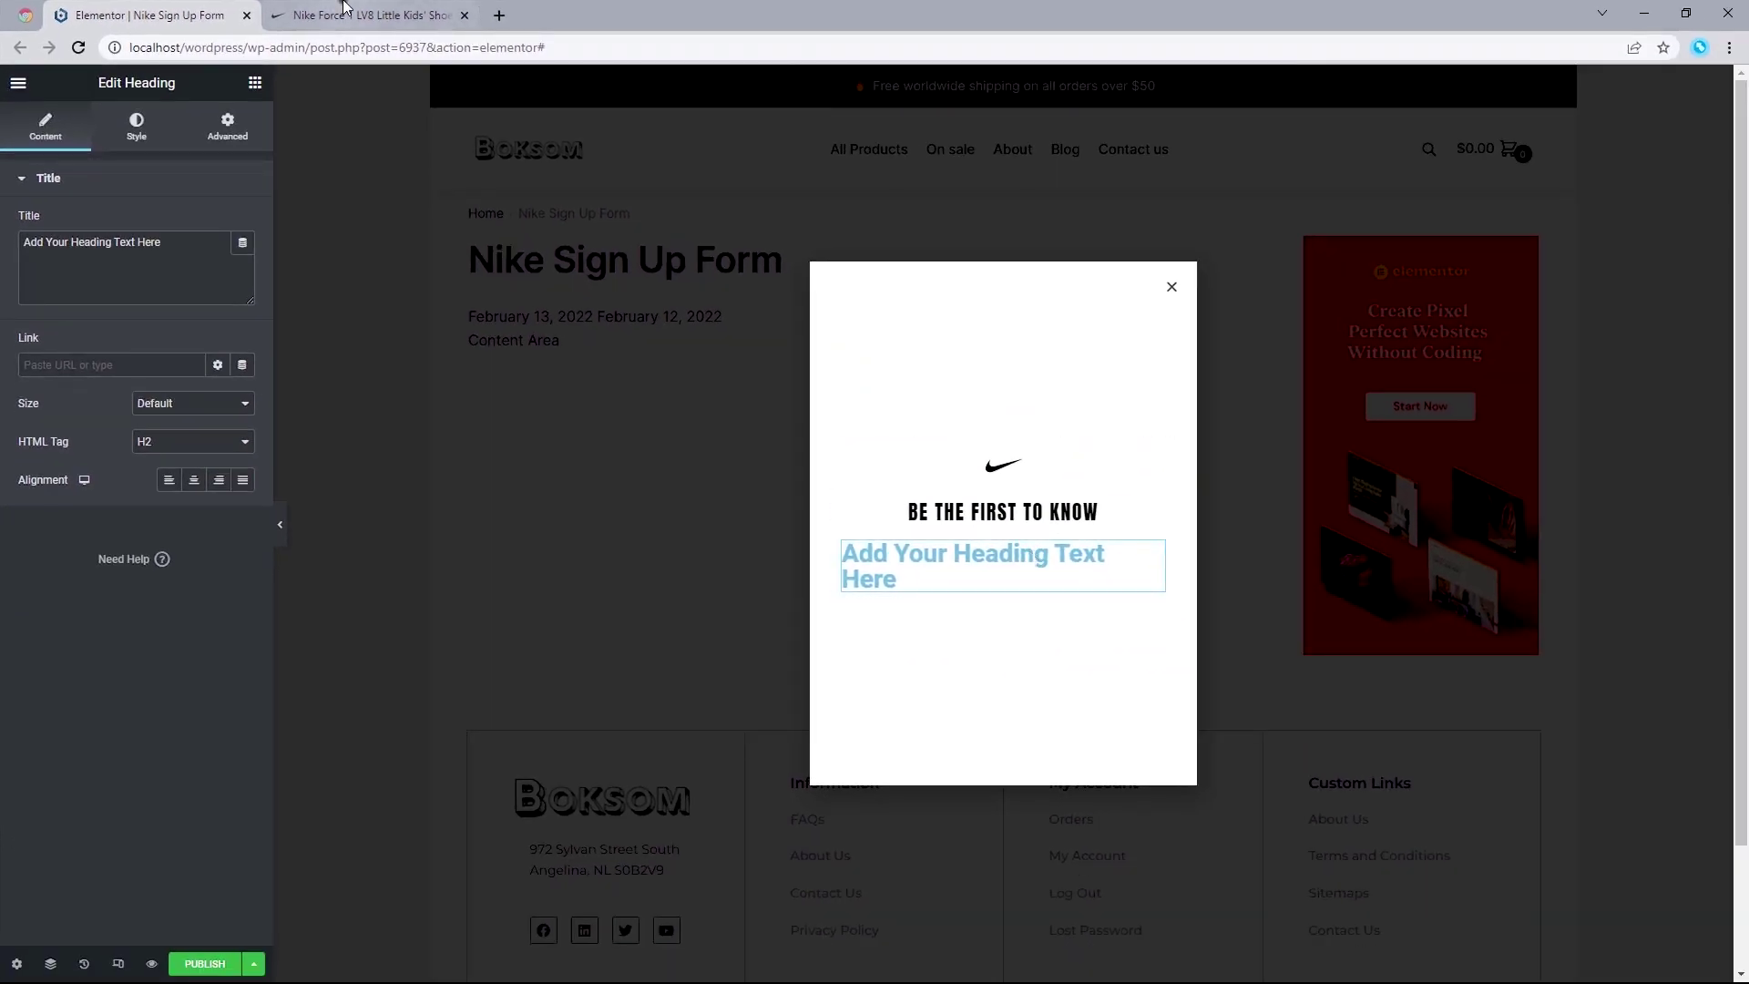
click(363, 7)
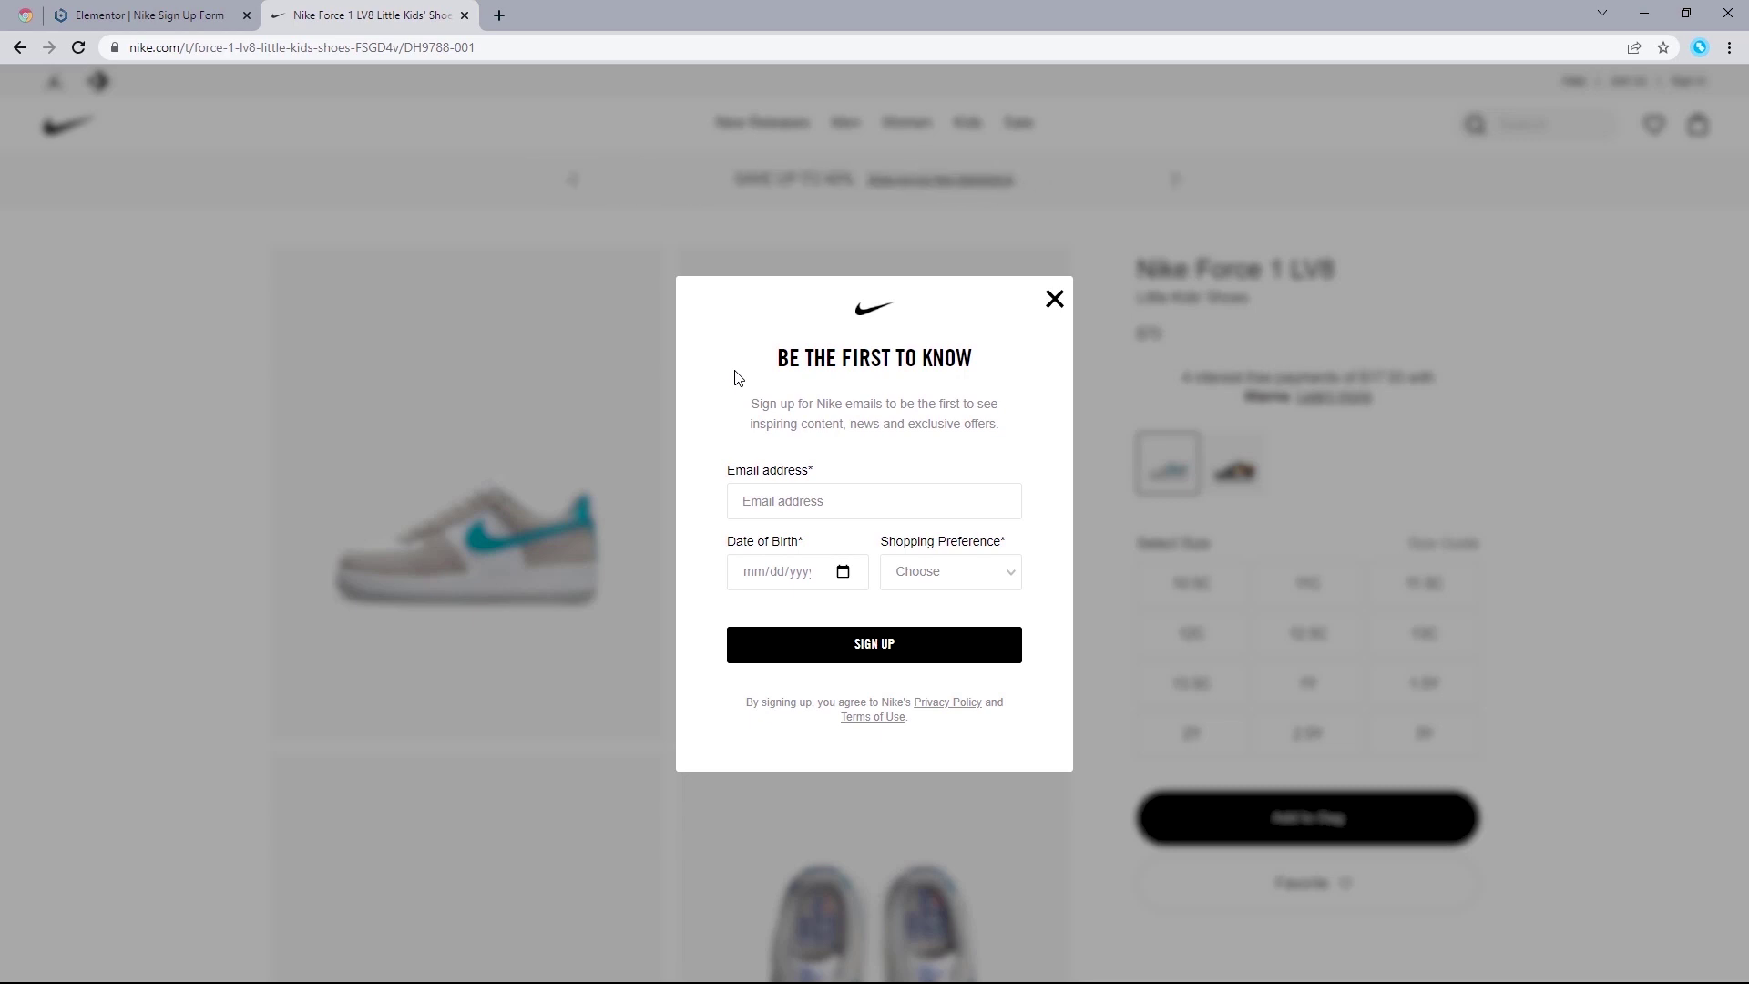
drag(747, 406, 1006, 446)
right_click(950, 410)
click(971, 425)
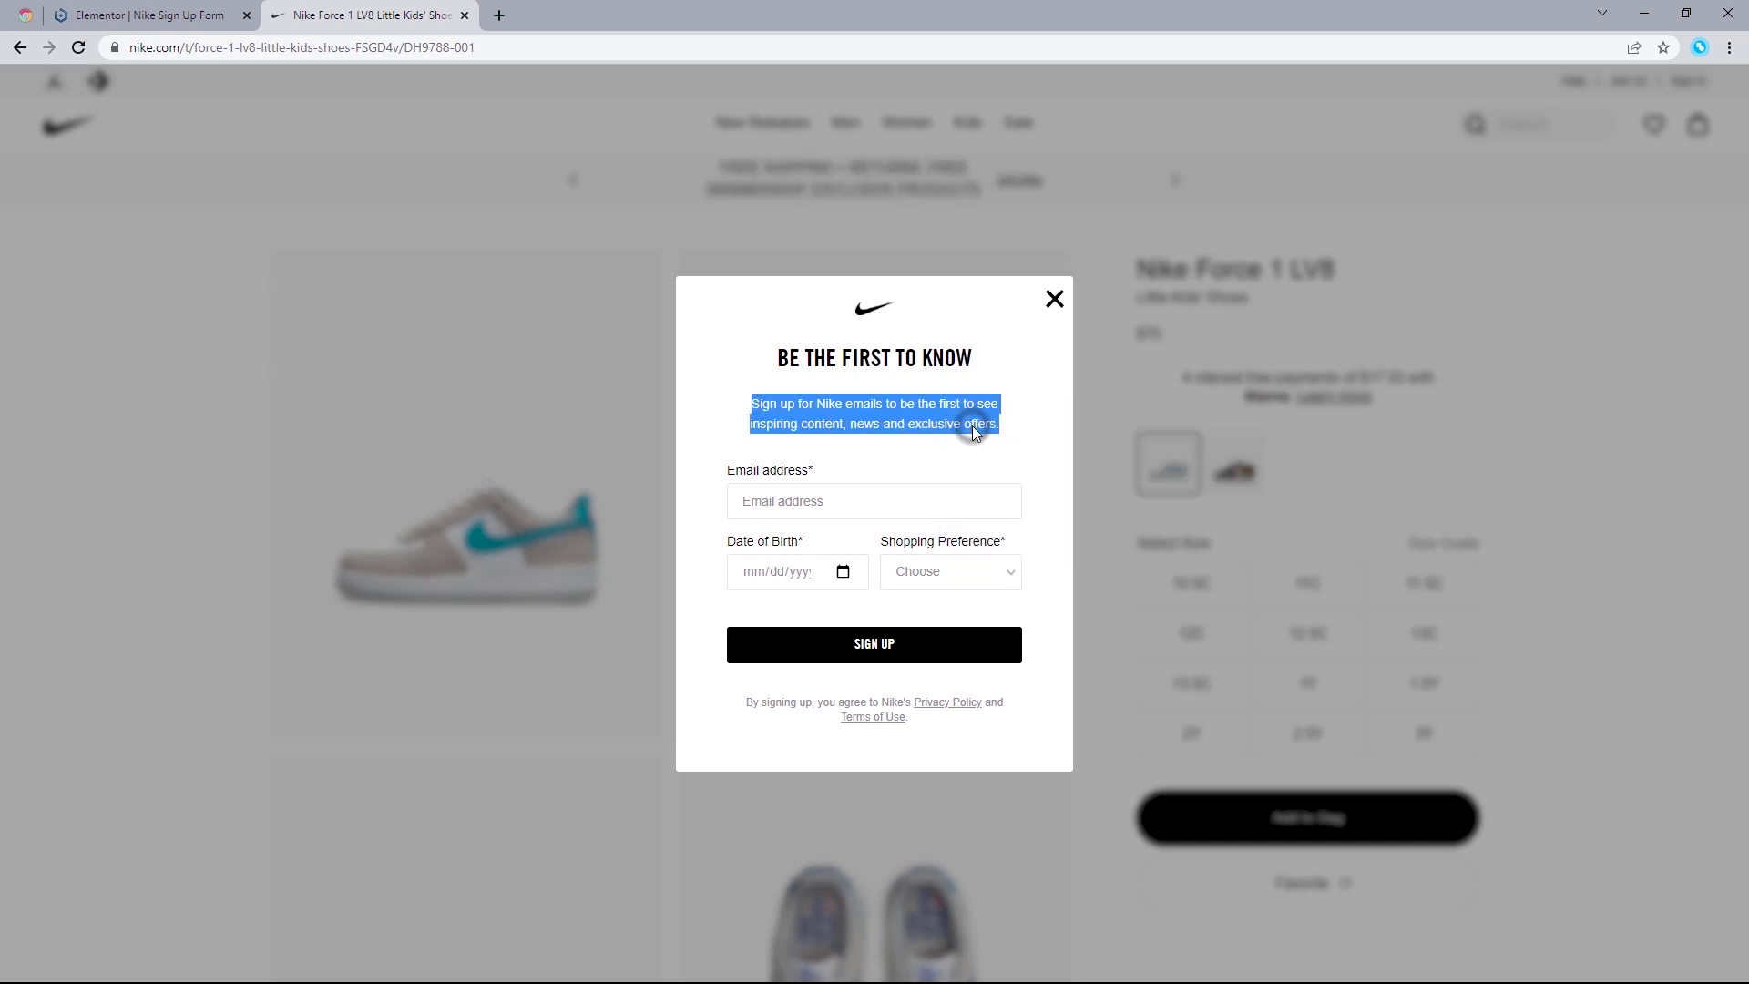
Step: Paste the copied Nike sign-up sentence into the new heading's title
click(119, 12)
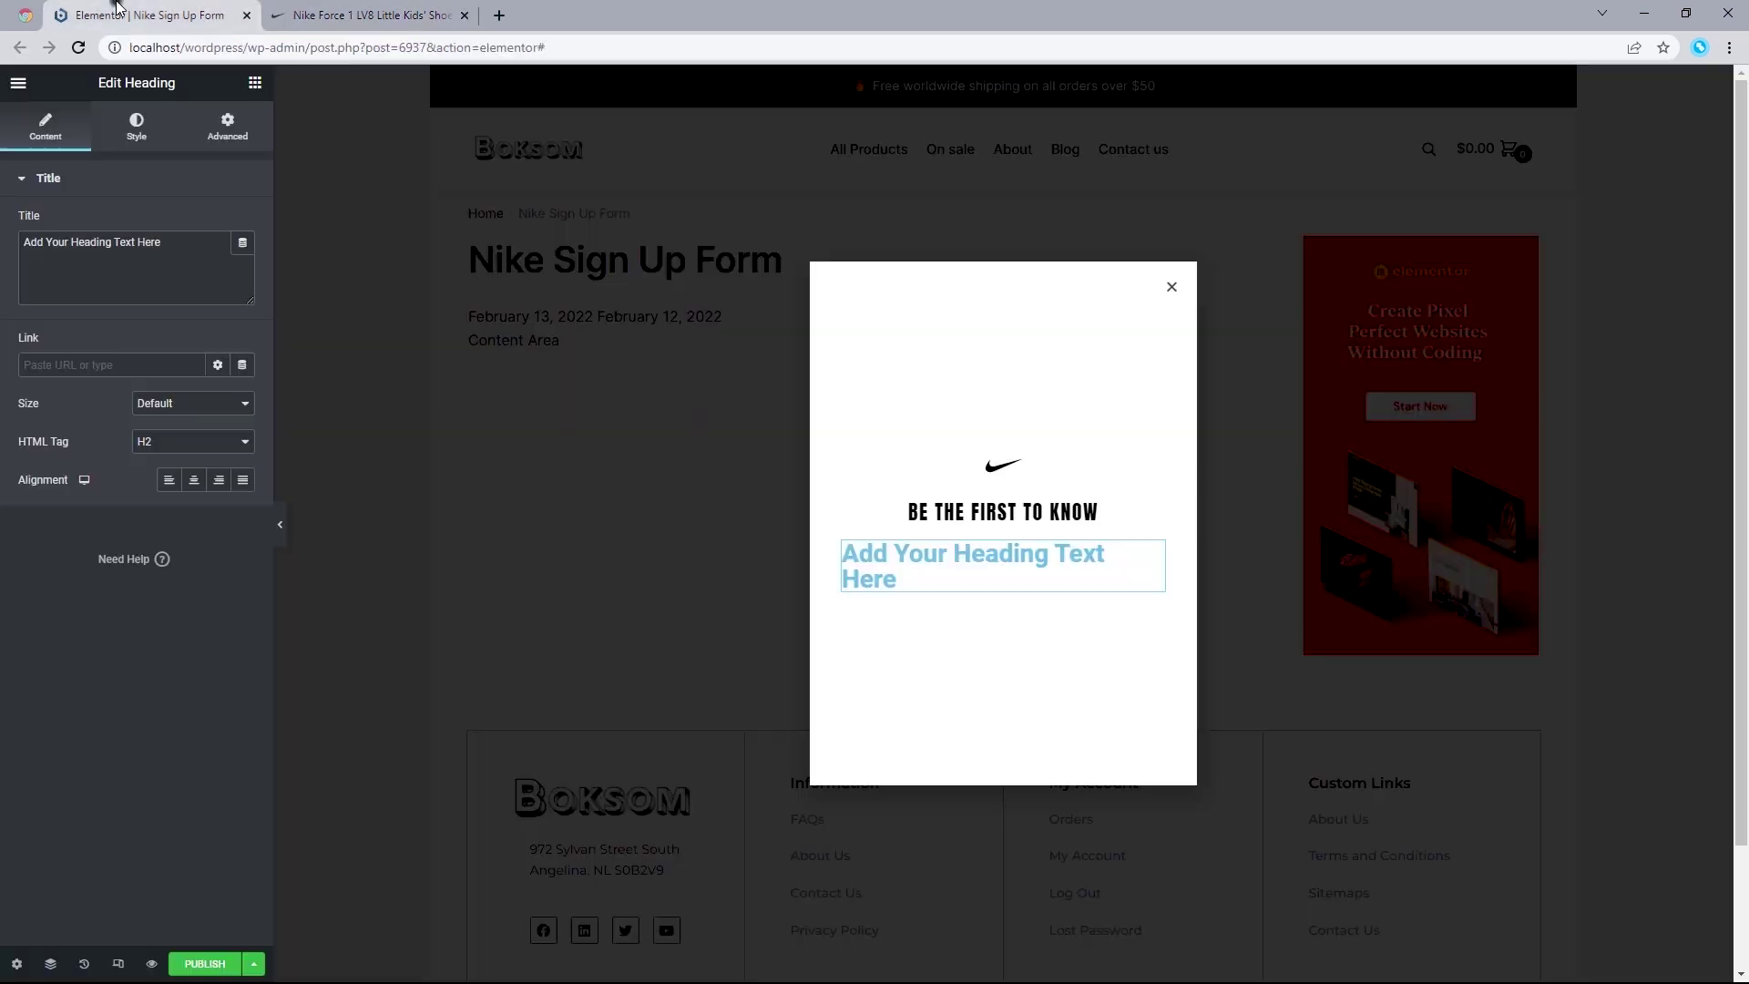
triple_click(144, 246)
right_click(144, 246)
click(187, 333)
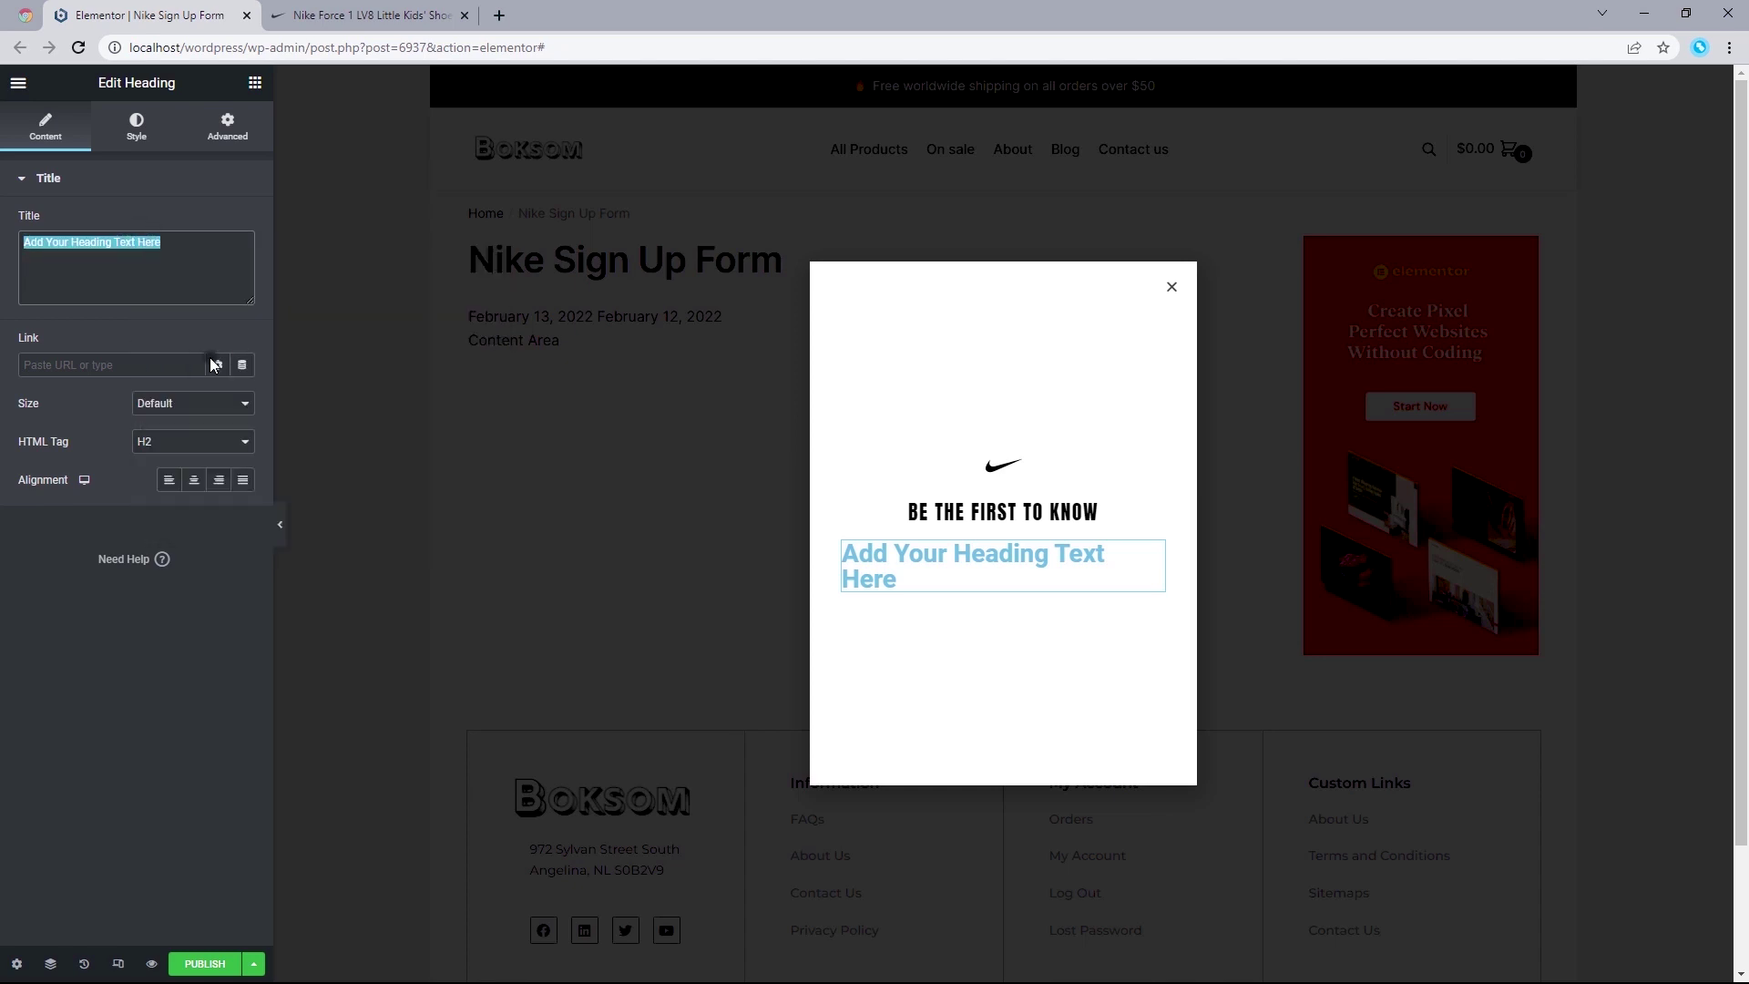
click(346, 14)
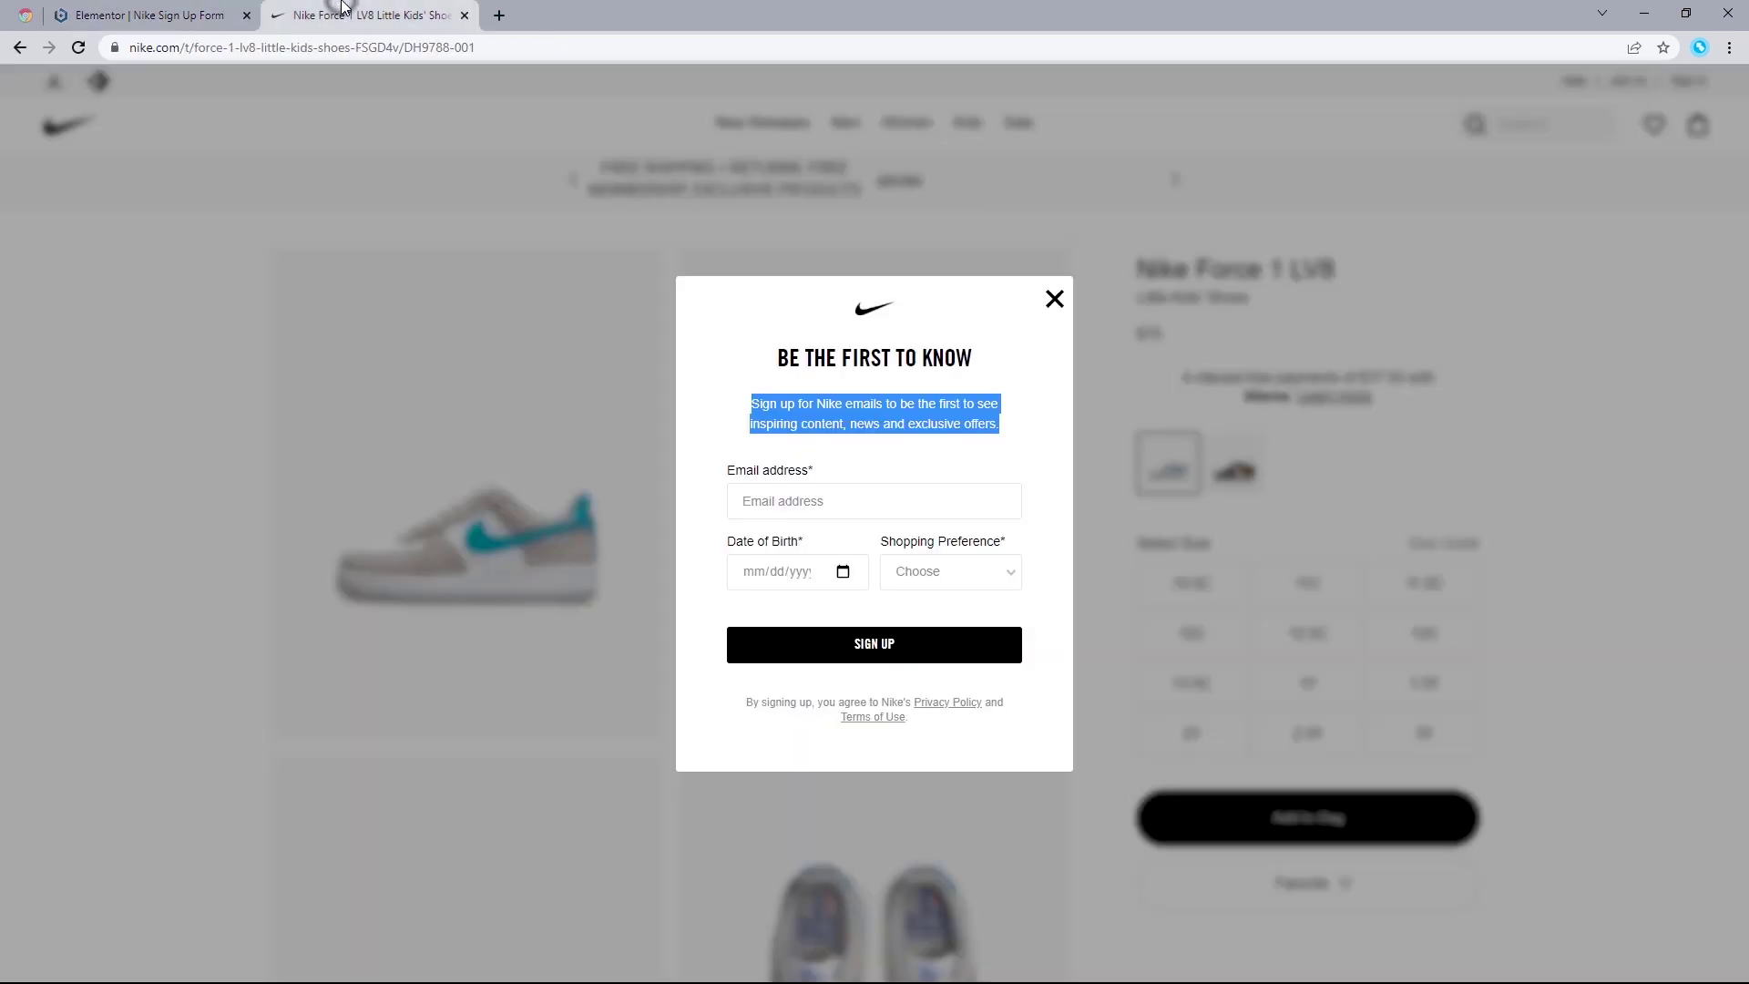
click(721, 416)
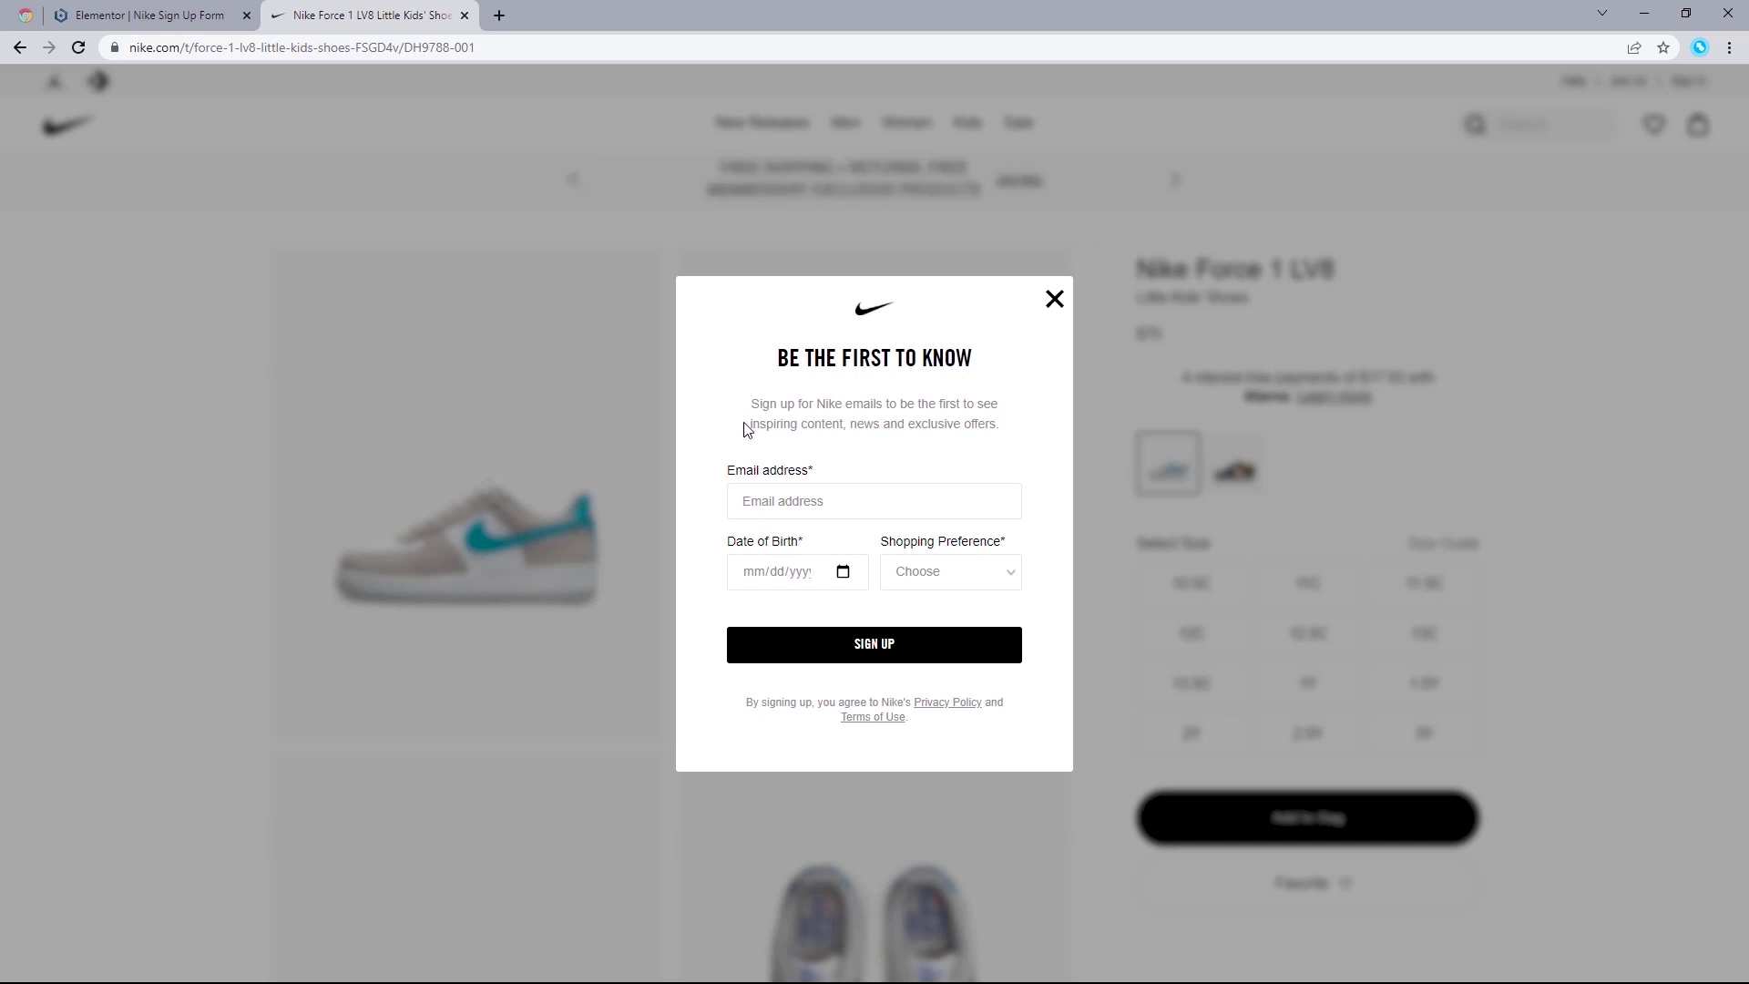
click(172, 11)
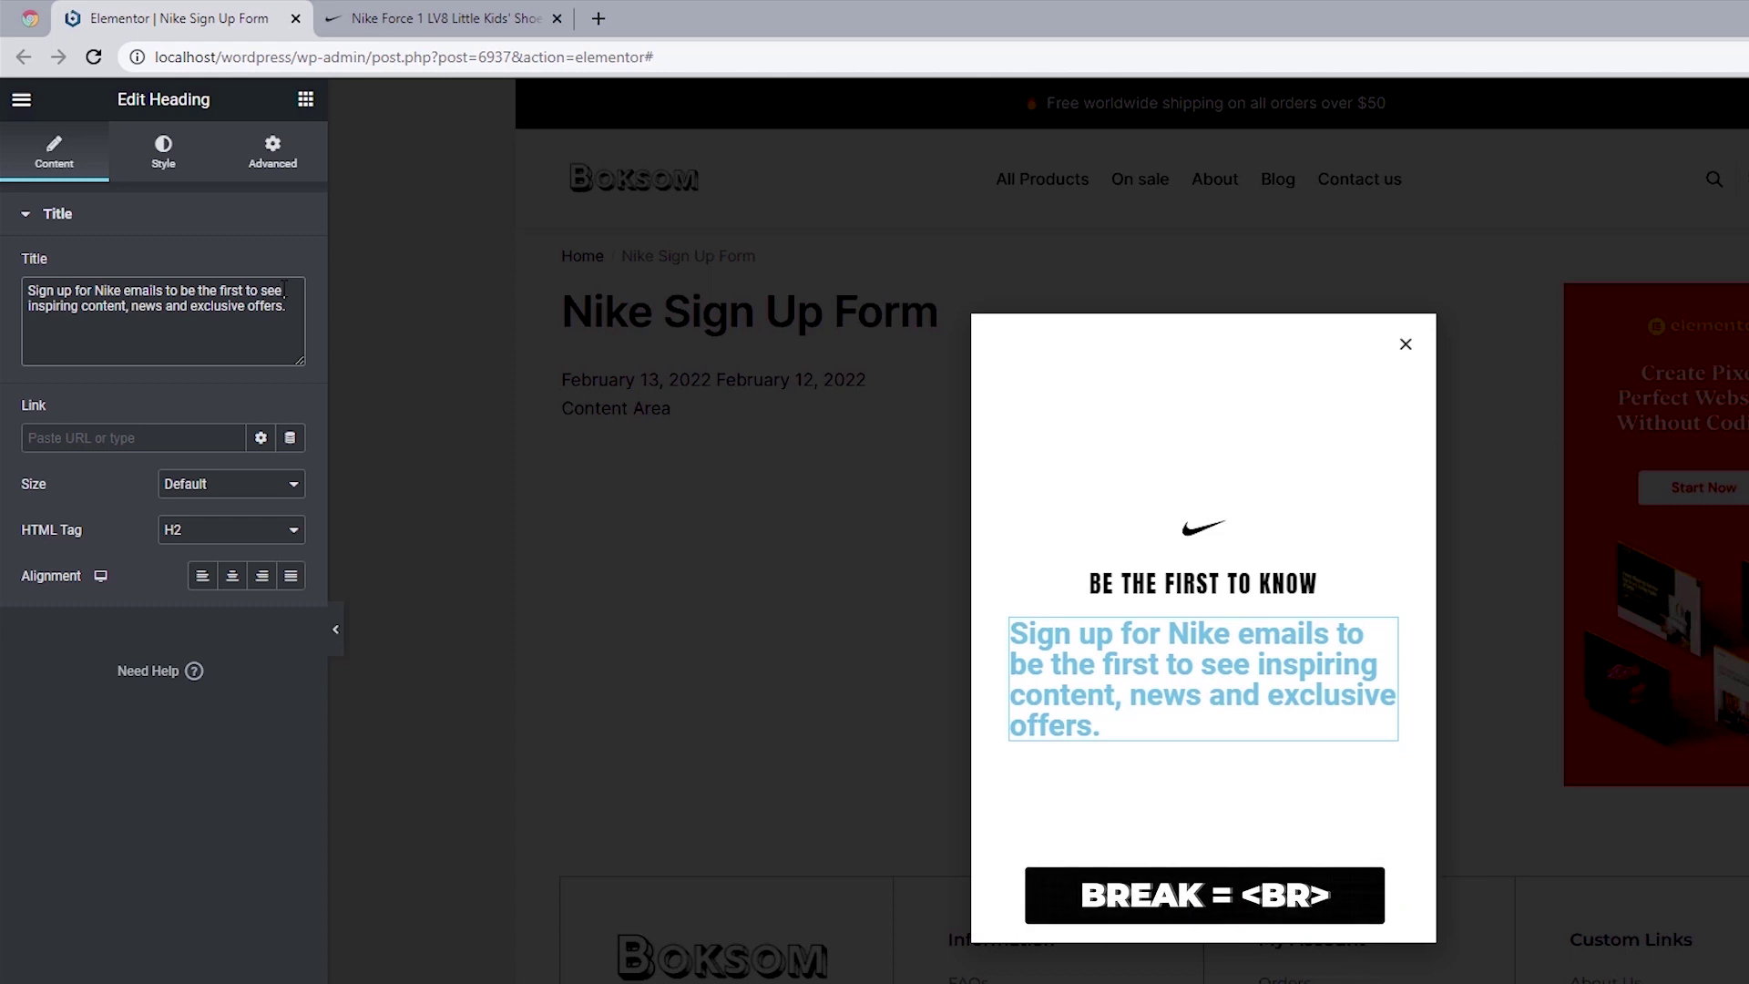
Step: Insert a <br> after 'see' in the sign-up sentence and centre-align it
text(<> )
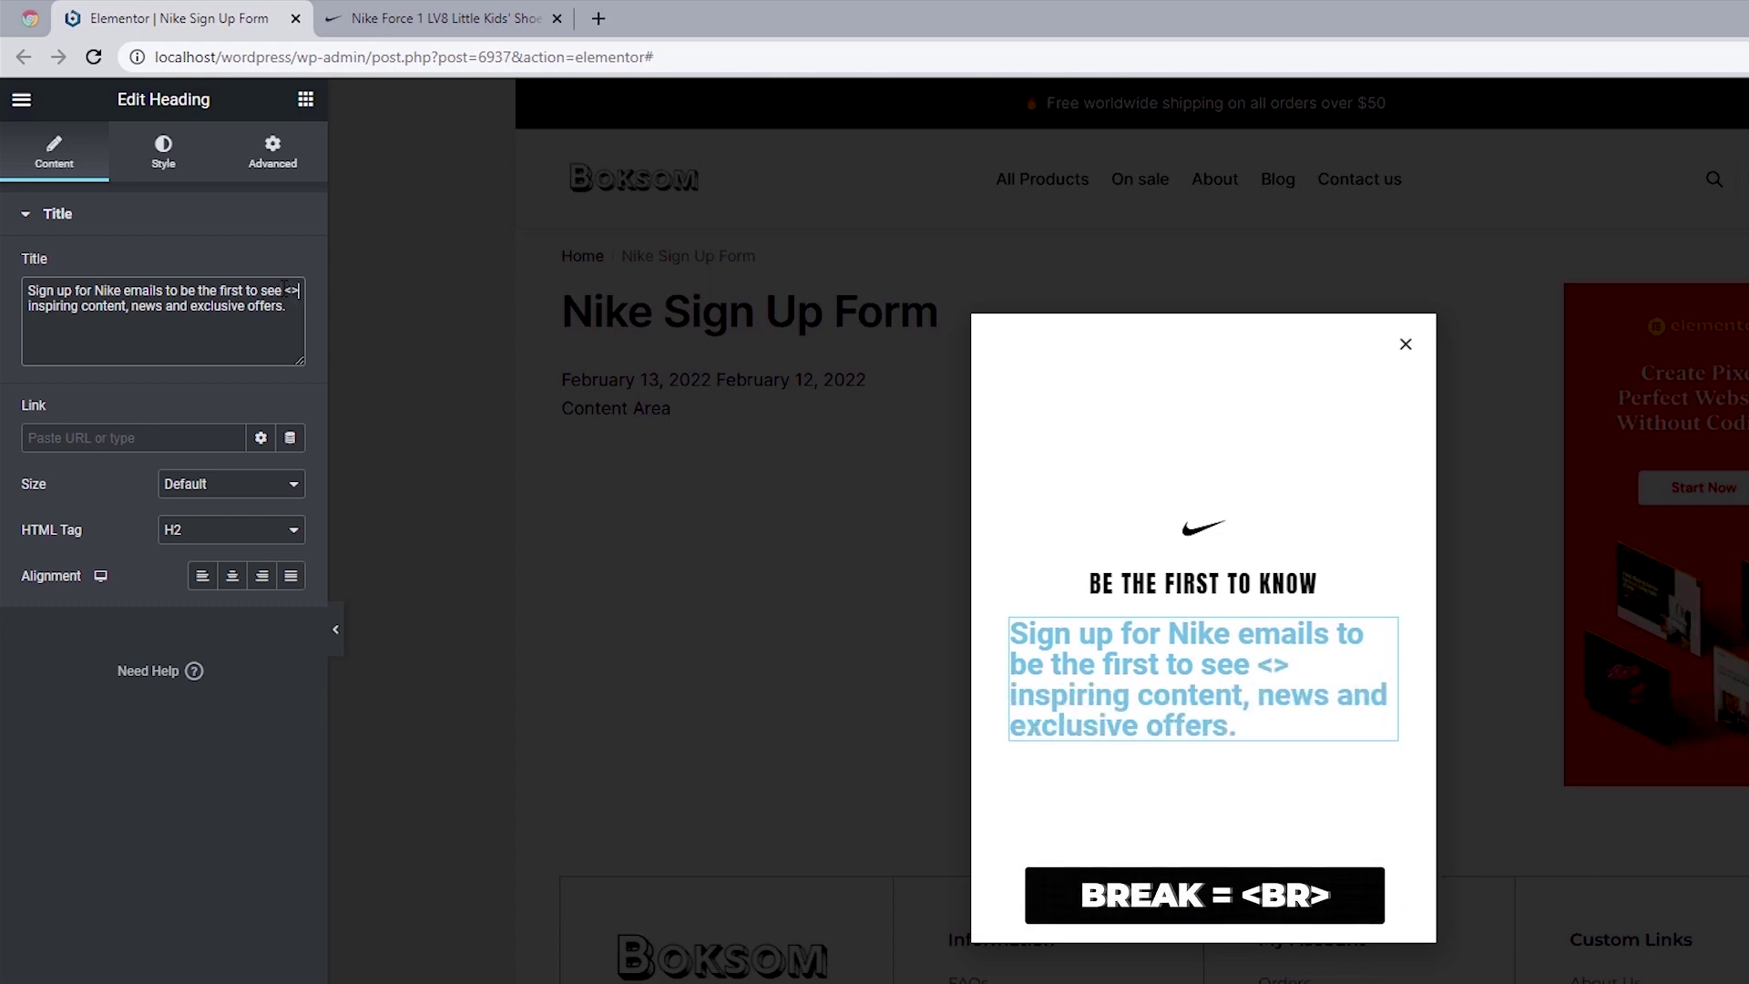
text(br)
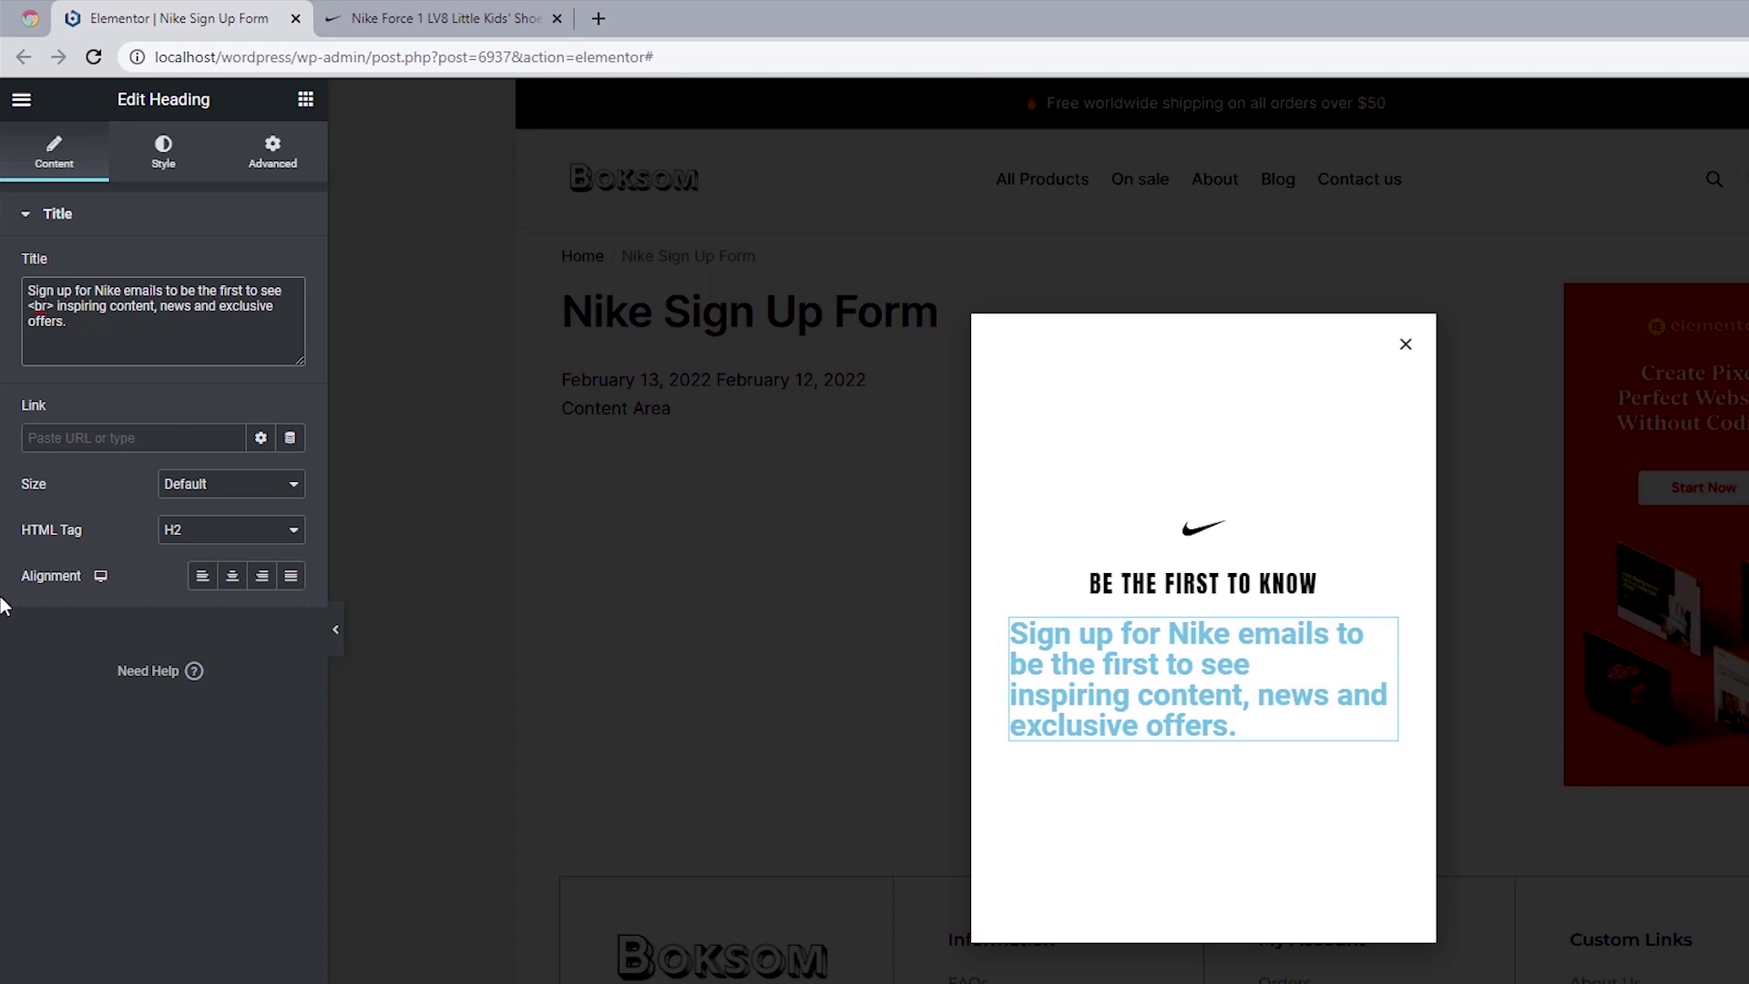
click(232, 578)
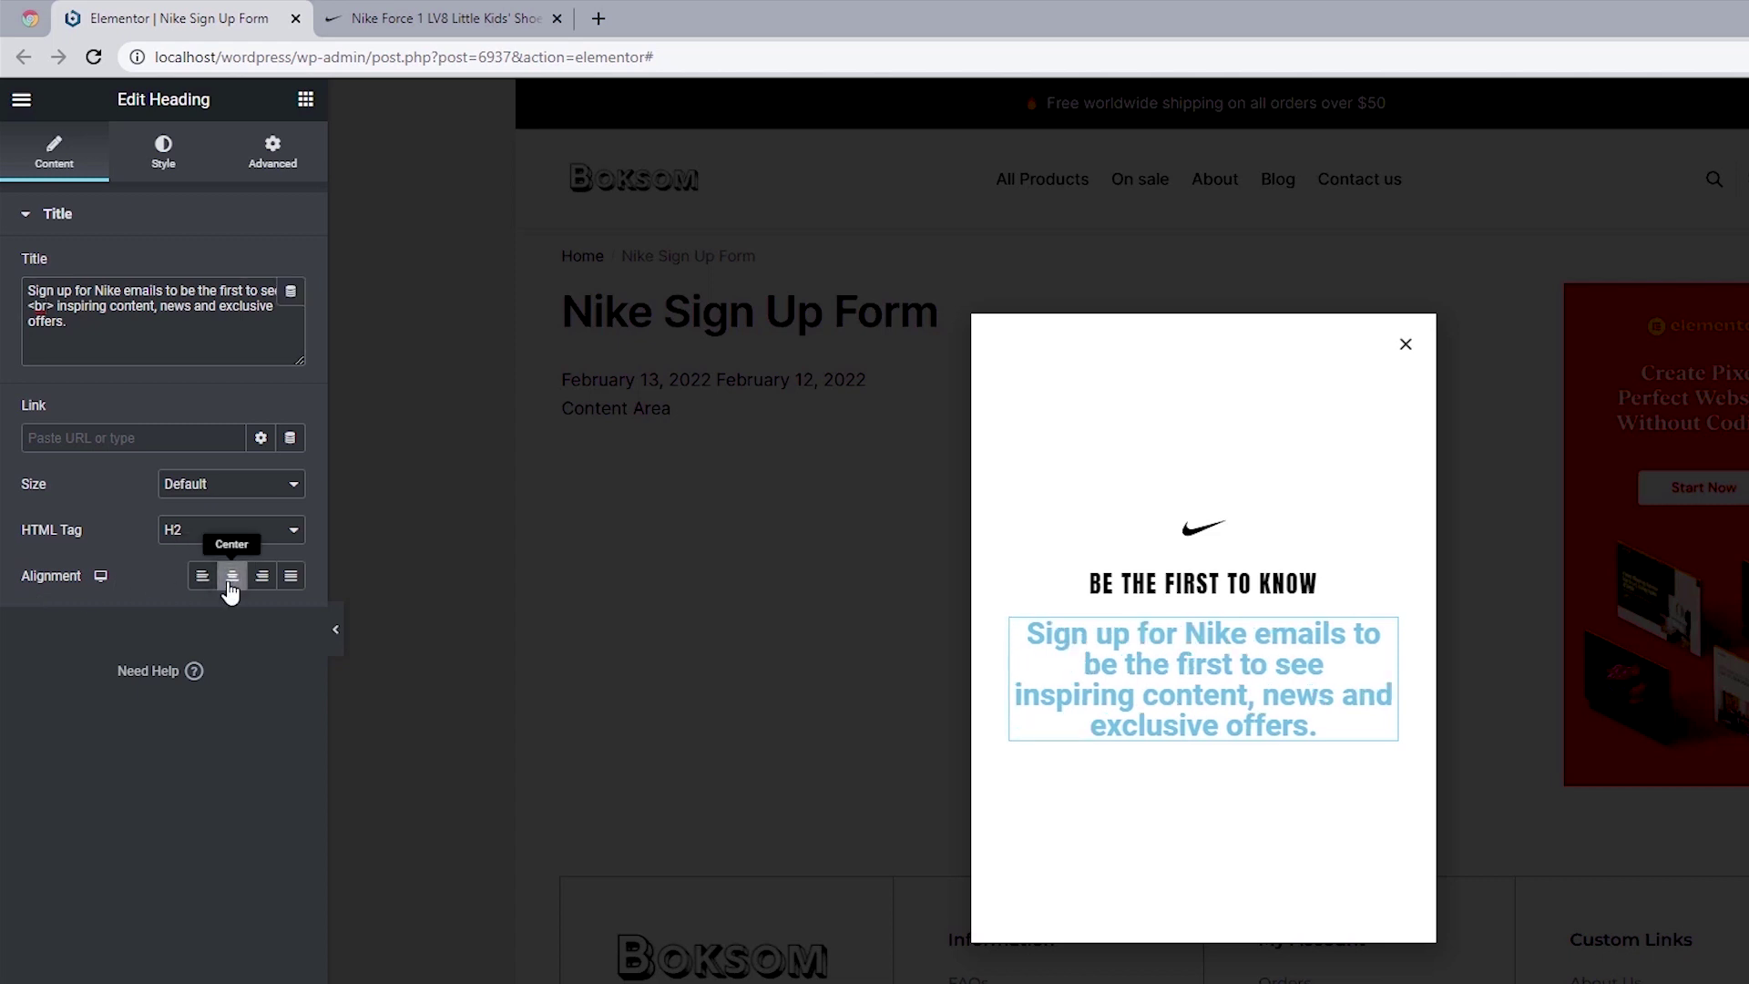
click(166, 155)
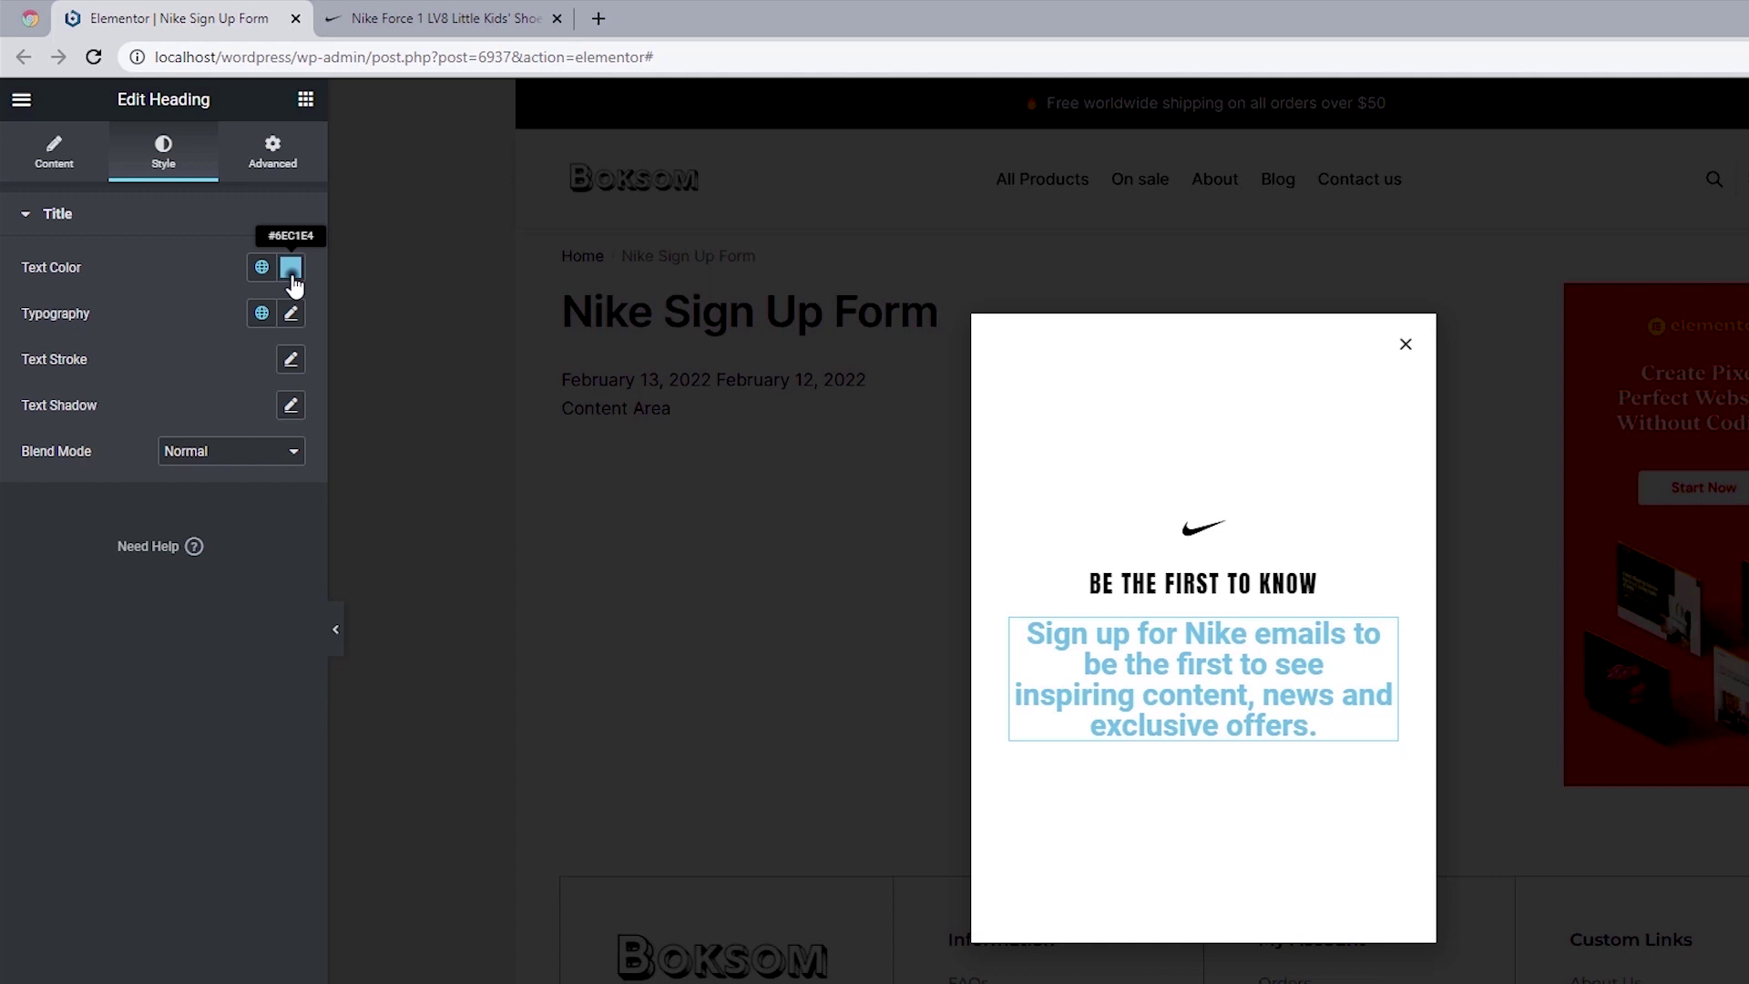
Step: Set the sign-up sentence's text colour to #8D8D8D
click(291, 273)
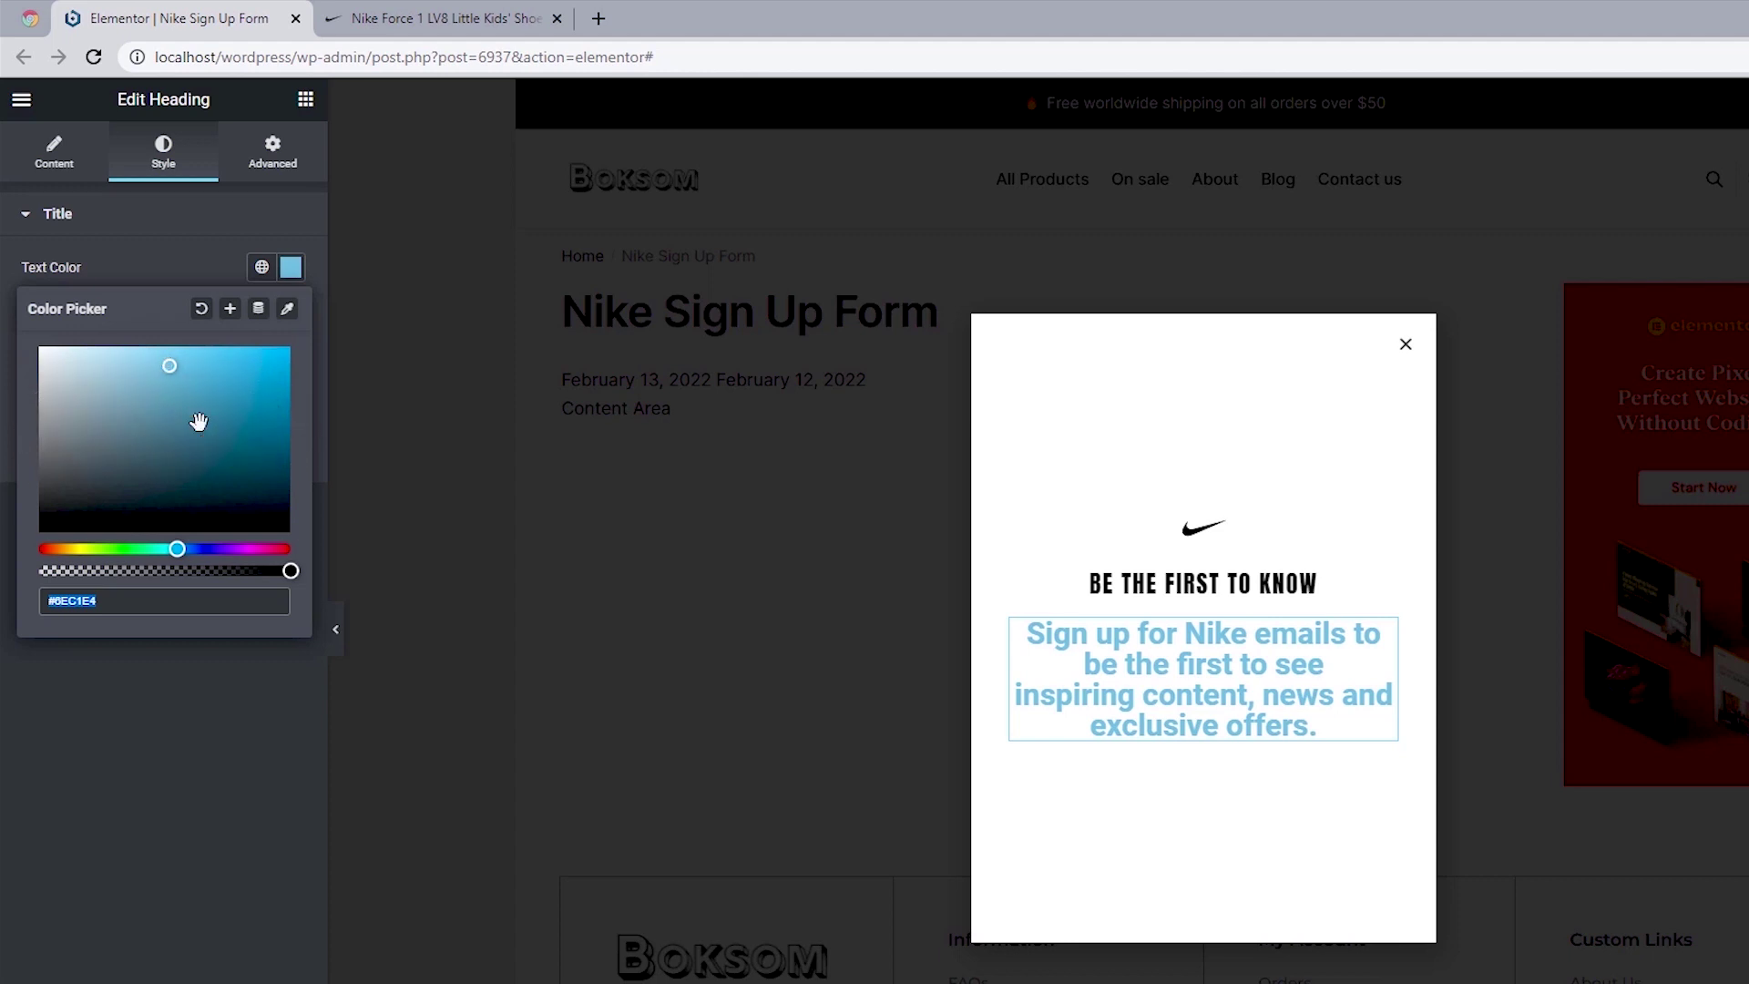
text(#8D8D8D)
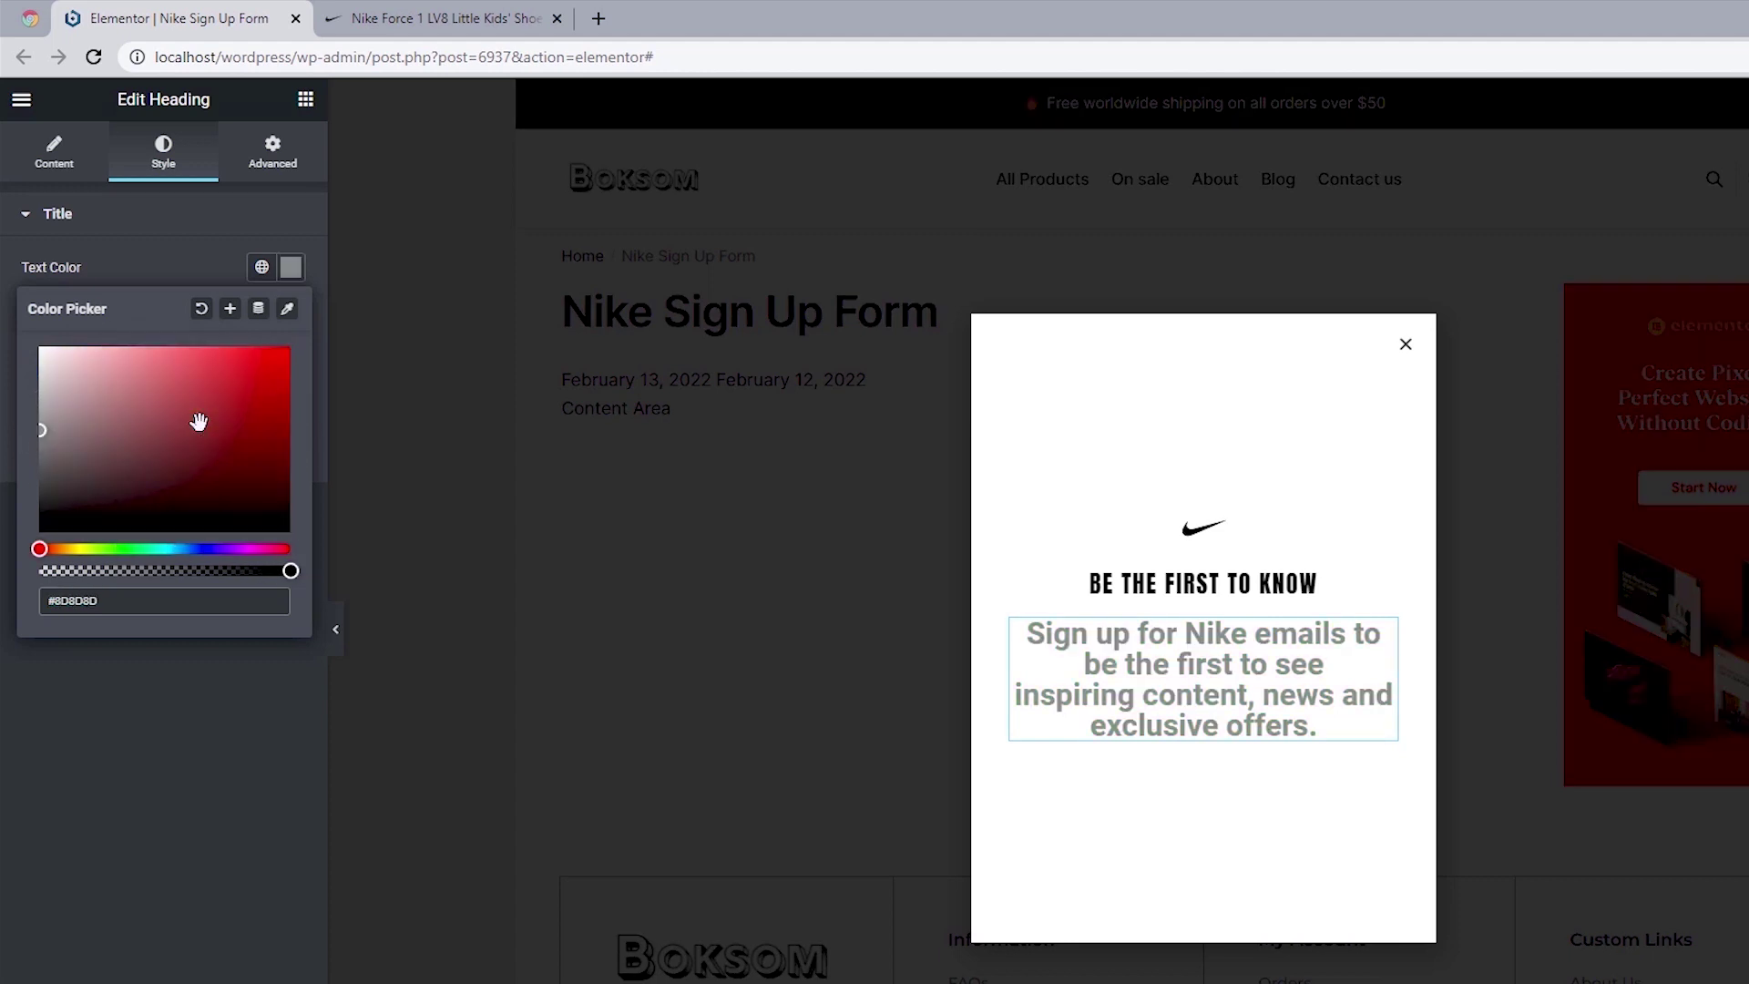
click(7, 309)
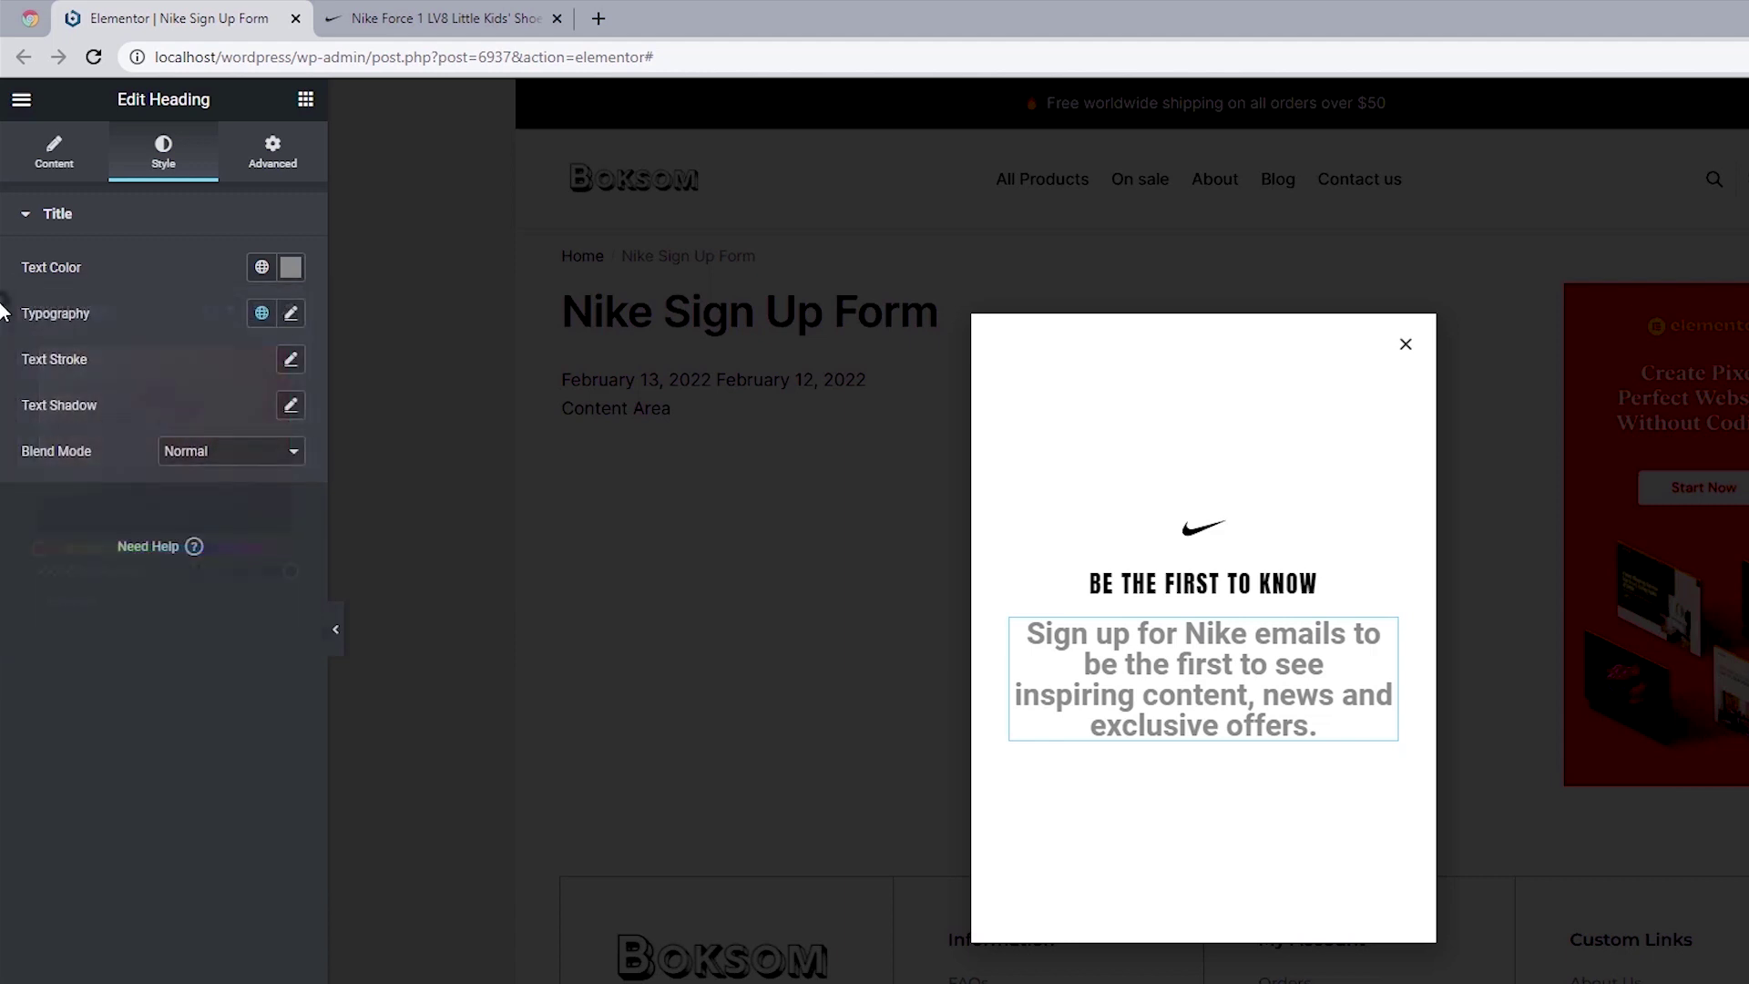
click(290, 313)
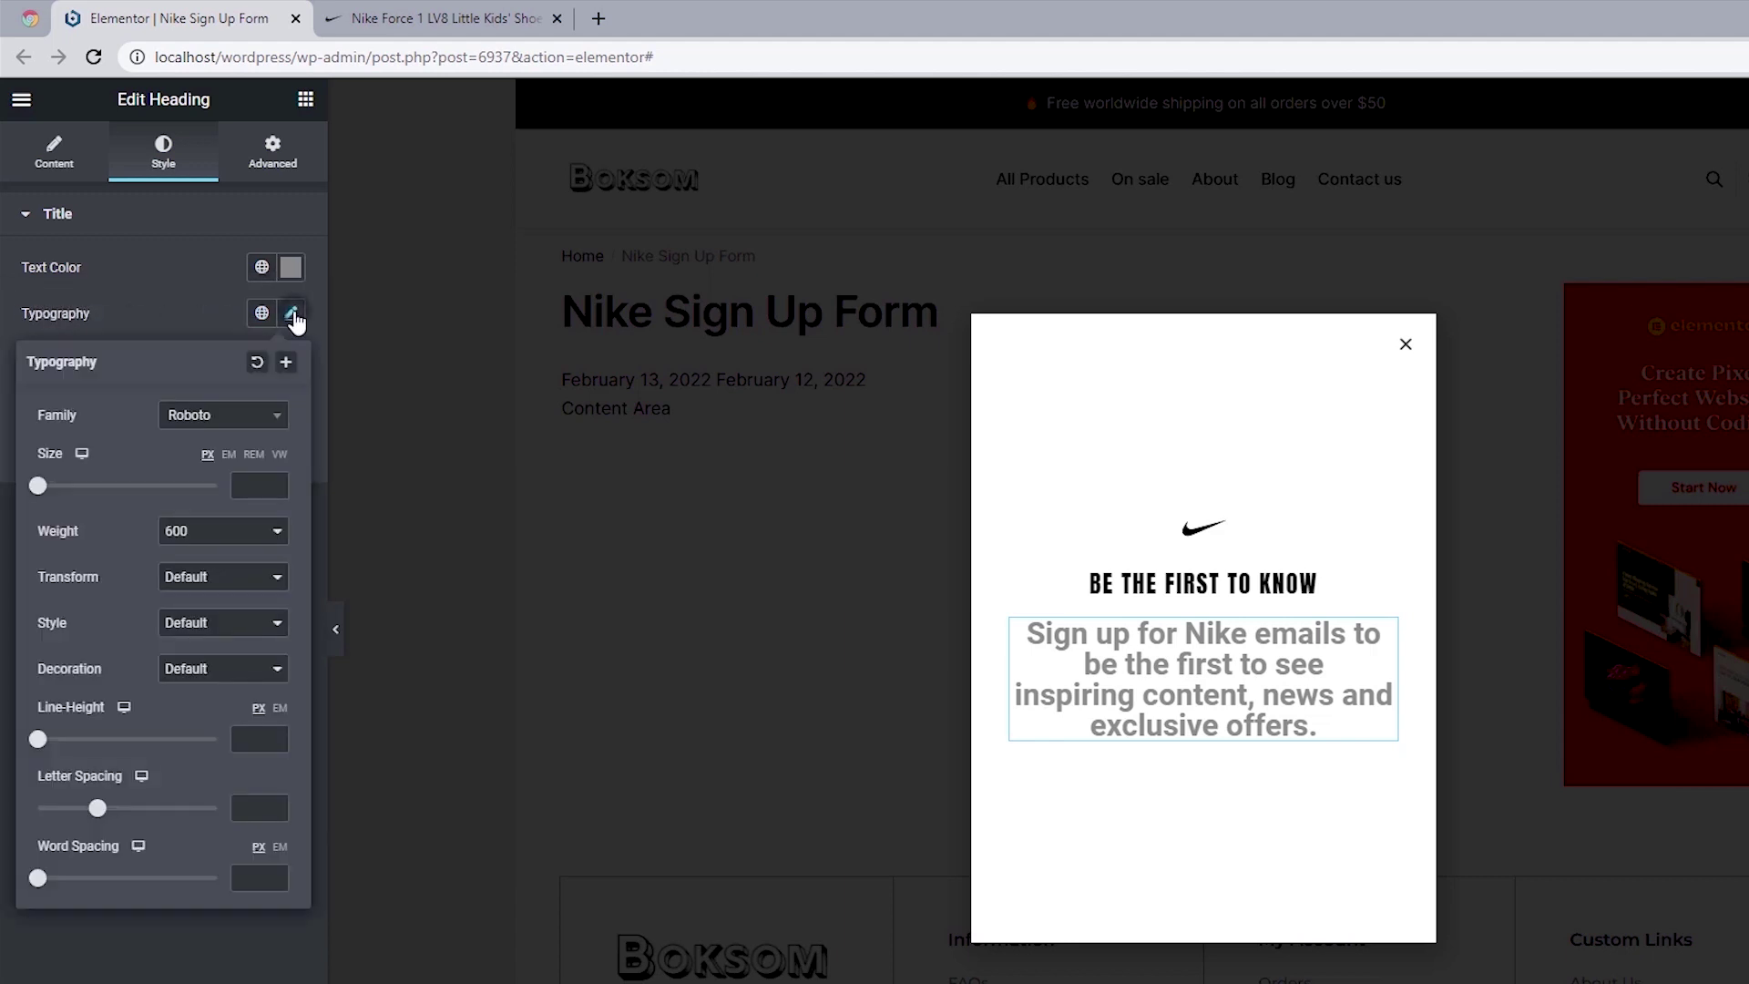
Step: Style the subtitle in Helvetica, size 15, weight 500, line height 22
click(183, 421)
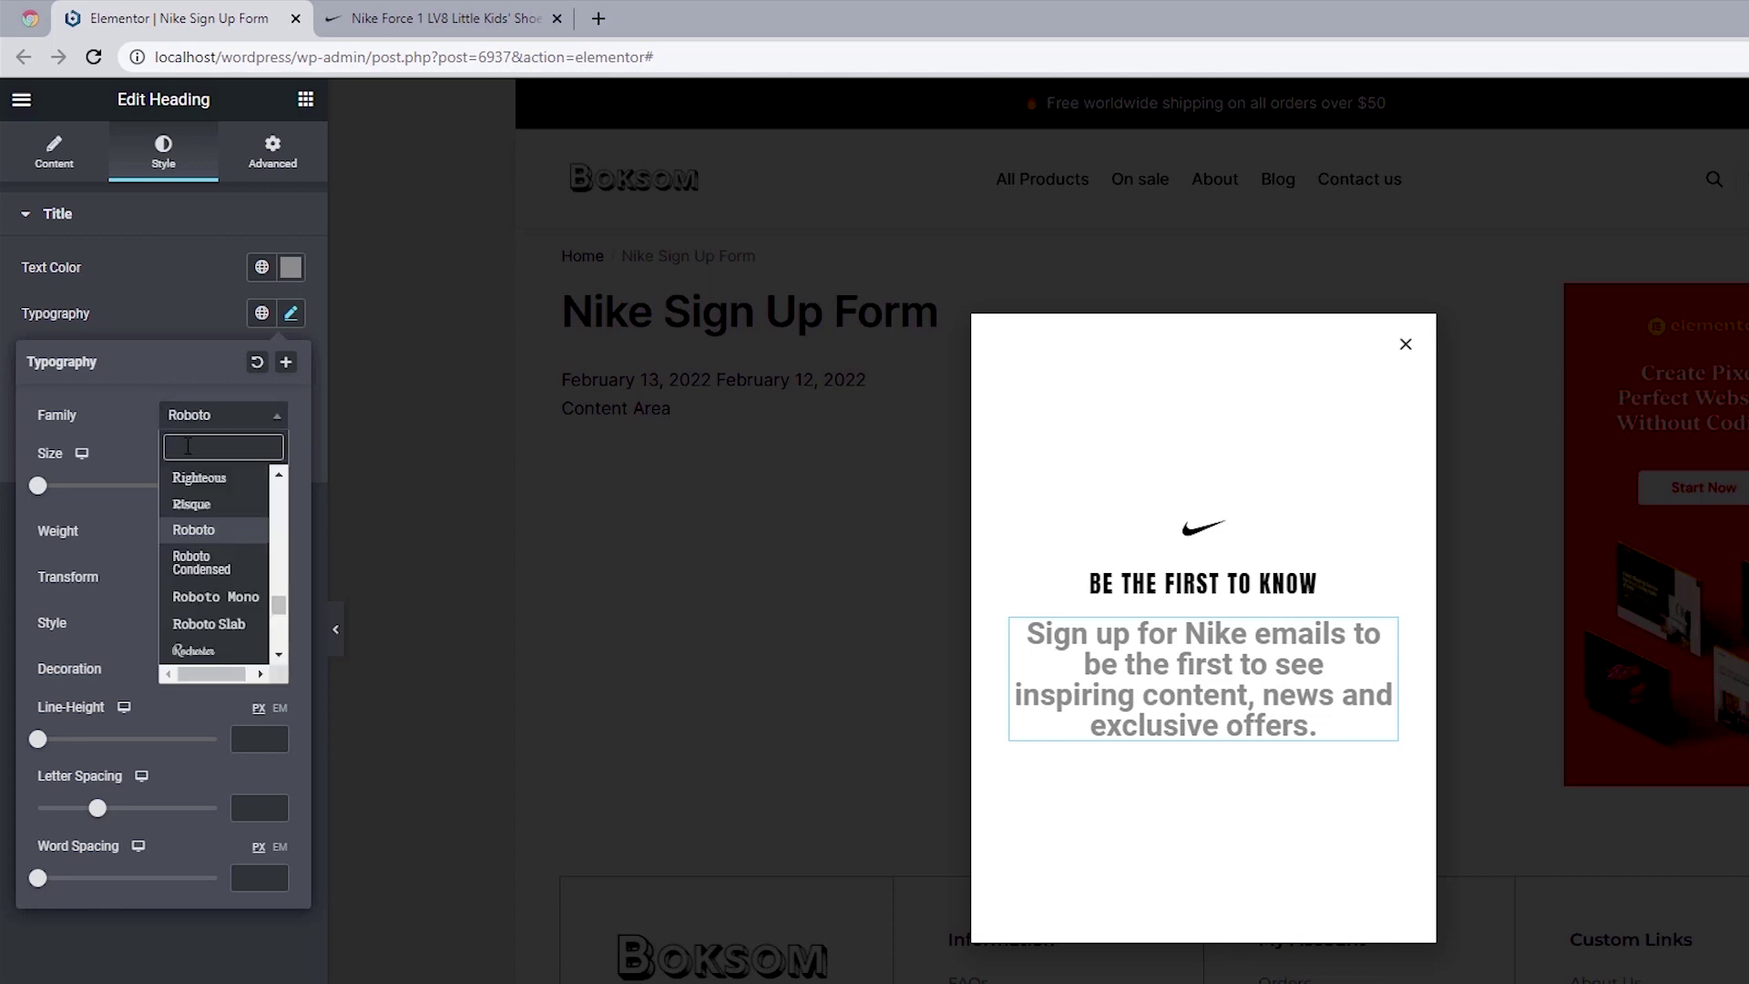
text(He)
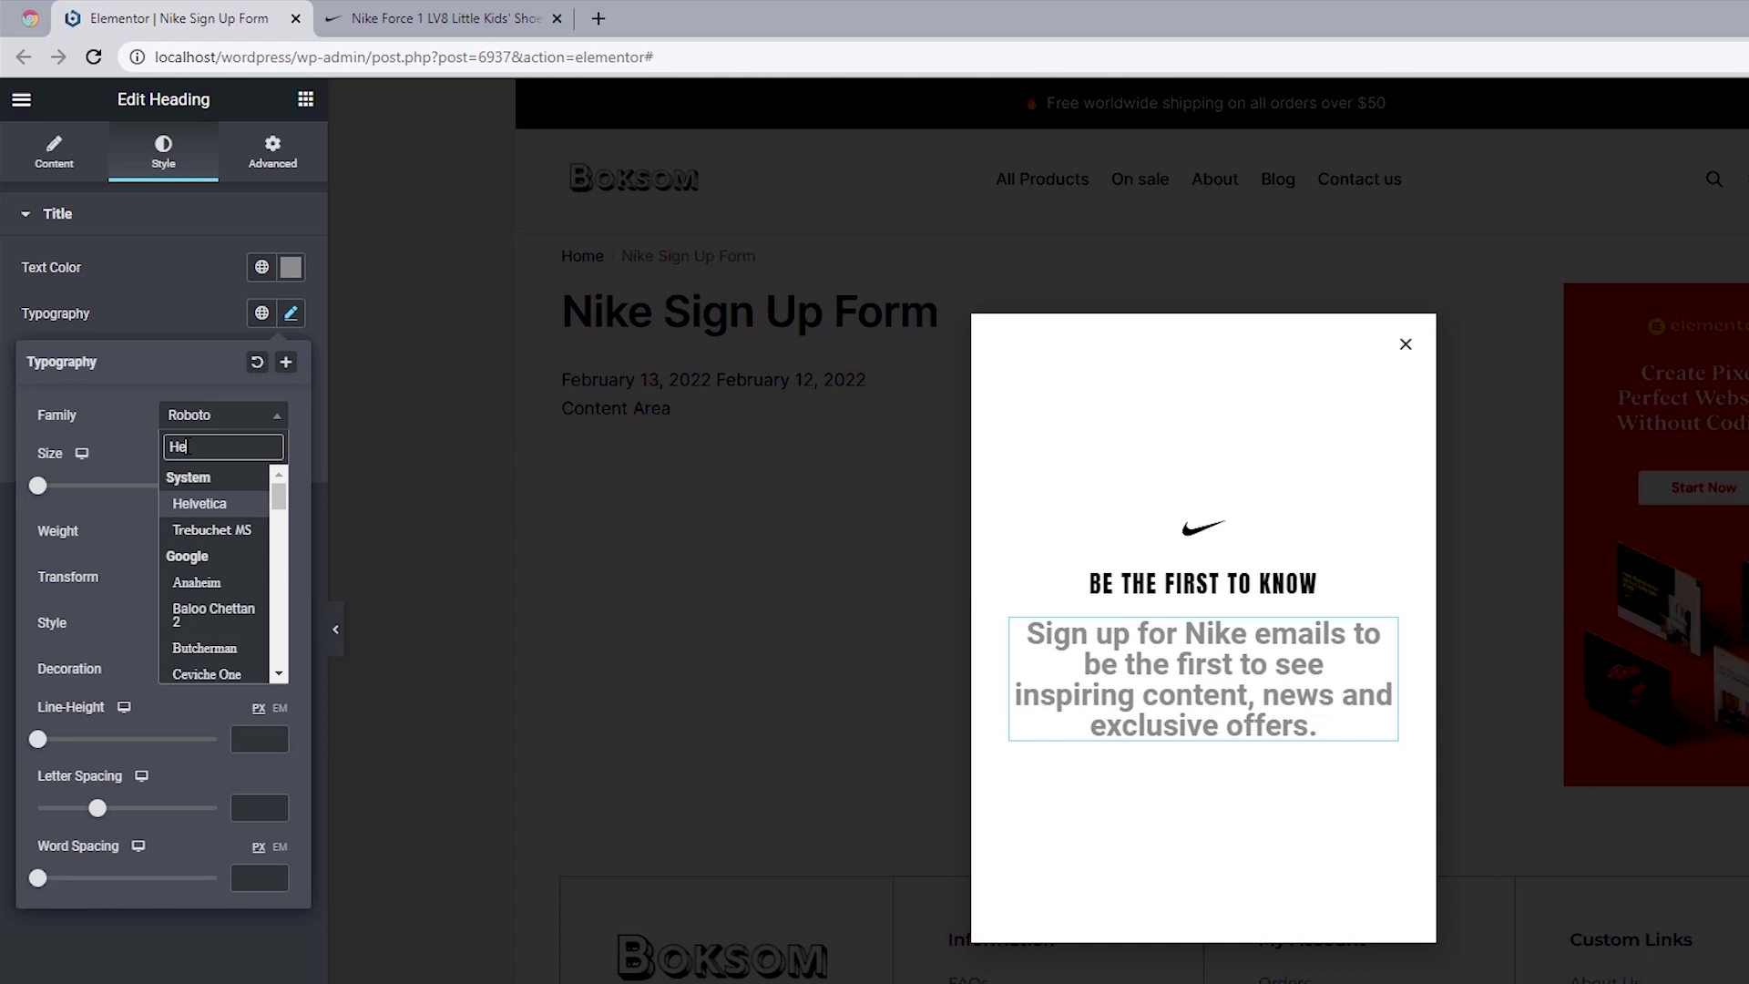
text(l)
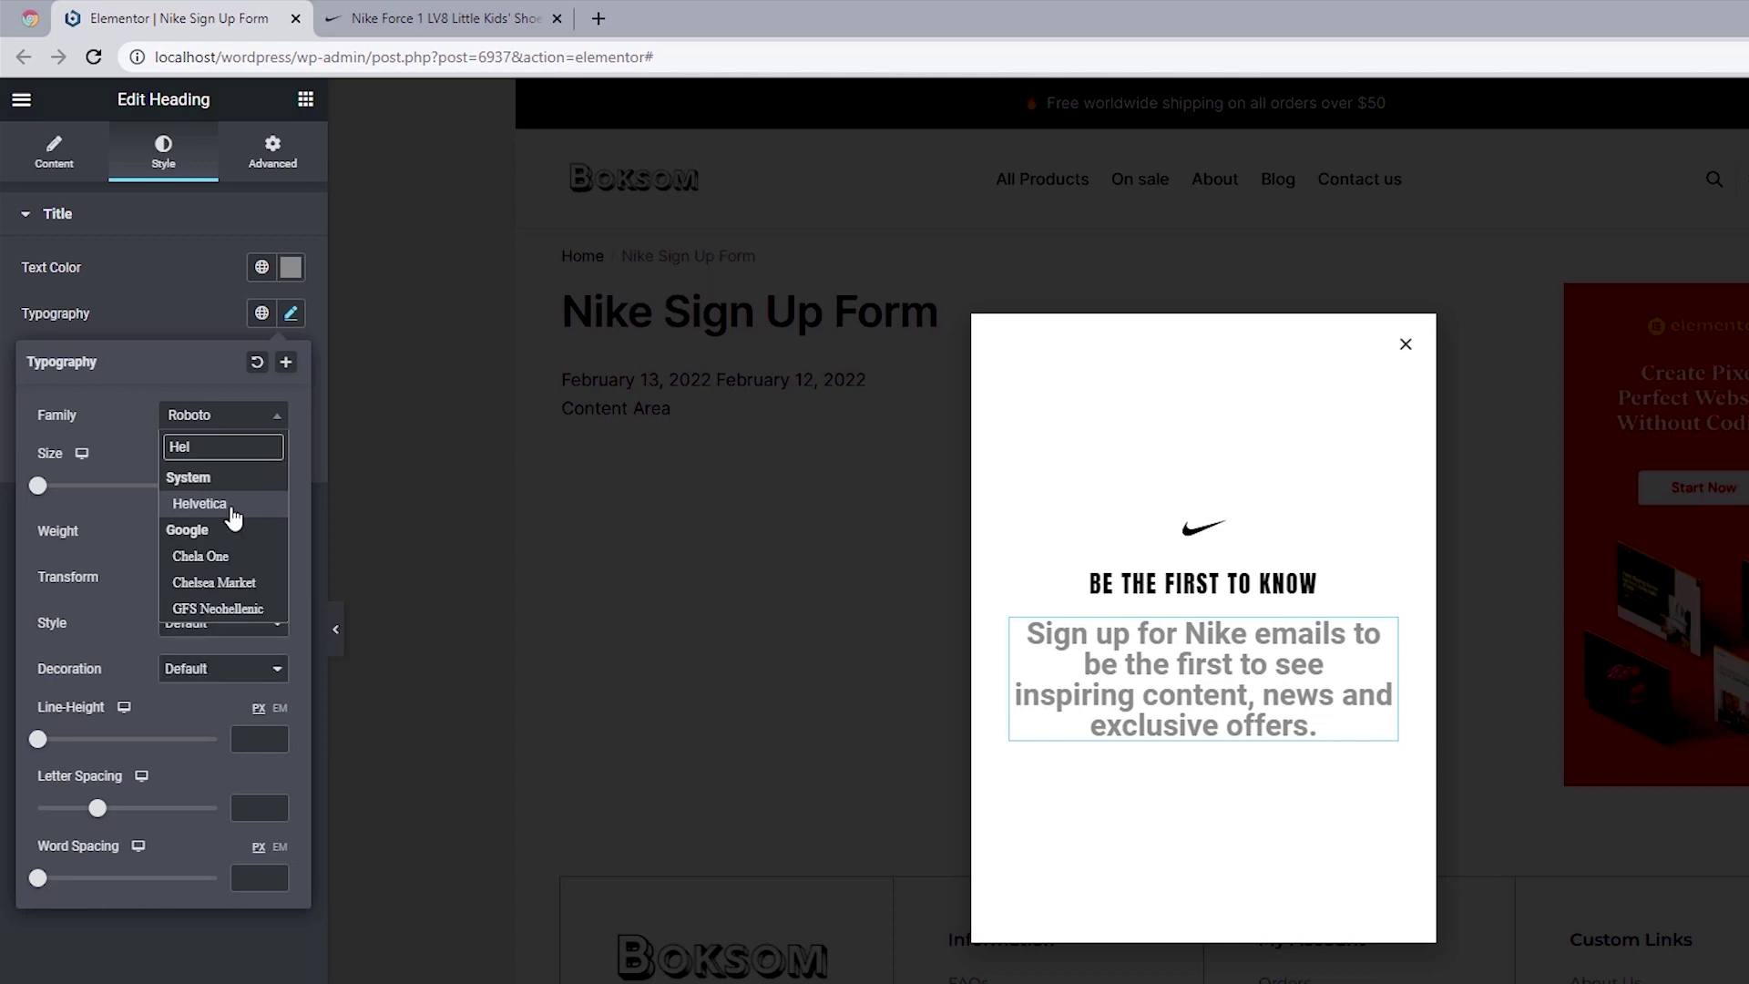
click(232, 506)
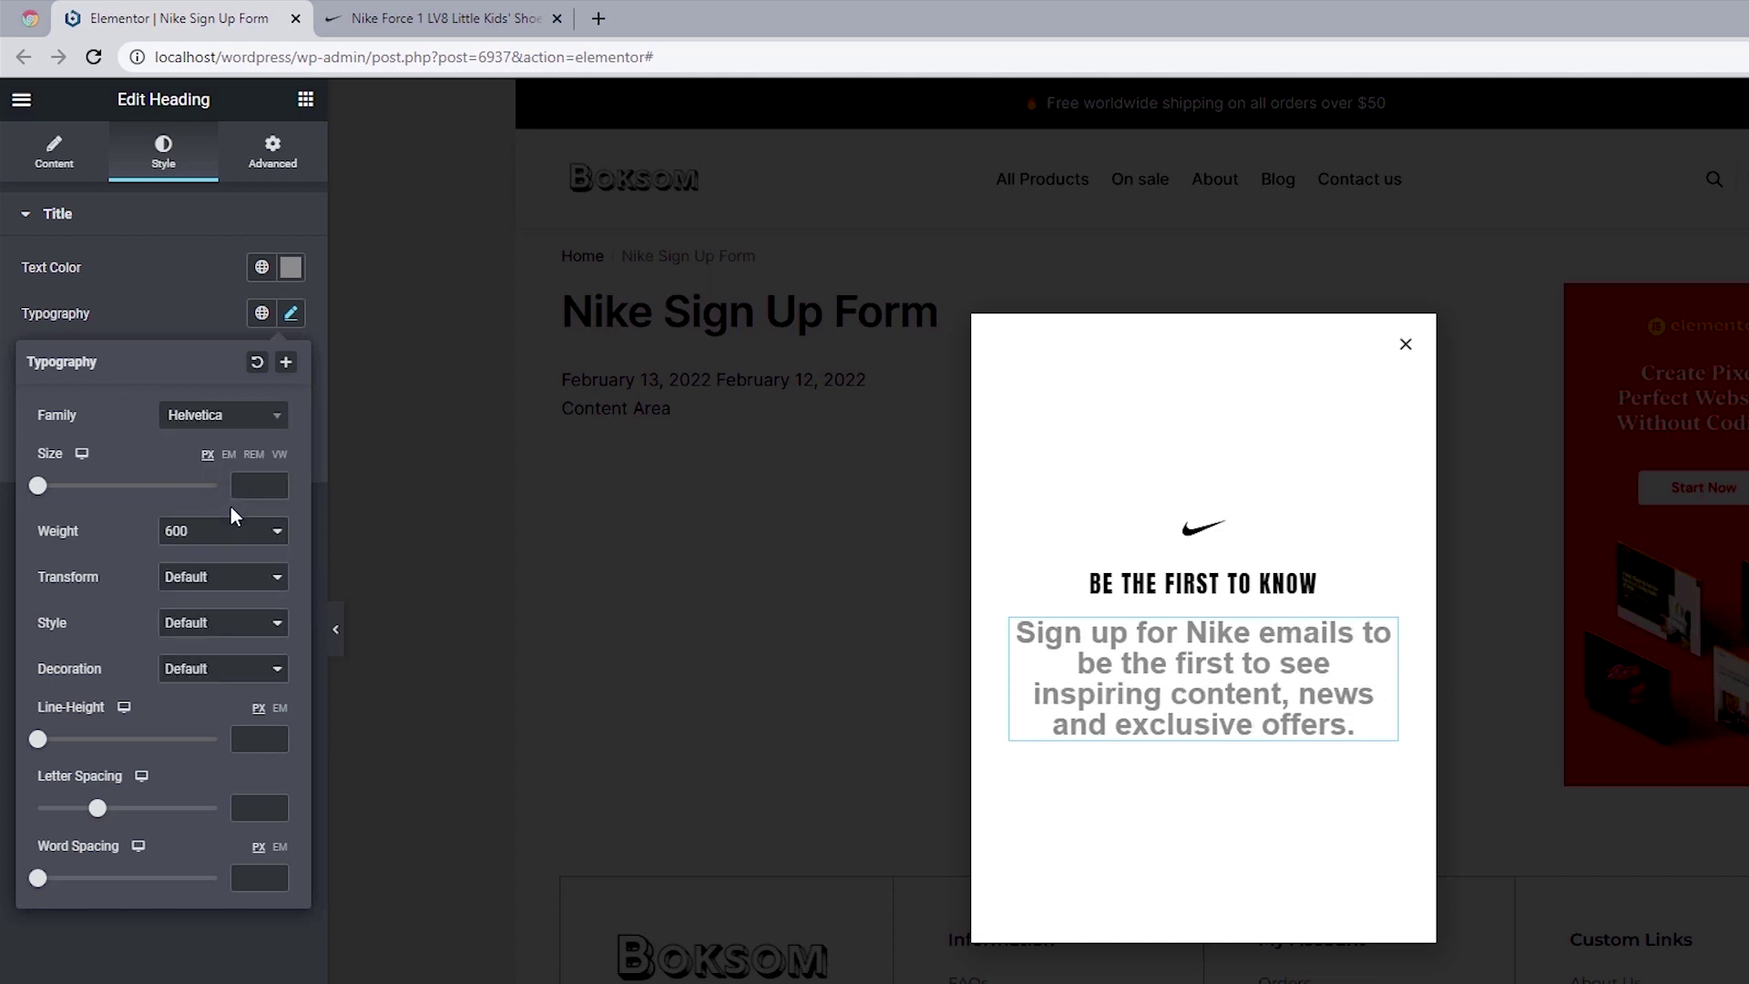
click(246, 489)
text(15)
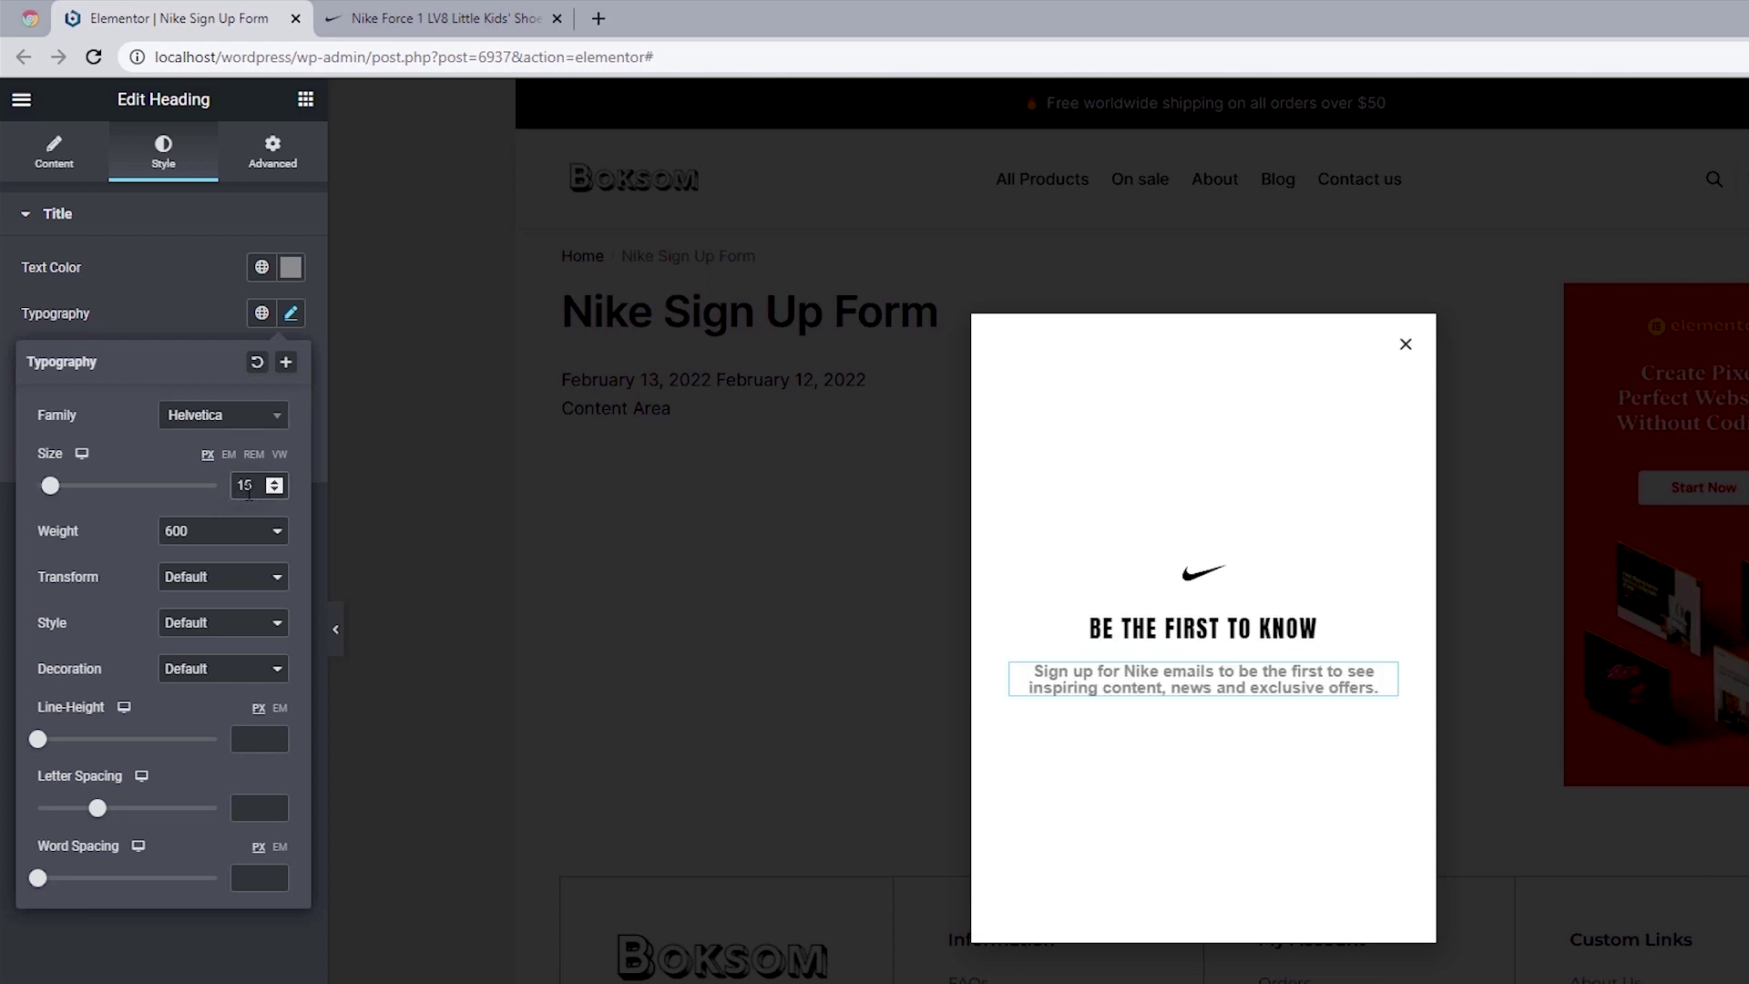
click(178, 532)
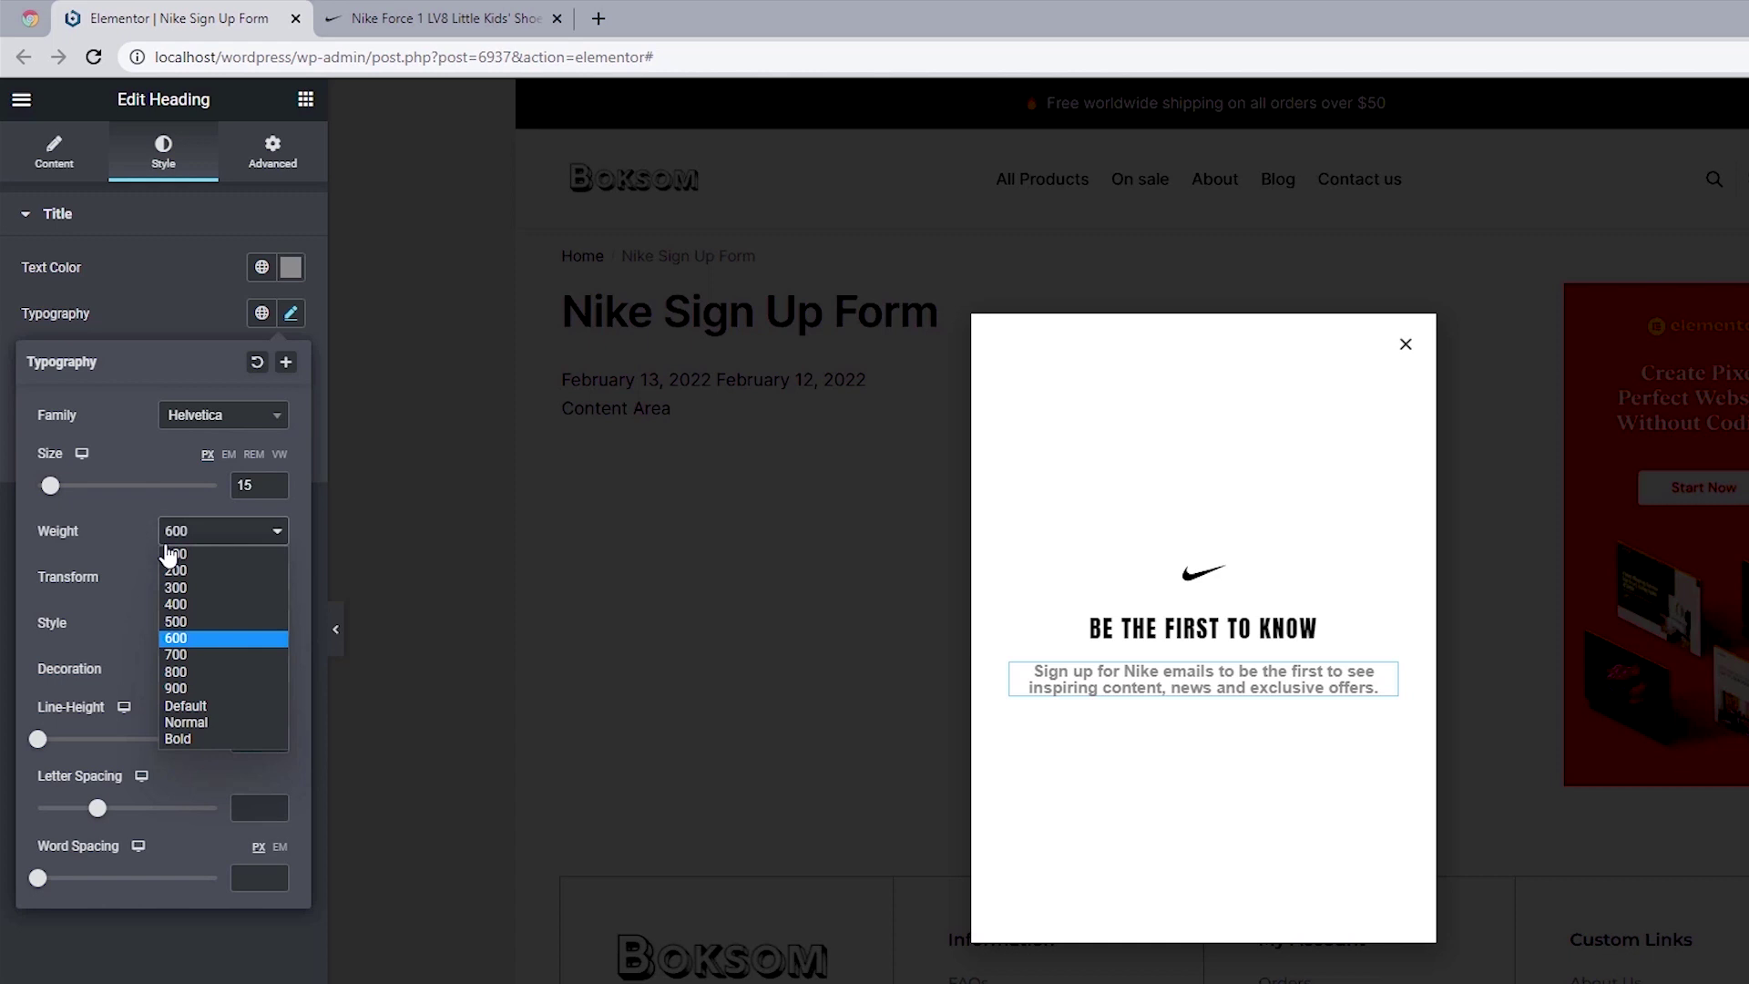
click(178, 621)
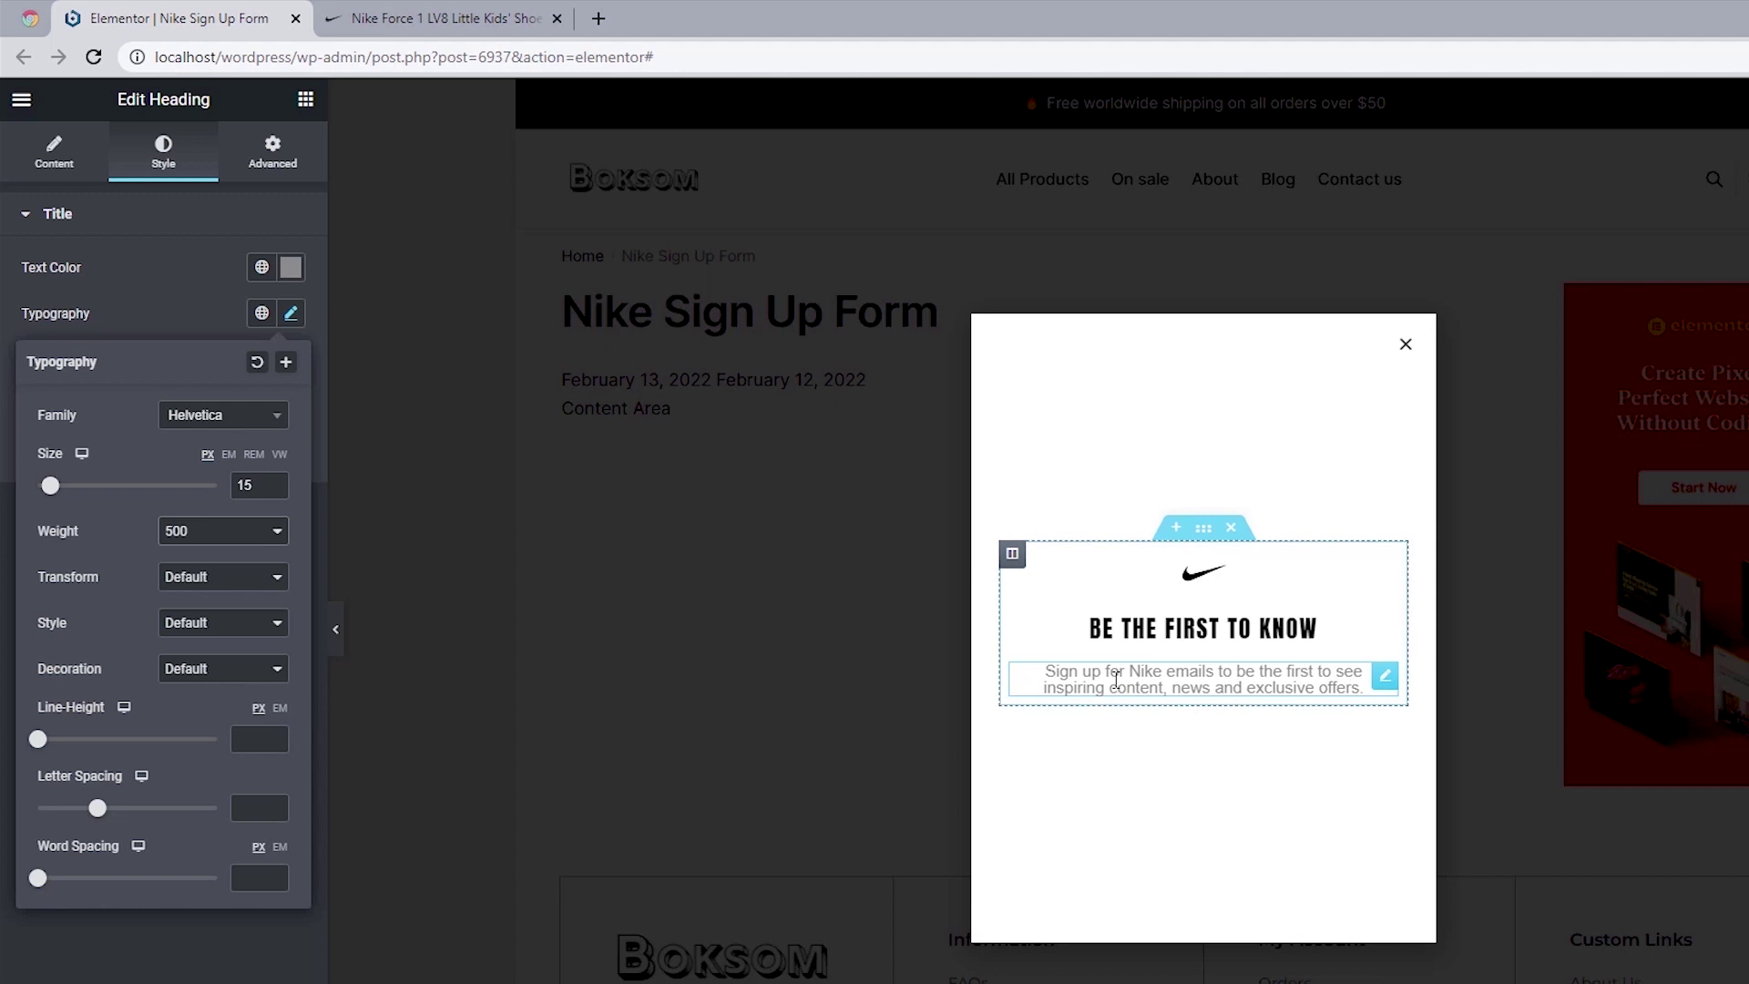
click(270, 743)
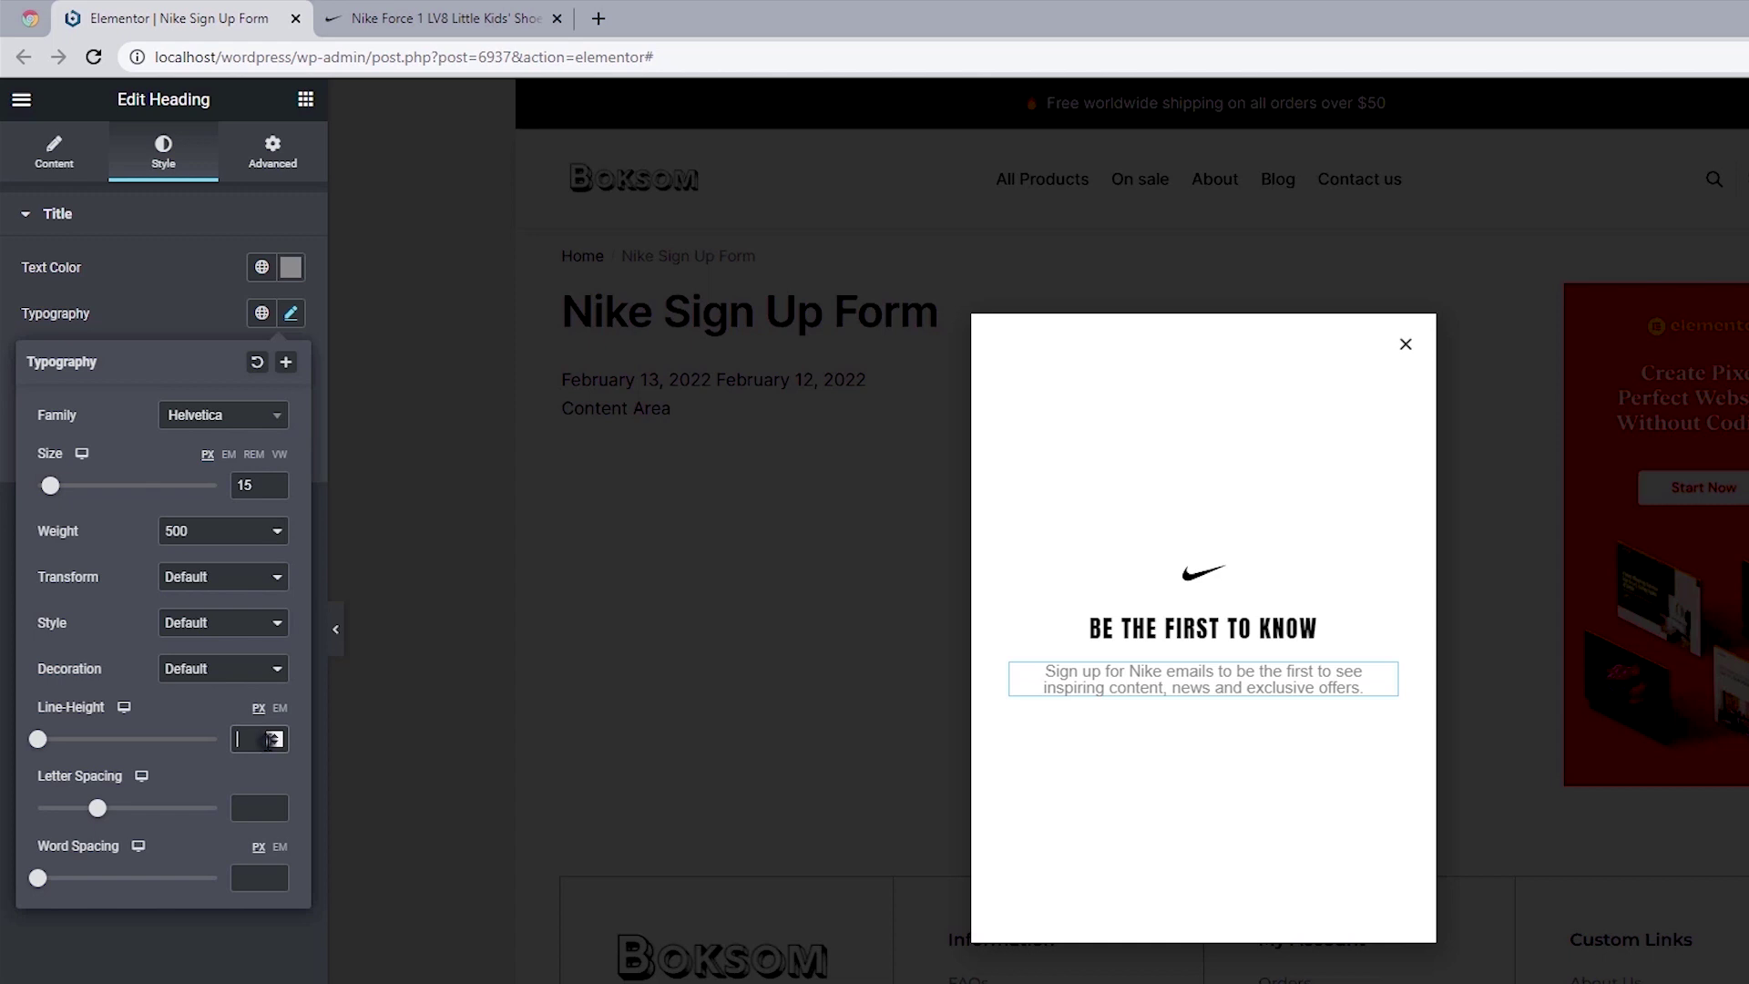
text(22)
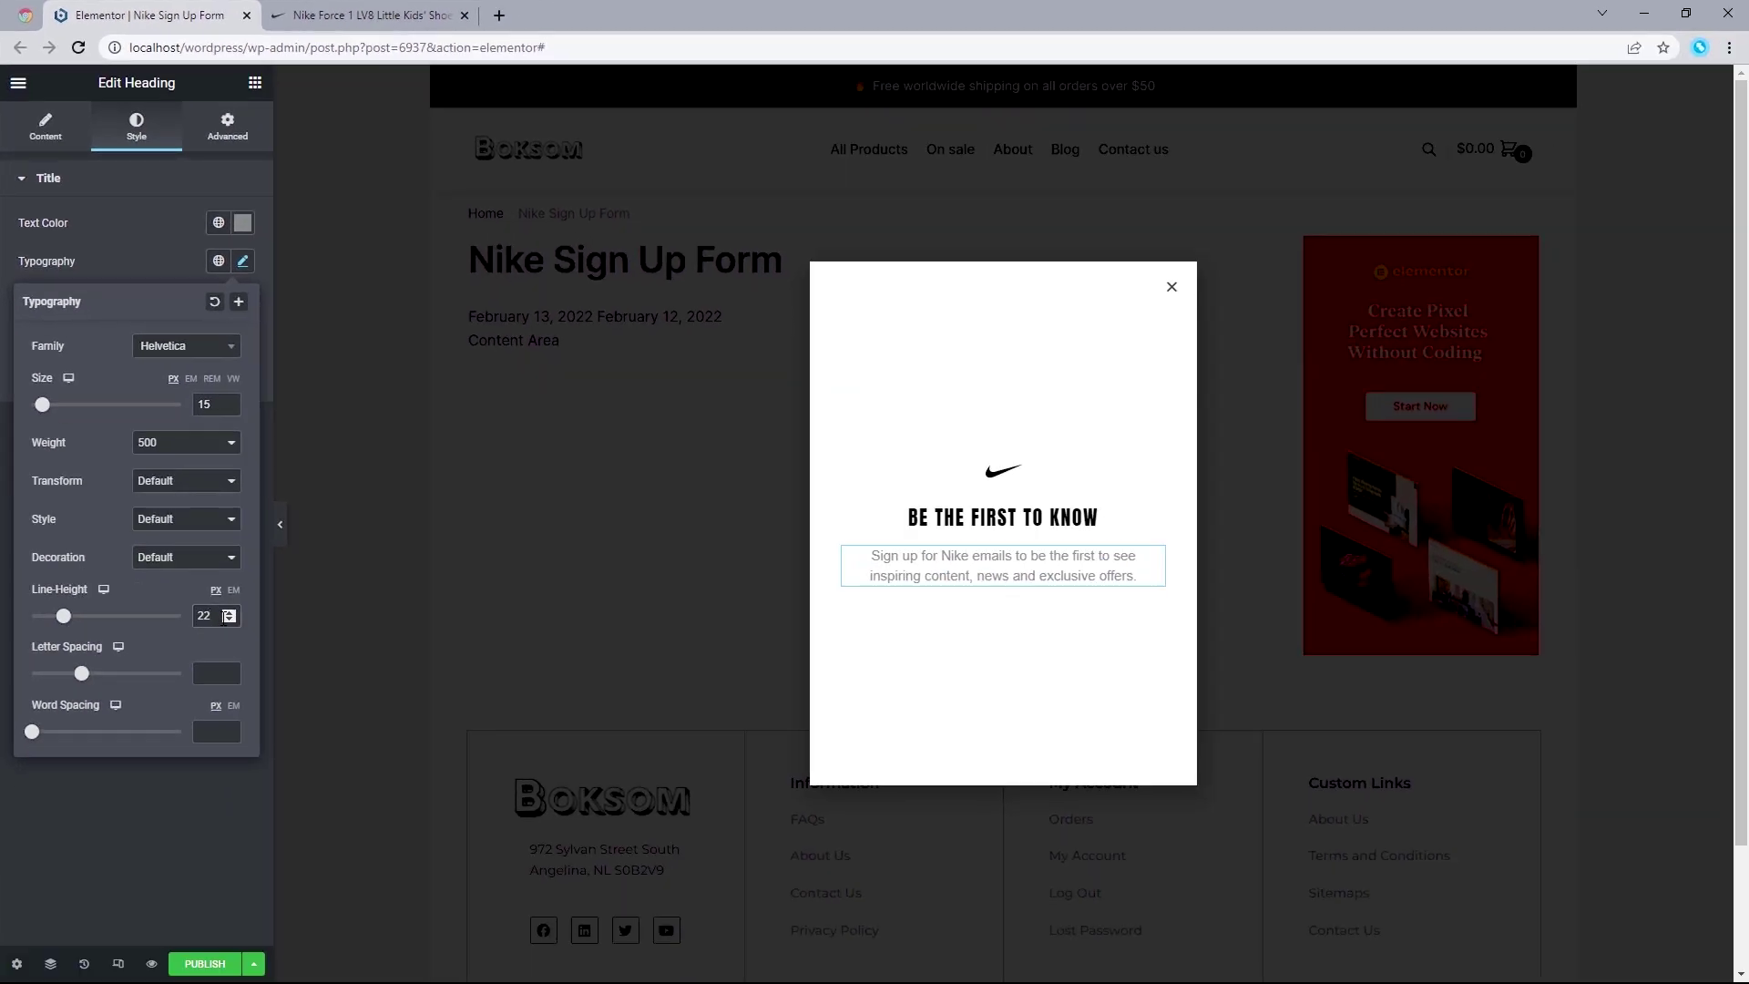
click(326, 10)
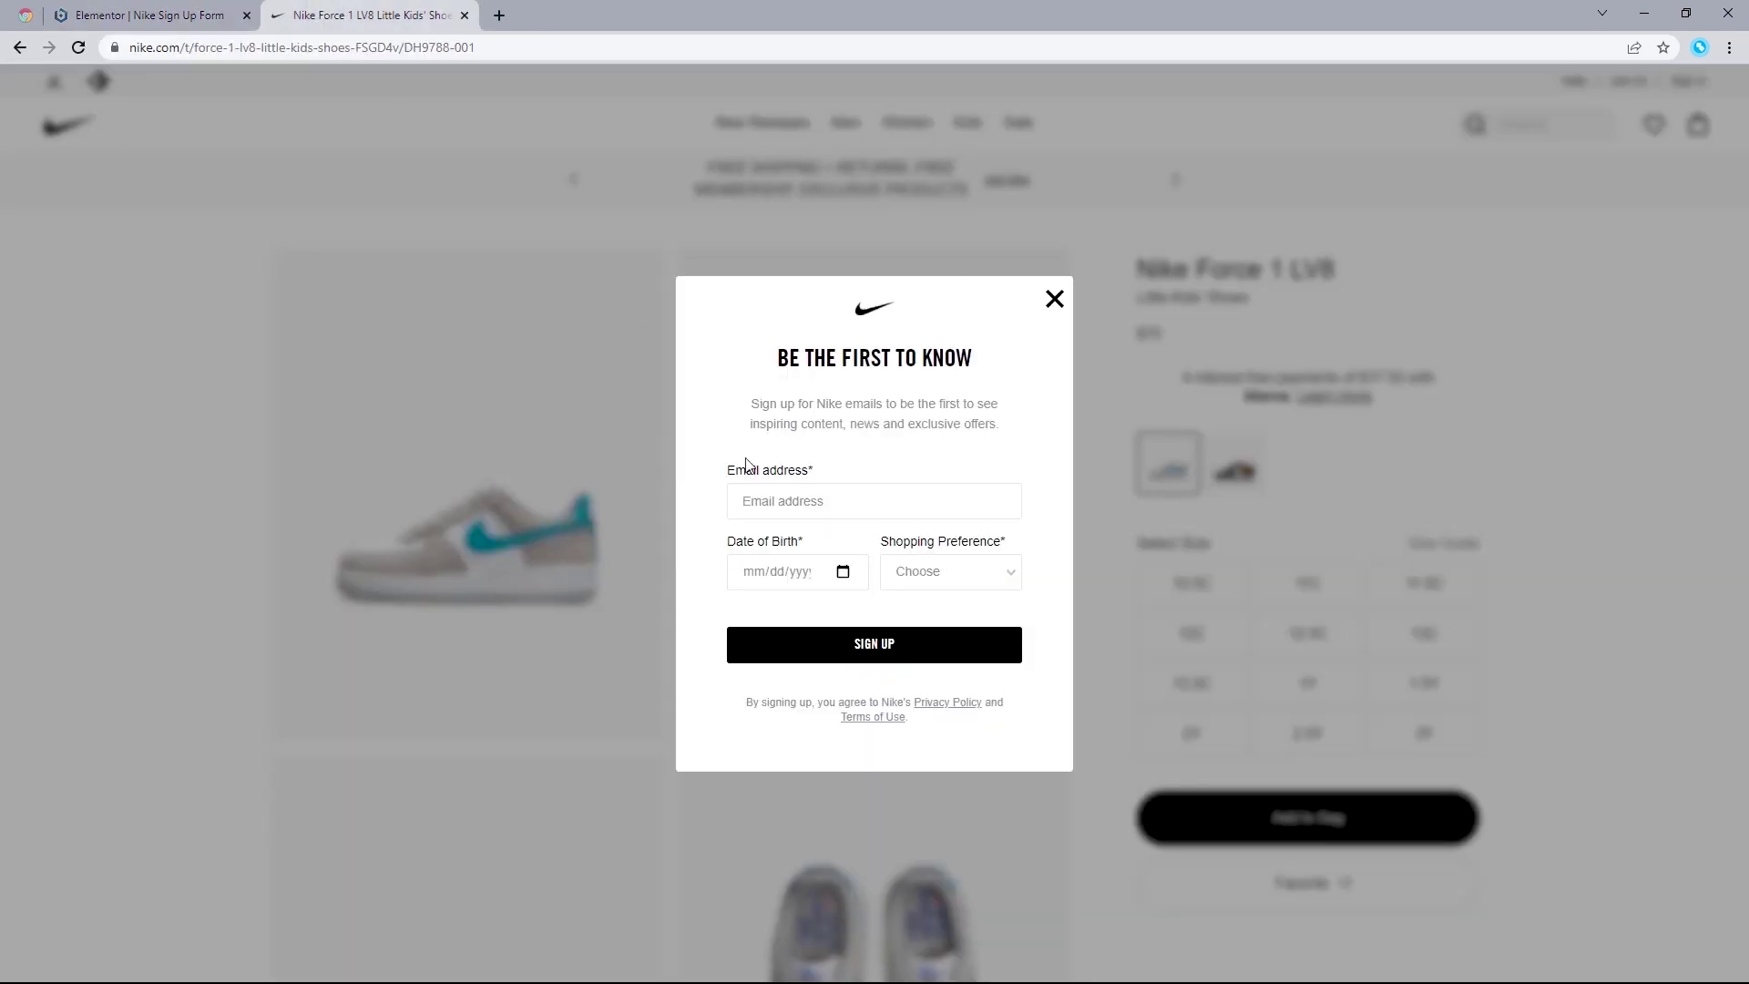
Step: Search the widgets for 'Form' and place a Form widget below the subtitle
click(134, 8)
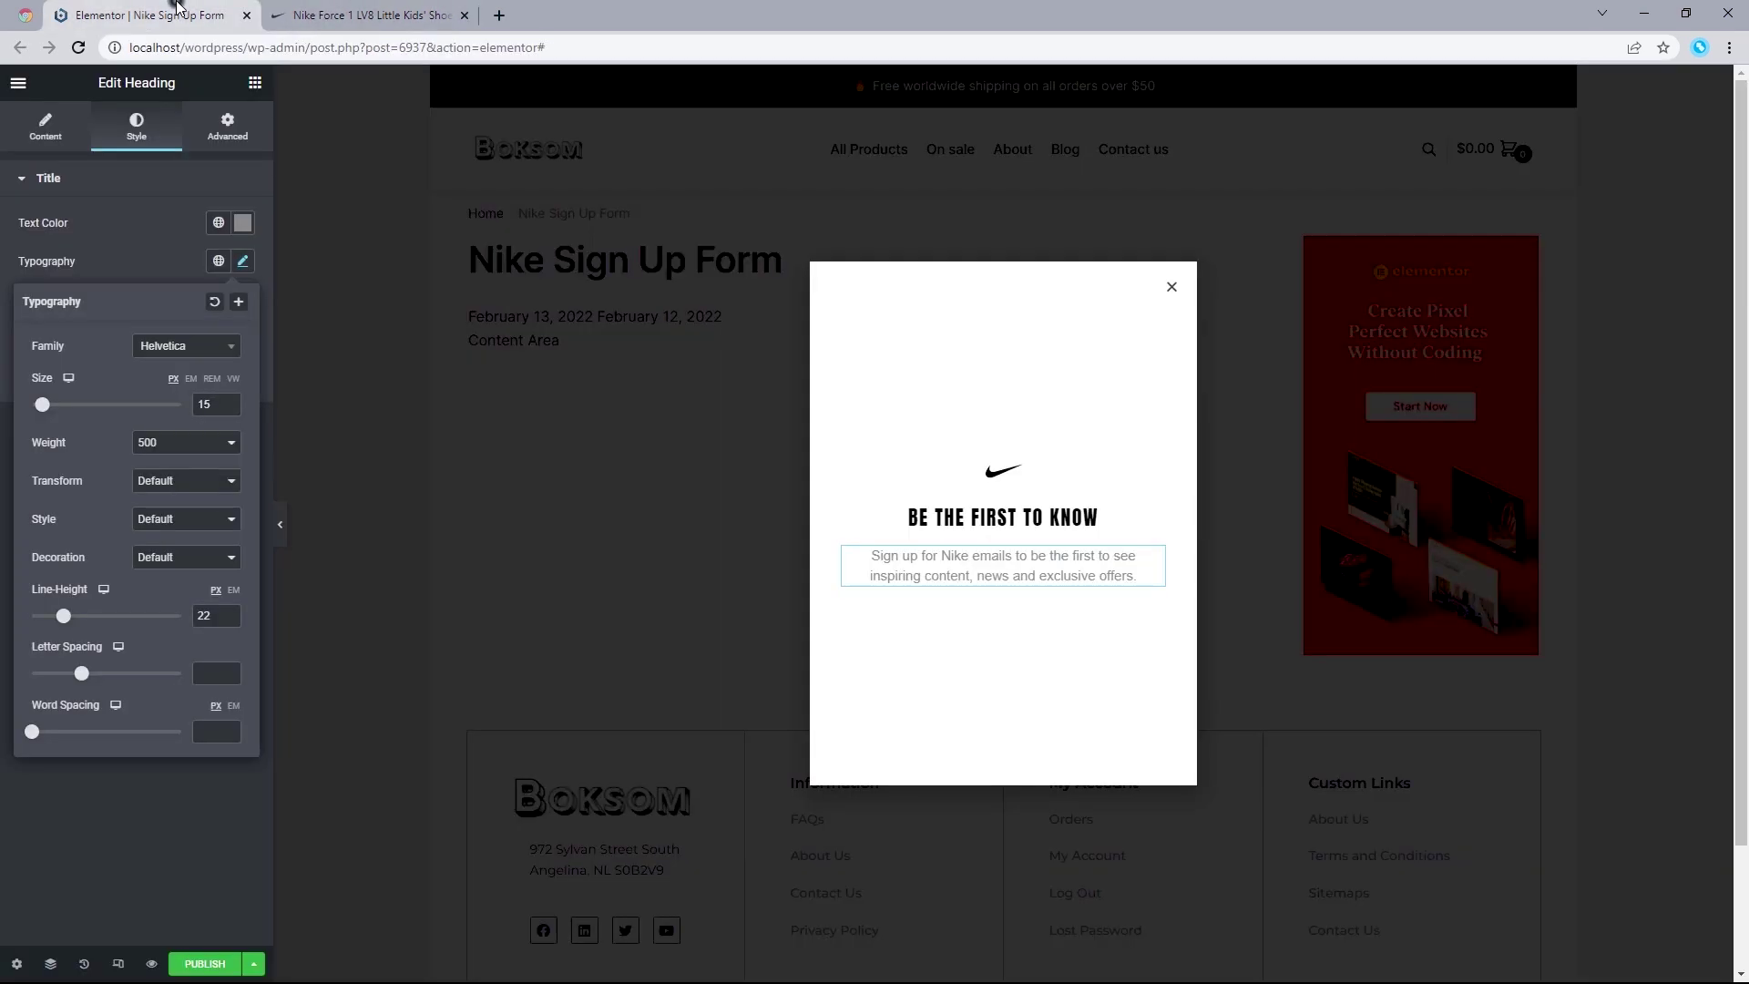
click(256, 85)
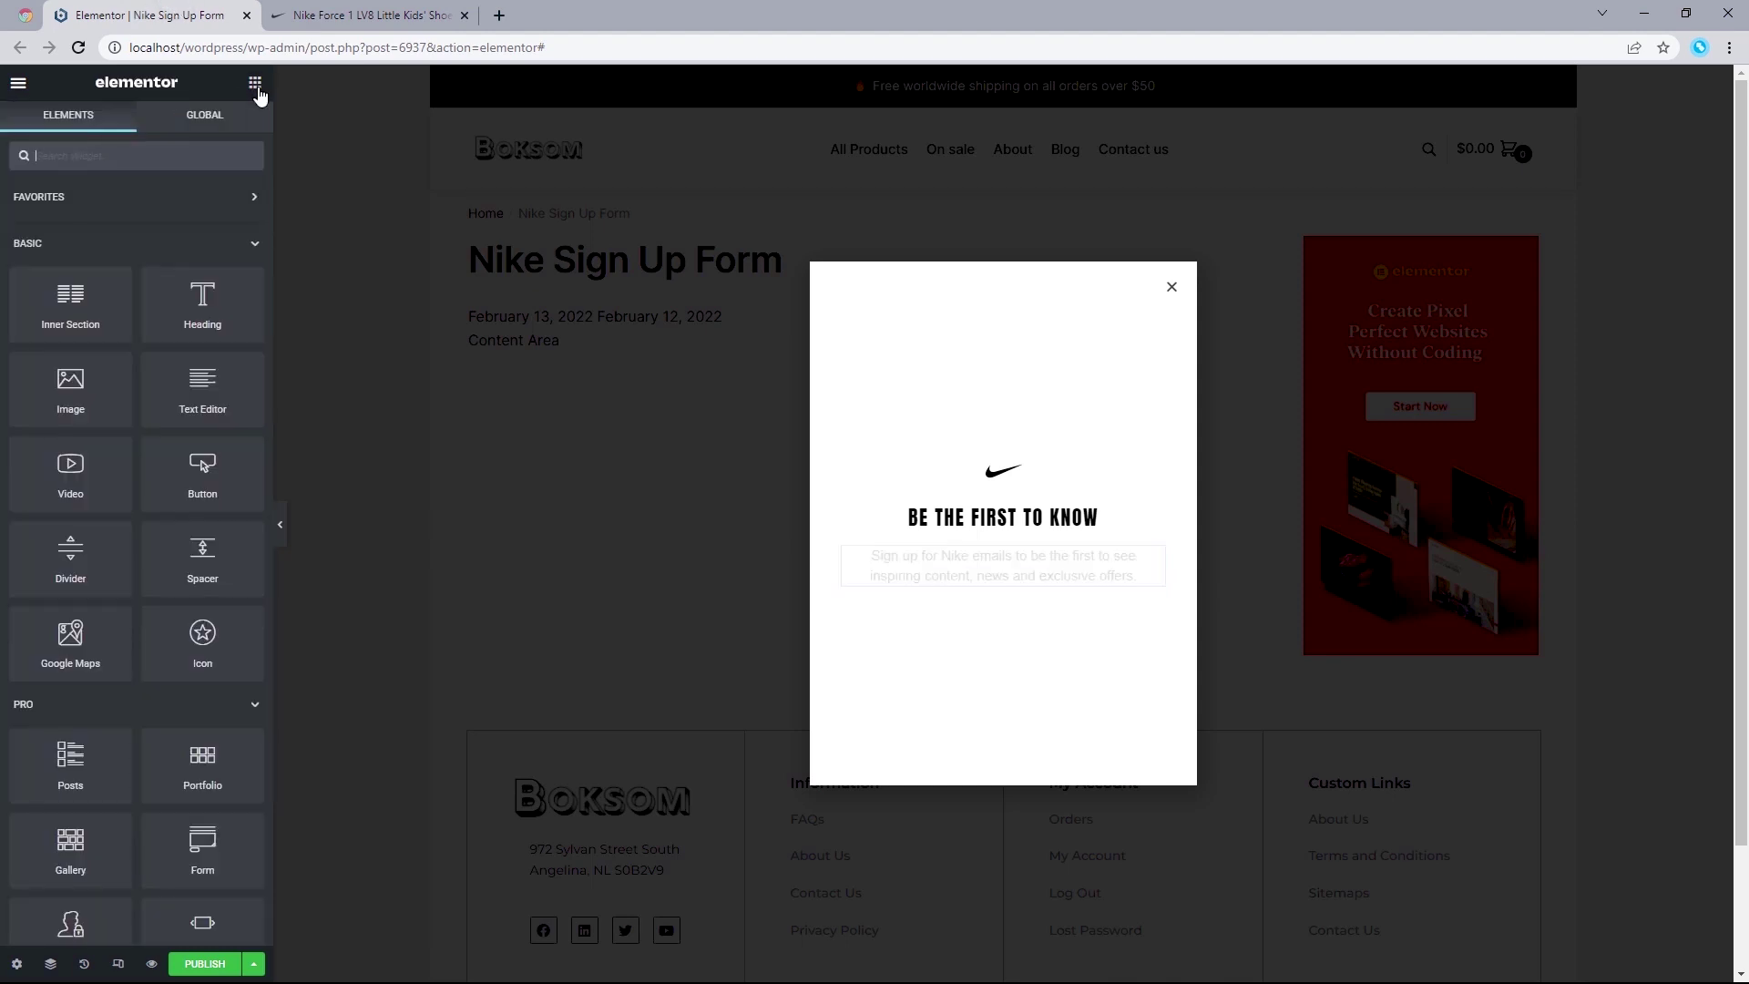
click(148, 155)
text(Form)
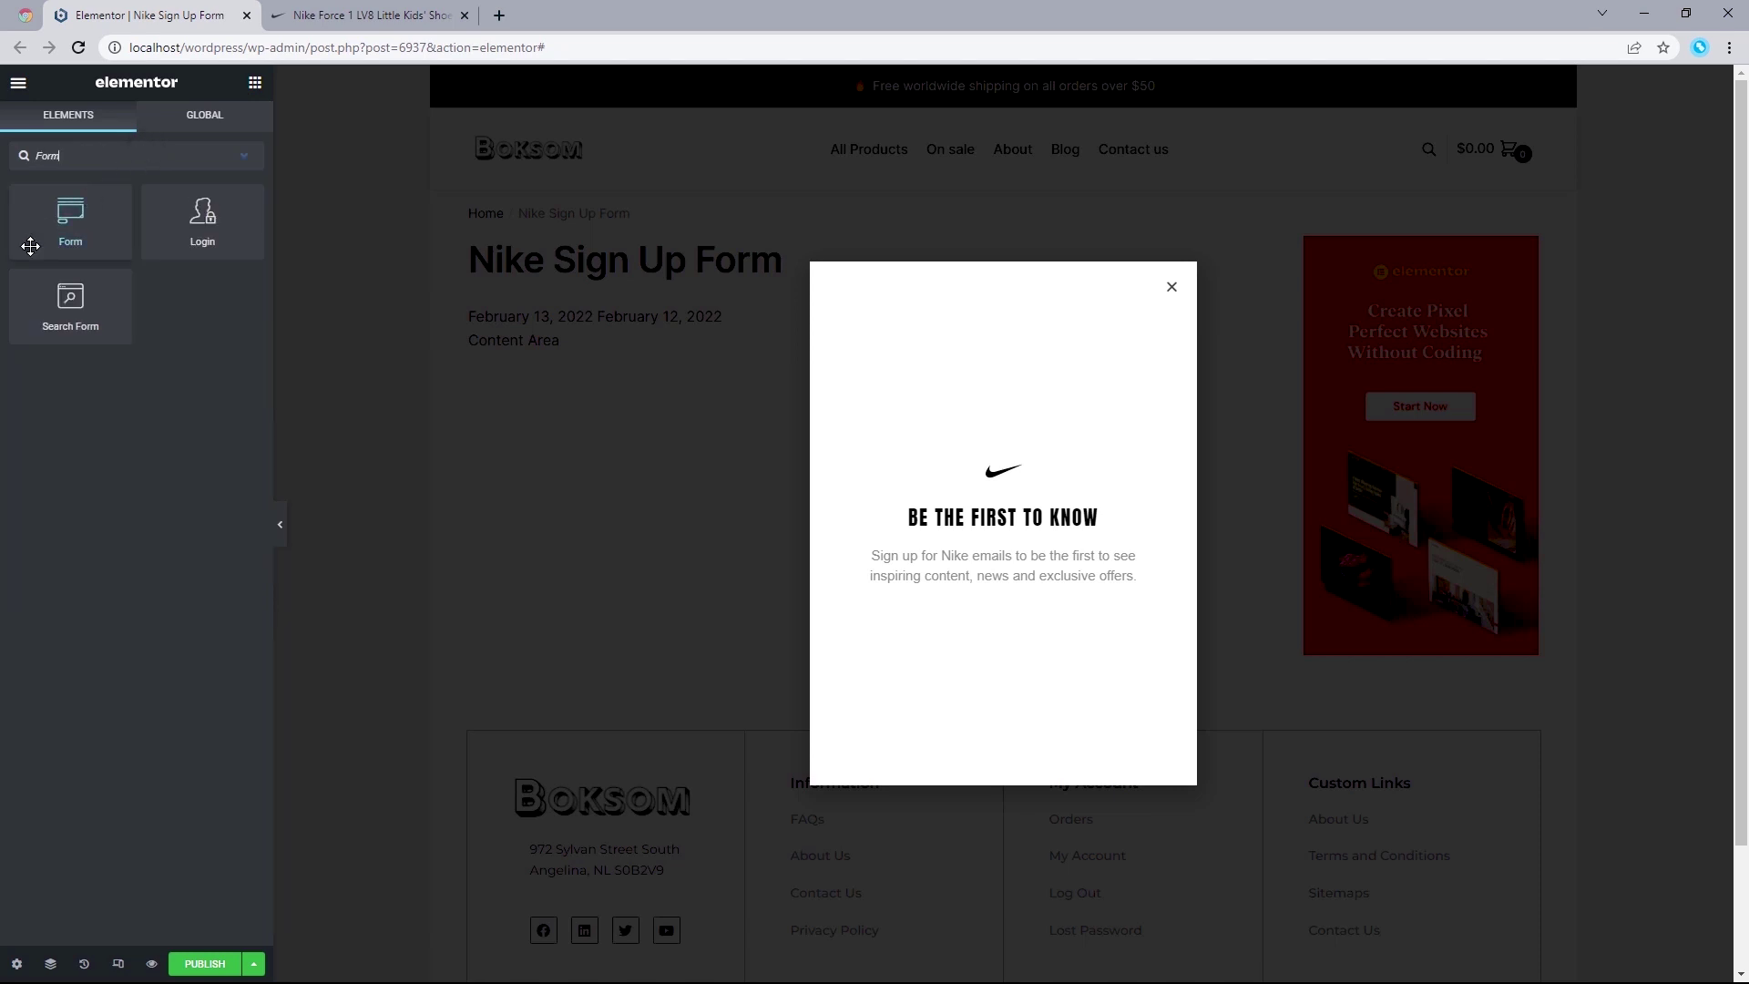
drag(31, 246, 970, 592)
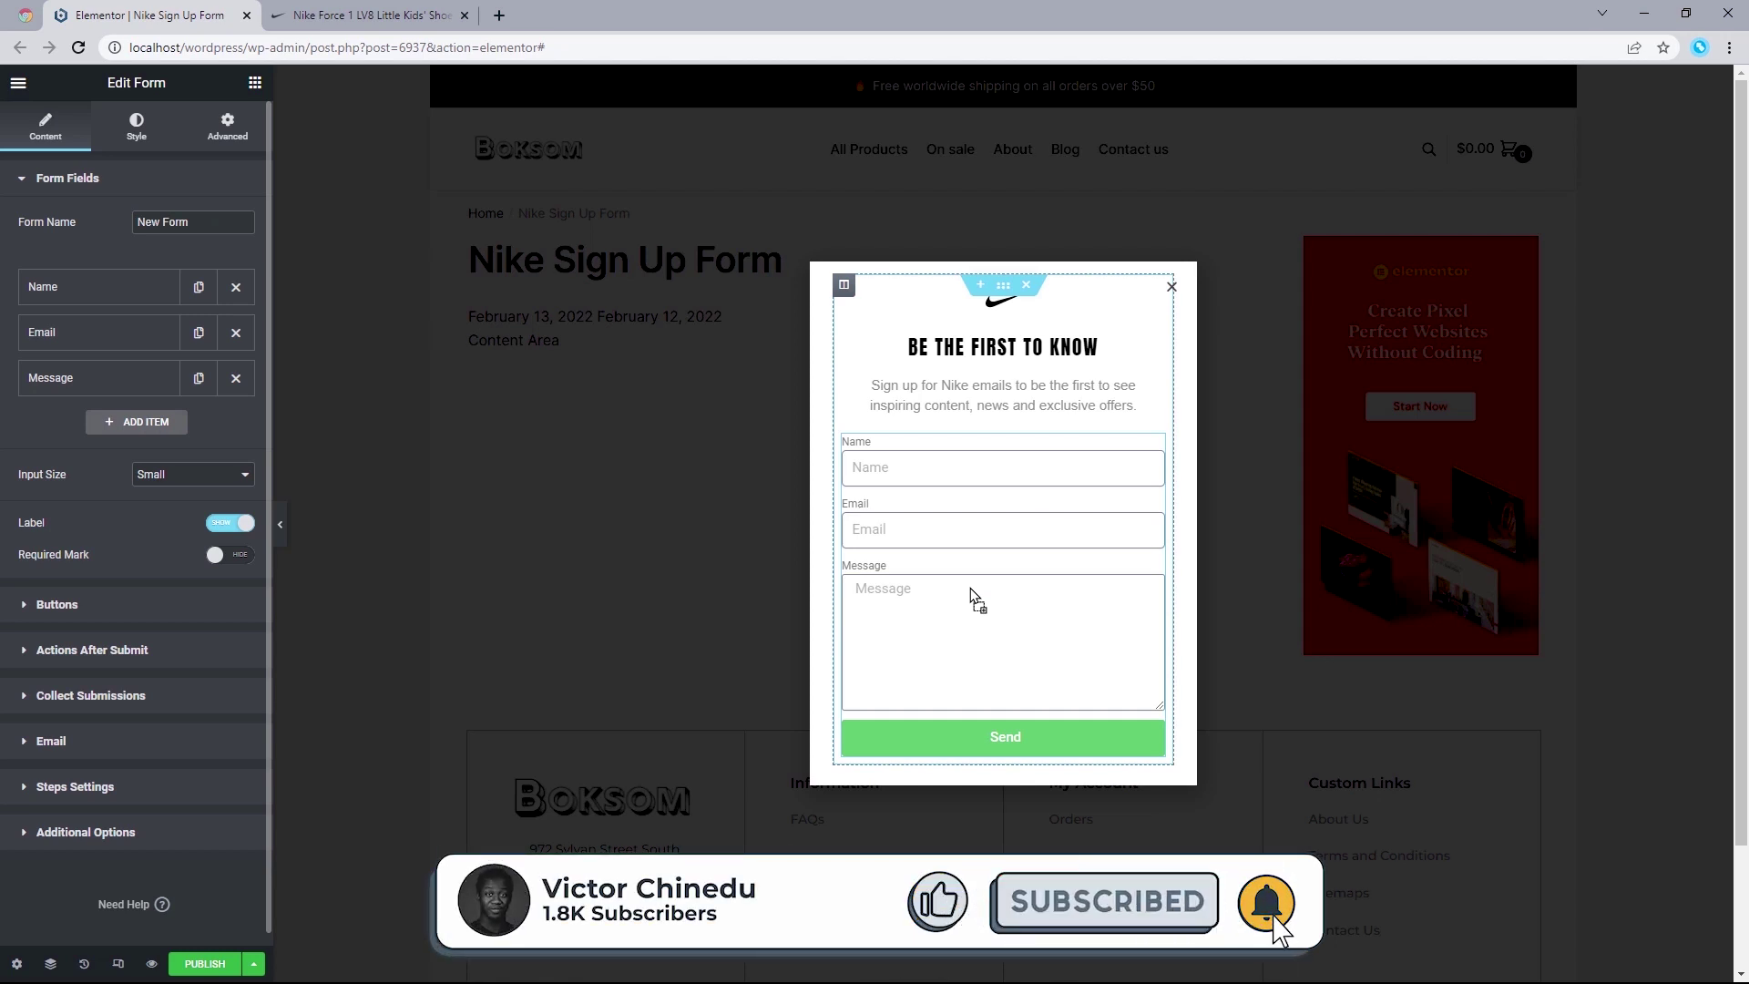
Step: Delete the form's Name and Message fields, keeping only Email and Send
click(409, 18)
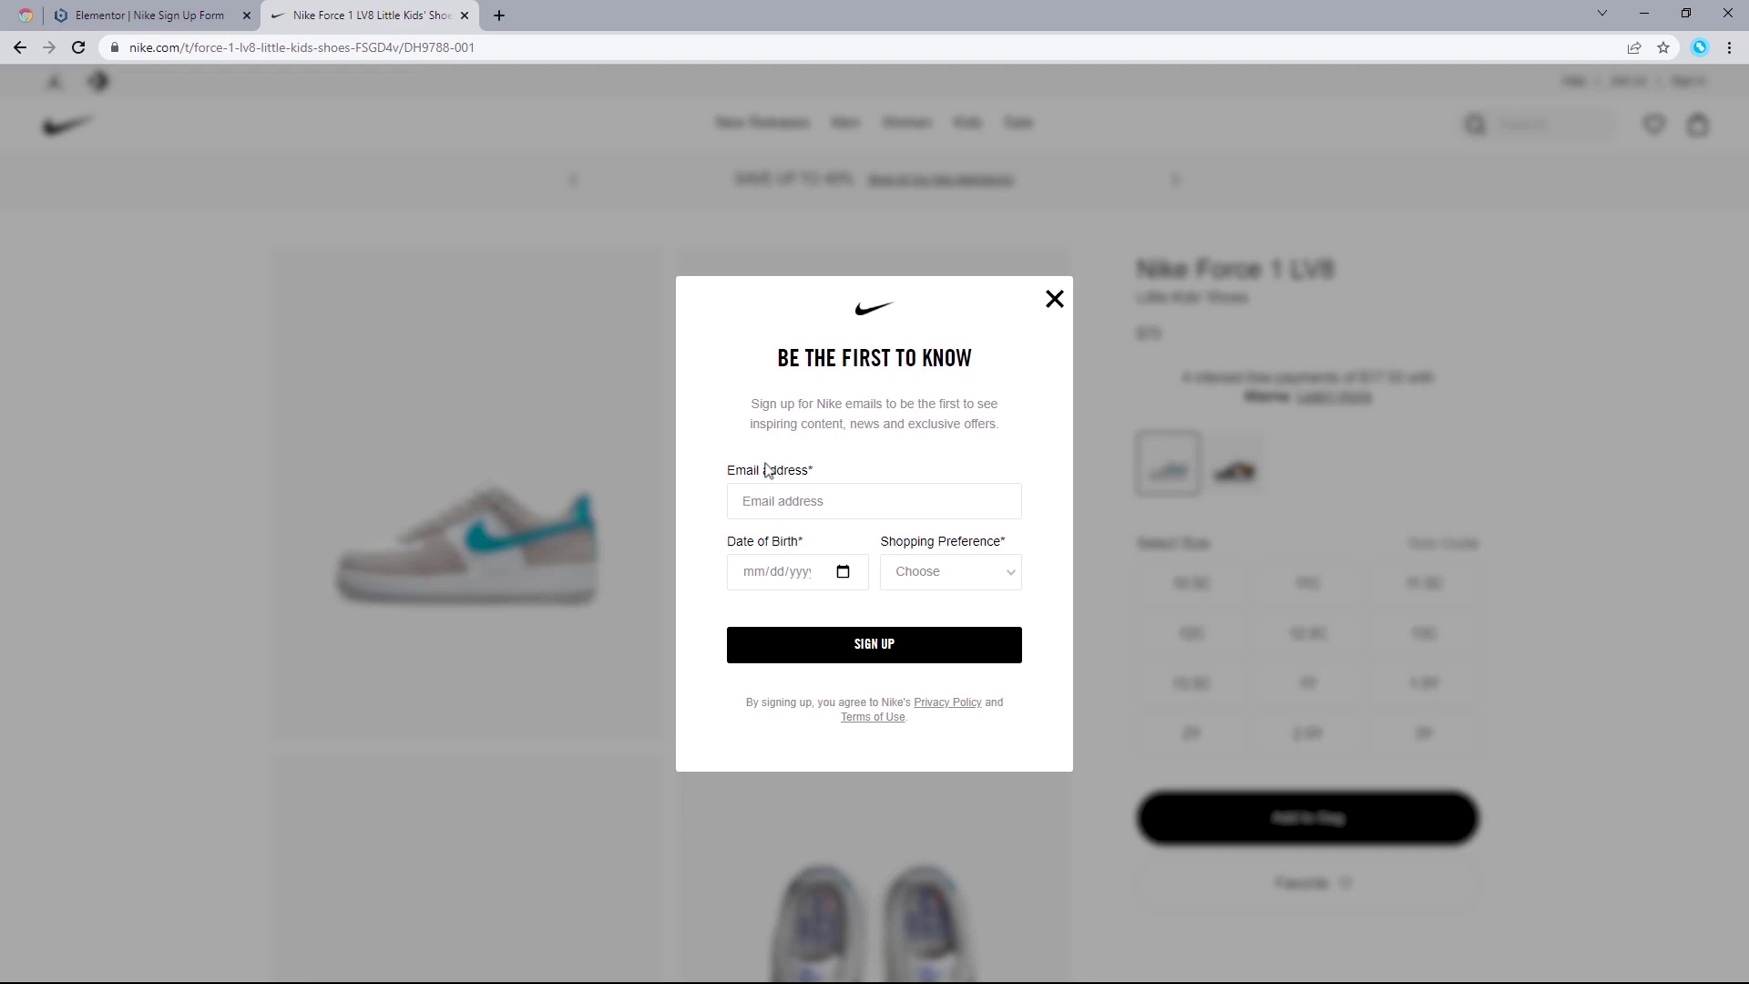
click(172, 14)
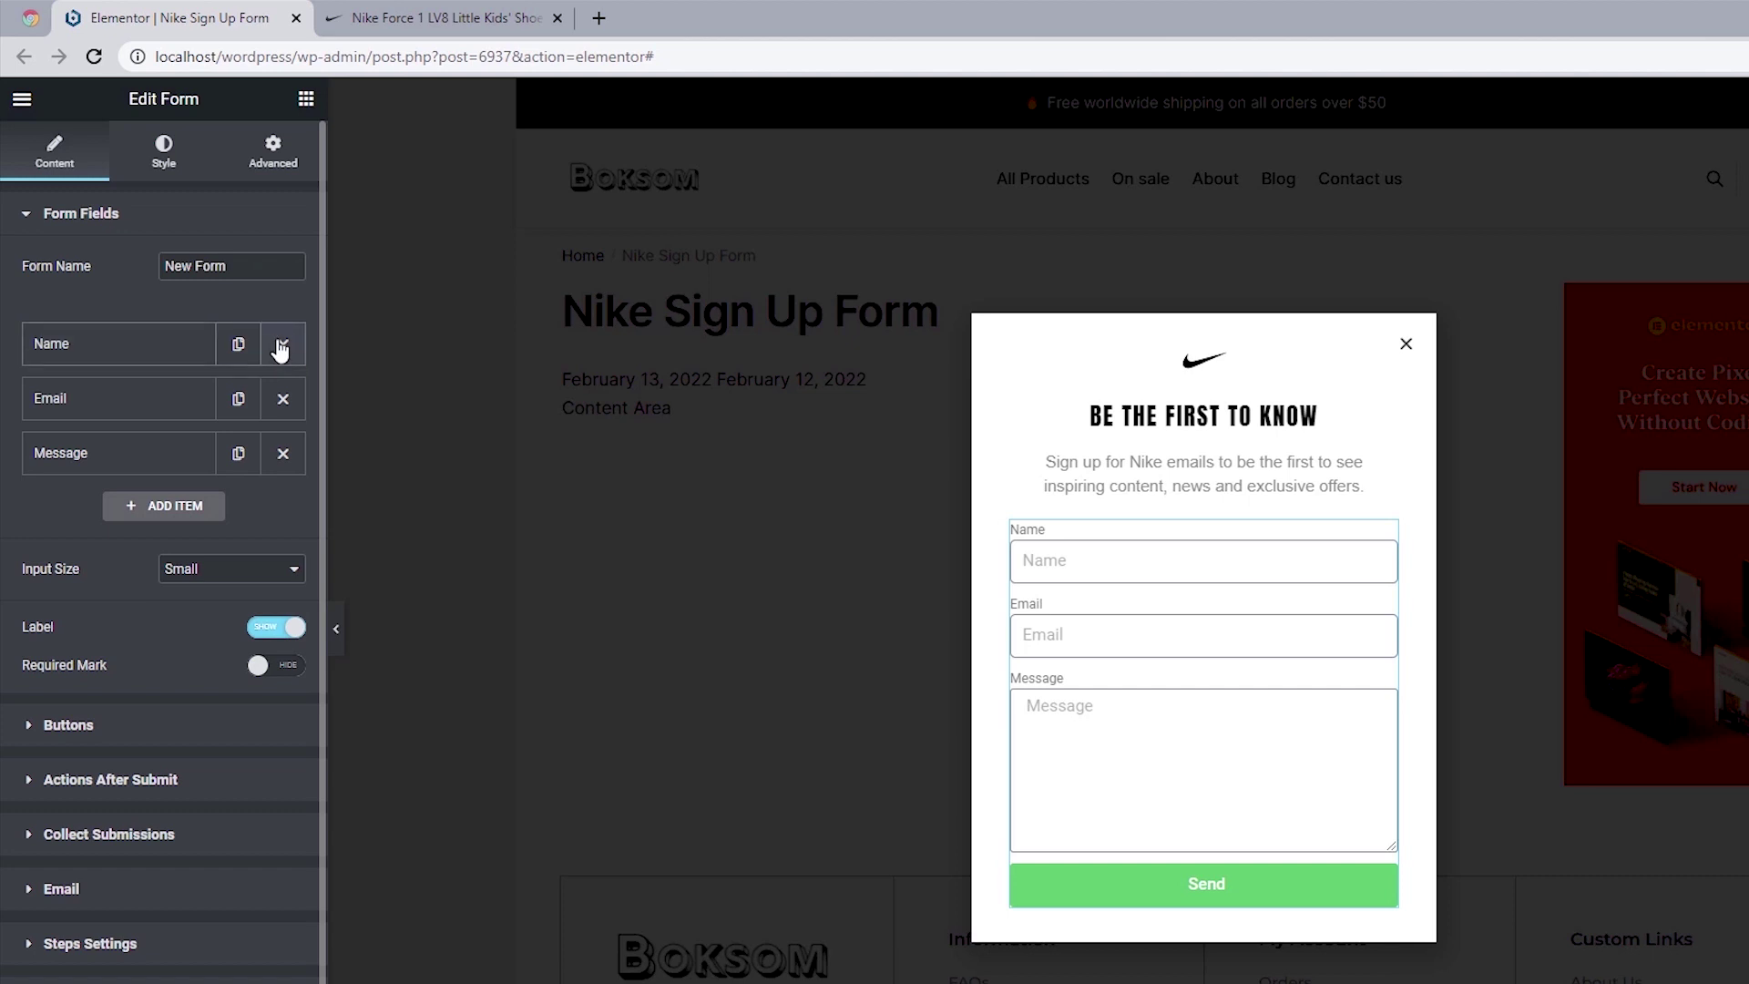
click(281, 346)
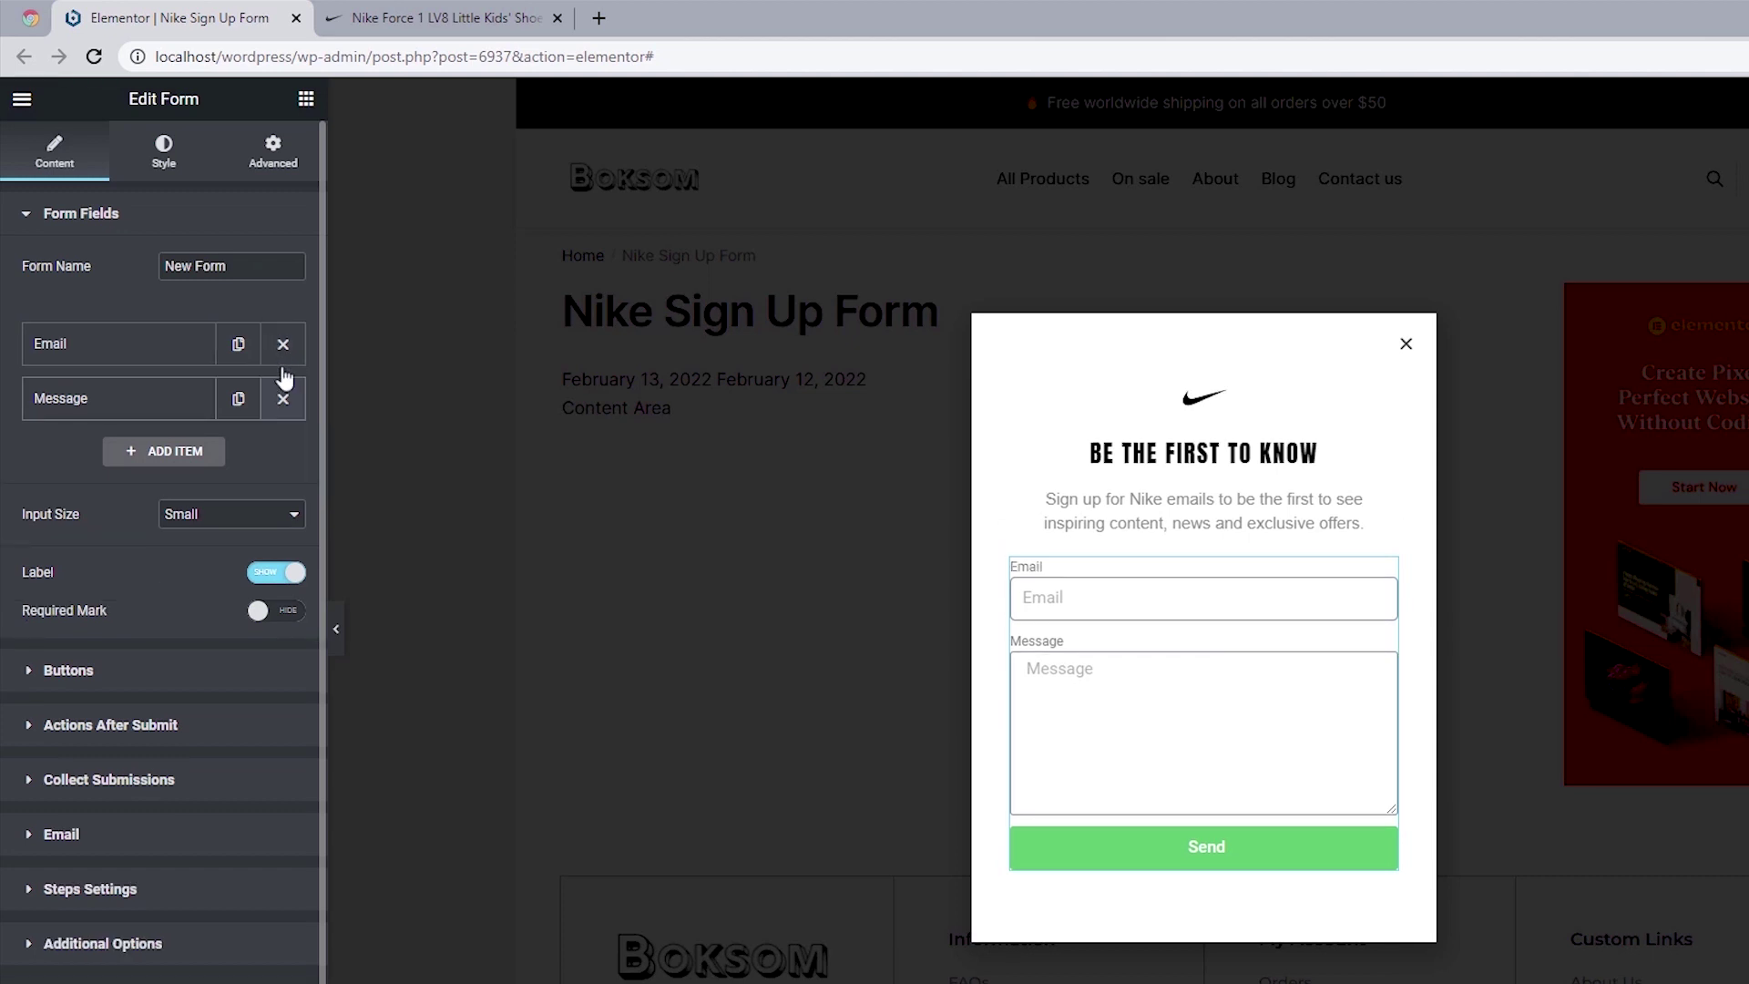
click(283, 401)
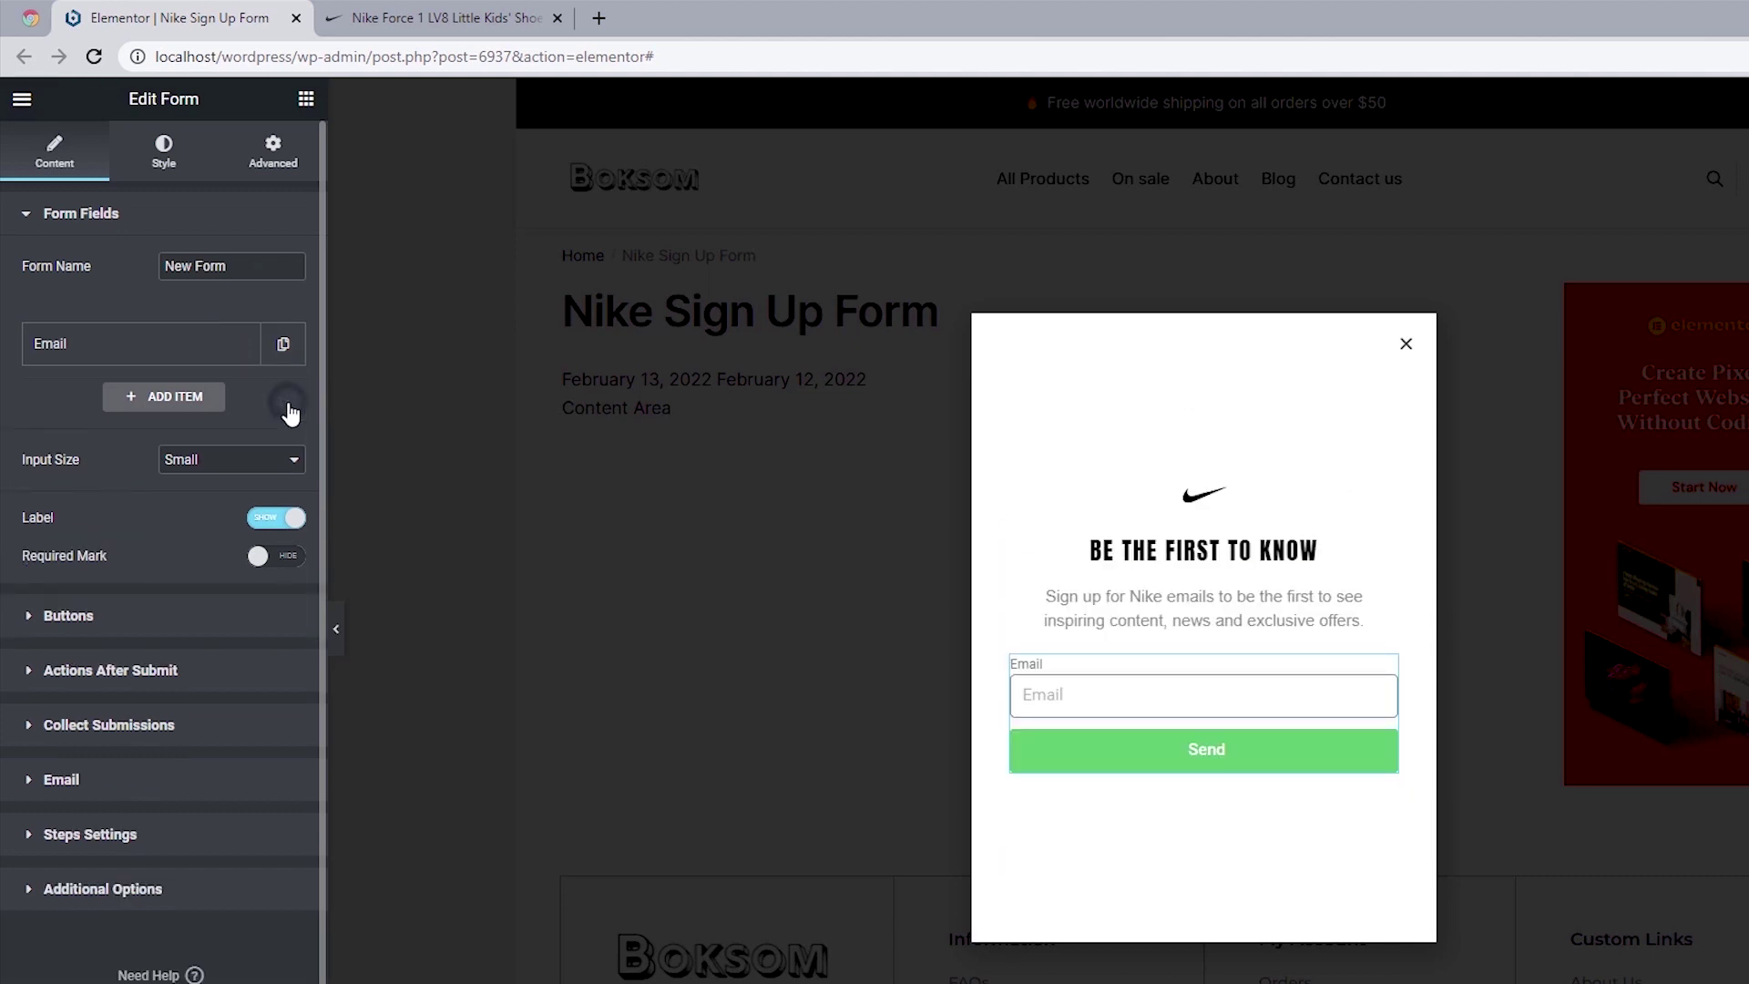
click(195, 346)
click(353, 15)
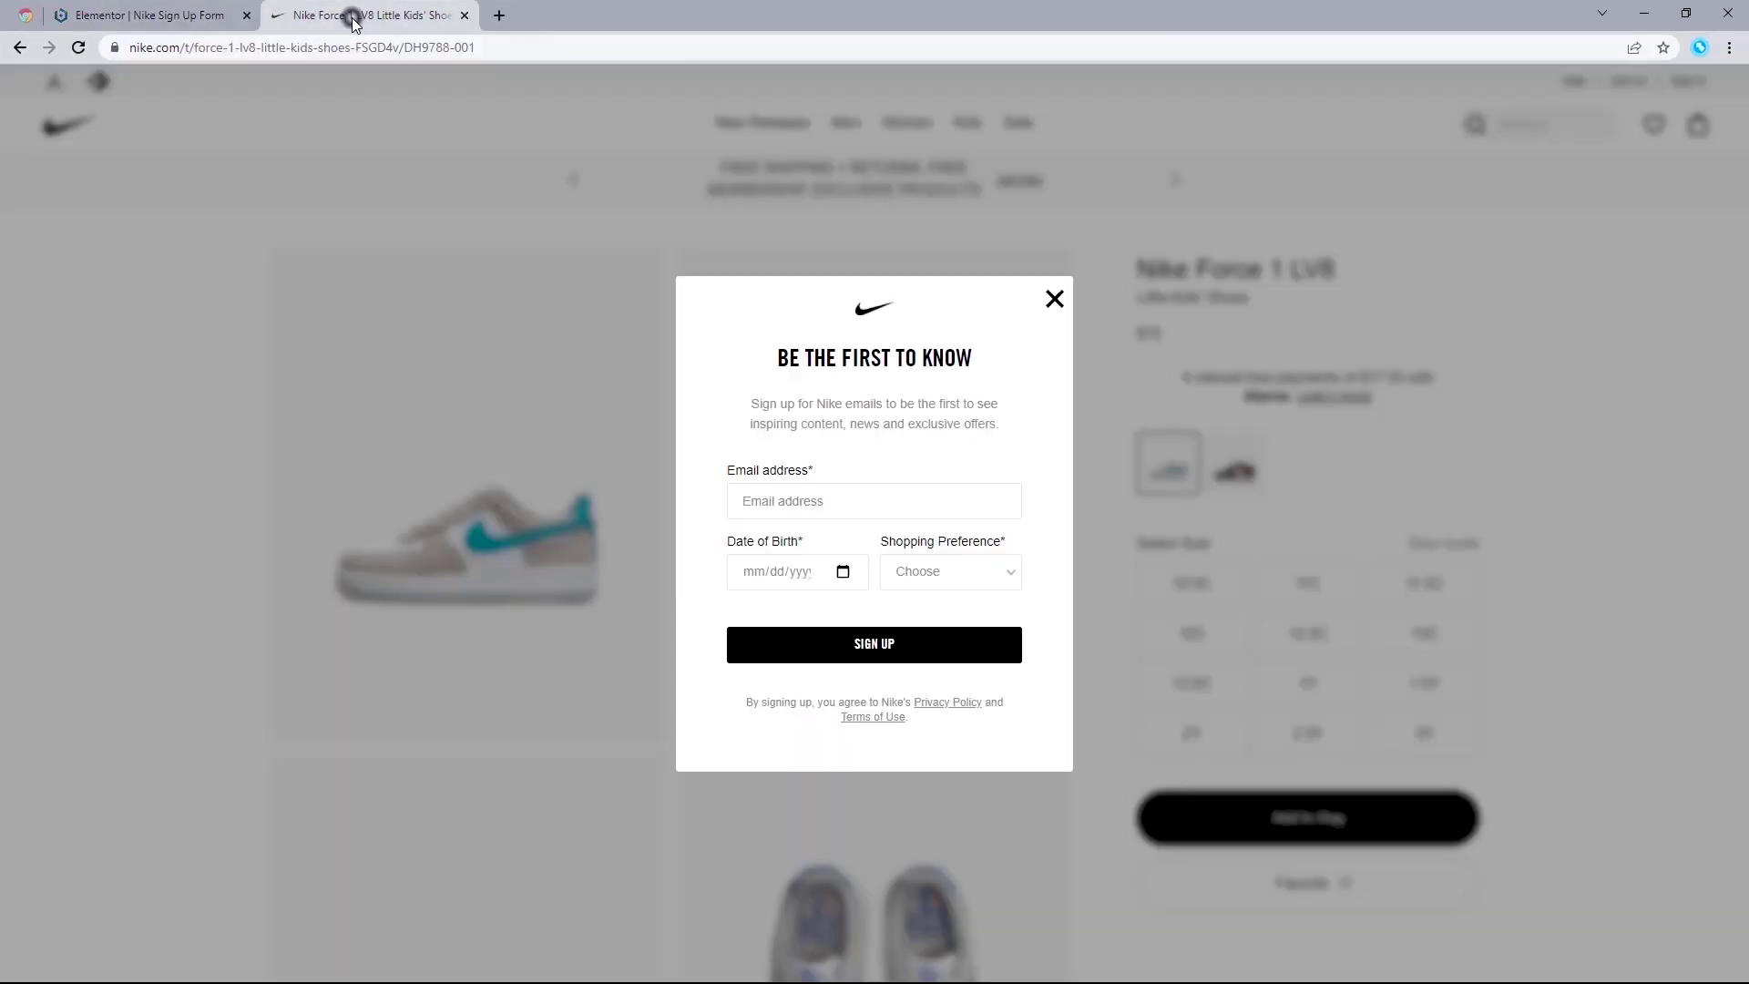
Step: Change the Email field's label and placeholder both to 'Email address'
click(190, 9)
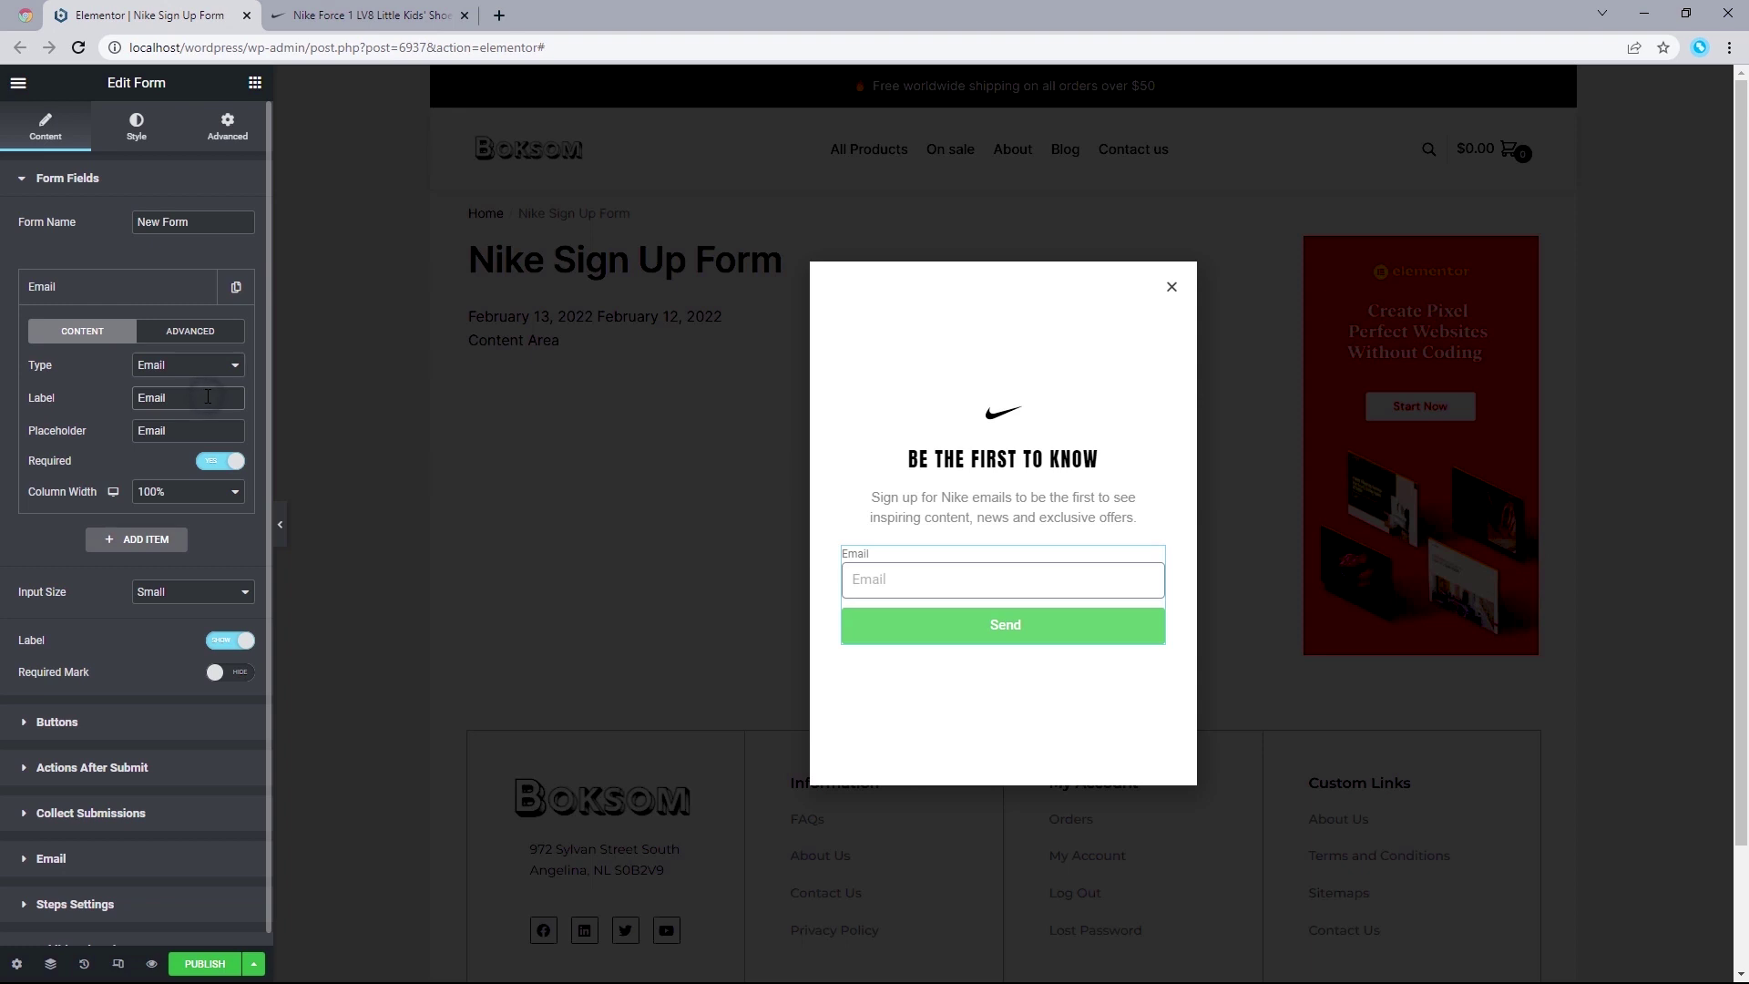
text(address)
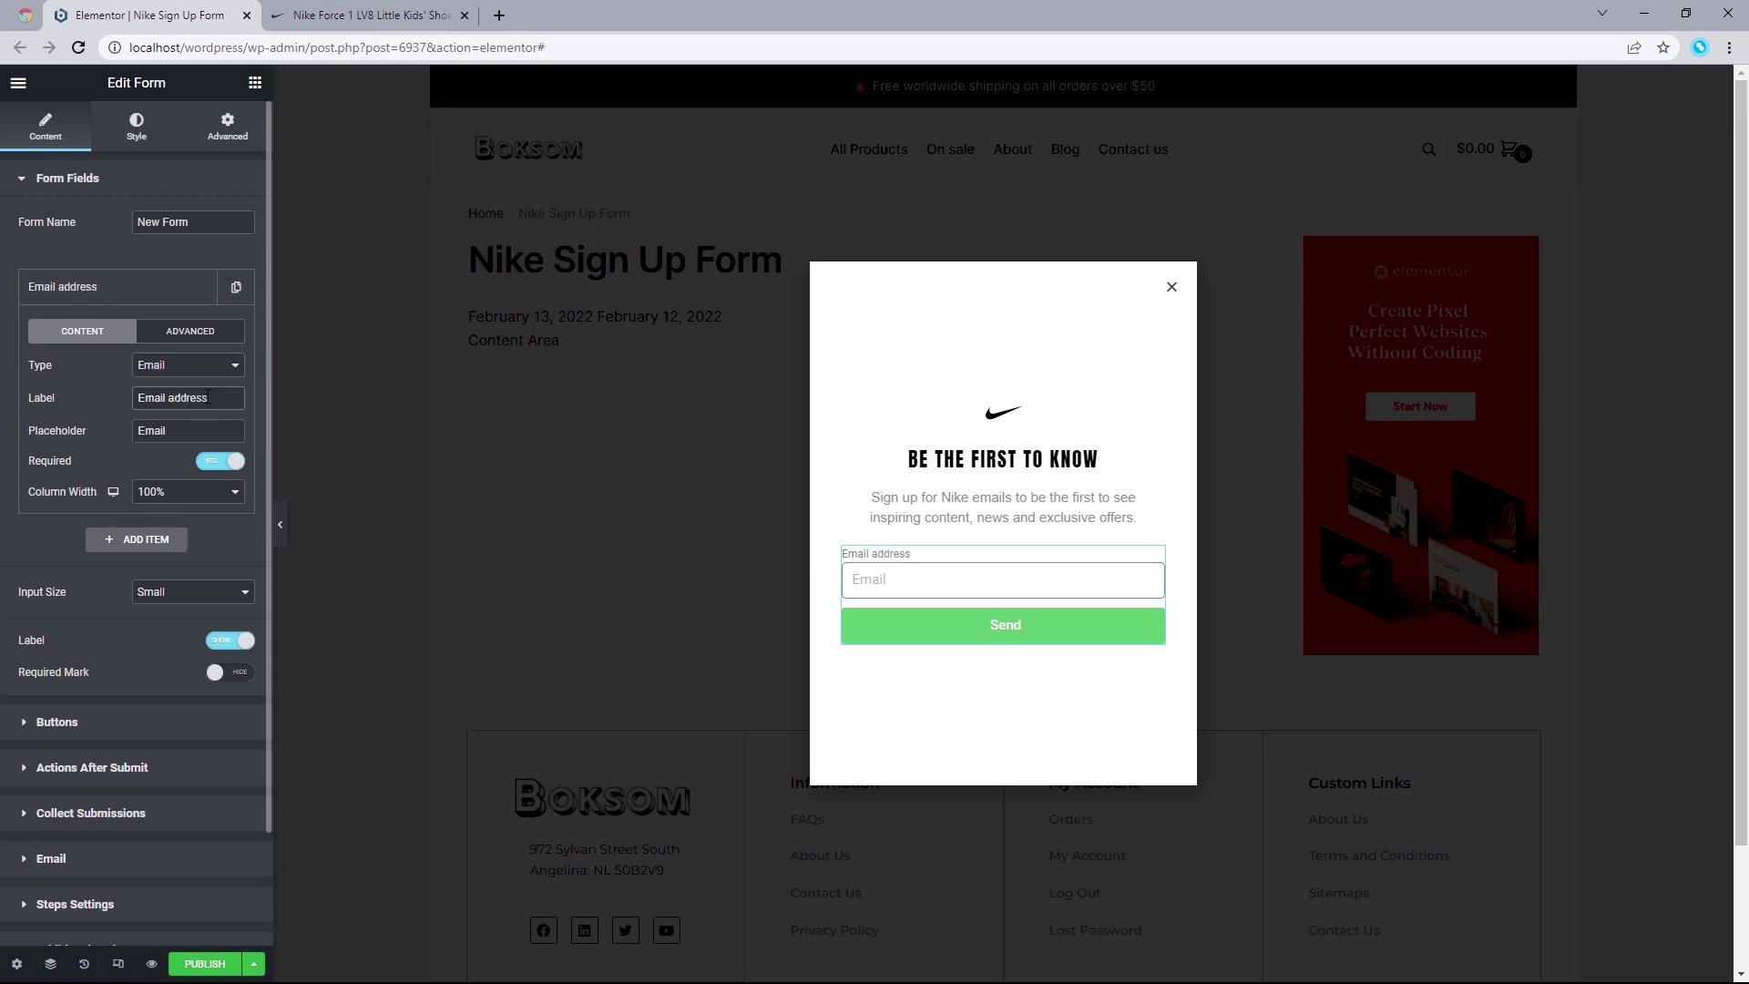
click(317, 22)
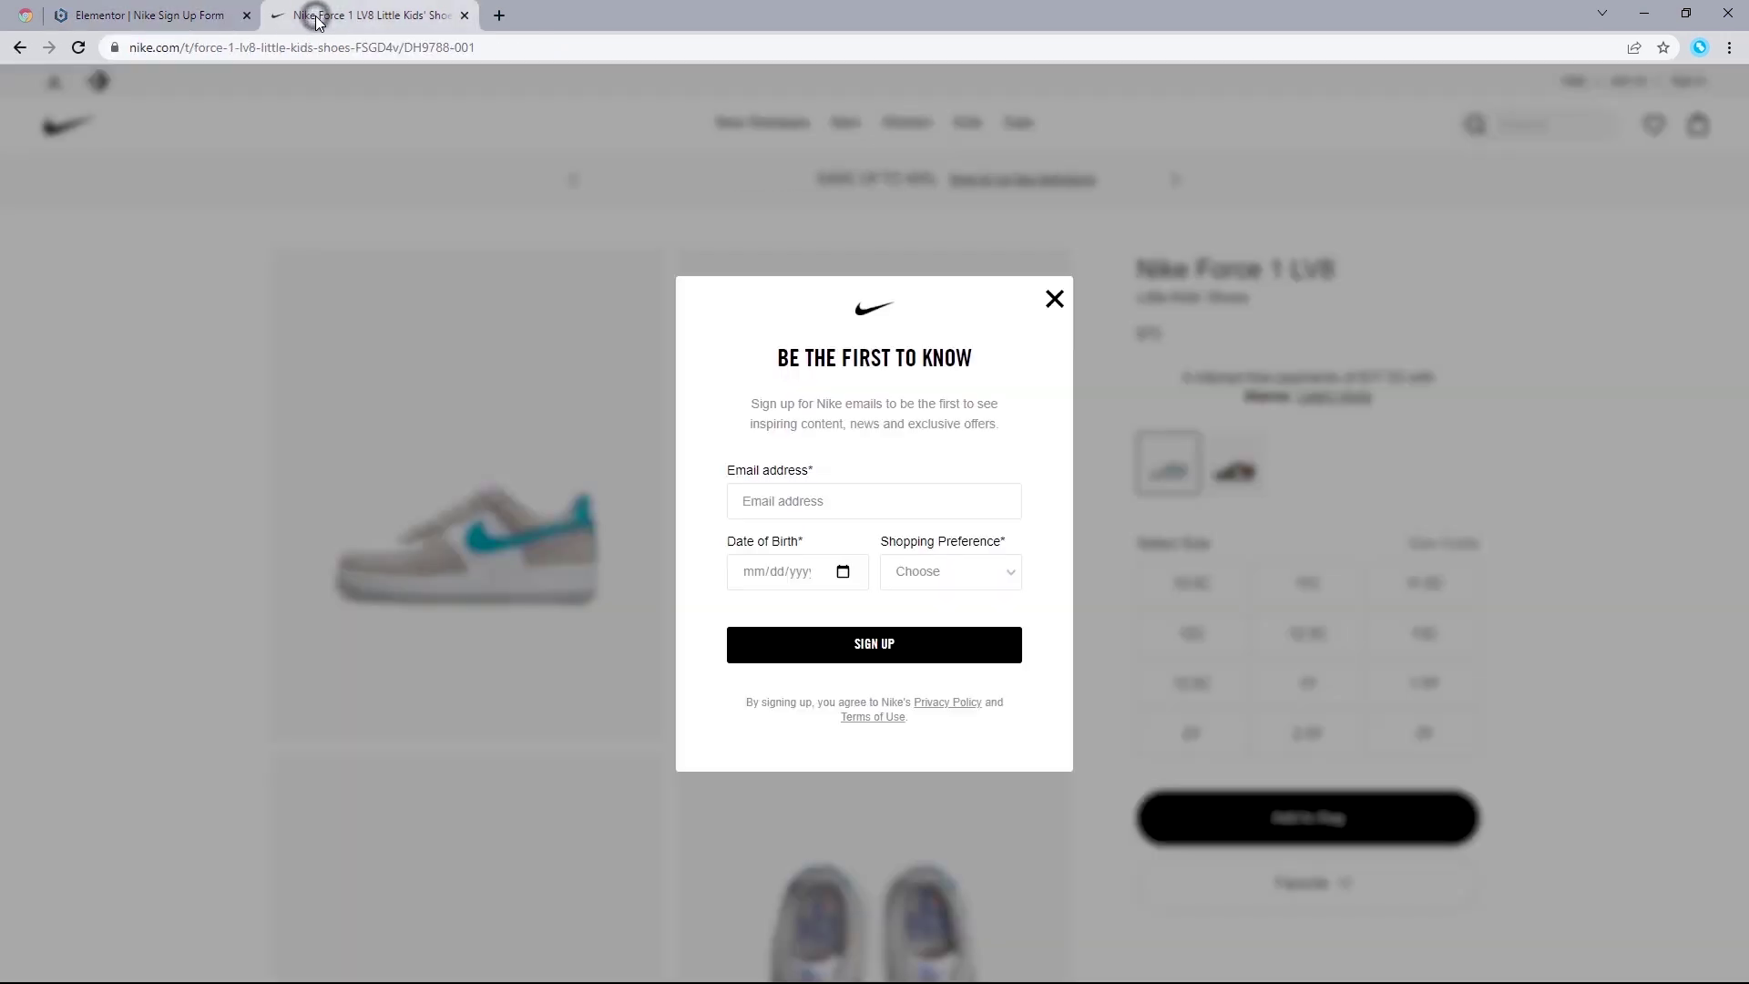
click(169, 15)
click(189, 434)
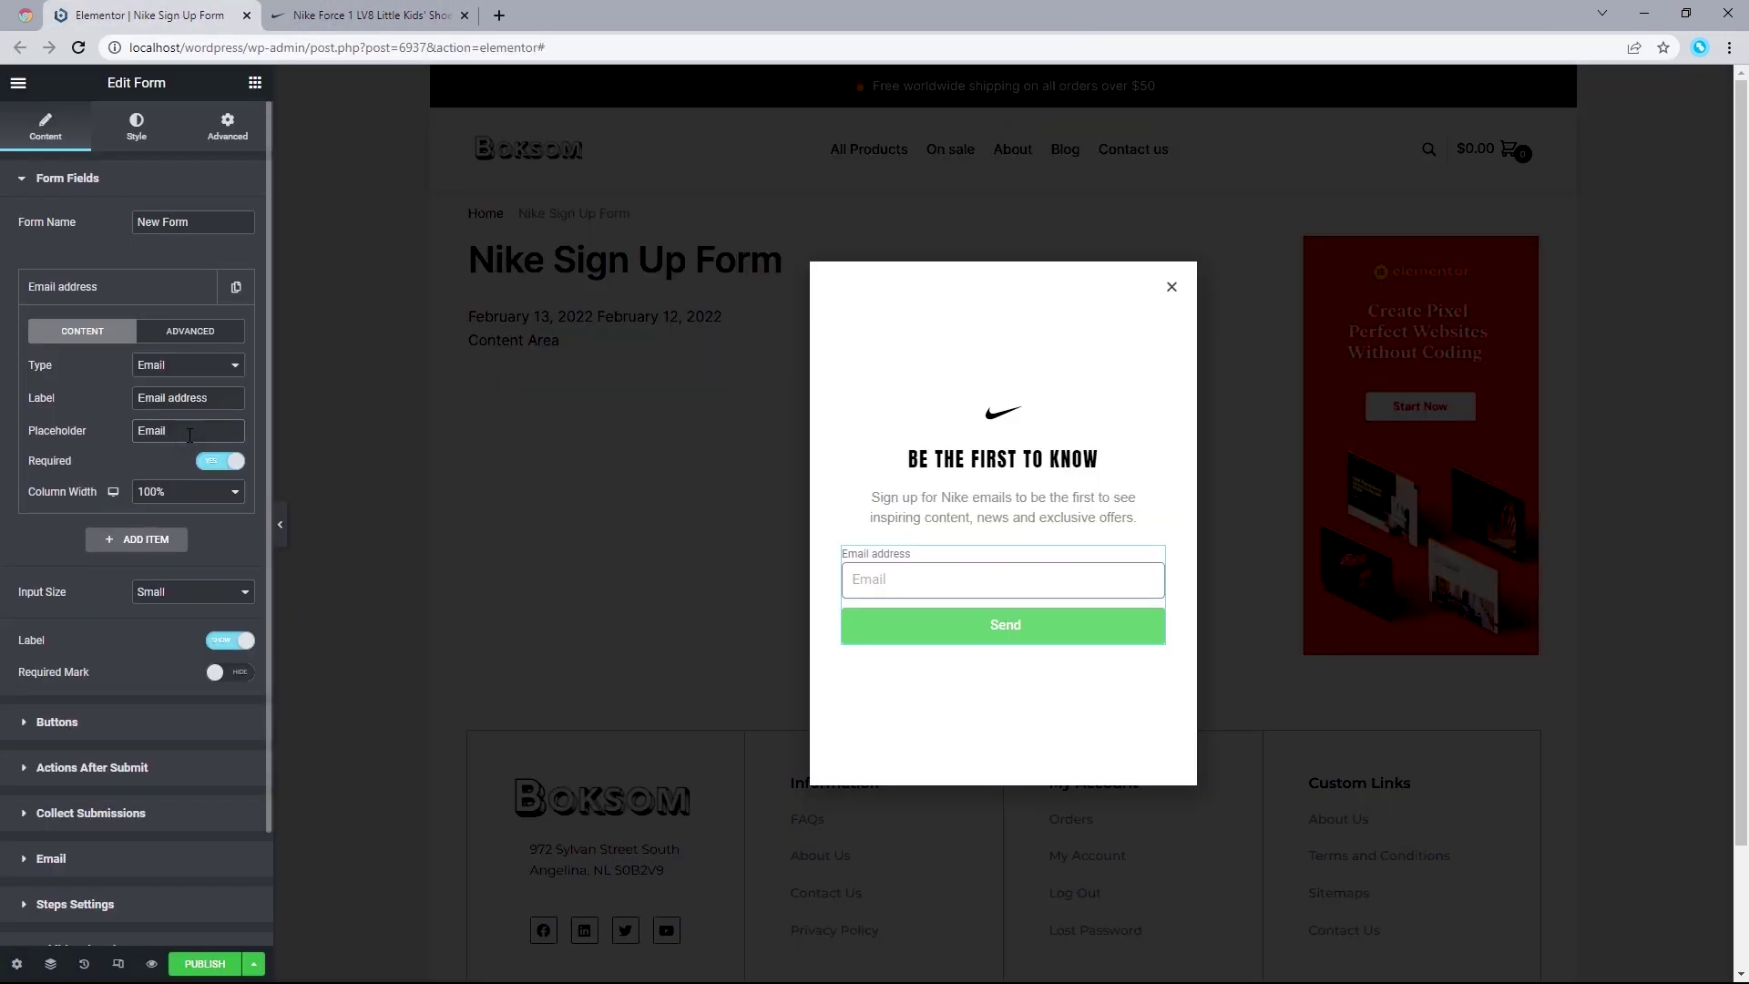
text(address)
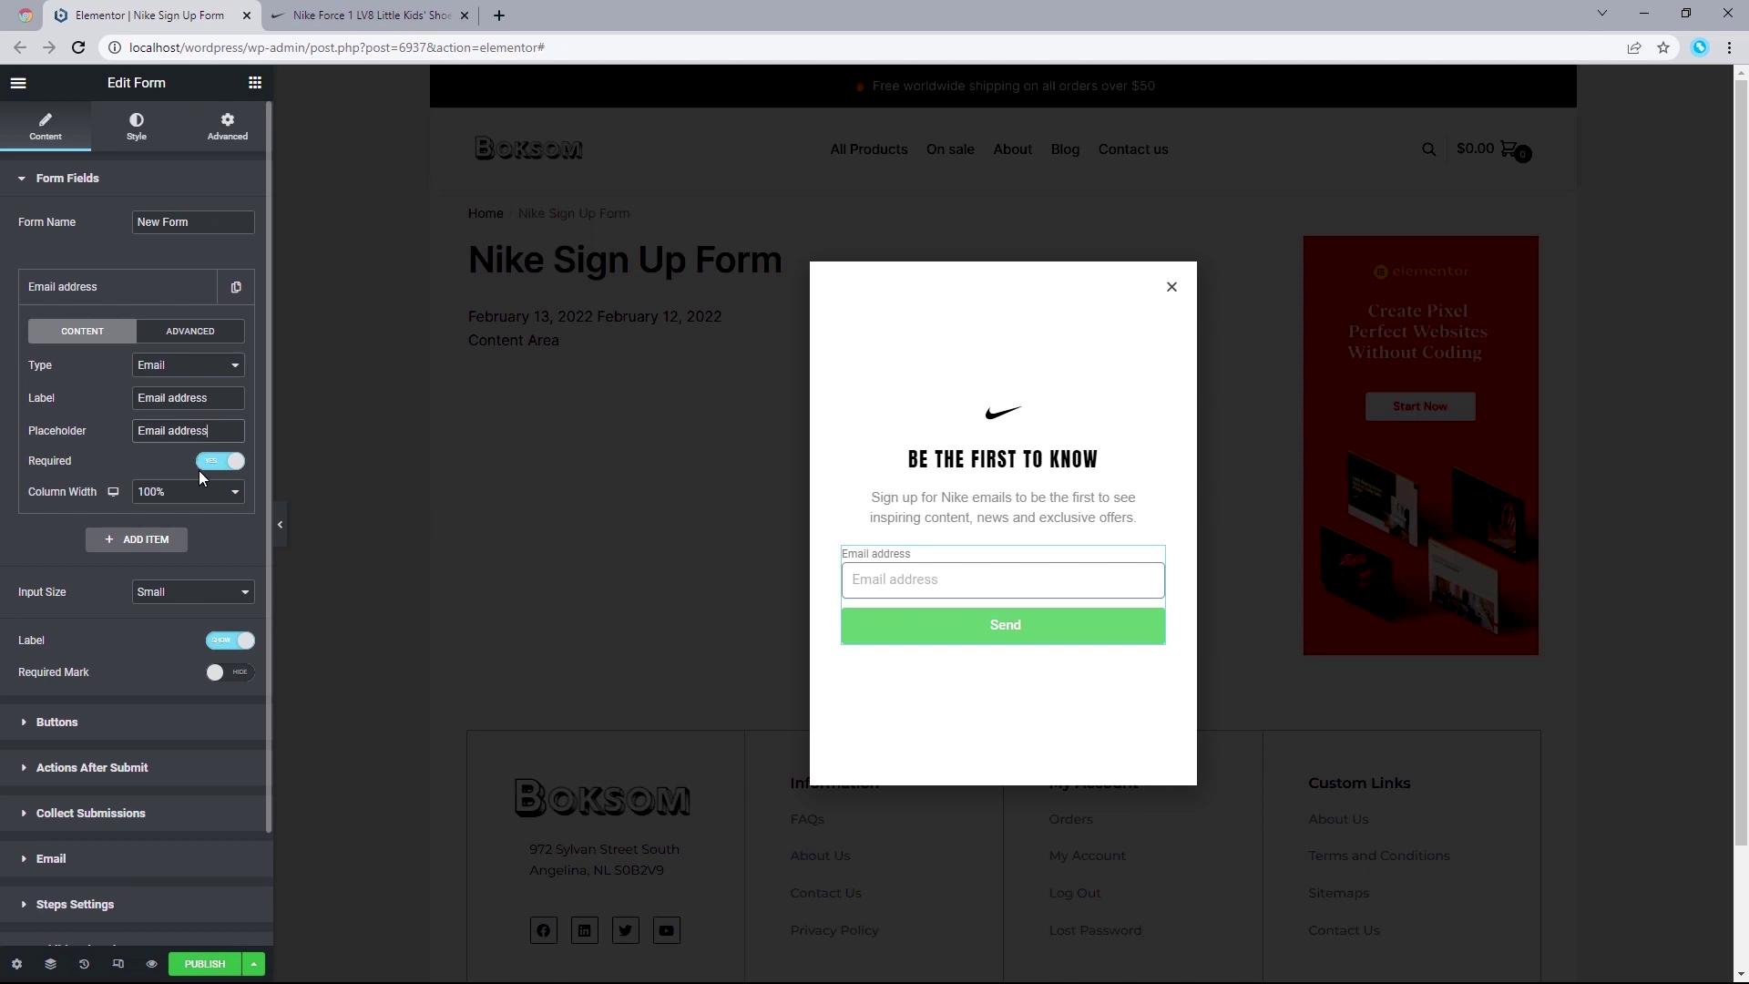
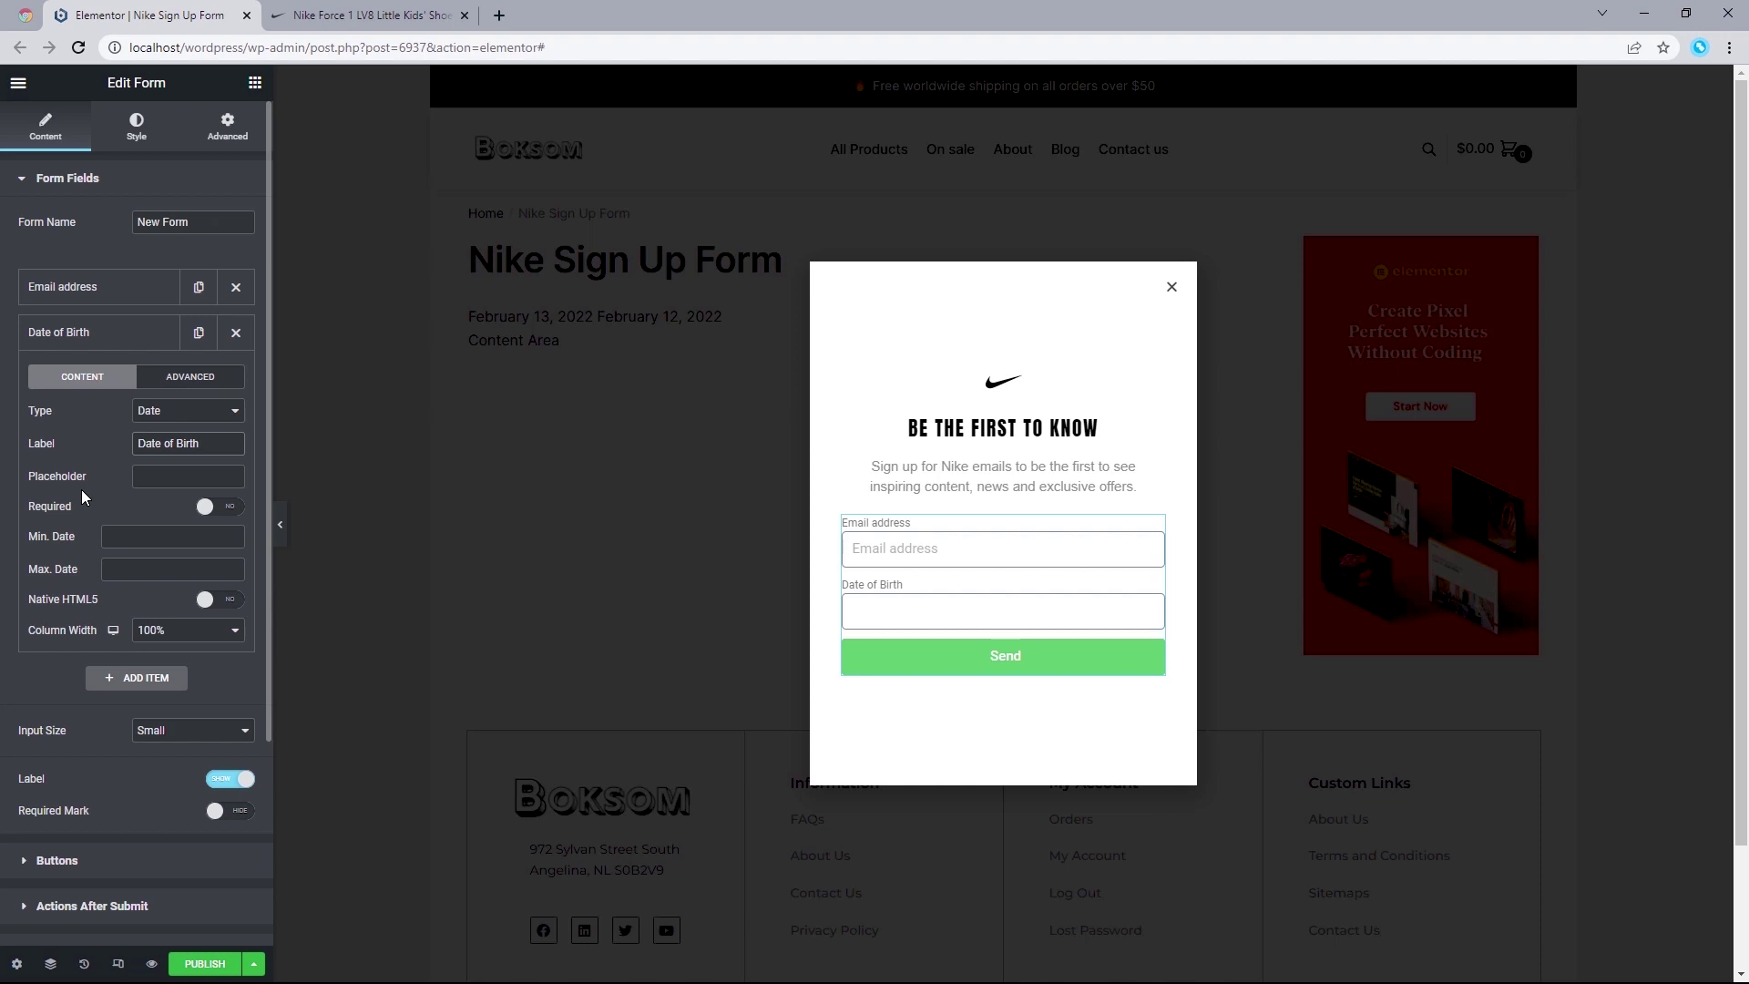
Step: After checking Nike's popup, enter mm/dd/yyyy as the Date of Birth placeholder
click(407, 11)
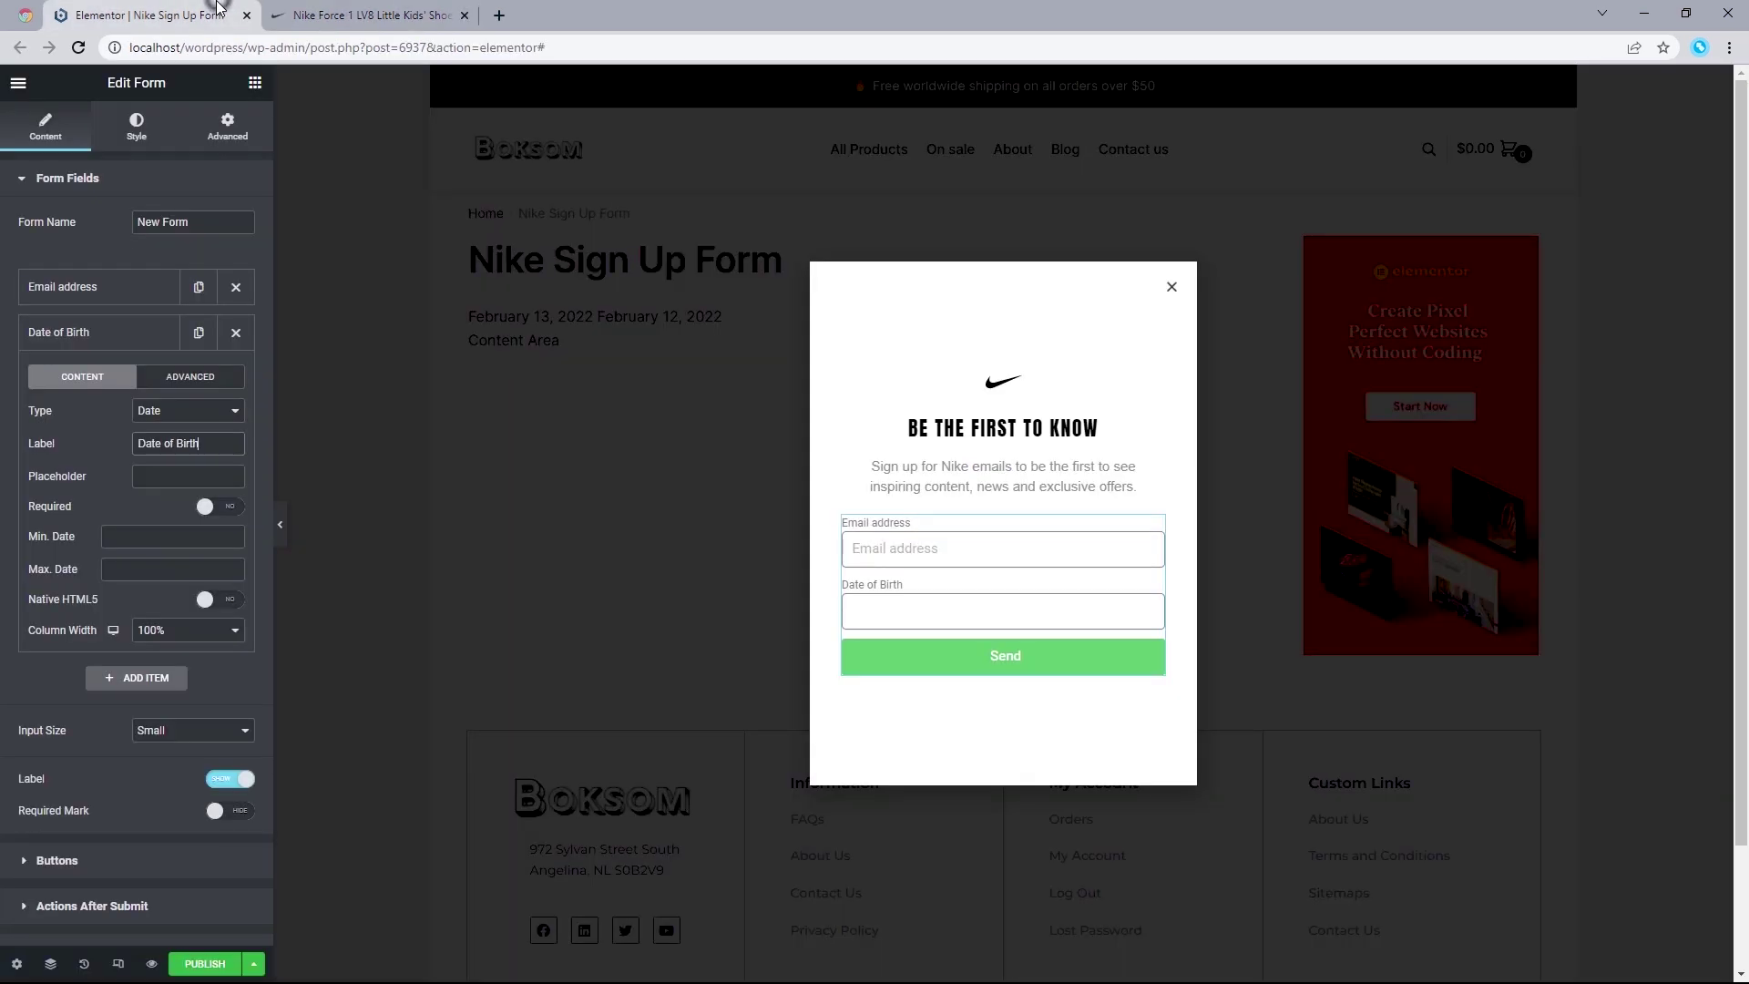
click(219, 10)
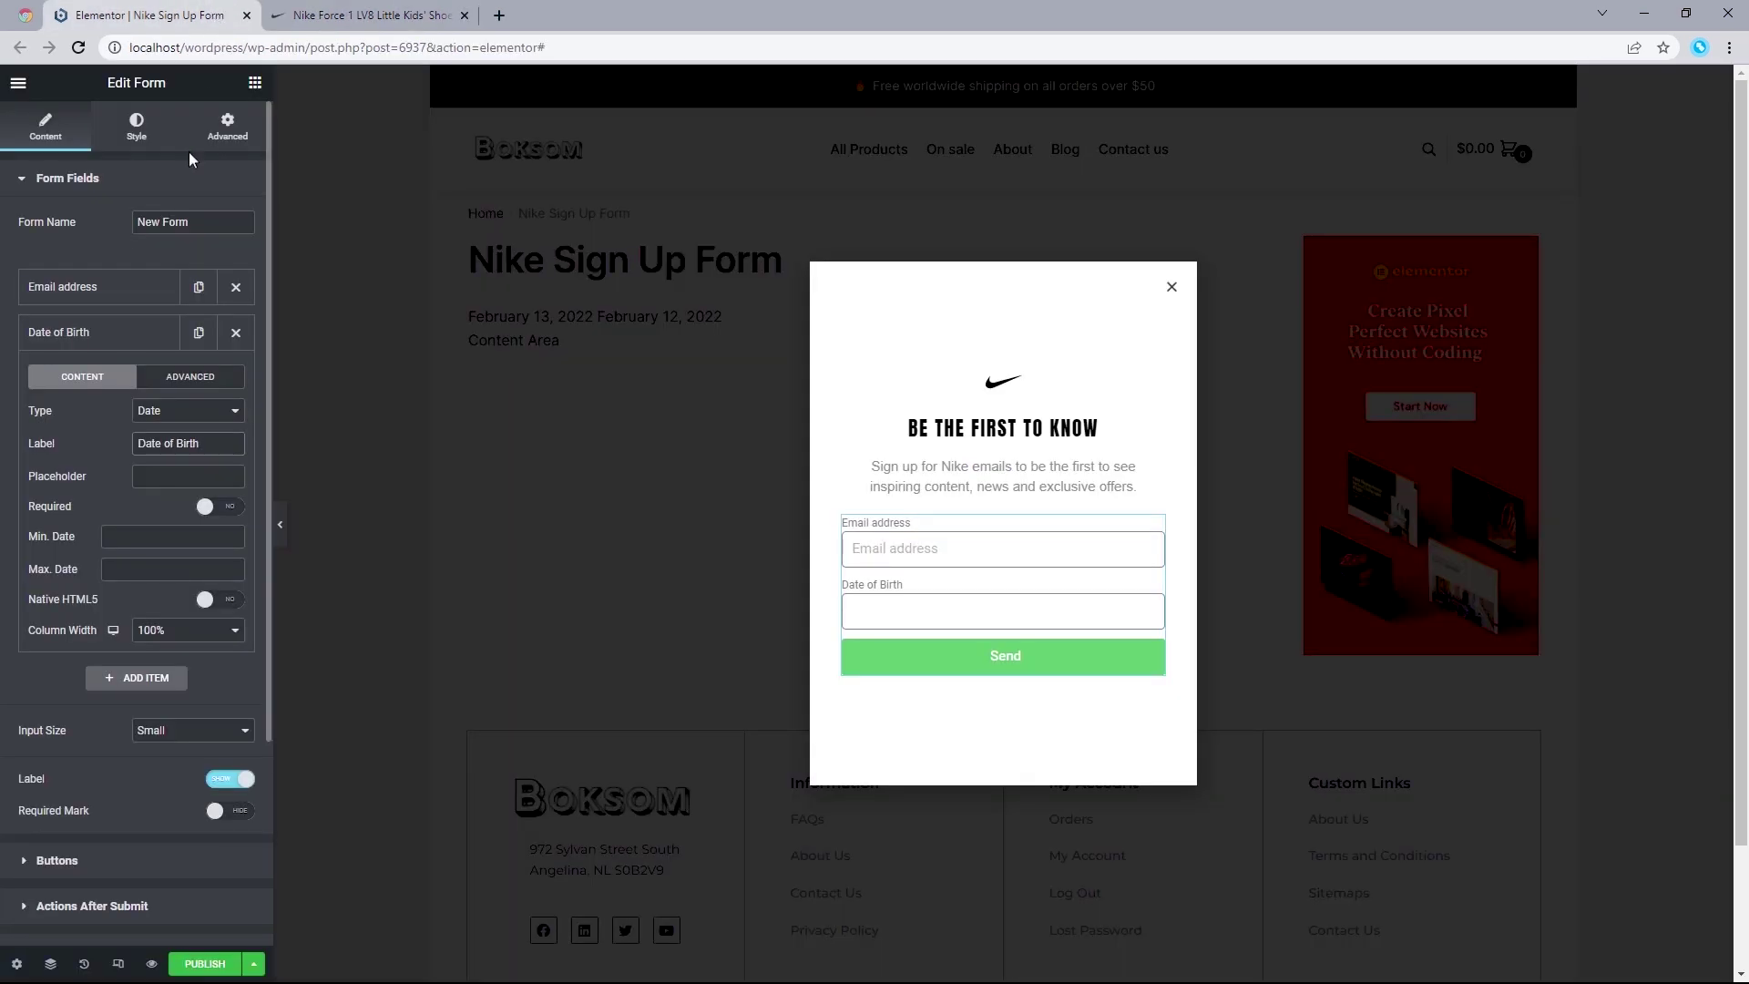
click(164, 477)
text(mm/dd/yyyy)
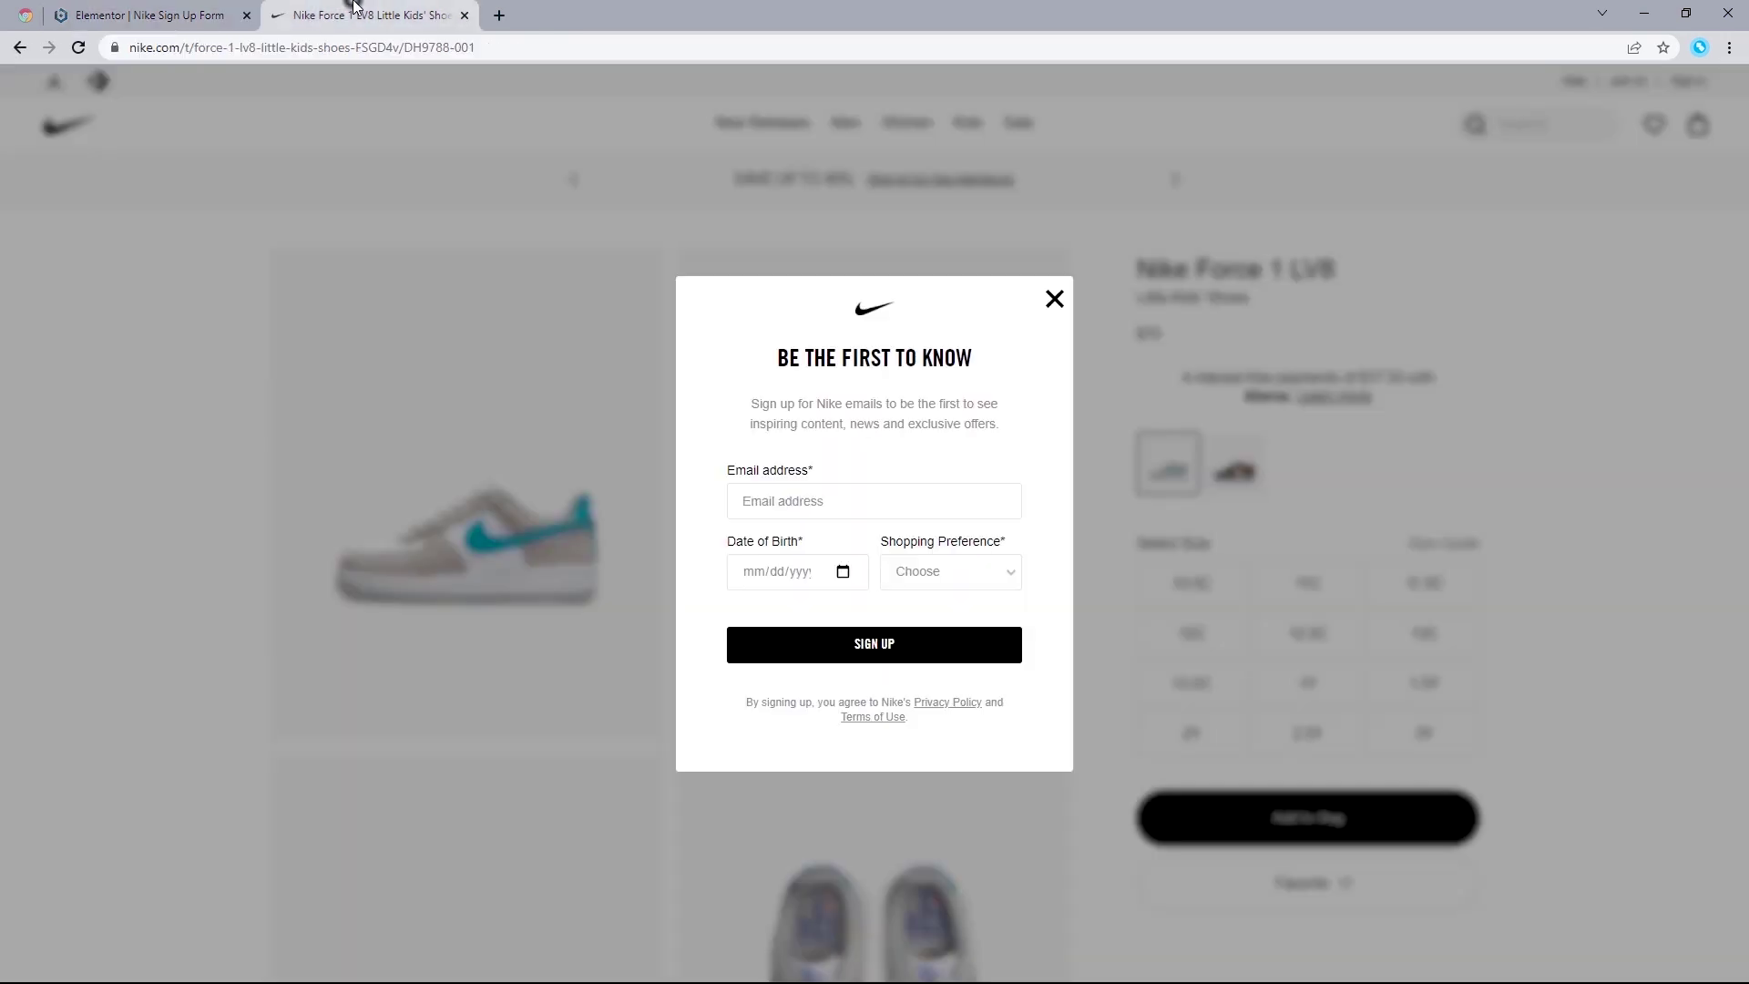
Step: Try Nike's date of birth calendar, then select the Elementor placeholder text for removal
click(355, 11)
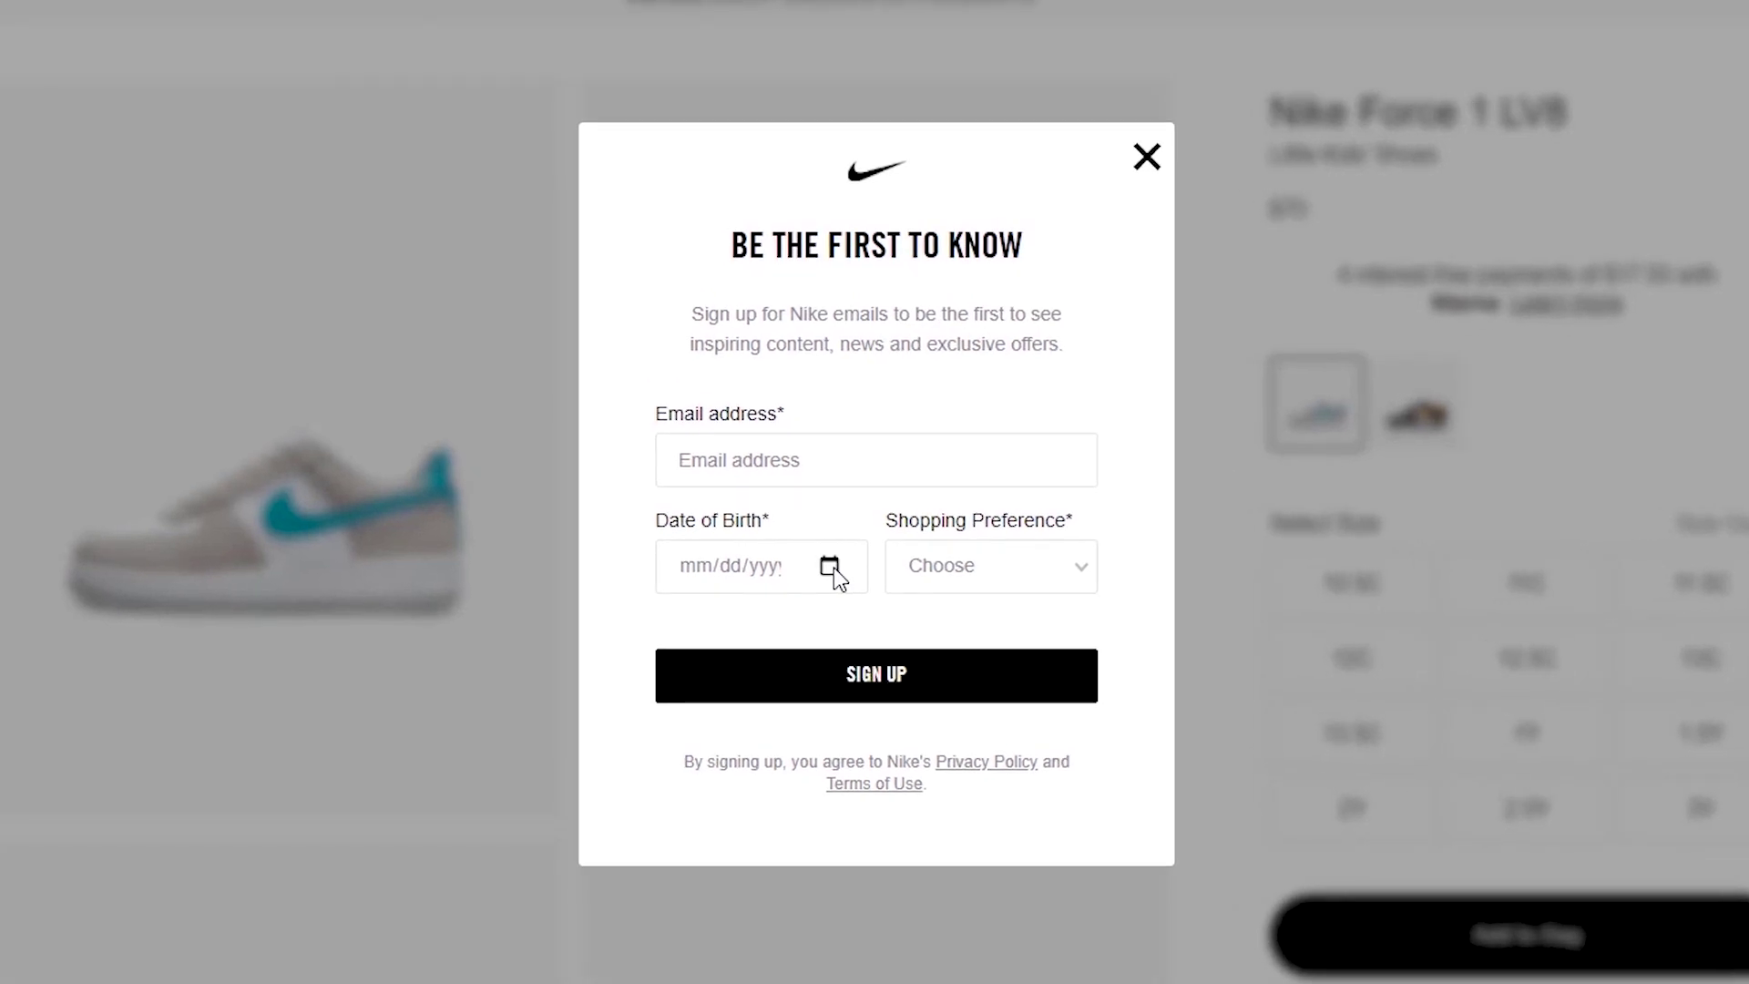
click(832, 567)
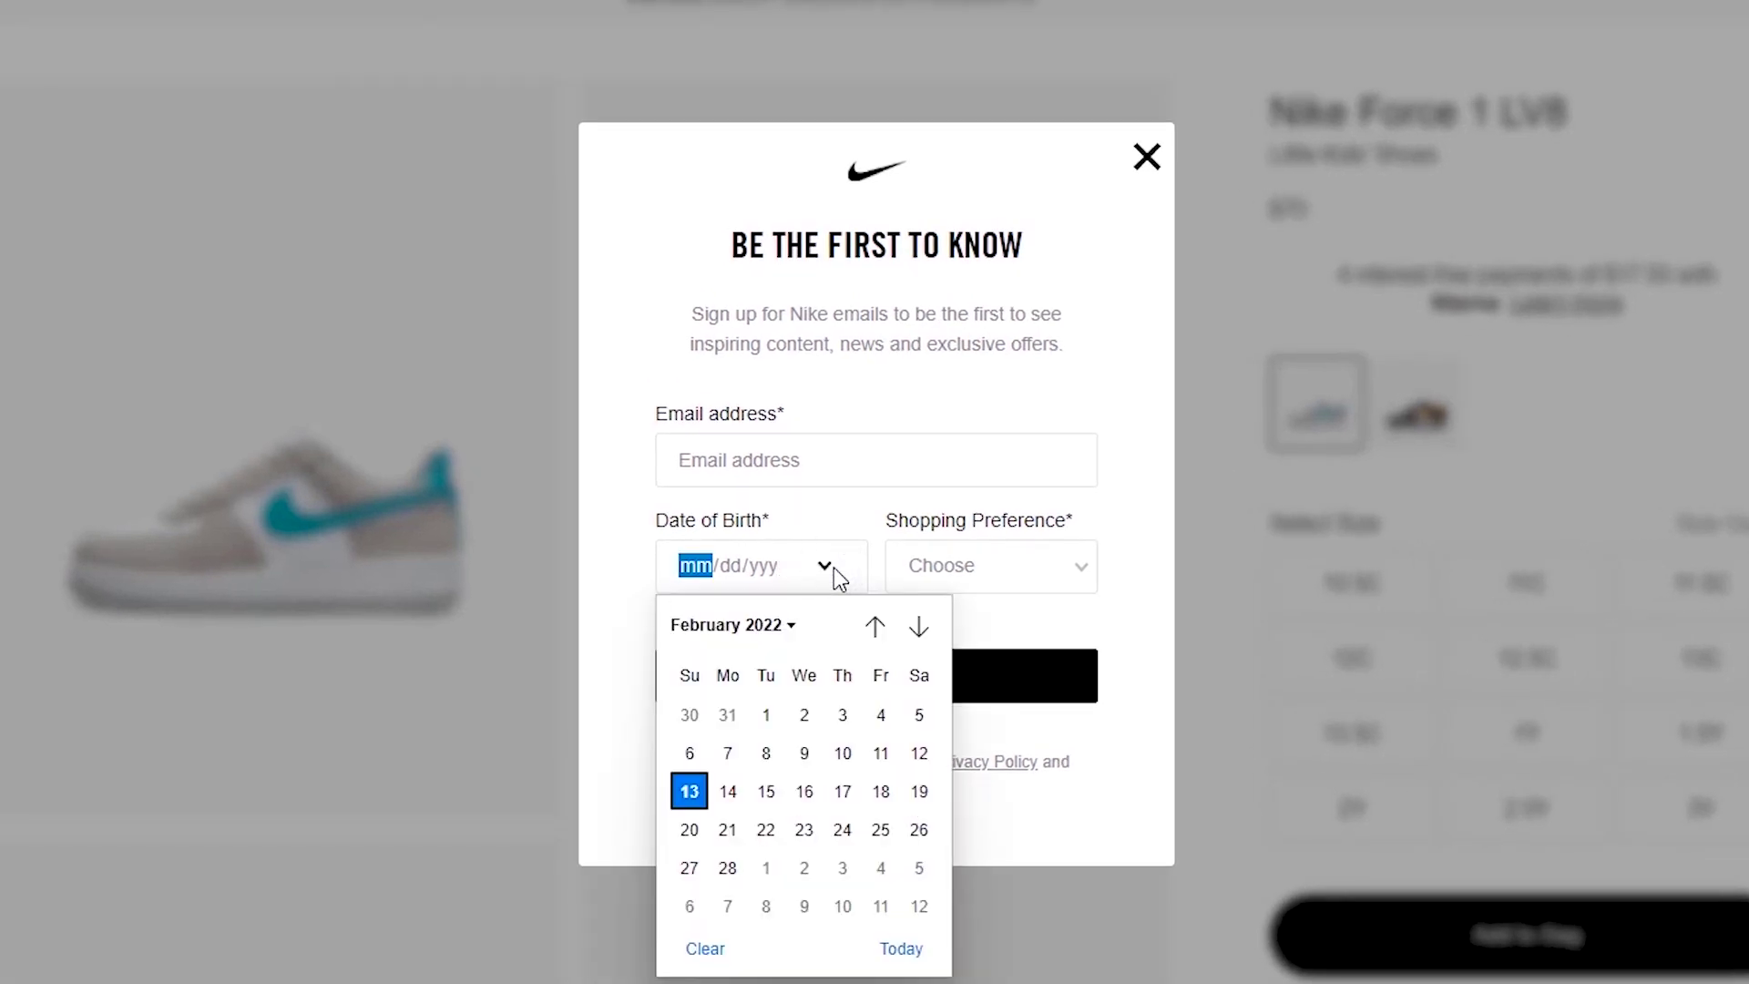
click(874, 628)
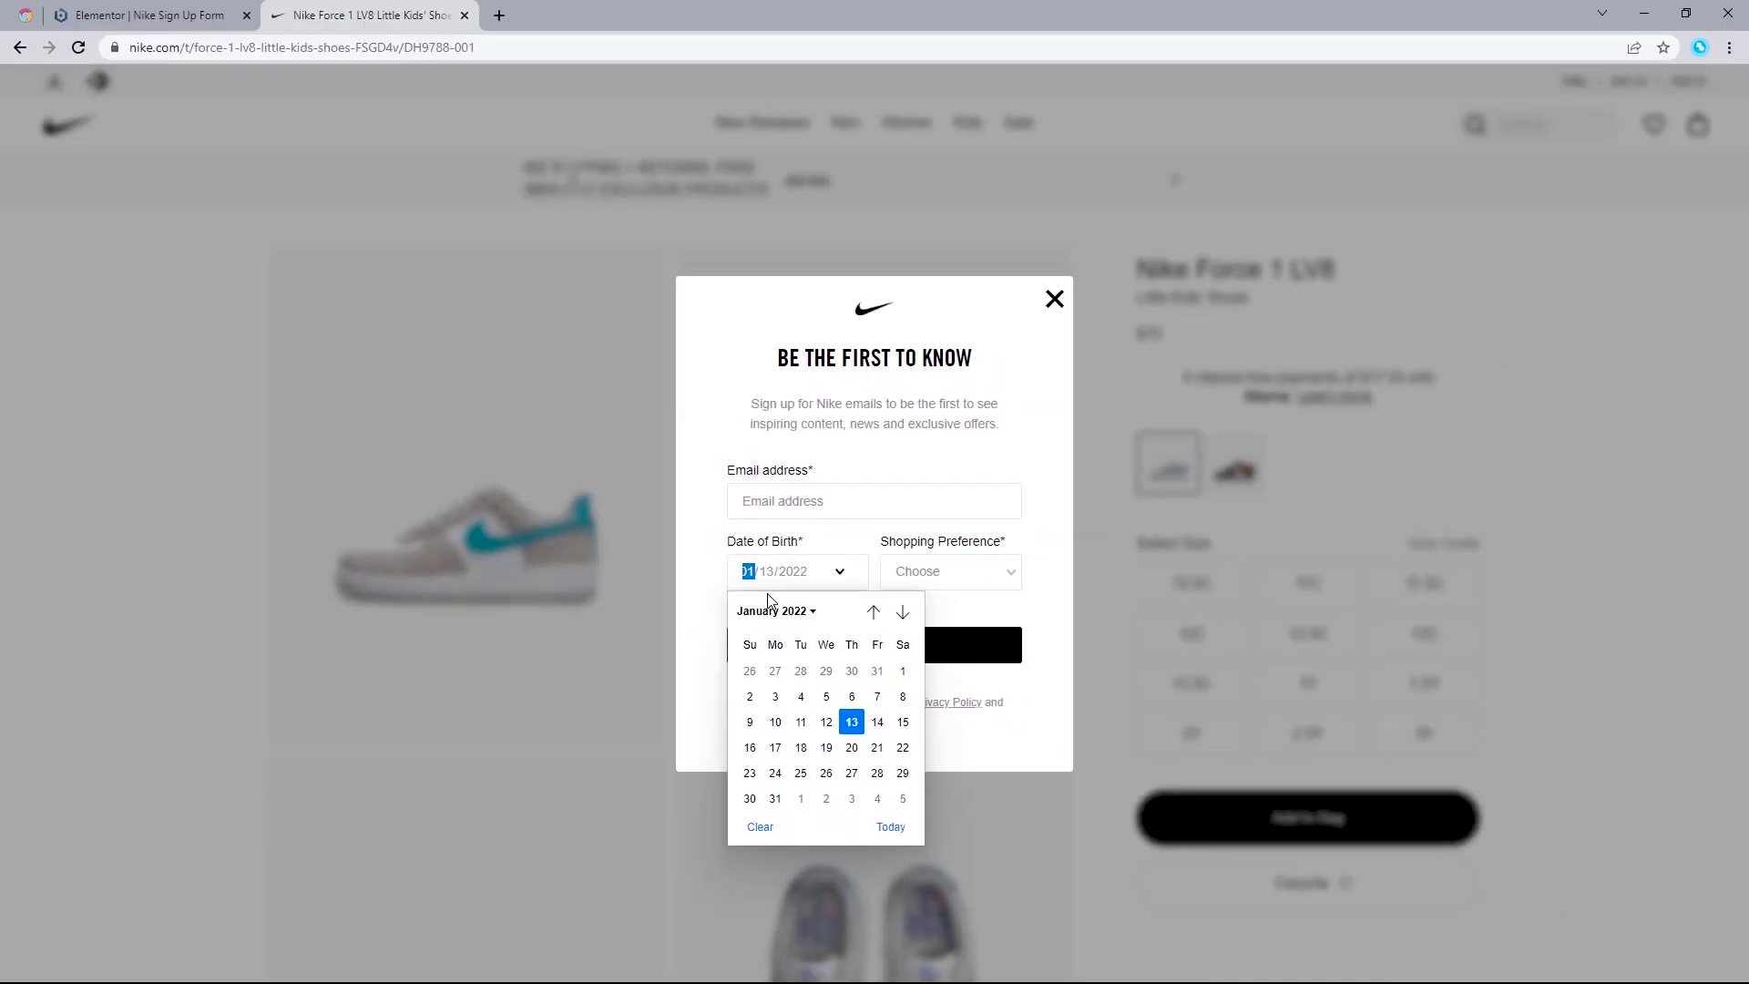
click(717, 553)
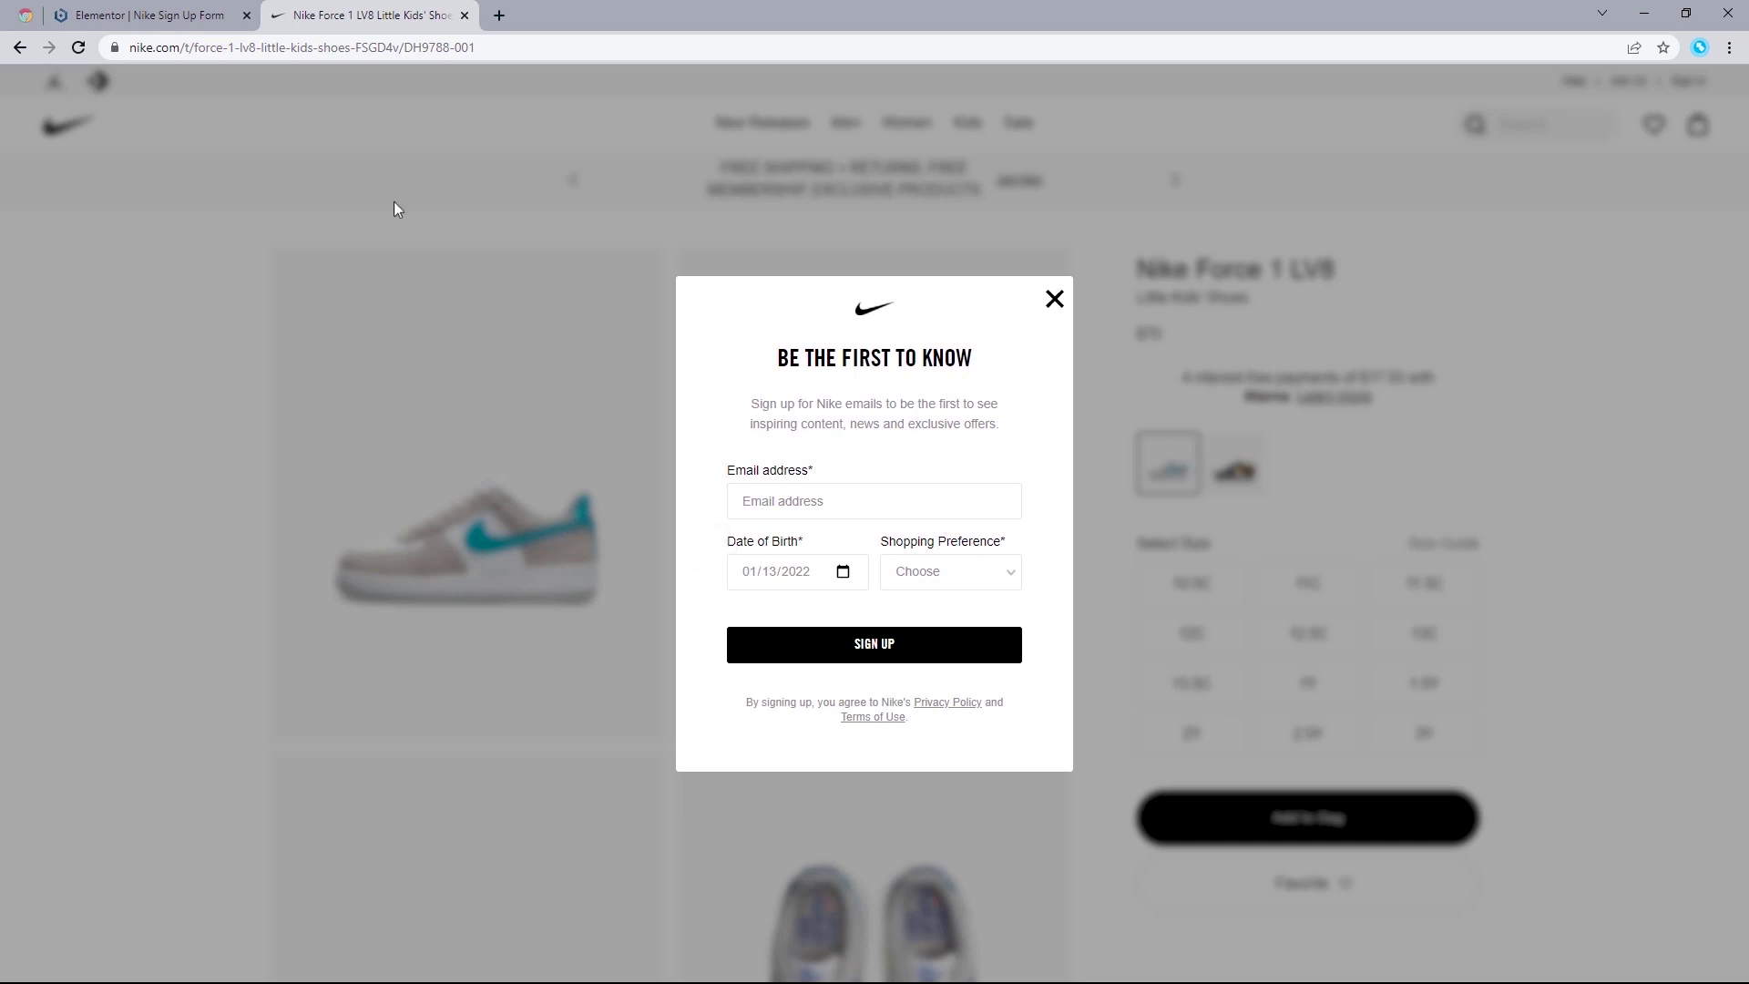
click(209, 11)
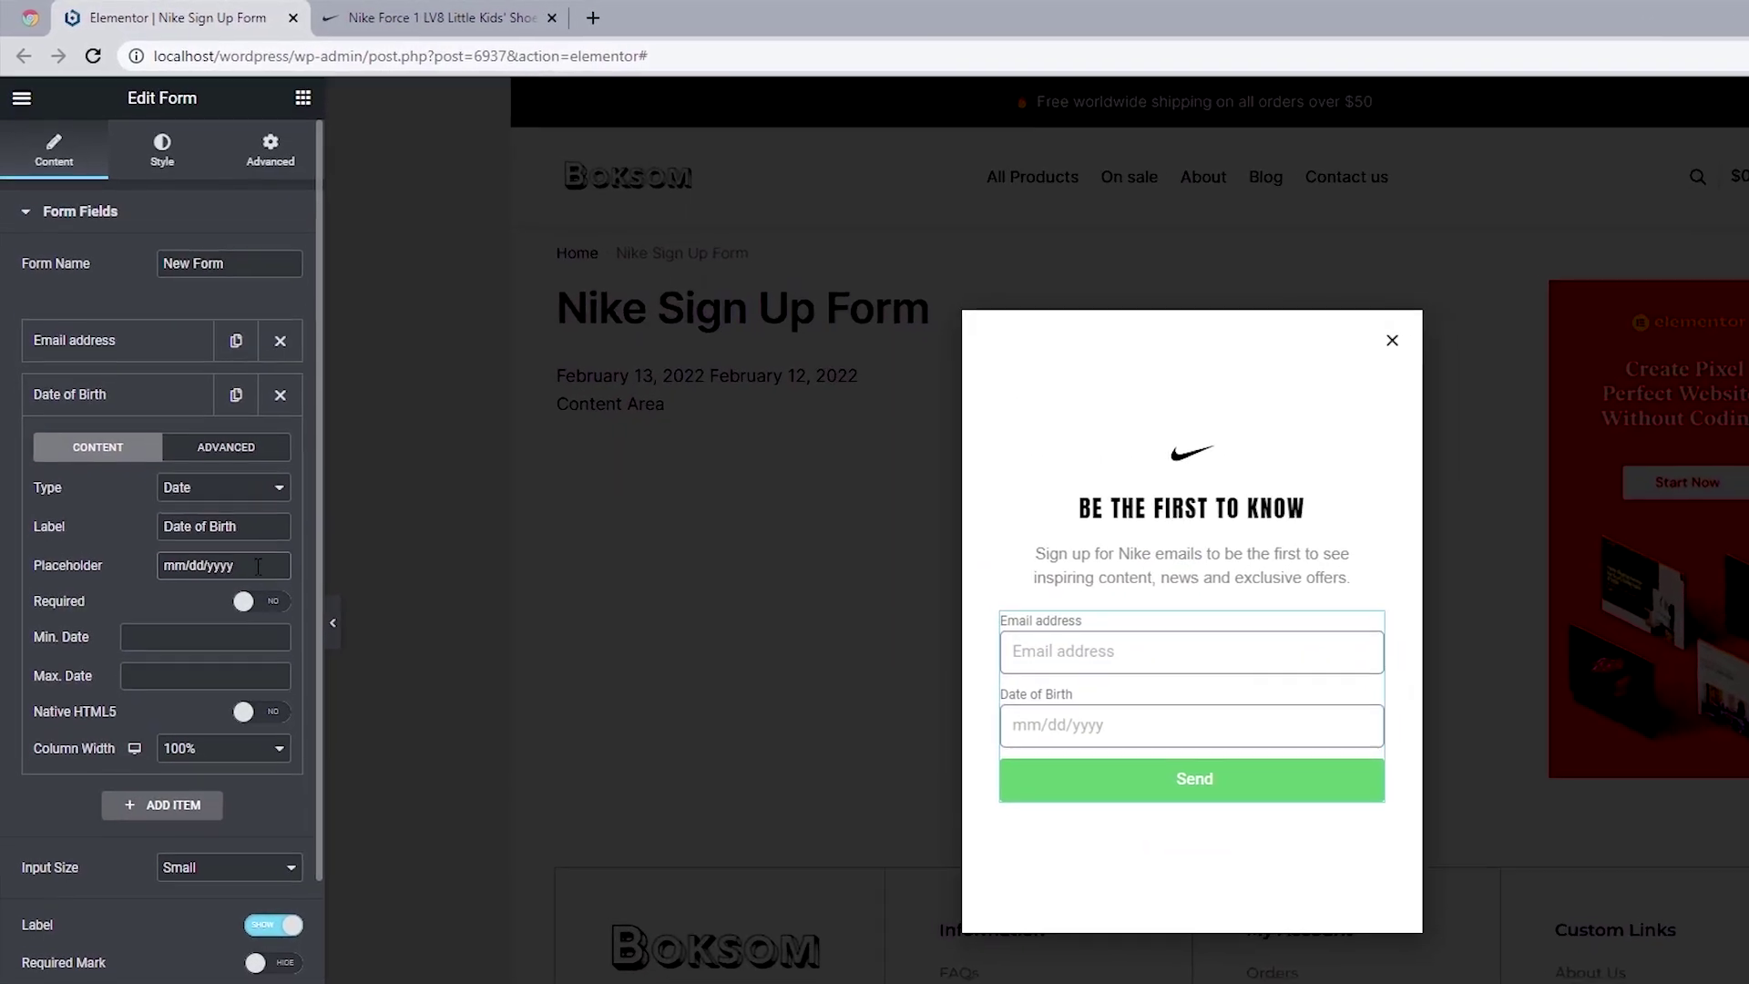
drag(260, 571, 163, 571)
Step: Clear the Date of Birth placeholder and make the field required
key(BackSpace)
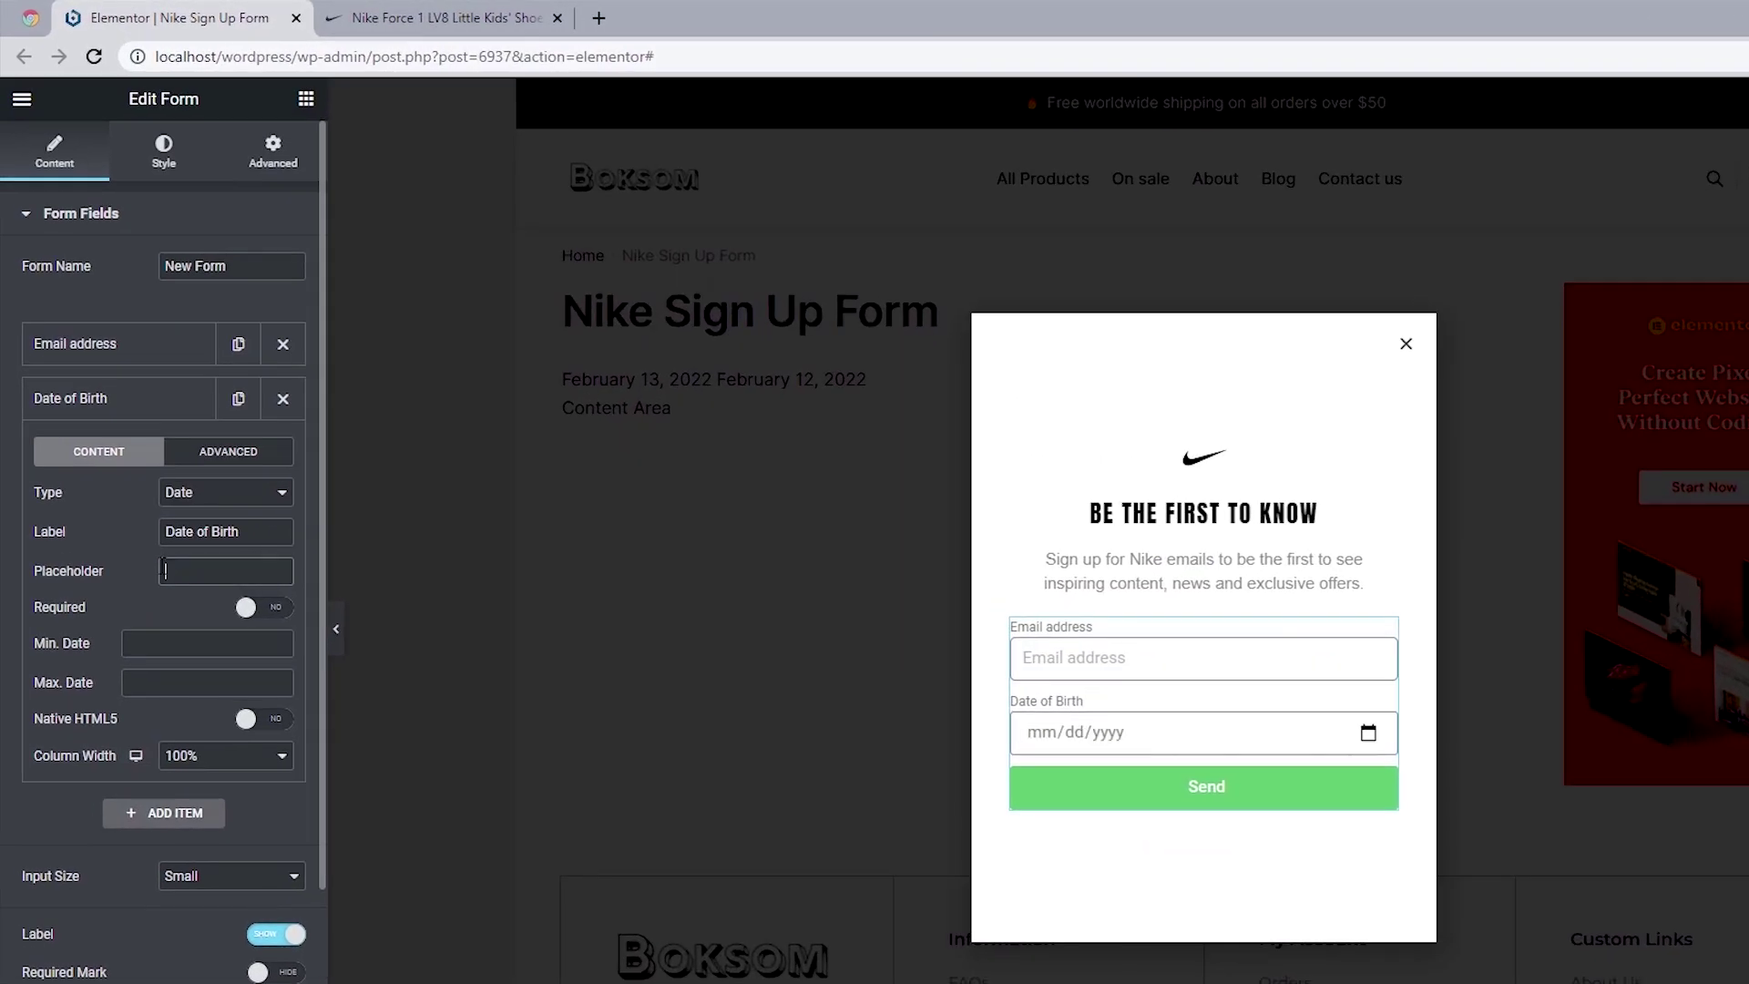
click(257, 616)
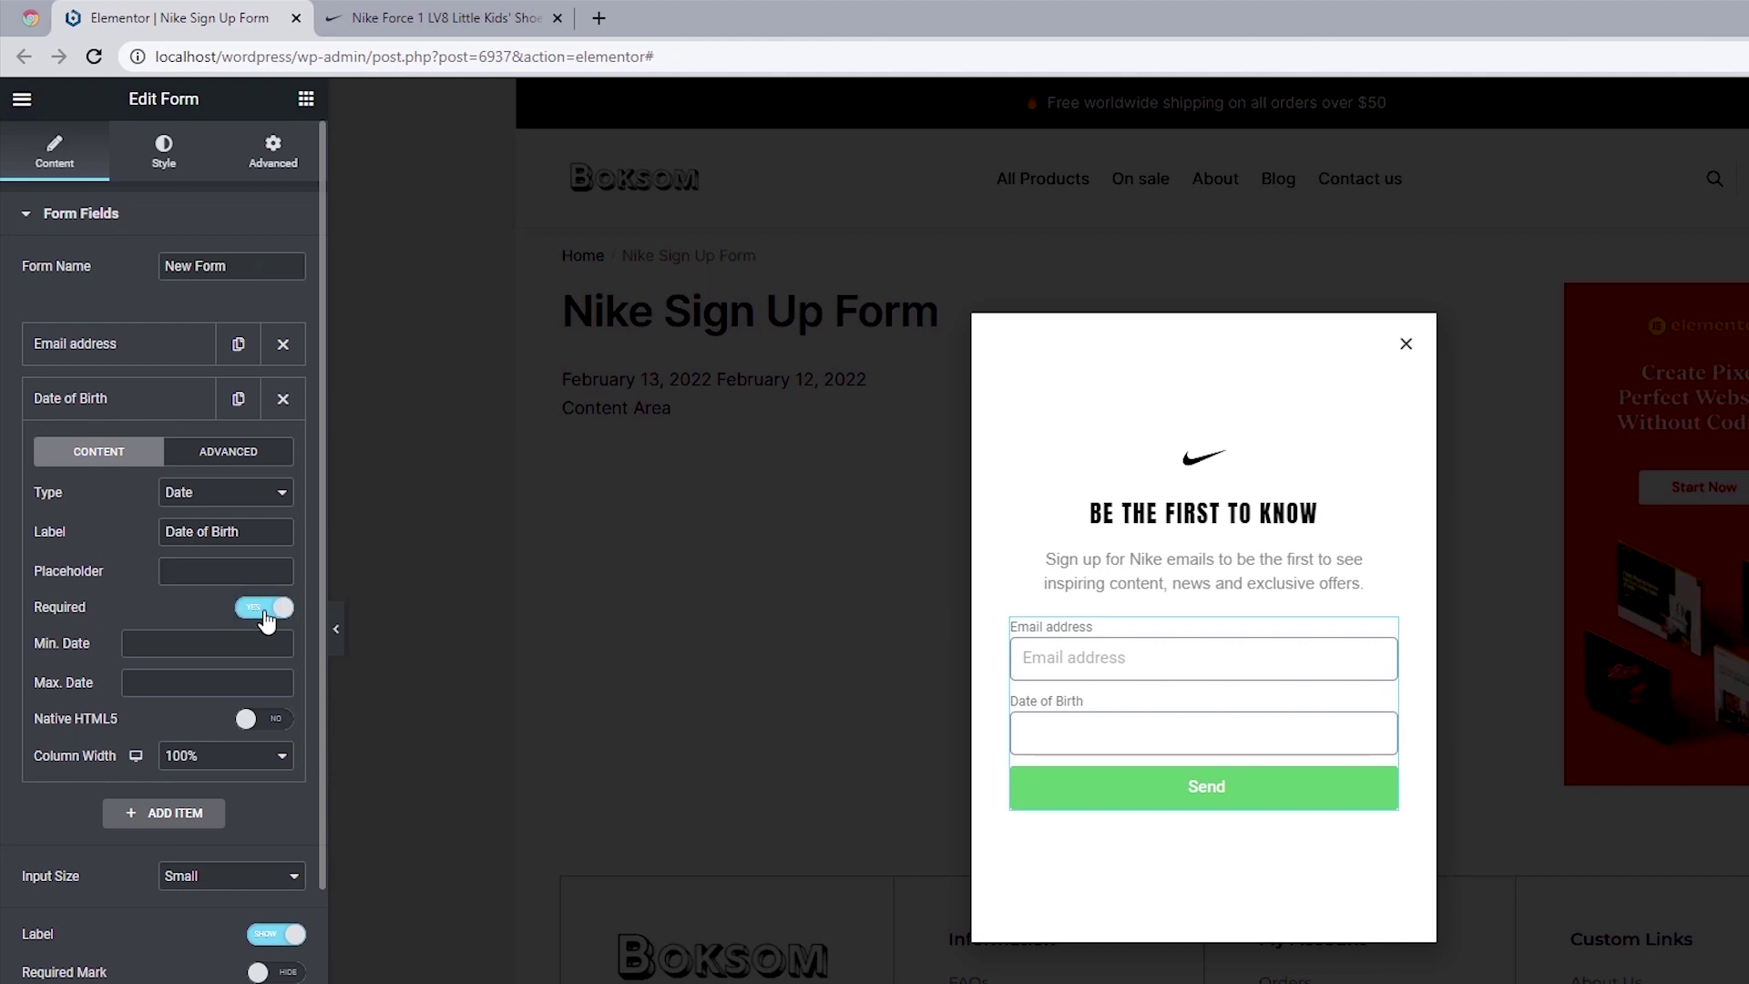
click(265, 616)
click(265, 616)
click(265, 616)
click(265, 615)
click(265, 616)
click(265, 616)
click(265, 615)
click(265, 616)
click(265, 616)
Step: Enable the native HTML5 date picker and test it by picking September 9, 2021
click(270, 724)
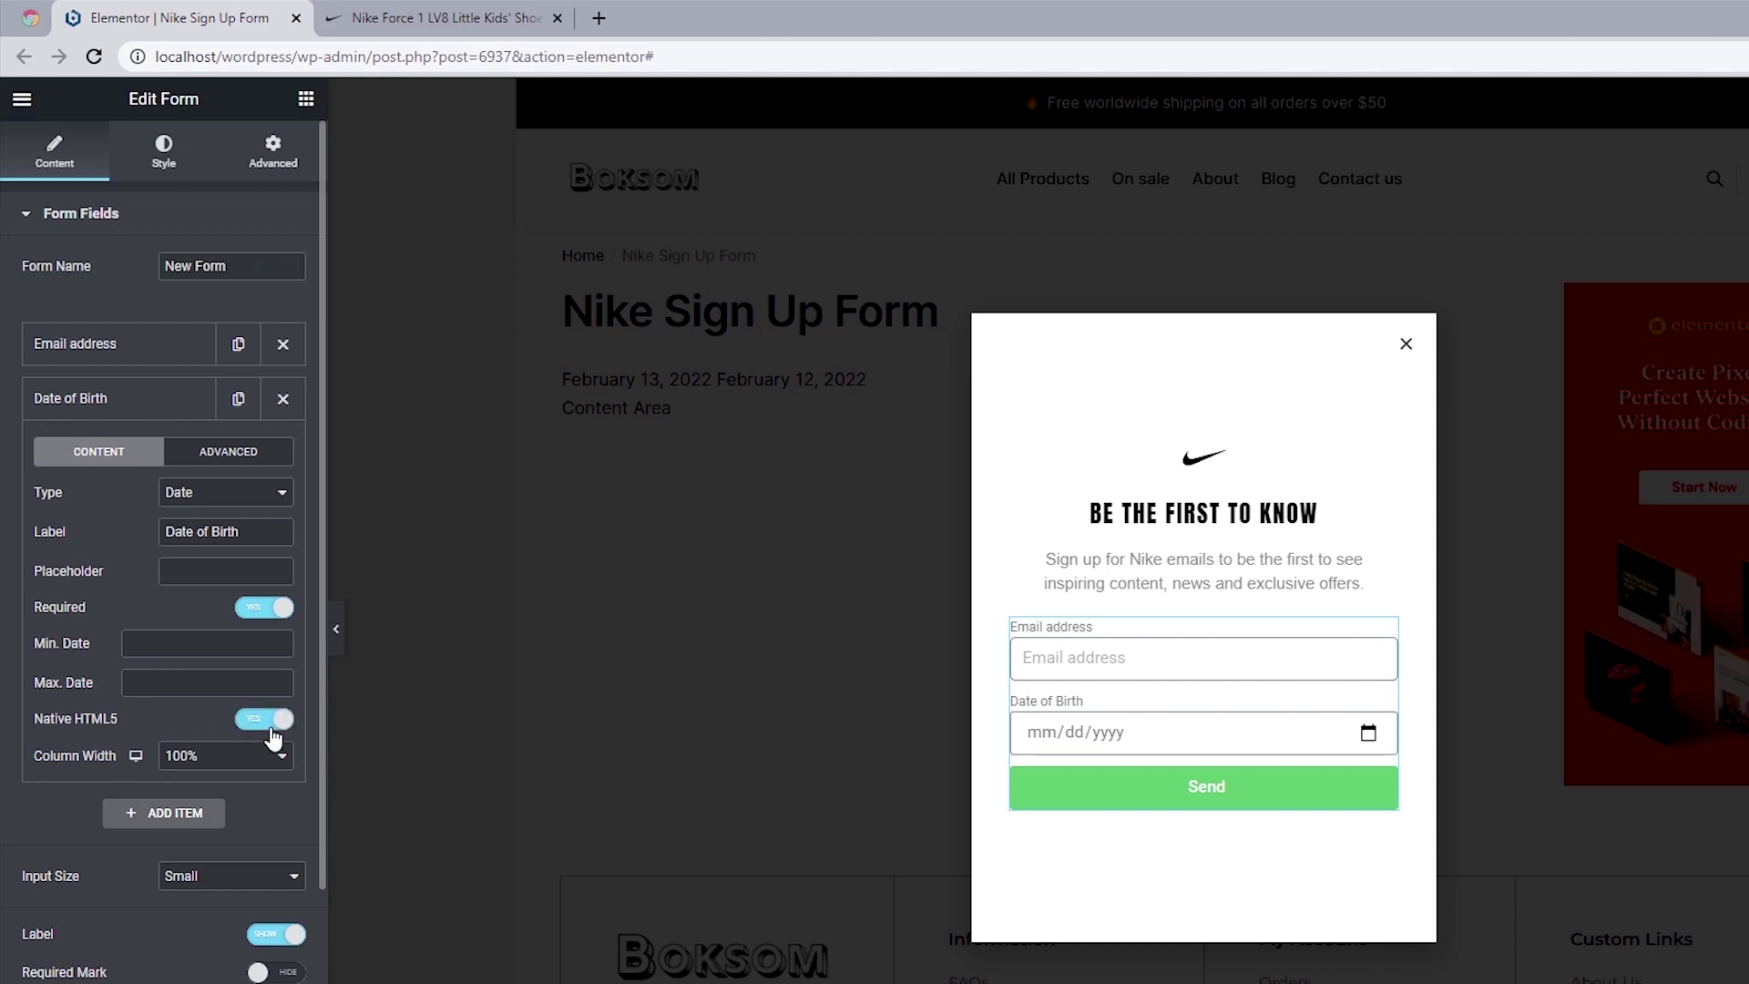
click(1368, 733)
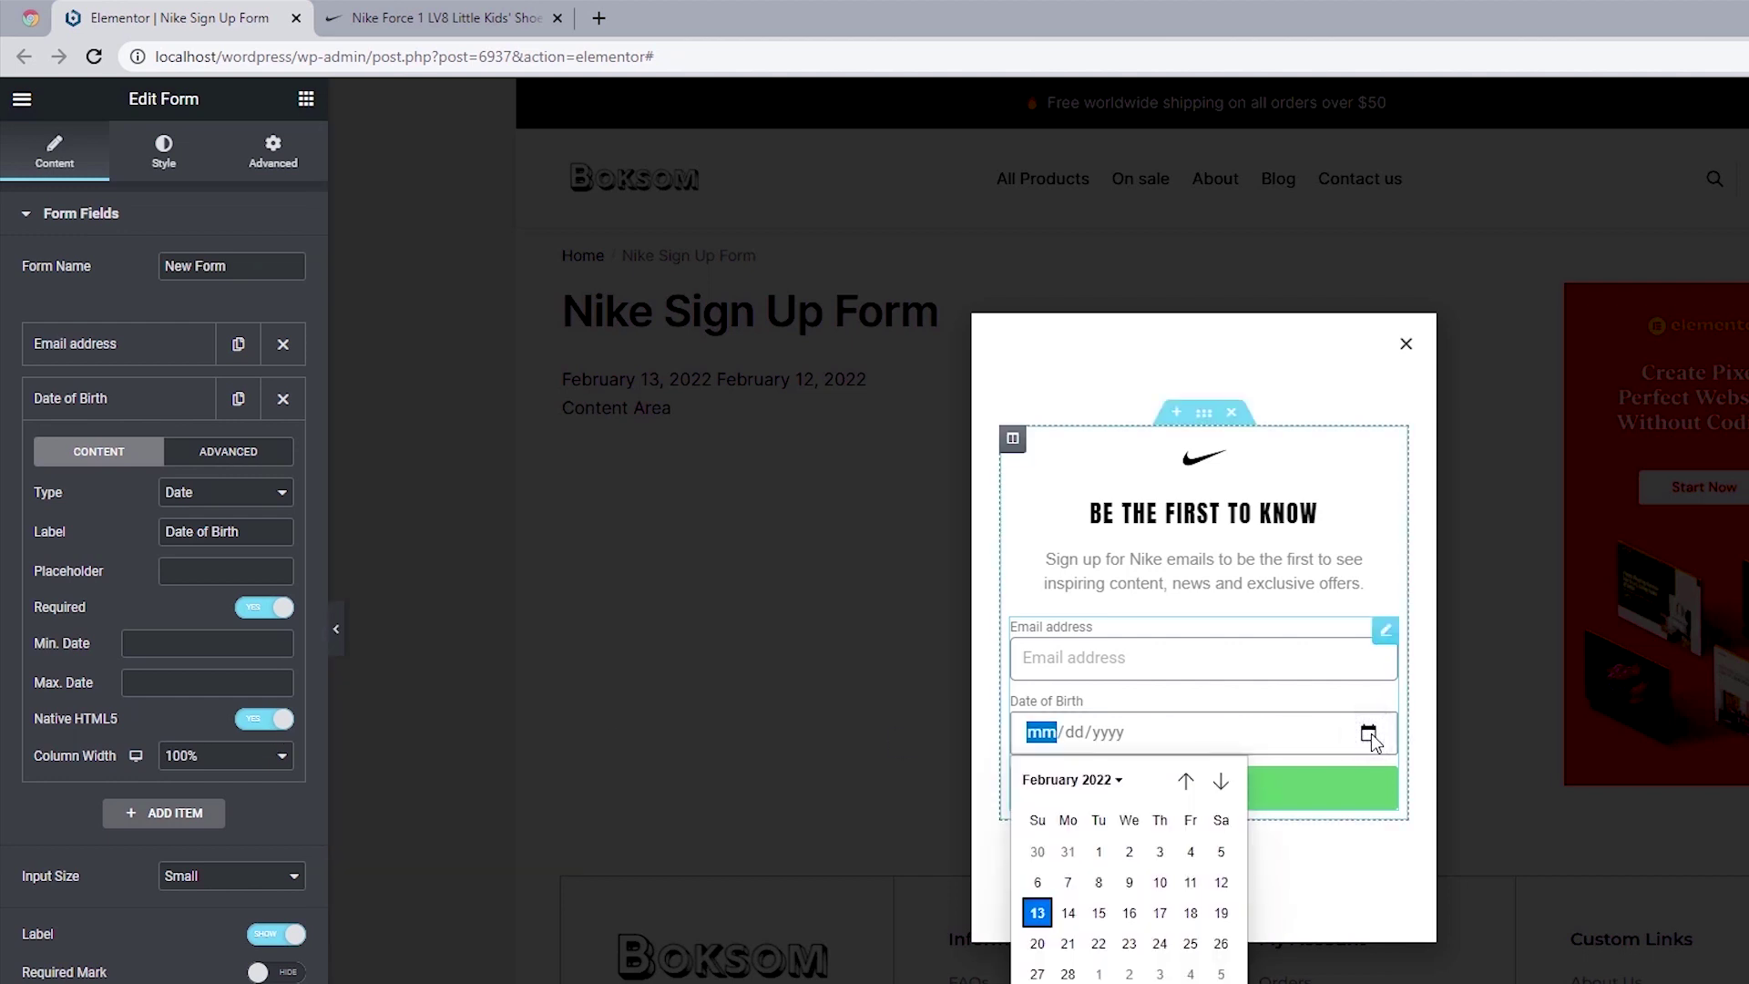
click(1185, 781)
click(1185, 780)
click(1187, 780)
click(1186, 780)
click(1187, 780)
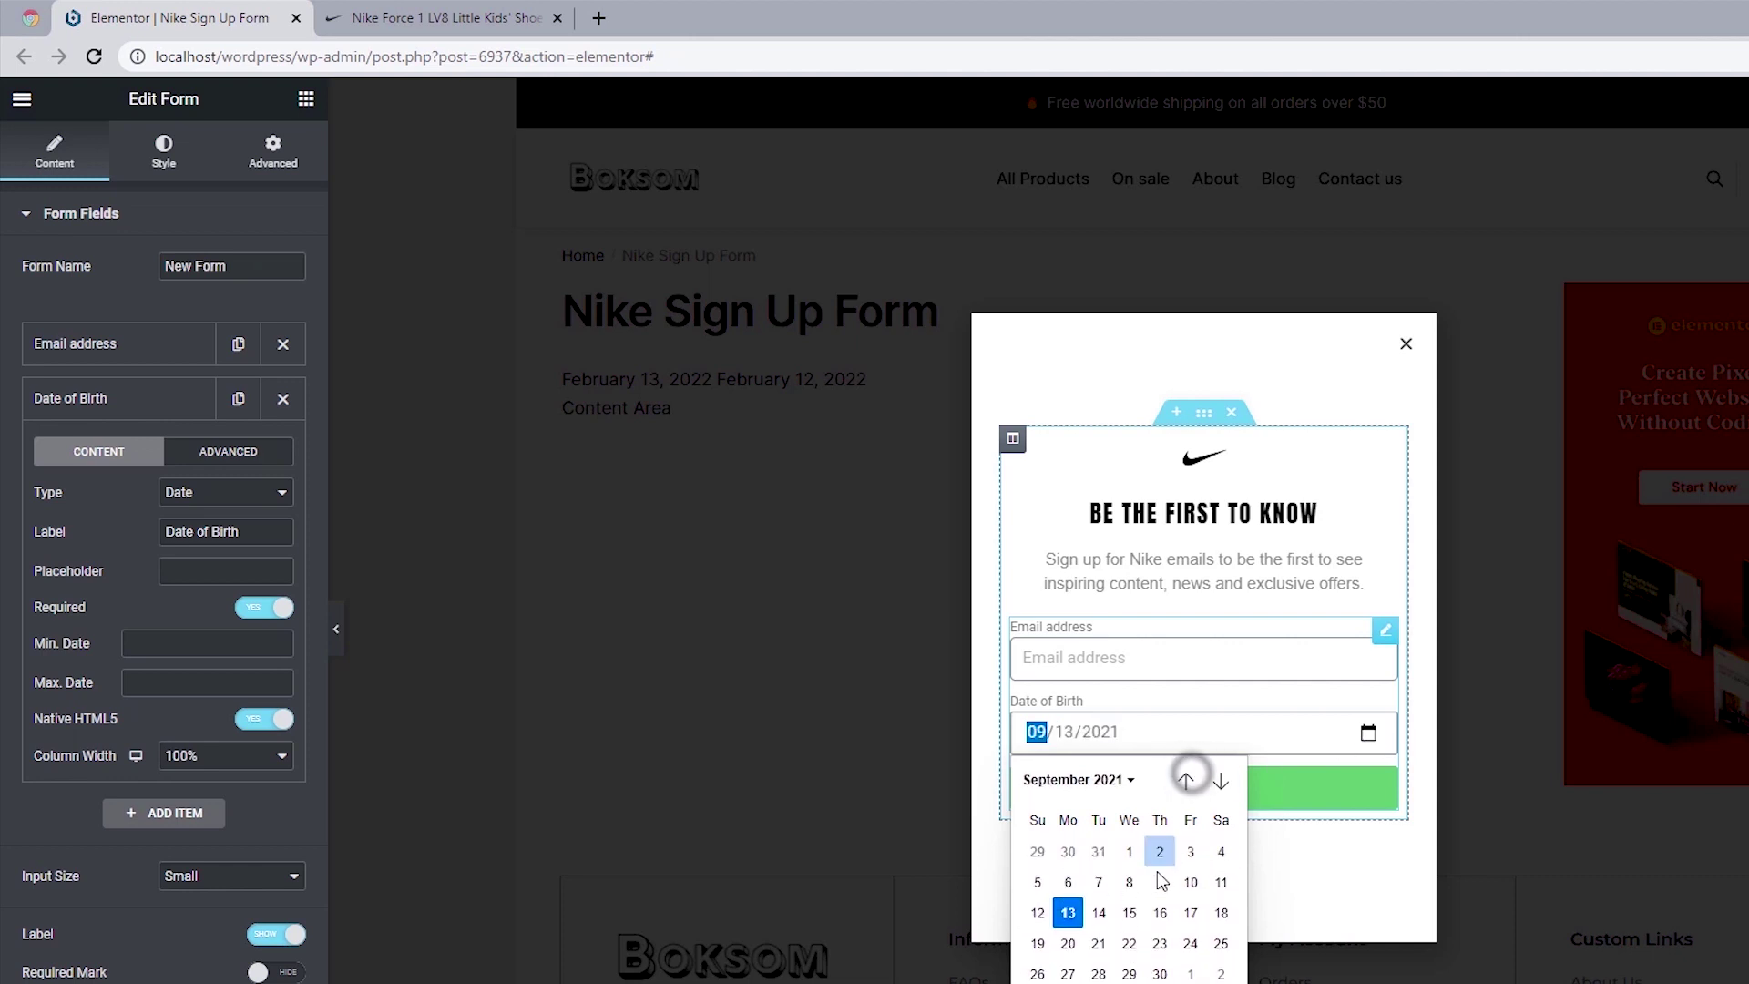
click(1158, 879)
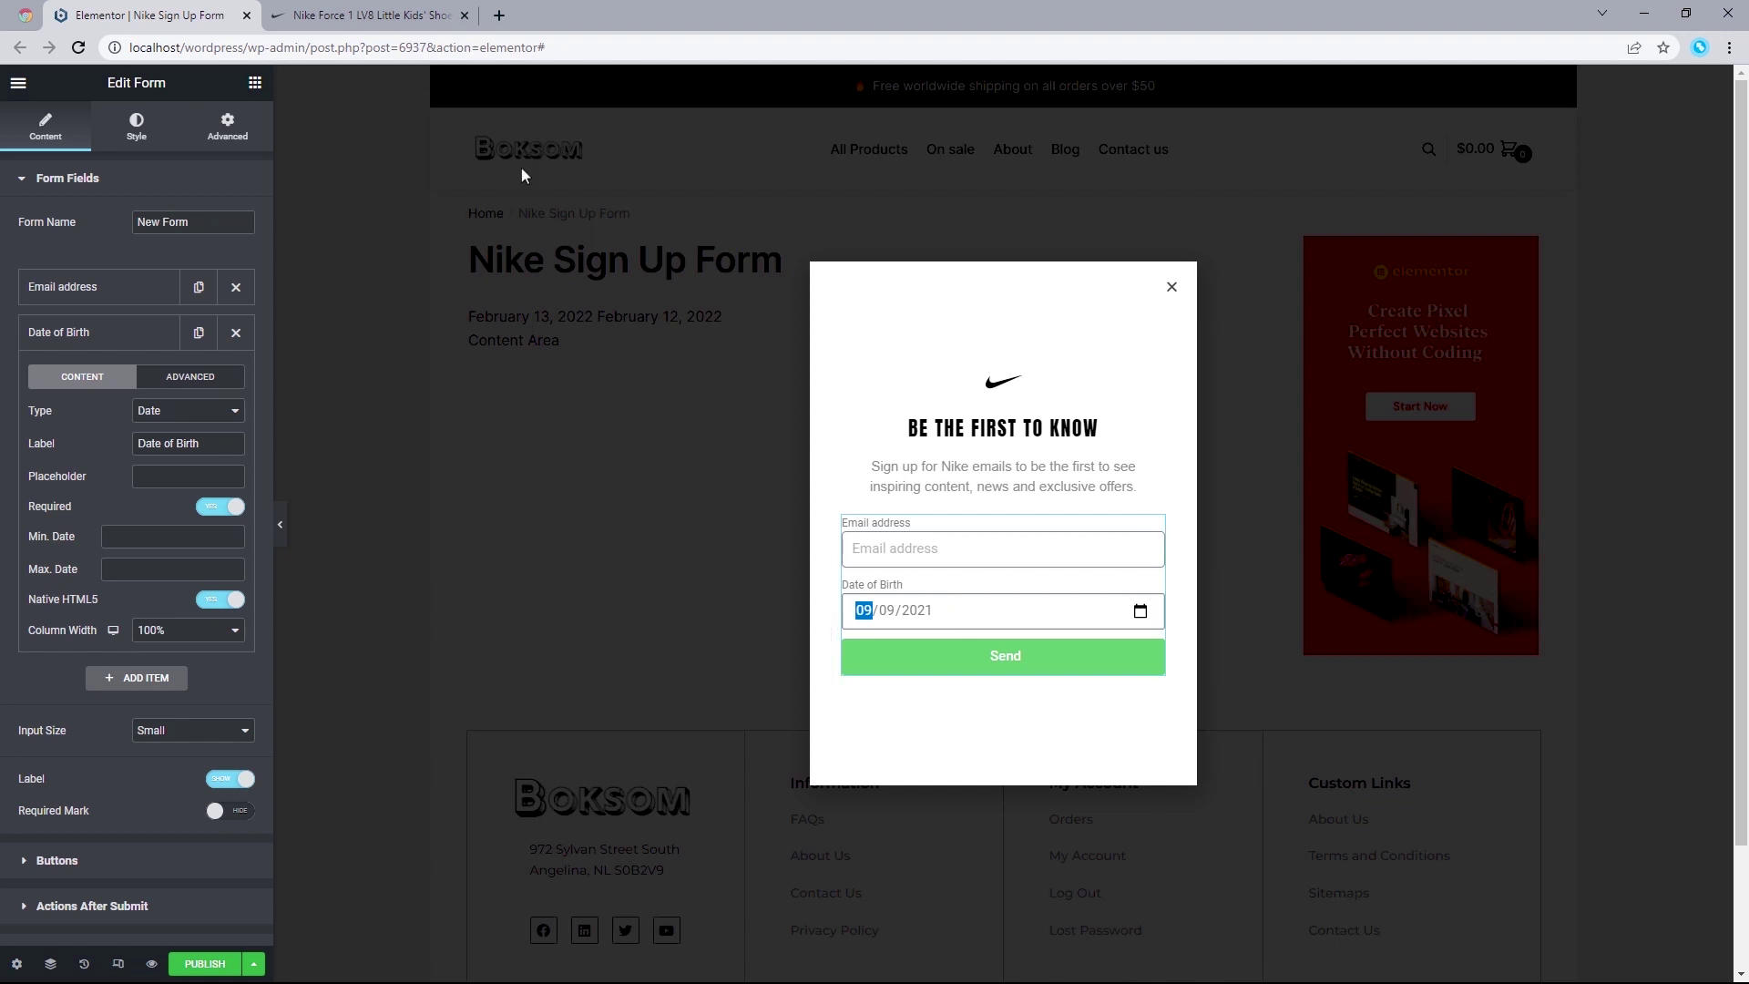
click(372, 16)
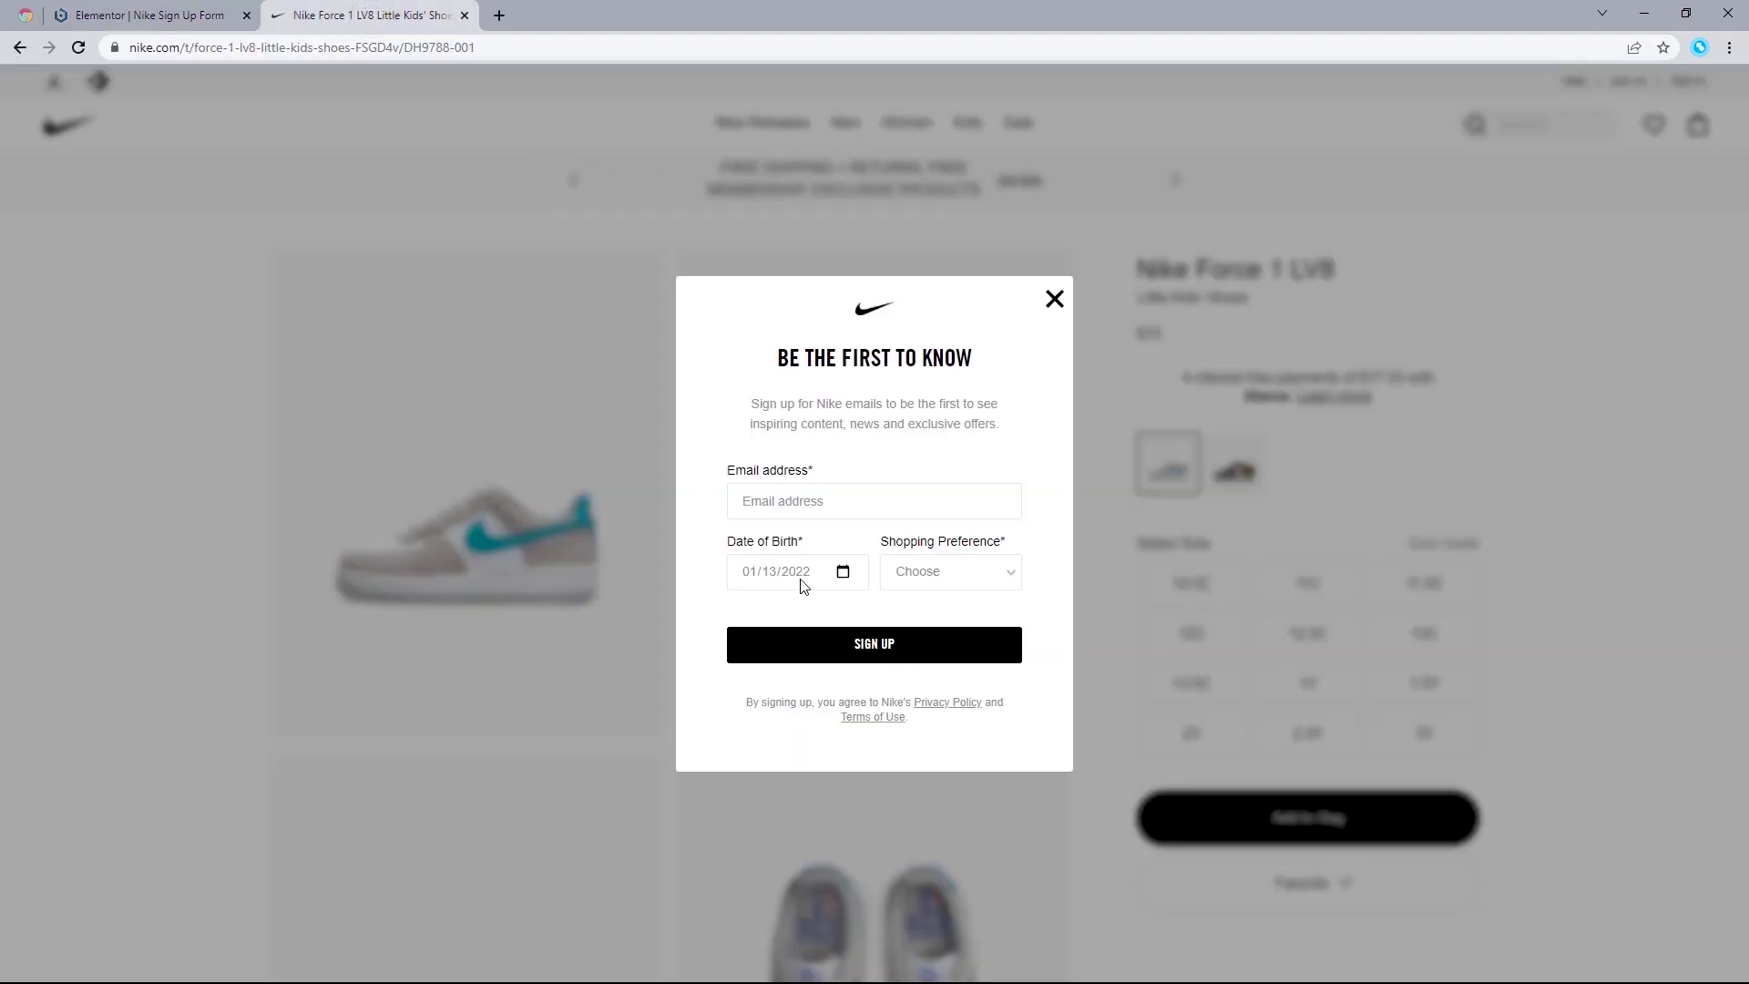
Step: Set the Date of Birth column width to 50%, then review Nike's Shopping Preference choices
click(130, 13)
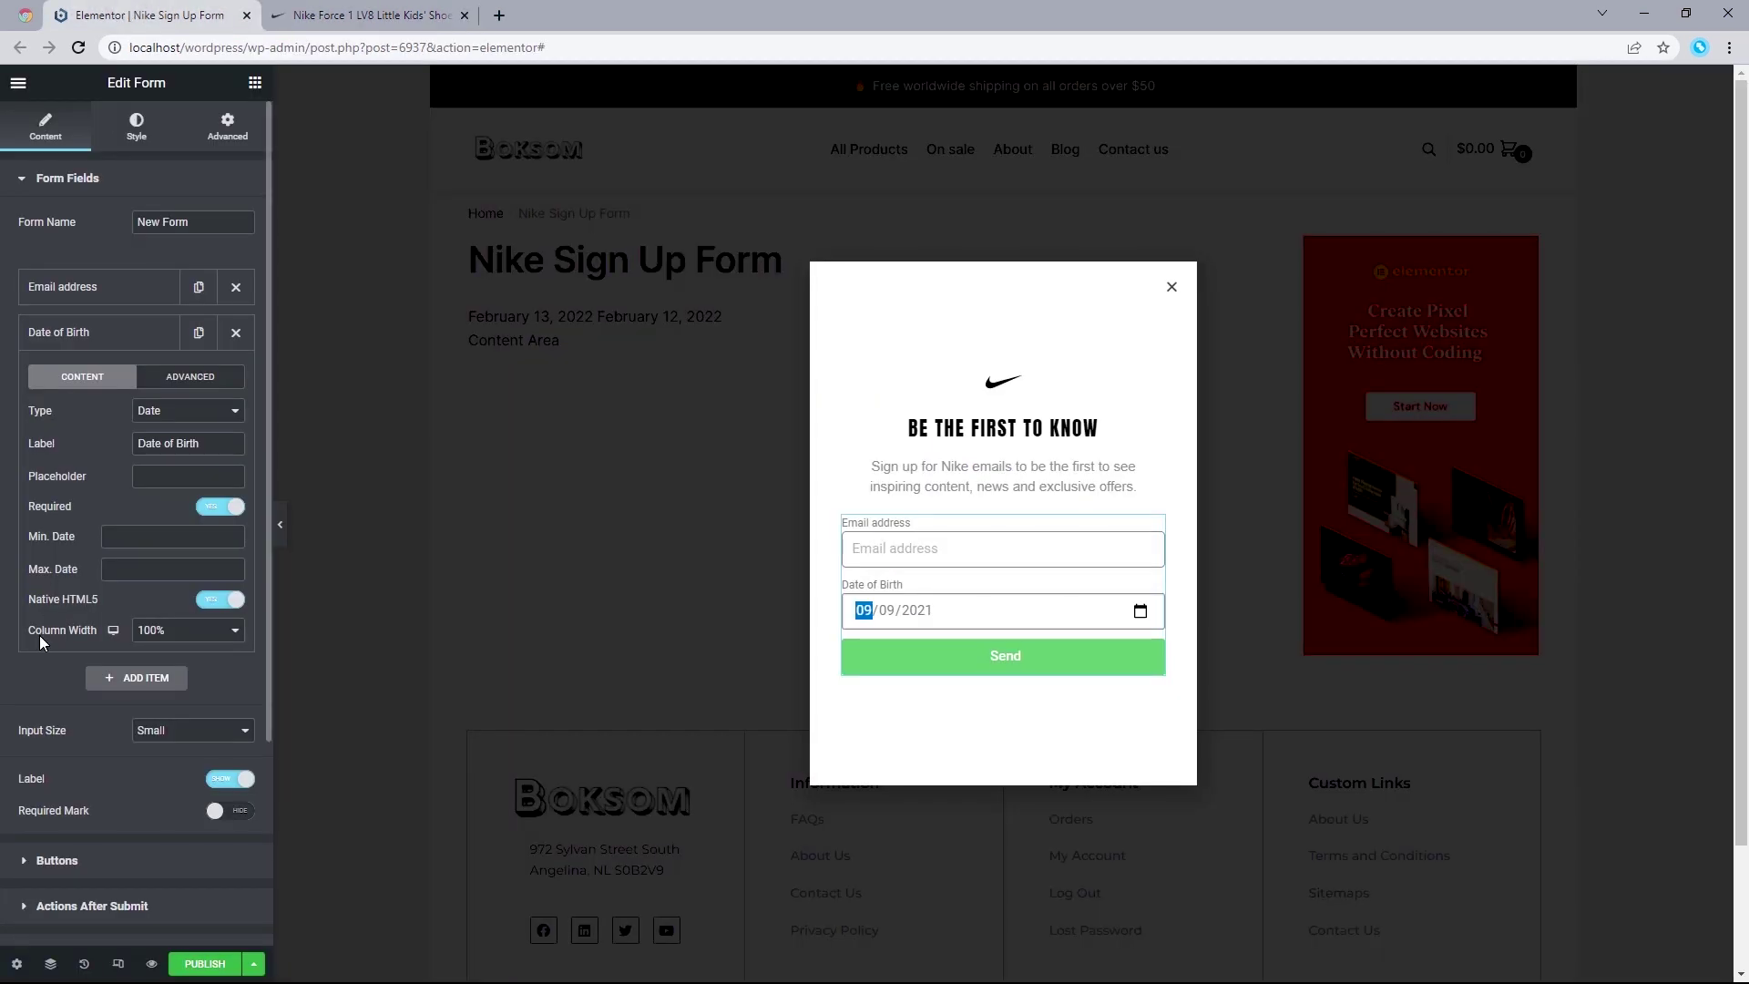
click(156, 630)
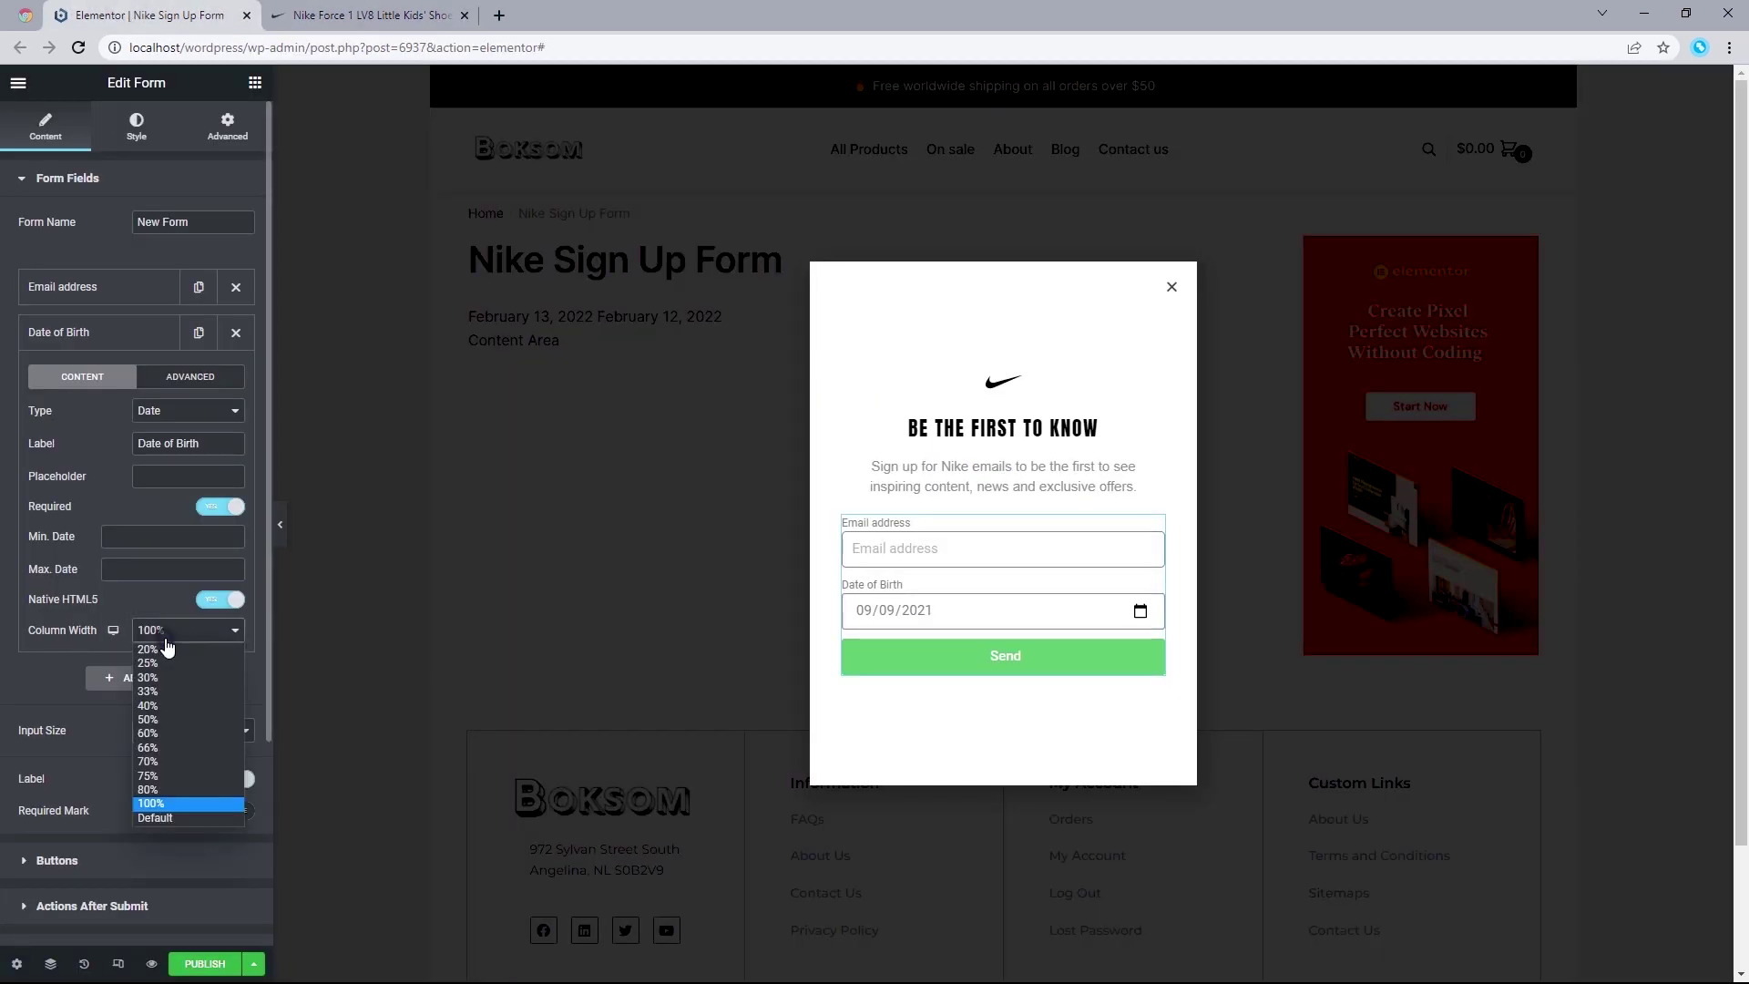
click(158, 714)
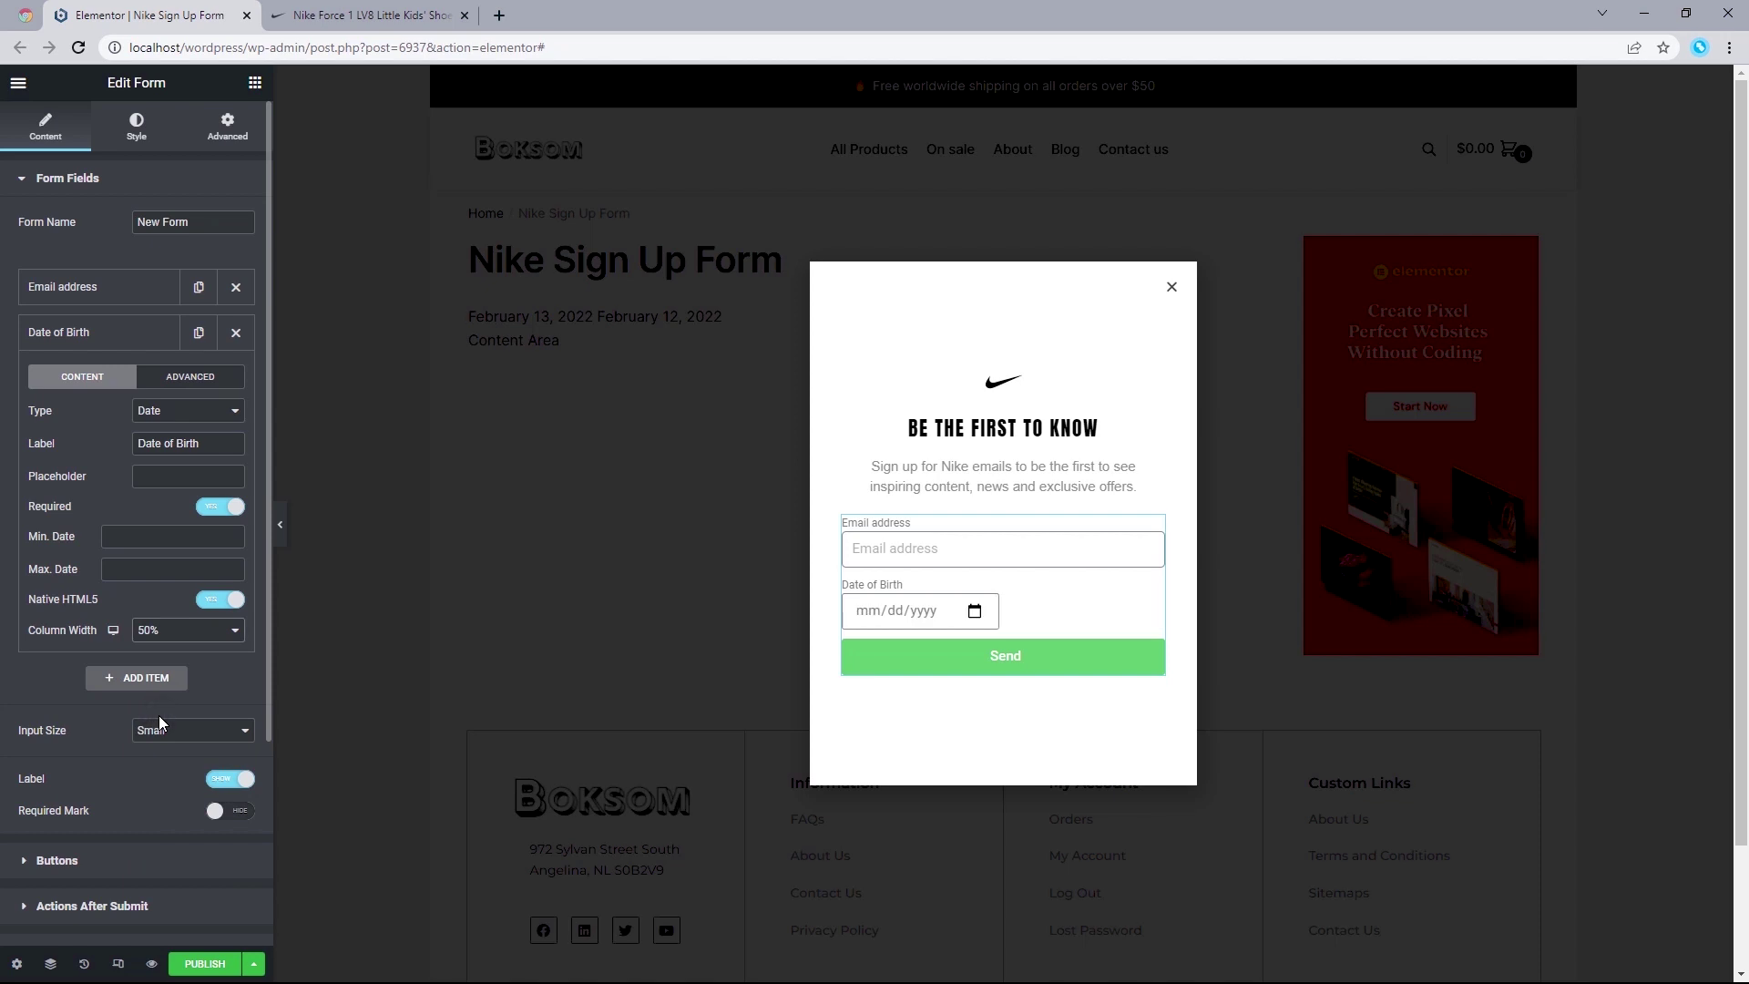
click(362, 10)
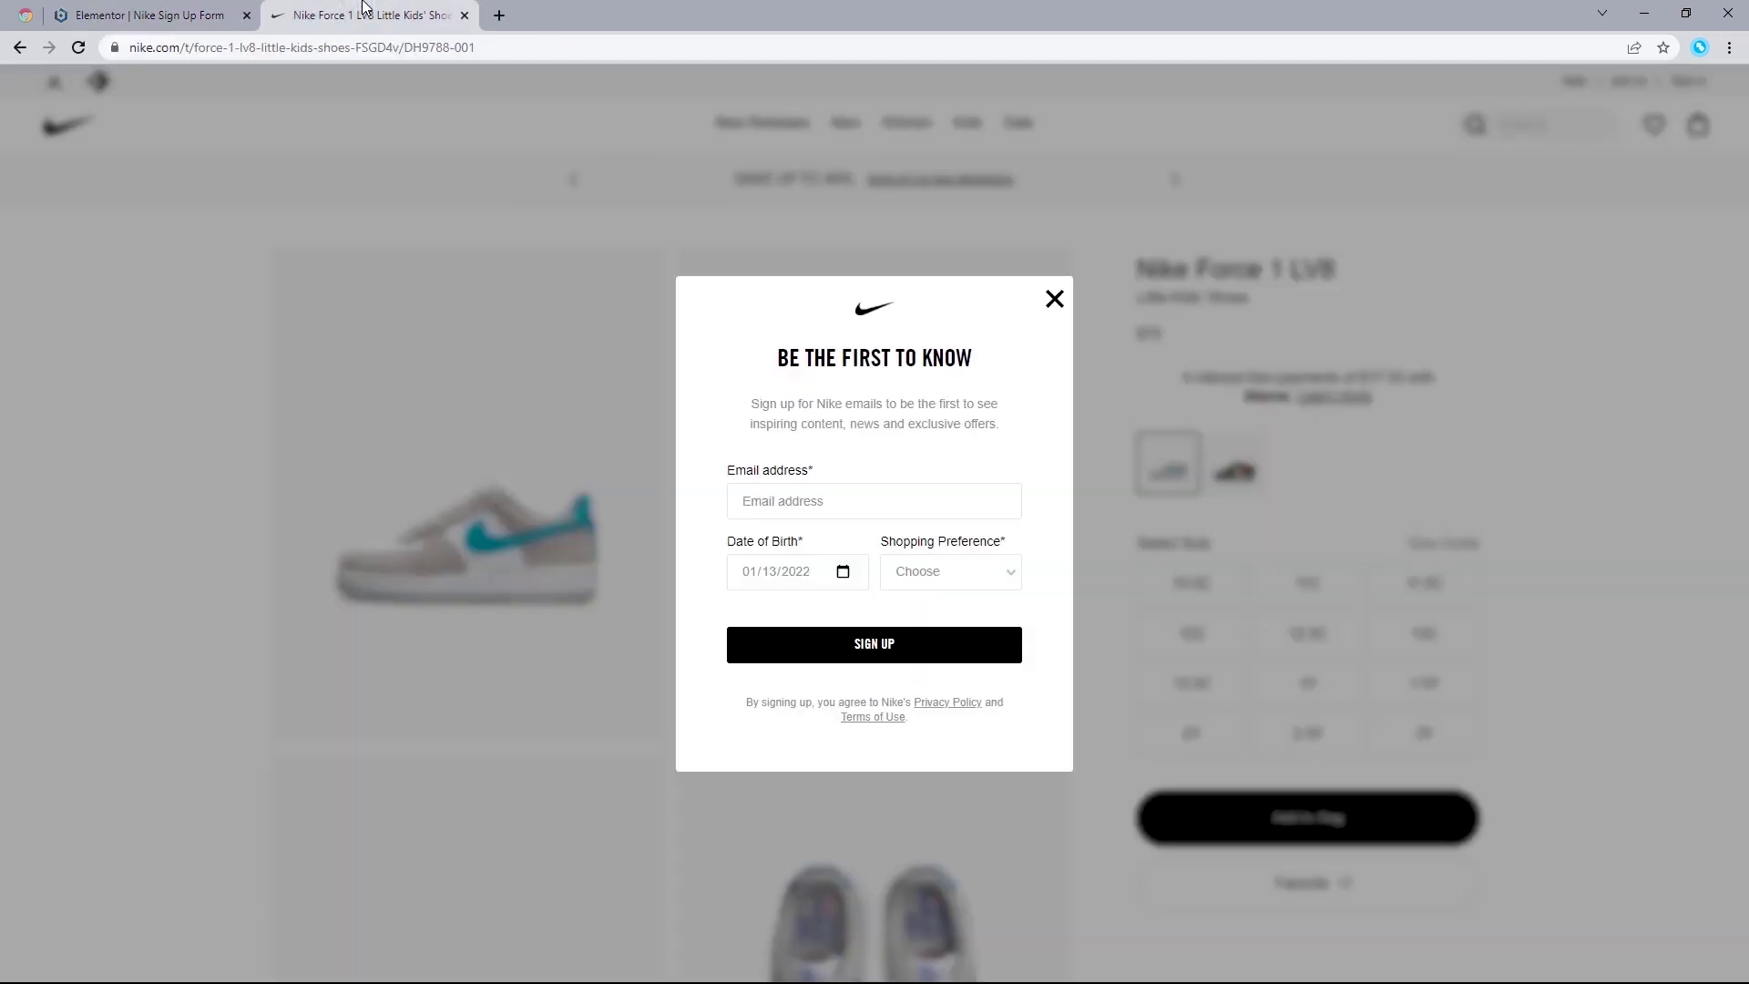
click(921, 574)
click(922, 608)
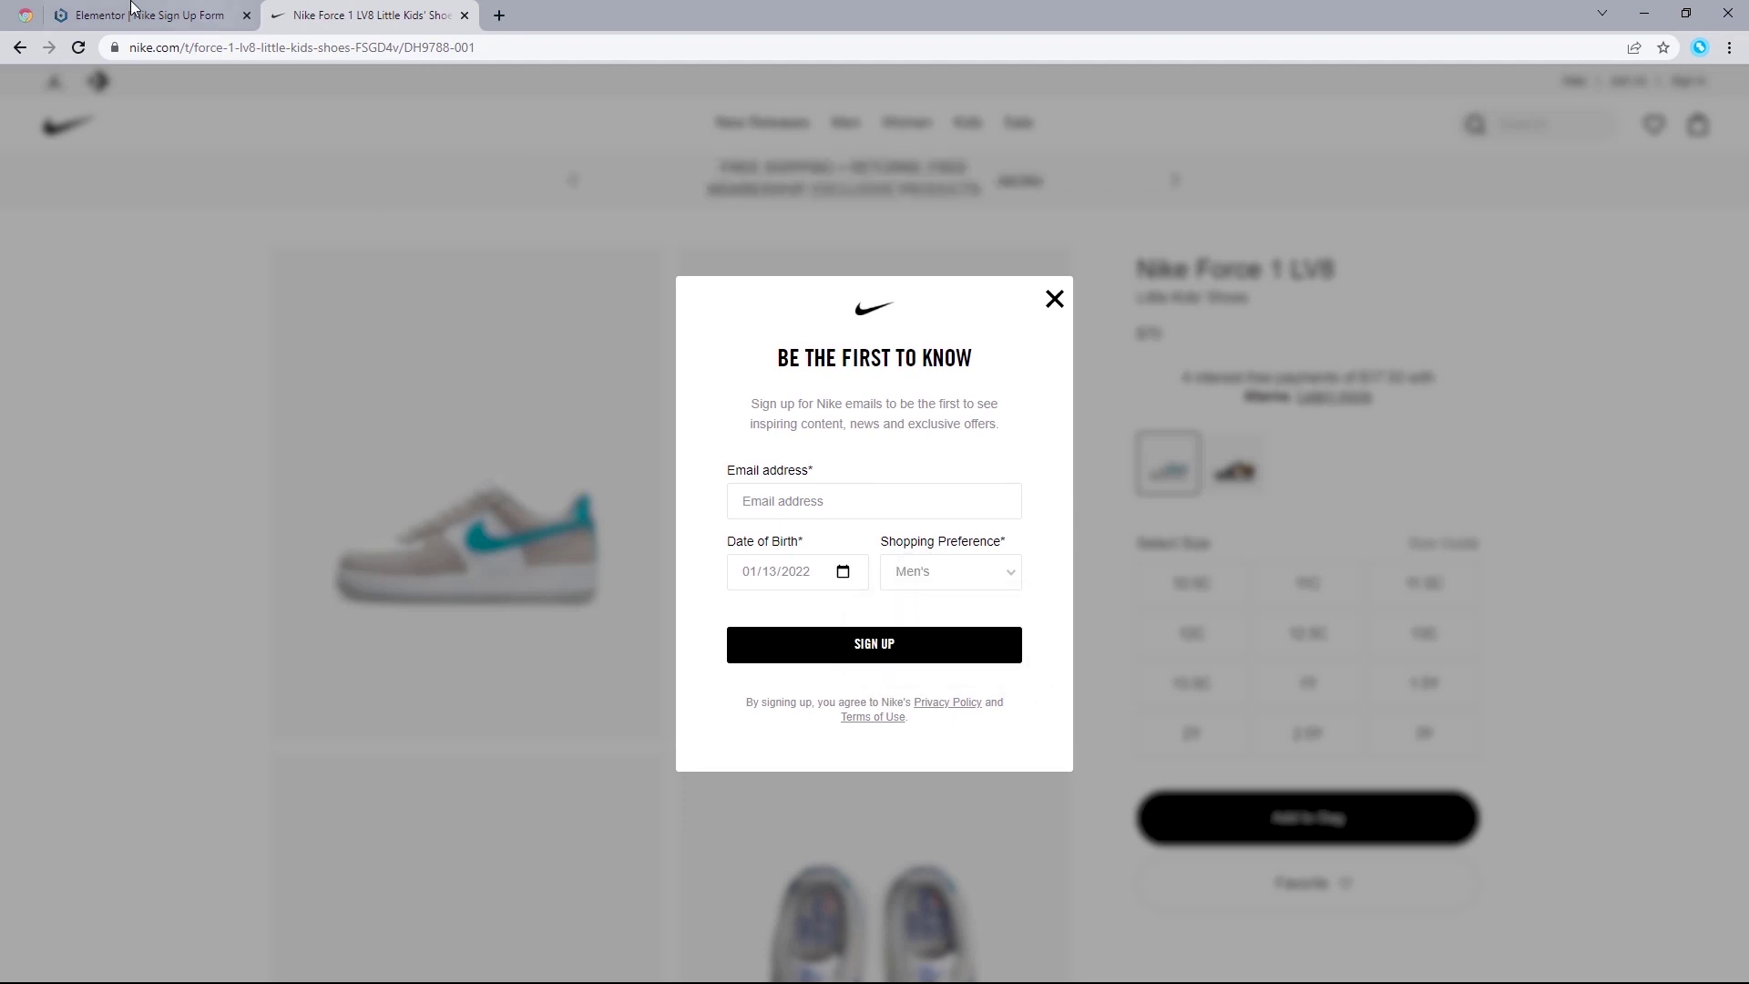
click(132, 11)
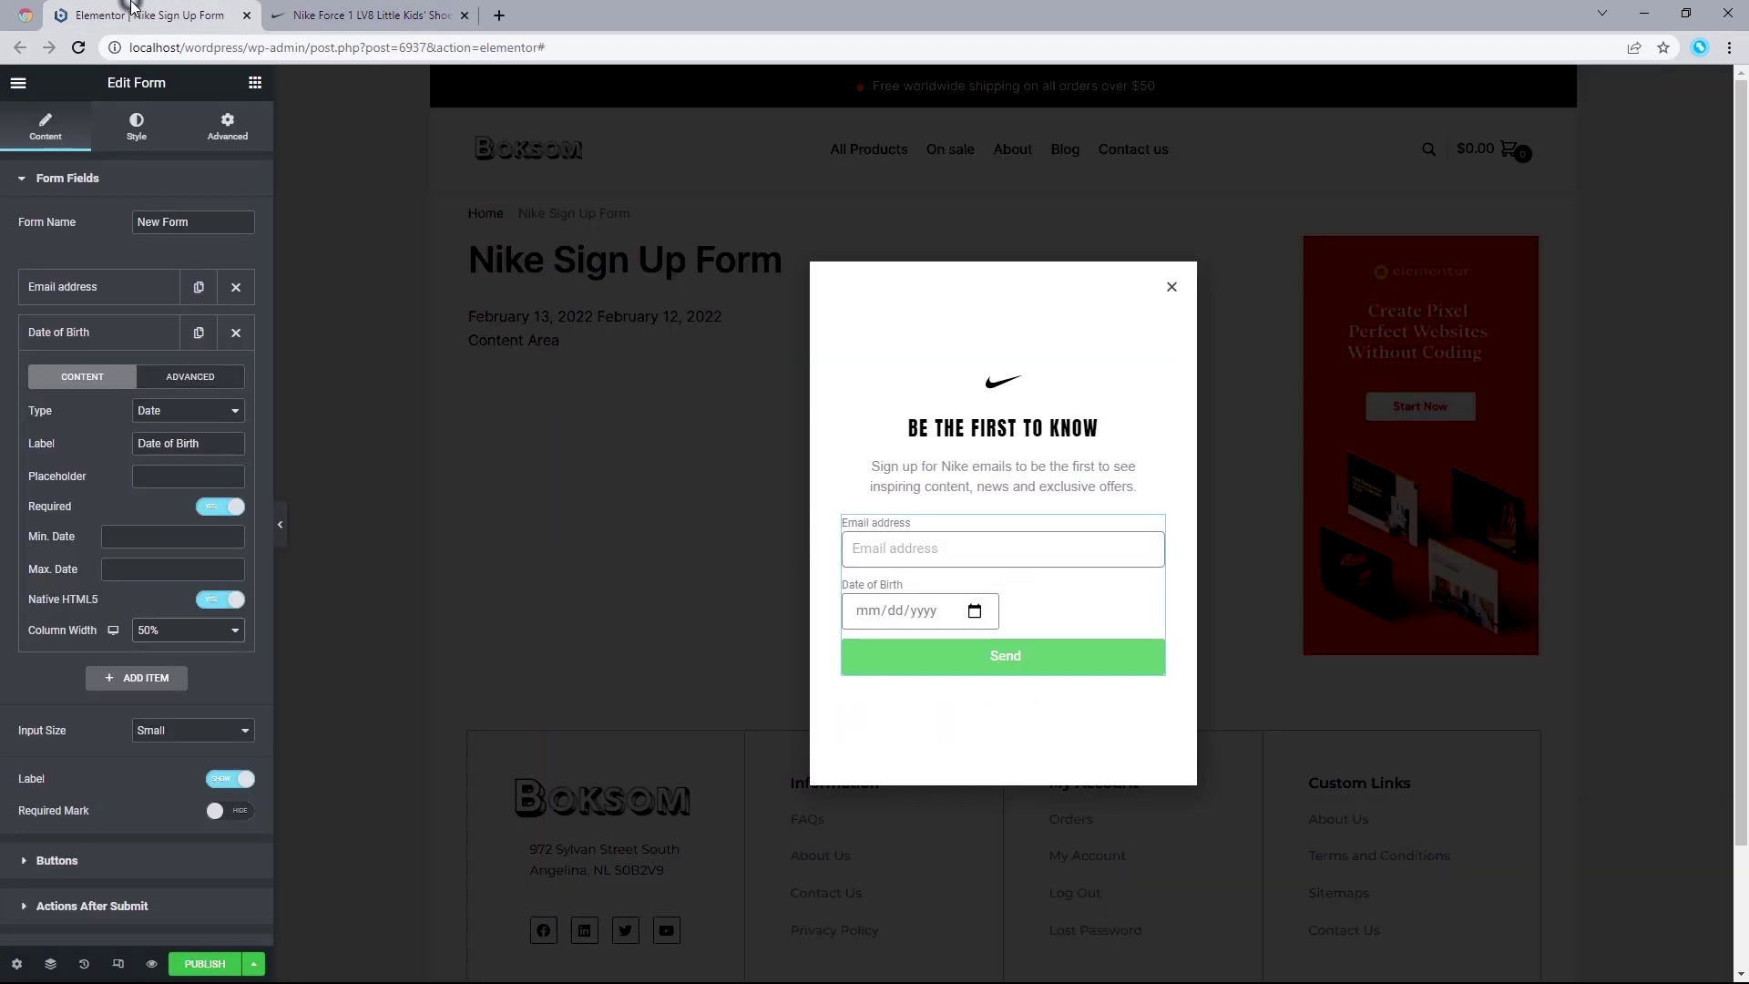
Step: Add a third form field as a Select dropdown, modelled on Nike's Shopping Preference
click(125, 678)
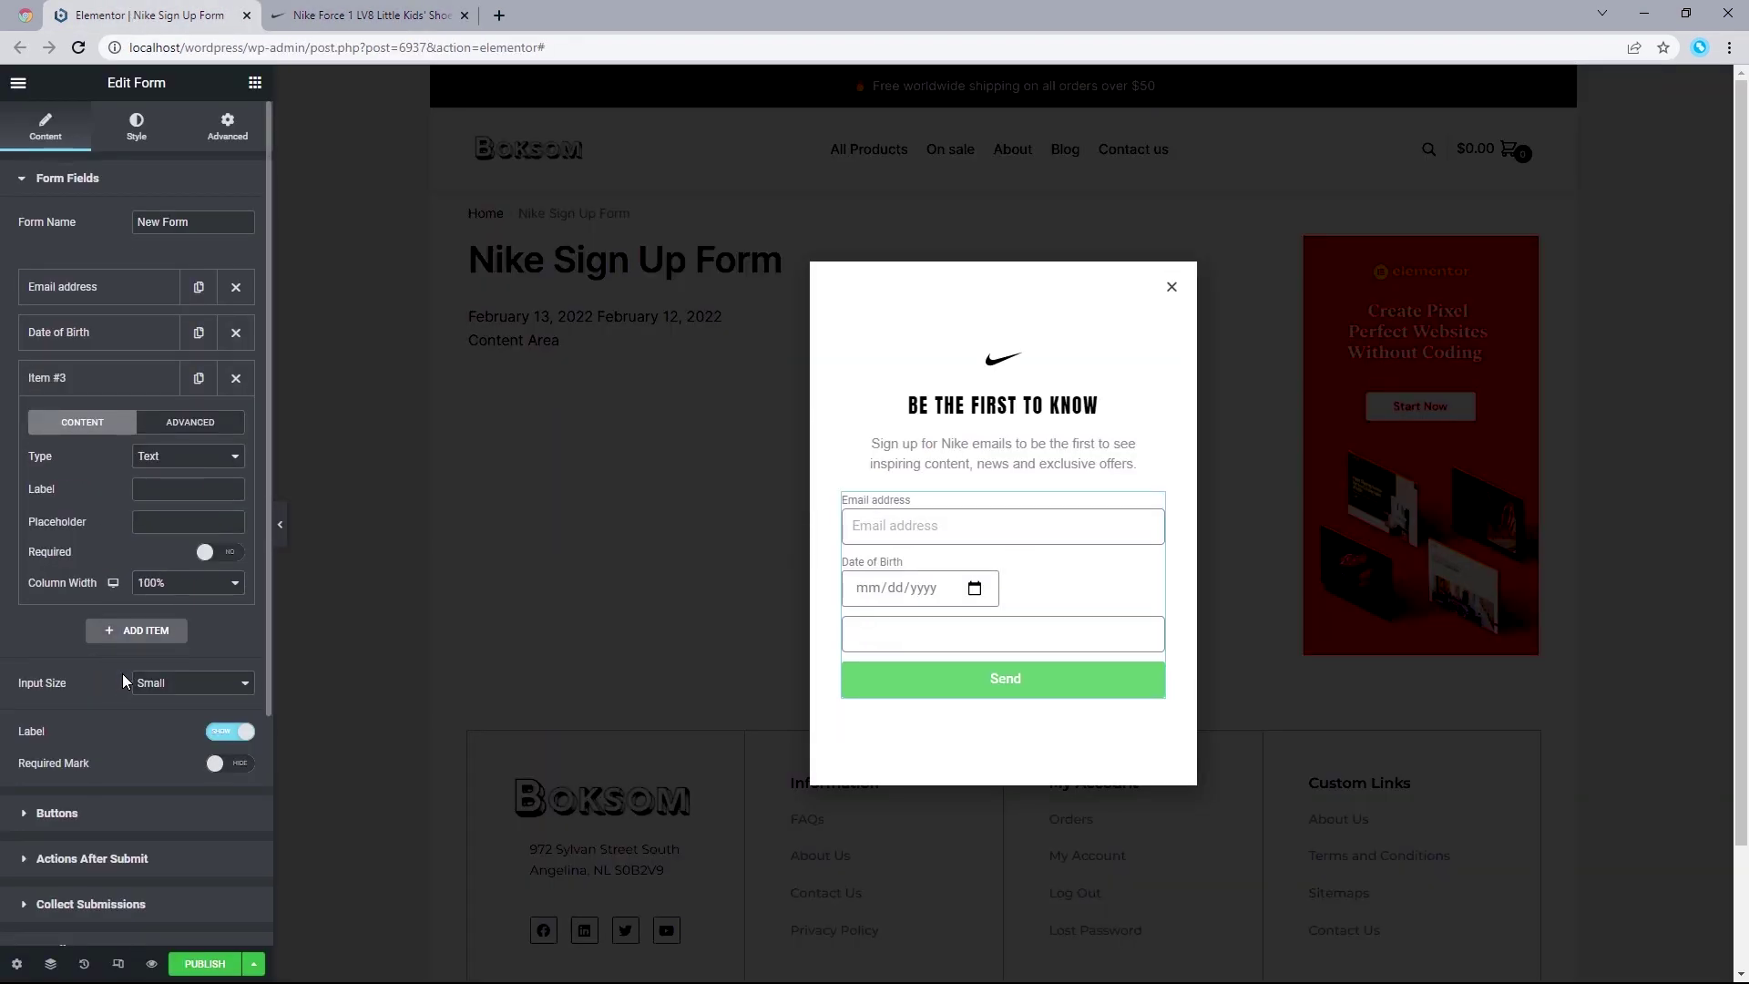
click(156, 458)
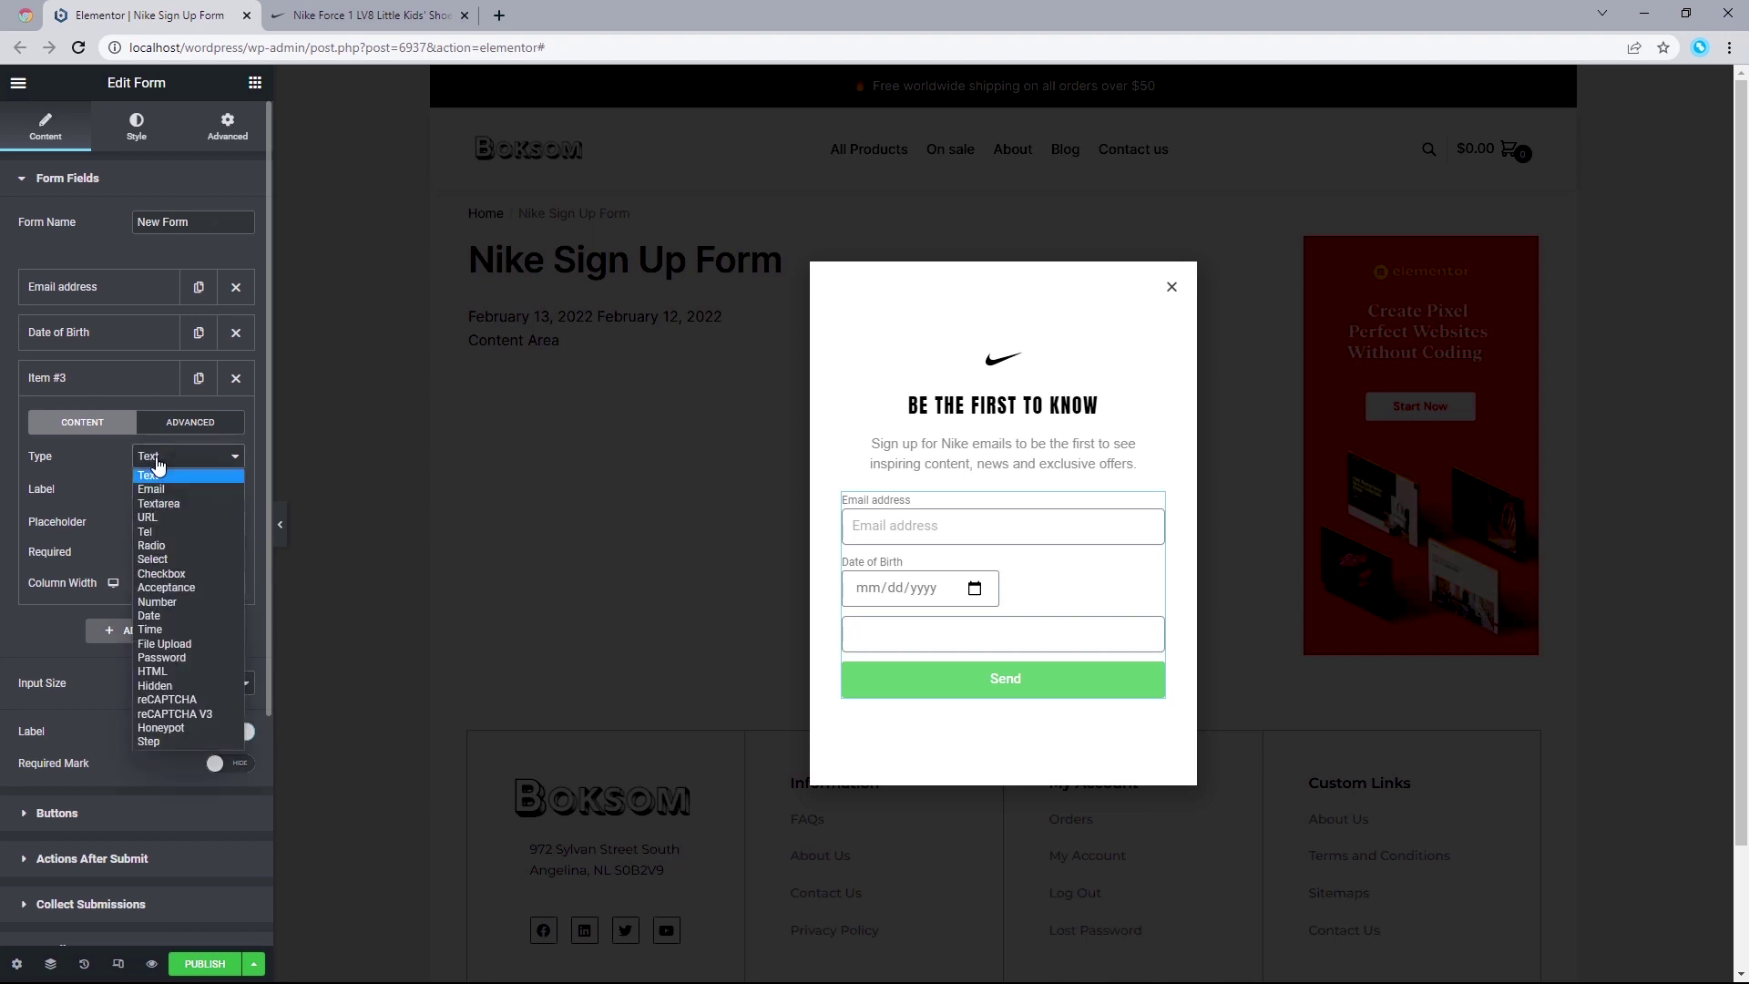
click(169, 560)
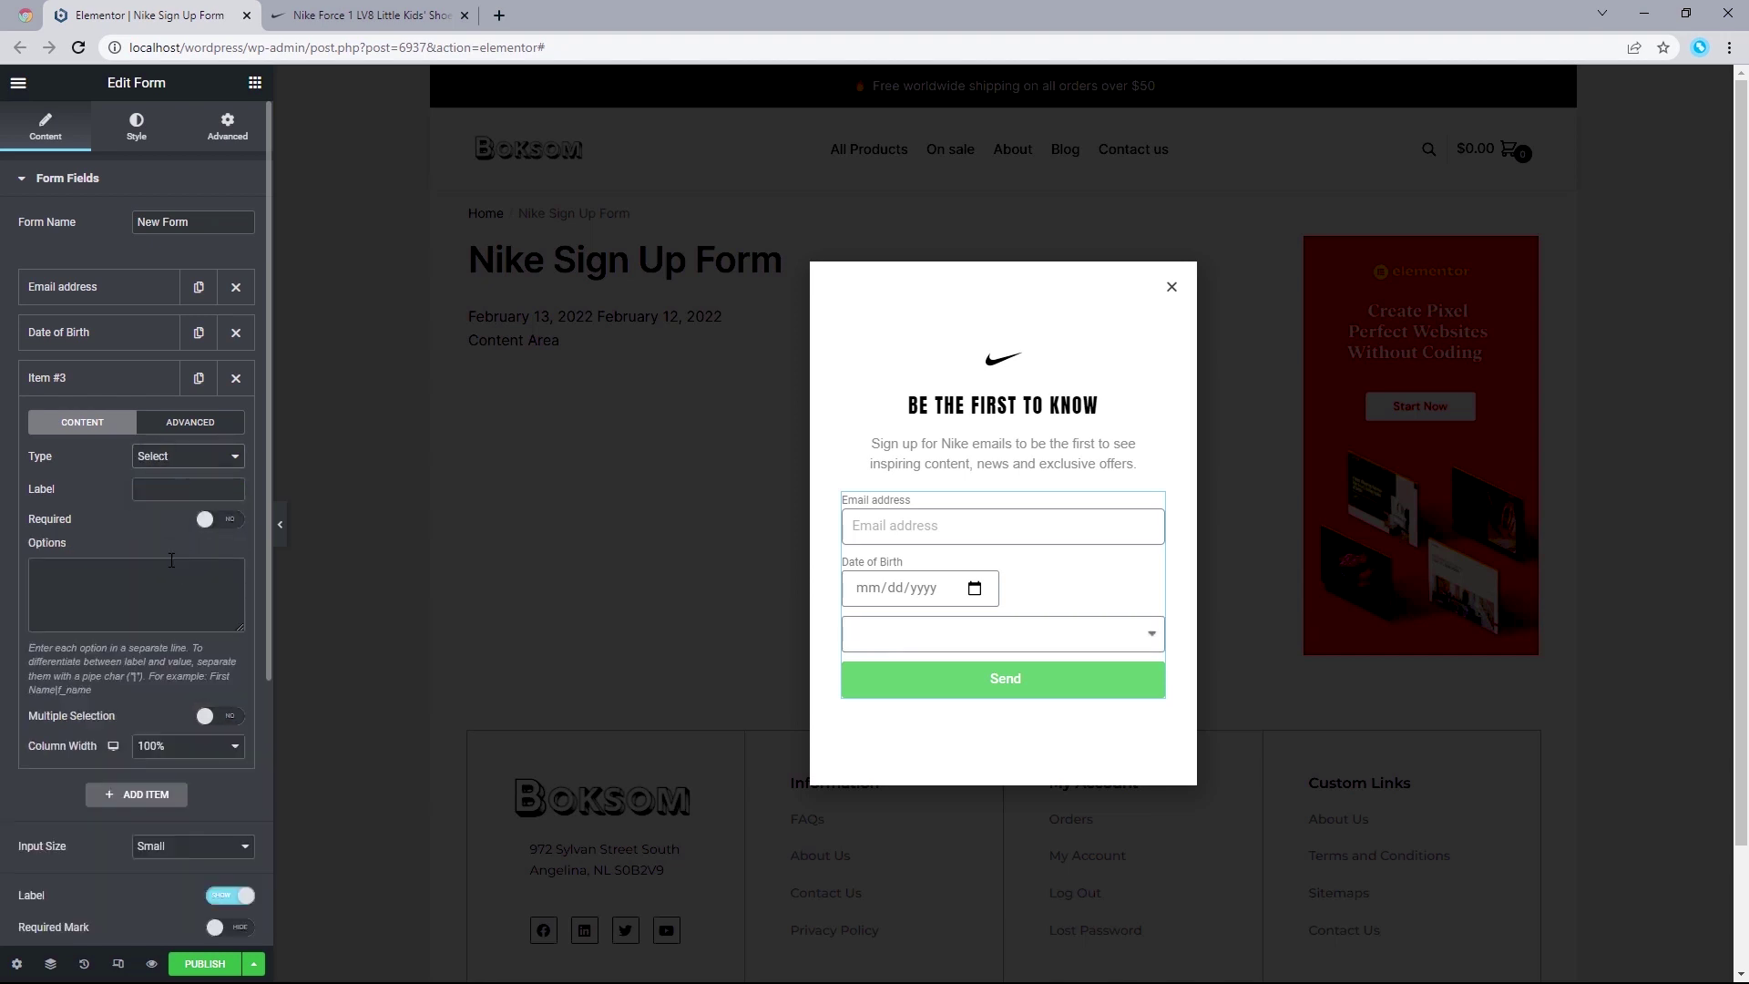
click(370, 7)
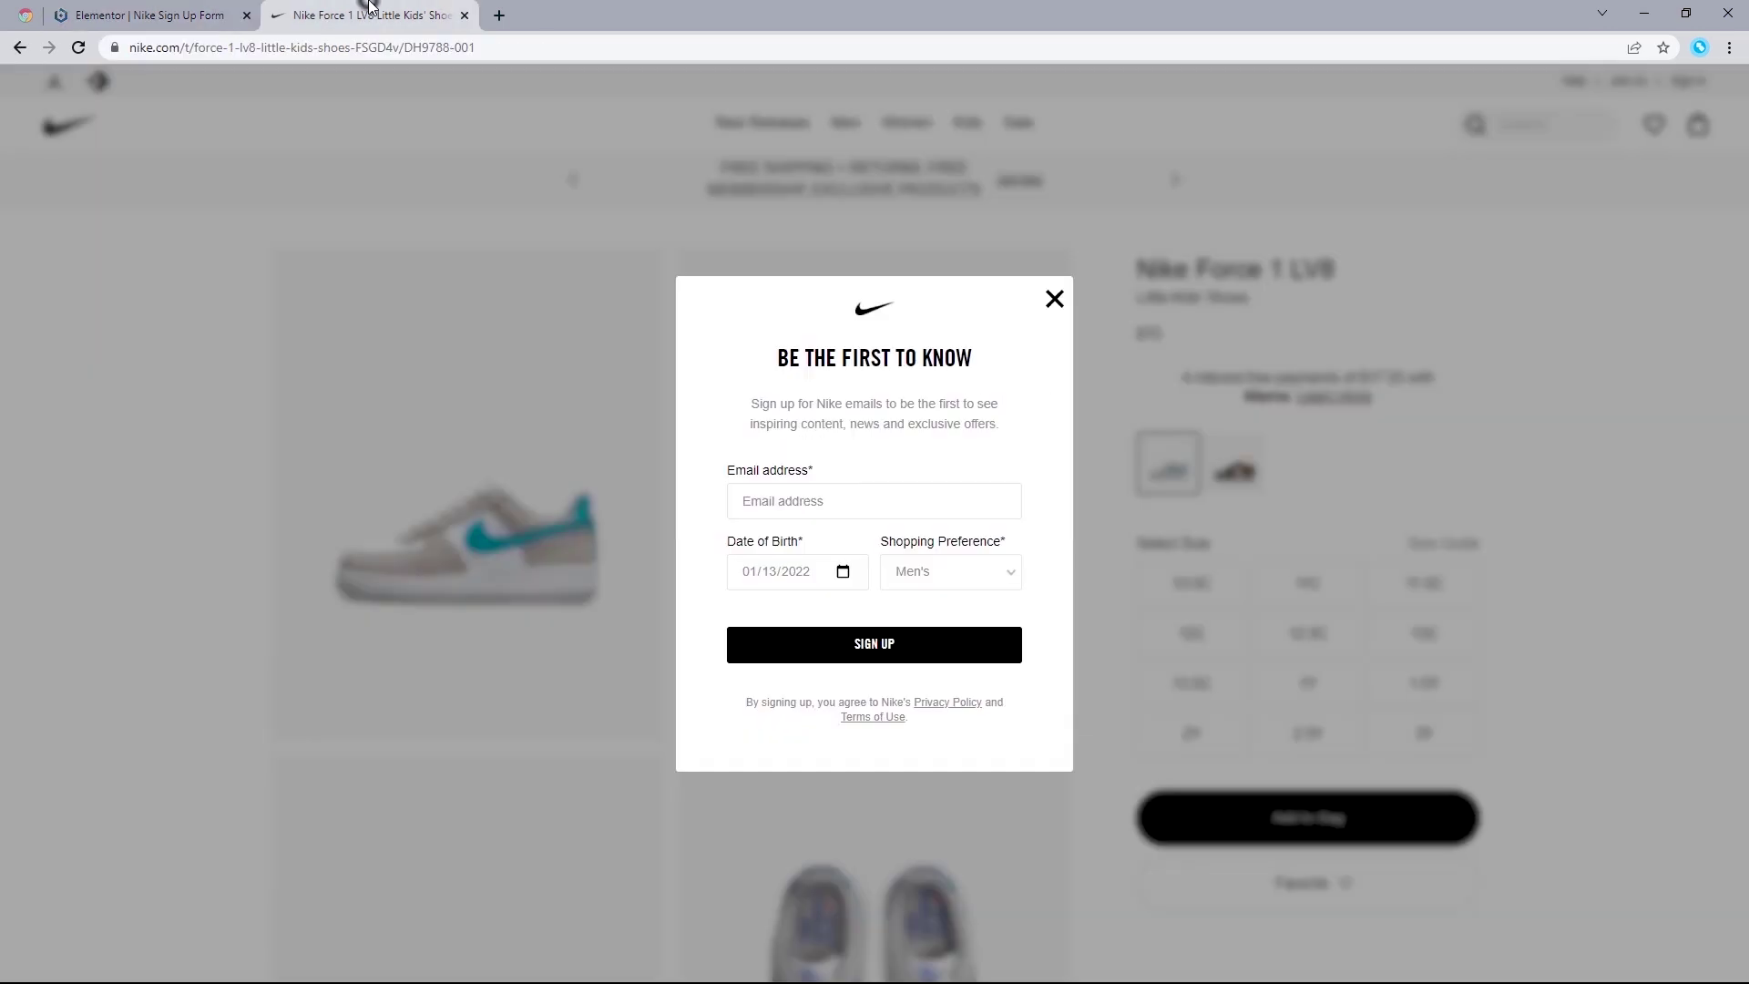
click(153, 15)
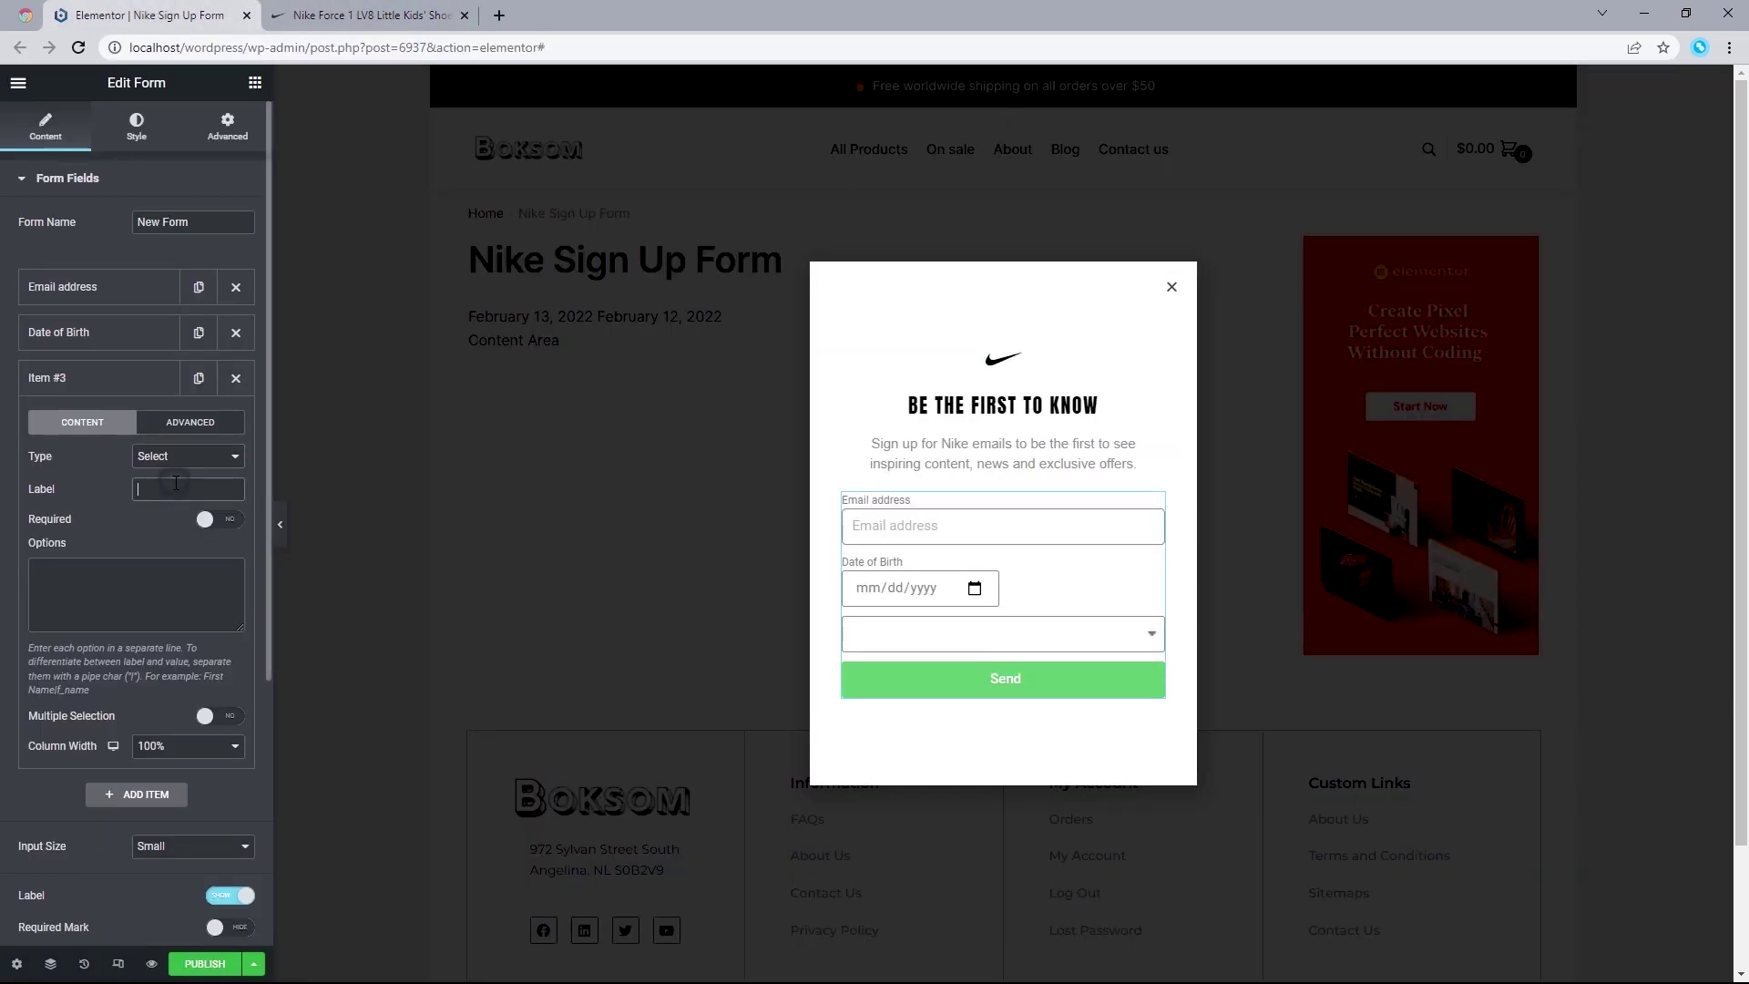
Step: Name it 'Shopping Experience', make it required, with options Men's and Women's
click(176, 488)
text(S)
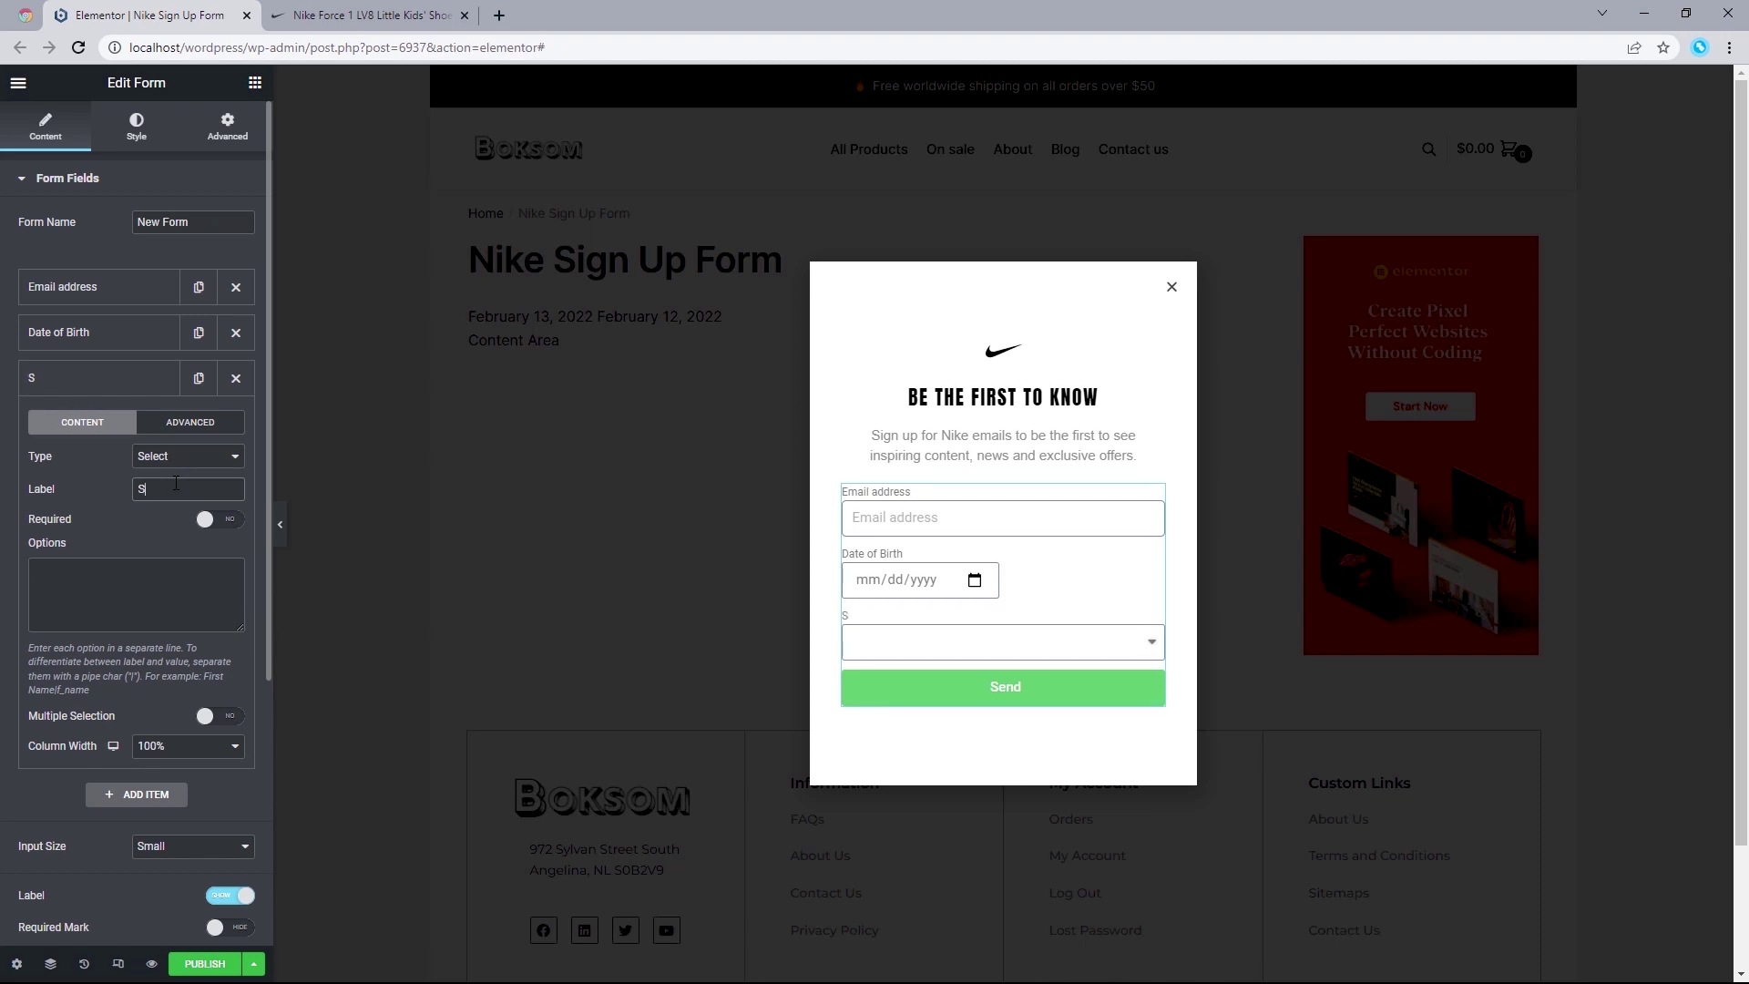
text(hopping Experience)
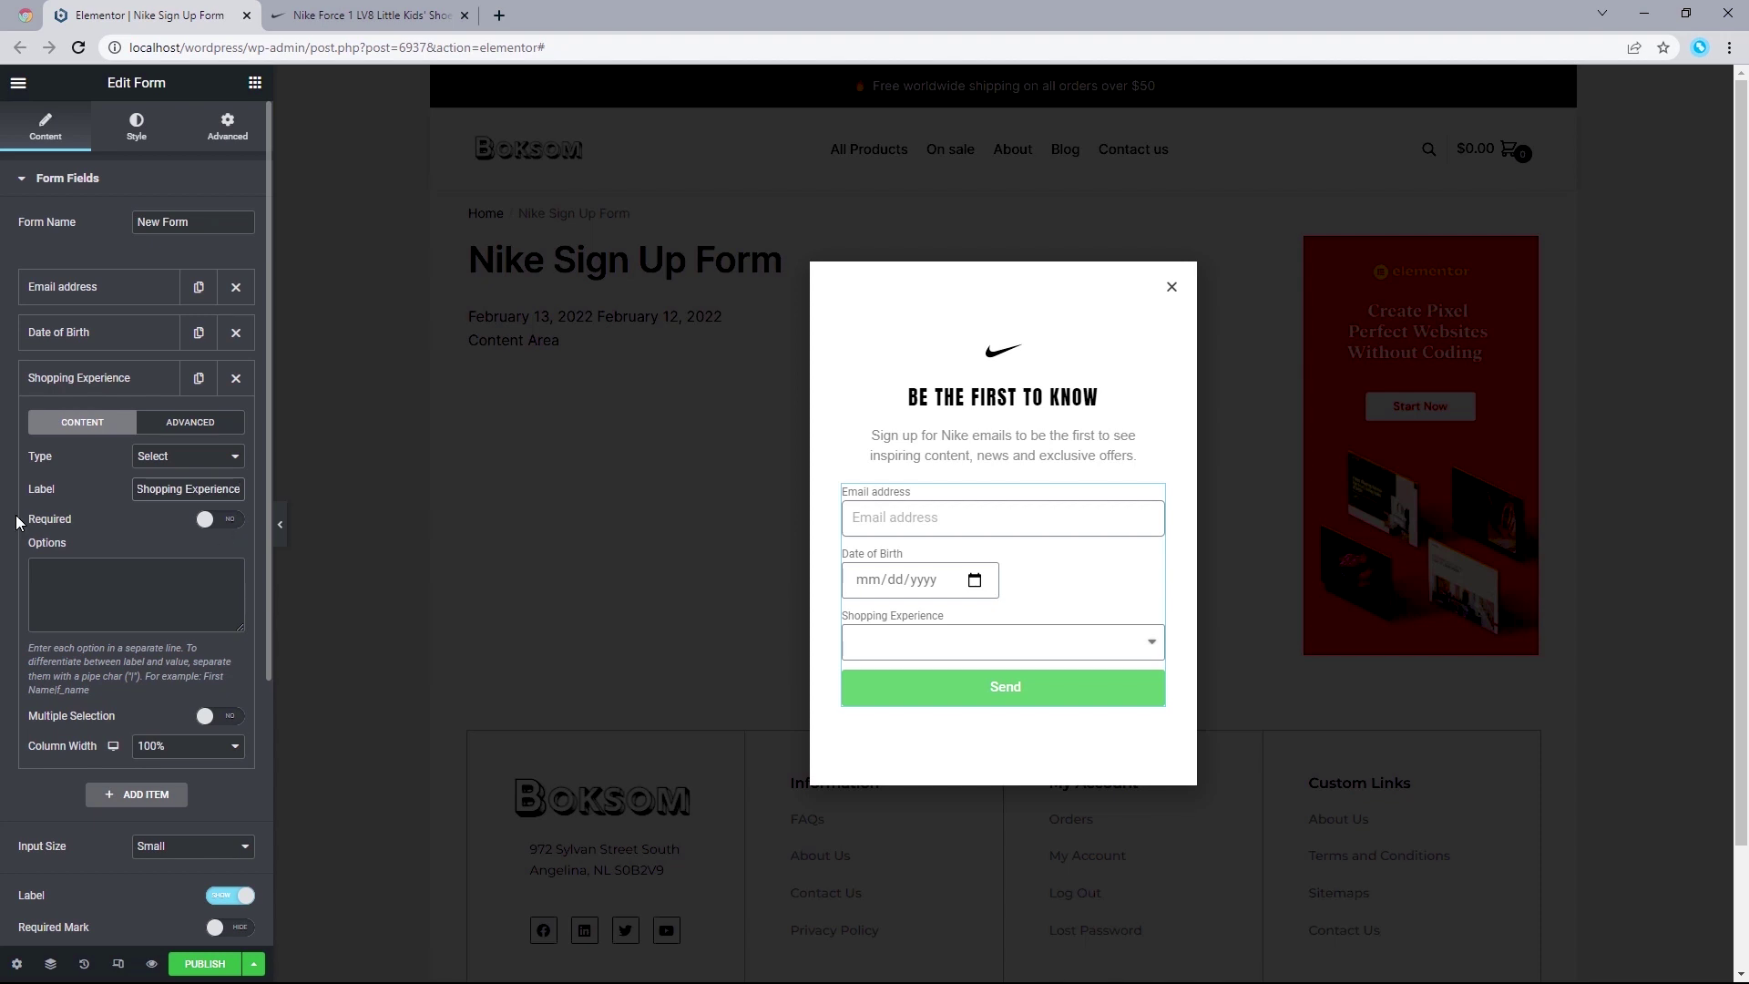
click(221, 521)
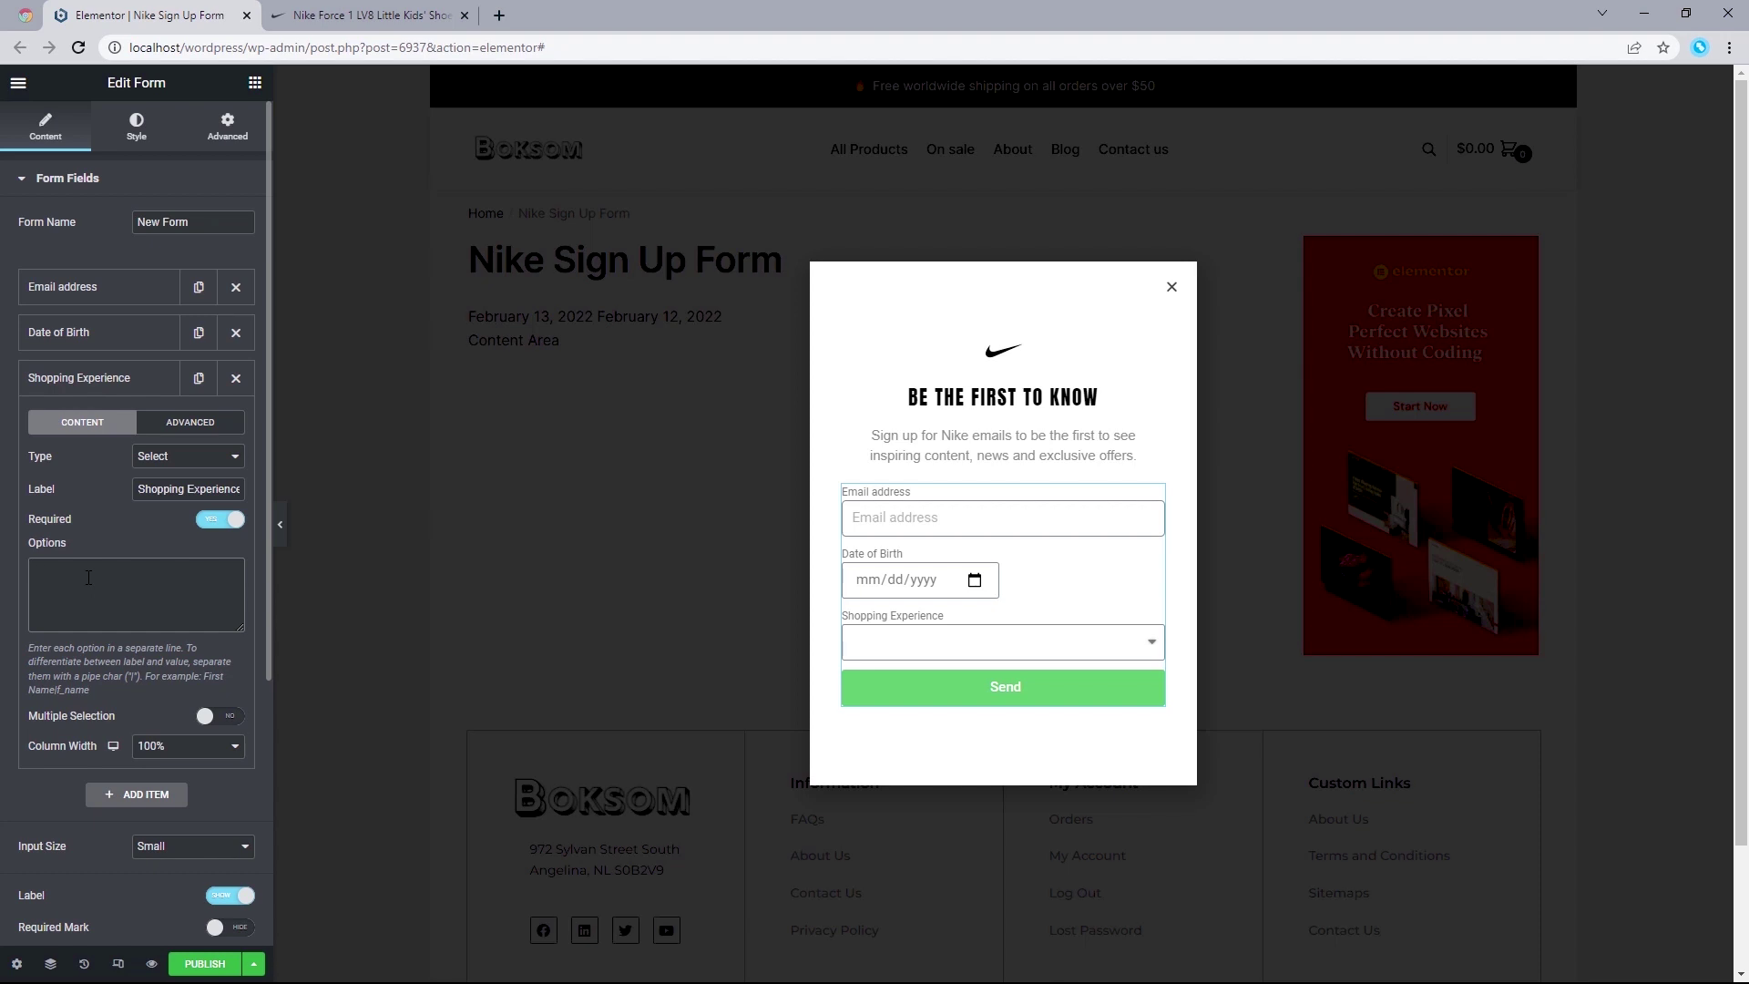
text(Men's)
key(Return)
text(Women's)
Step: Keep Shopping Experience single-choice, set its column width to 50%, and collapse the item
click(209, 718)
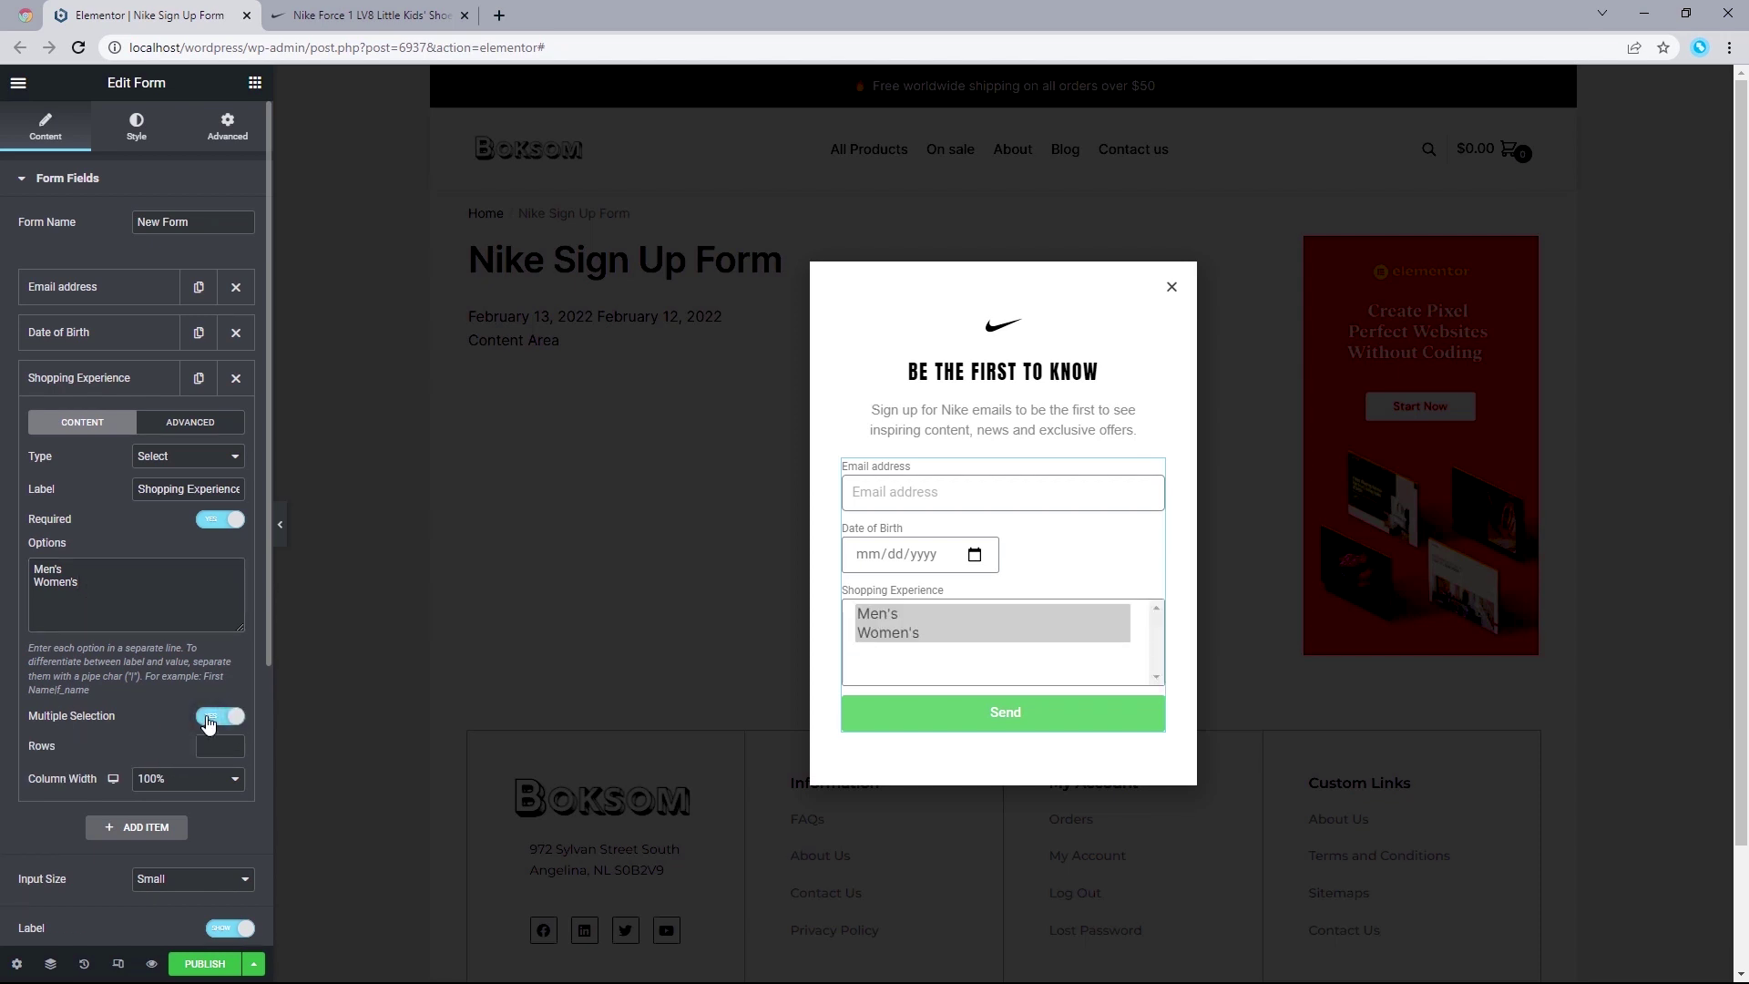
click(209, 717)
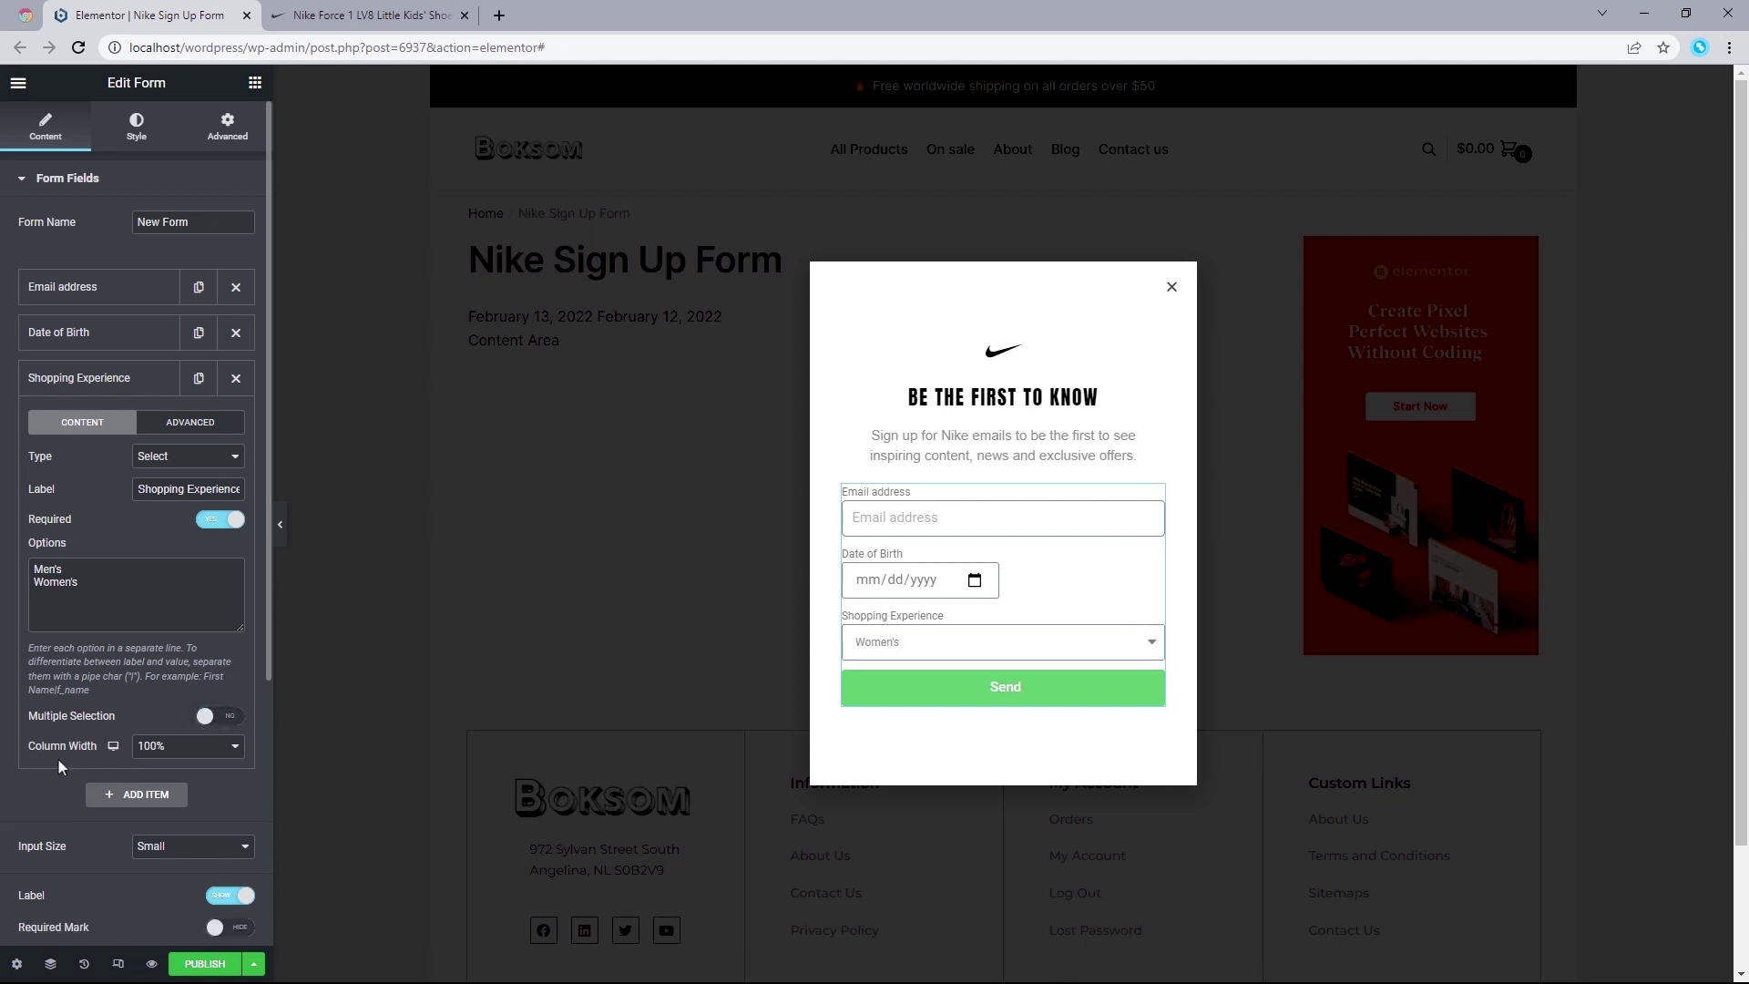
click(177, 748)
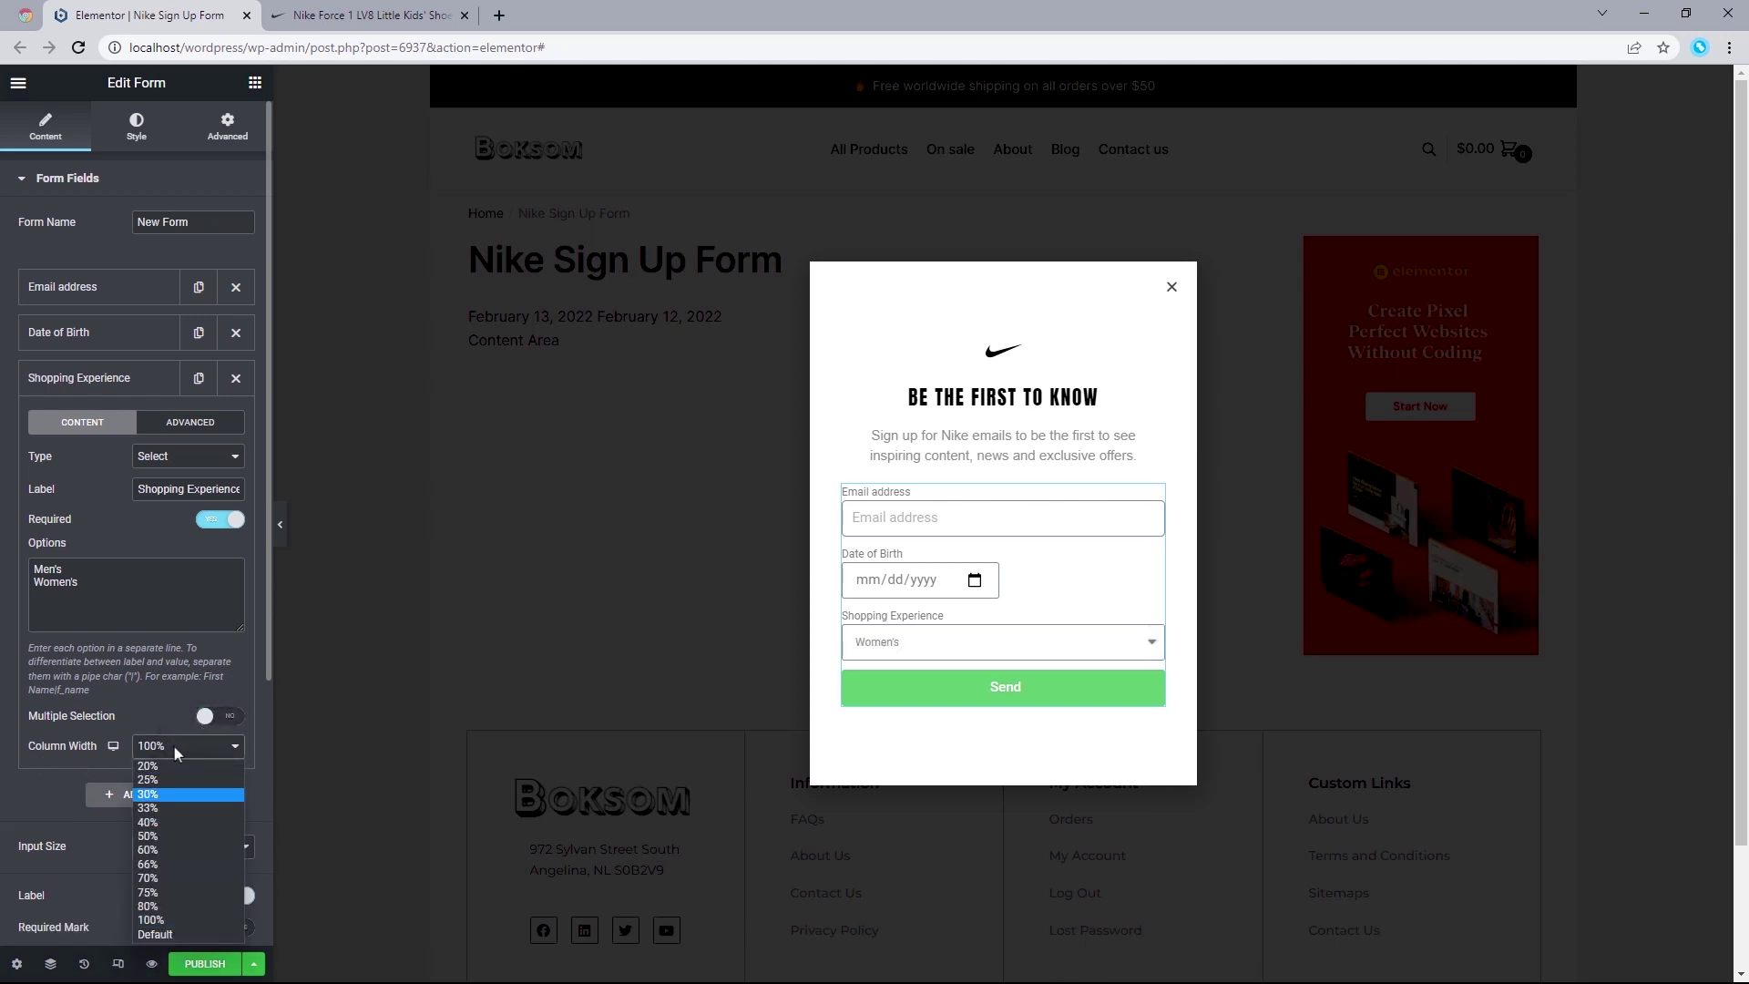
click(151, 835)
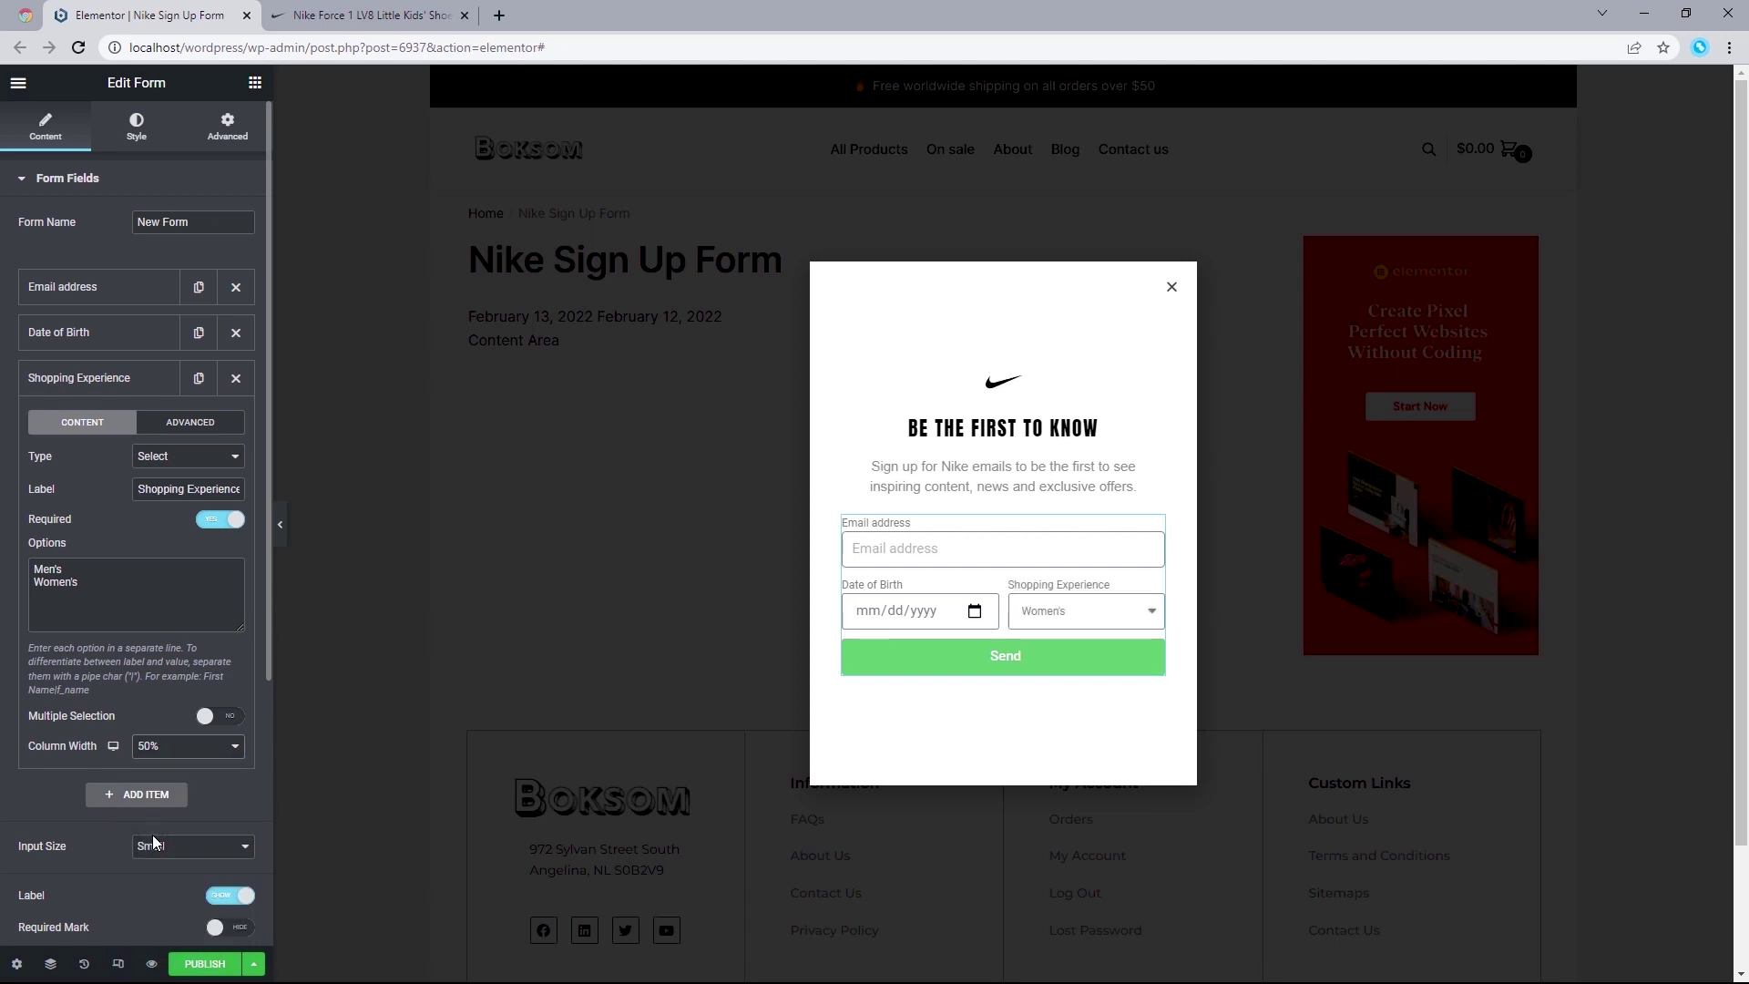
click(96, 378)
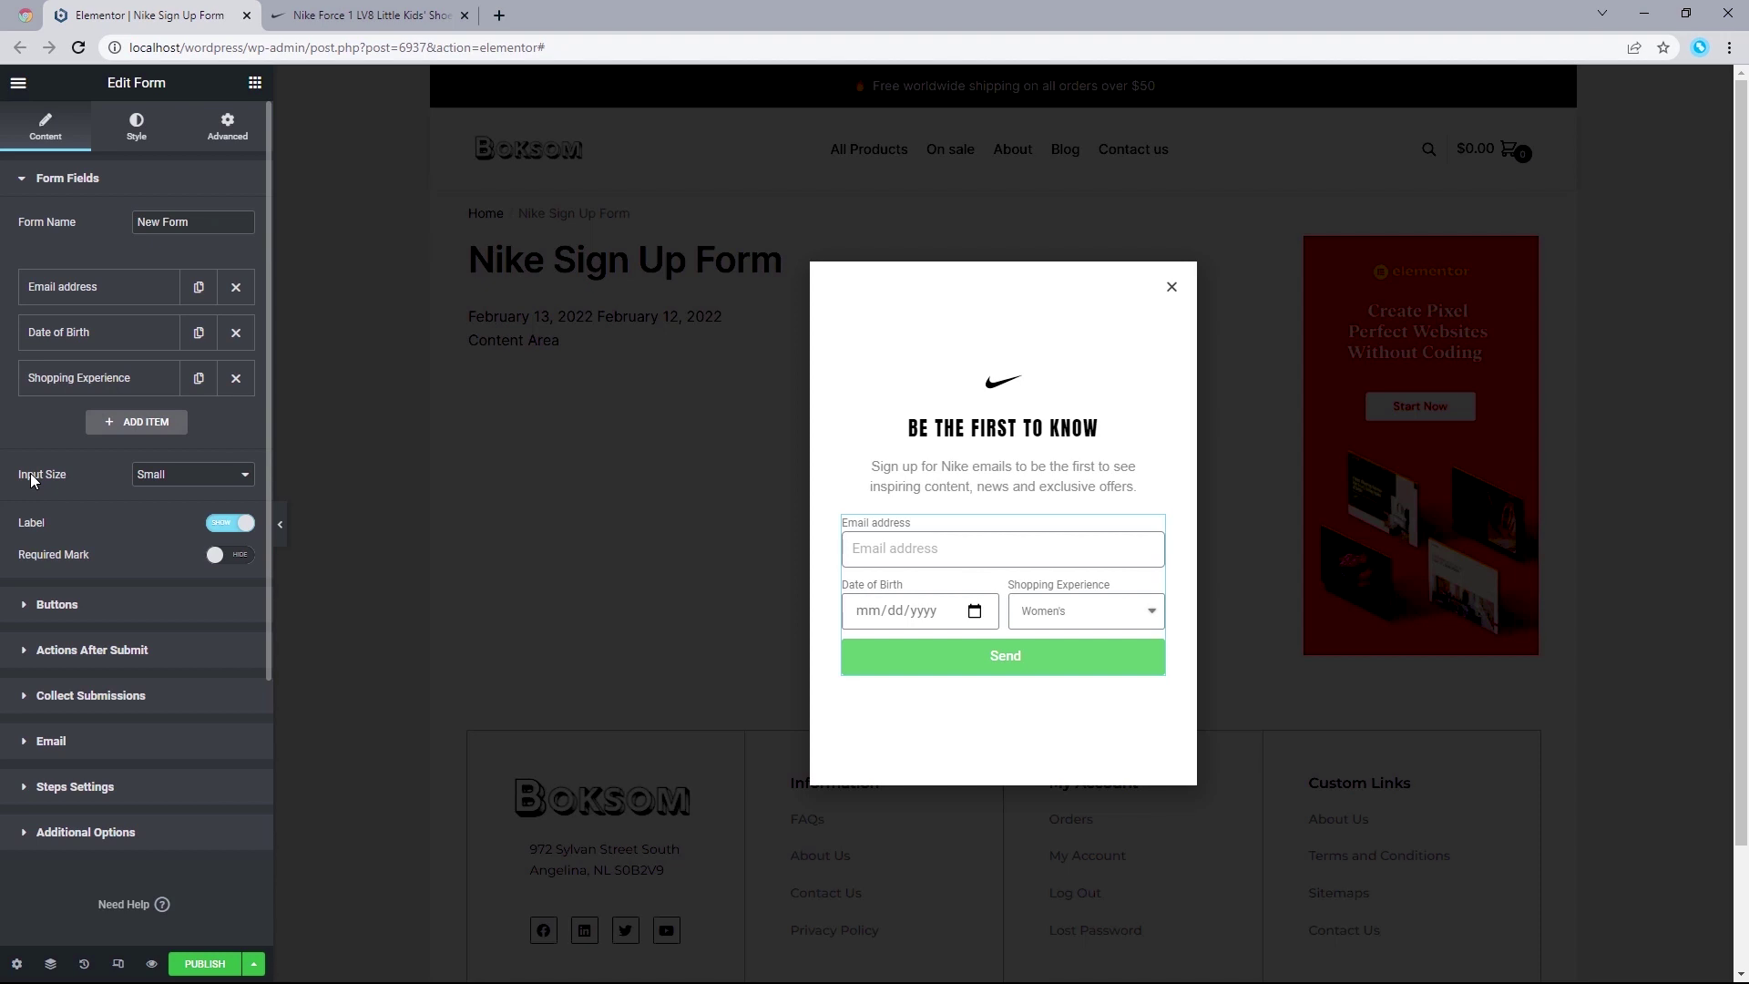
Step: Keep Input Size Small, toggle labels off and on, and set Required Mark to Show
click(166, 474)
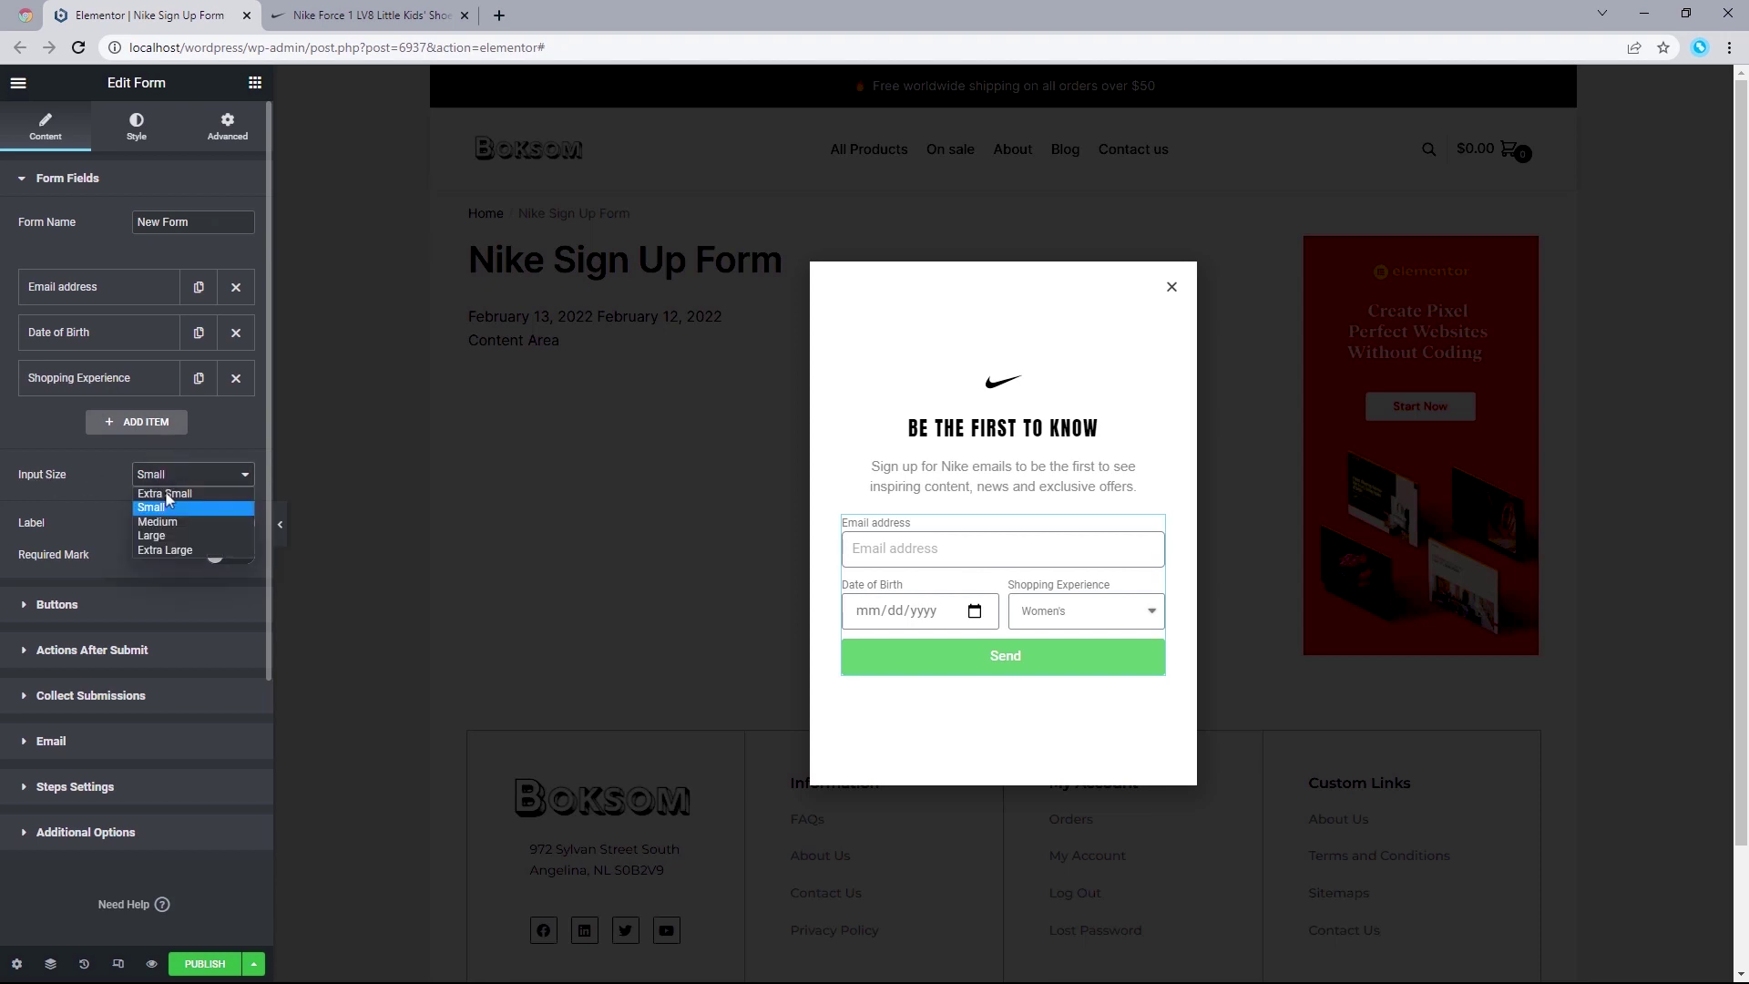
click(166, 514)
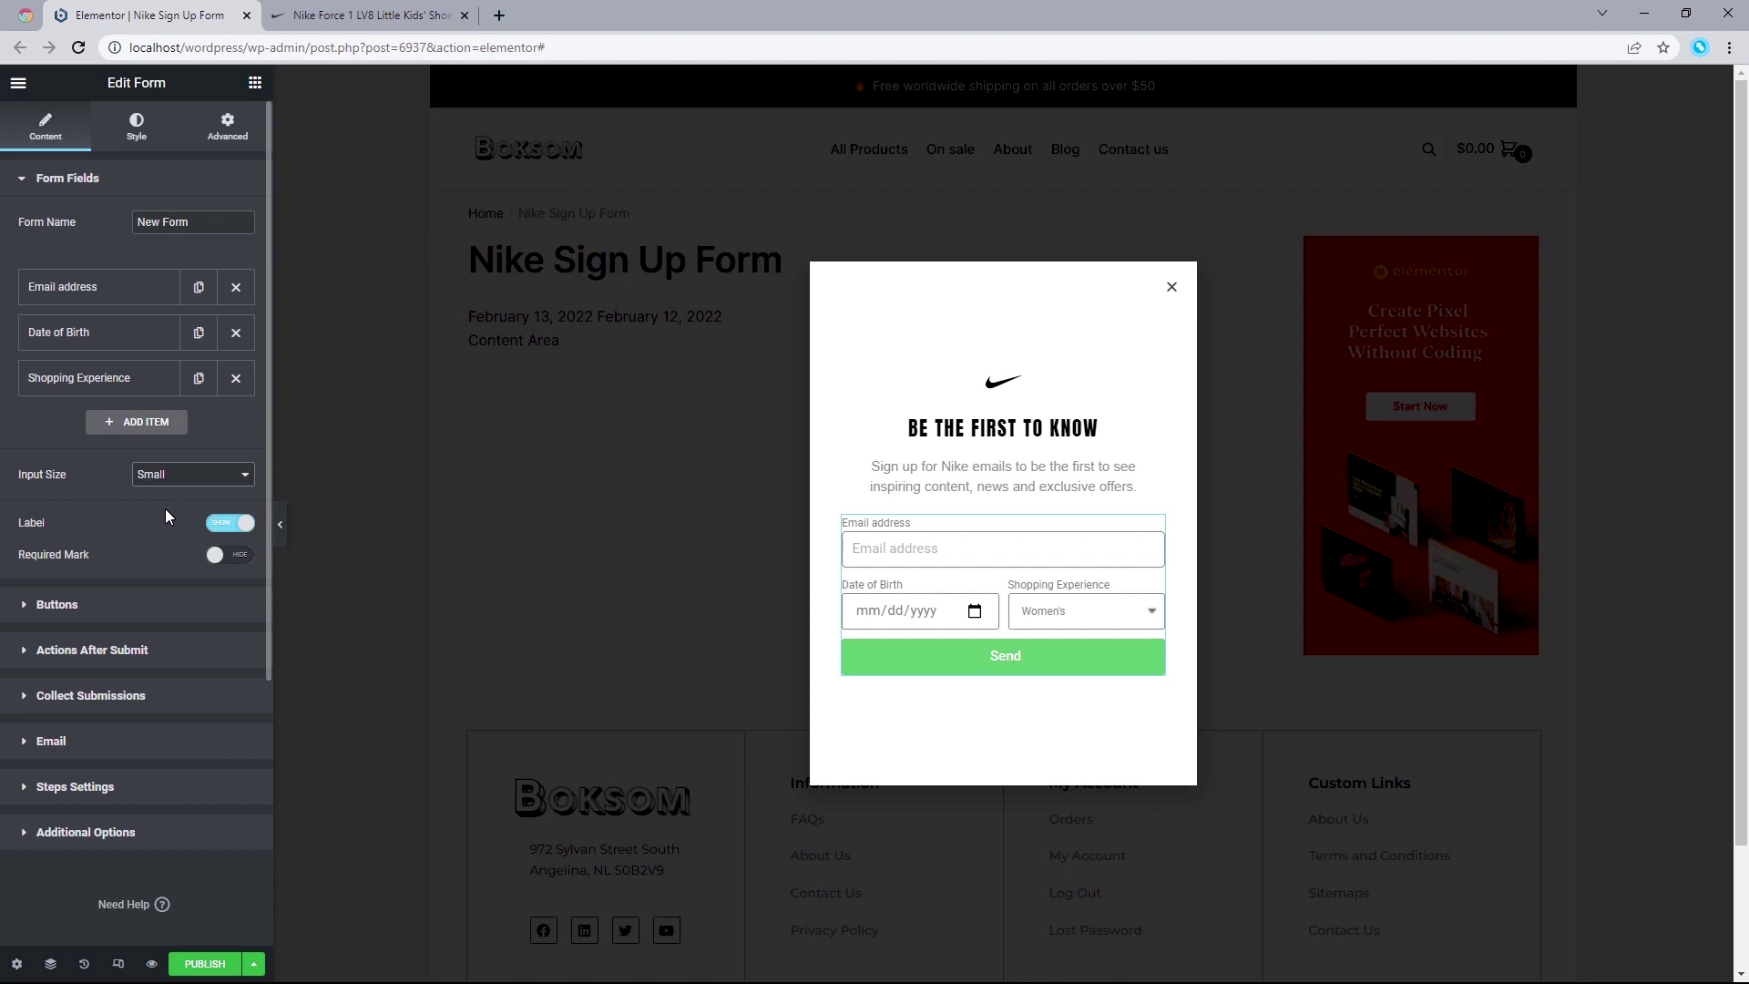
click(224, 525)
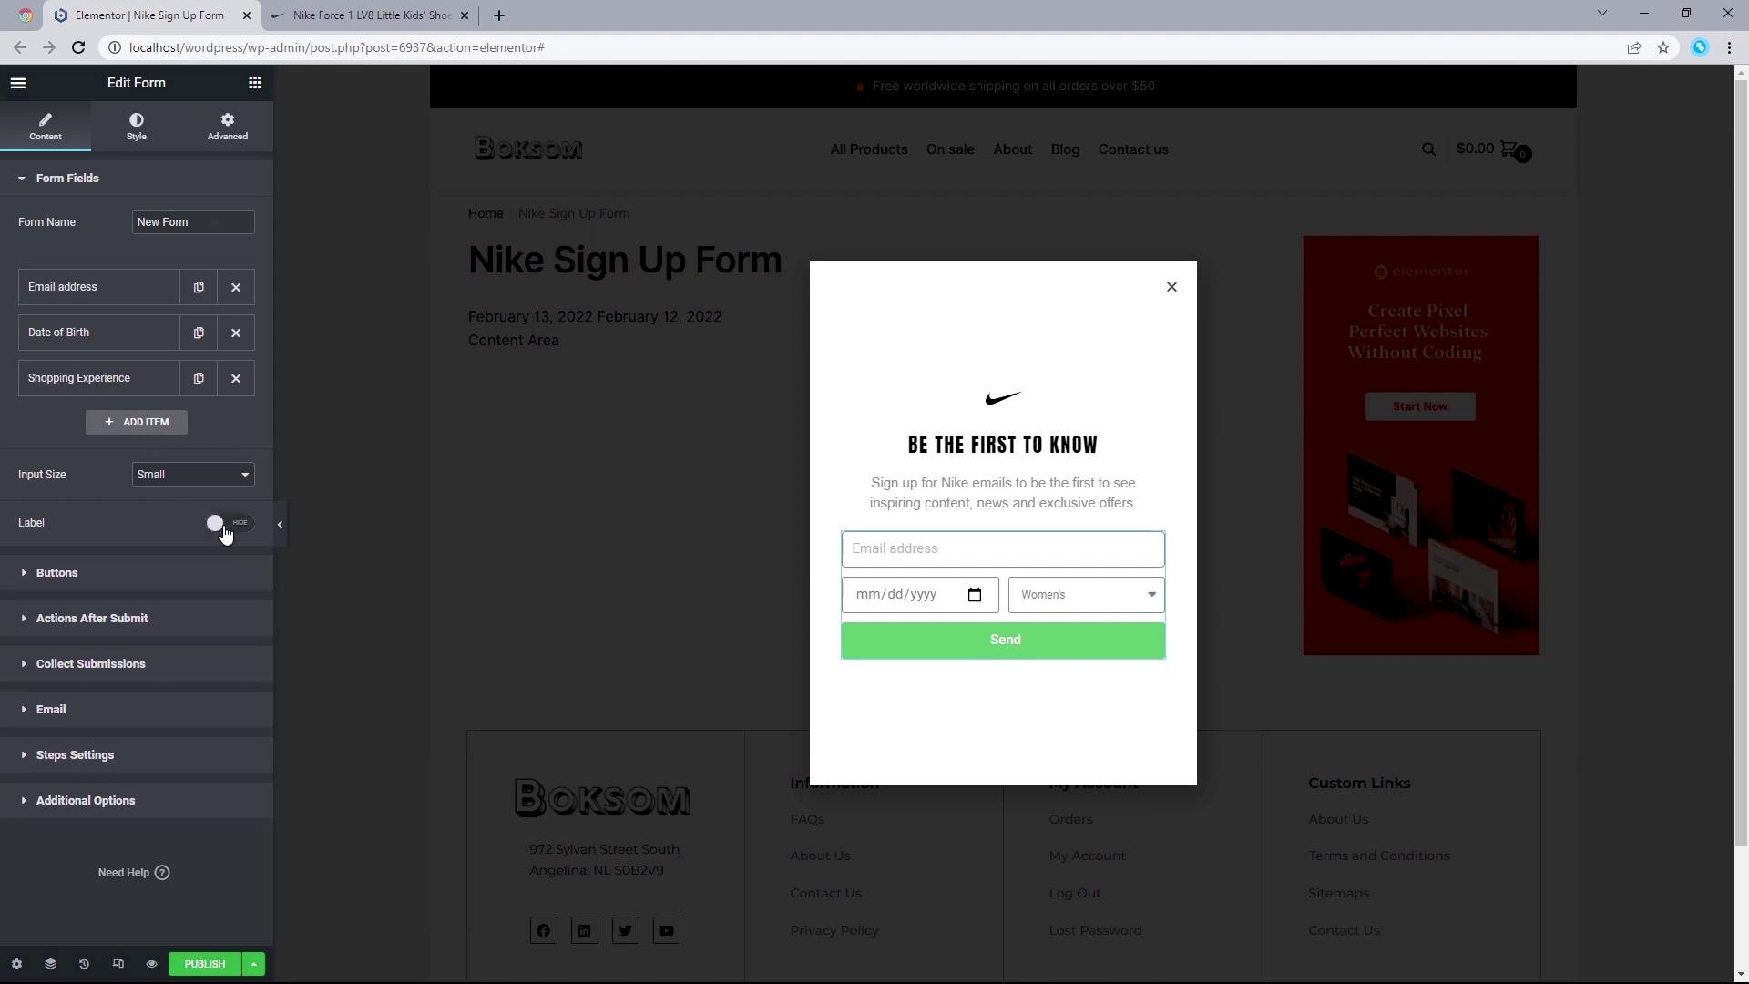
click(225, 524)
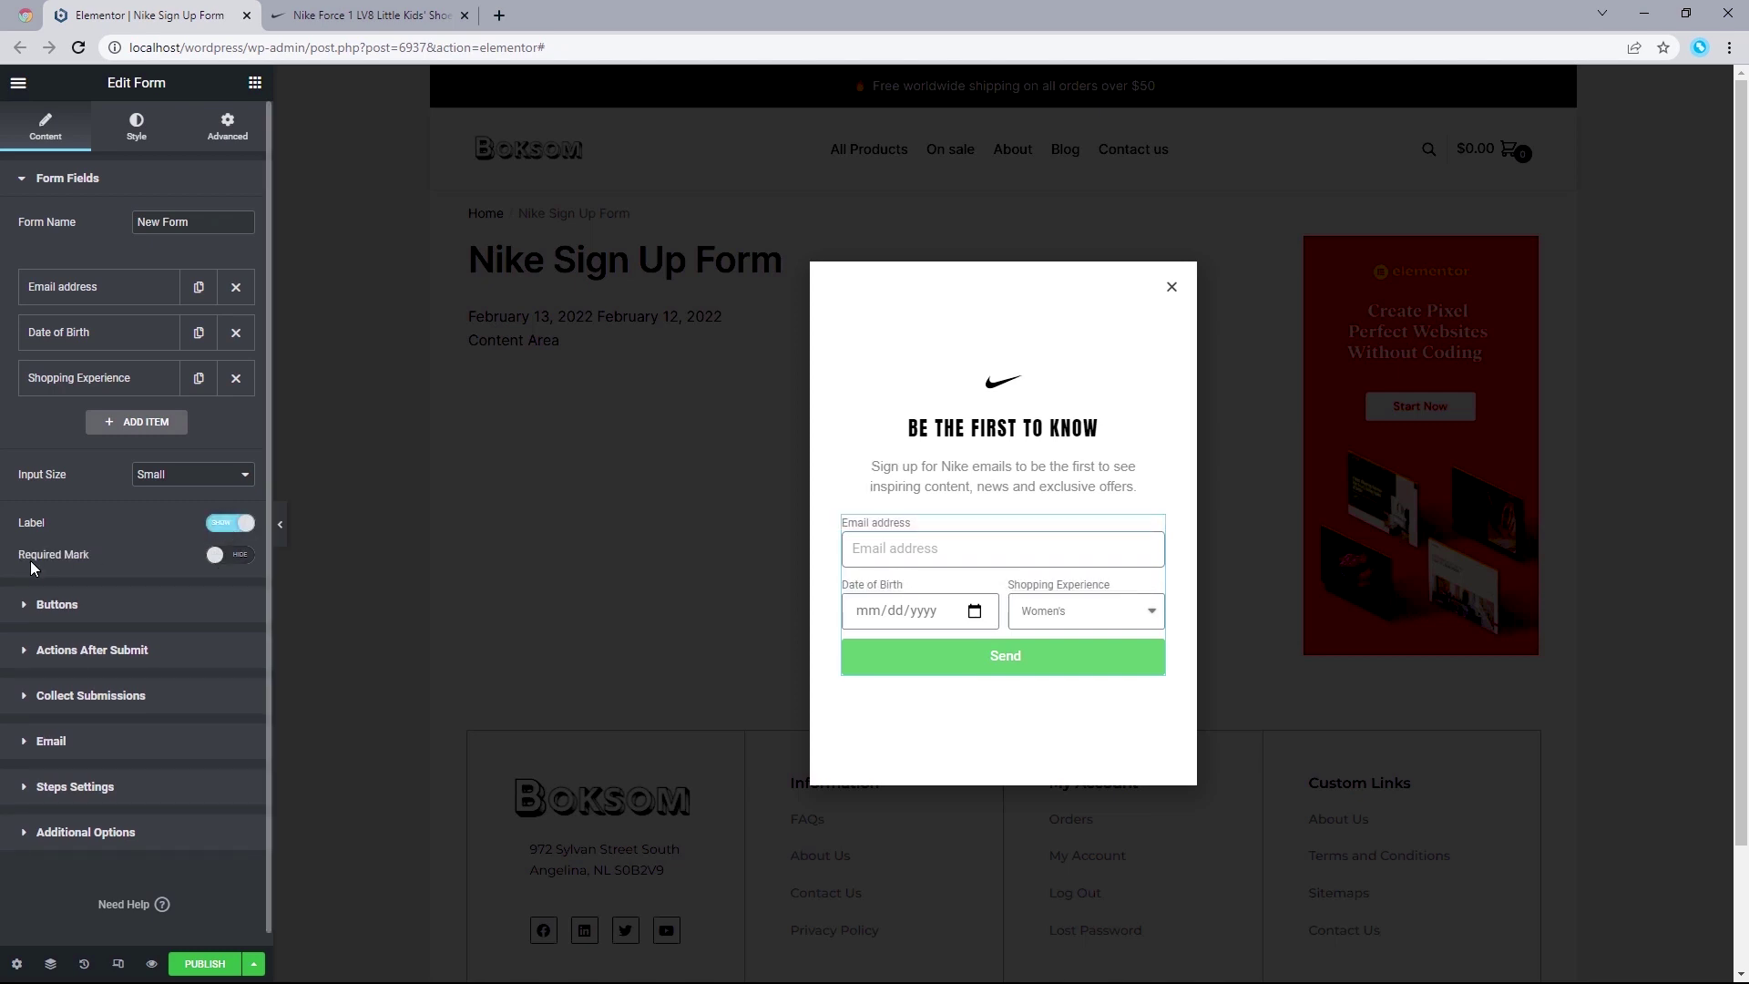
click(234, 557)
click(383, 7)
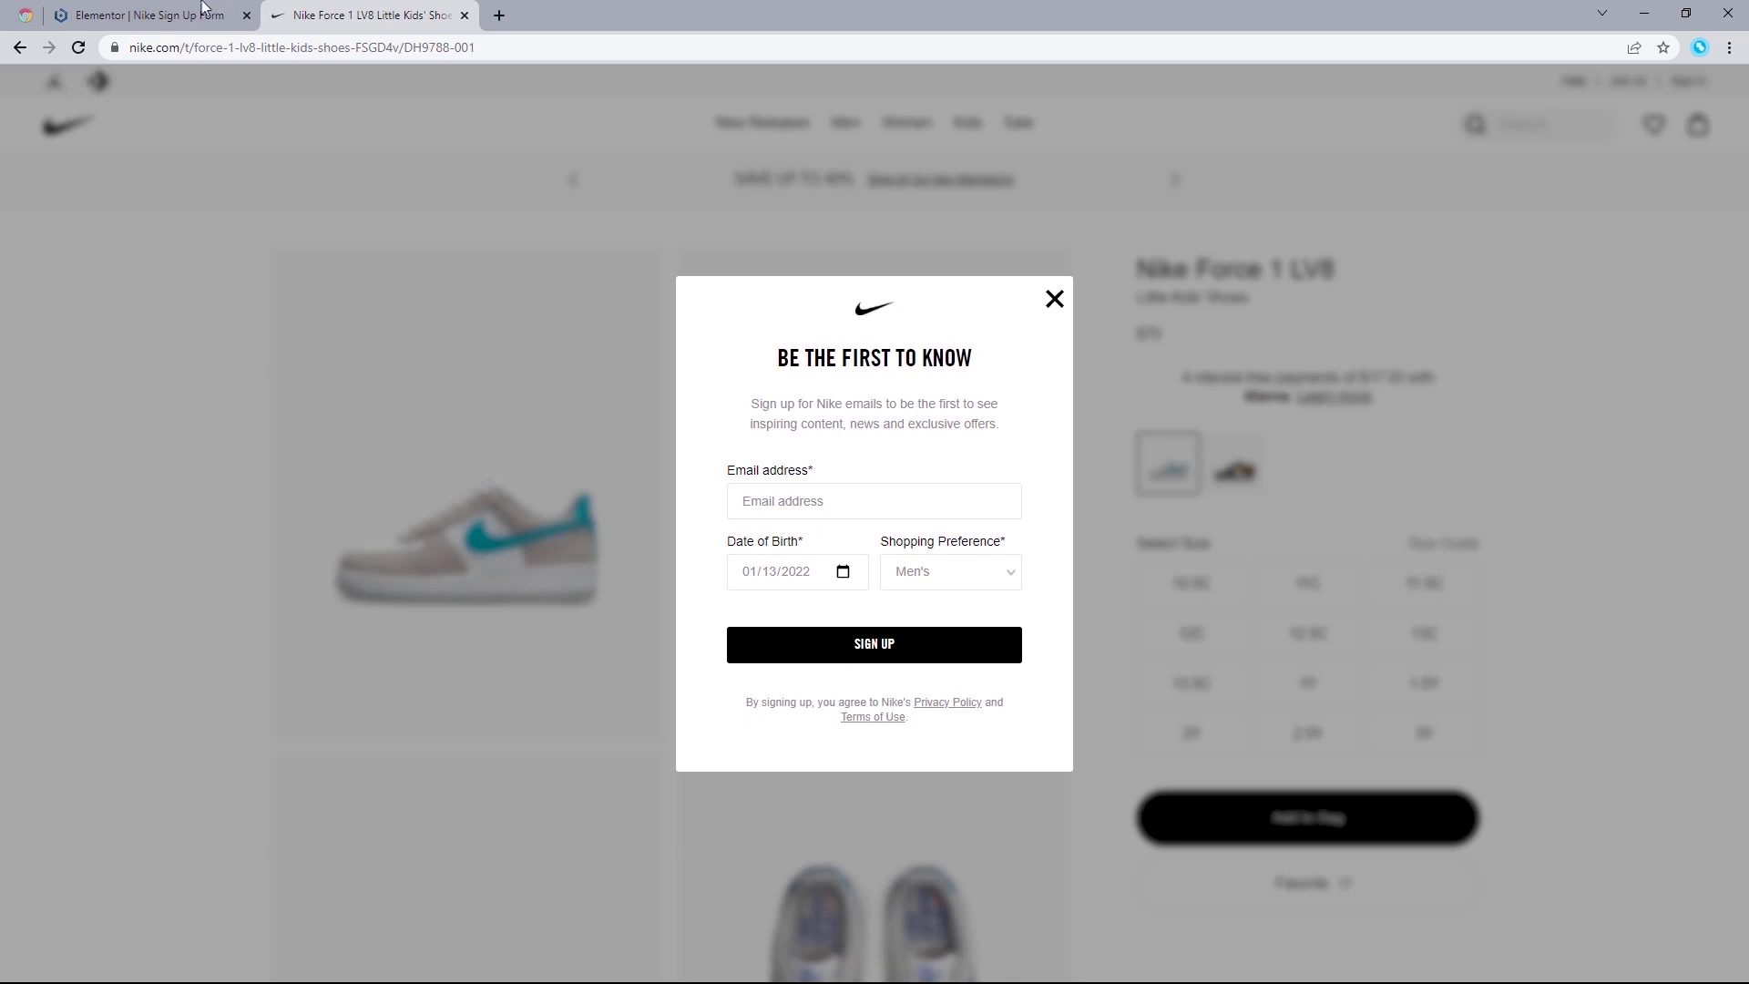
click(150, 16)
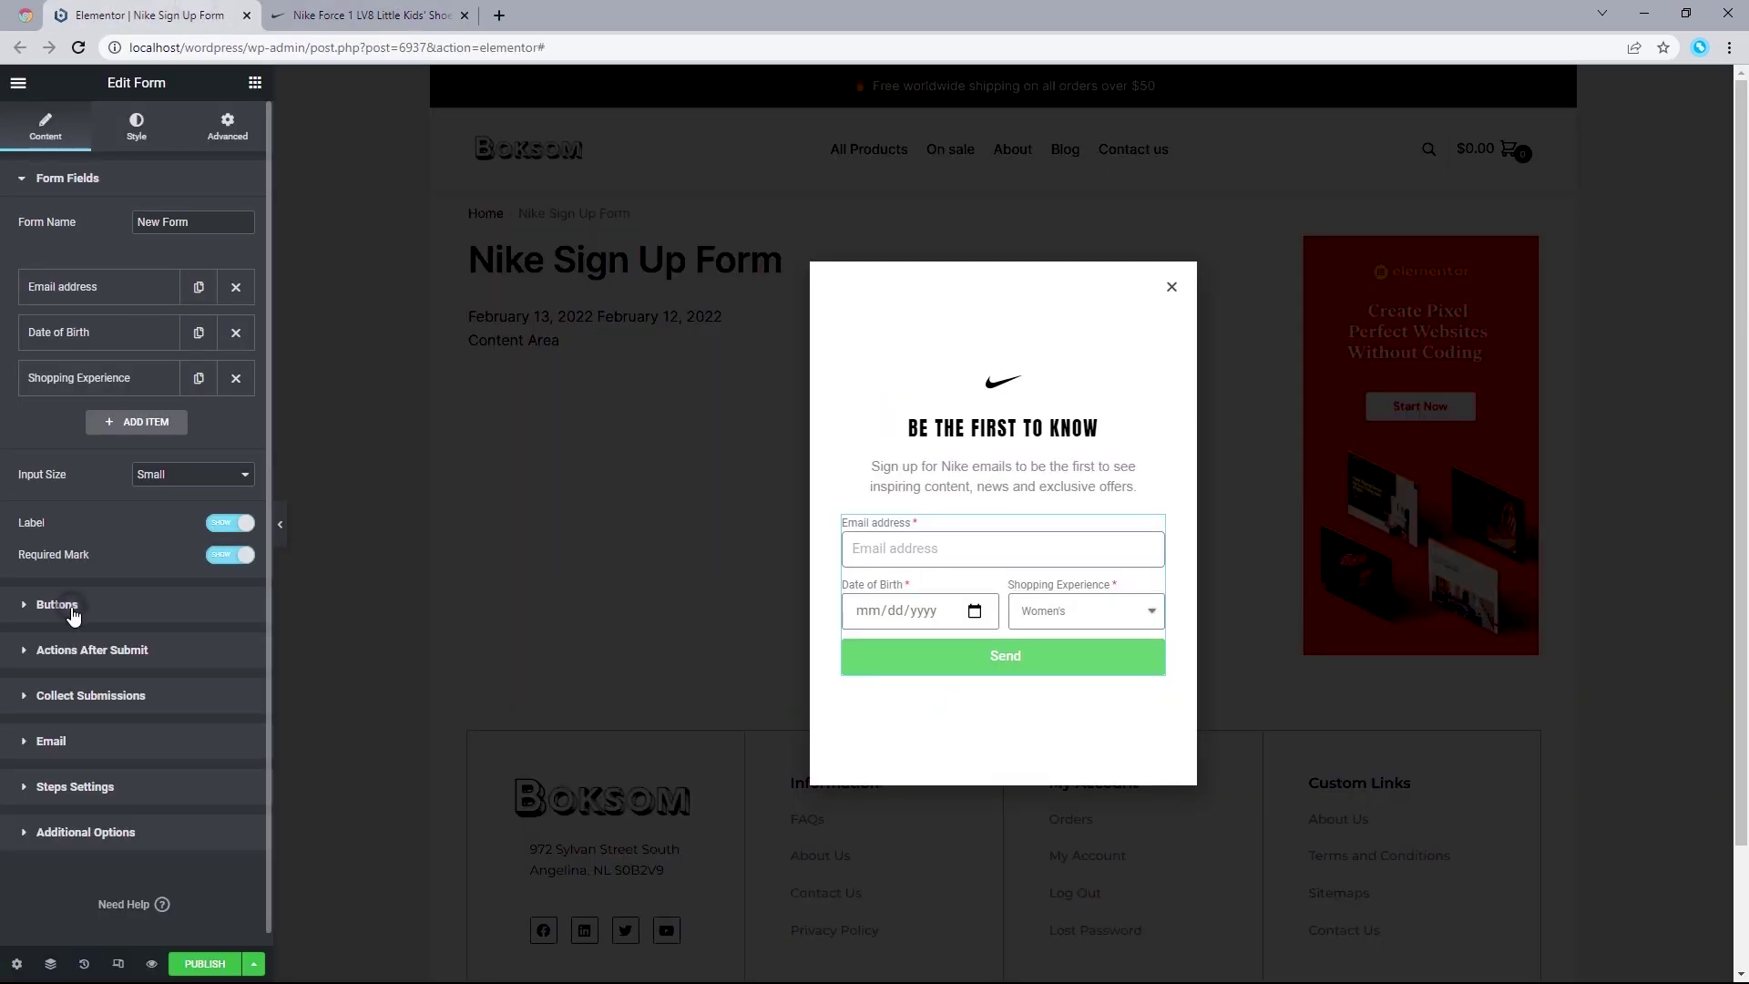
Step: Keep the submit button size Small and change its text from Send to SIGN UP
click(56, 605)
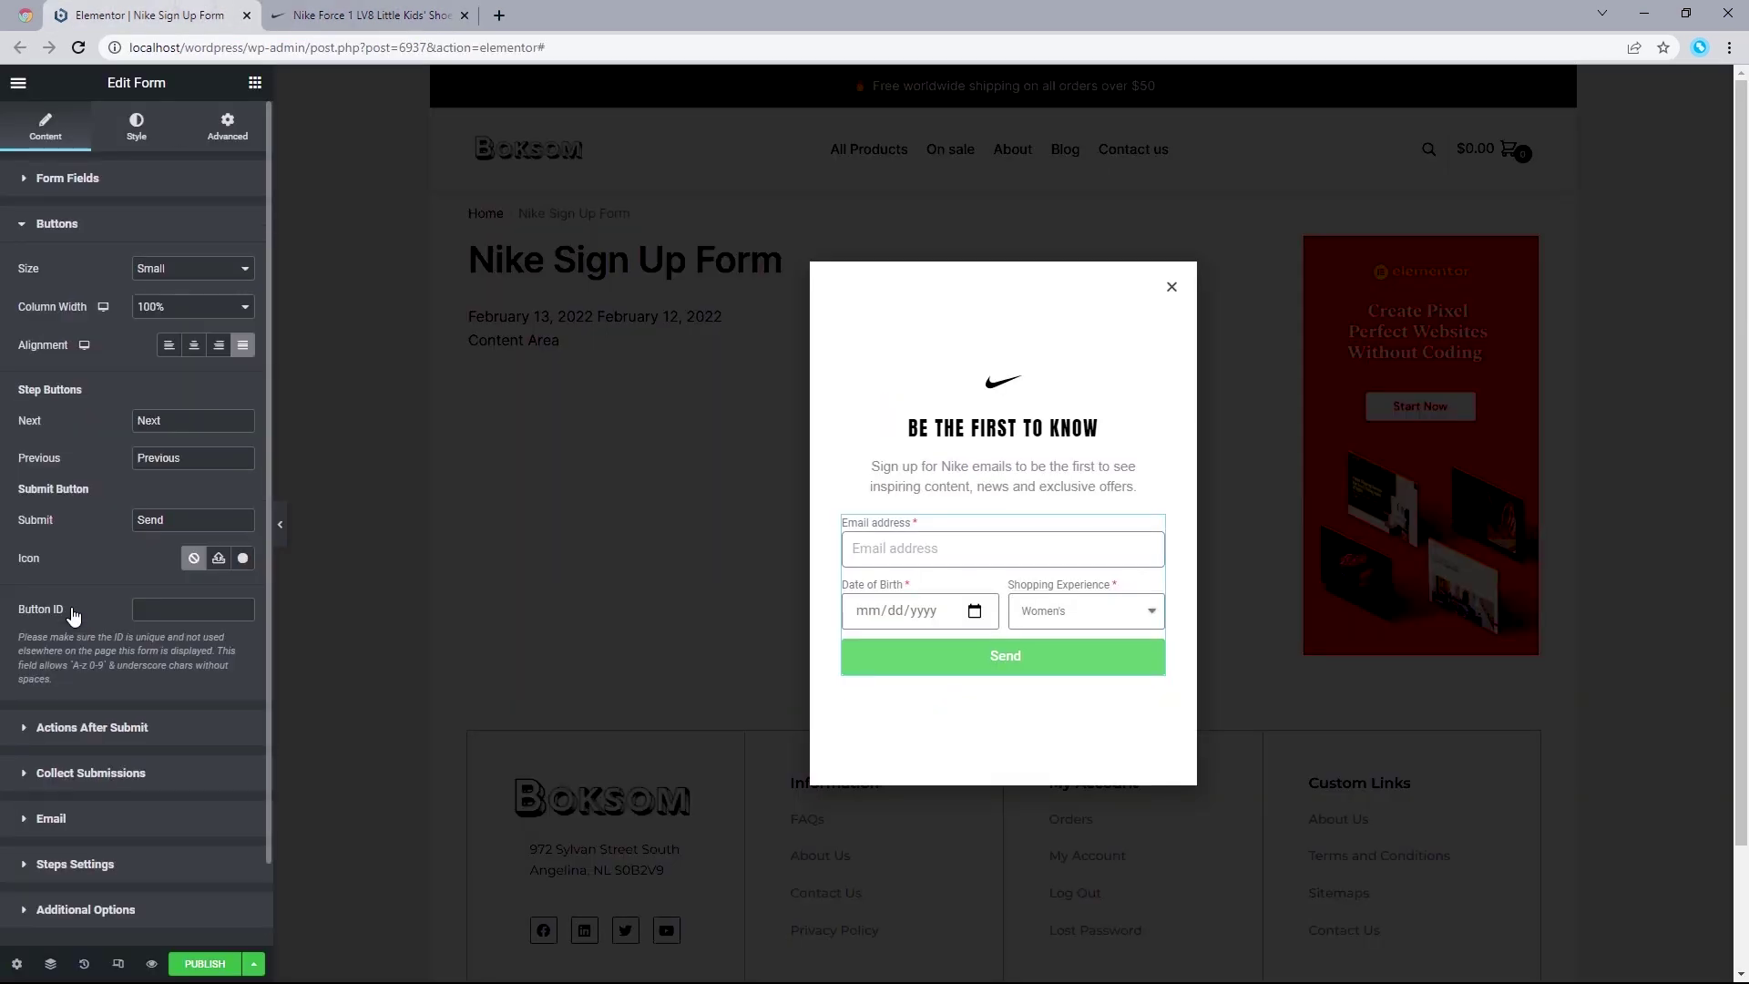
click(171, 278)
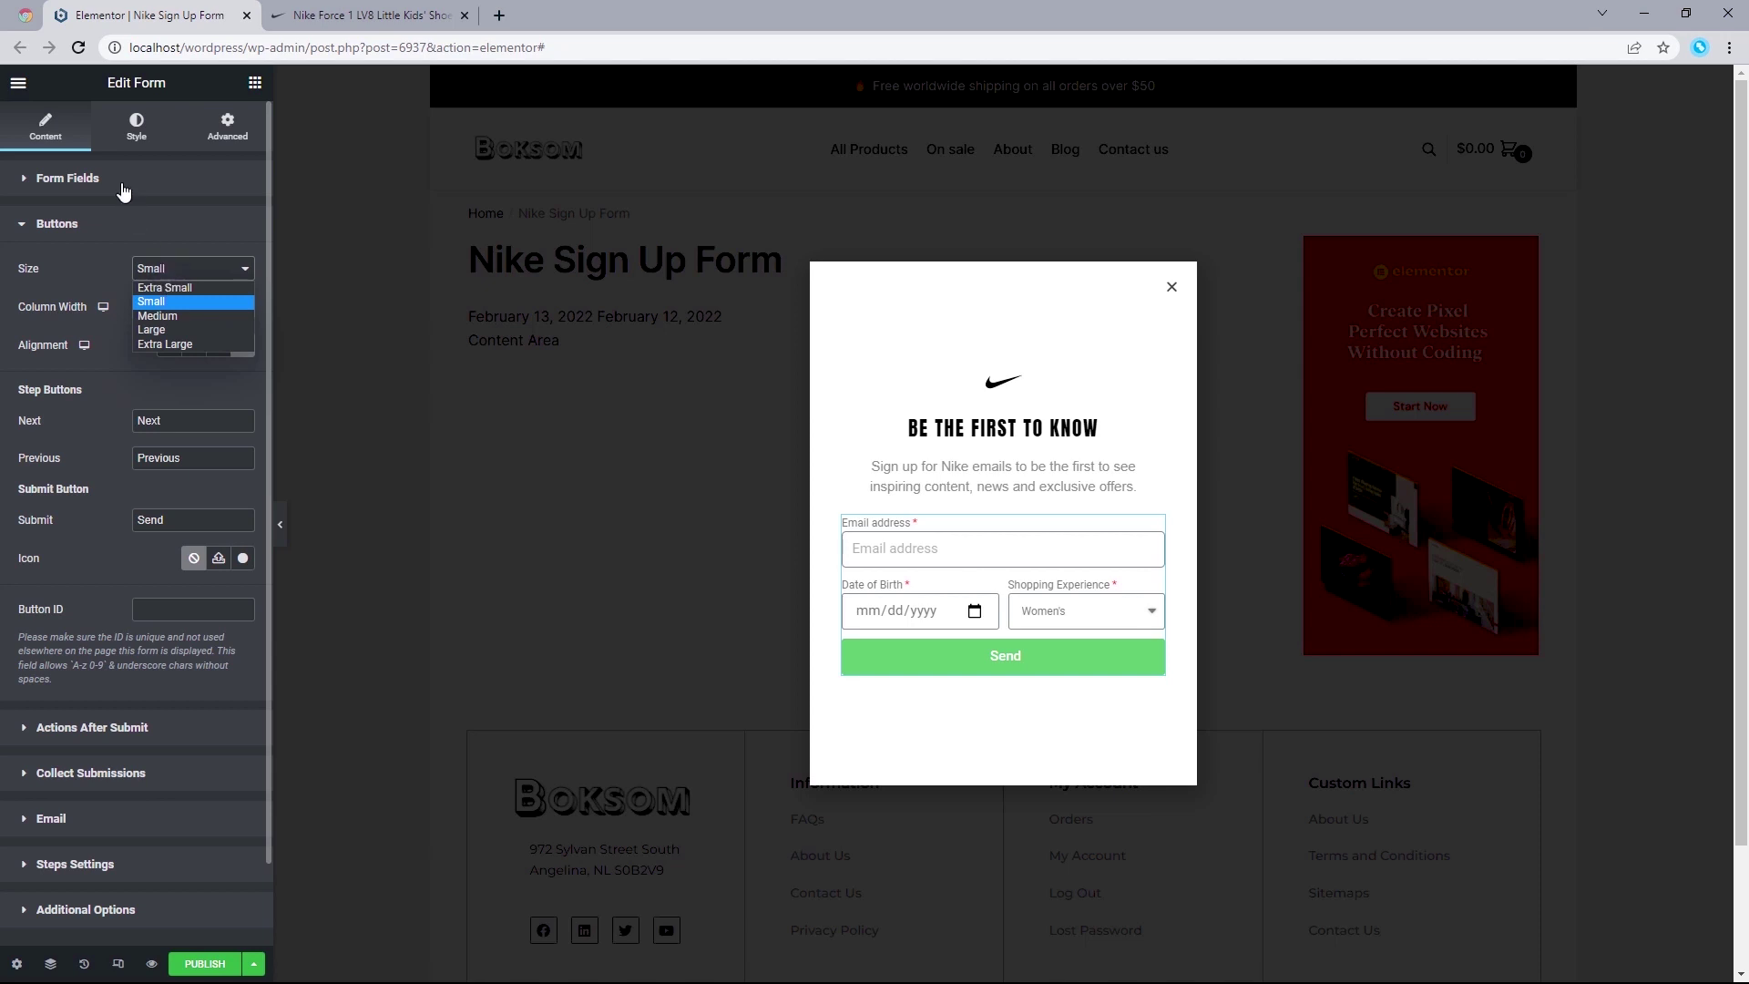
click(183, 301)
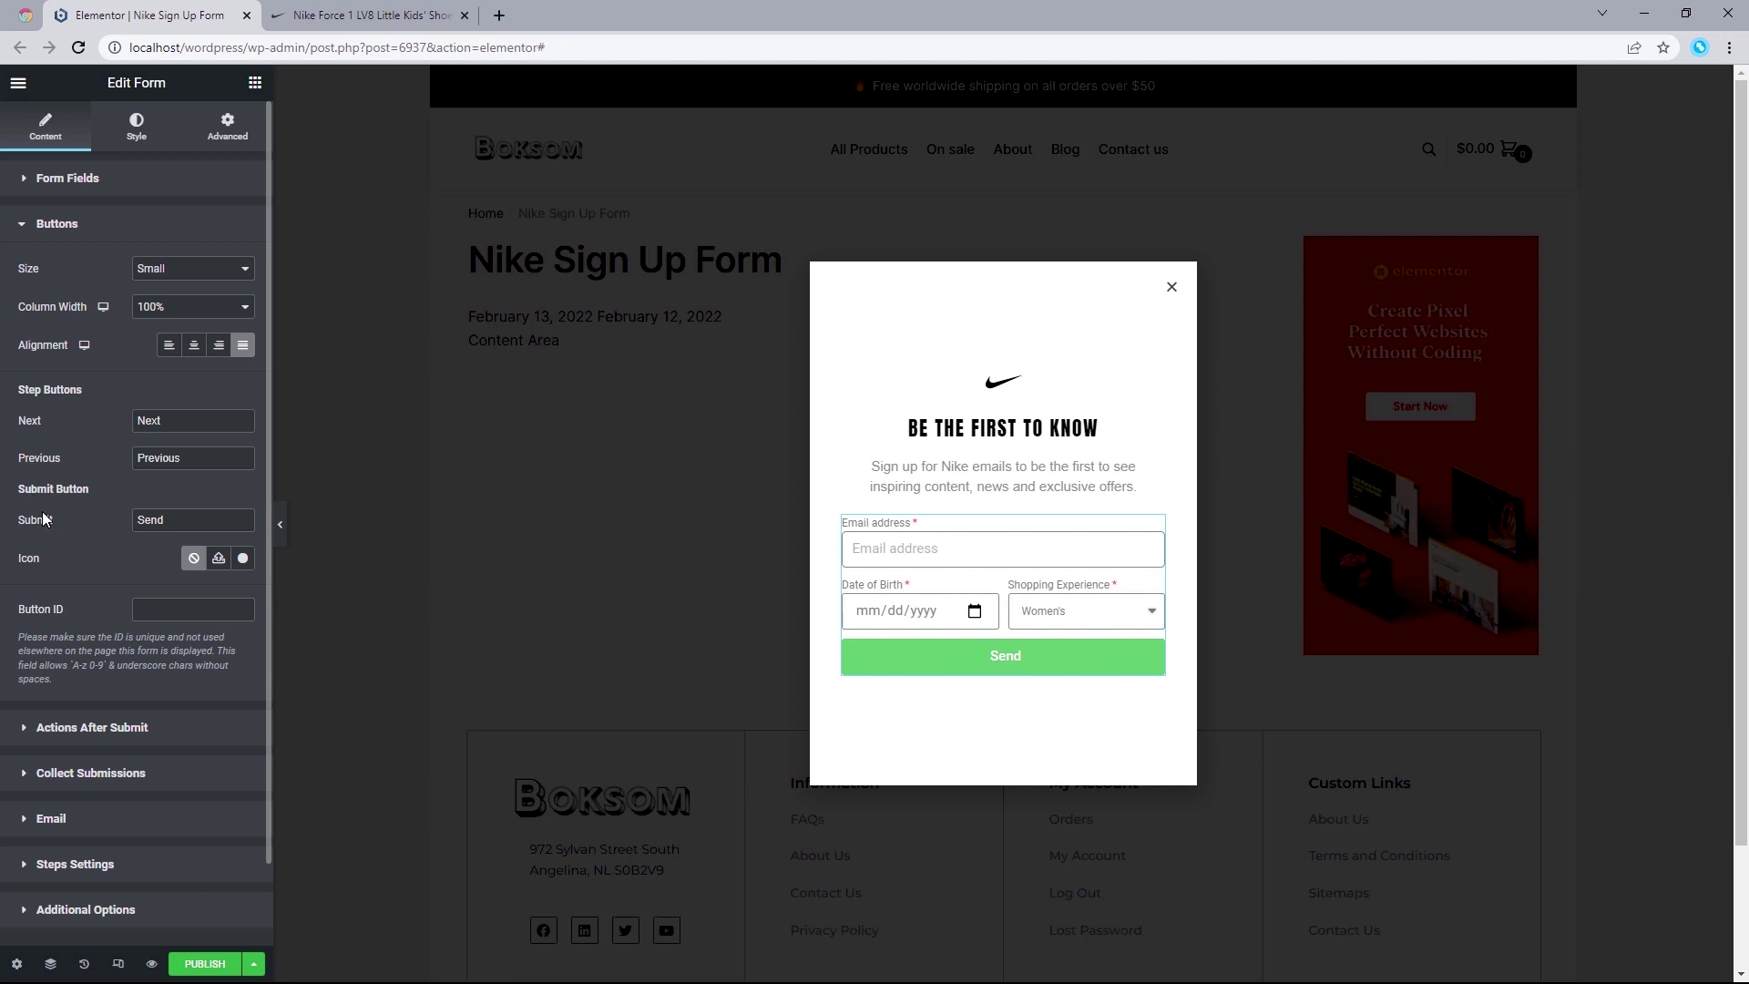
drag(56, 521, 19, 521)
drag(195, 519, 114, 520)
text(SIGN UP)
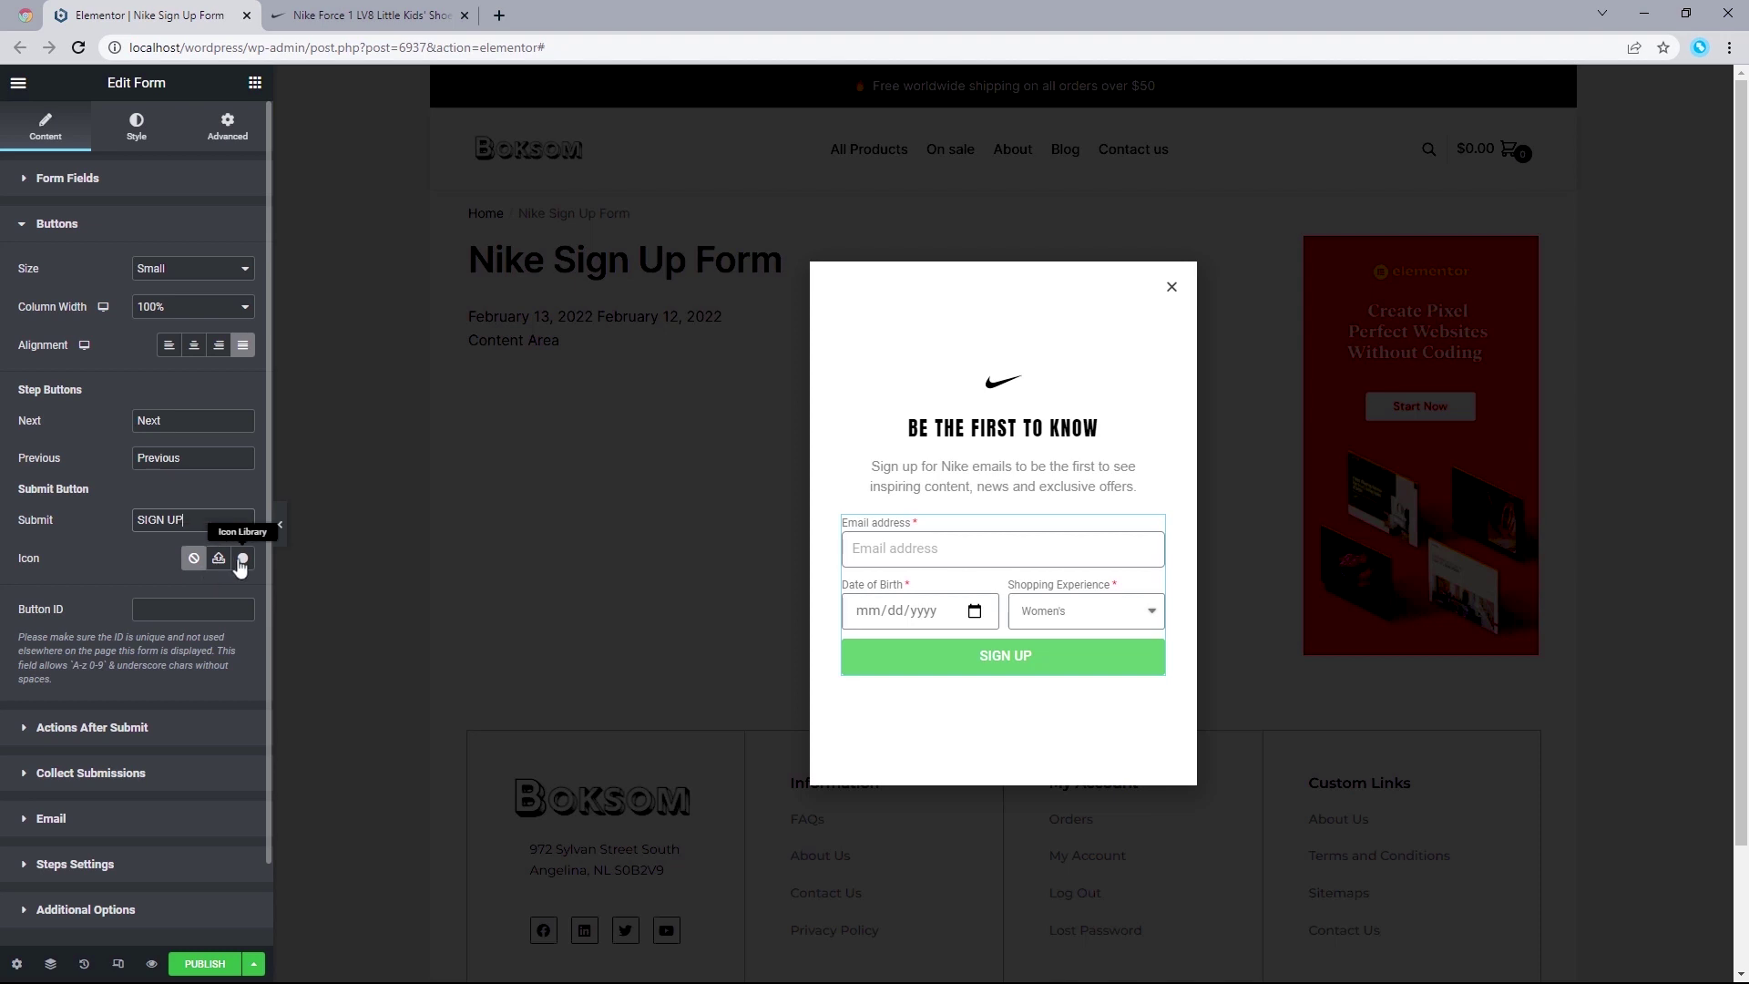
Step: Browse the Icon Library for the button but close it without adding an icon
click(241, 558)
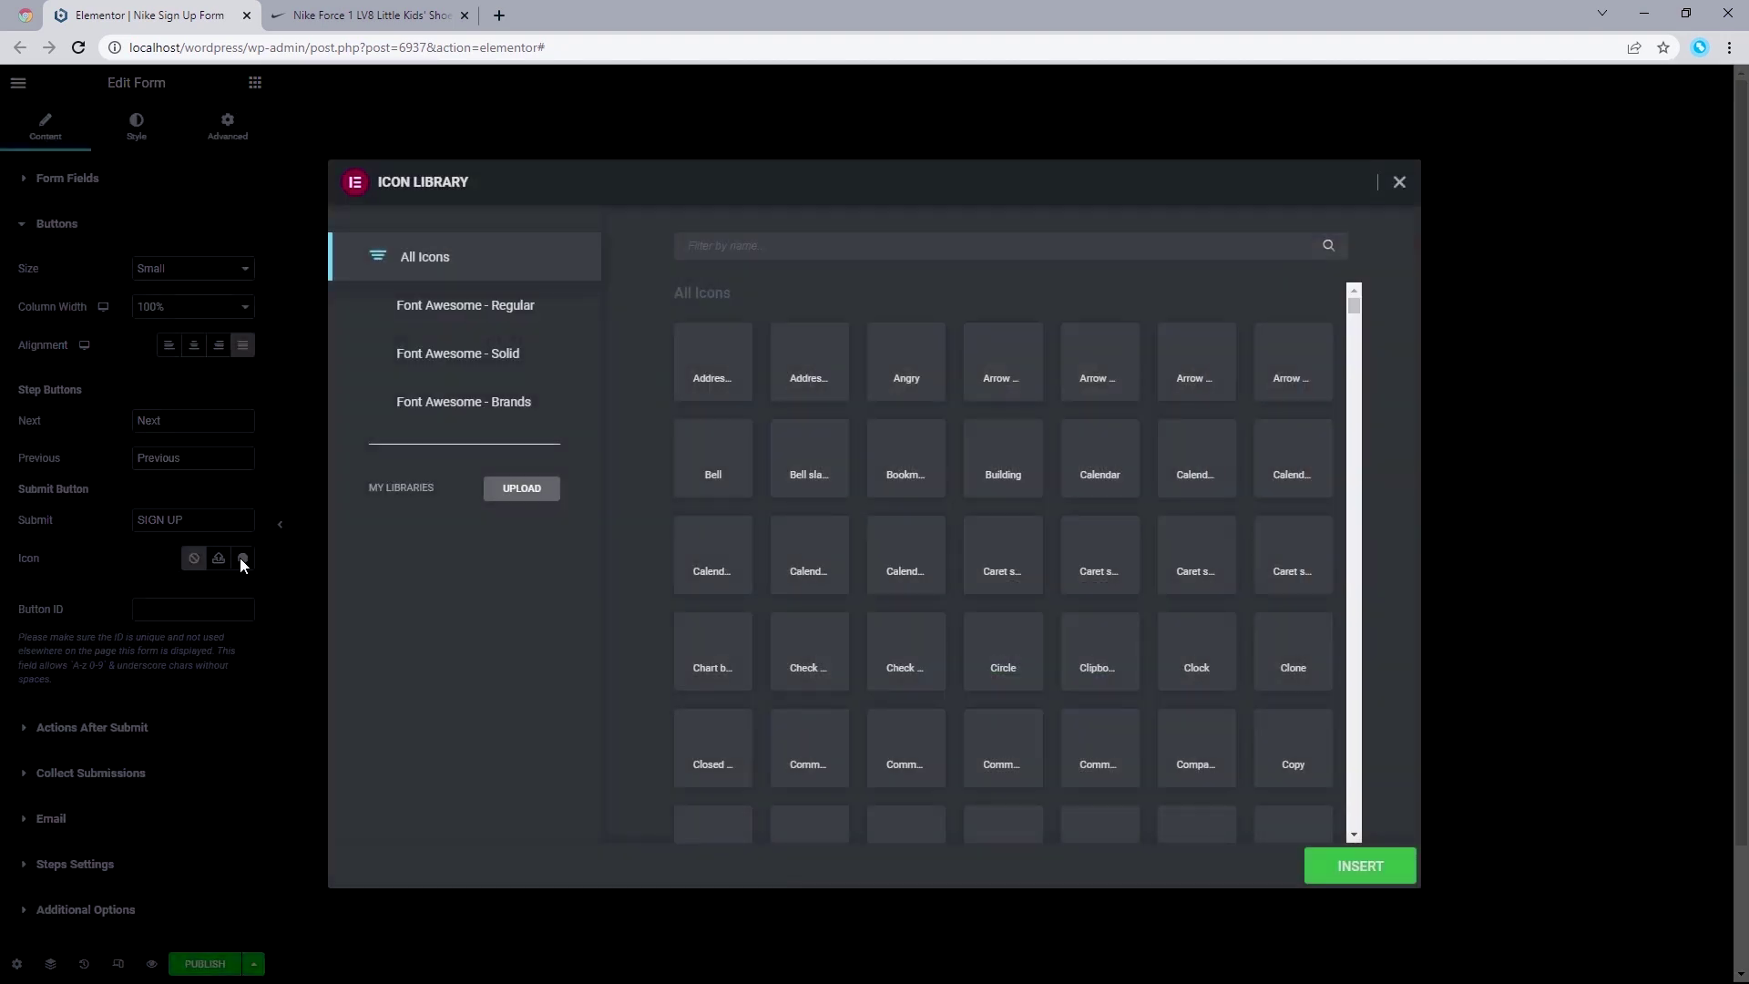
click(841, 375)
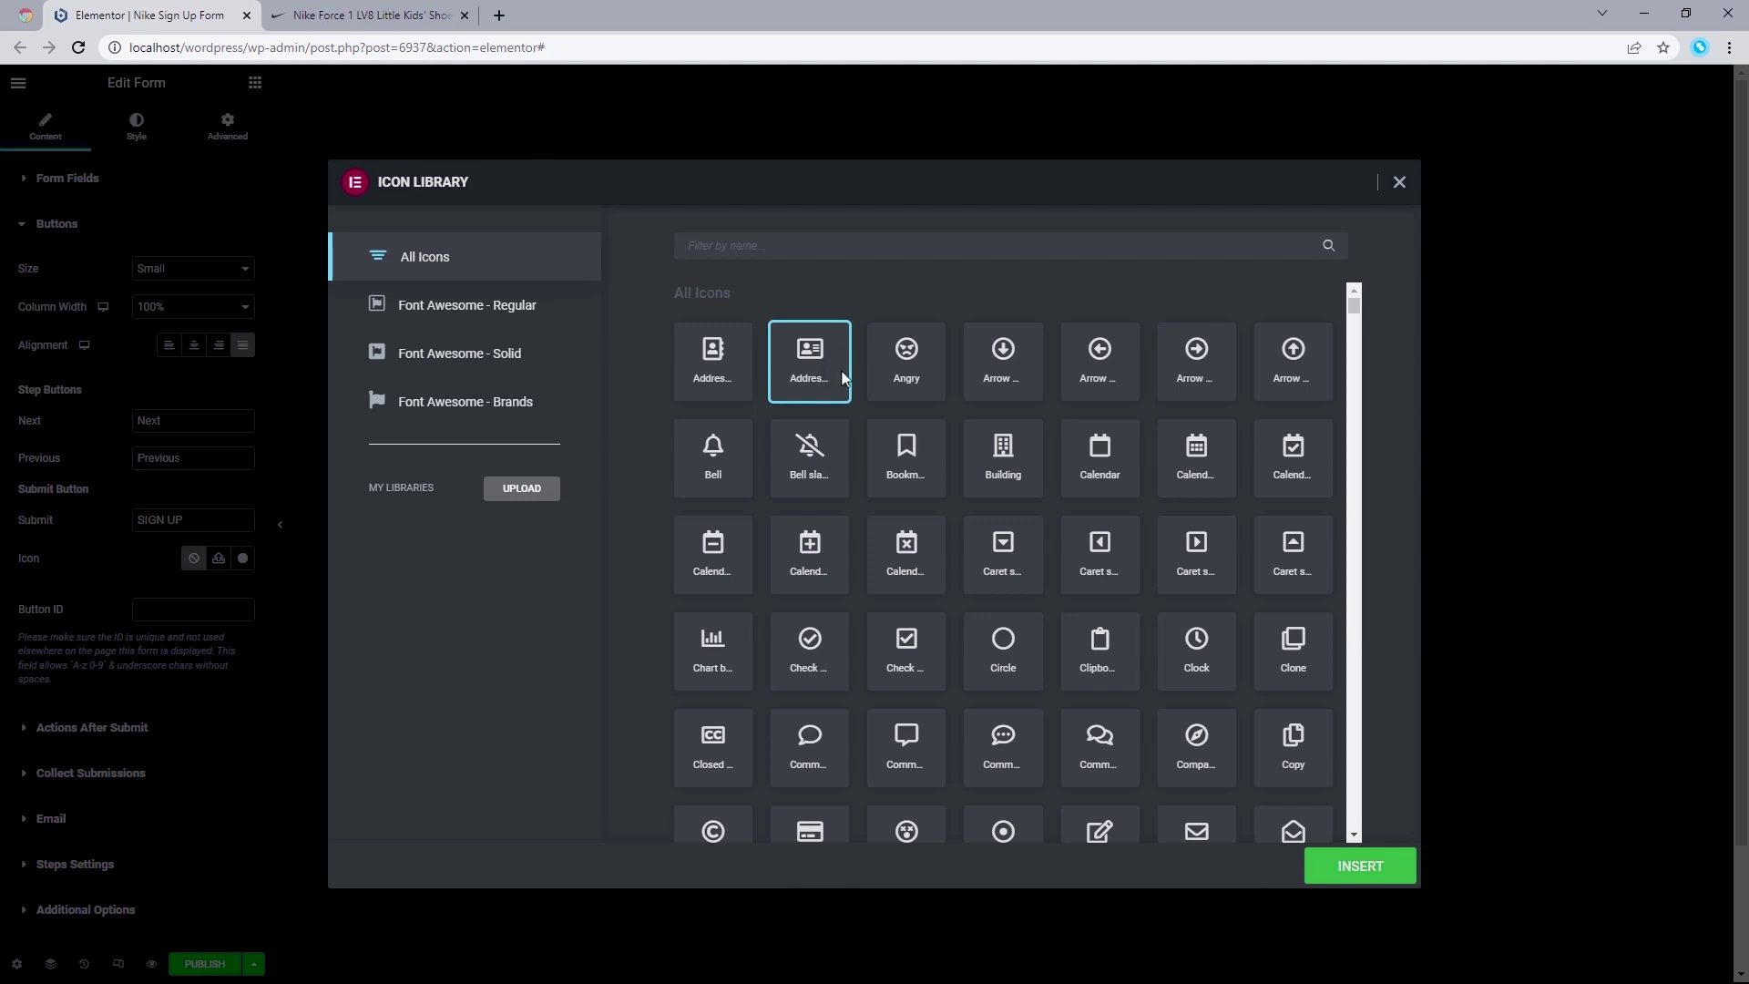
click(1399, 182)
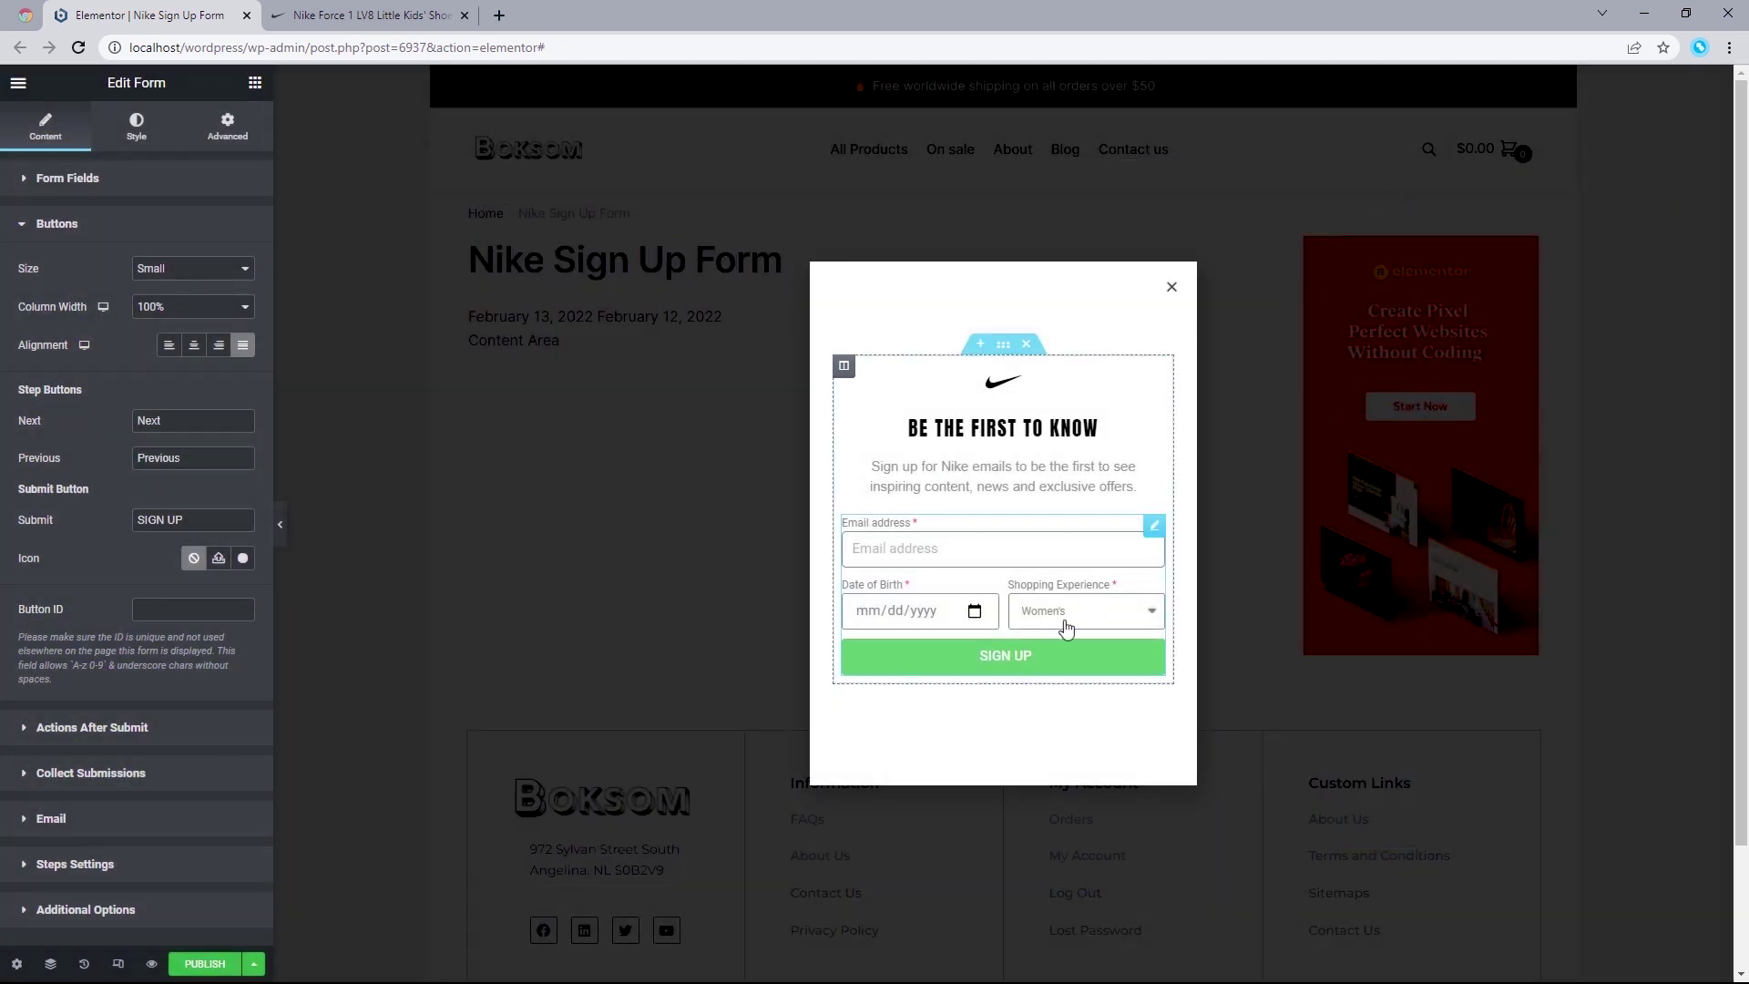
scroll(5, 642, down, 2)
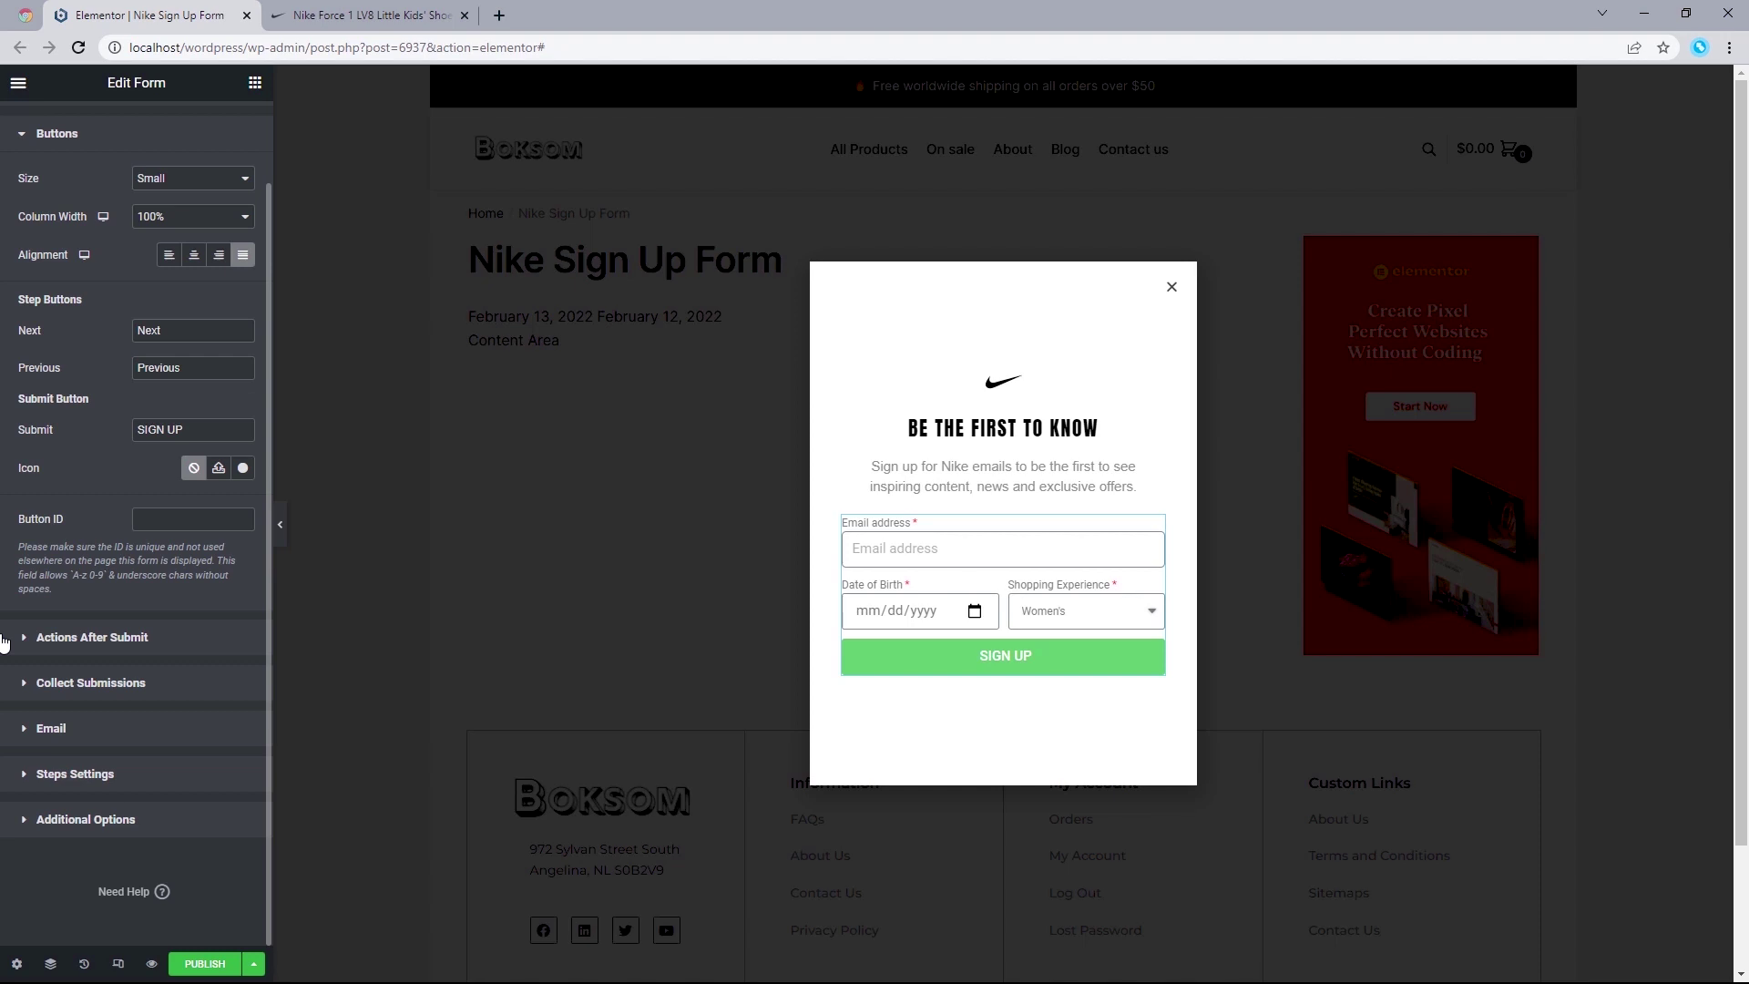
Step: Expand Actions After Submit to show Collect Submissions and Email
click(5, 642)
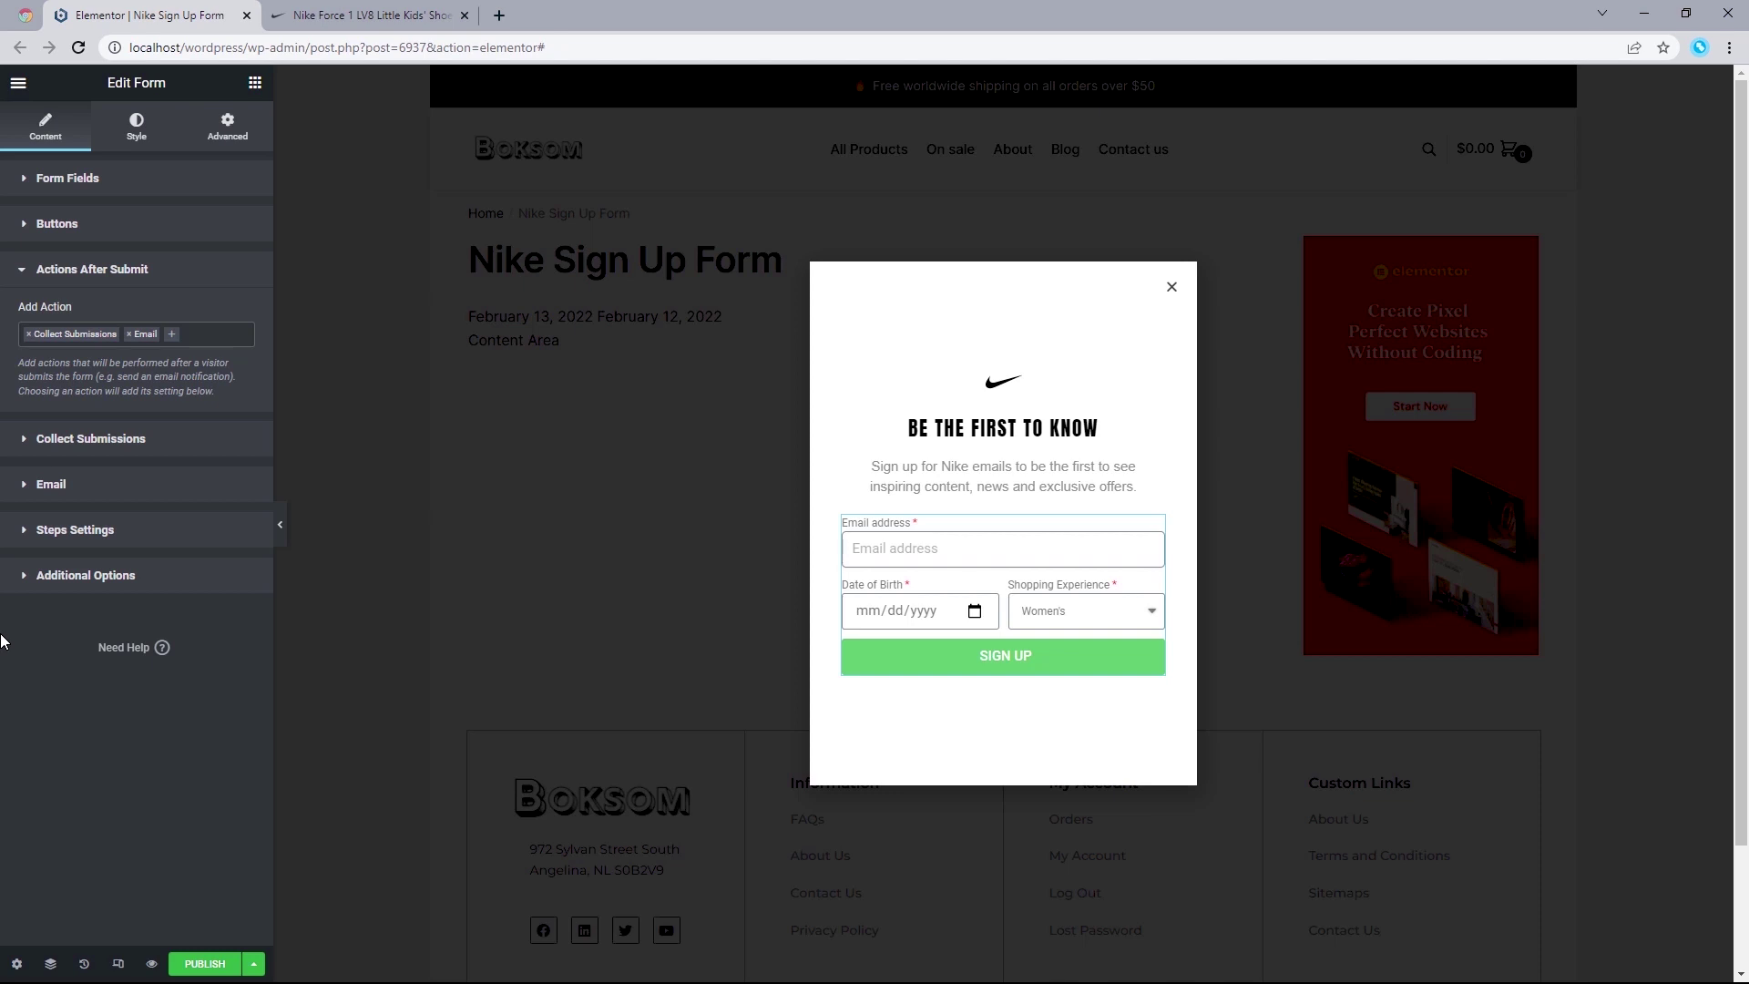
Step: In the Style tab, set row spacing 20, label spacing 5, and black label text
click(140, 135)
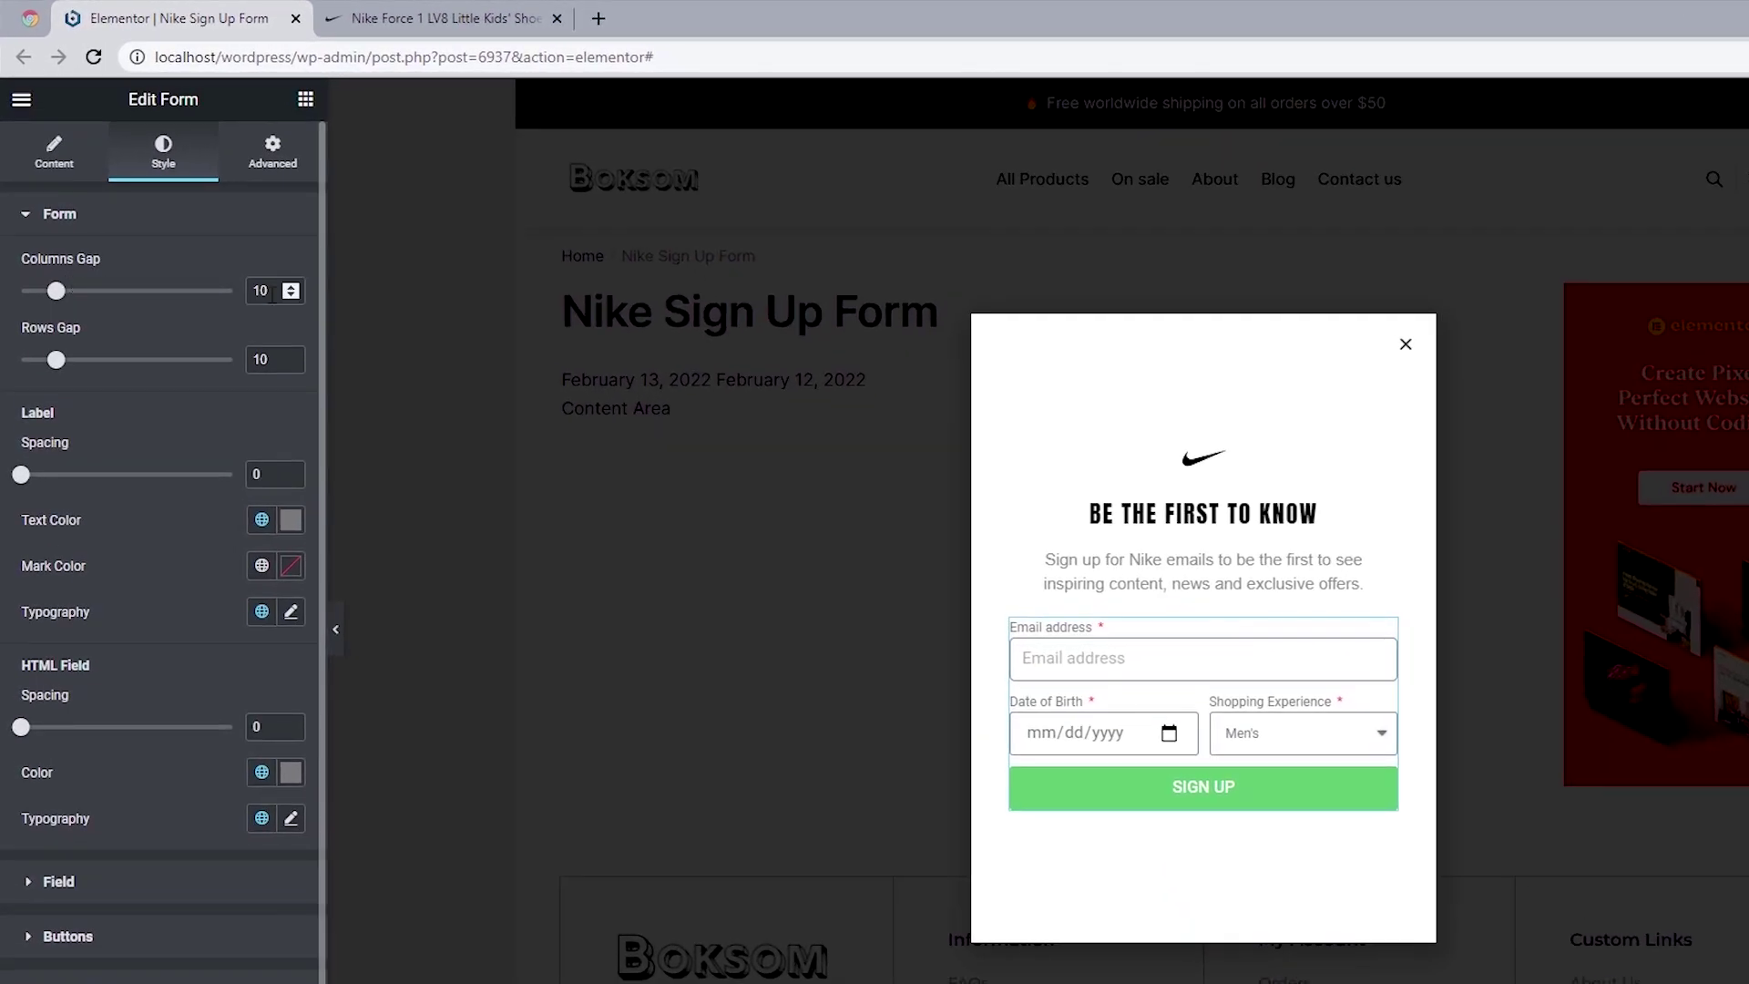
drag(32, 354, 91, 359)
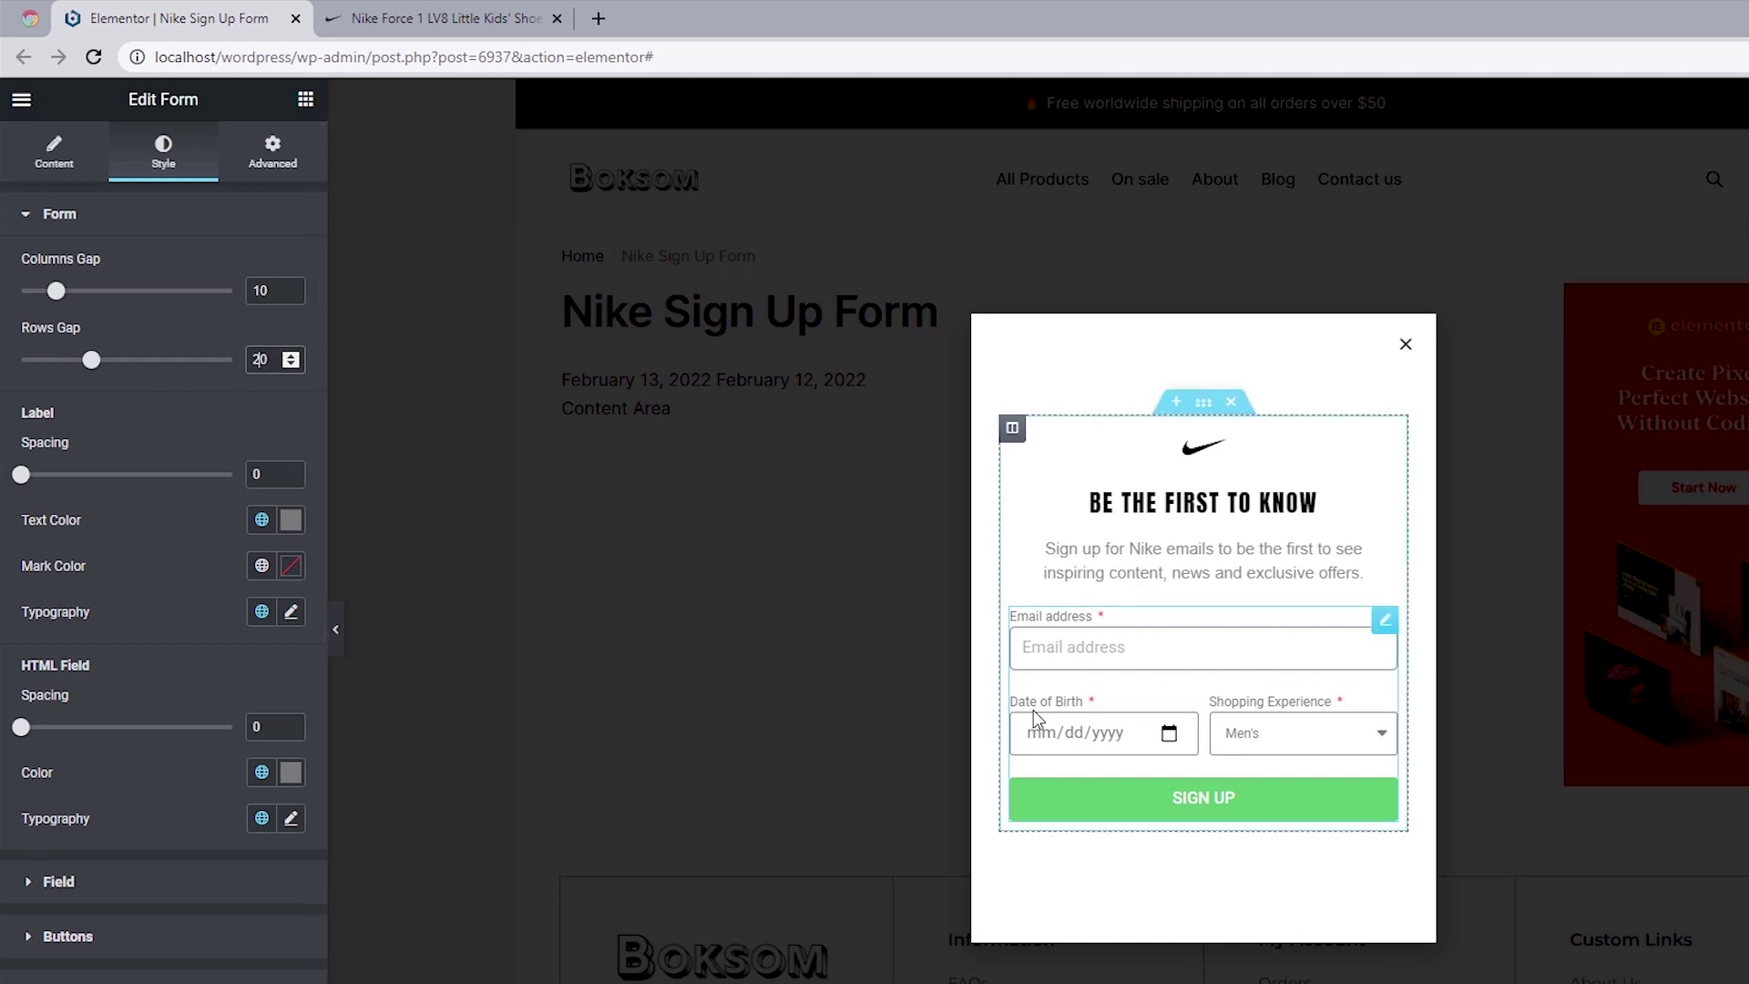
click(269, 473)
text(5)
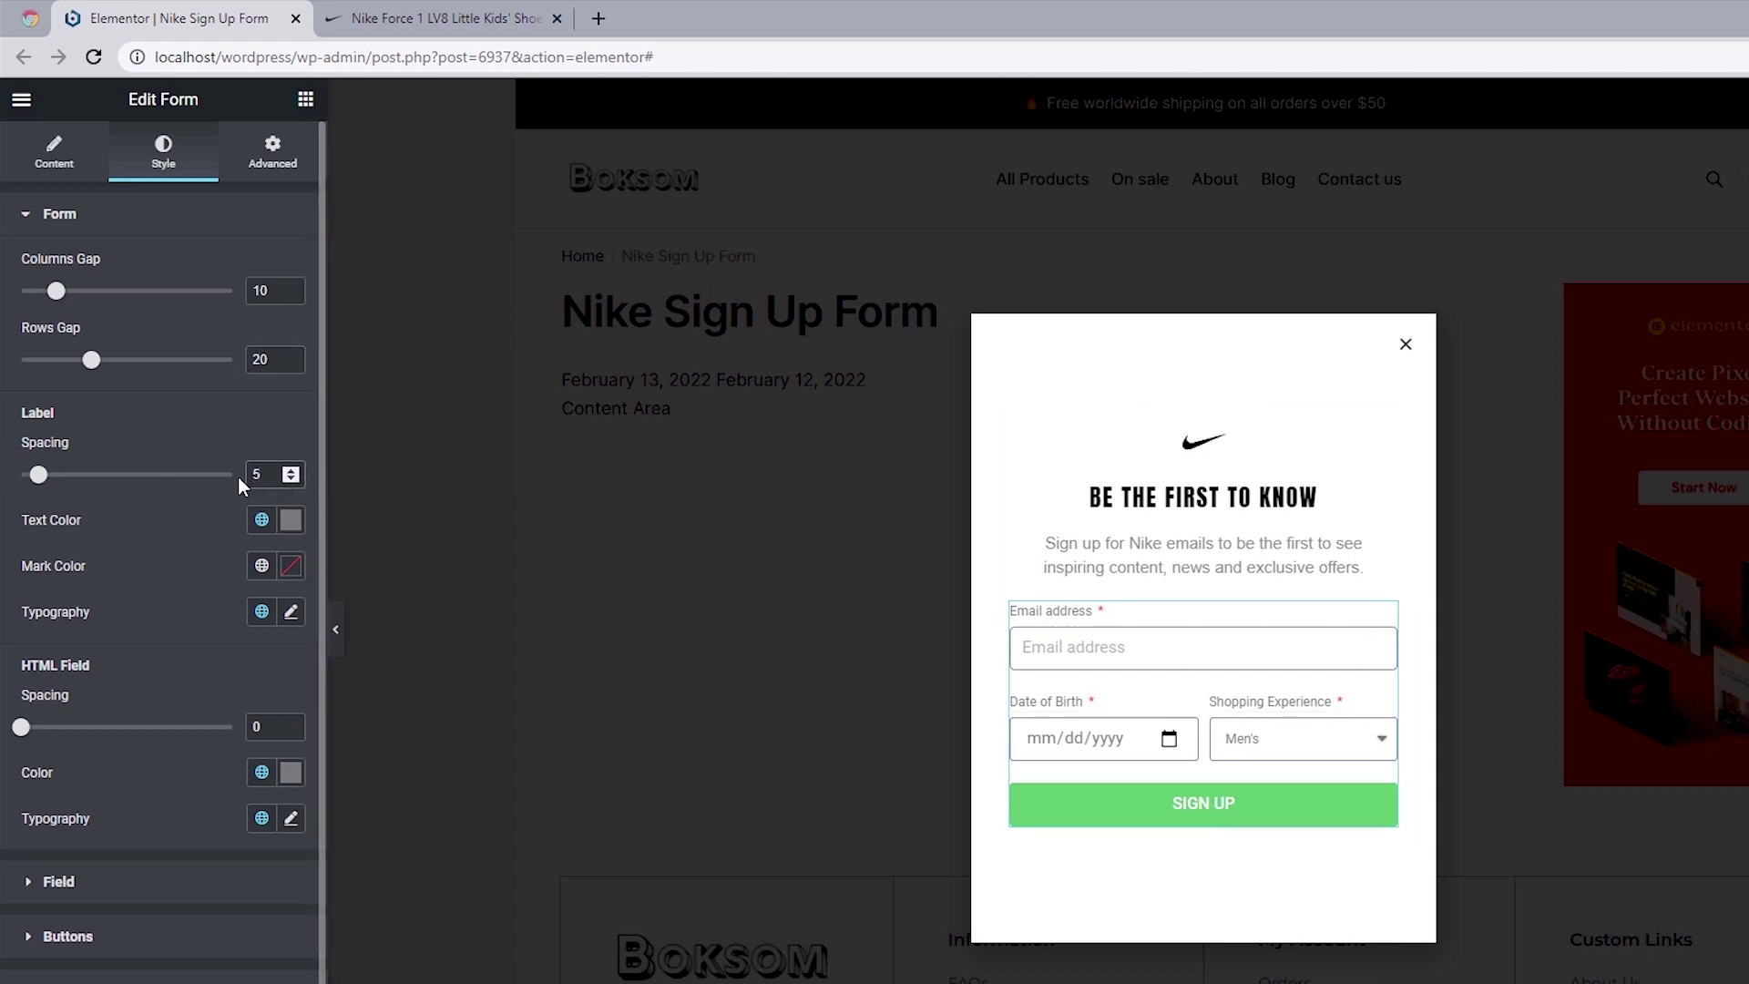
click(292, 520)
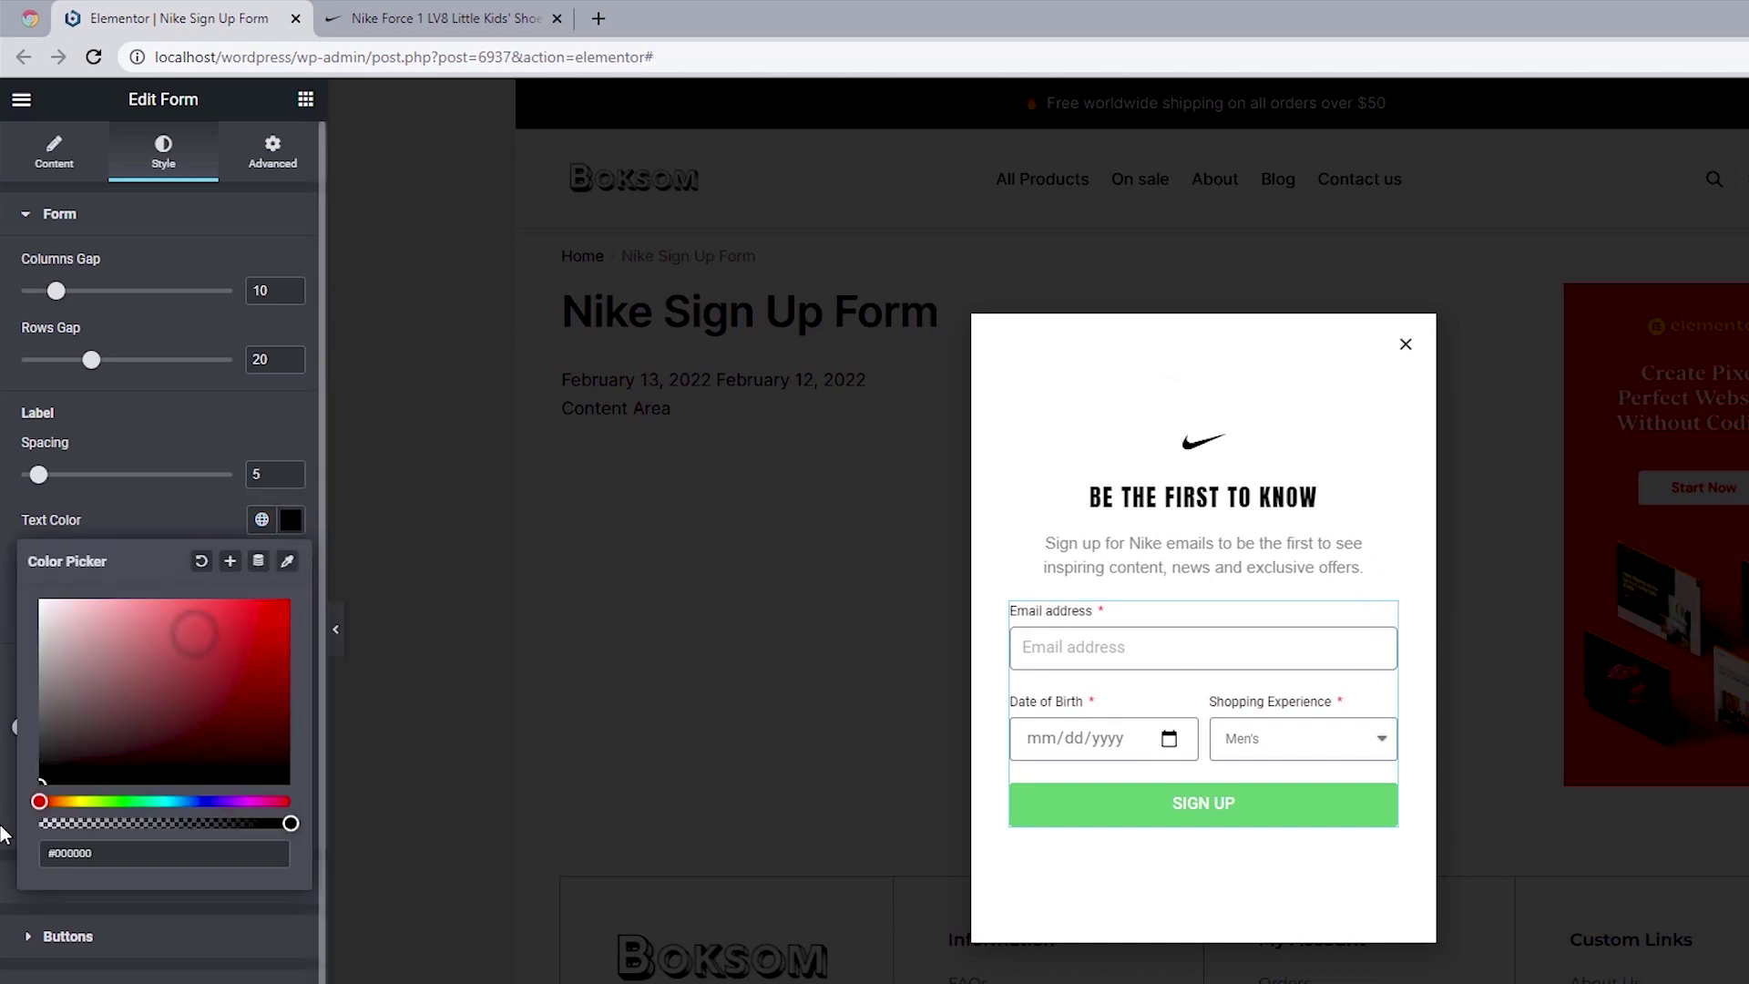
click(2, 629)
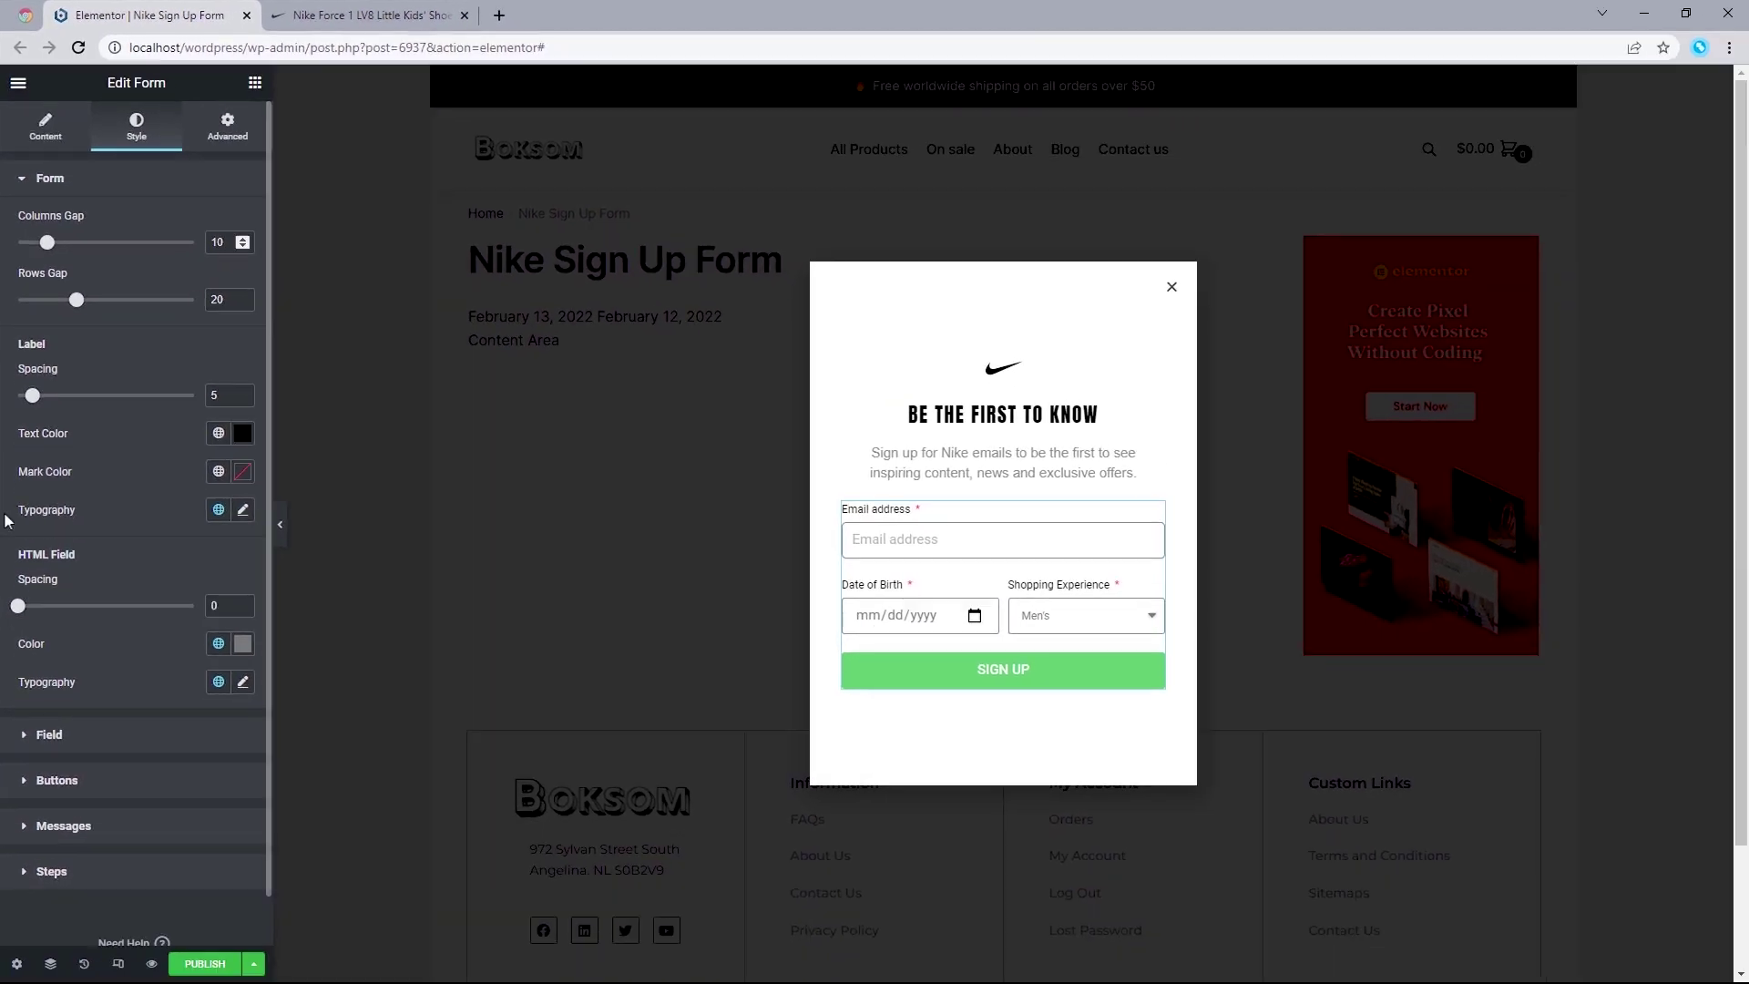
Step: After comparing with Nike's popup, make the required asterisks black
click(524, 19)
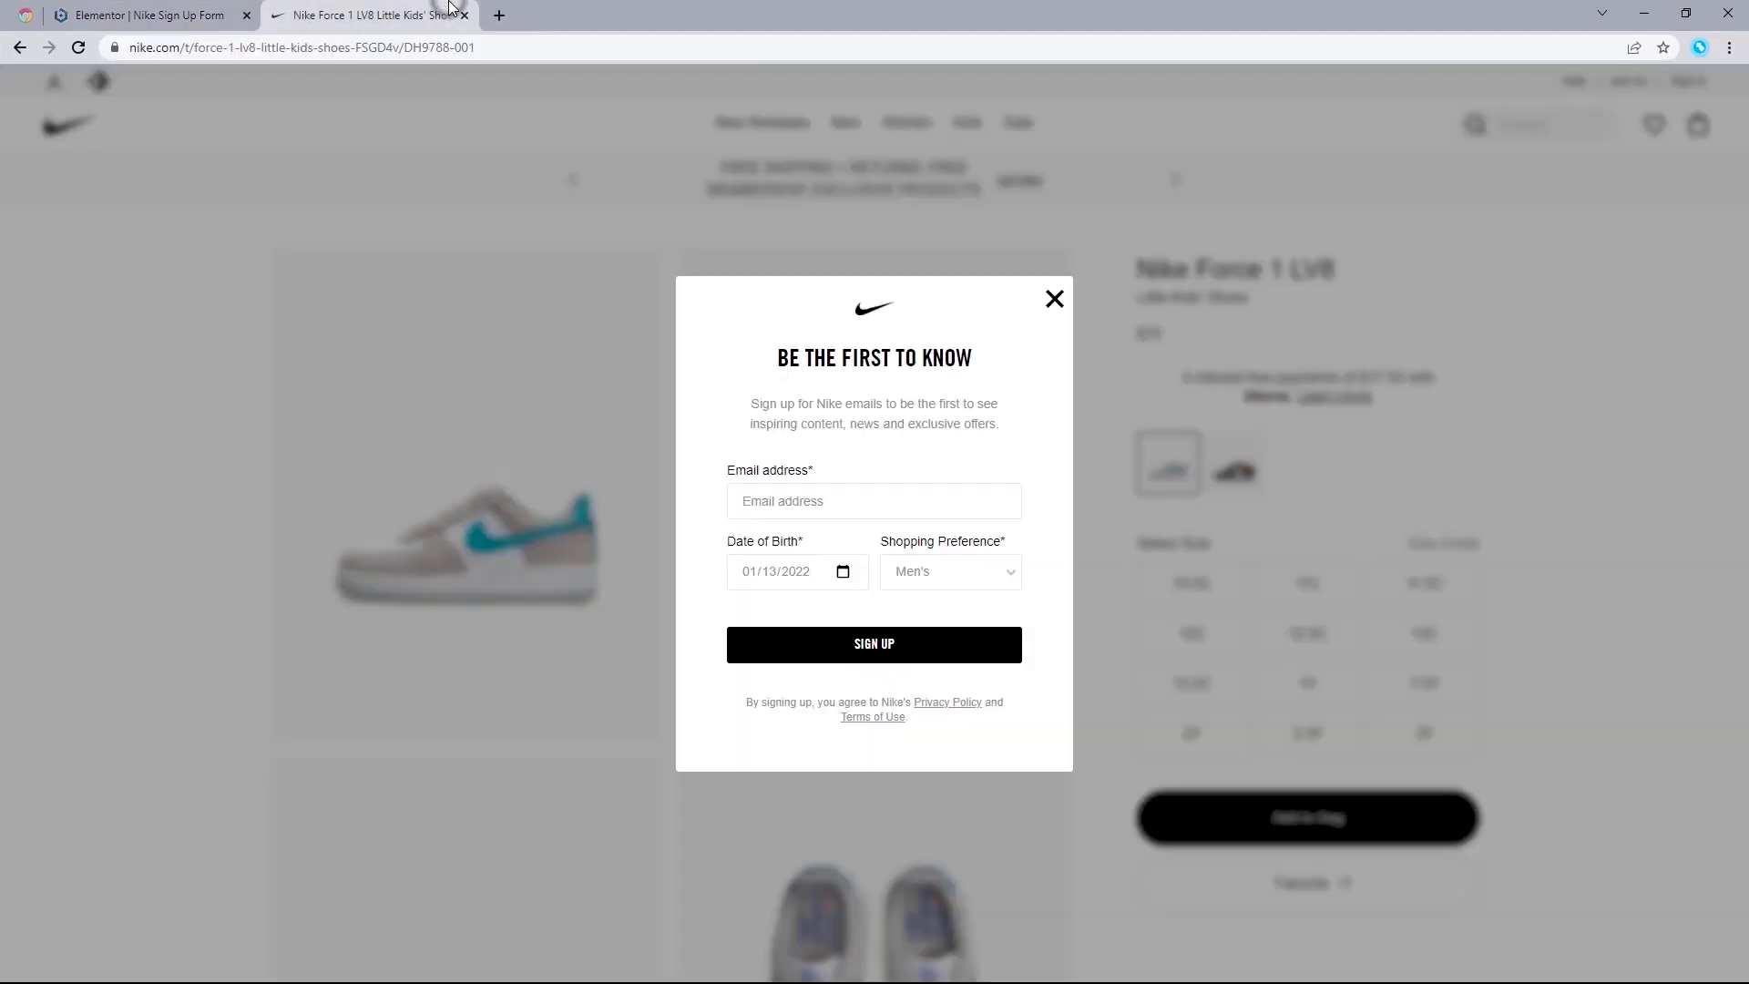
click(171, 9)
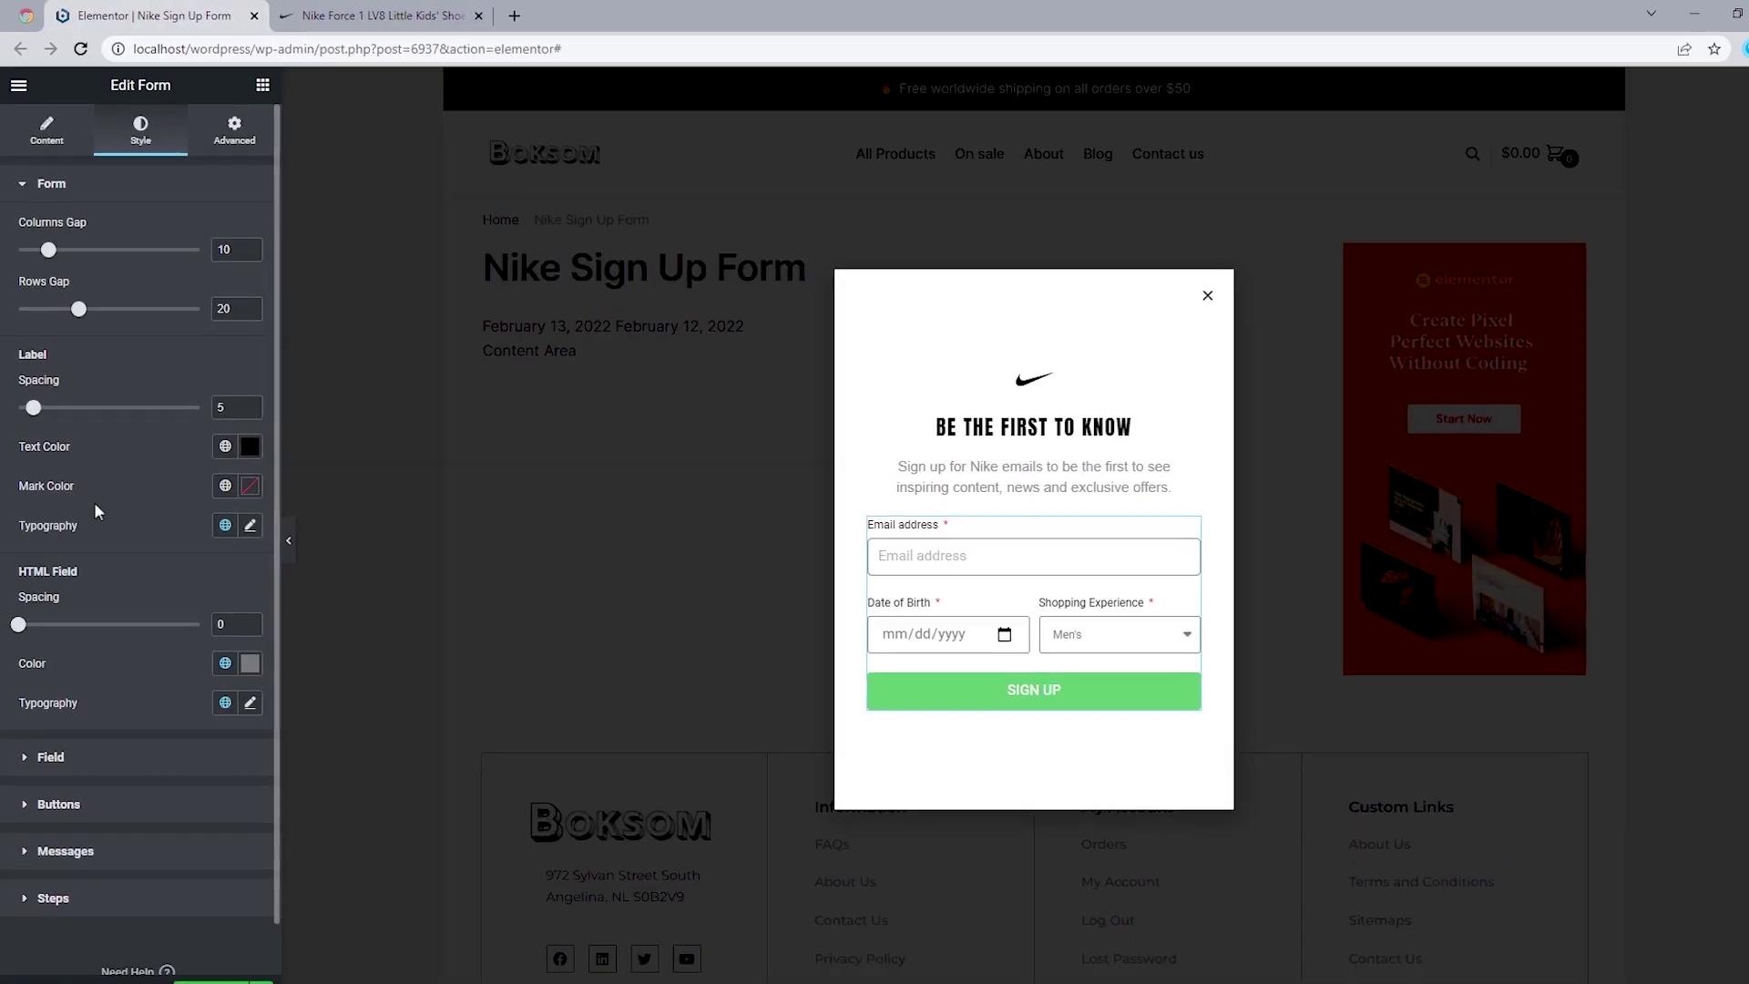
click(249, 486)
click(11, 742)
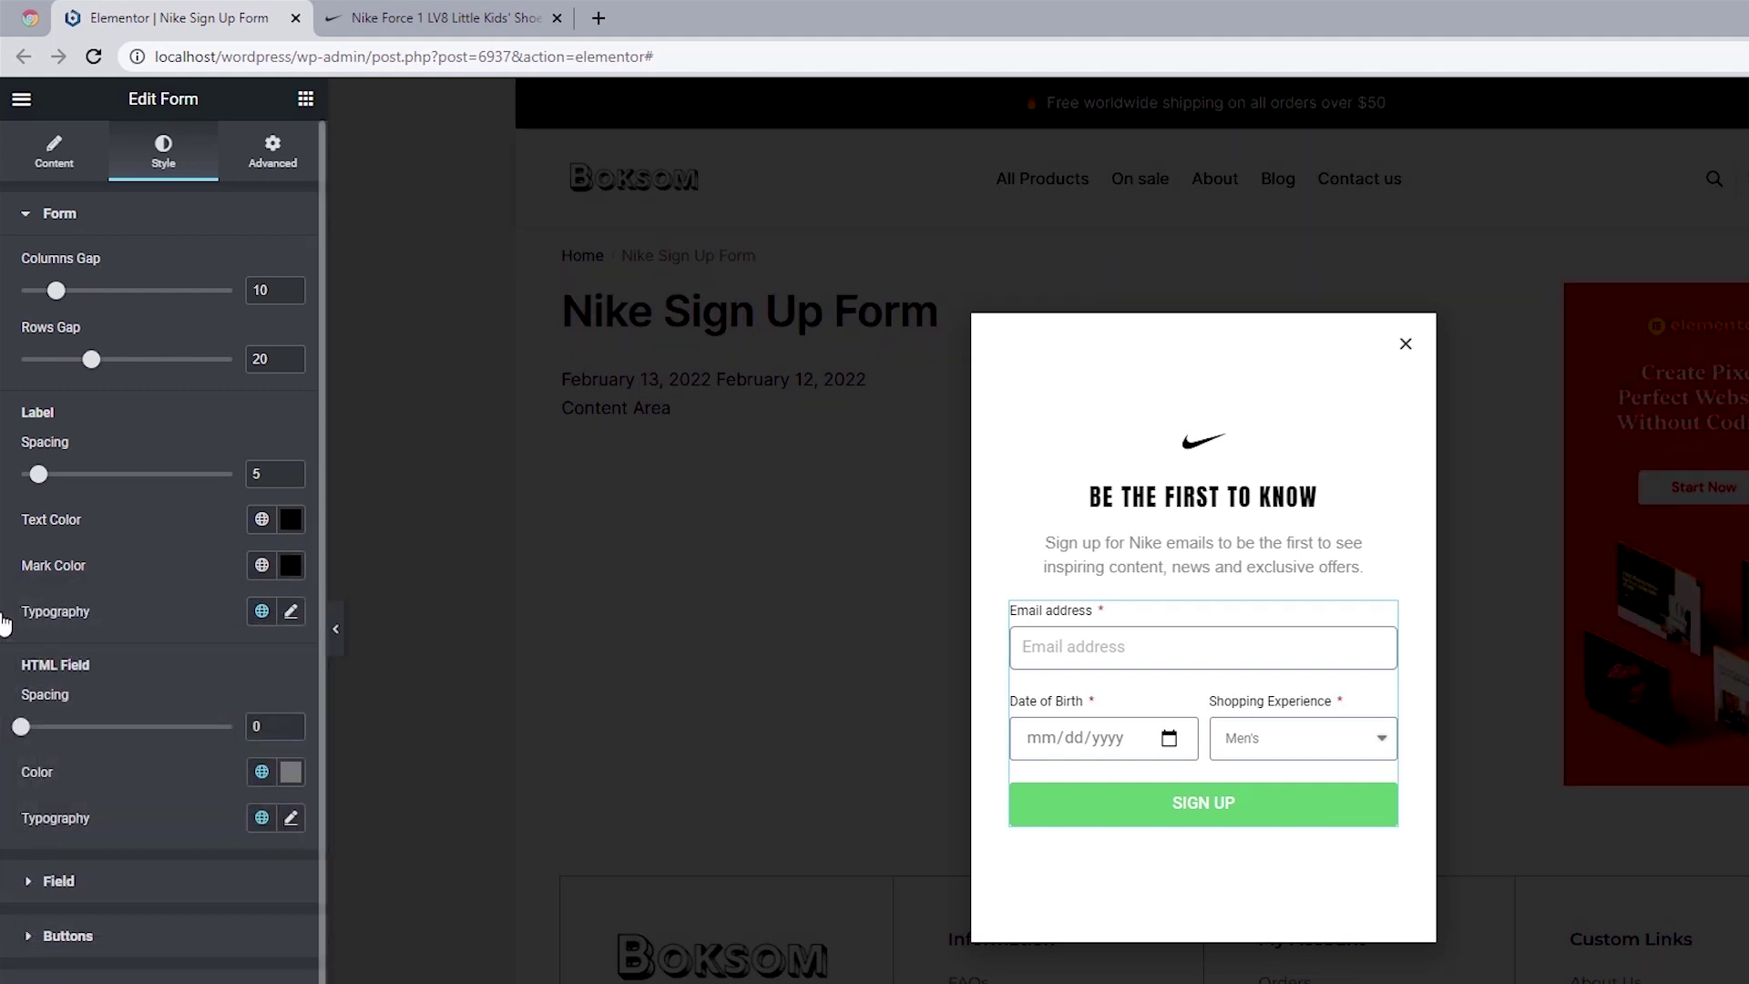
Step: Set label typography to size 13 and weight 500
click(290, 611)
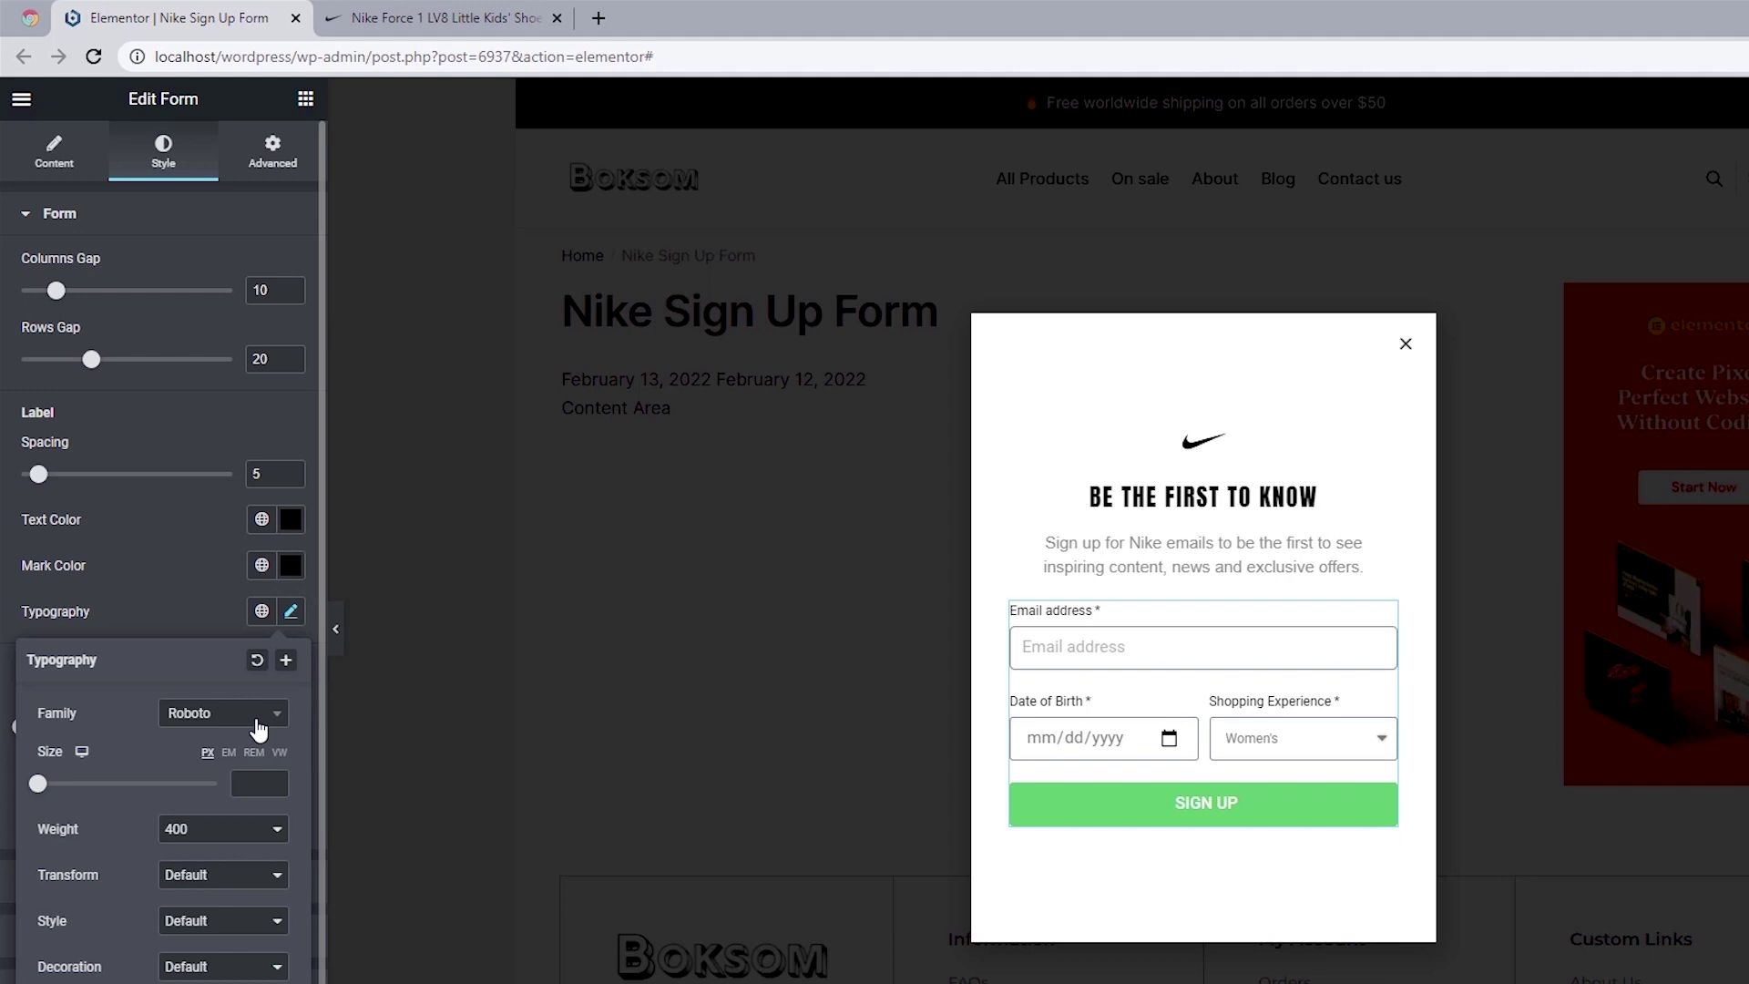
click(255, 783)
text(14)
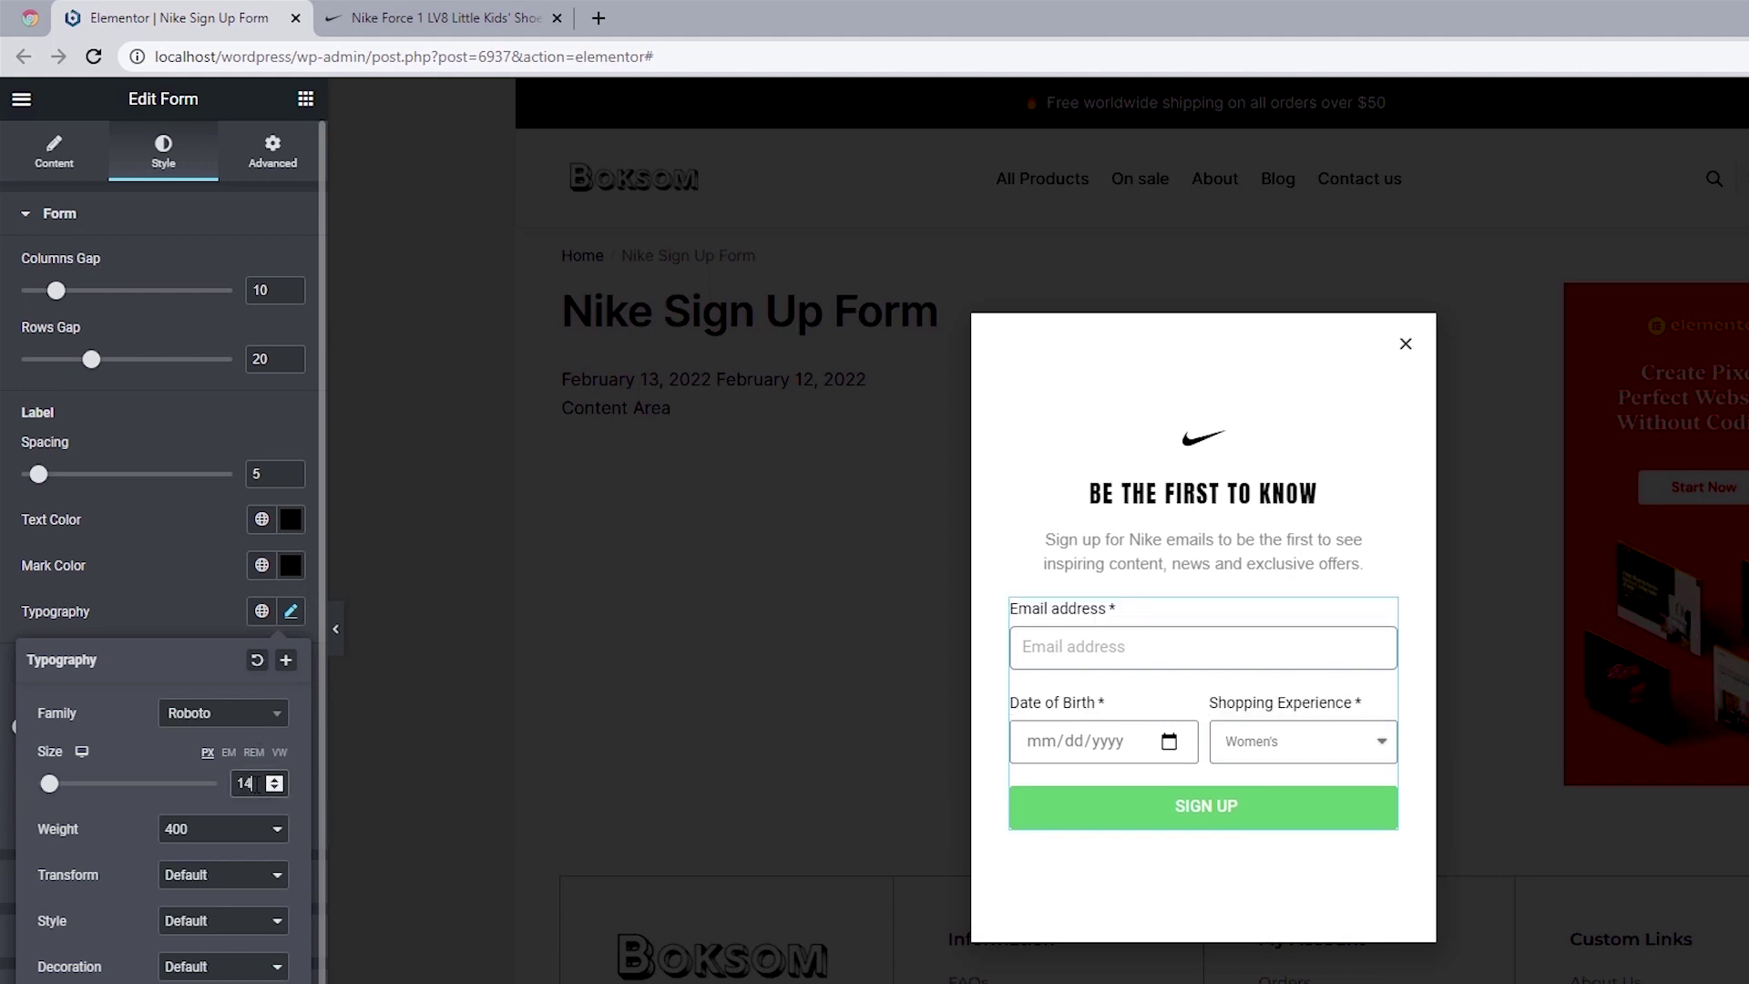
key(Down)
click(225, 829)
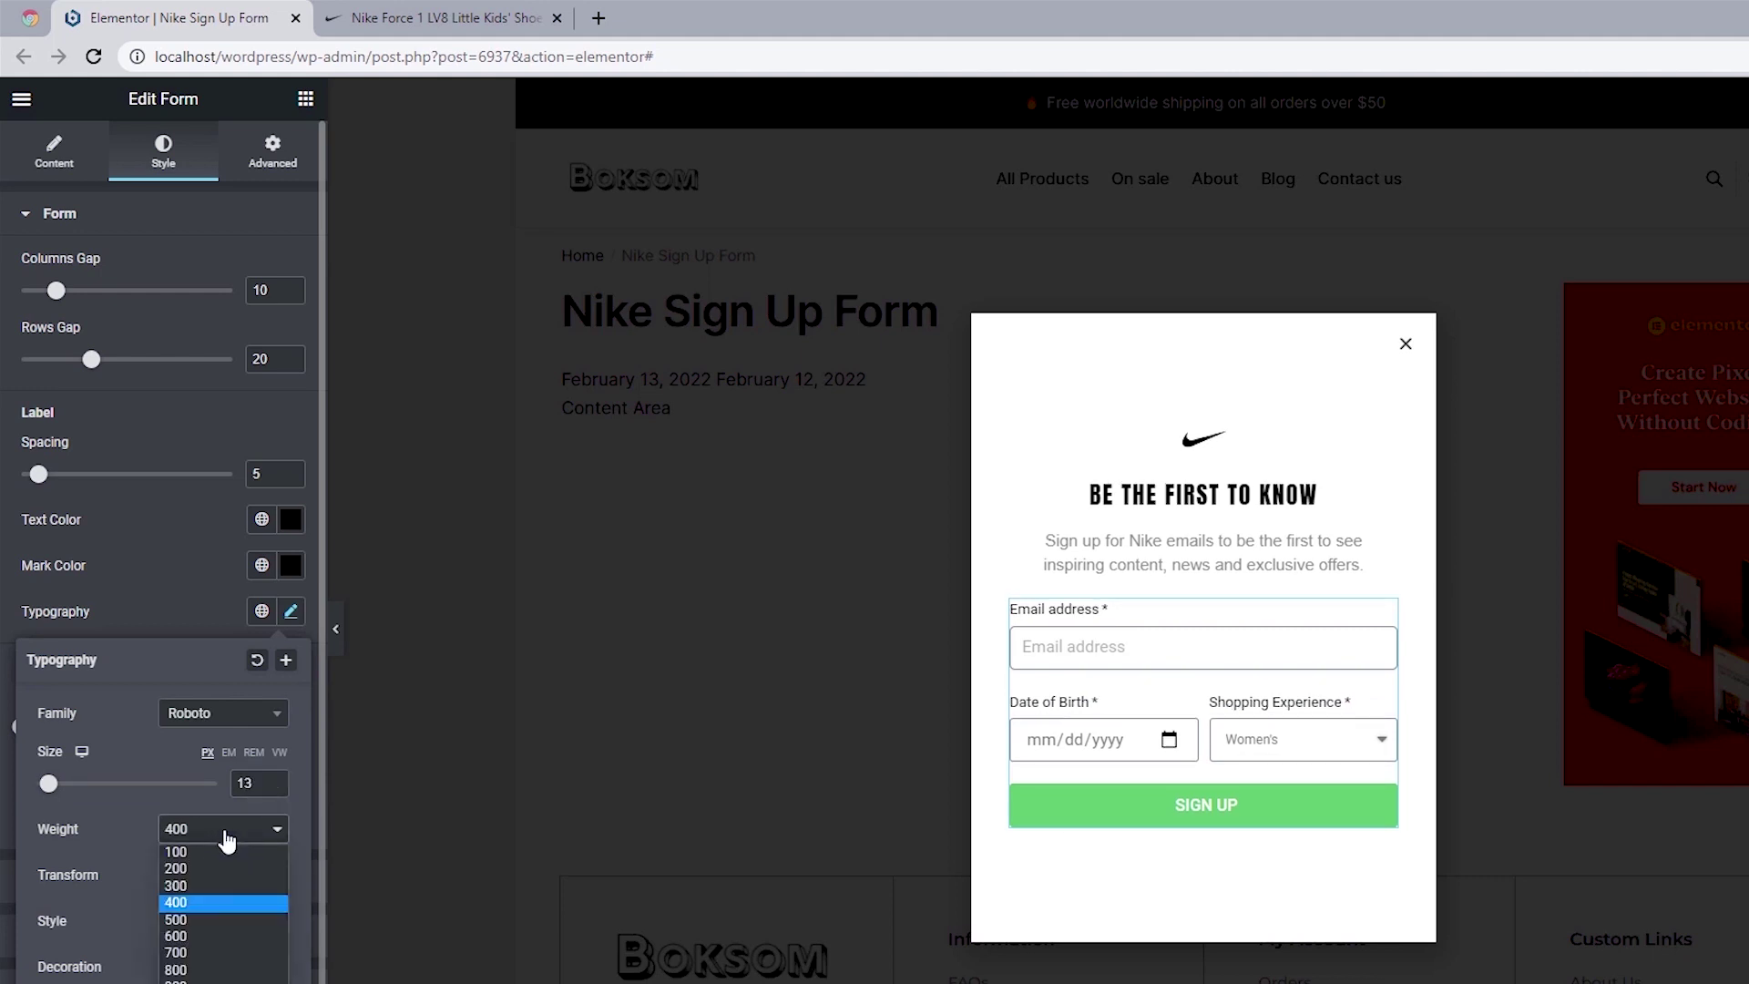
click(193, 919)
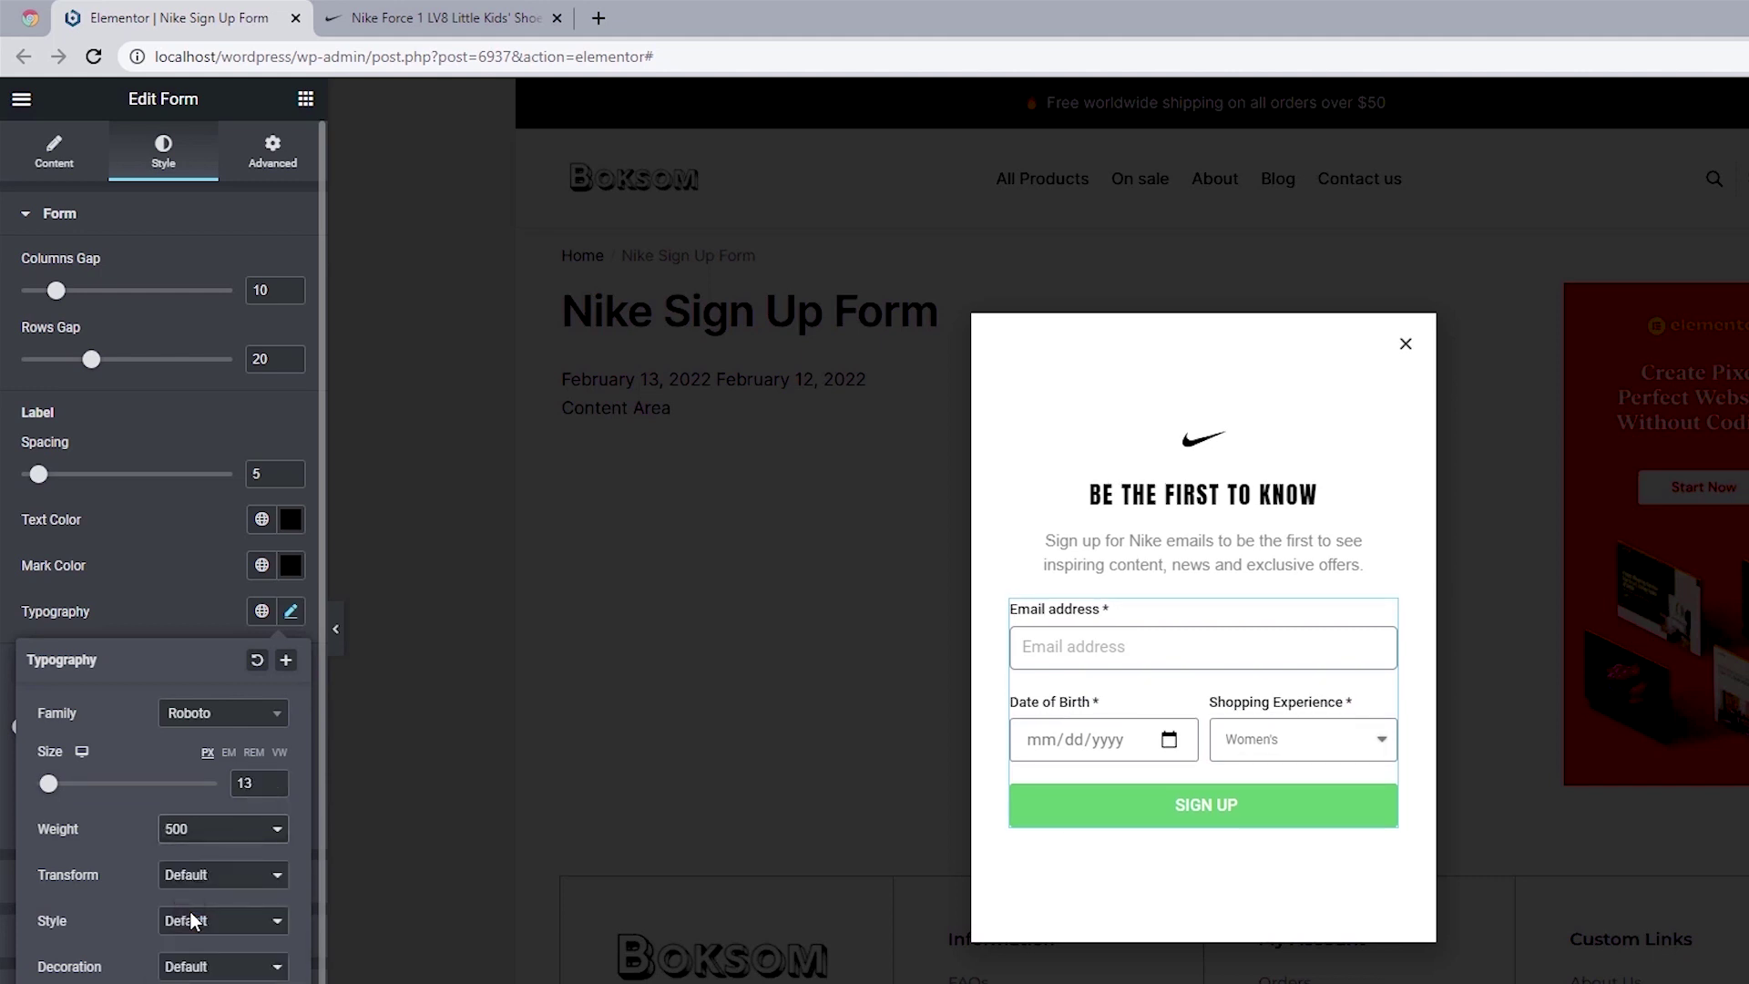
click(4, 585)
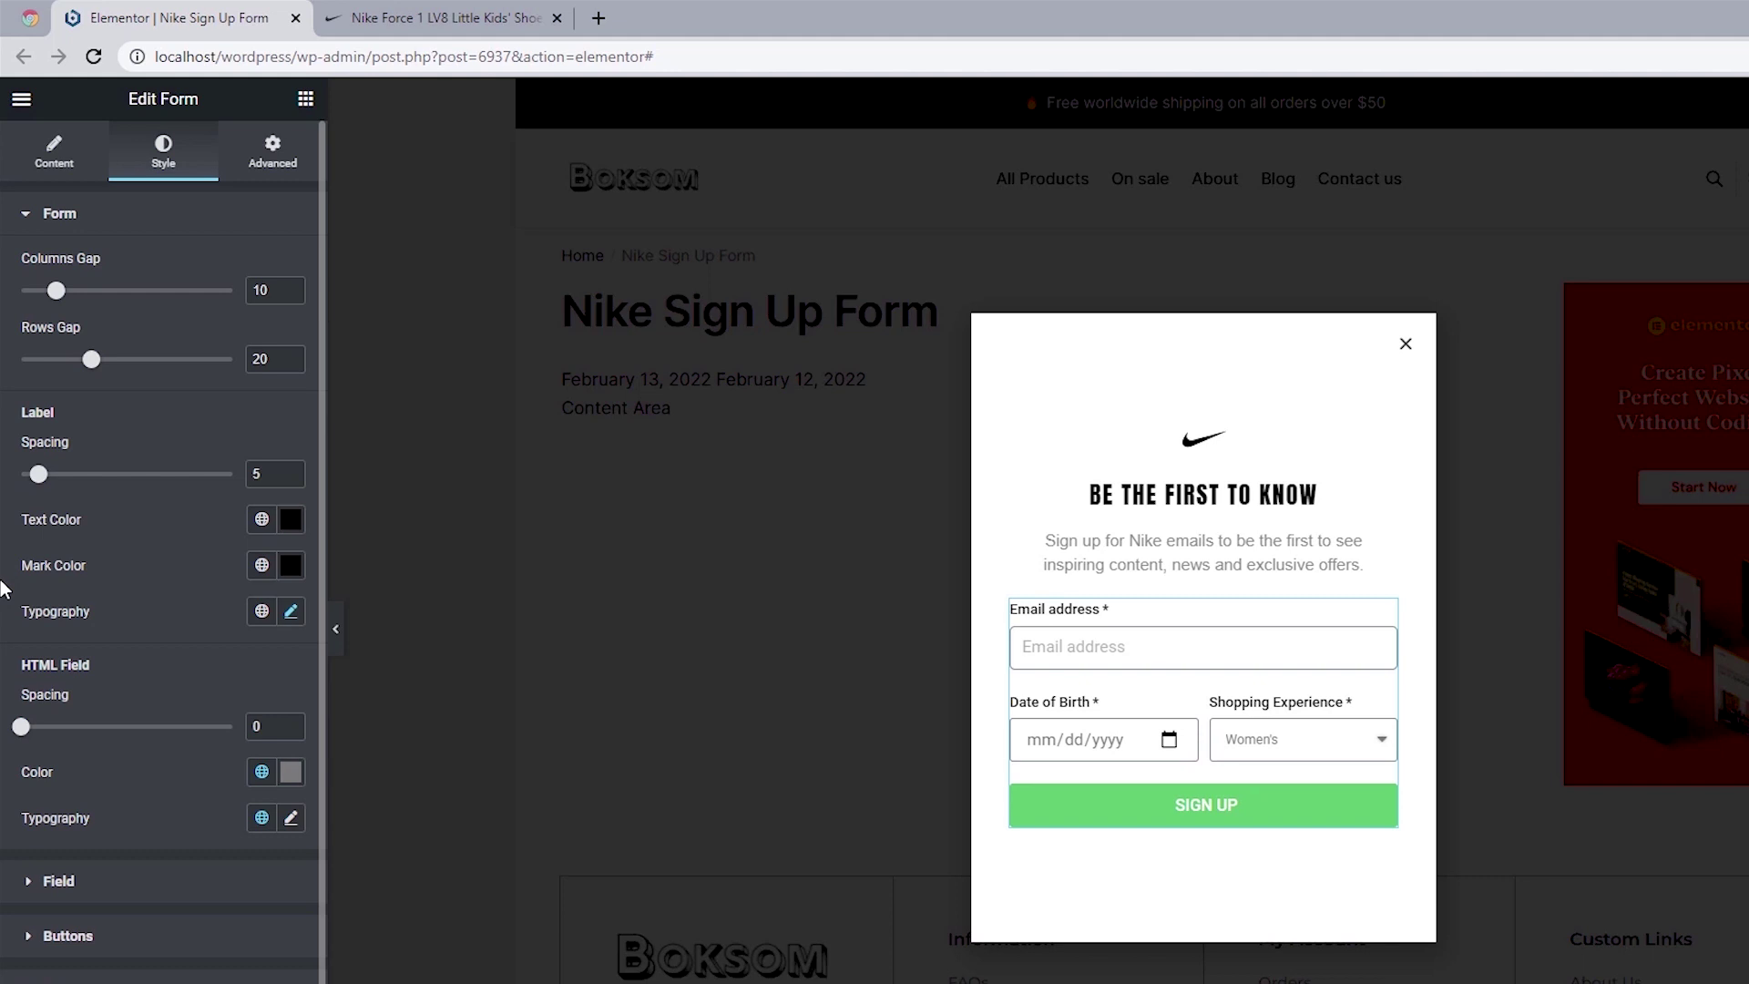
click(111, 883)
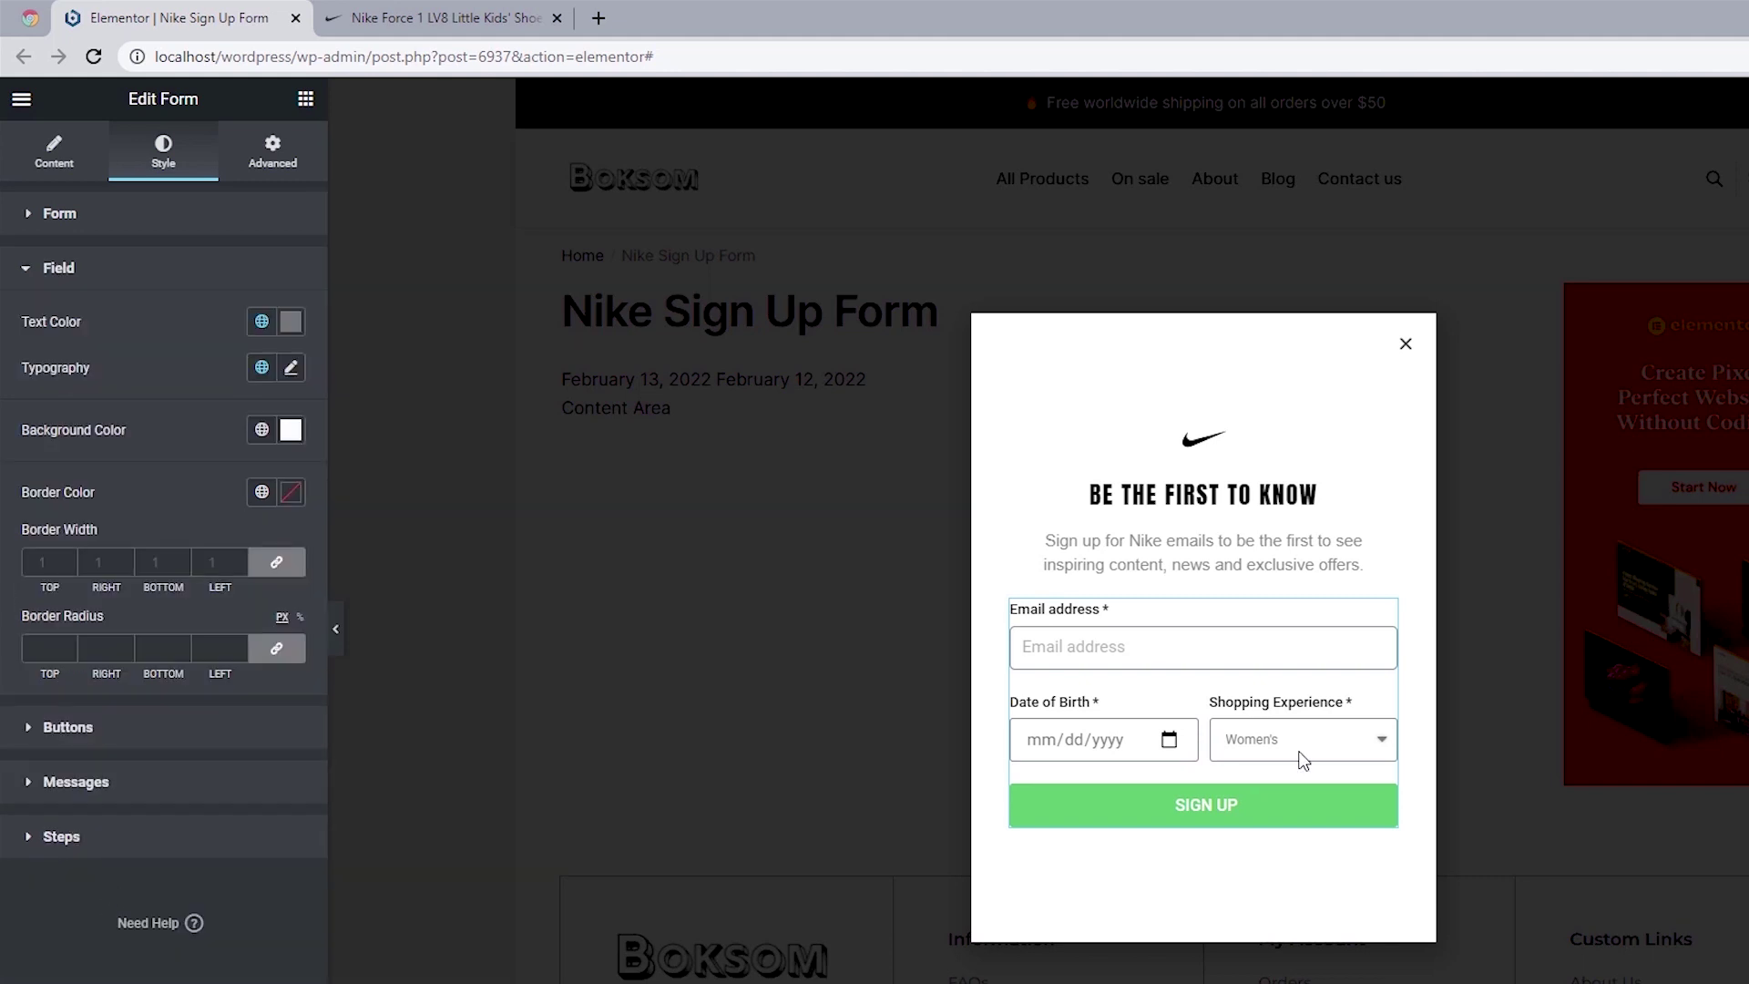
Step: Make the field text near-black #0E0C0C at size 14
click(290, 321)
click(69, 576)
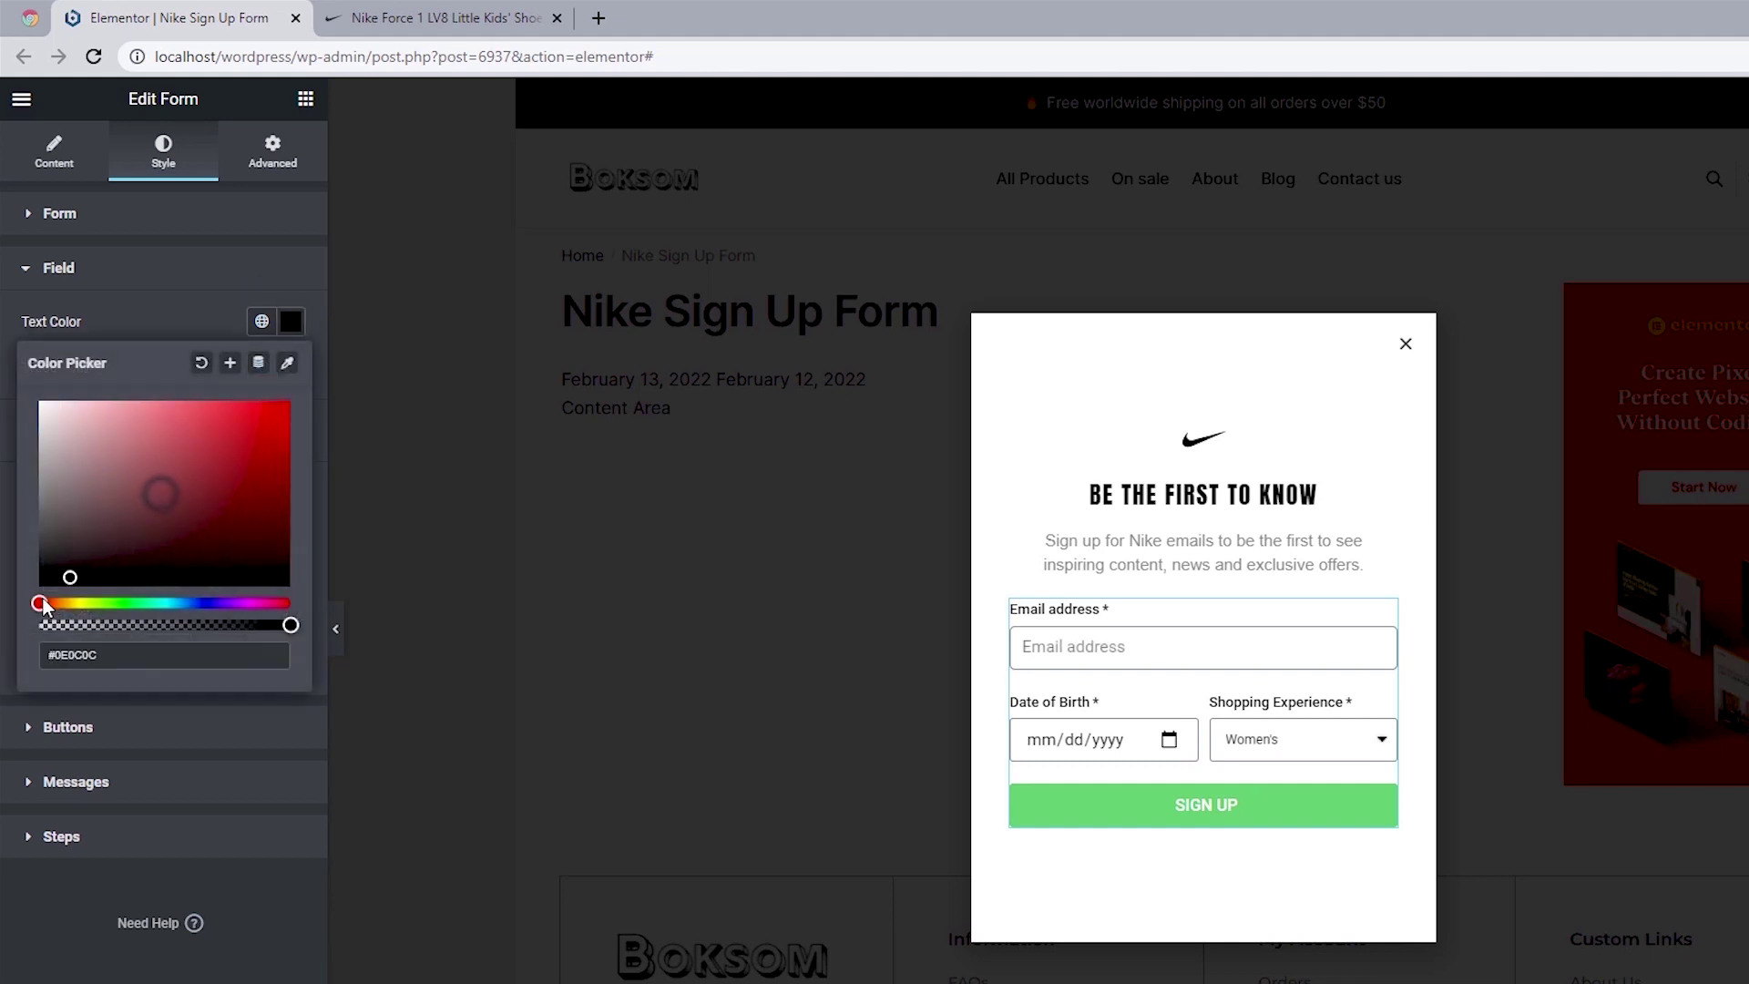
click(5, 428)
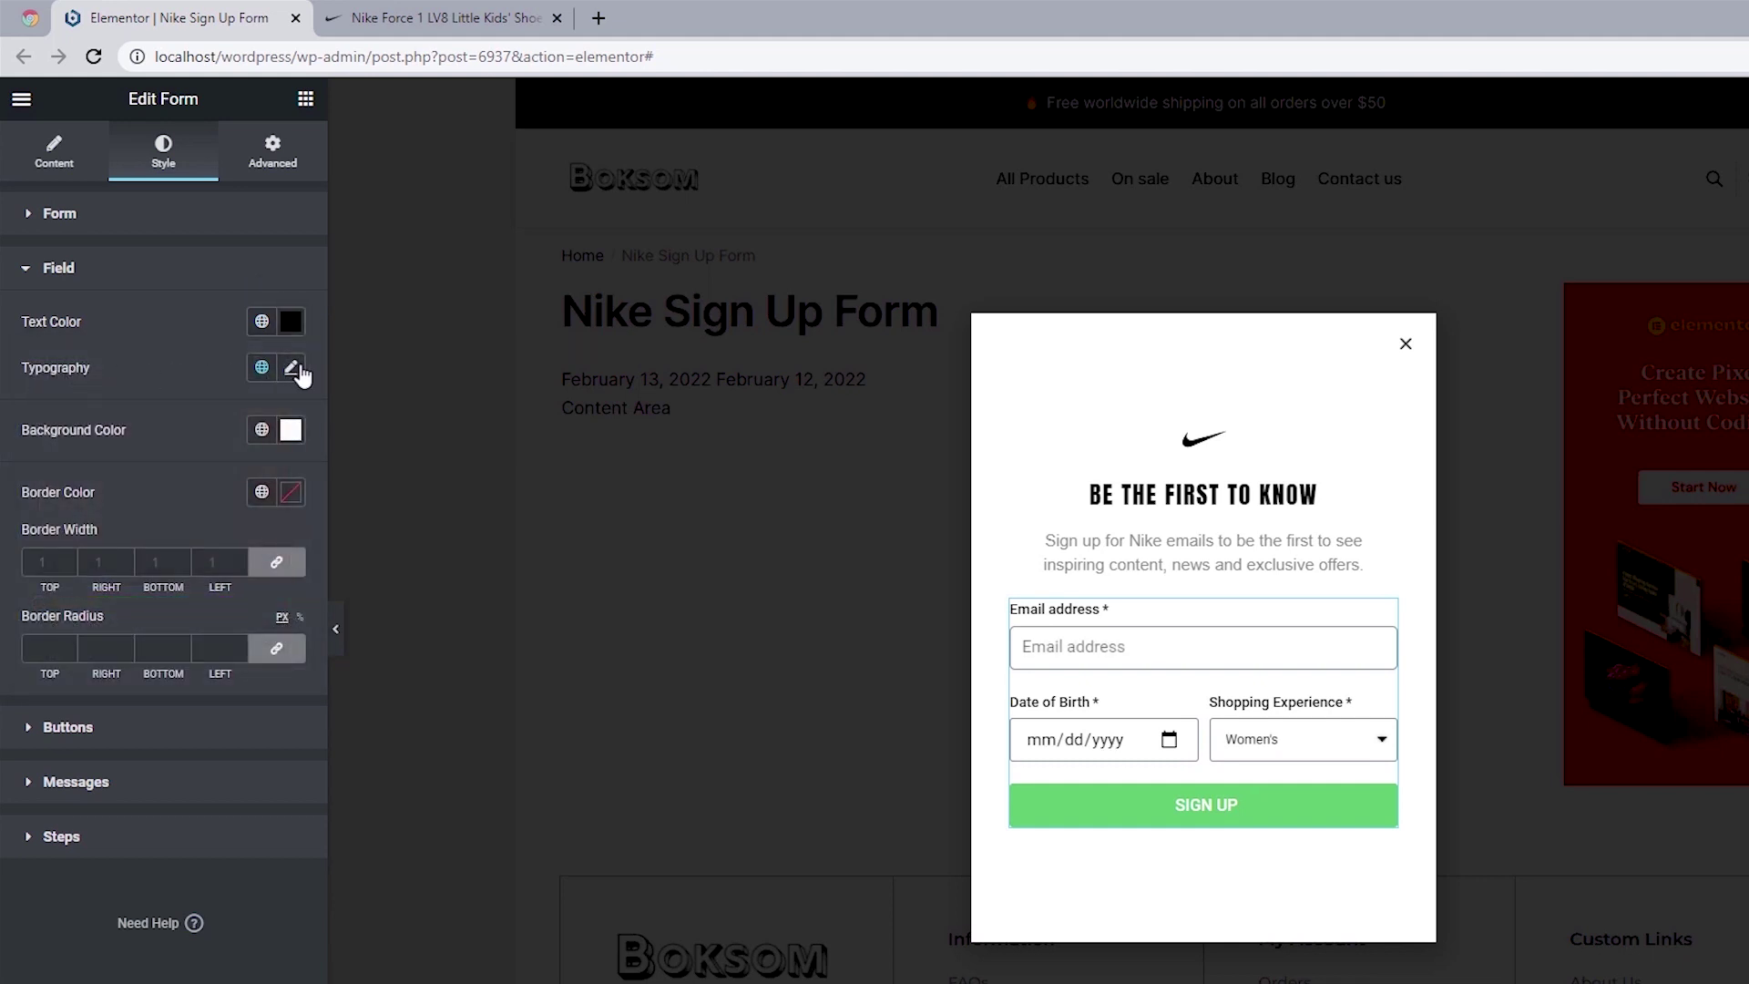
click(291, 368)
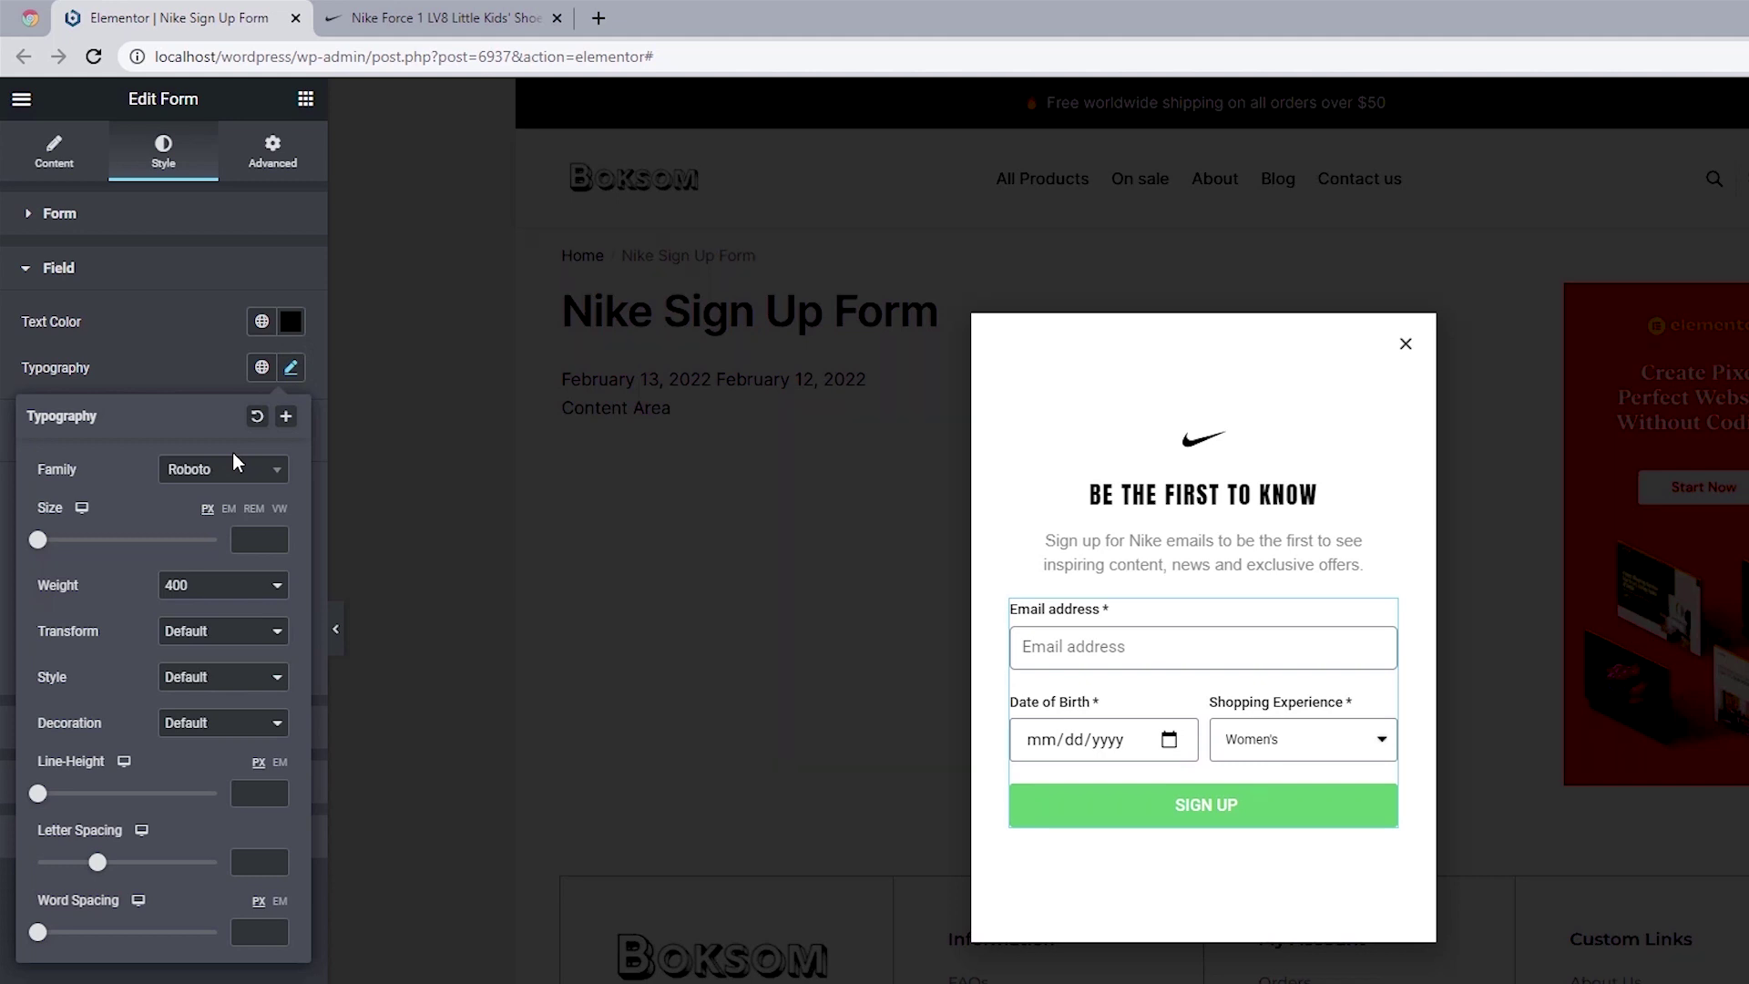
click(252, 538)
text(14)
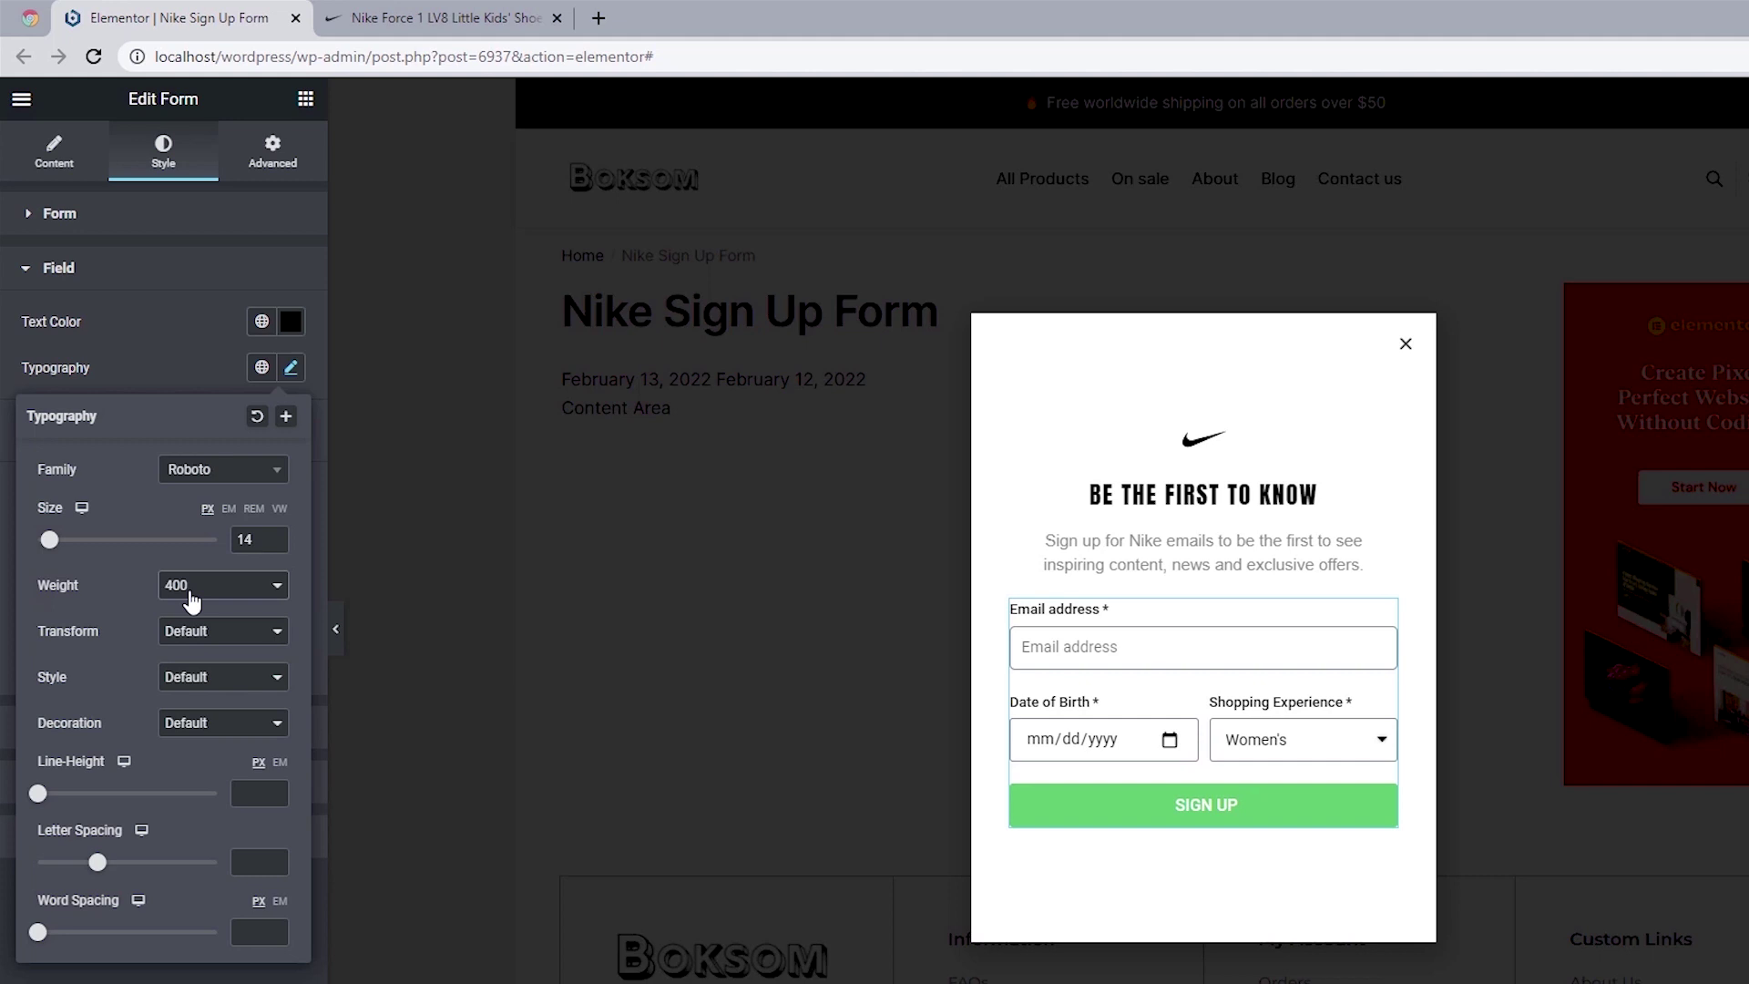
click(4, 423)
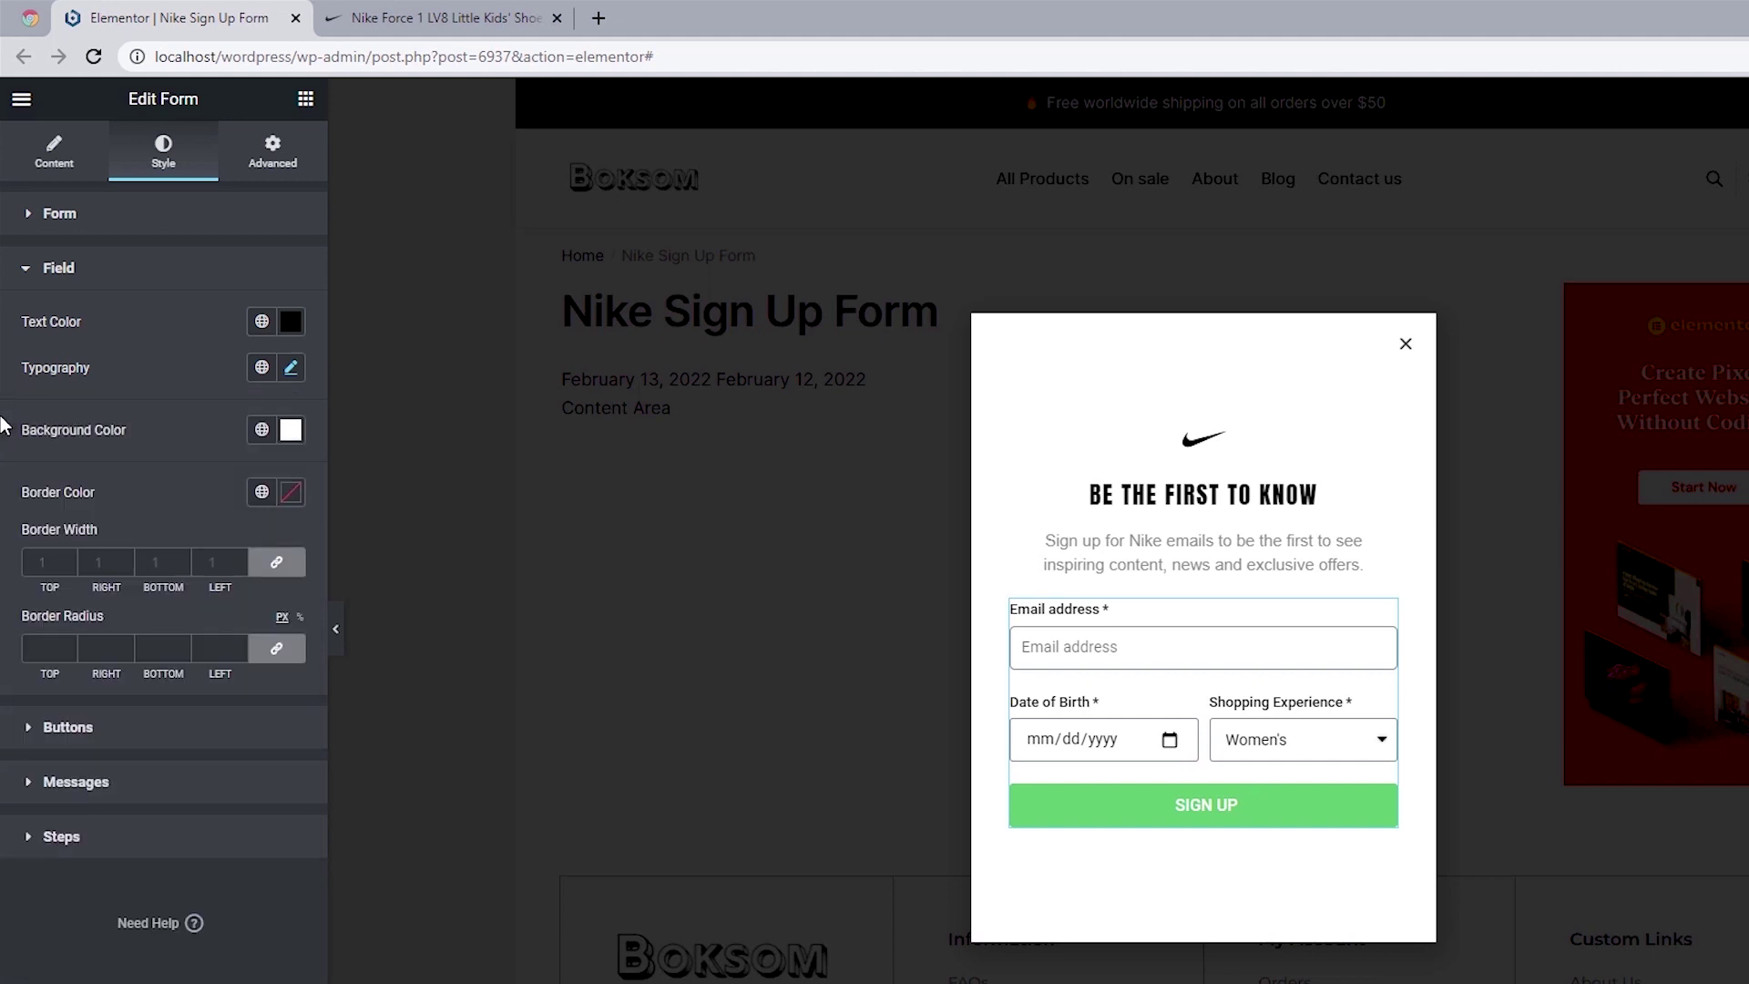
Step: Keep the white field background and add a 1 px #CBCBCB border with 2 px radius
click(292, 431)
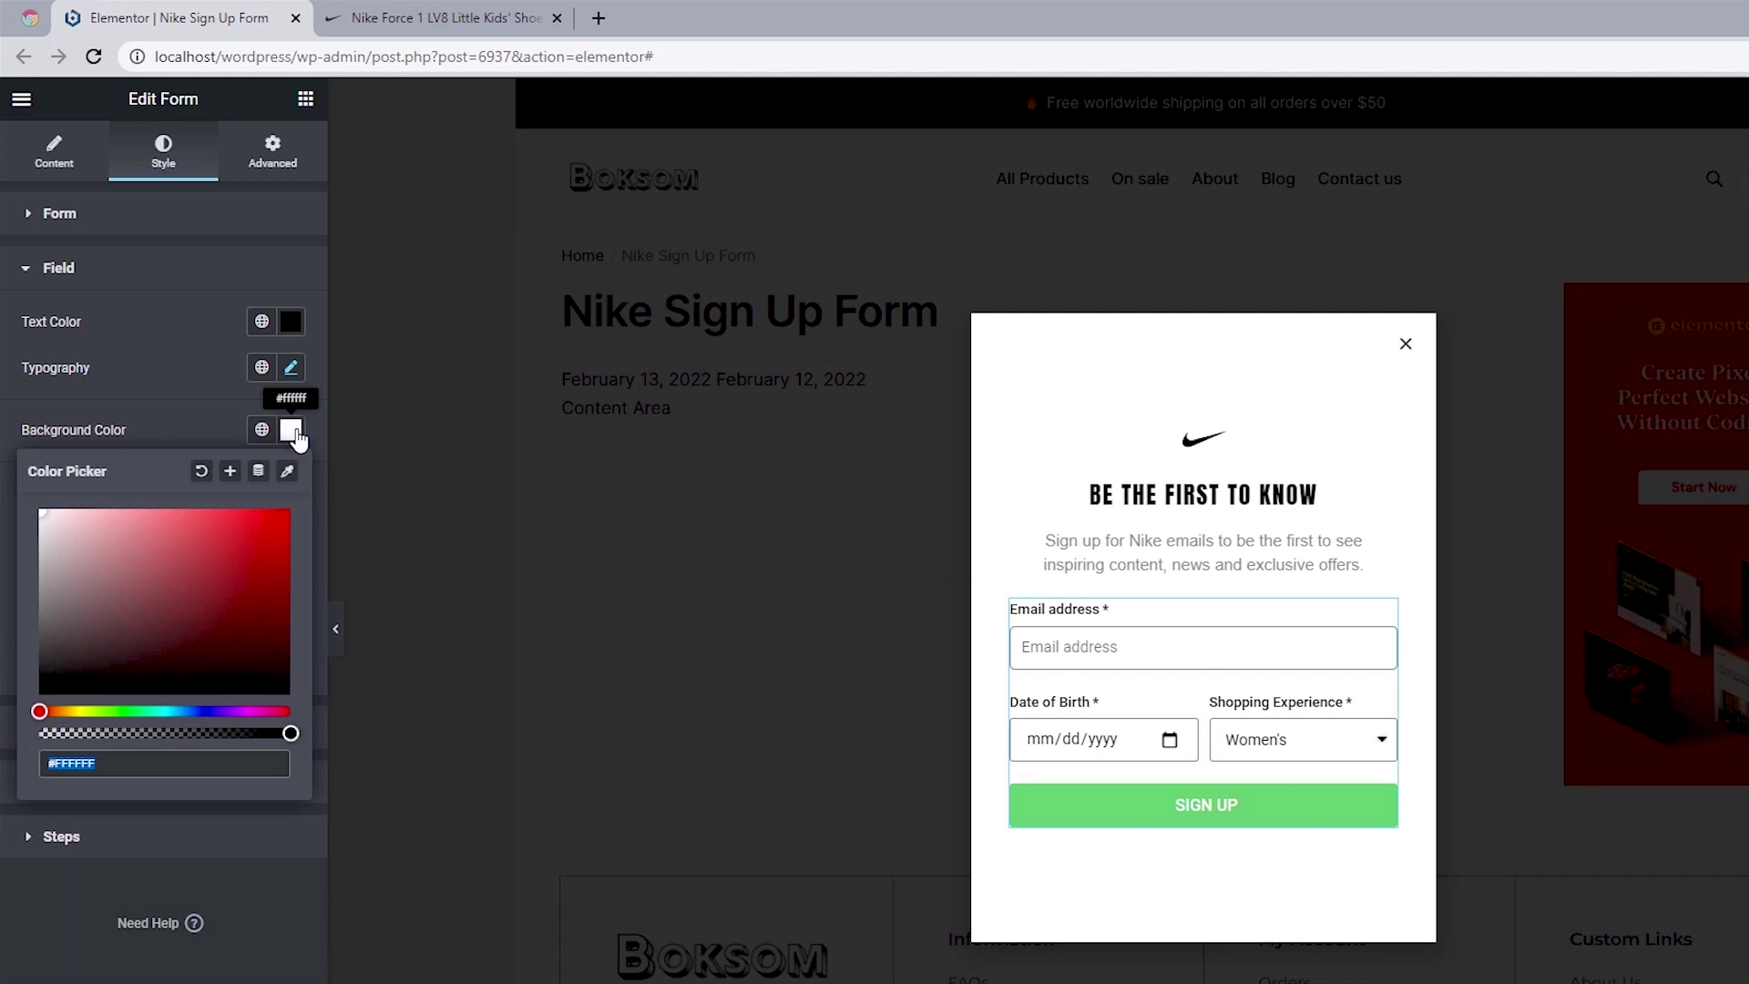
click(4, 542)
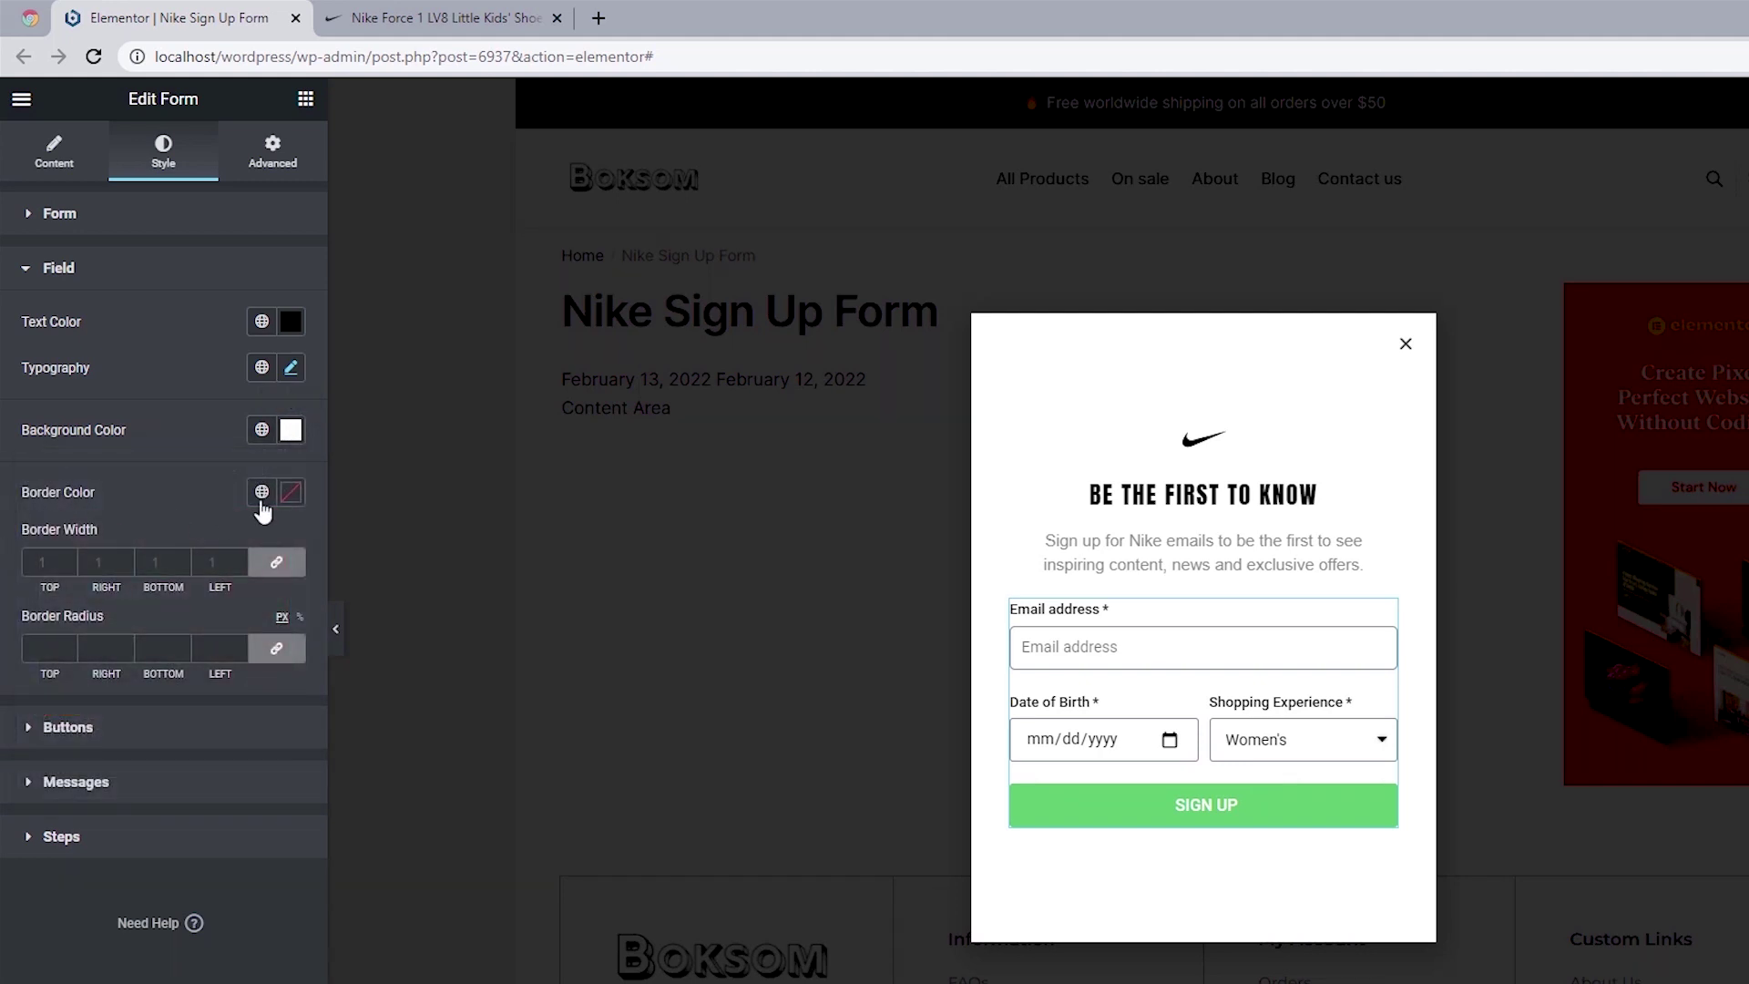
click(291, 493)
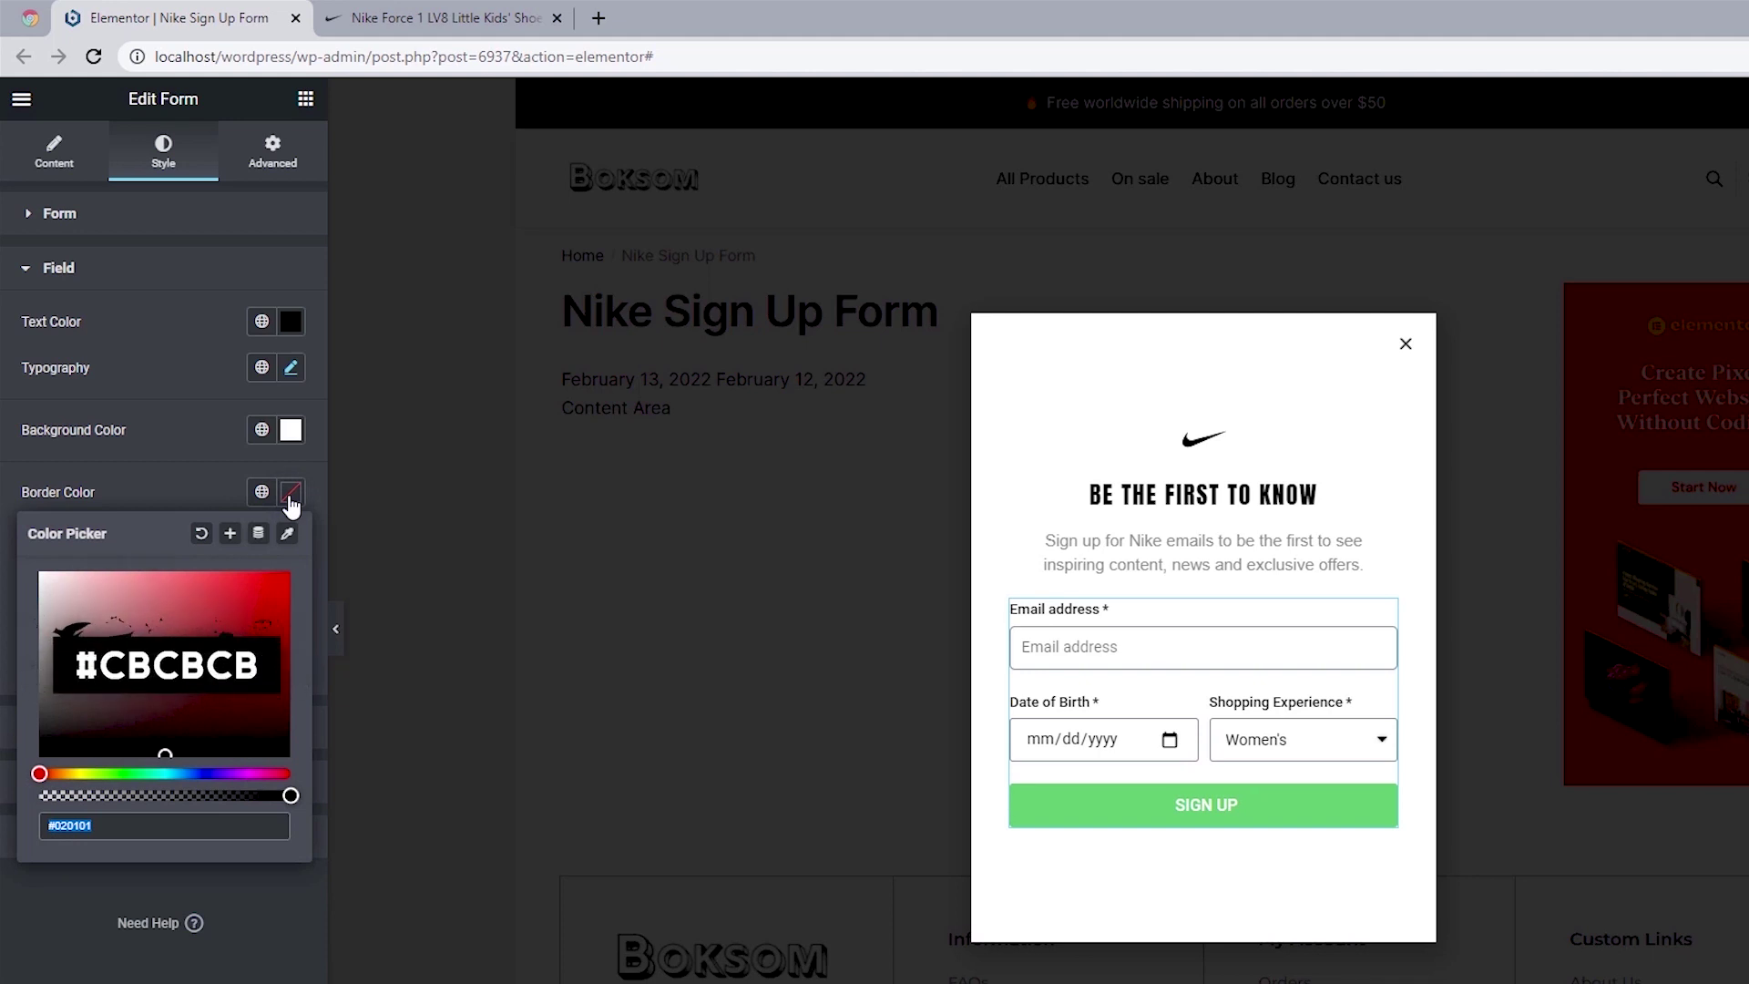
text(#)
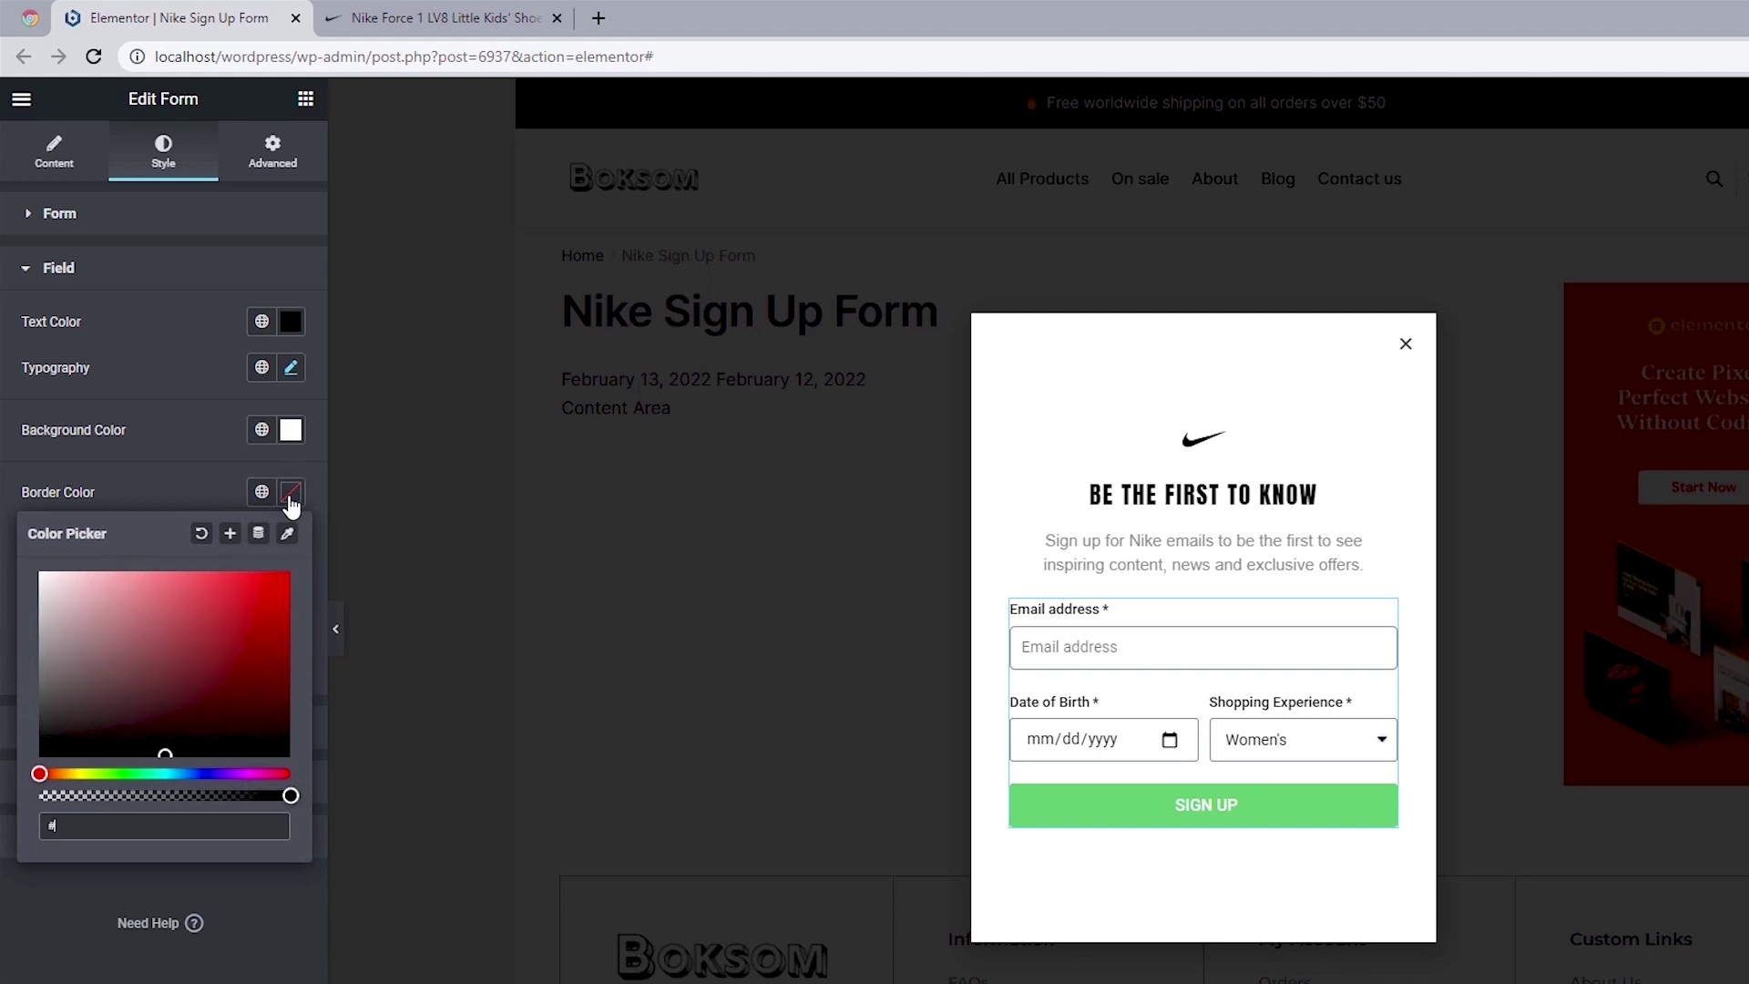
text(CBCBCB)
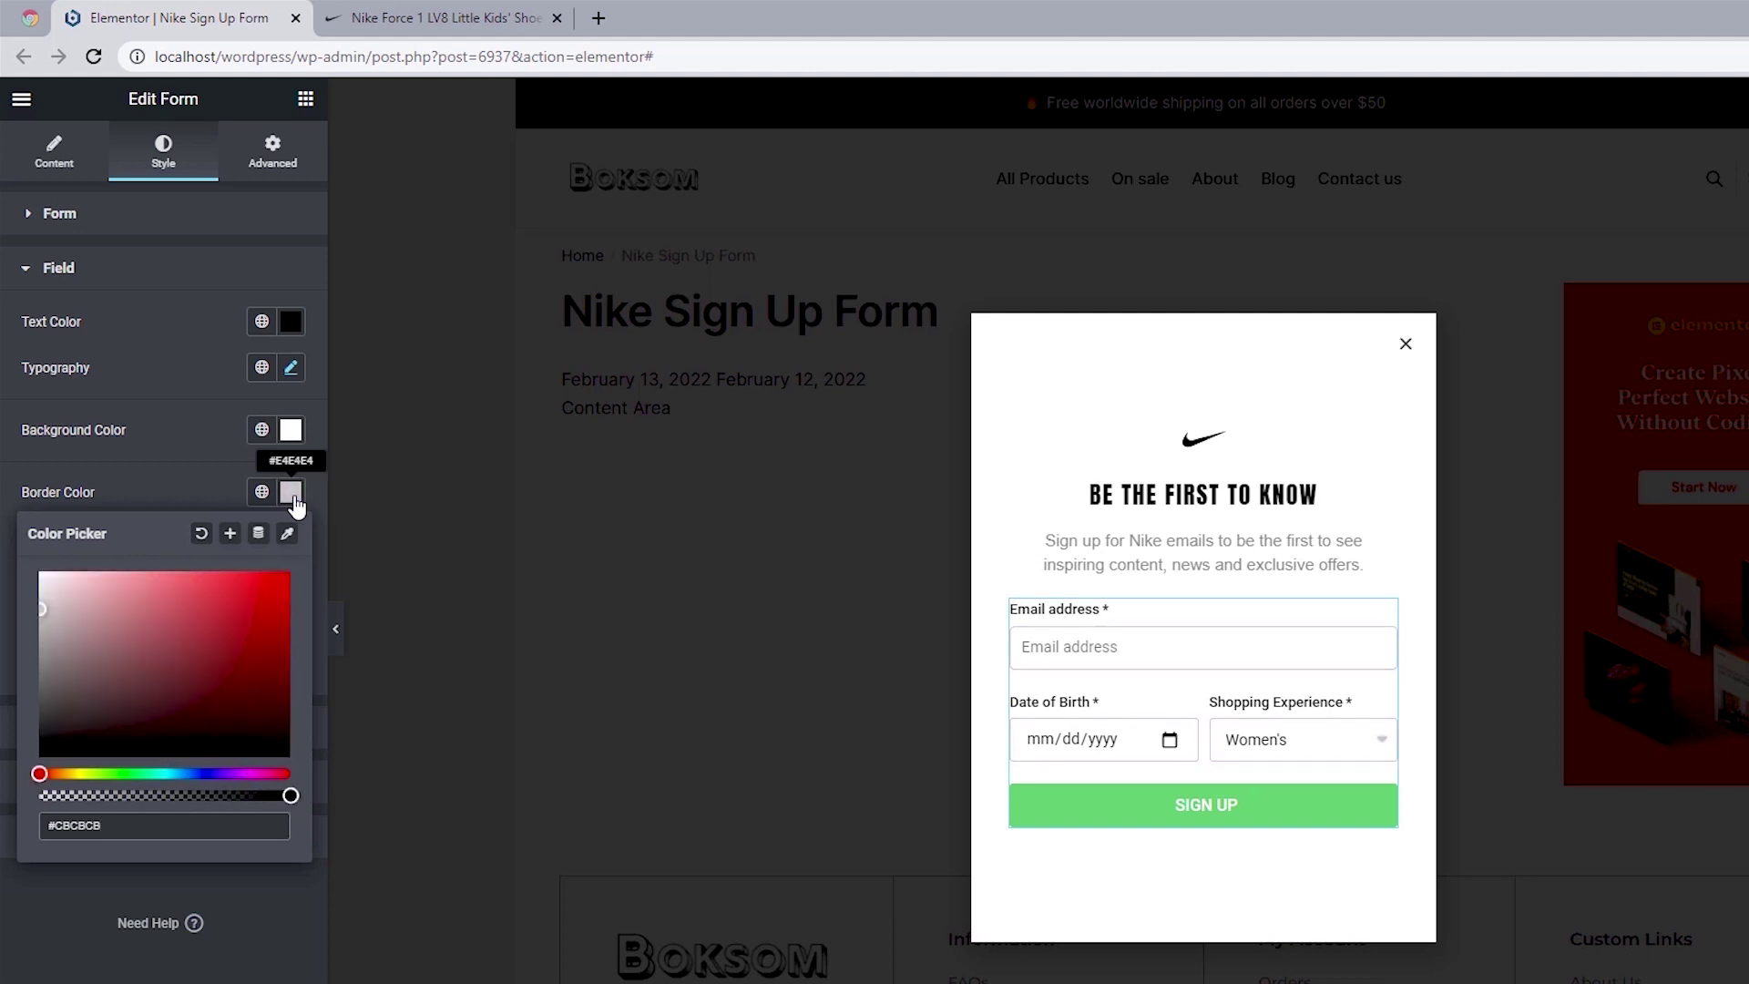
click(4, 529)
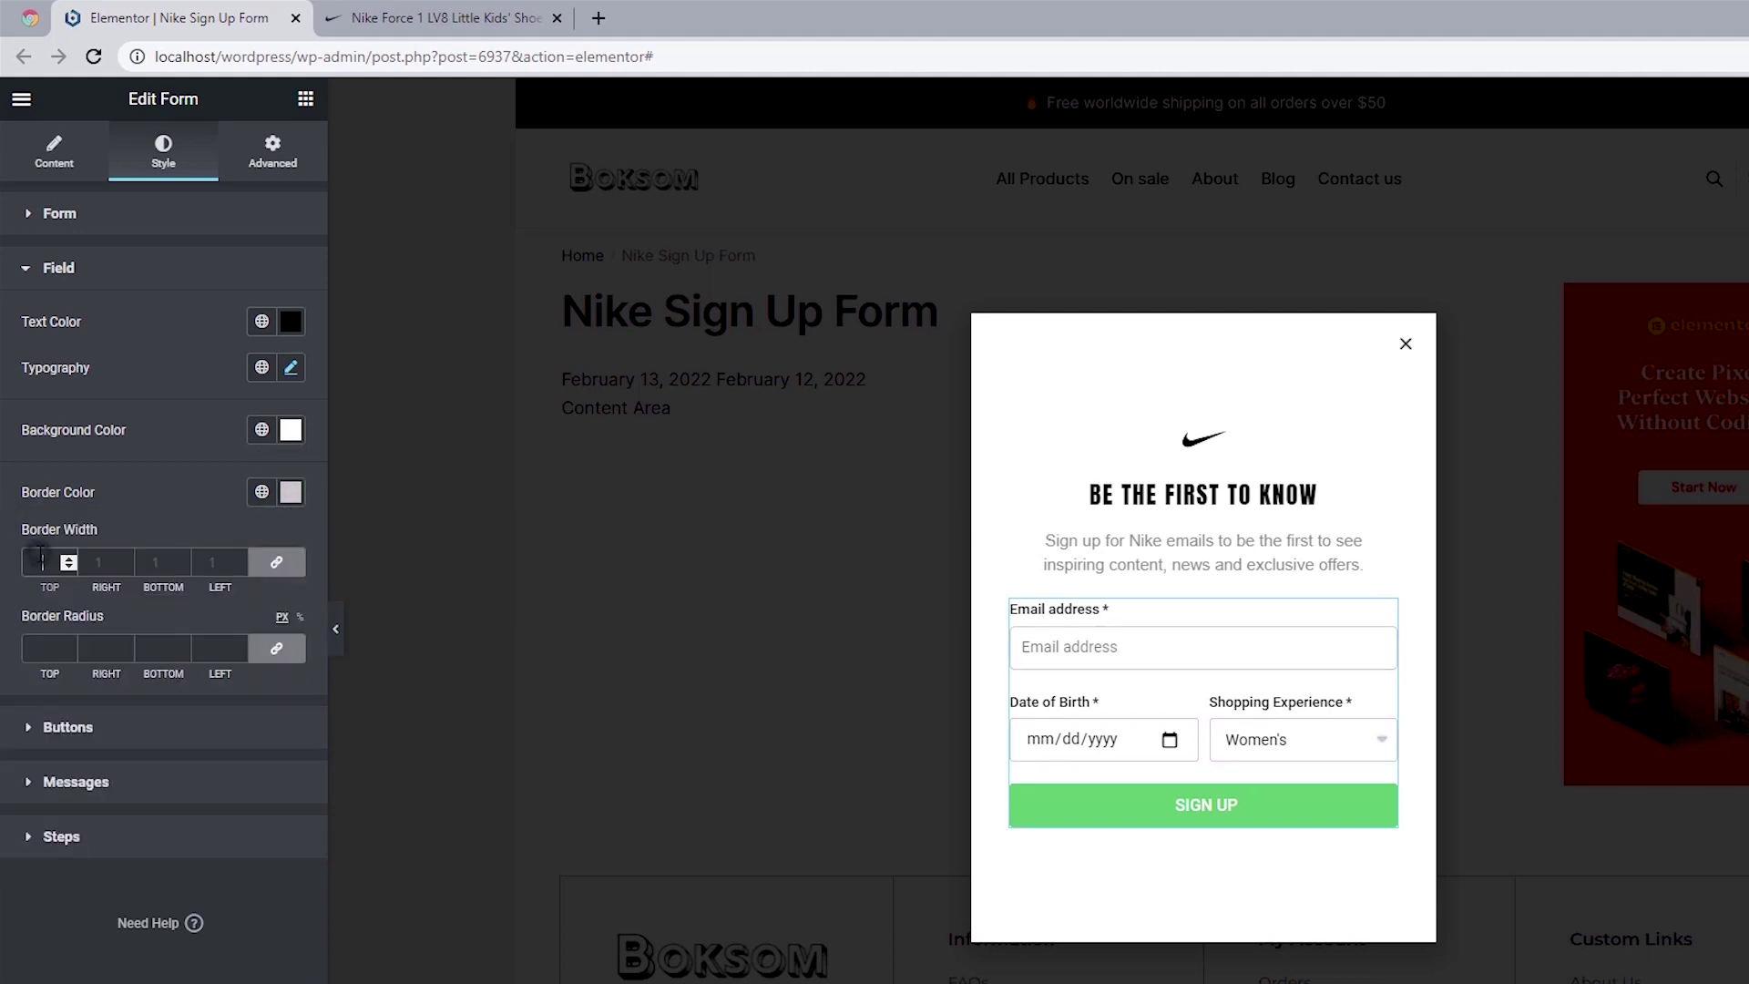
text(1)
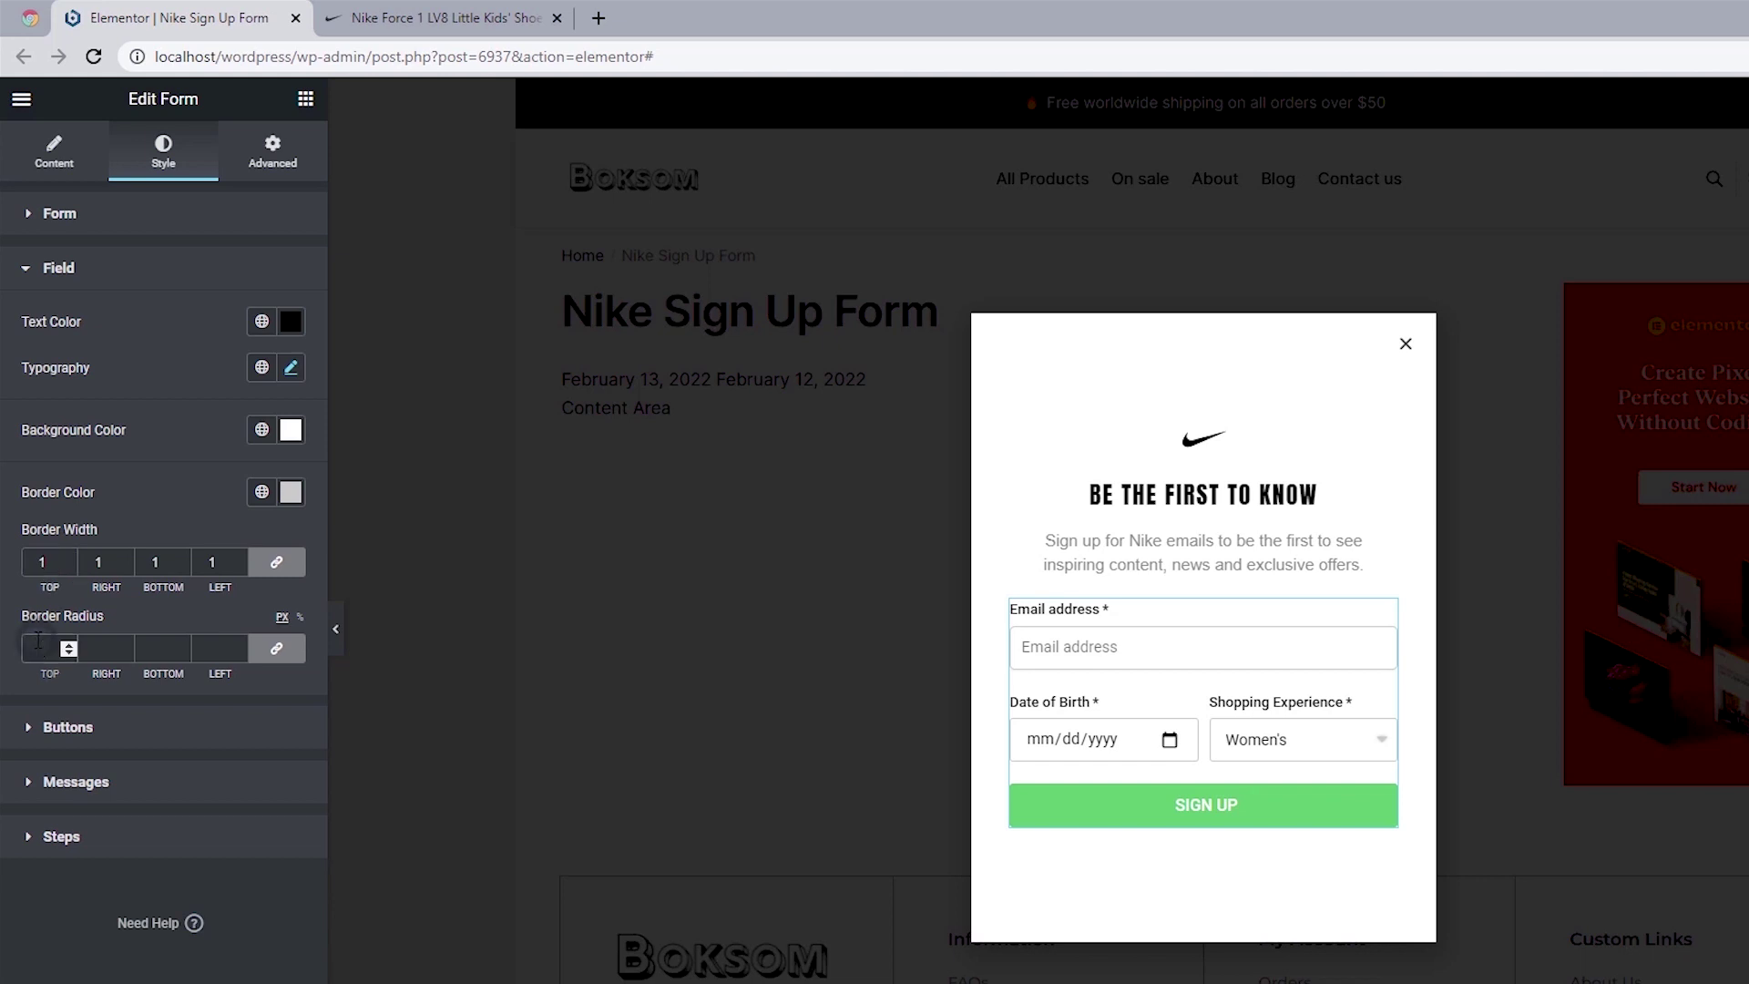
text(2)
click(97, 272)
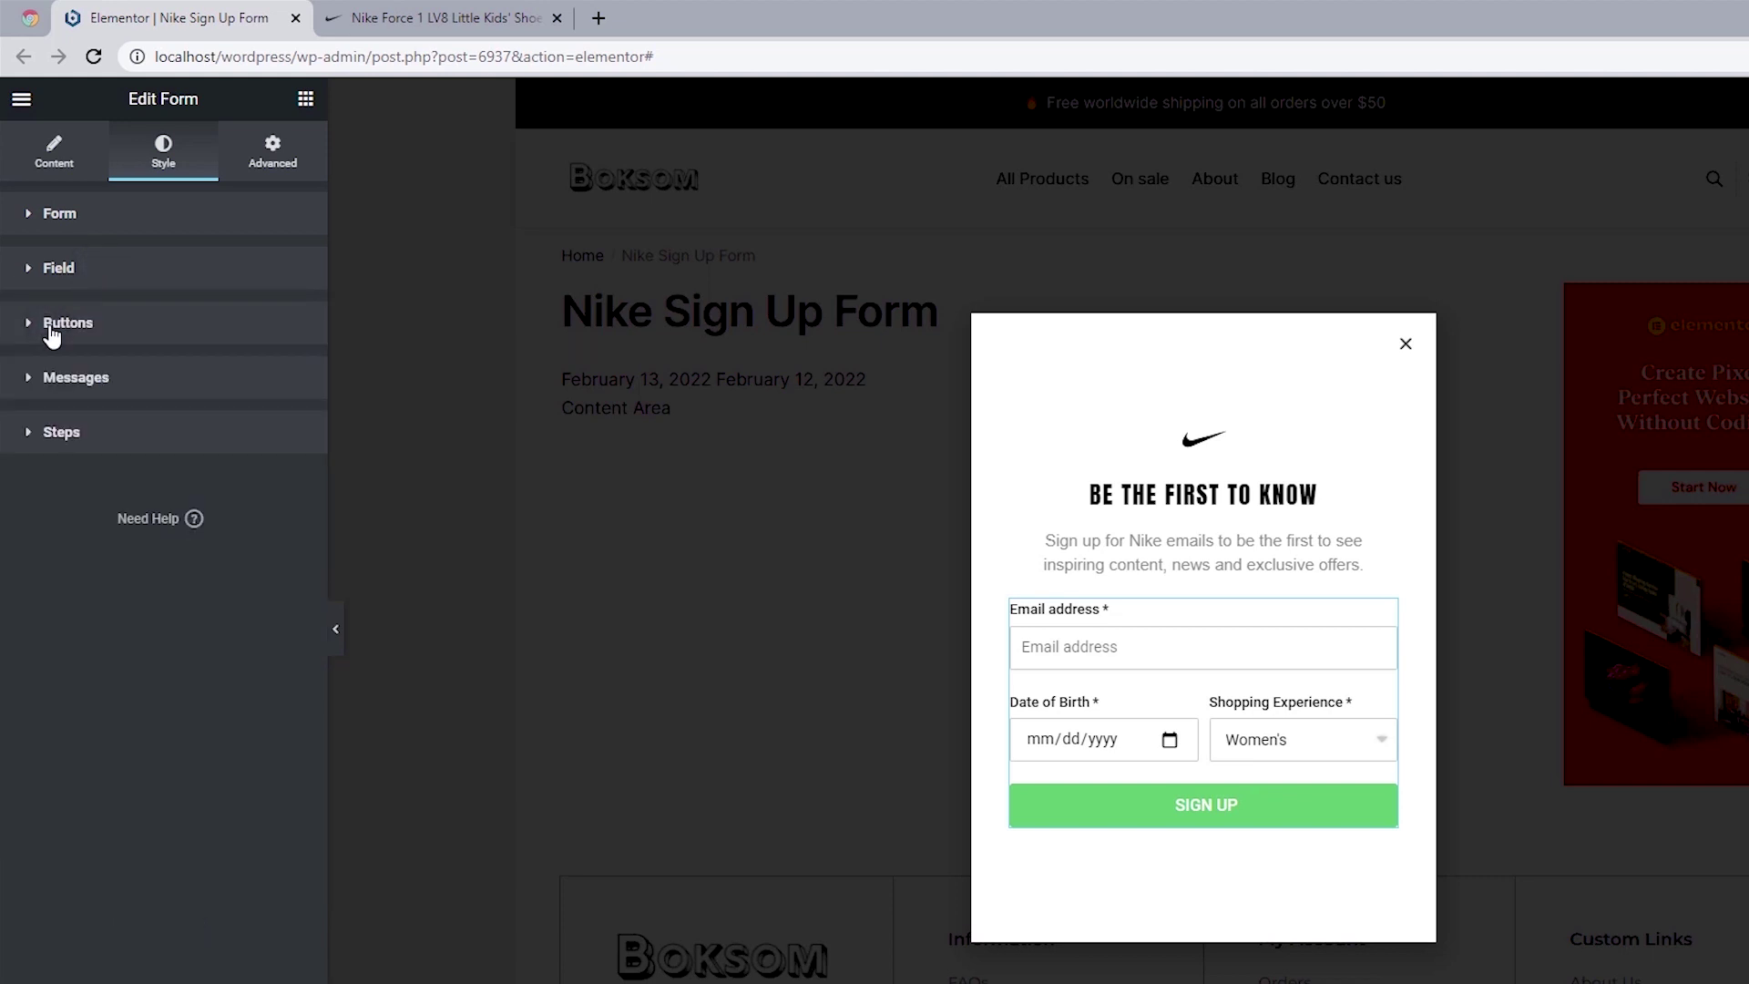
Step: Style the button text in Anton, size 16, weight 500, letter spacing 2
click(51, 337)
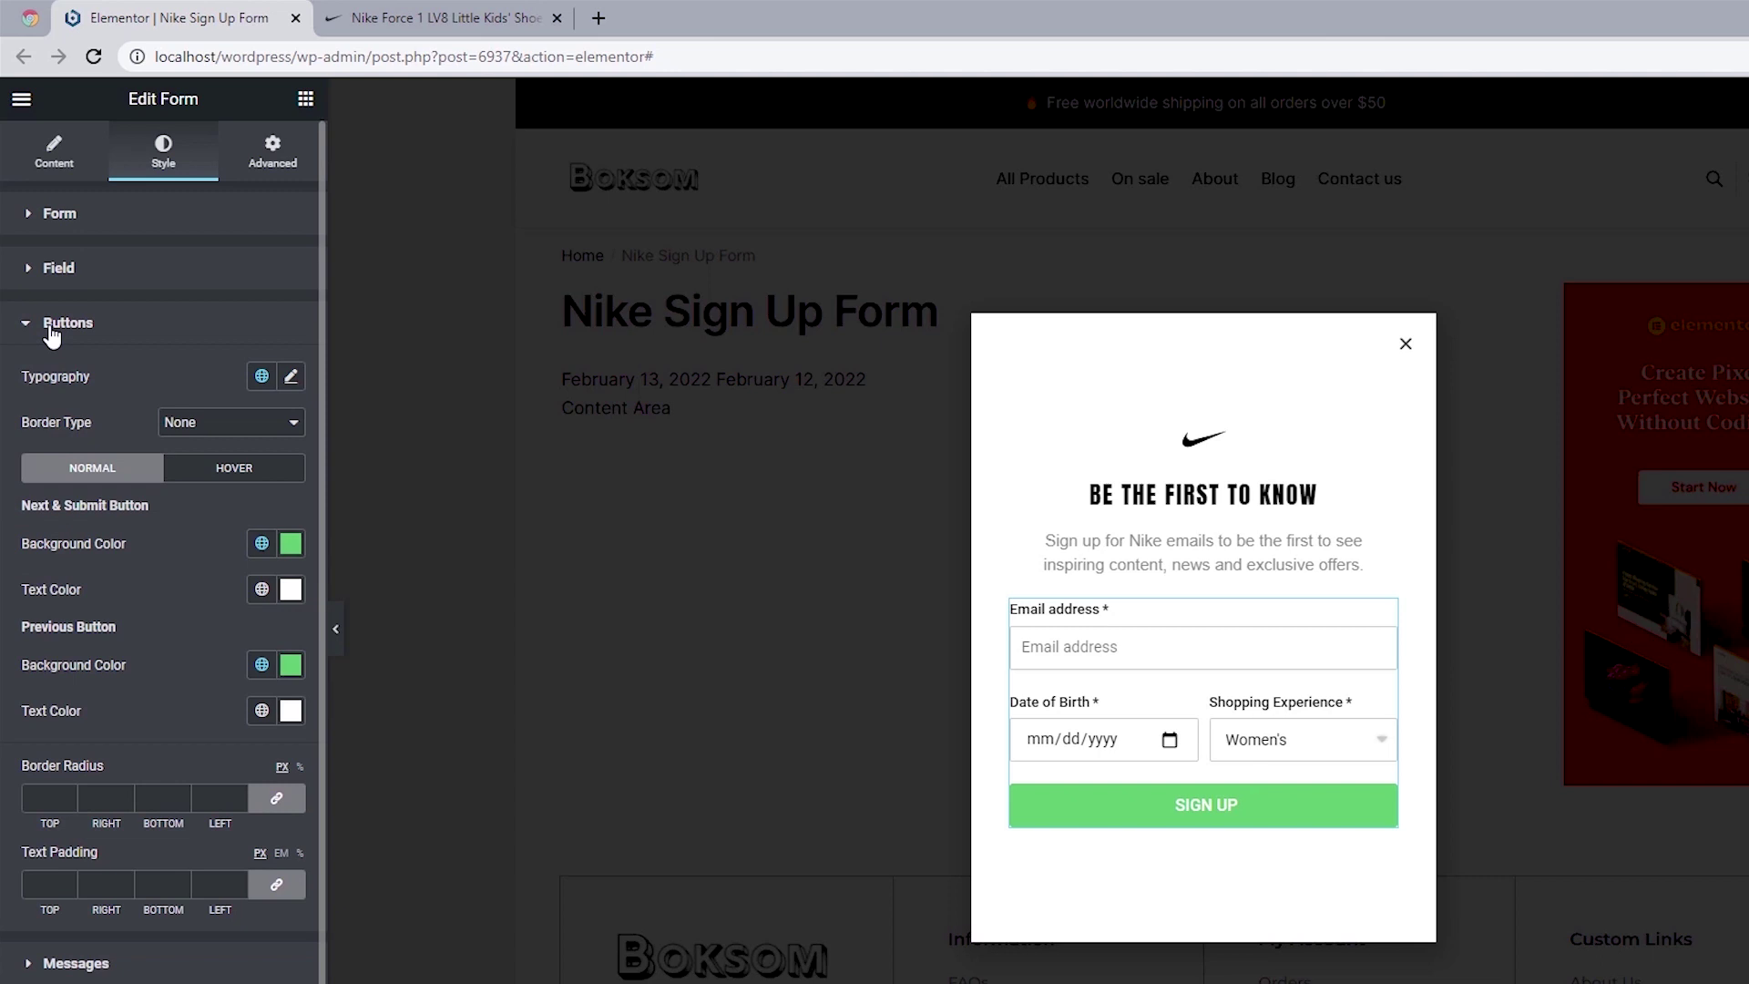
click(291, 377)
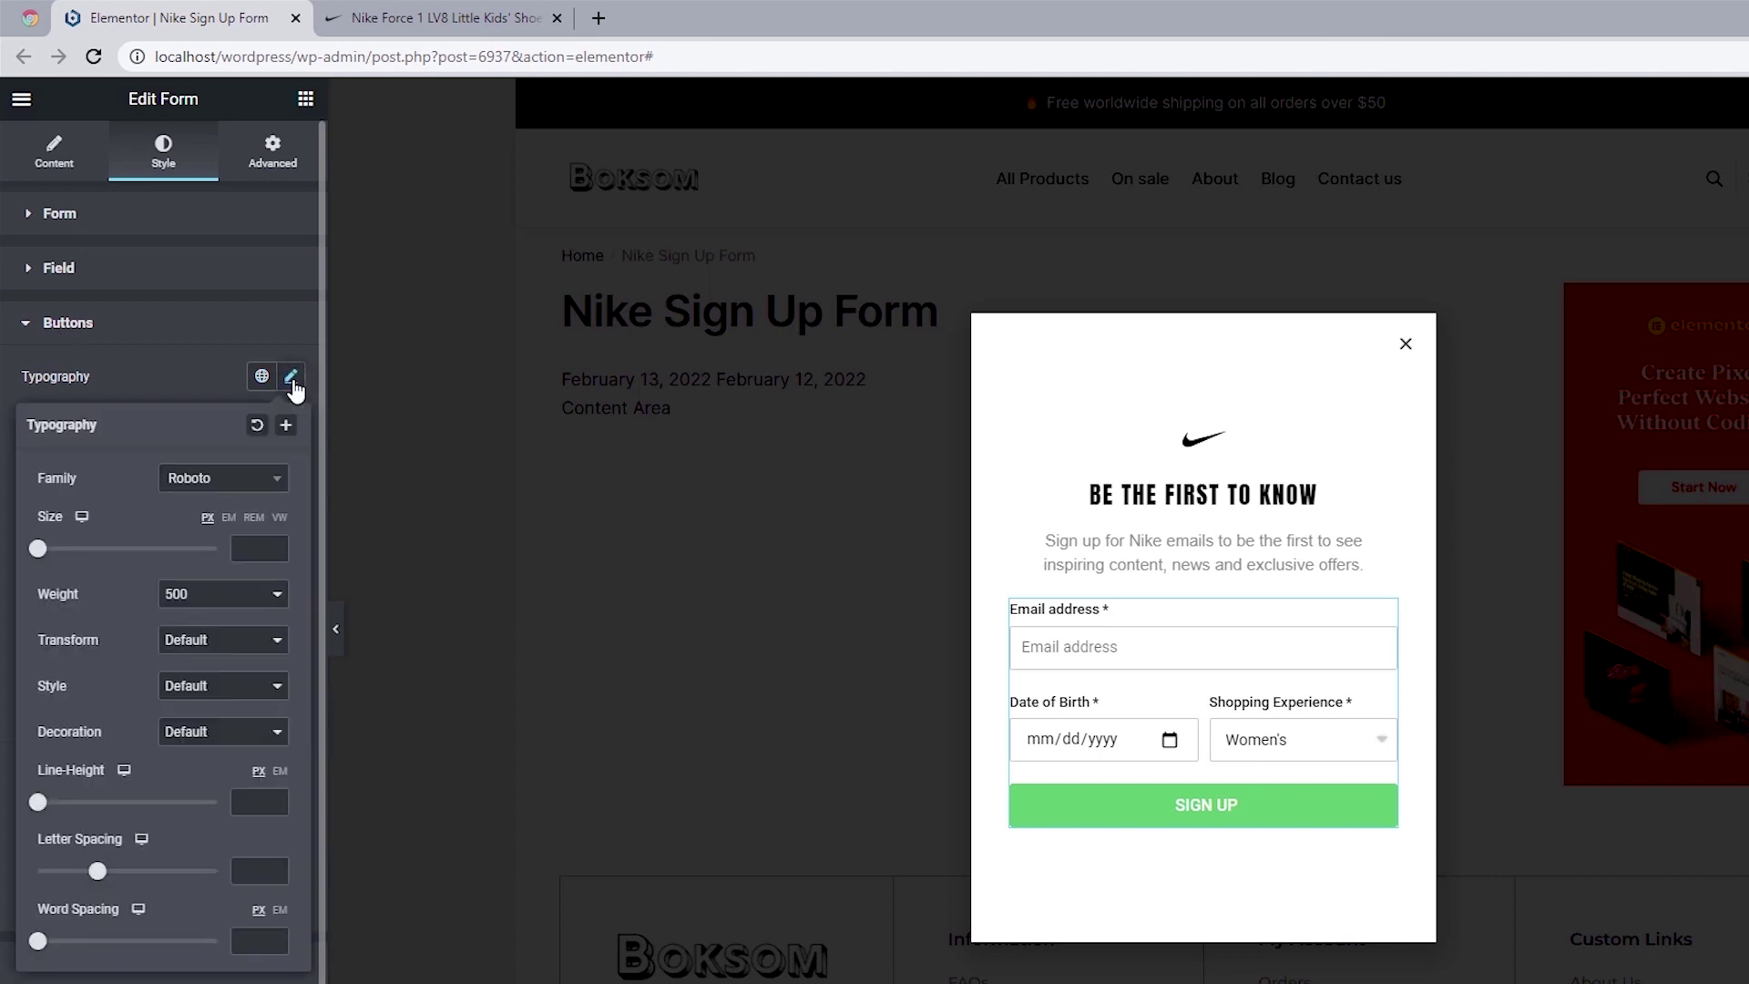
click(193, 481)
text(Anton)
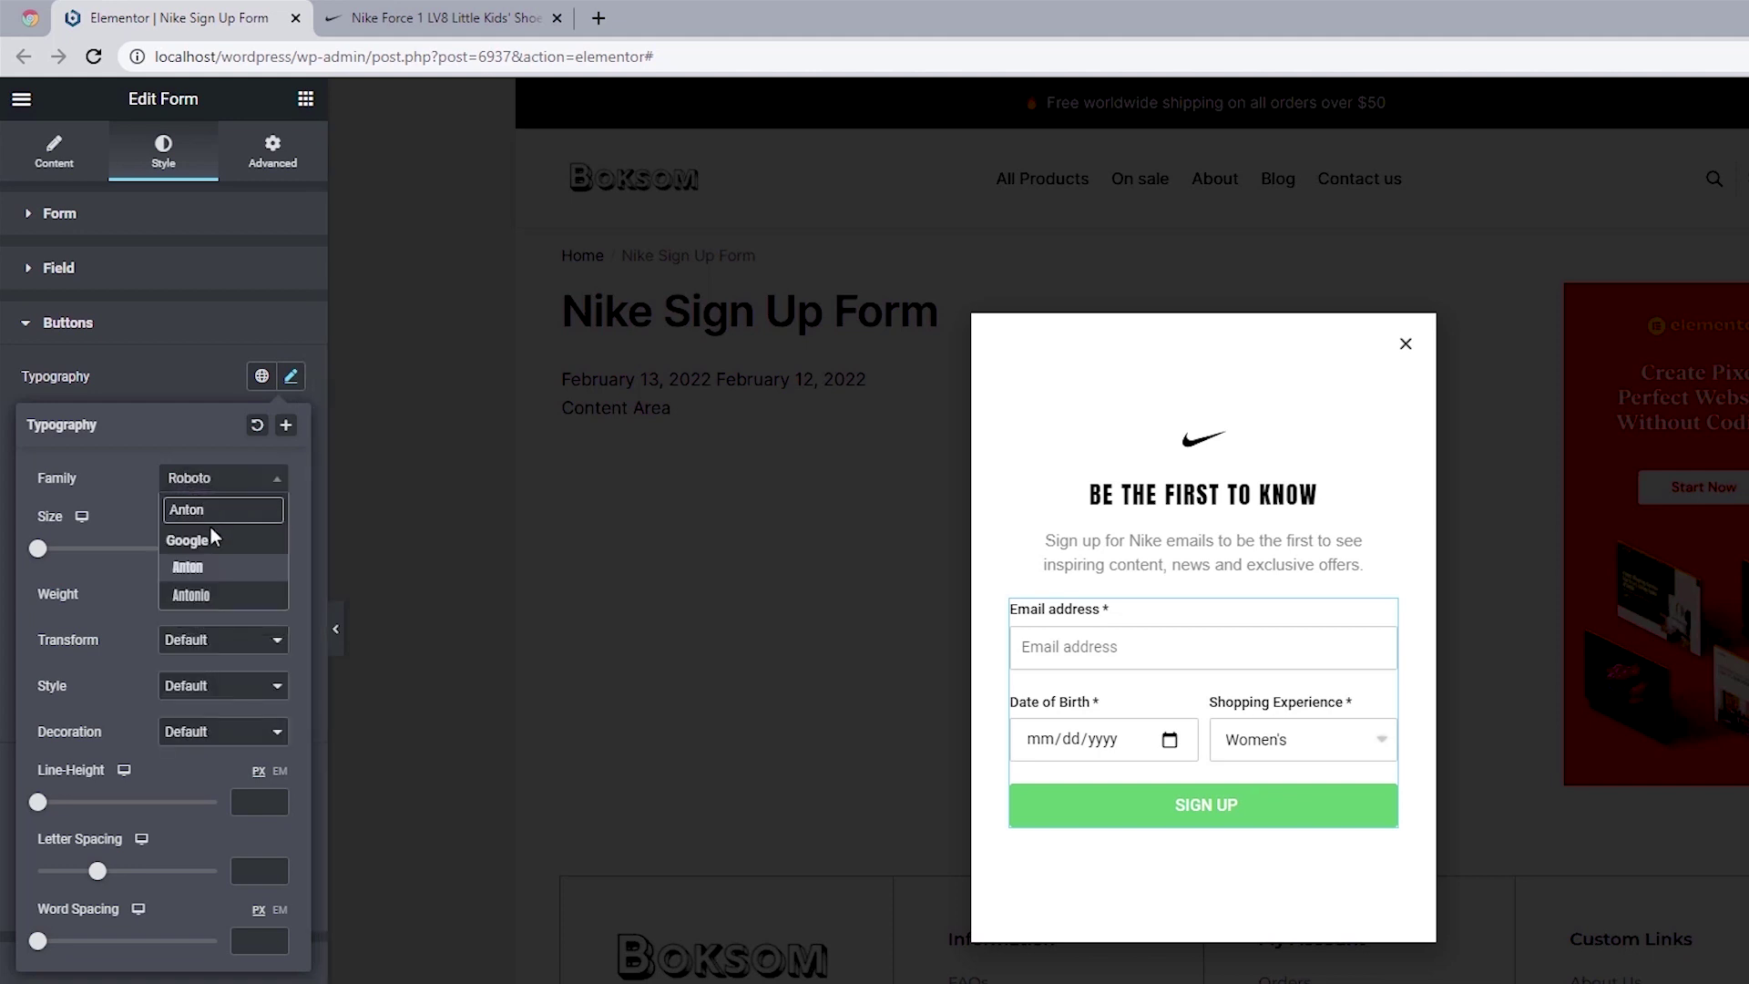
click(189, 566)
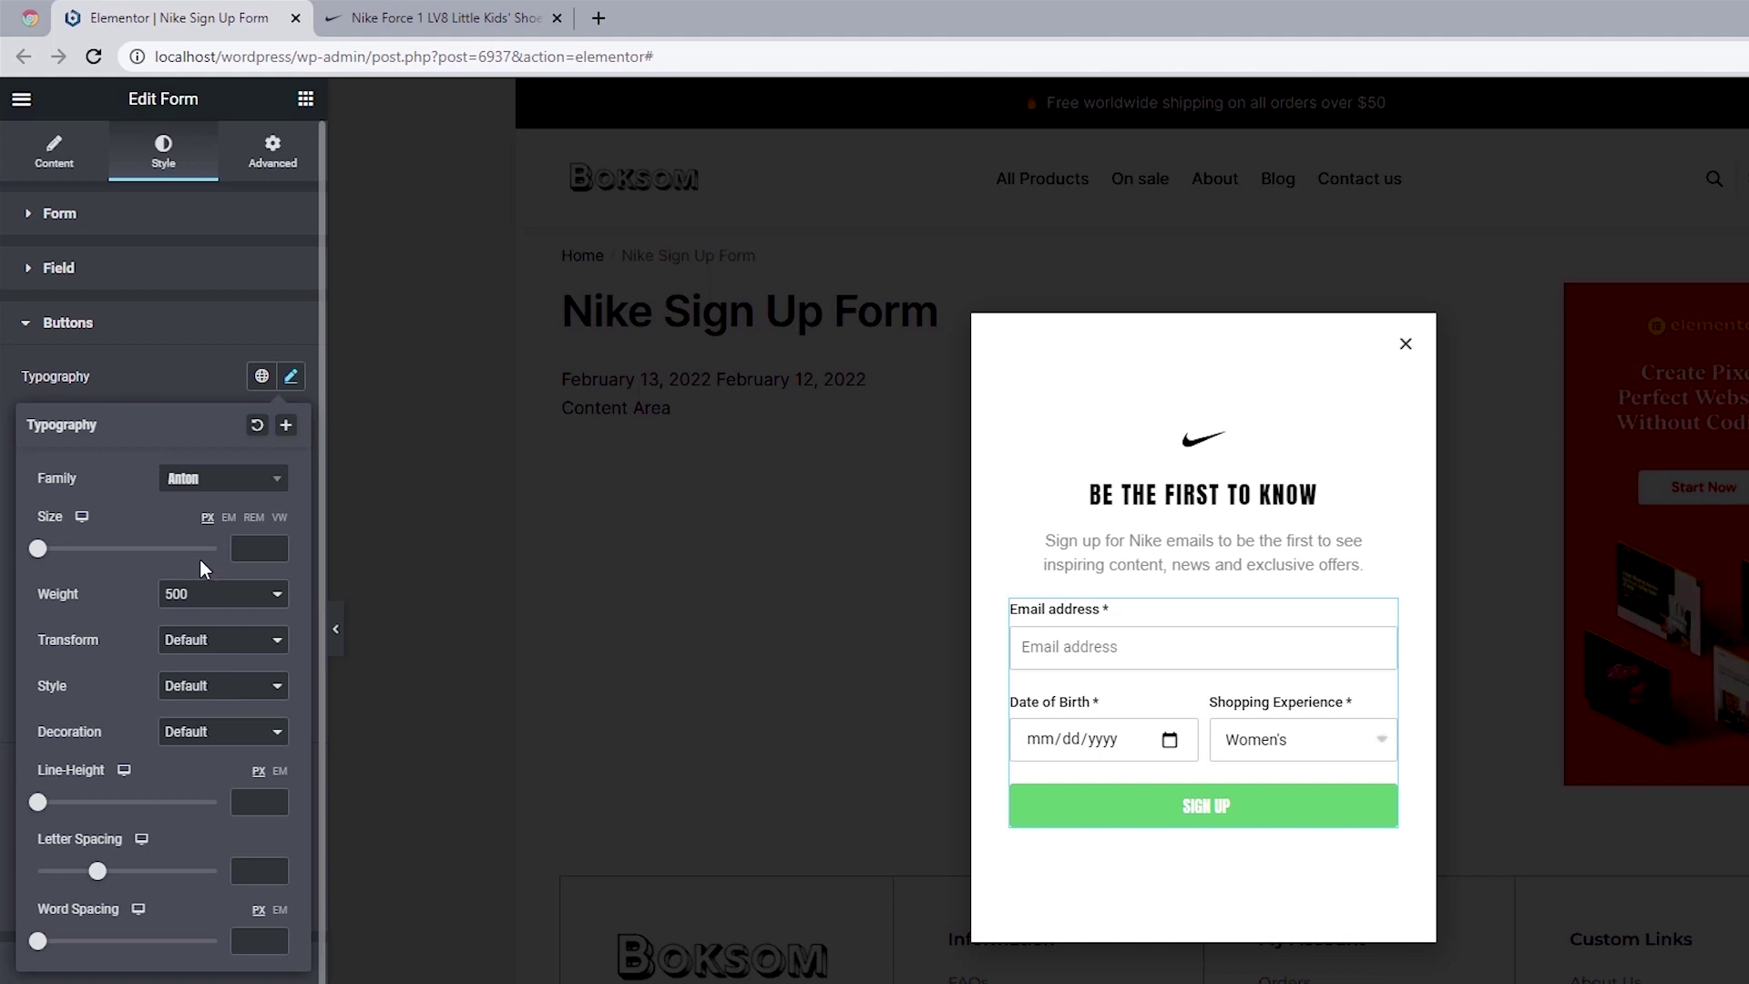
click(244, 547)
text(16)
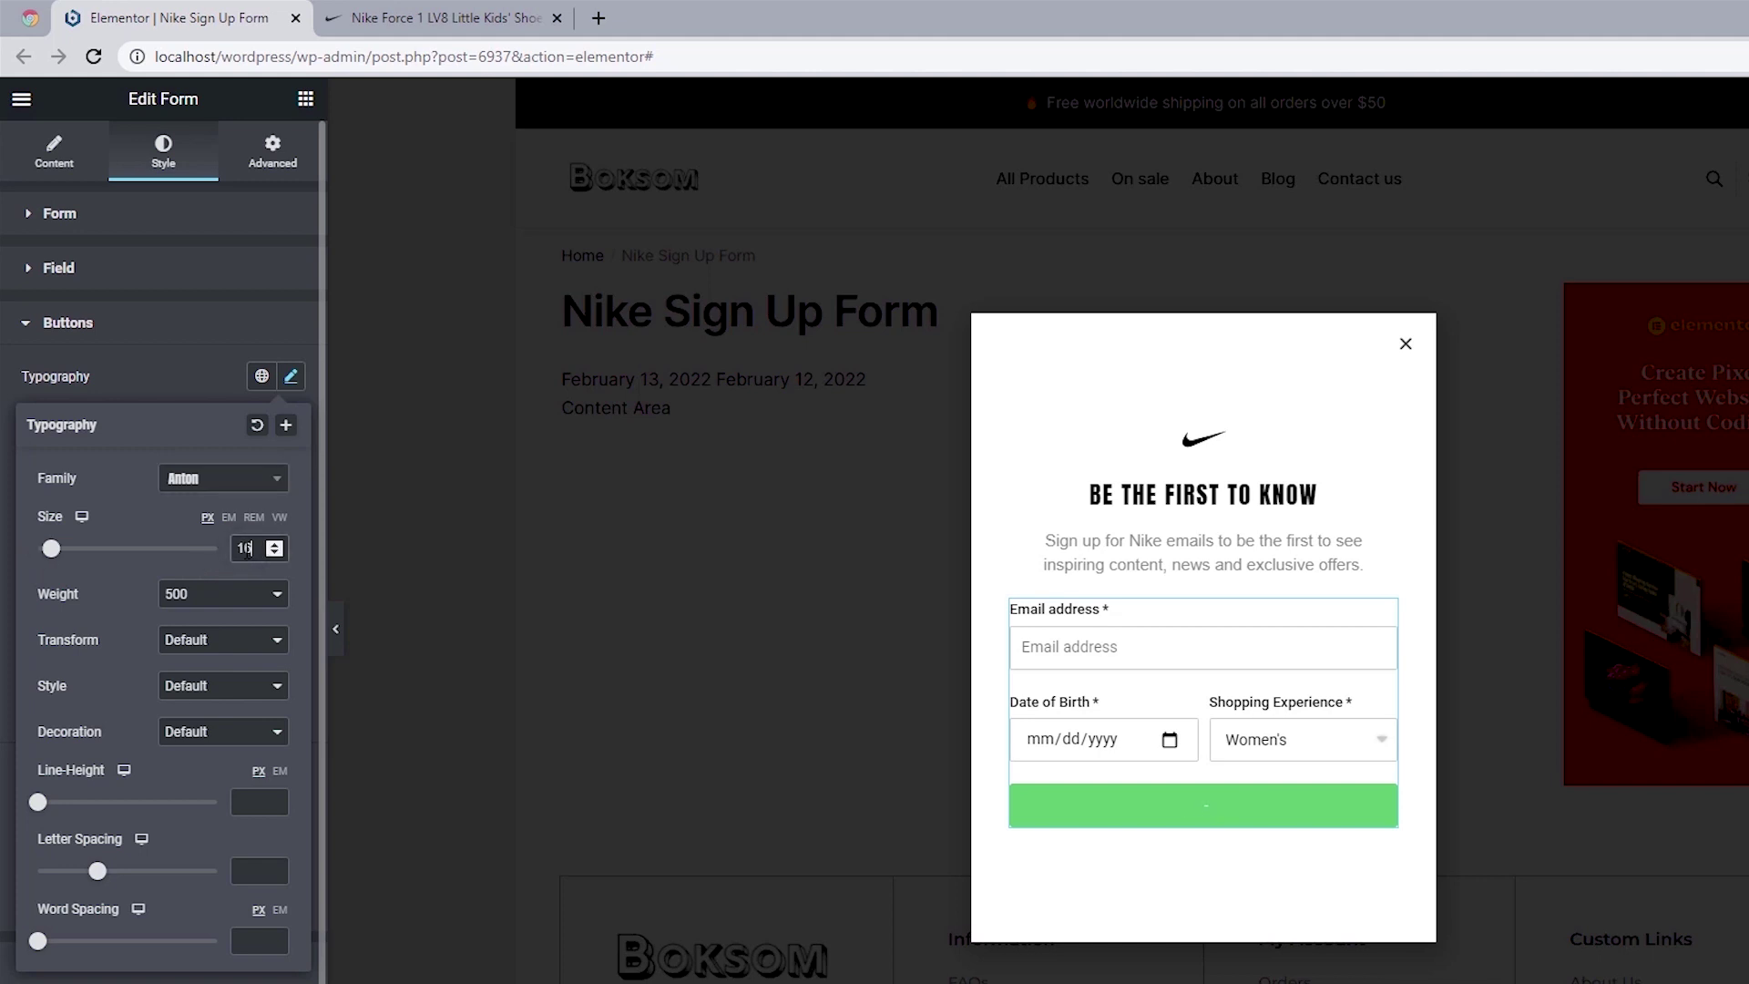
click(220, 596)
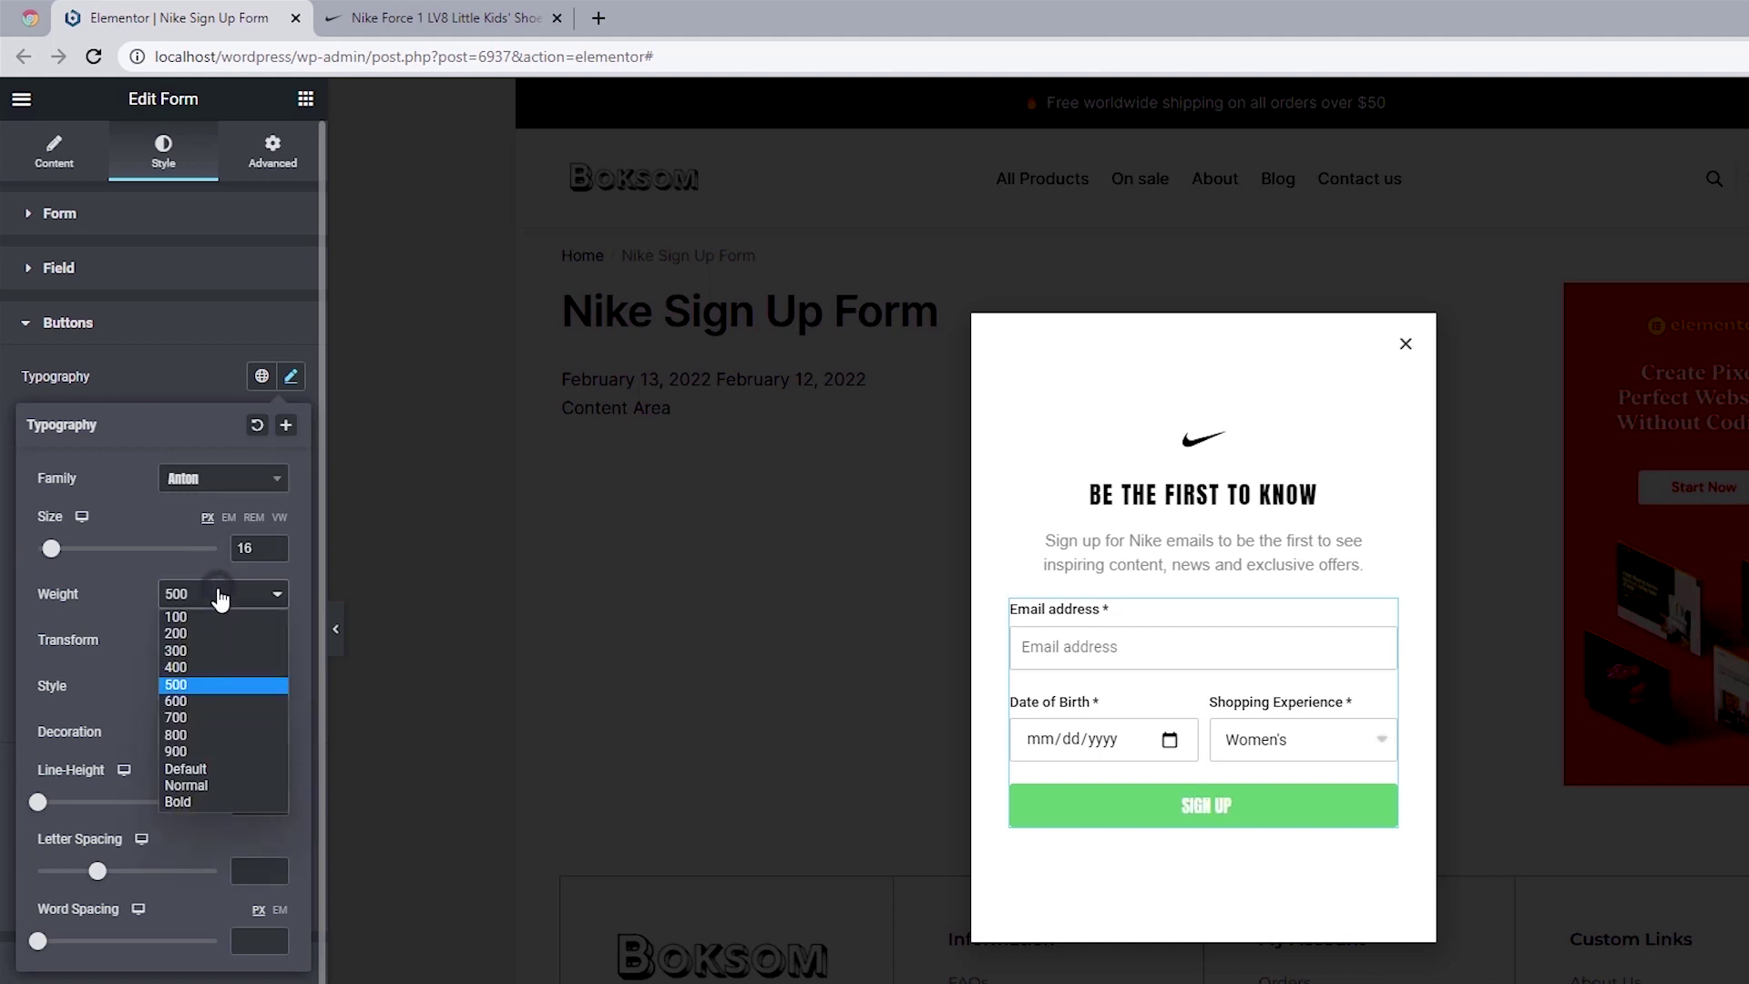
click(194, 685)
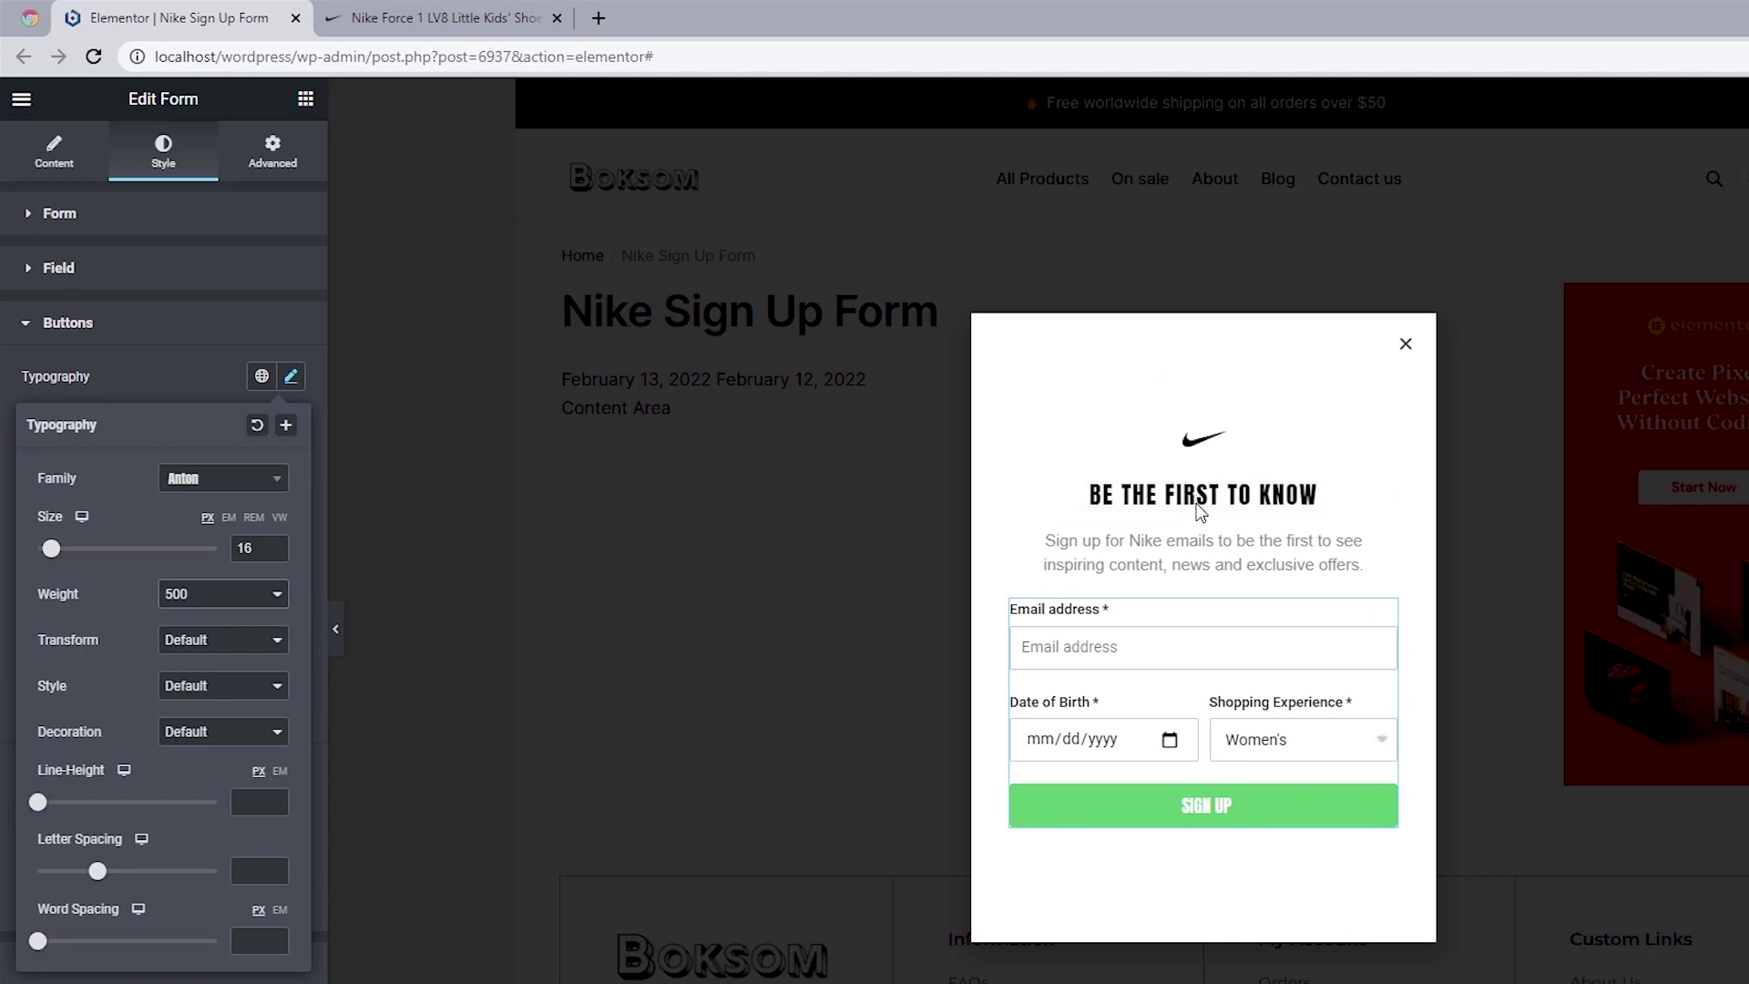
click(242, 871)
text(2)
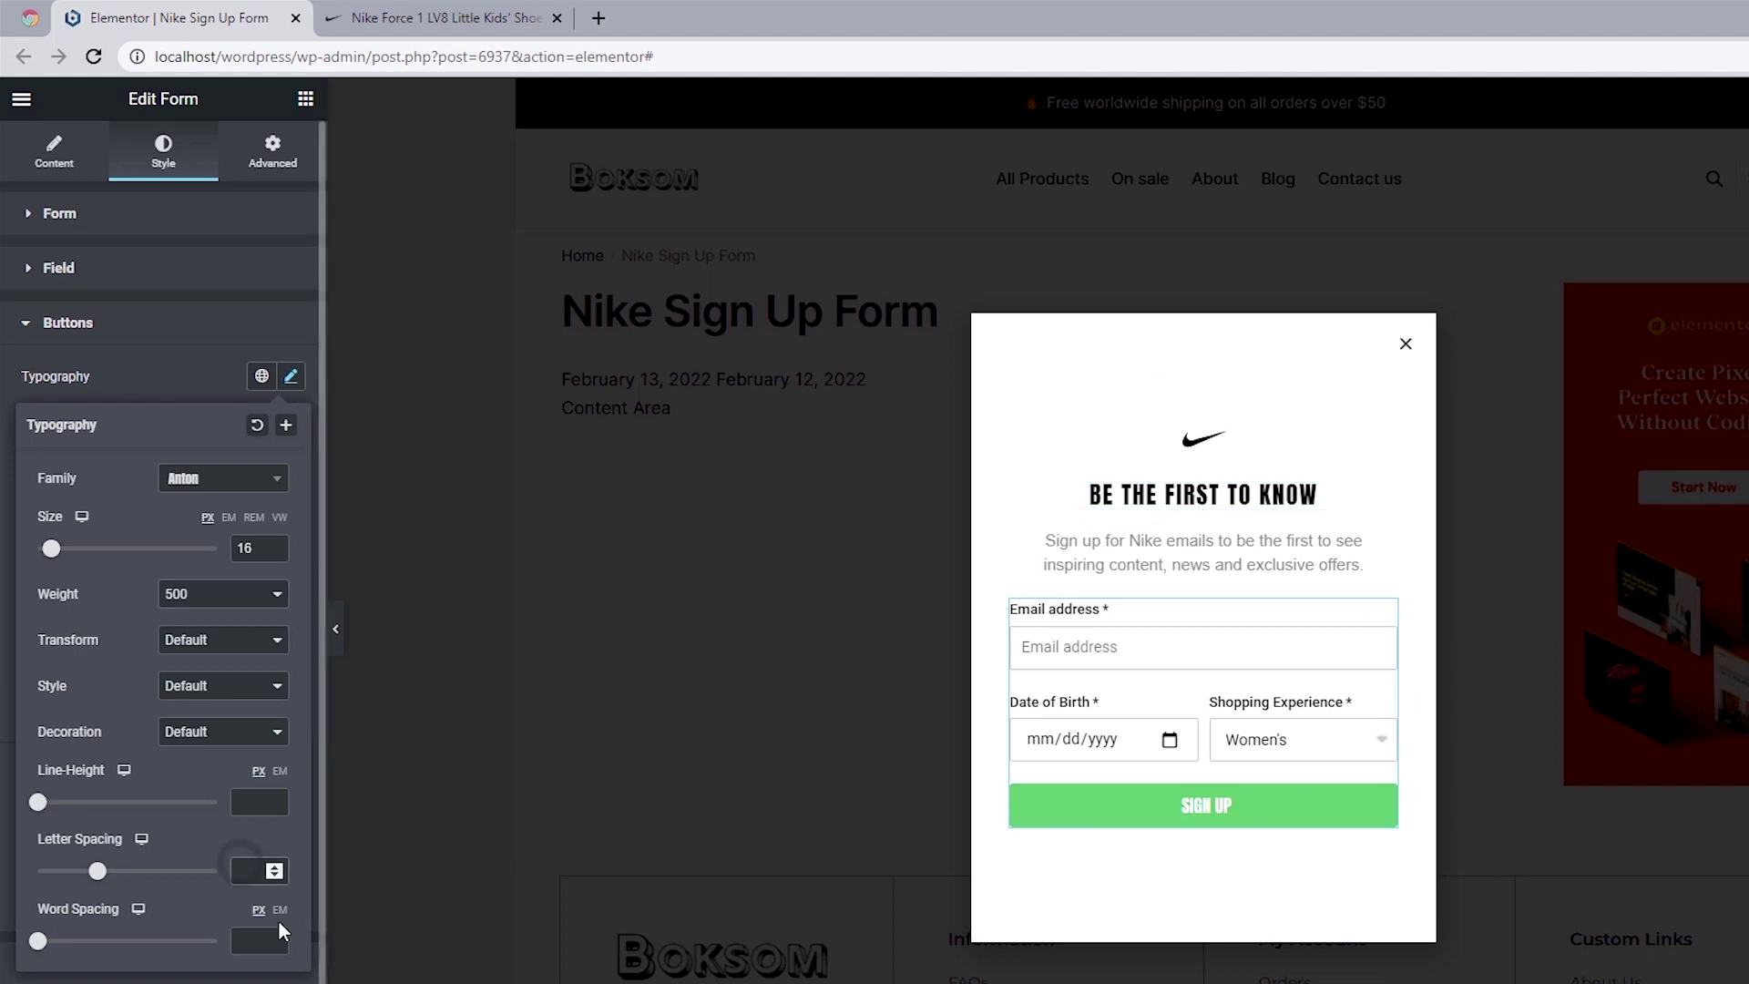
click(2, 435)
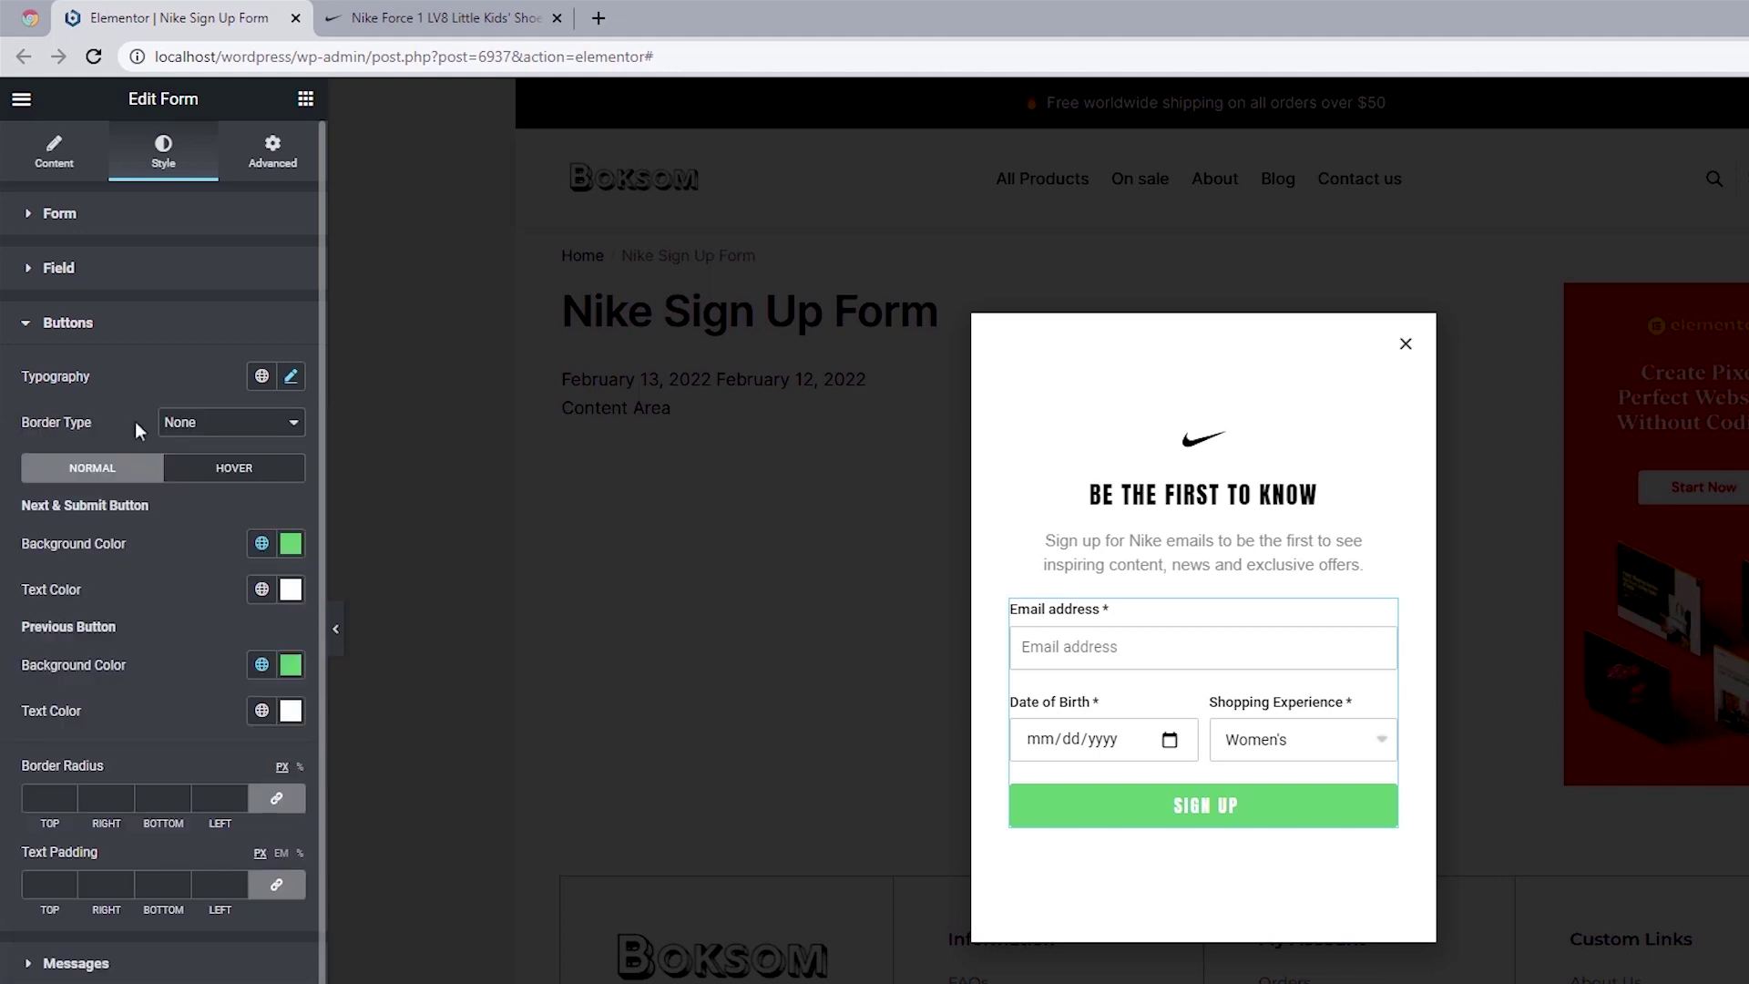
Step: Keep border type None, make the SIGN UP and previous button backgrounds black, then view Nike's page
click(240, 423)
click(242, 426)
click(289, 544)
drag(111, 719, 33, 832)
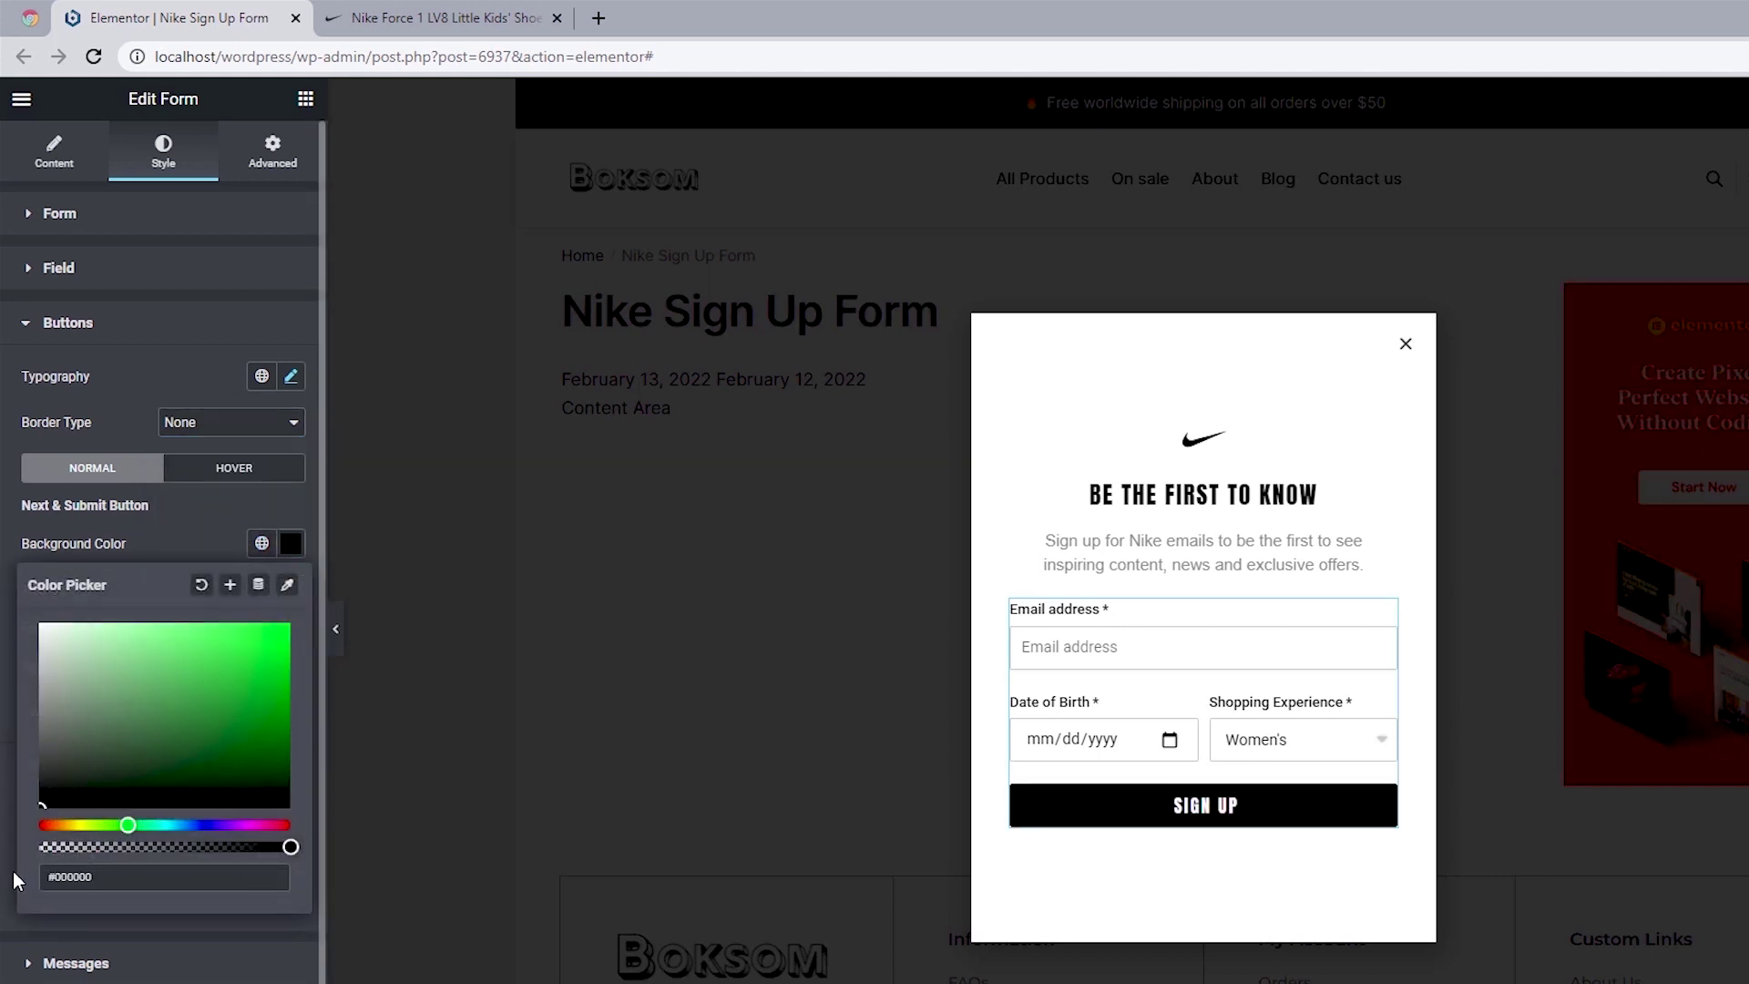
click(6, 608)
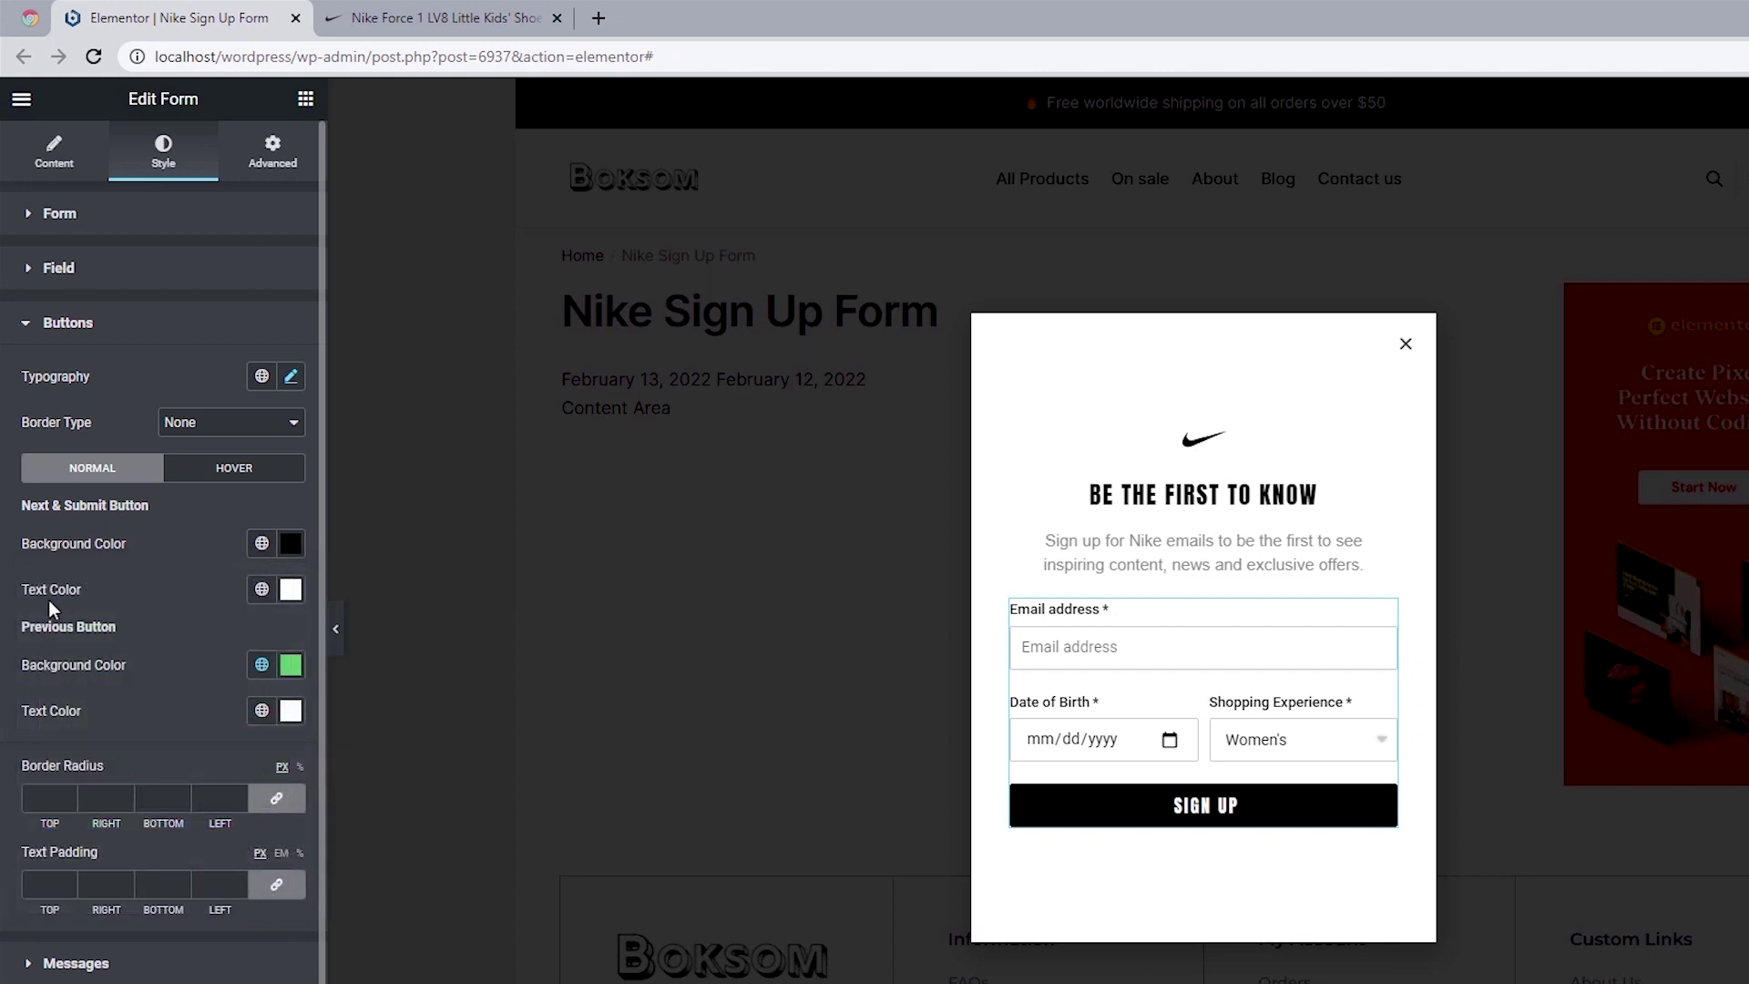
click(286, 592)
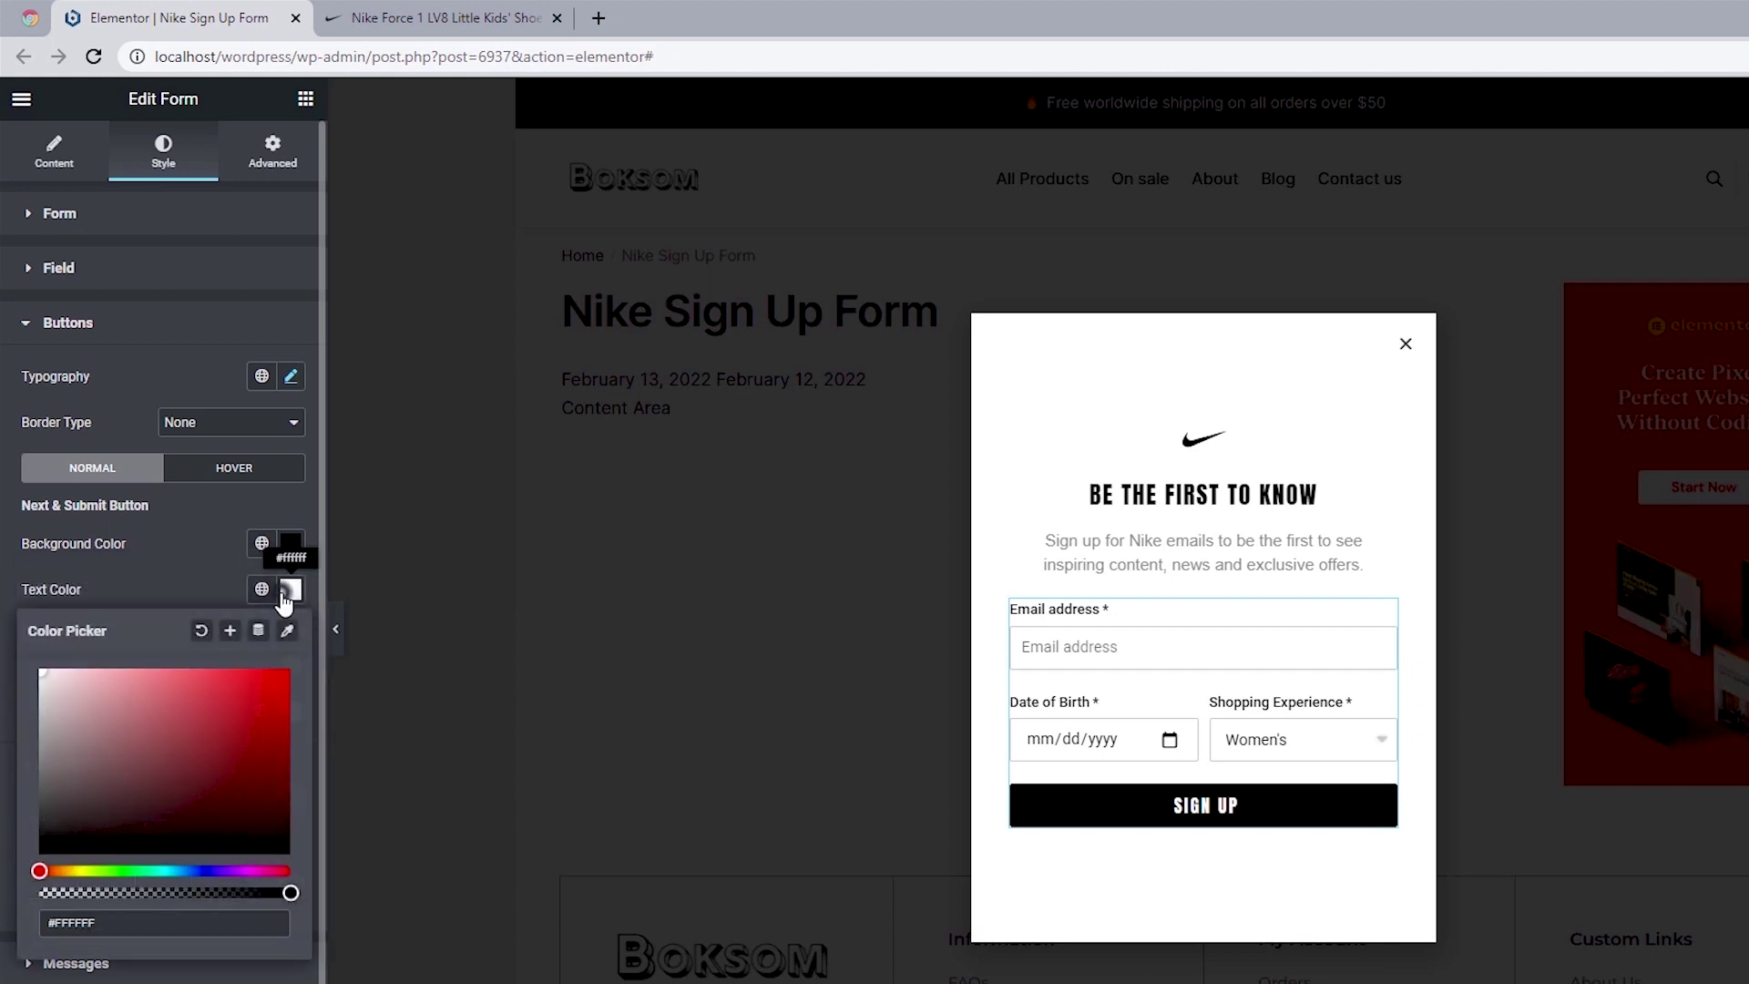
click(288, 592)
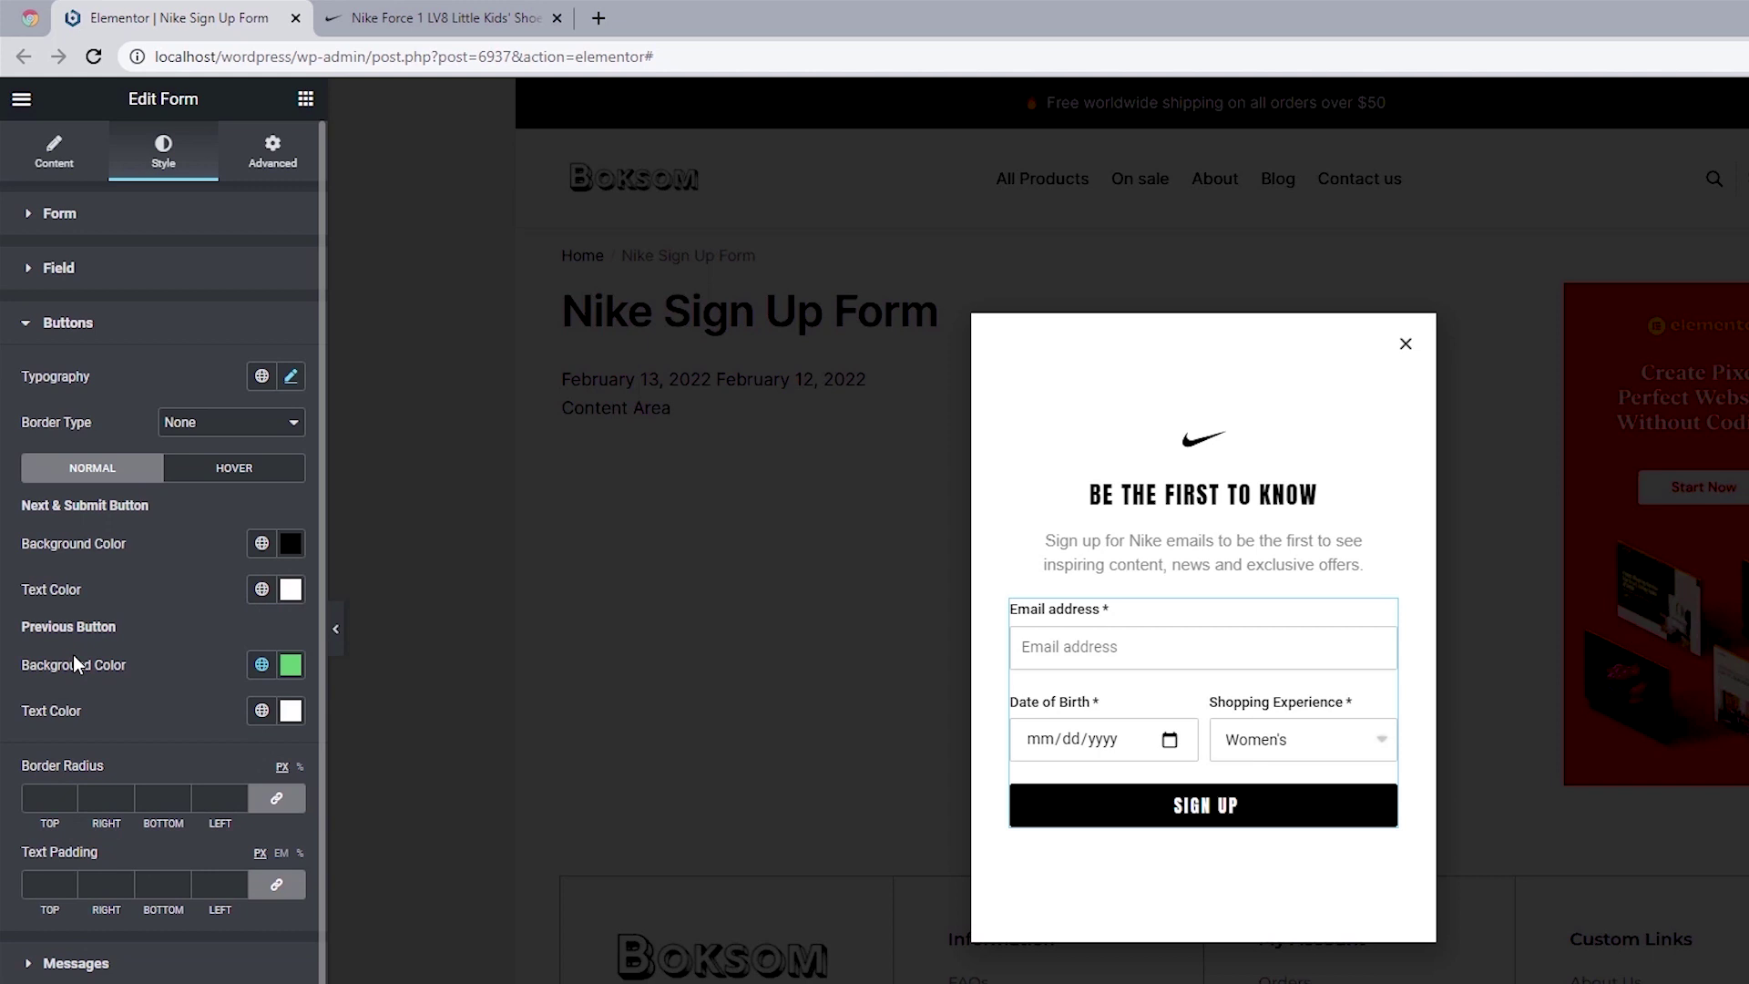
click(290, 664)
click(55, 934)
click(4, 697)
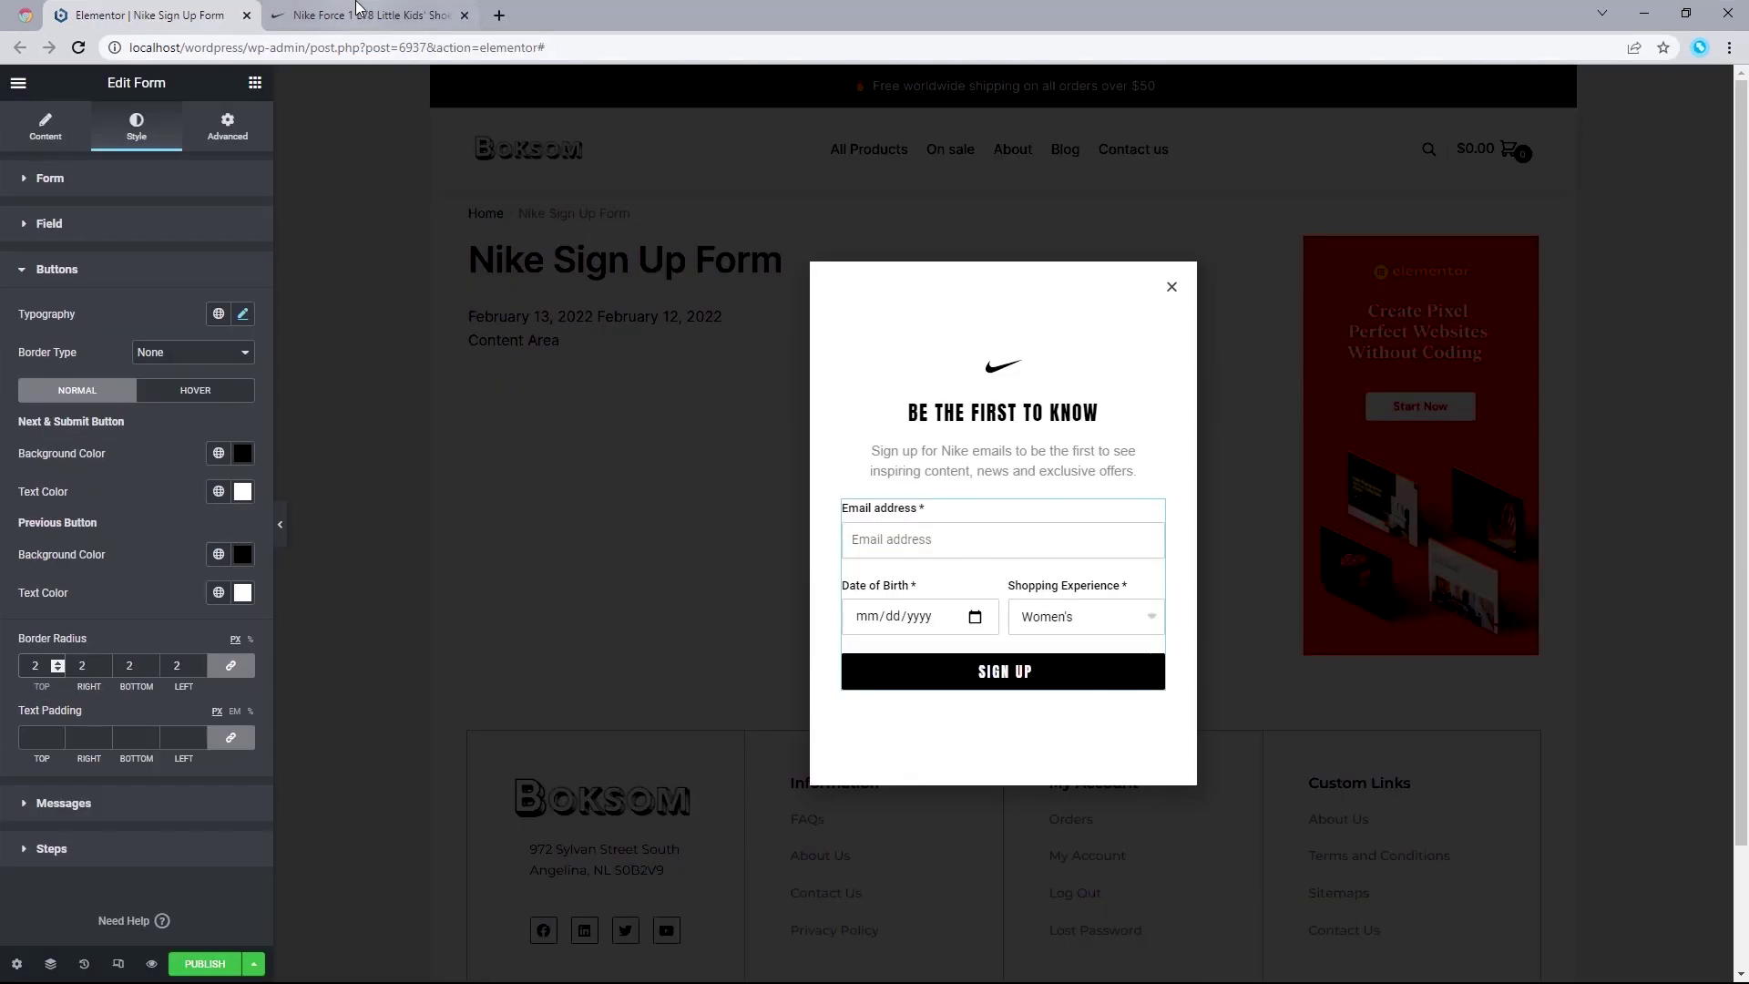
click(425, 13)
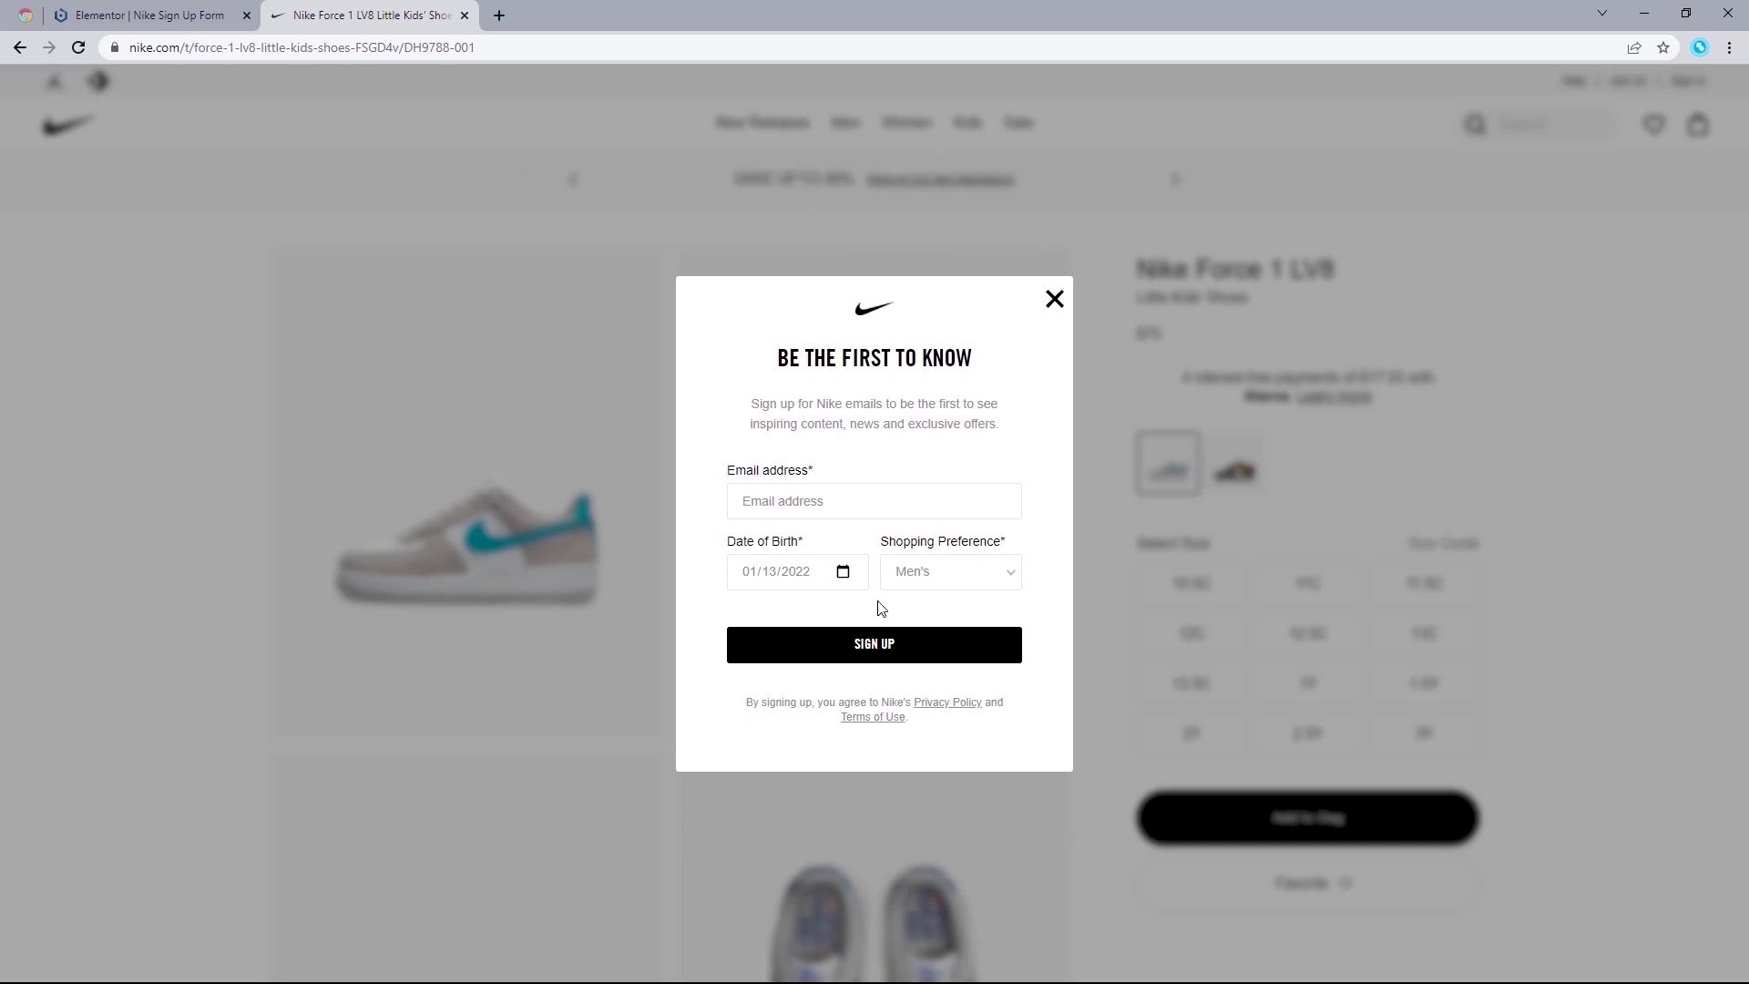
Step: Return to the Elementor | Nike Sign Up Form editor tab
click(196, 9)
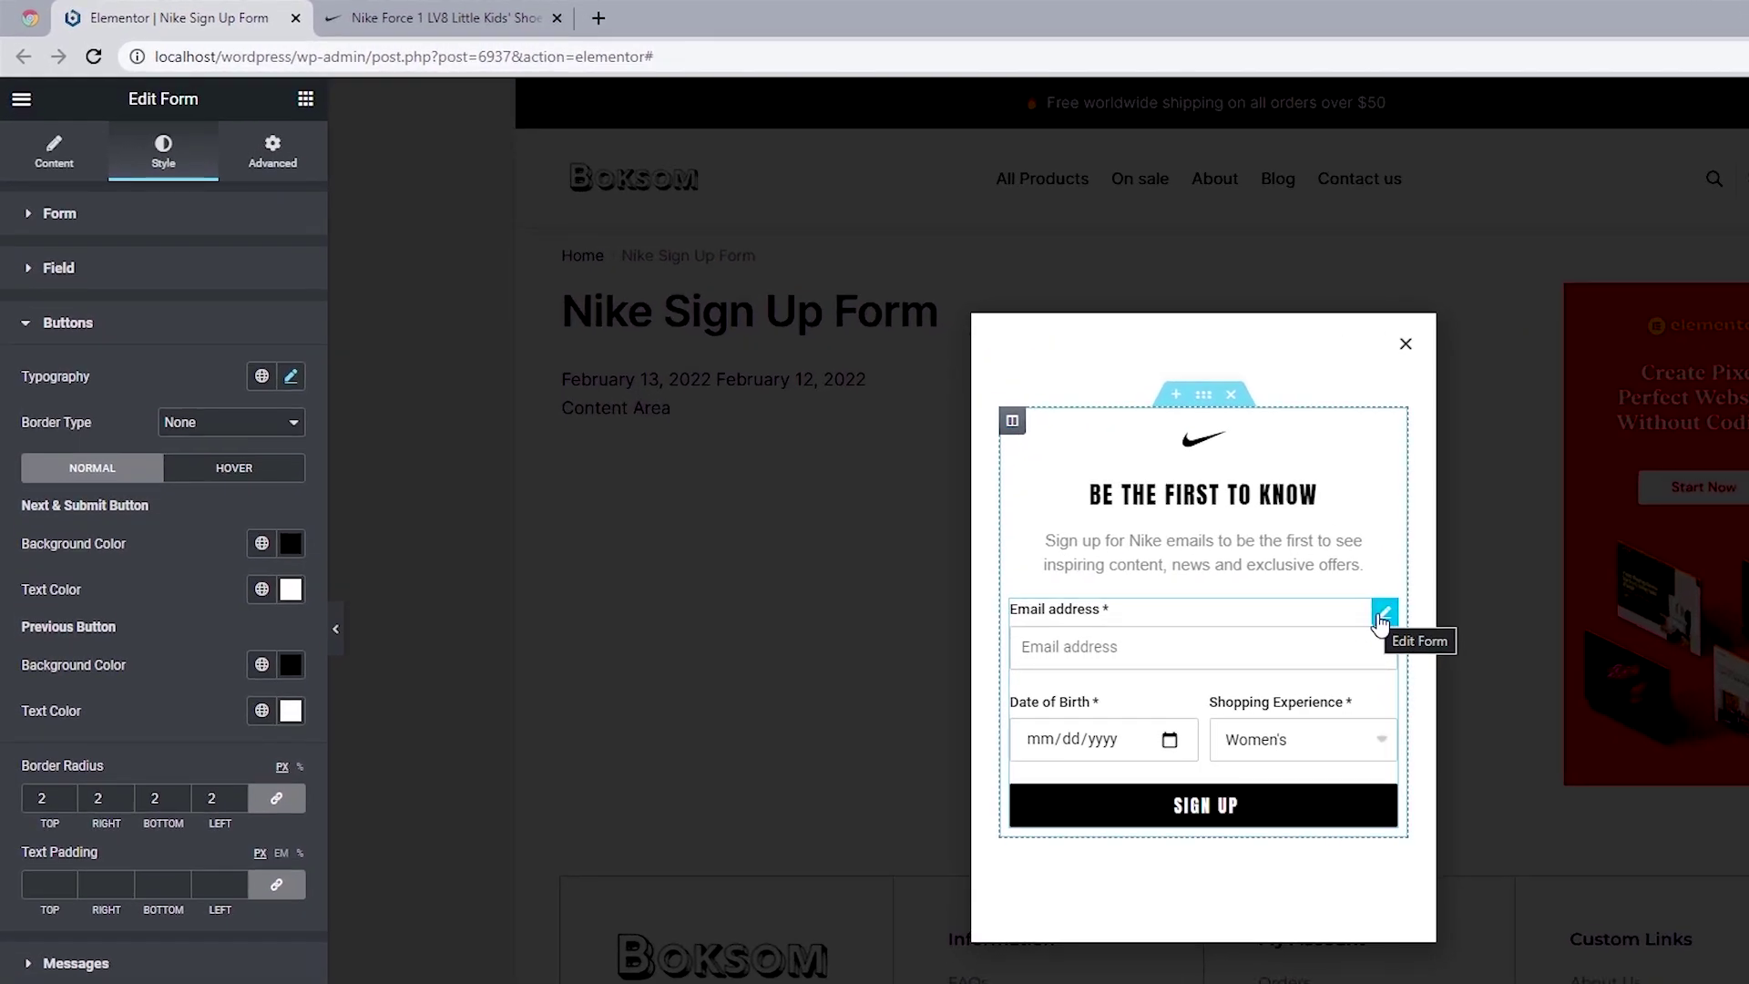
Step: Paste a margin-top: 20px rule into the form's Custom CSS, then compare with Nike's page
click(1381, 618)
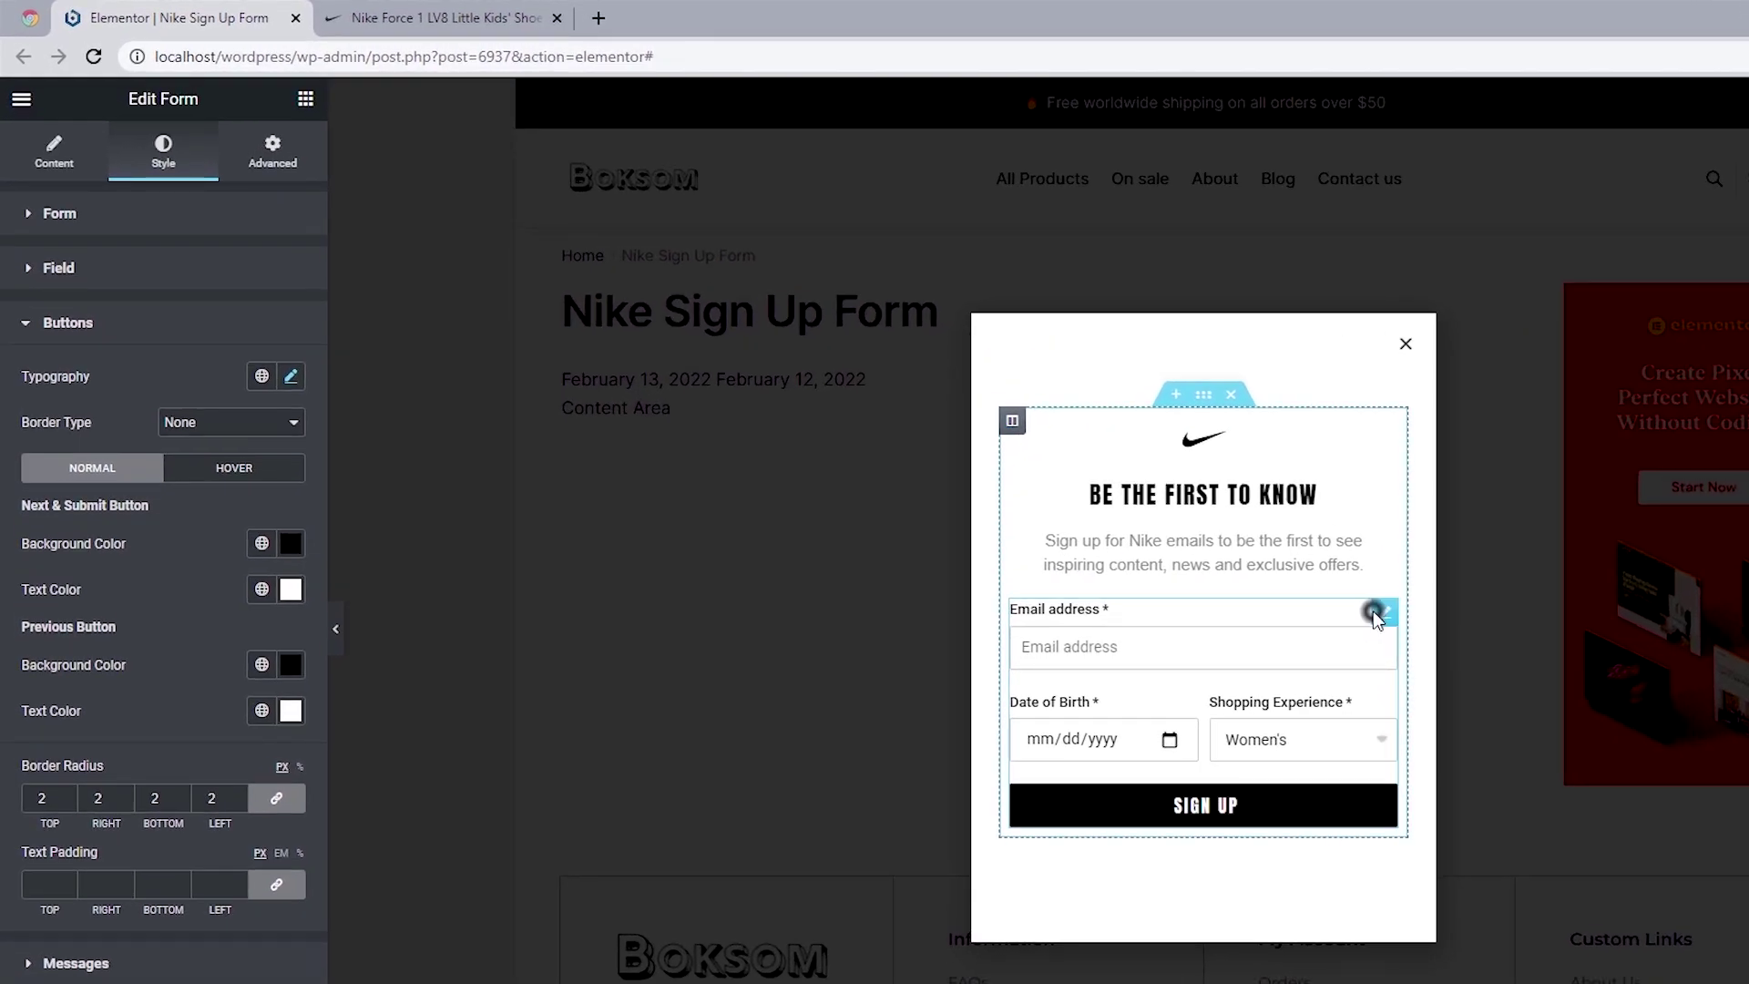
click(278, 155)
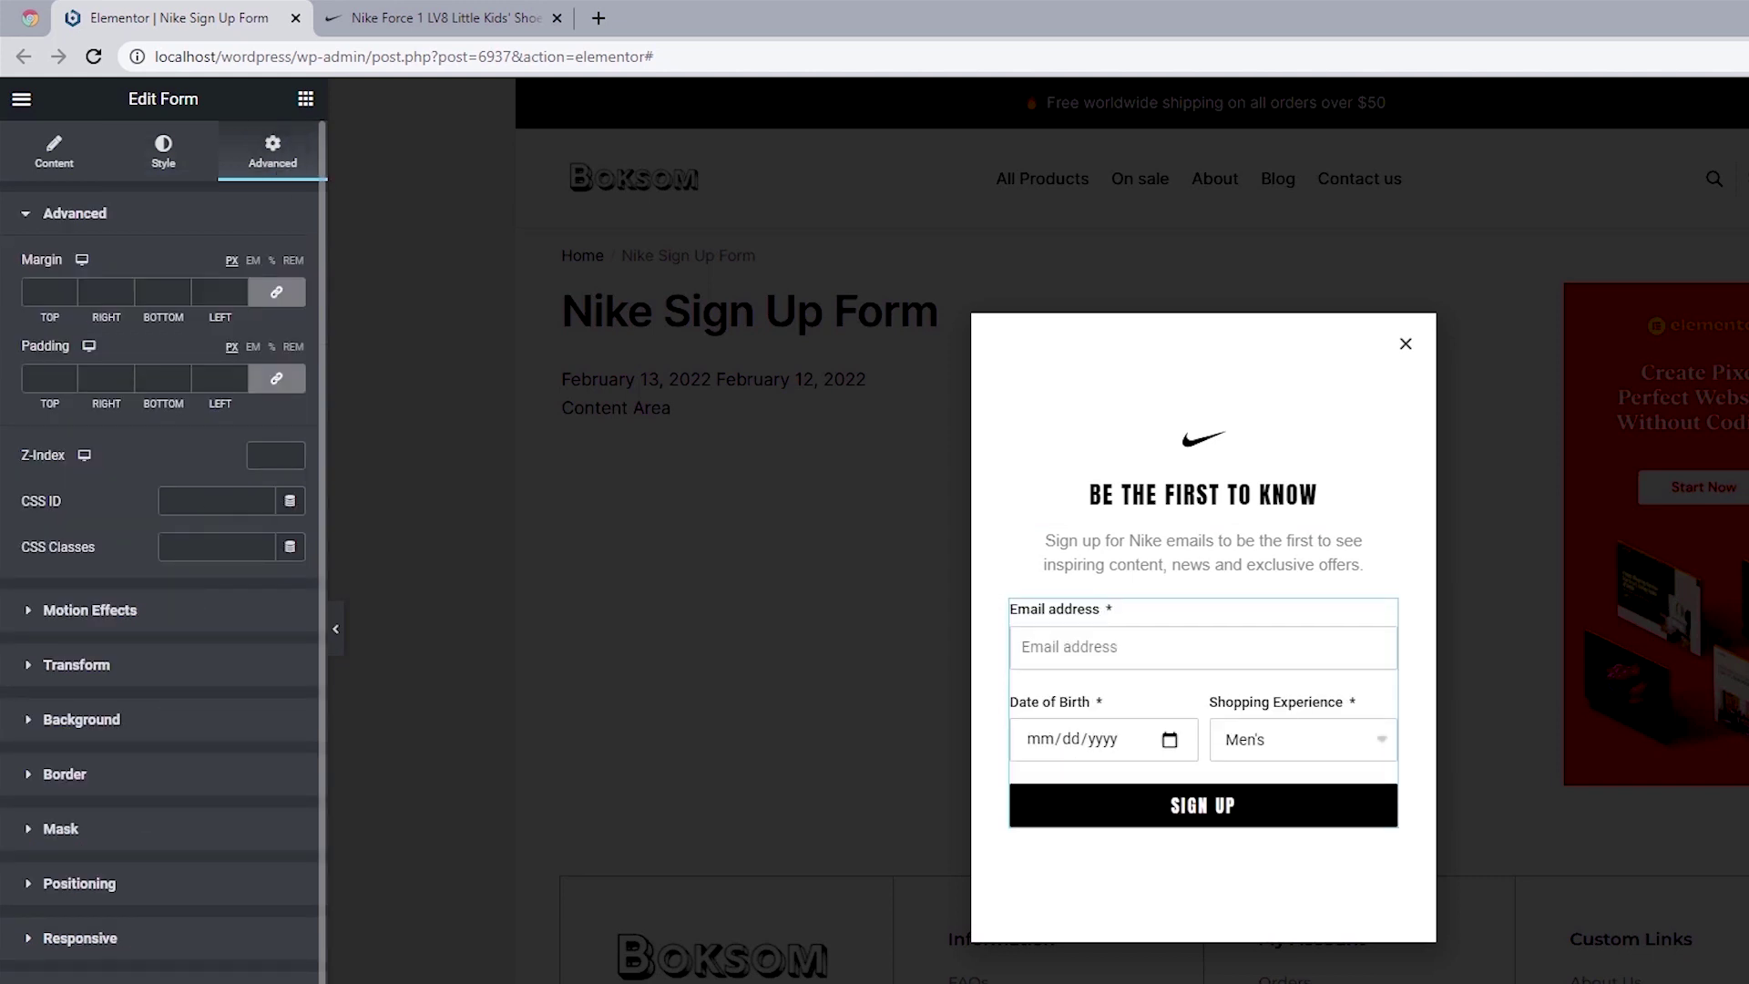
click(83, 705)
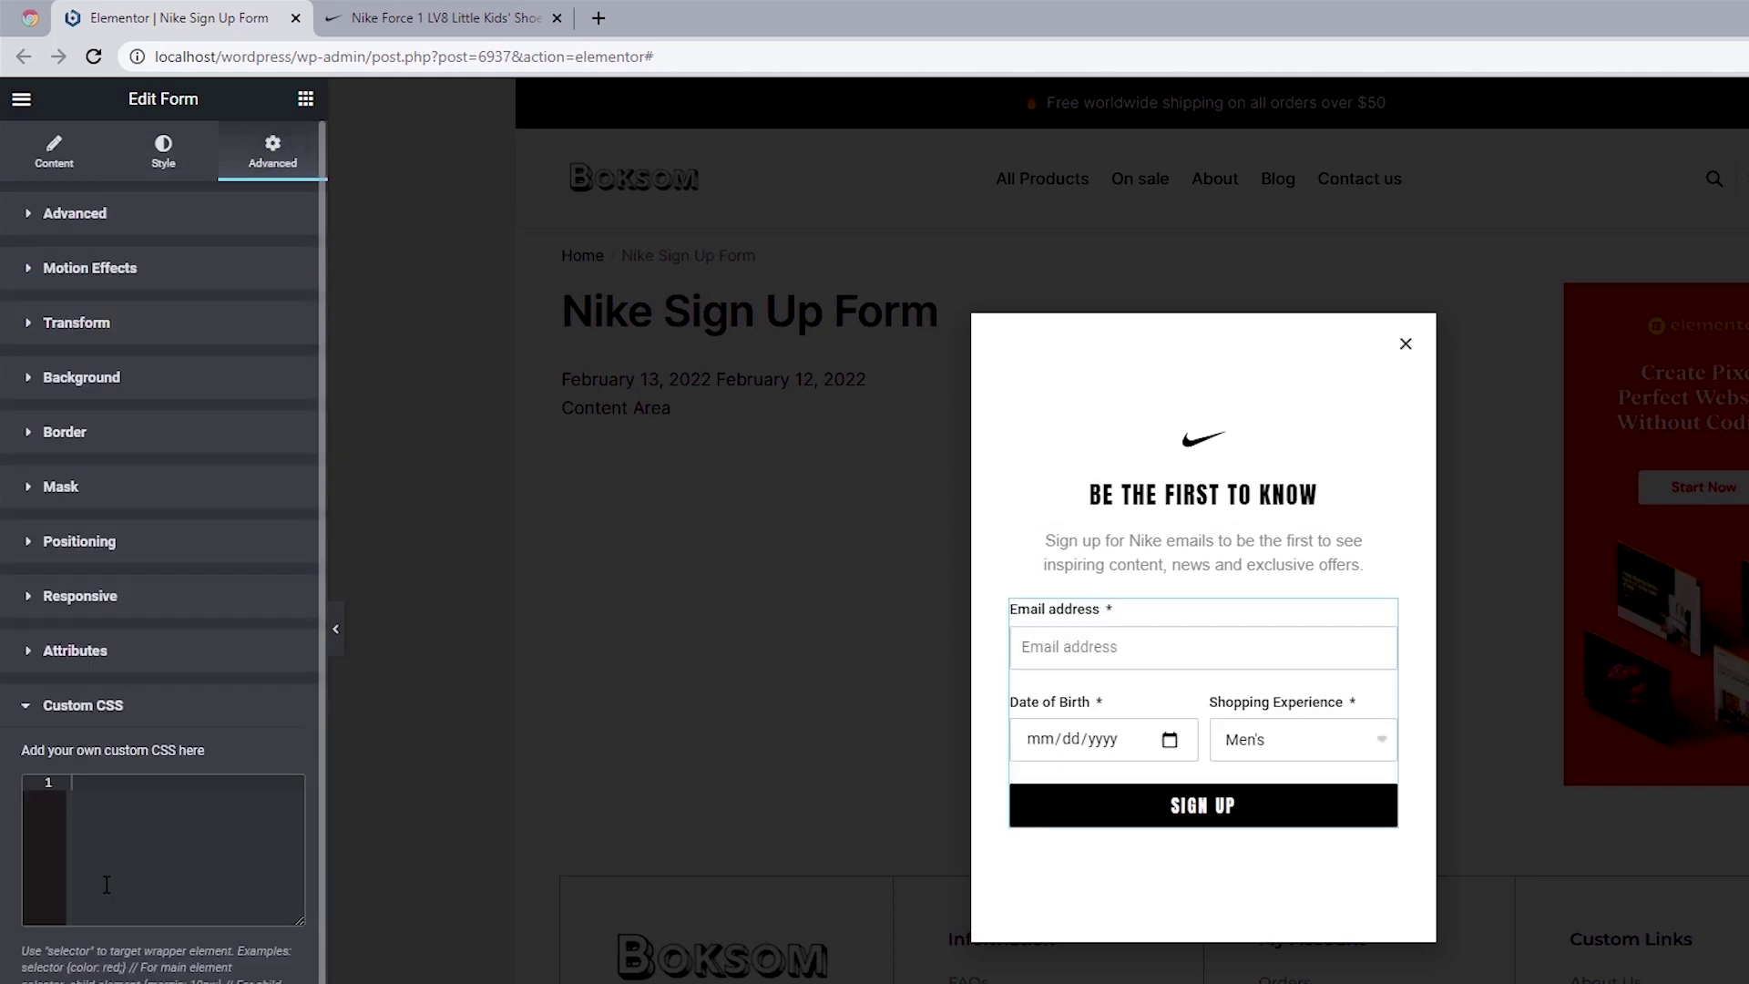
right_click(112, 790)
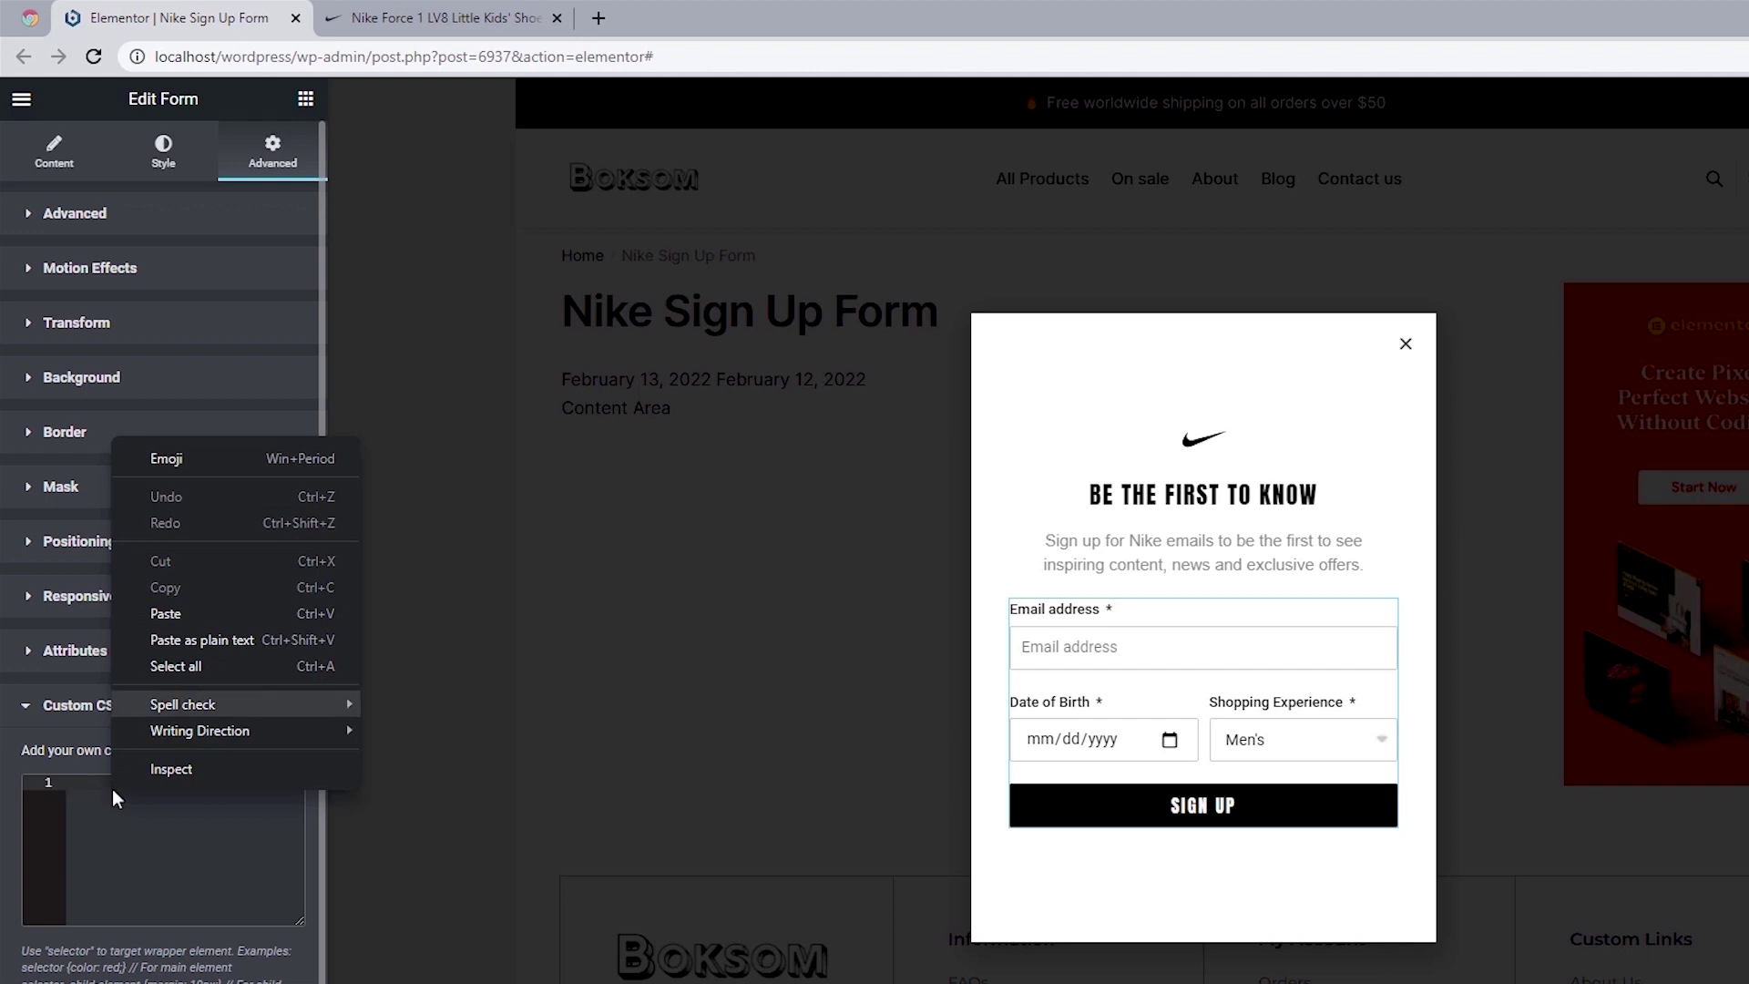
click(201, 619)
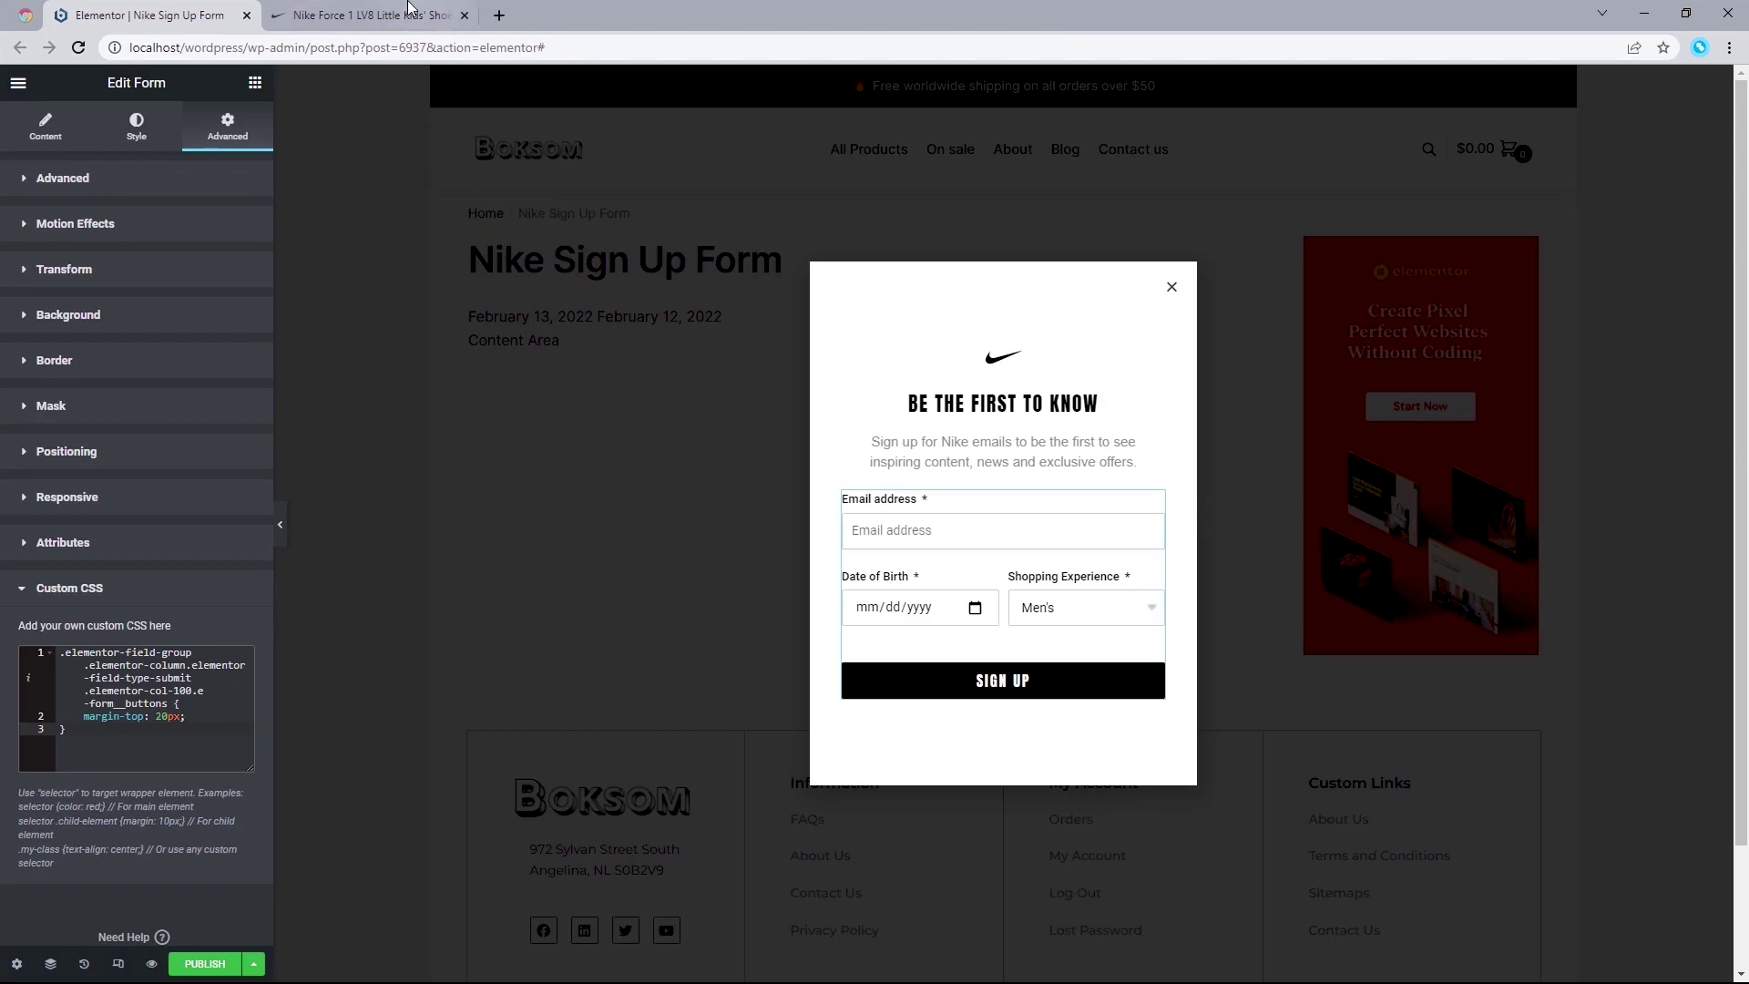
key(ctrl+Tab)
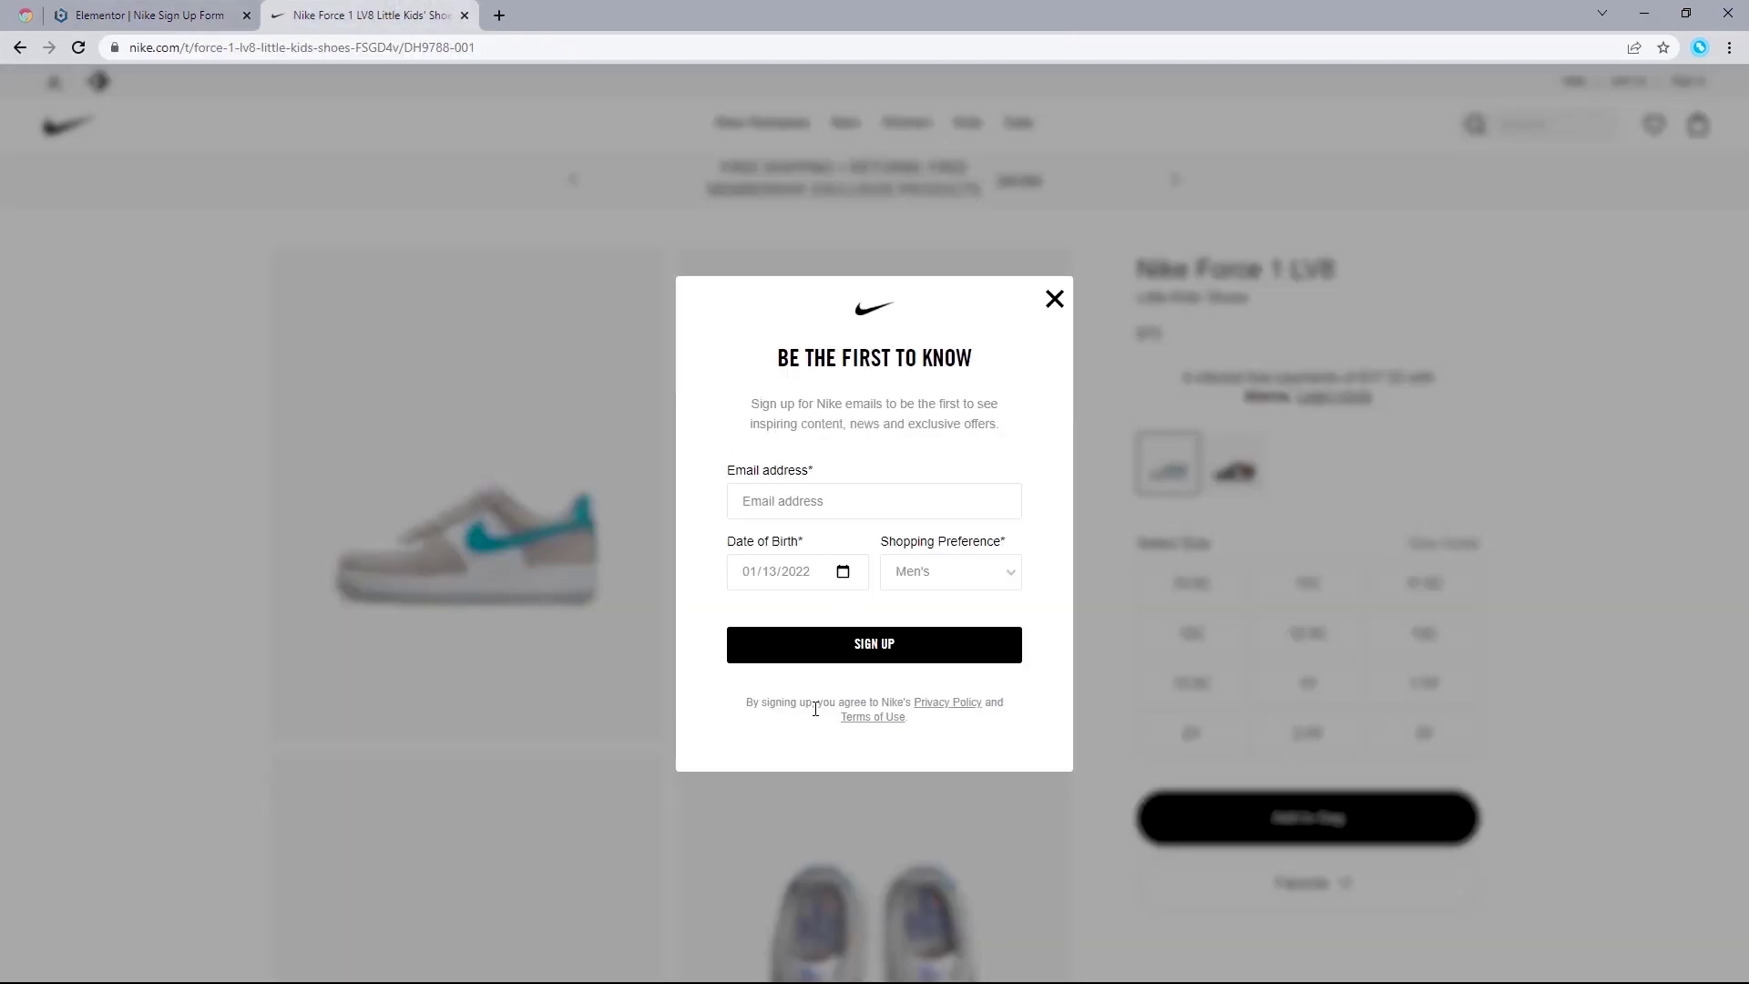
Step: Copy Nike's 'By signing up, you agree to Nike's Privacy Policy and Terms of Use' disclaimer
triple_click(745, 701)
key(ctrl+c)
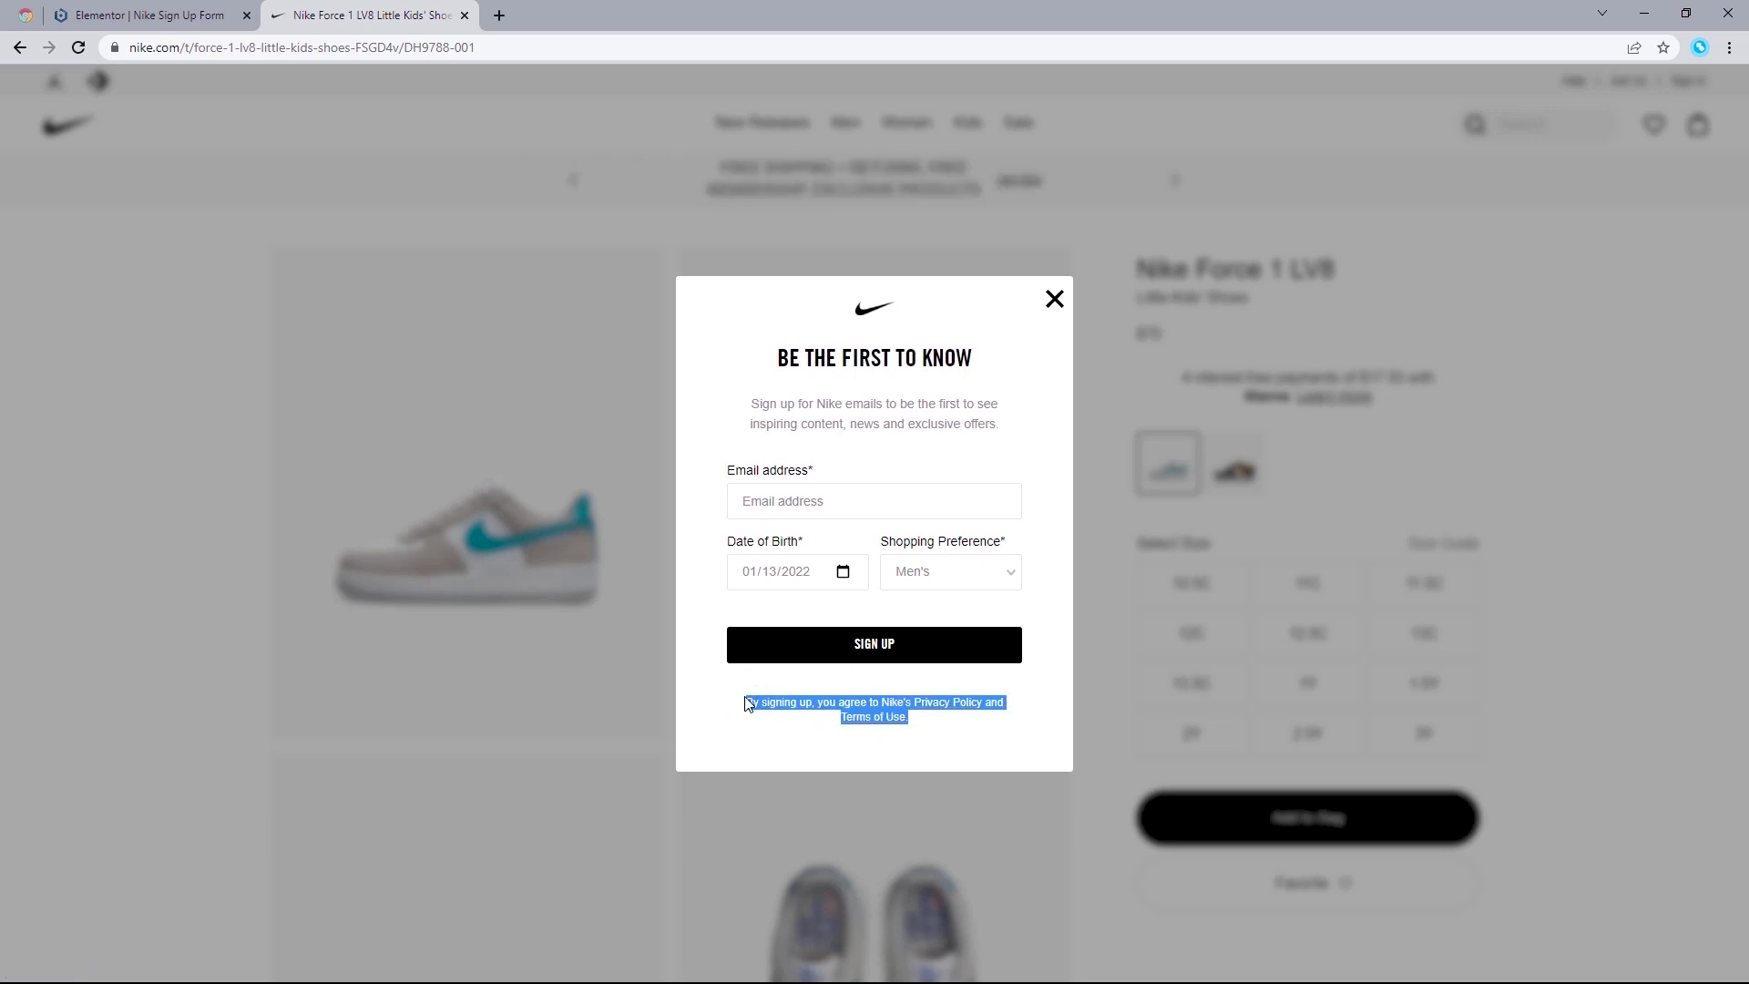
right_click(893, 703)
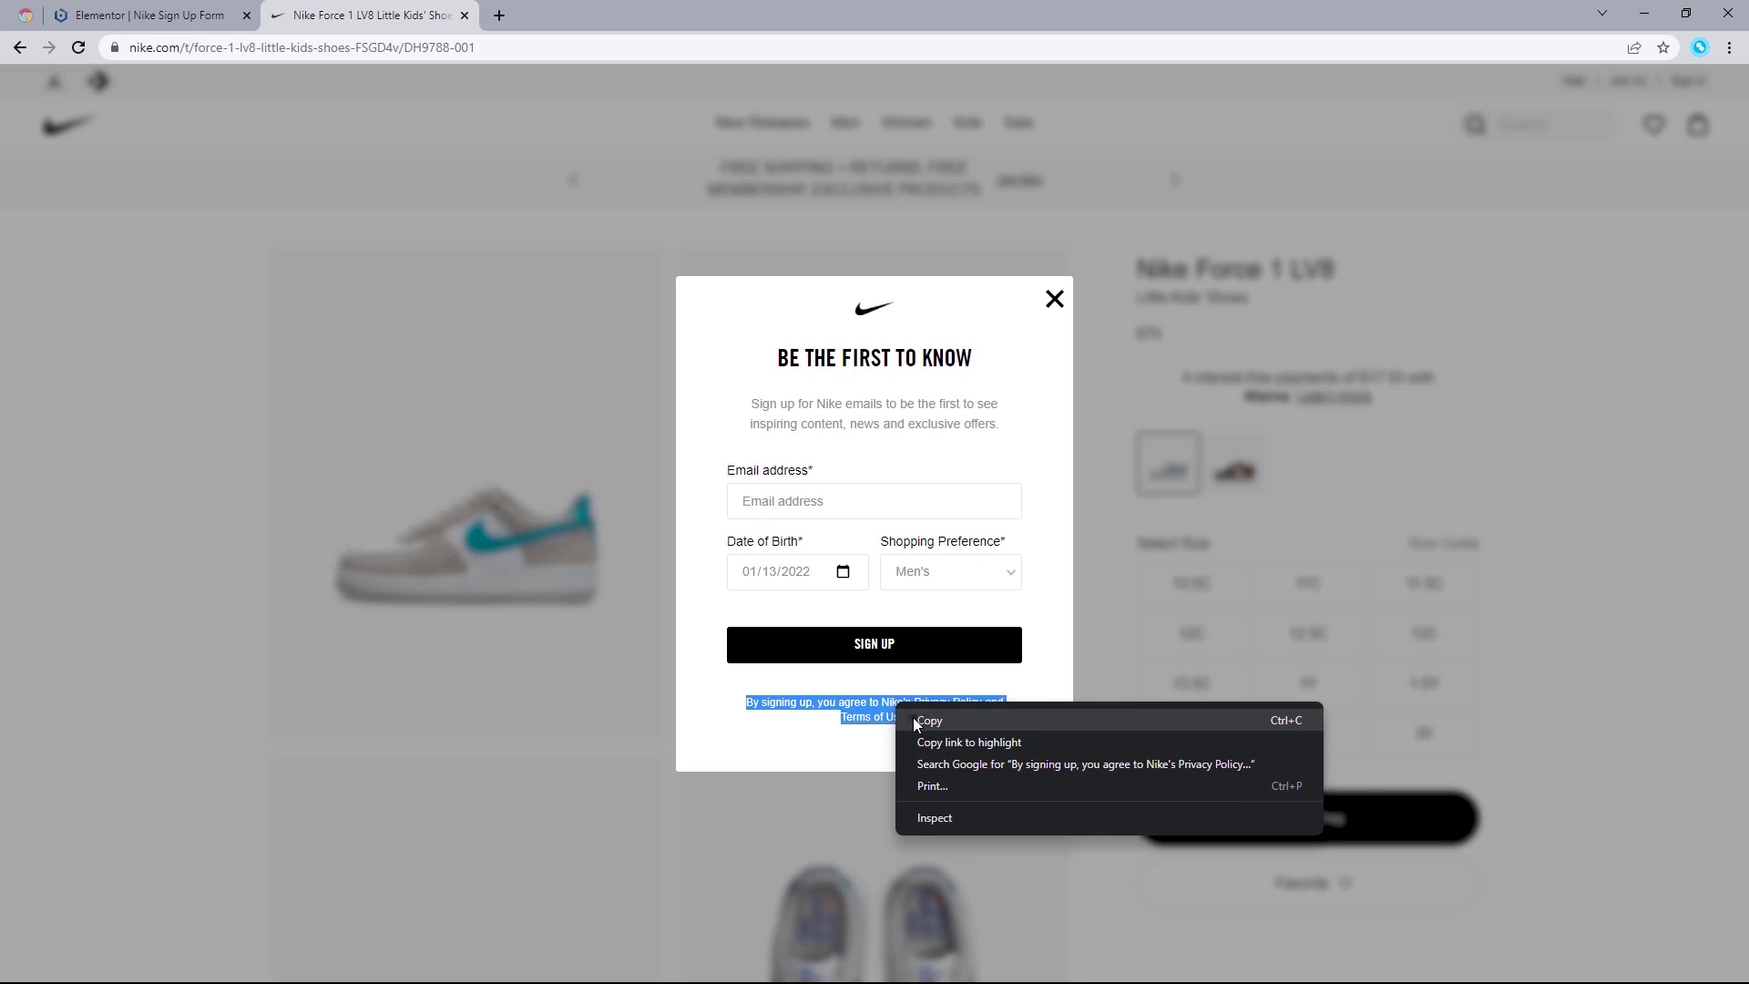
click(916, 721)
click(149, 9)
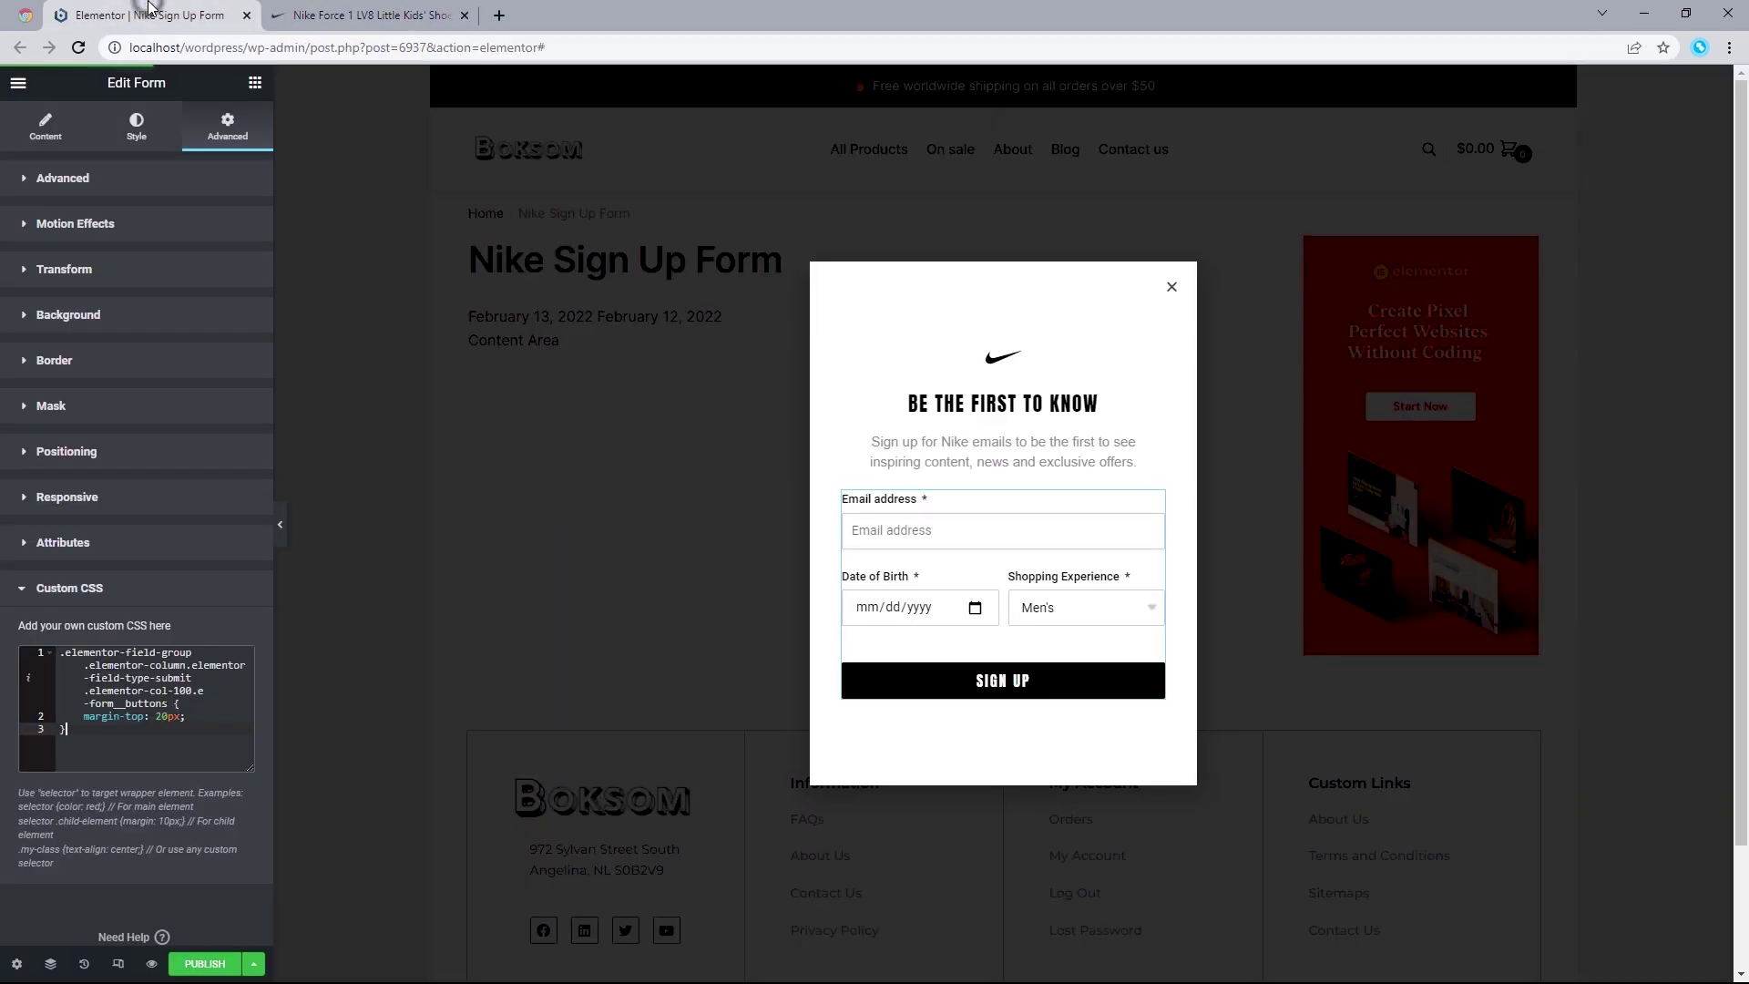
Step: Add a Text Editor widget below the form holding the copied disclaimer as plain text
click(255, 85)
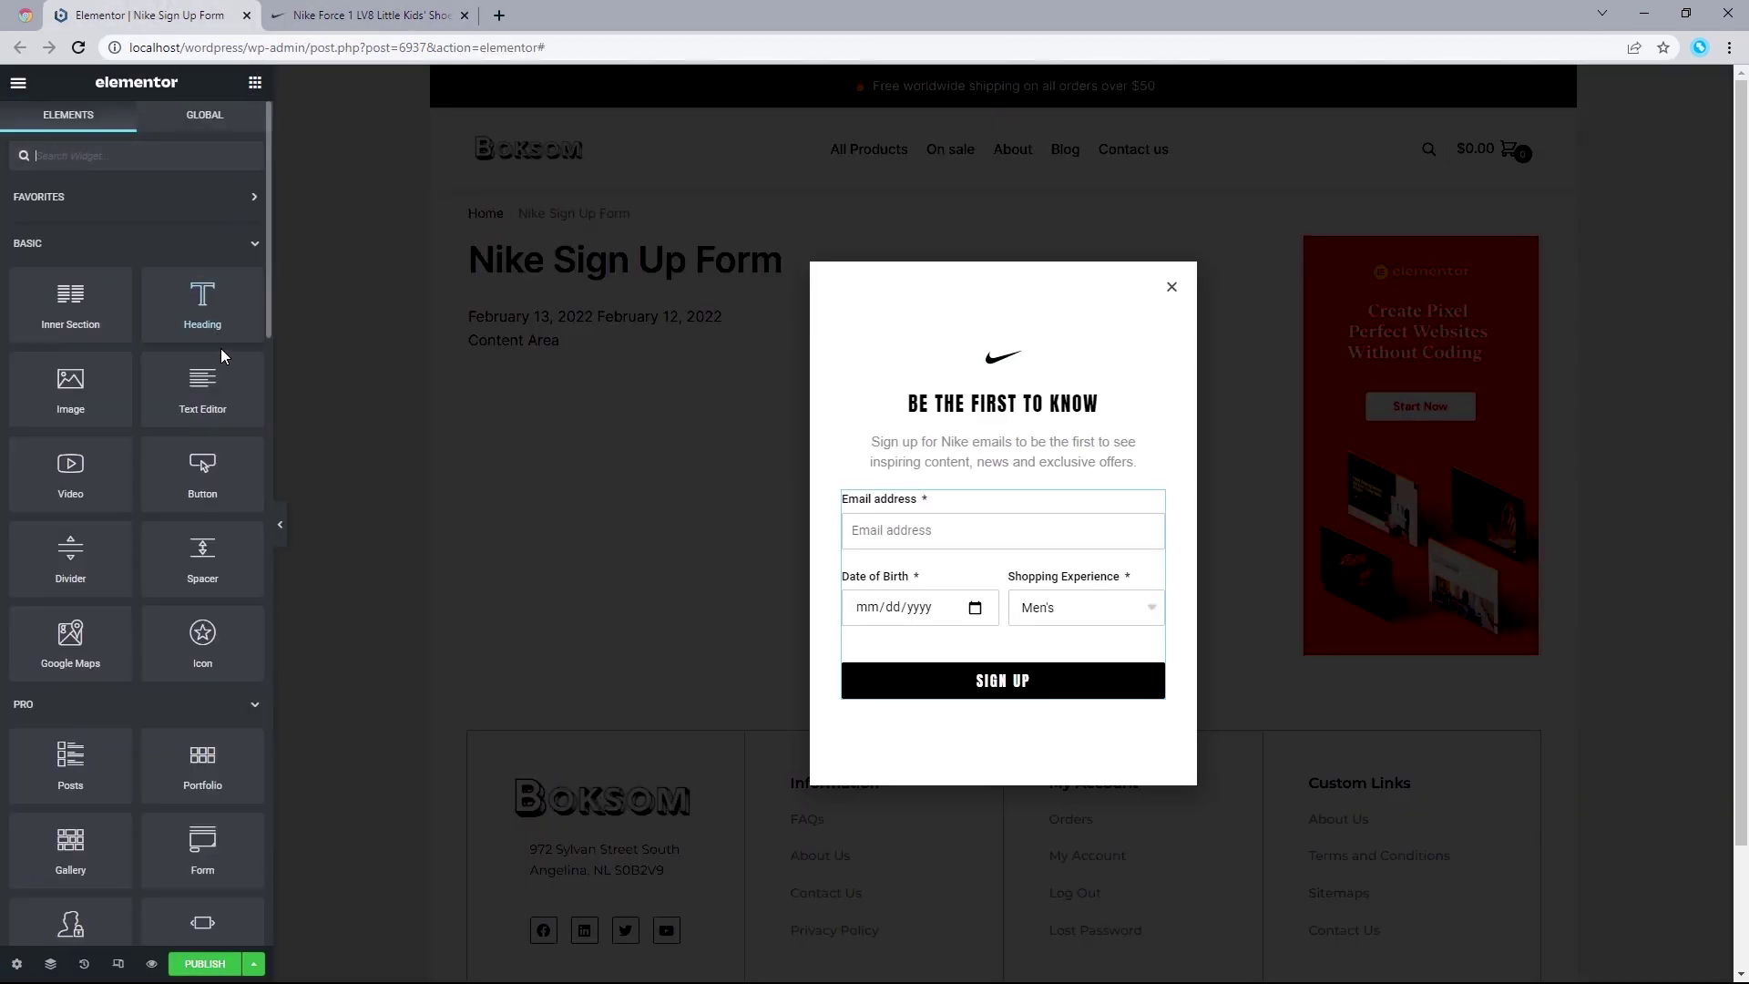
drag(219, 374, 1029, 679)
triple_click(92, 435)
right_click(94, 436)
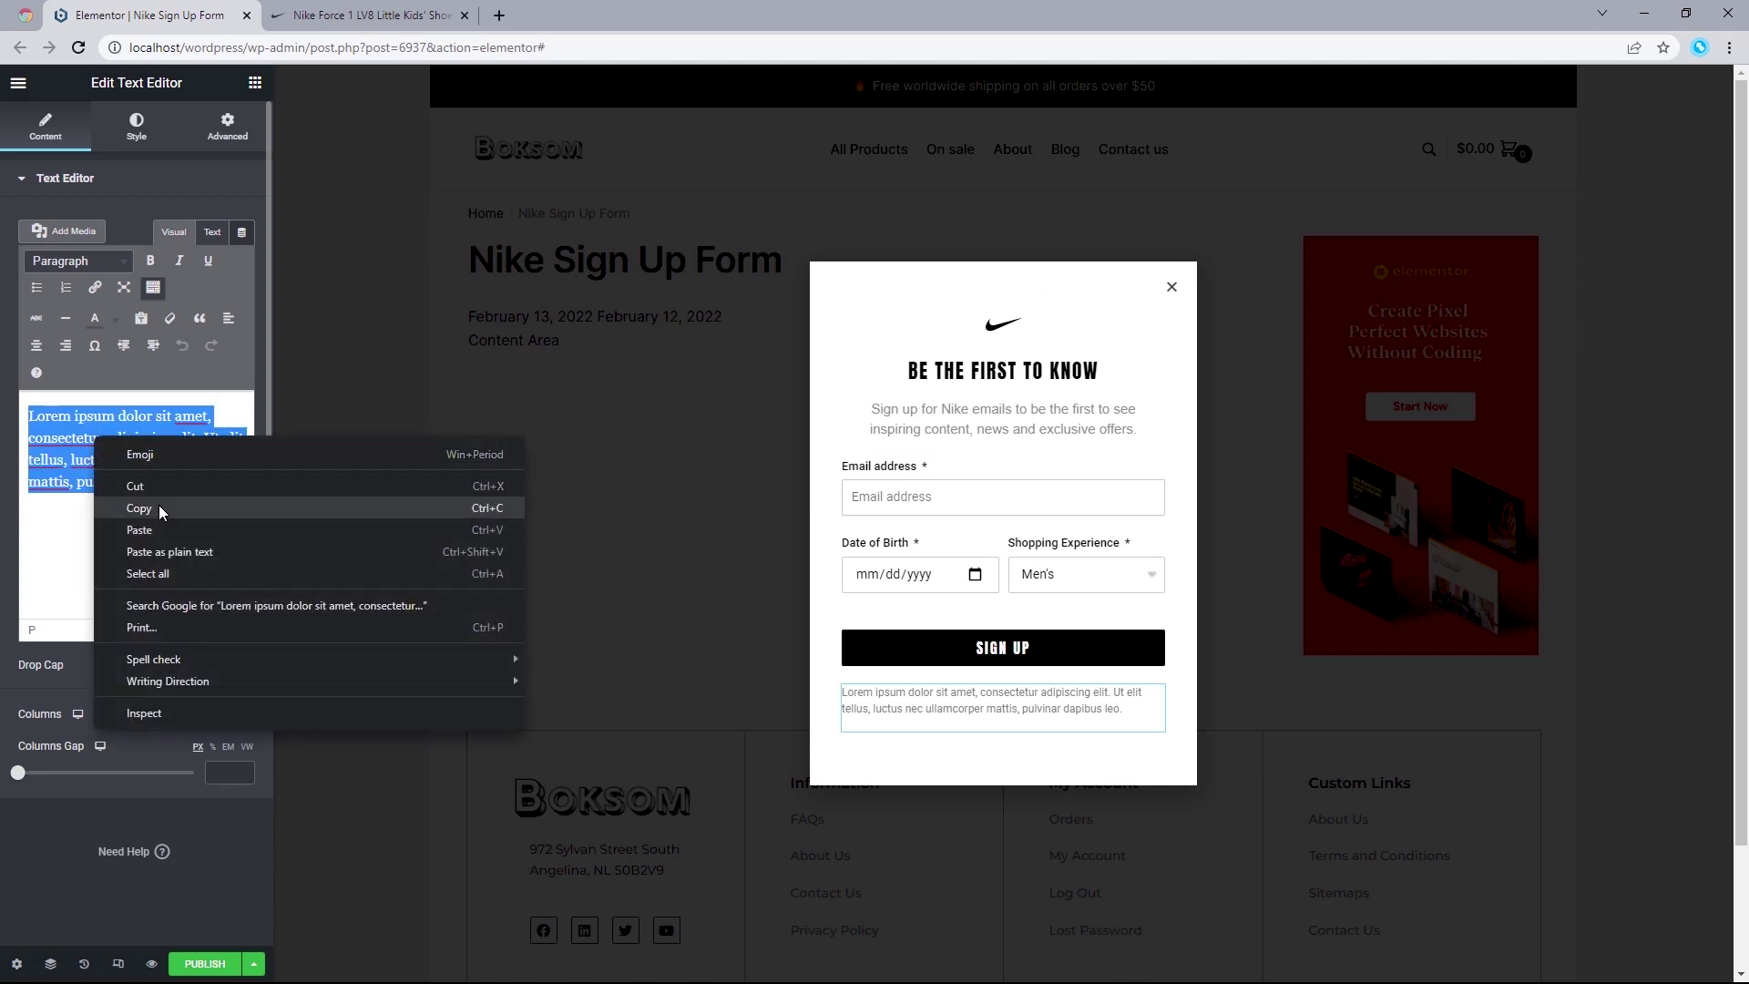
click(171, 552)
Step: Insert a <br> after 'and' so 'Terms of Use.' wraps like Nike's disclaimer
click(358, 13)
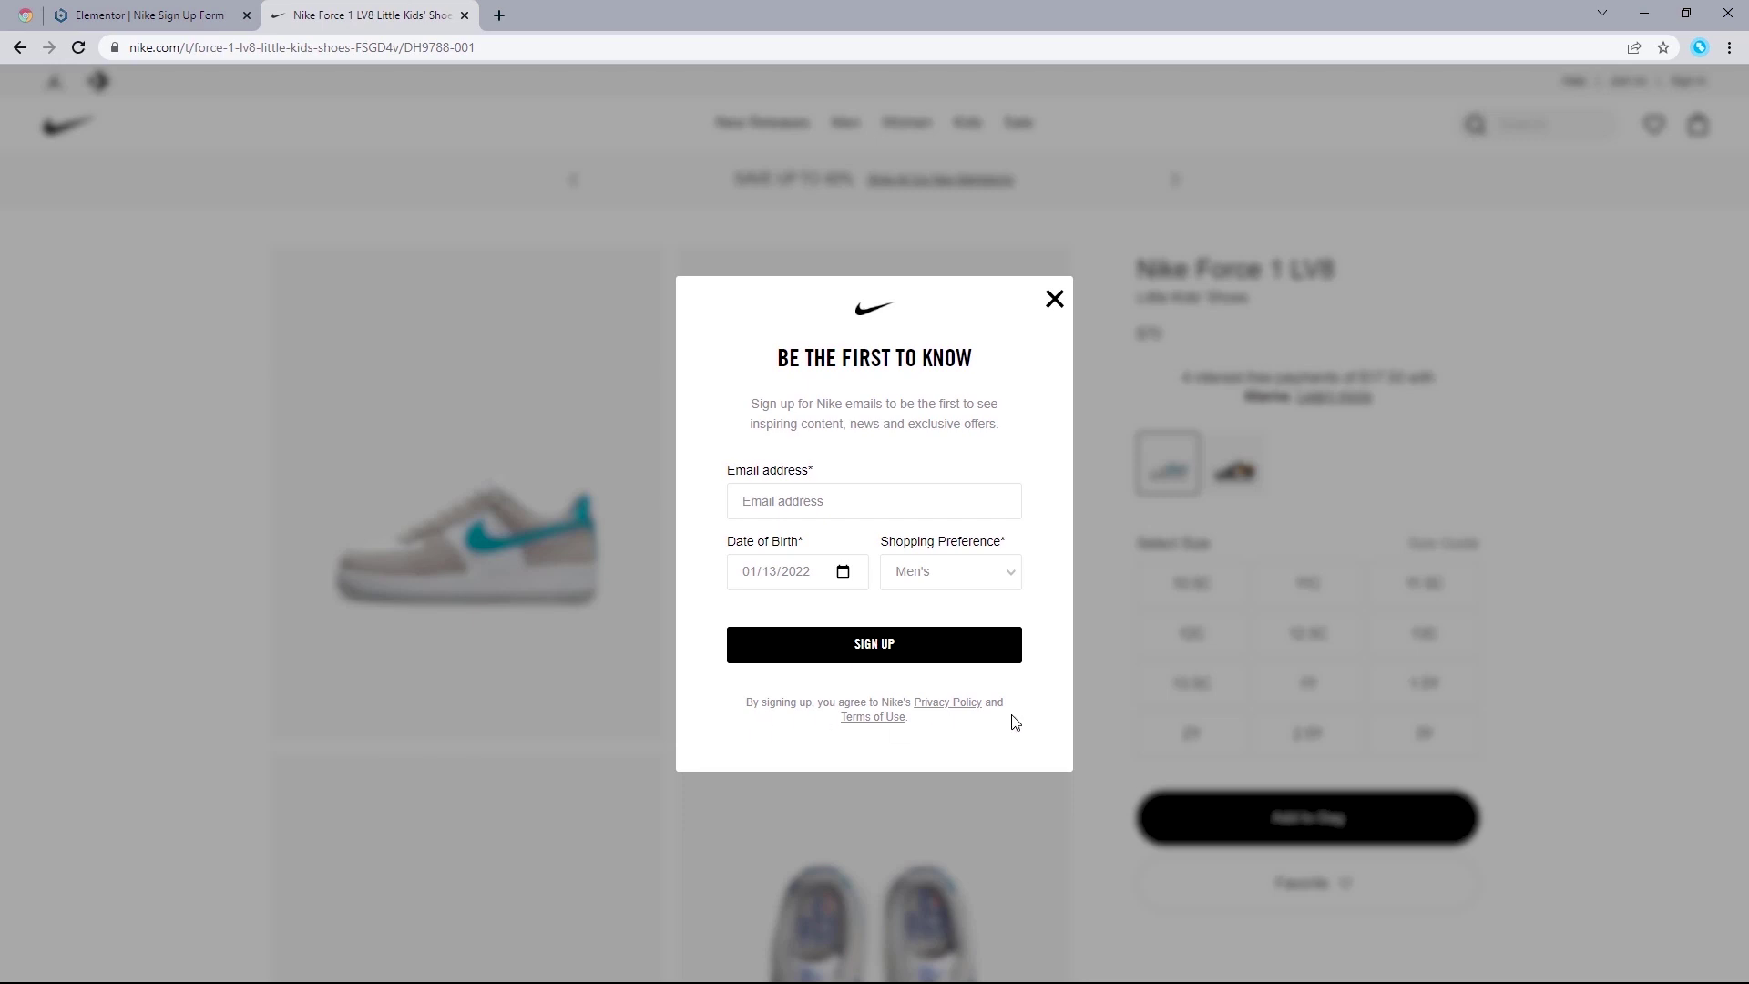
drag(1004, 703, 991, 703)
click(198, 20)
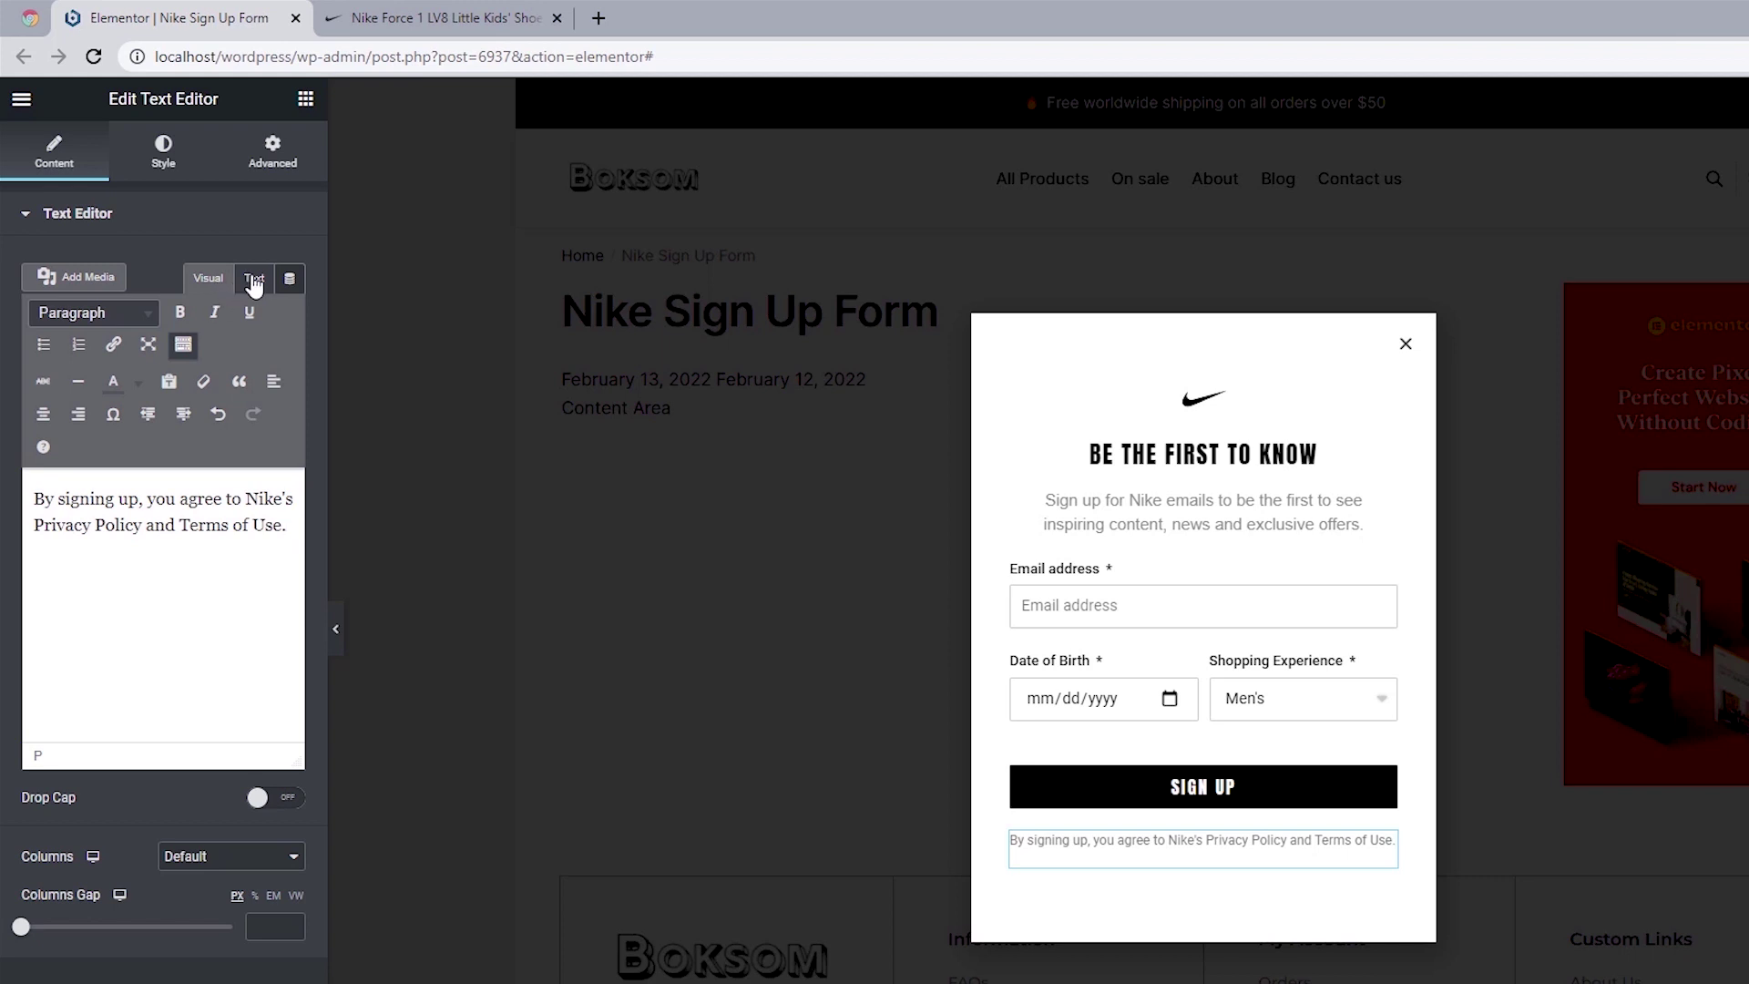
click(254, 279)
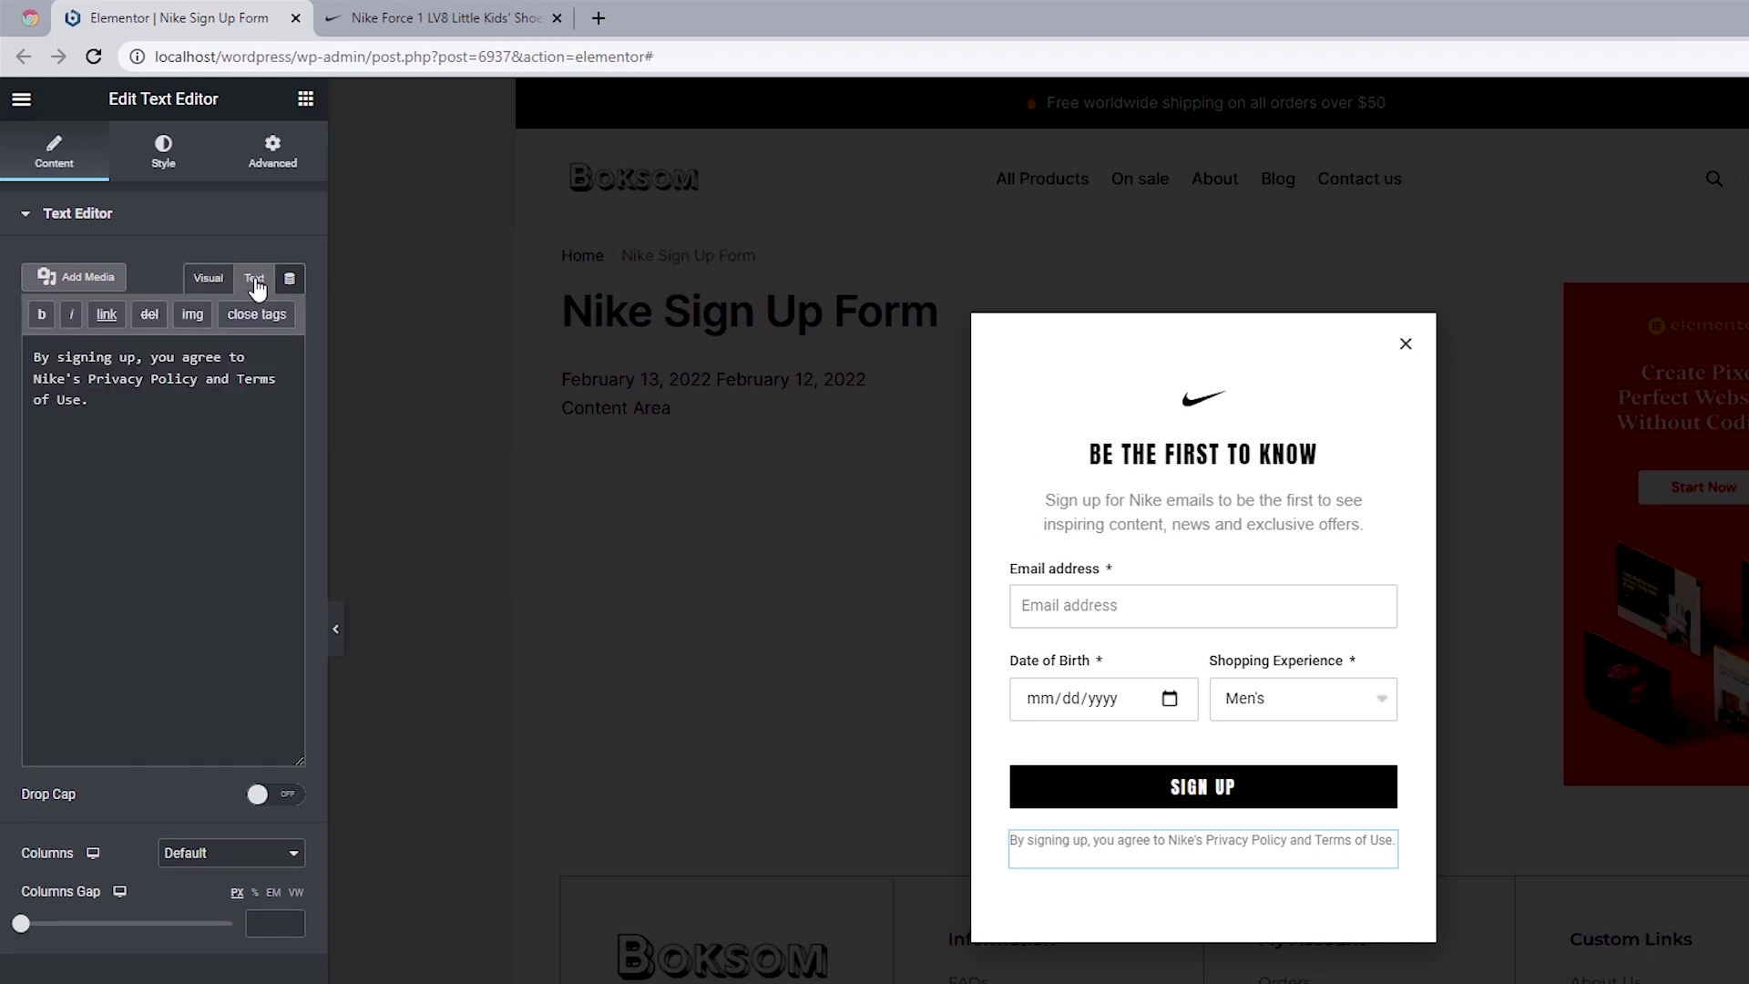
click(235, 378)
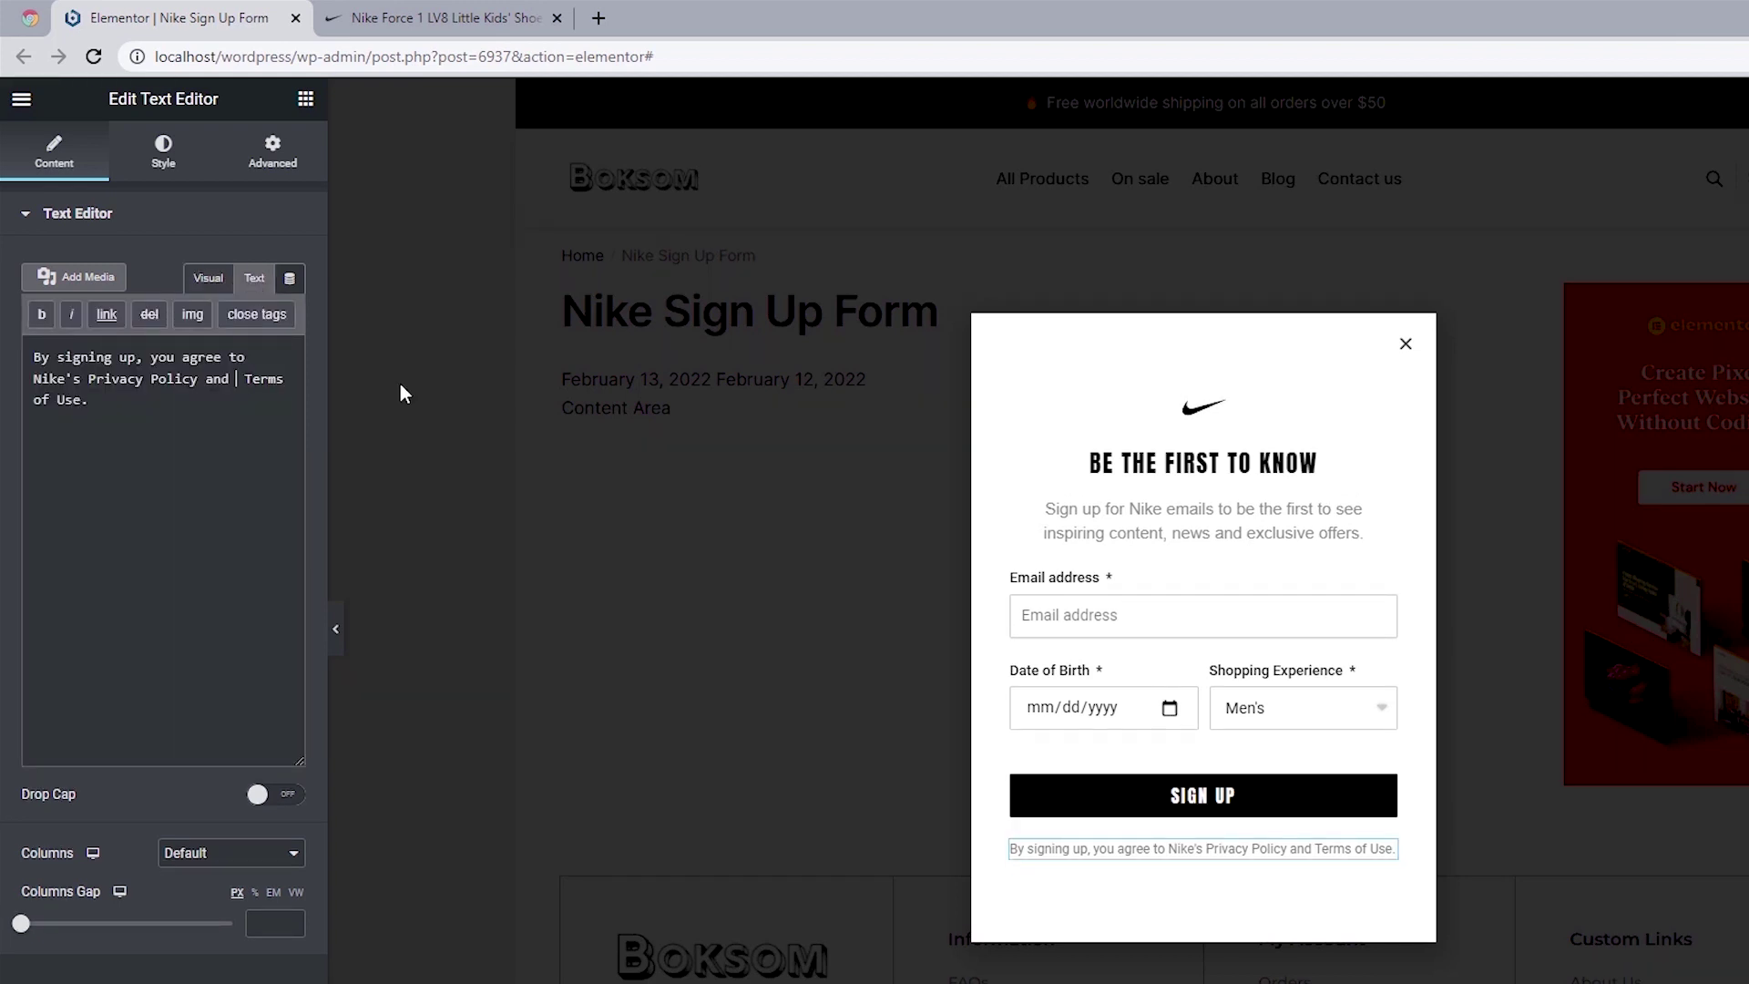
text(<>)
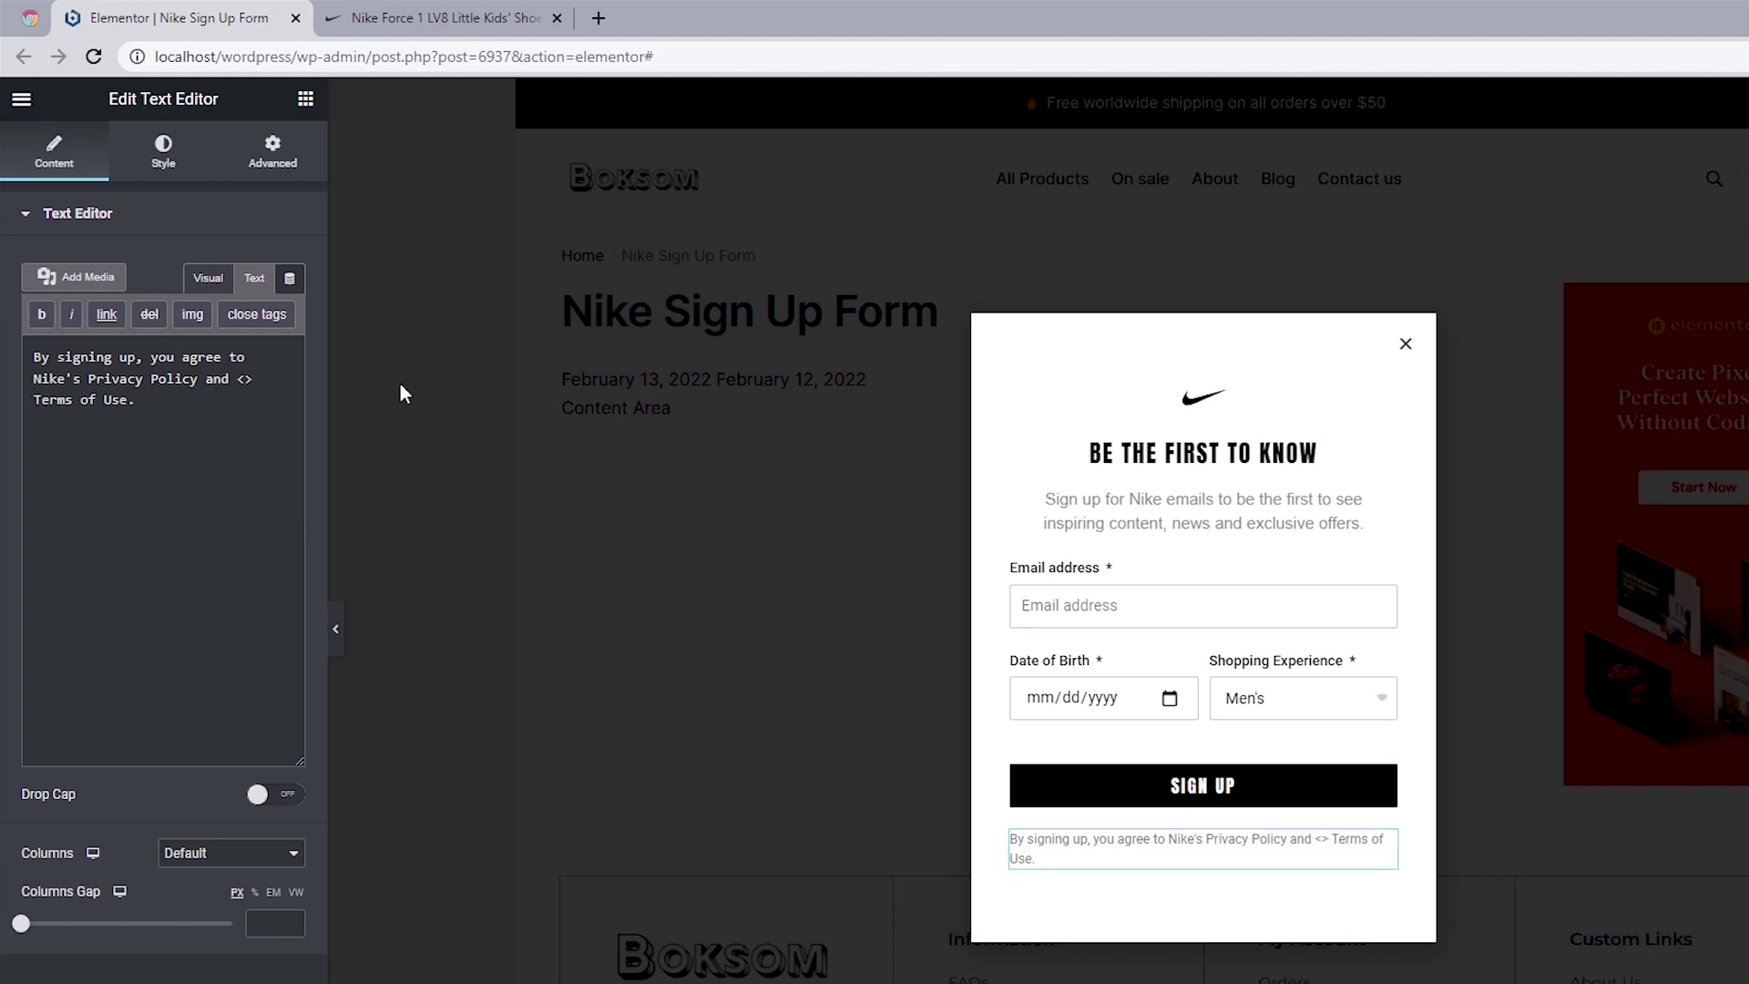
key(Left)
text(br)
click(224, 284)
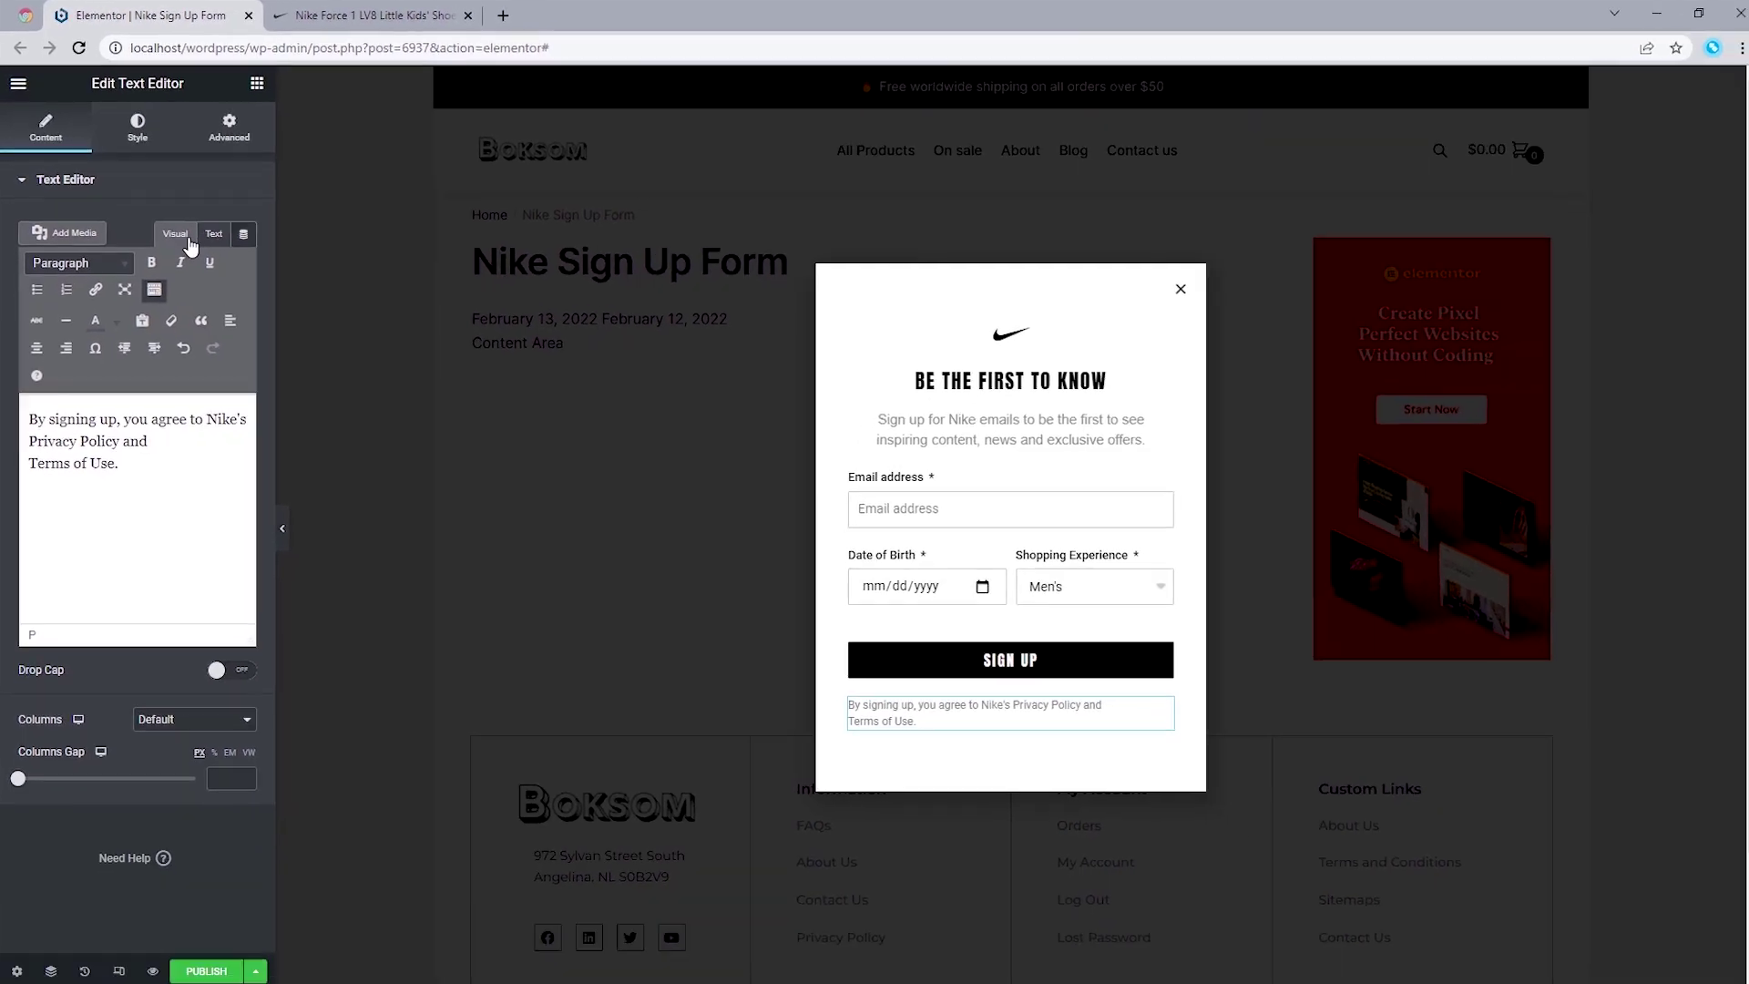
click(440, 10)
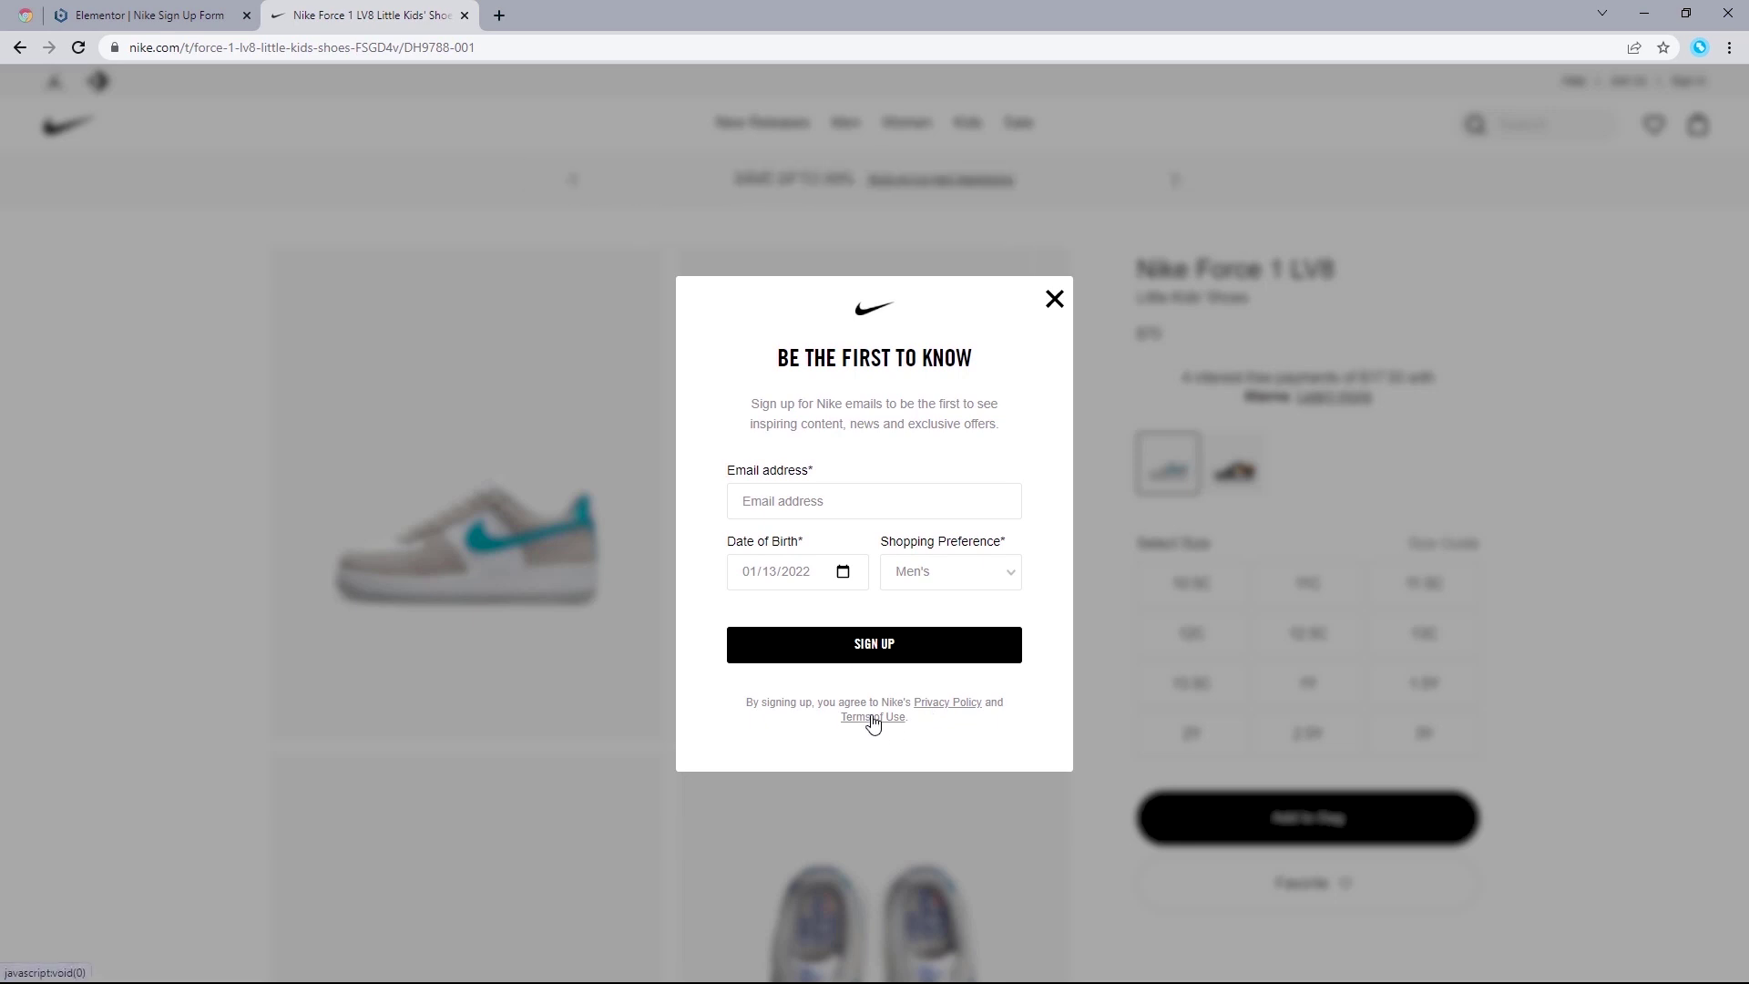
click(196, 16)
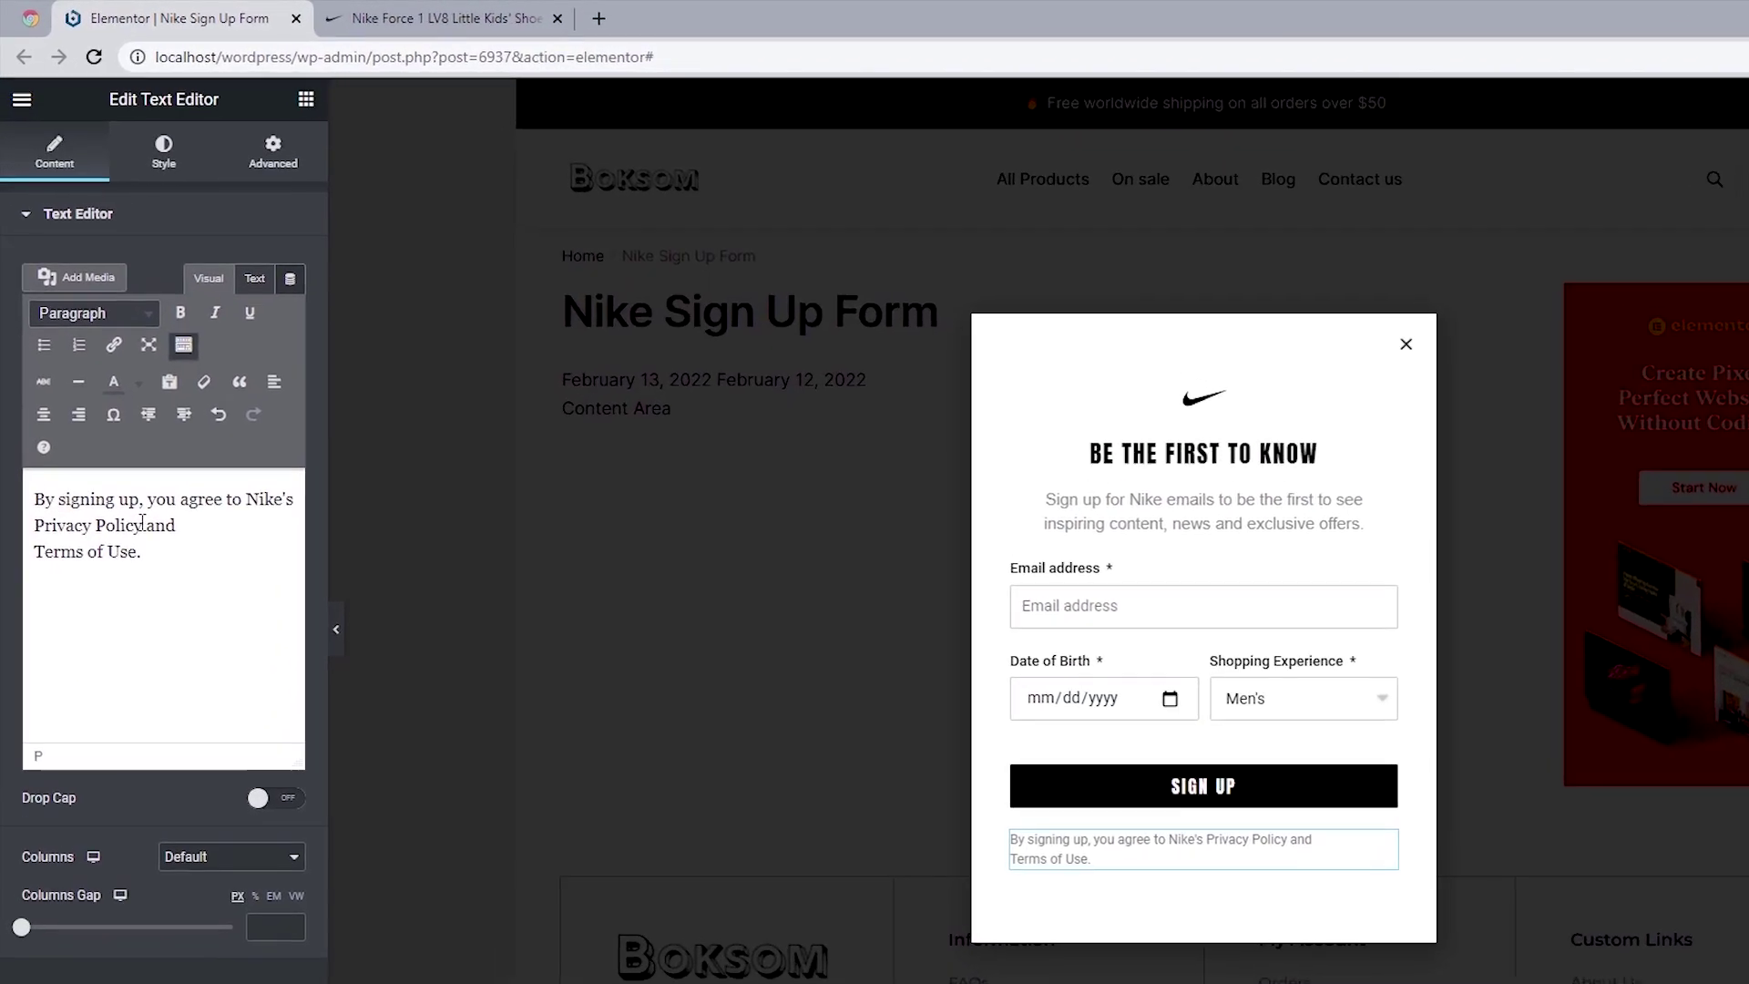
Step: Underline 'Privacy Policy' and link it to #
drag(118, 437, 35, 435)
drag(43, 523, 34, 525)
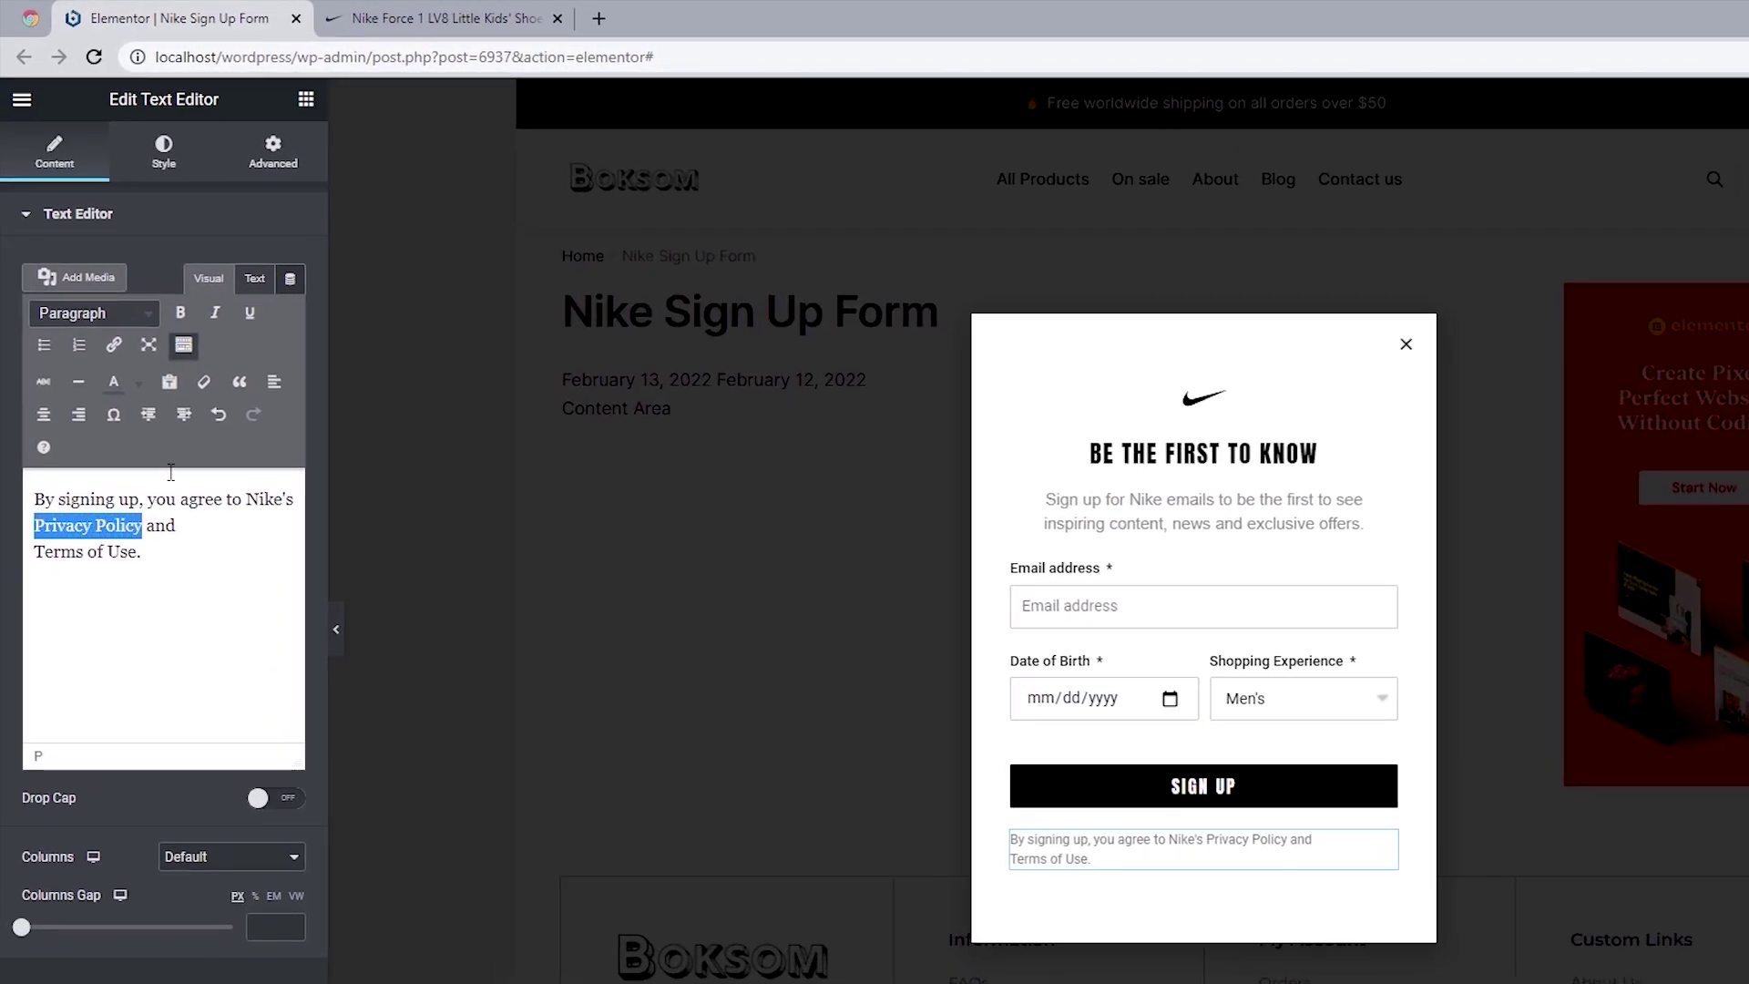
click(249, 313)
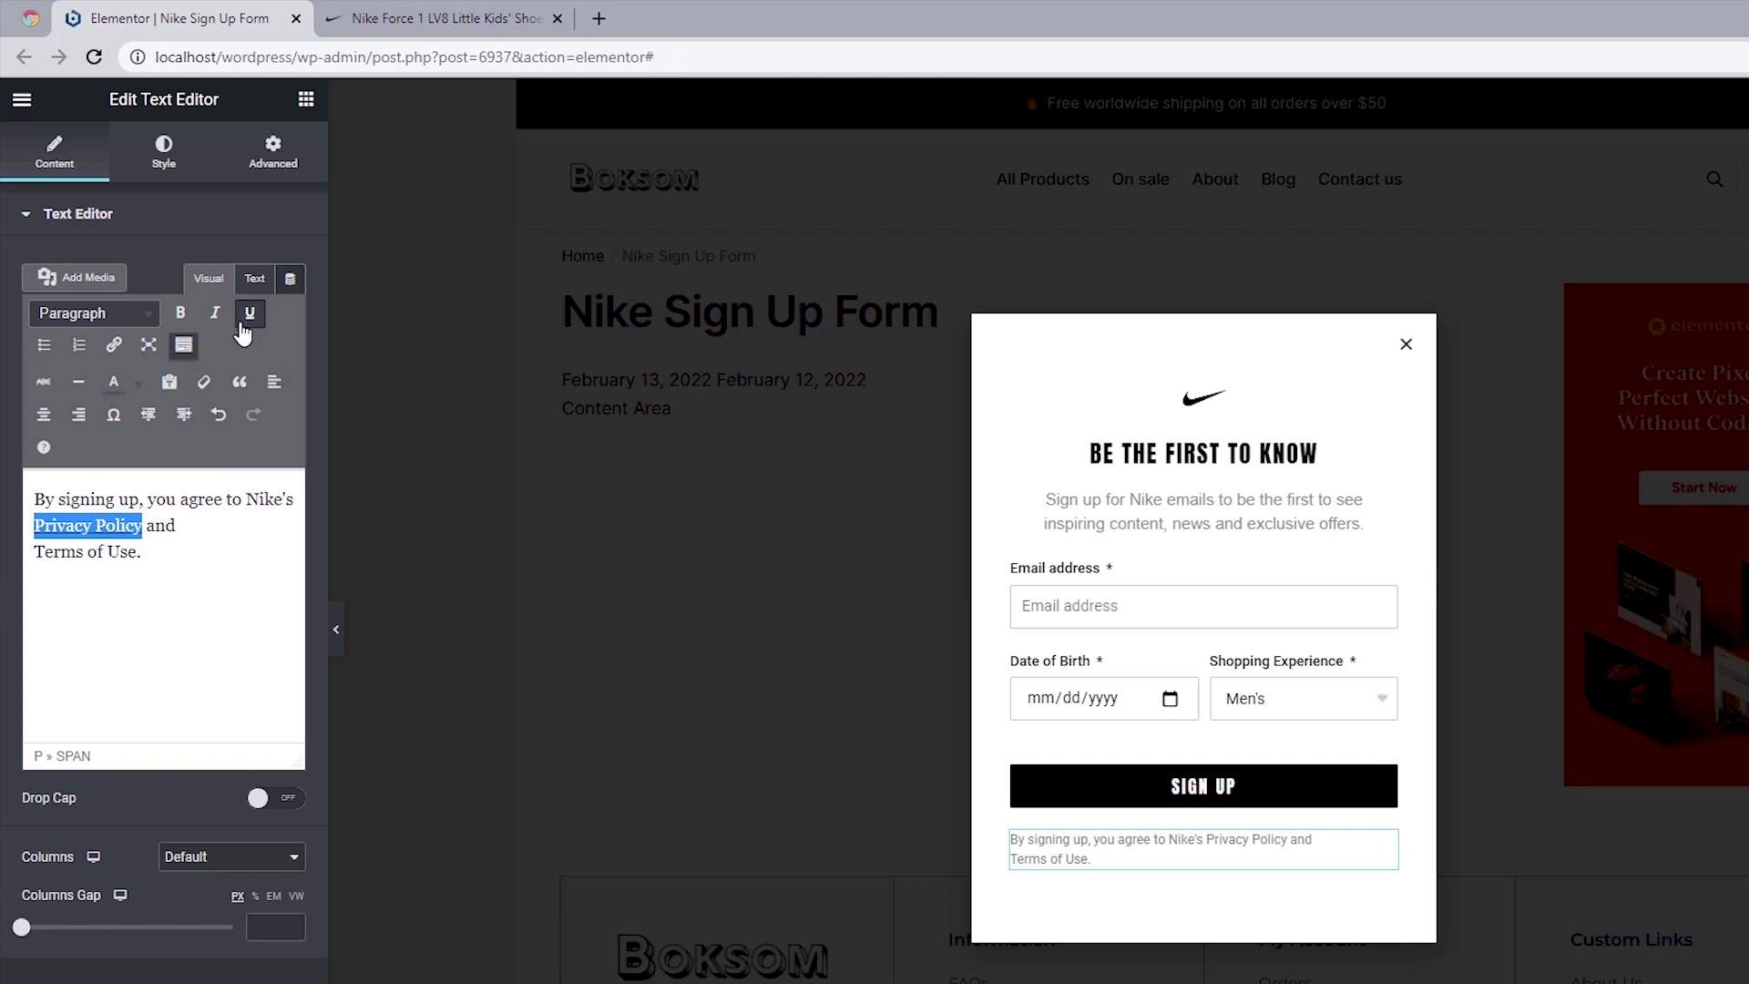
click(115, 346)
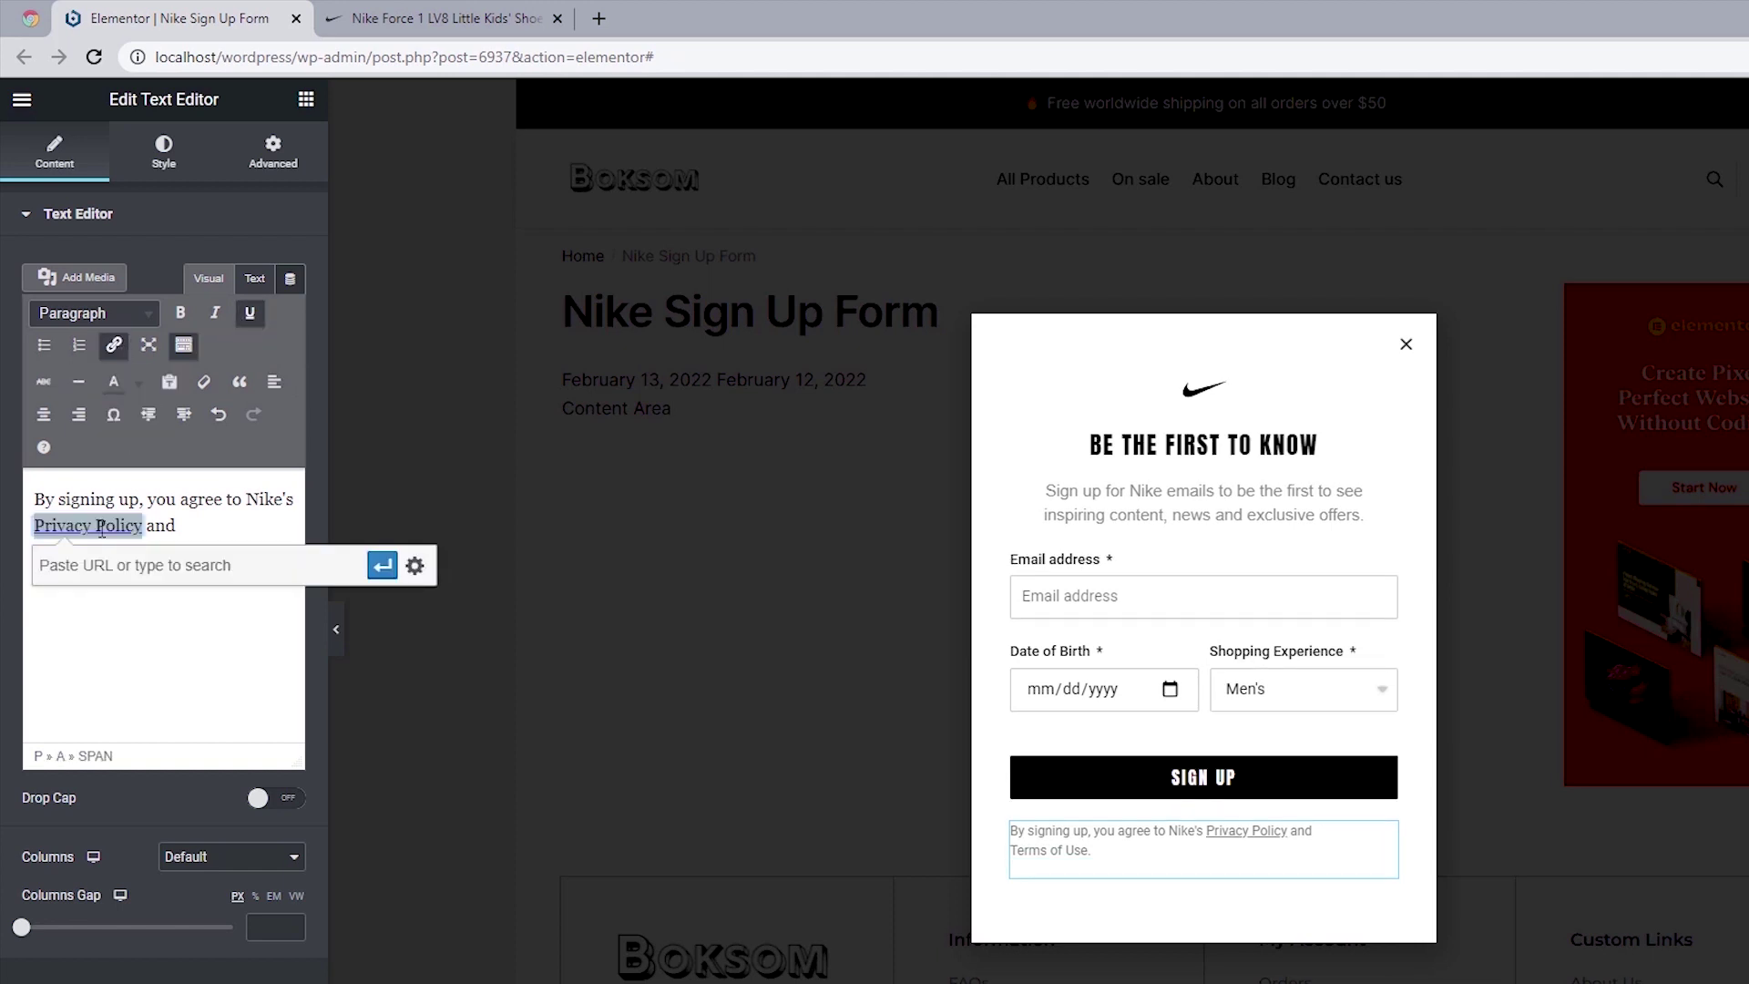
text(#)
click(382, 566)
click(235, 529)
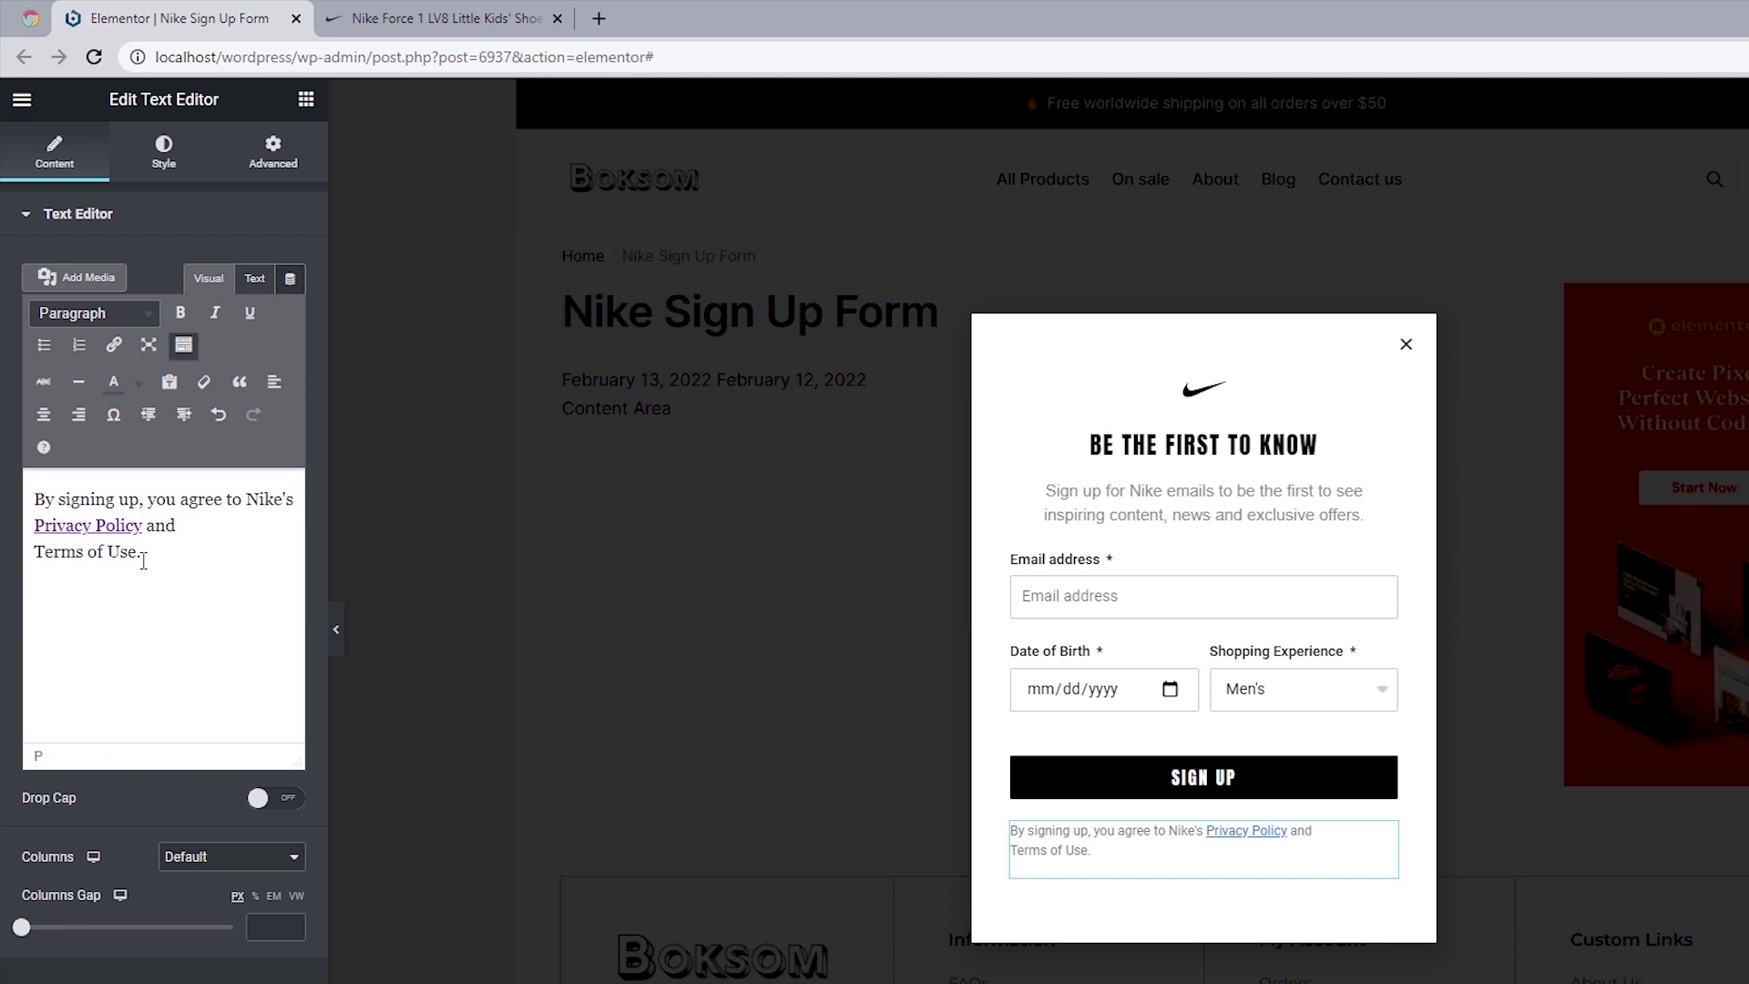
Step: Underline 'Terms of Use.' and link it to #
drag(143, 555, 33, 555)
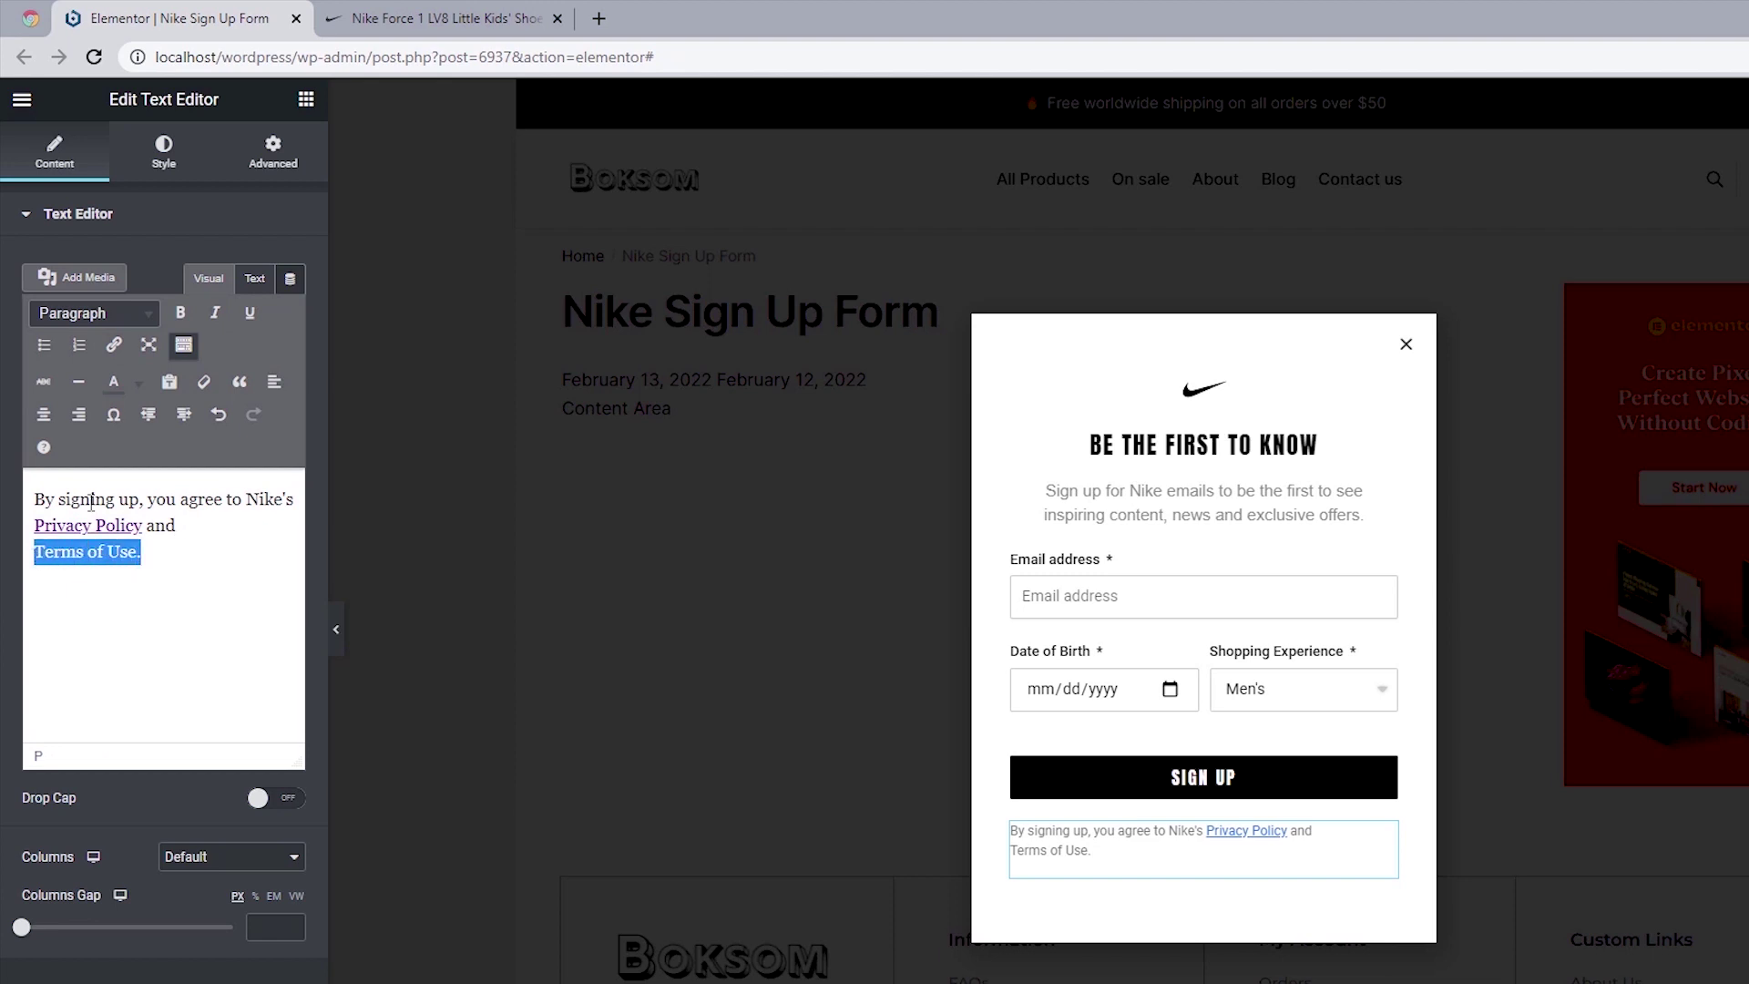
click(253, 315)
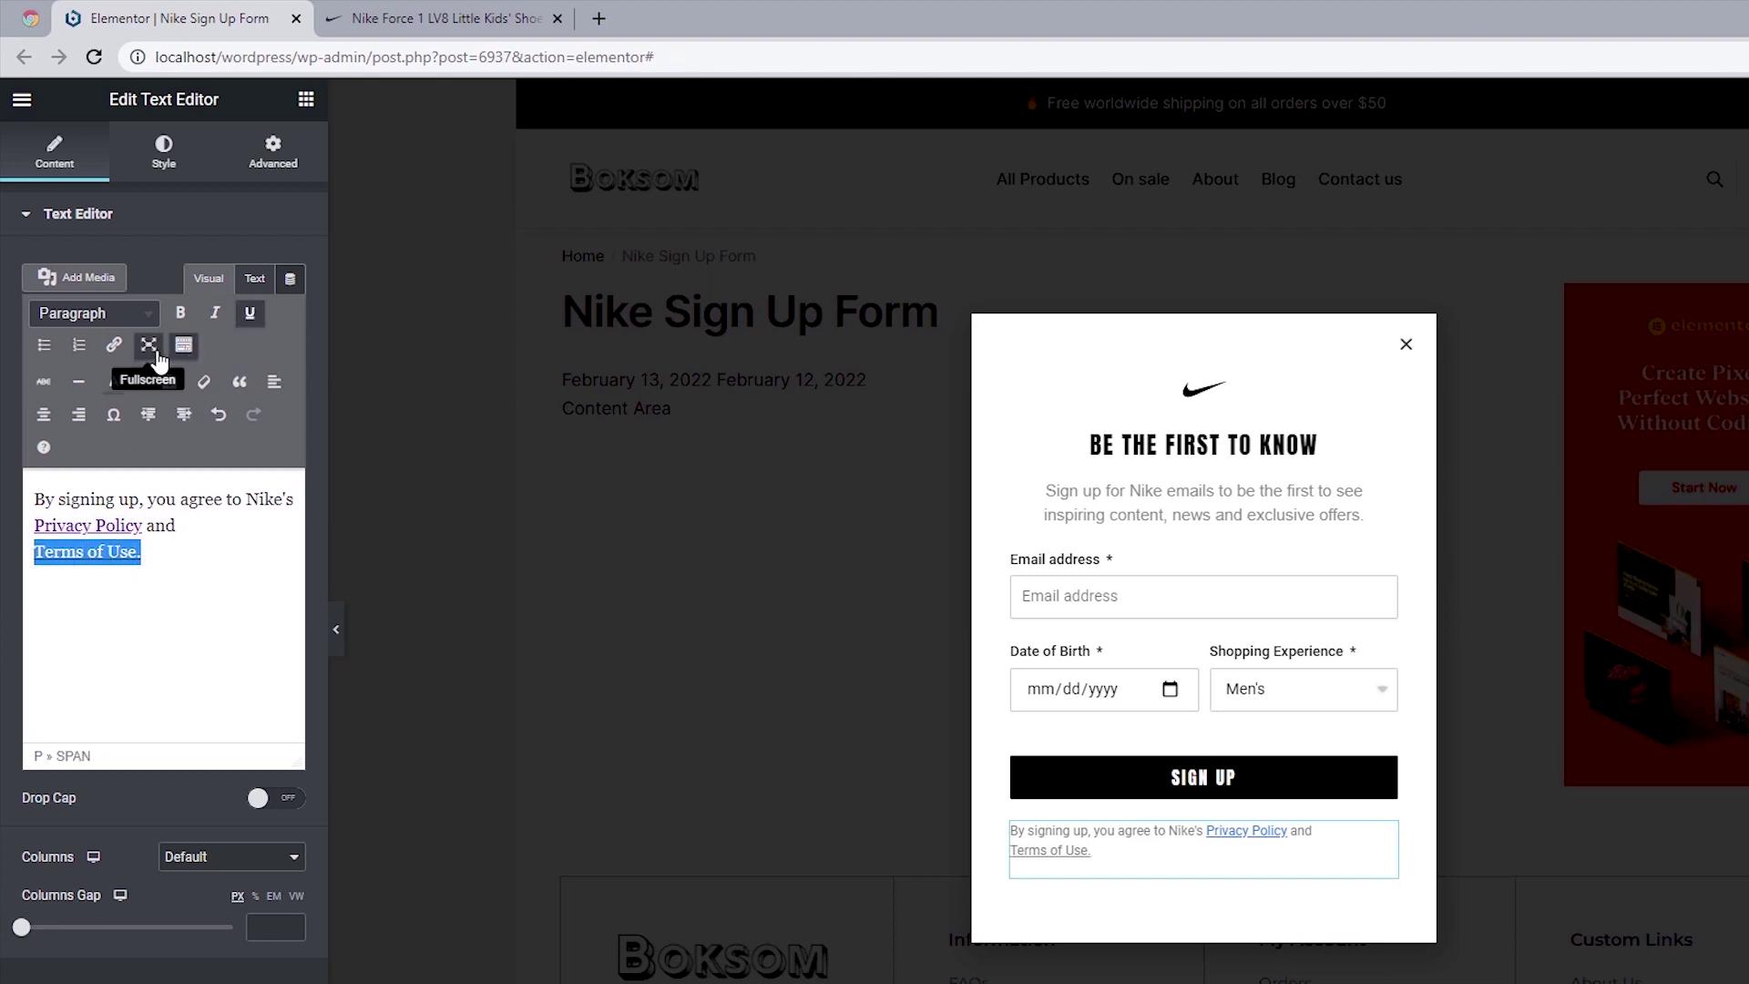
click(114, 346)
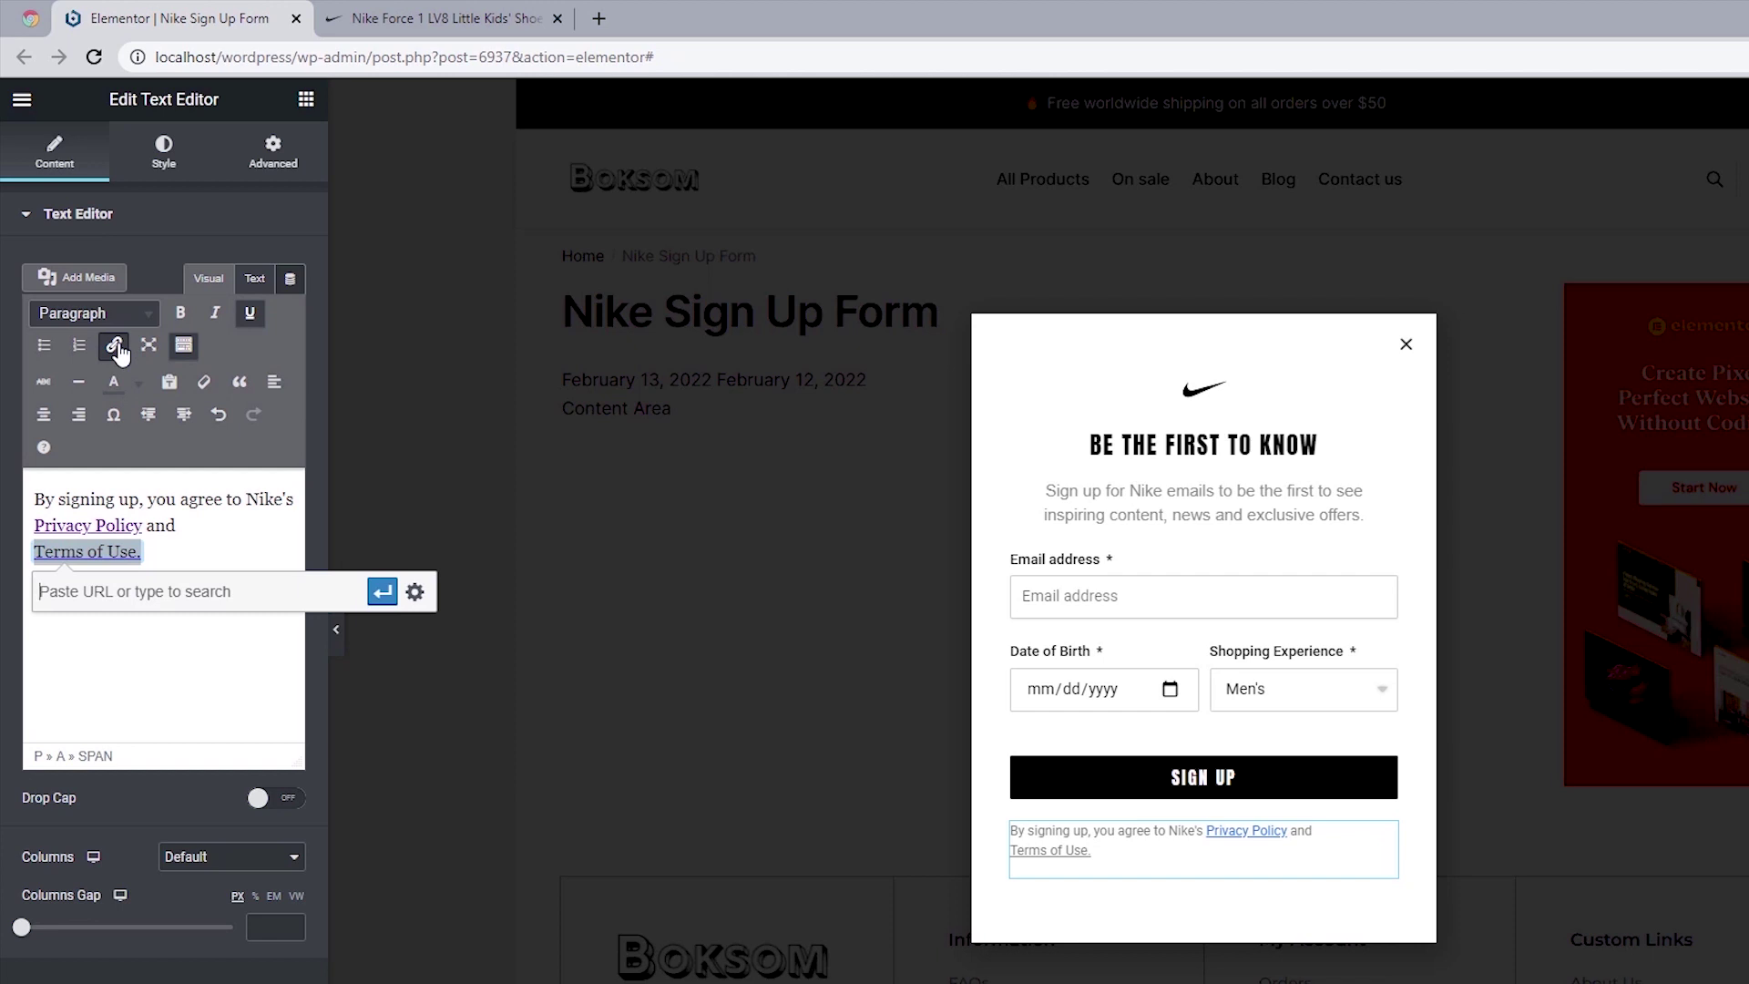
text(#)
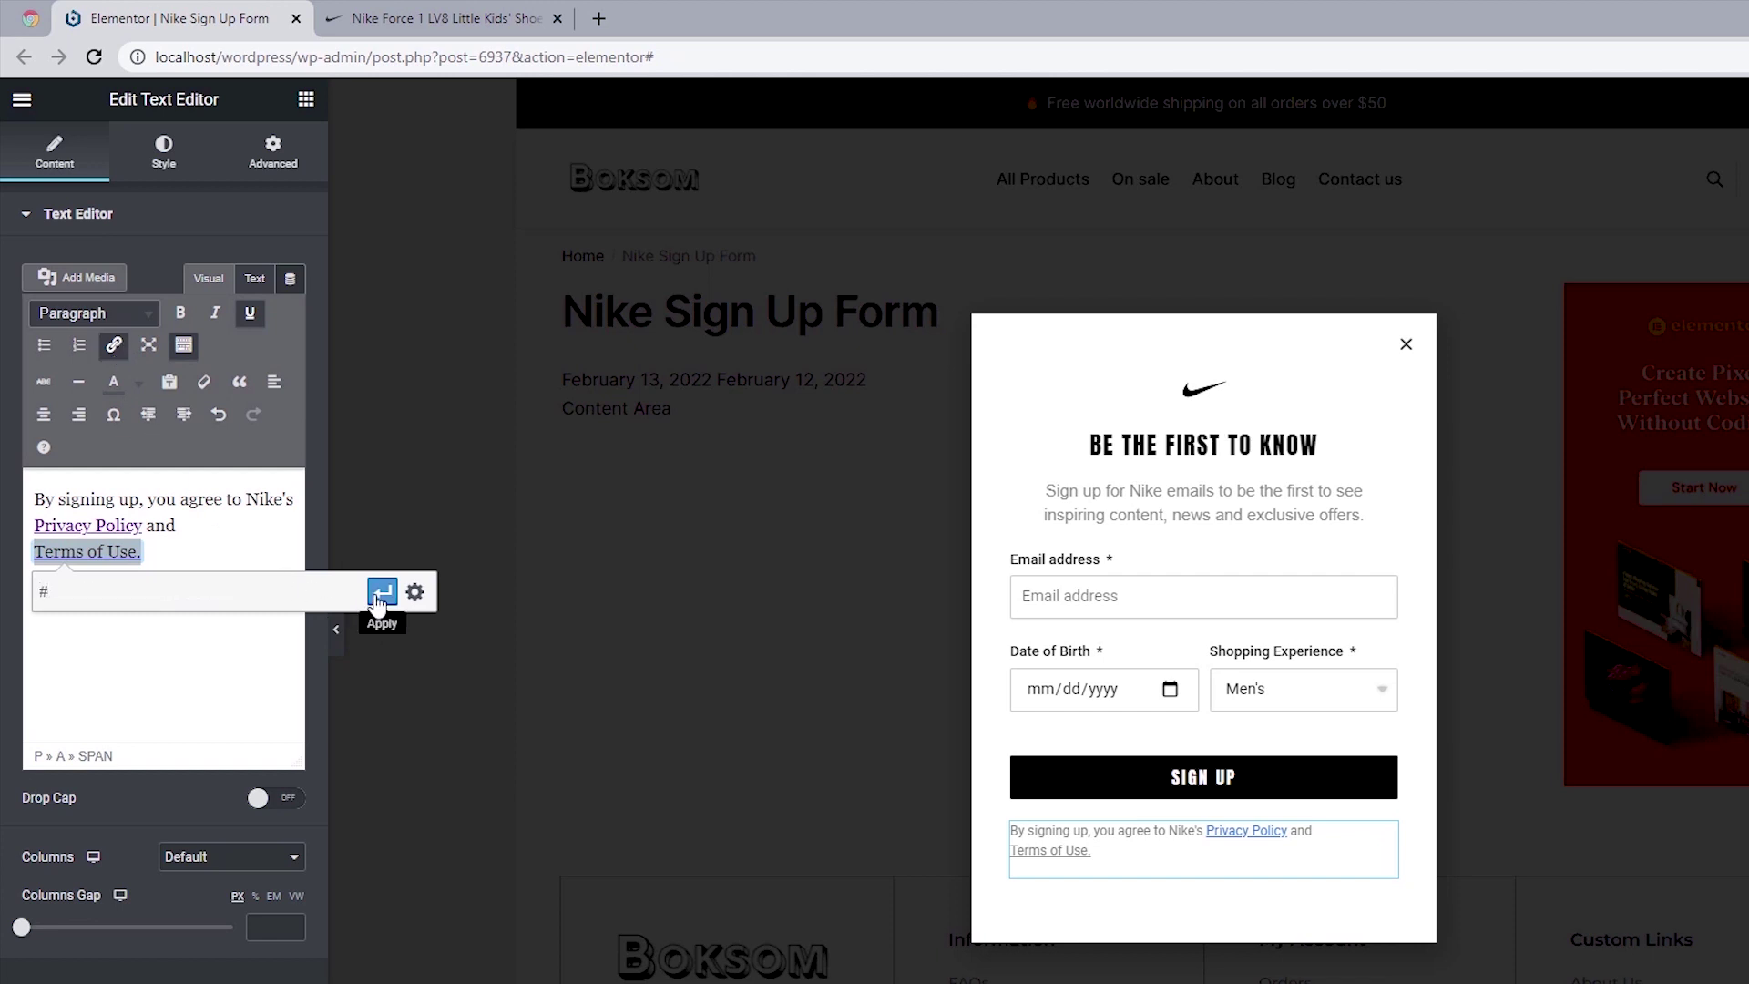
click(380, 594)
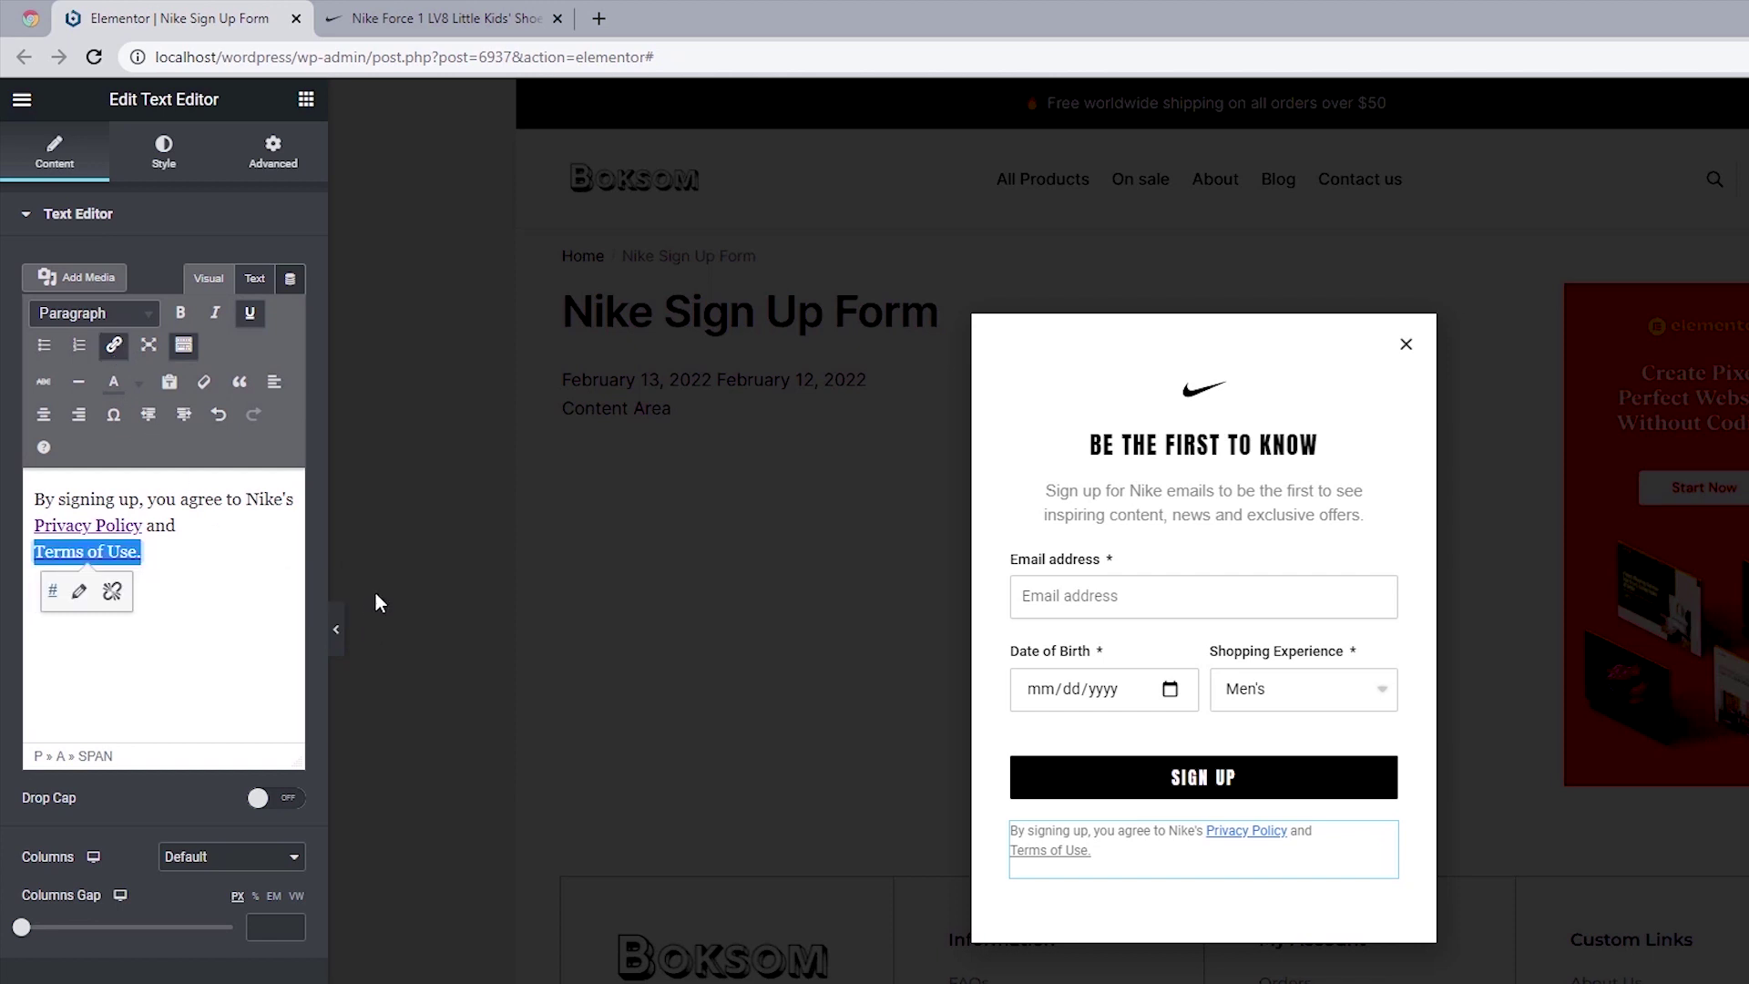
click(222, 580)
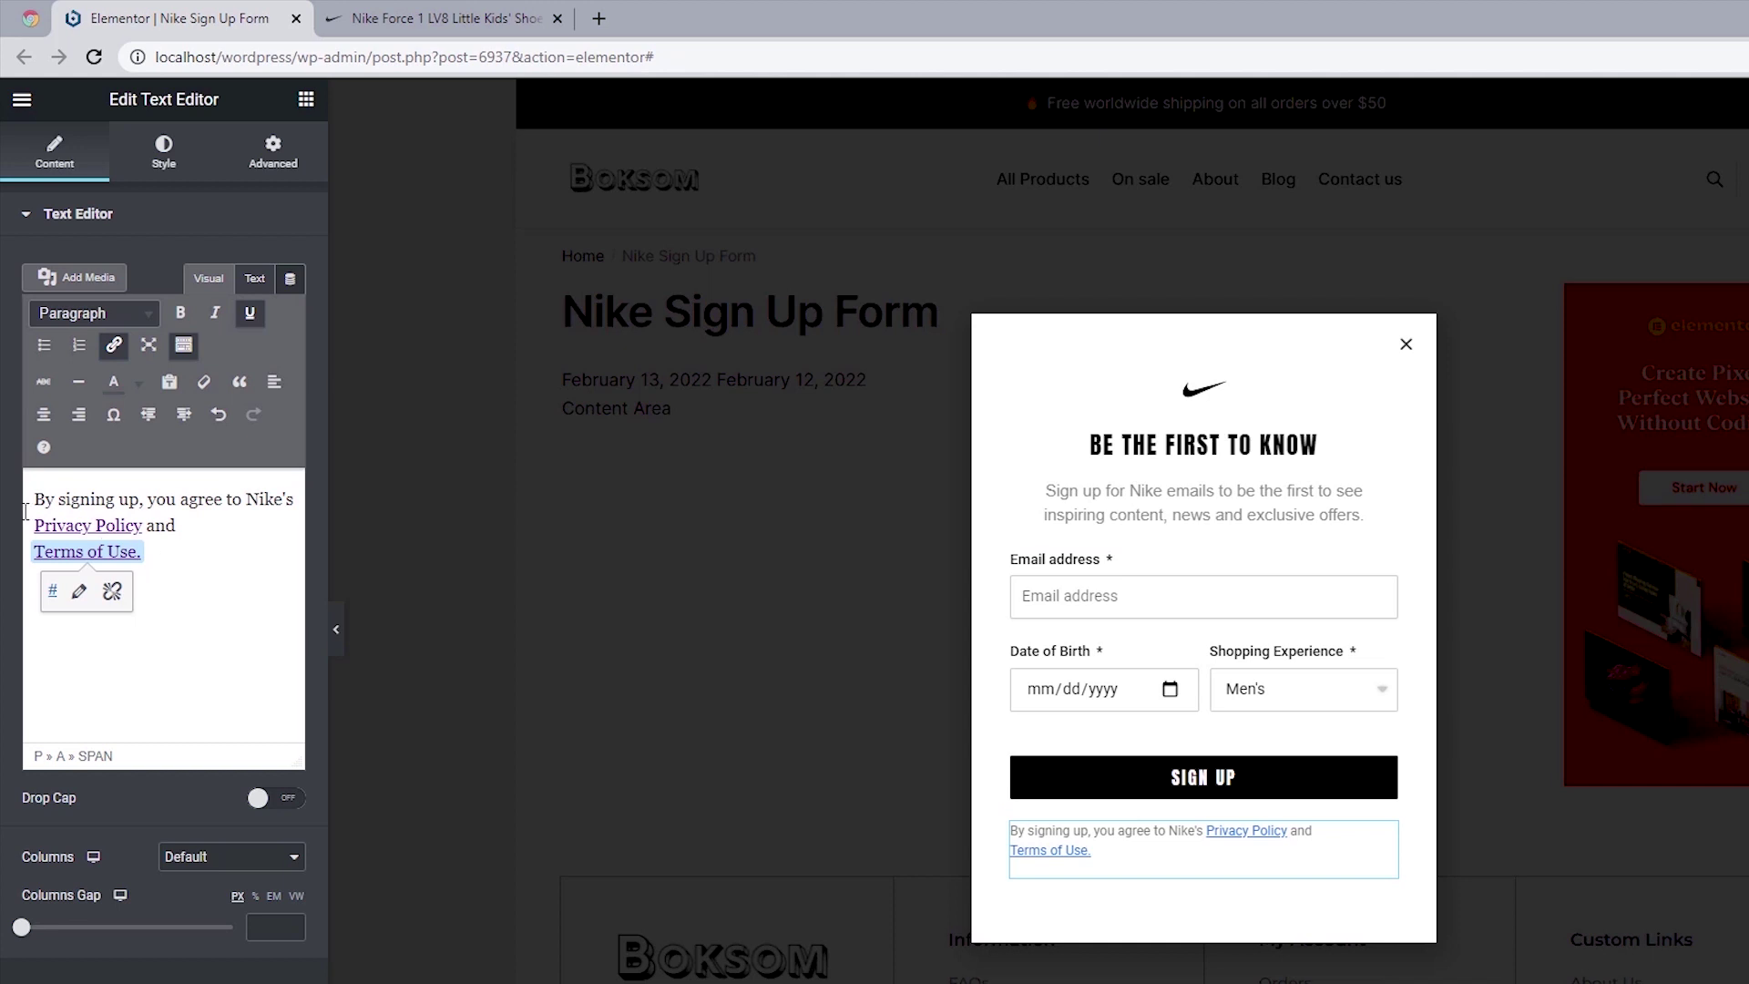
Step: Make the disclaimer text dark and centre-align it
drag(33, 500, 169, 564)
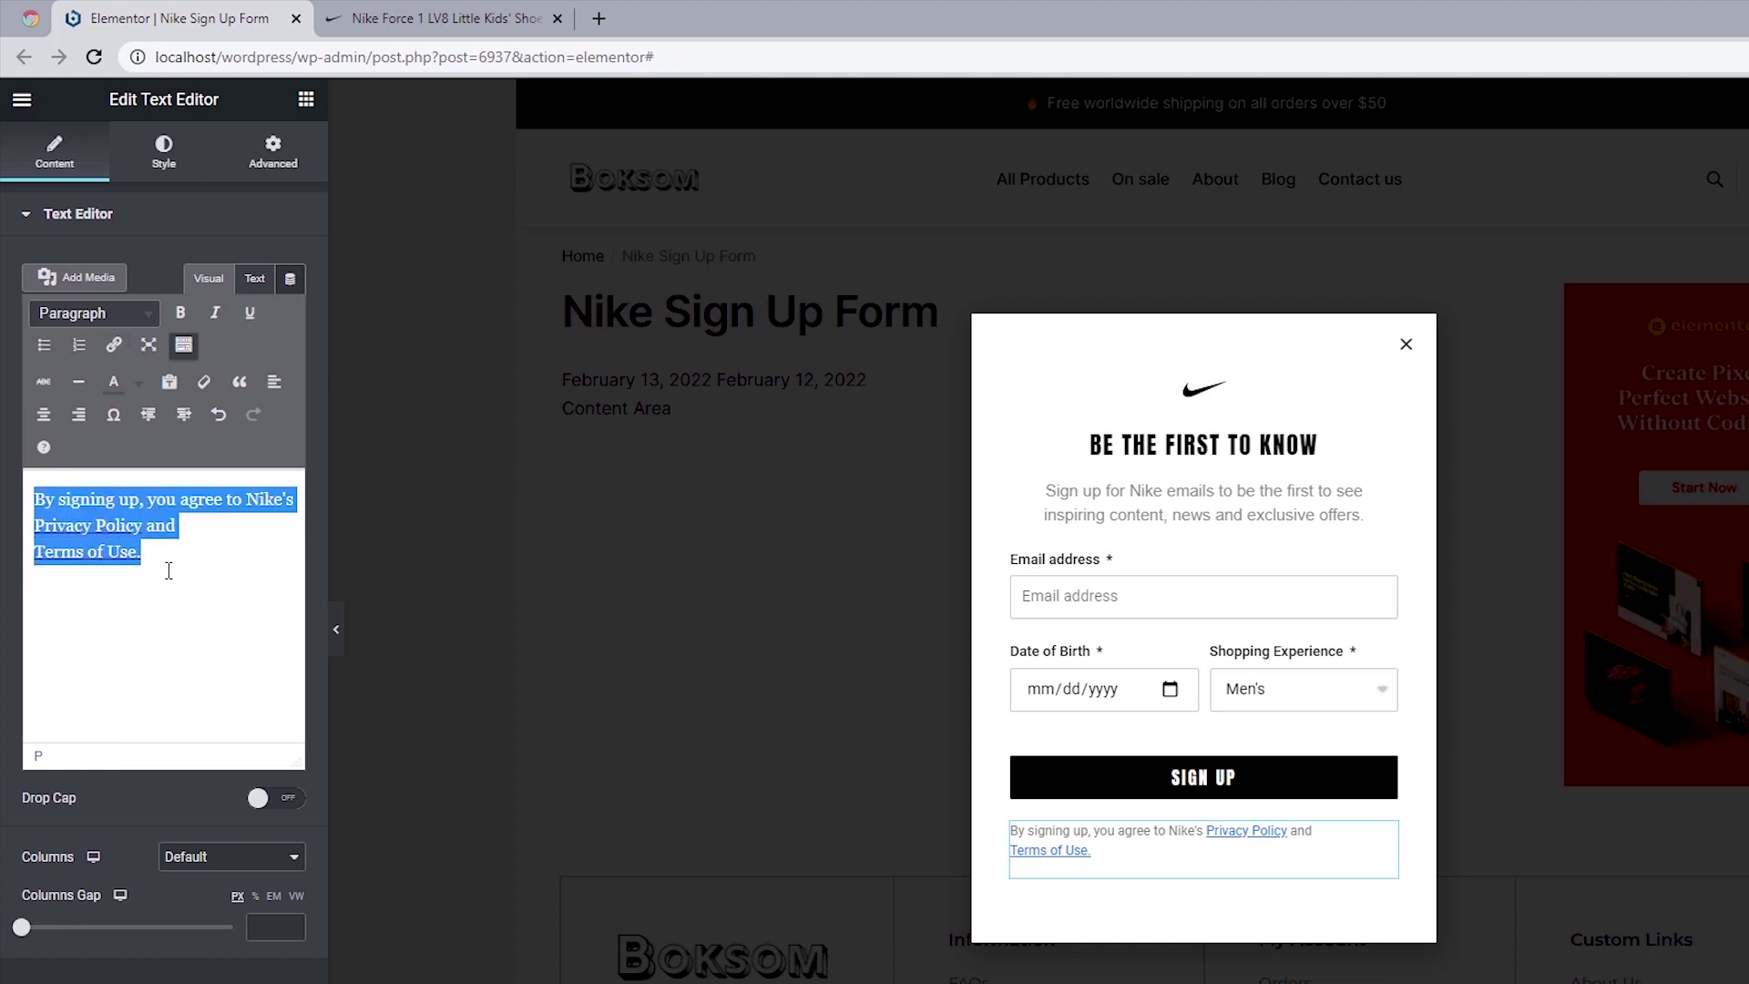
click(139, 391)
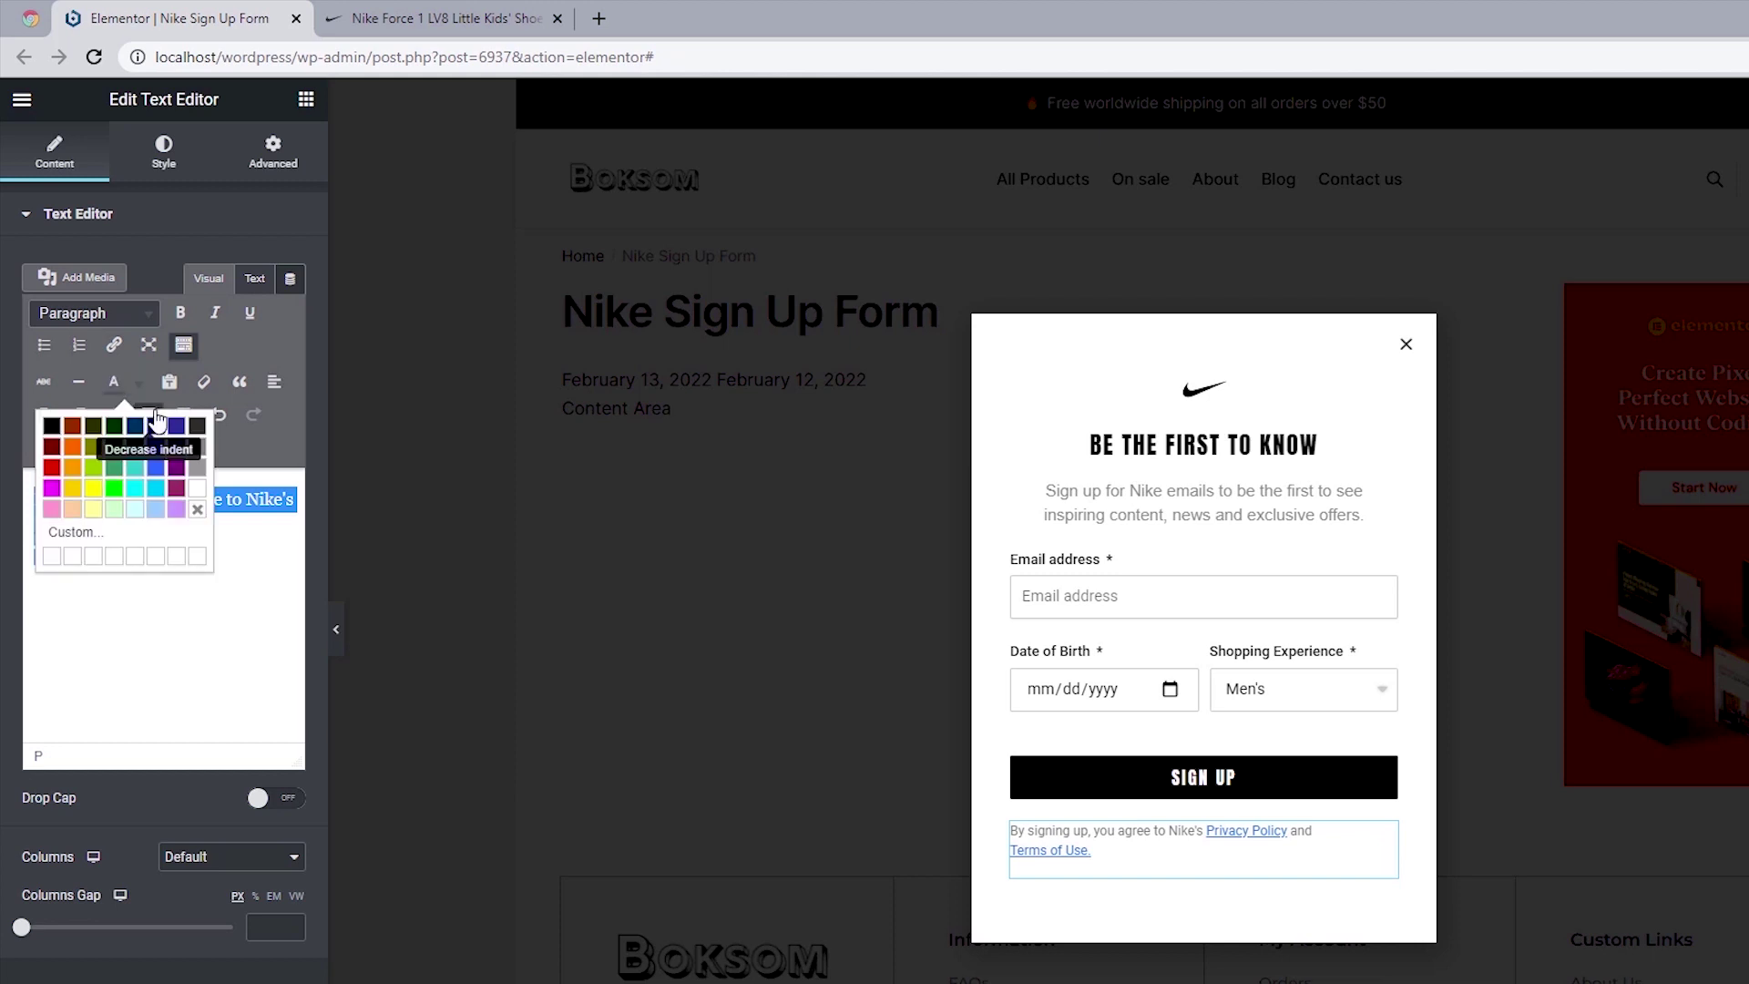
click(197, 427)
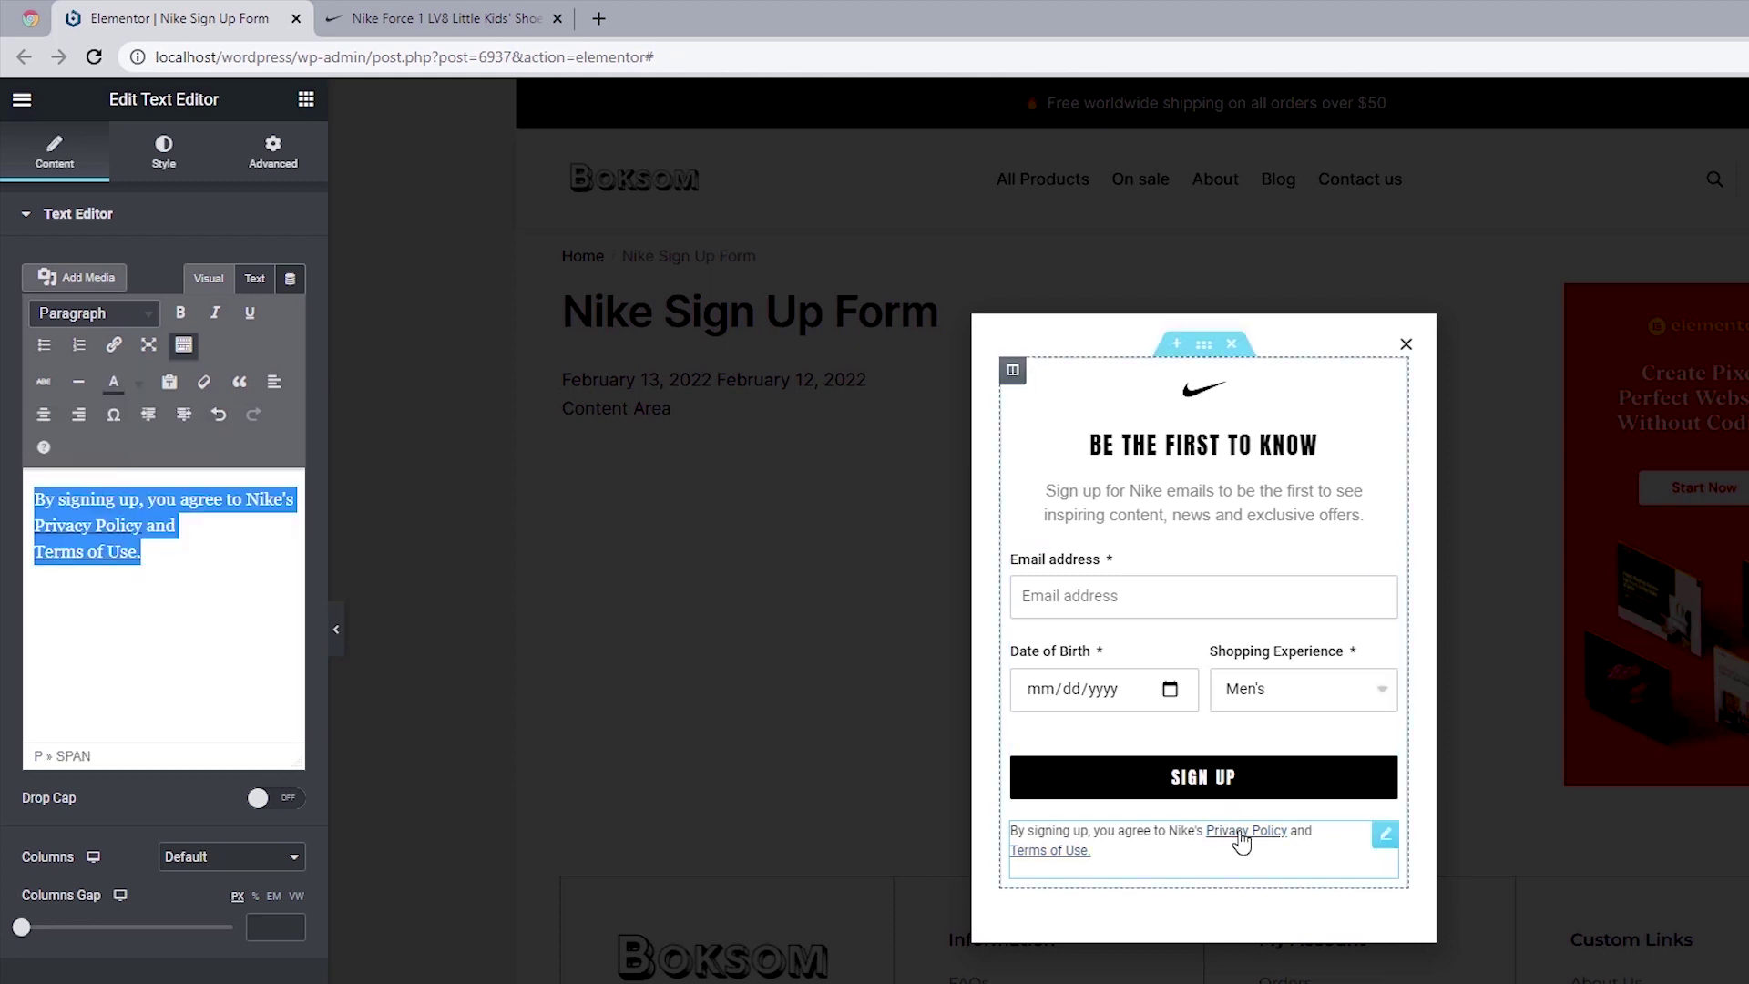
click(179, 164)
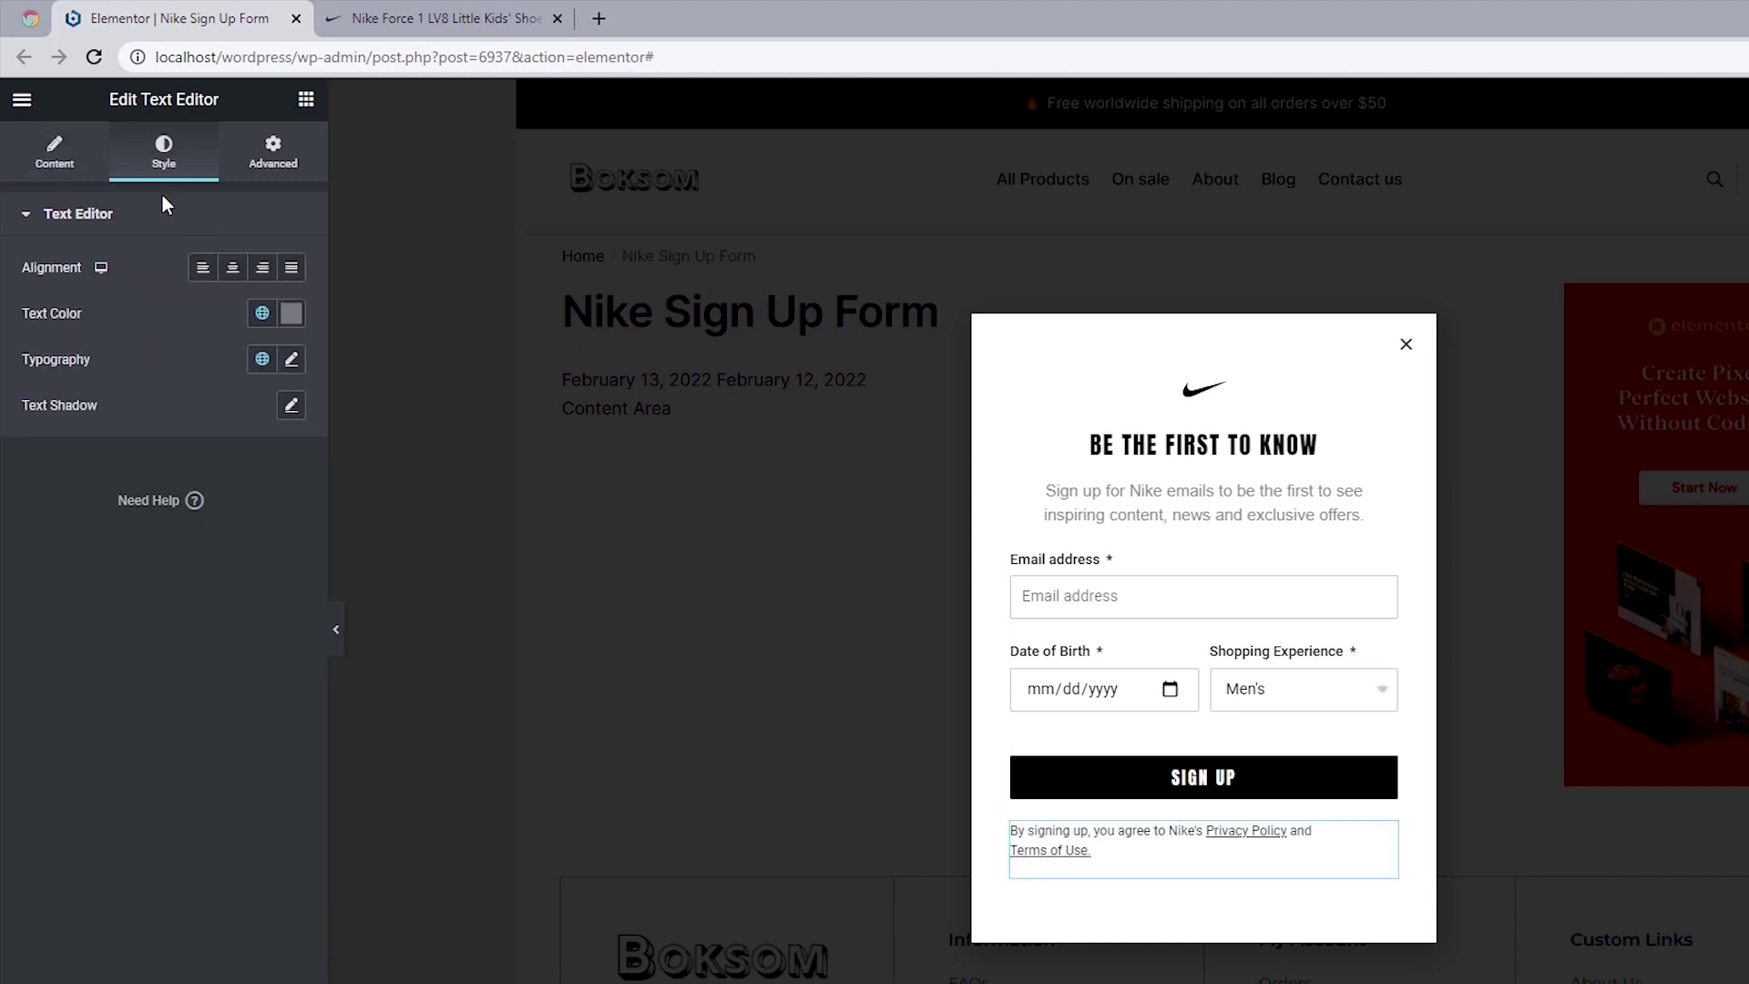
click(234, 268)
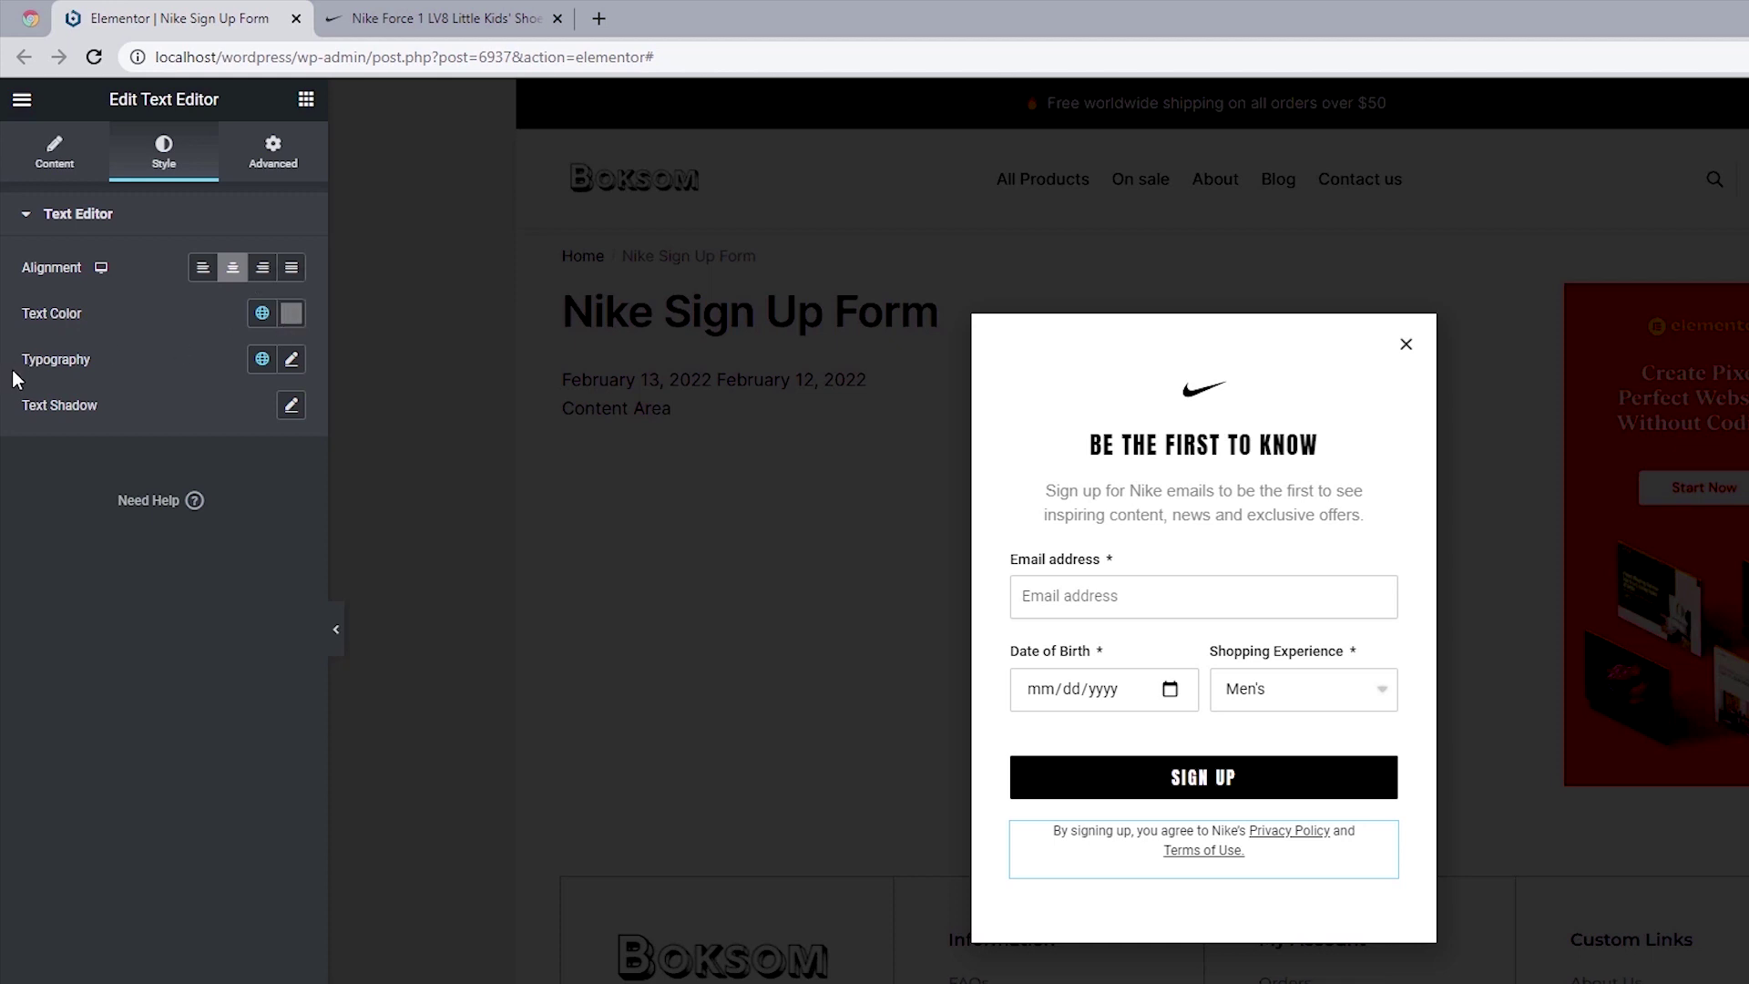
Step: Set the disclaimer typography to Helvetica, 12 px, weight 500
click(291, 362)
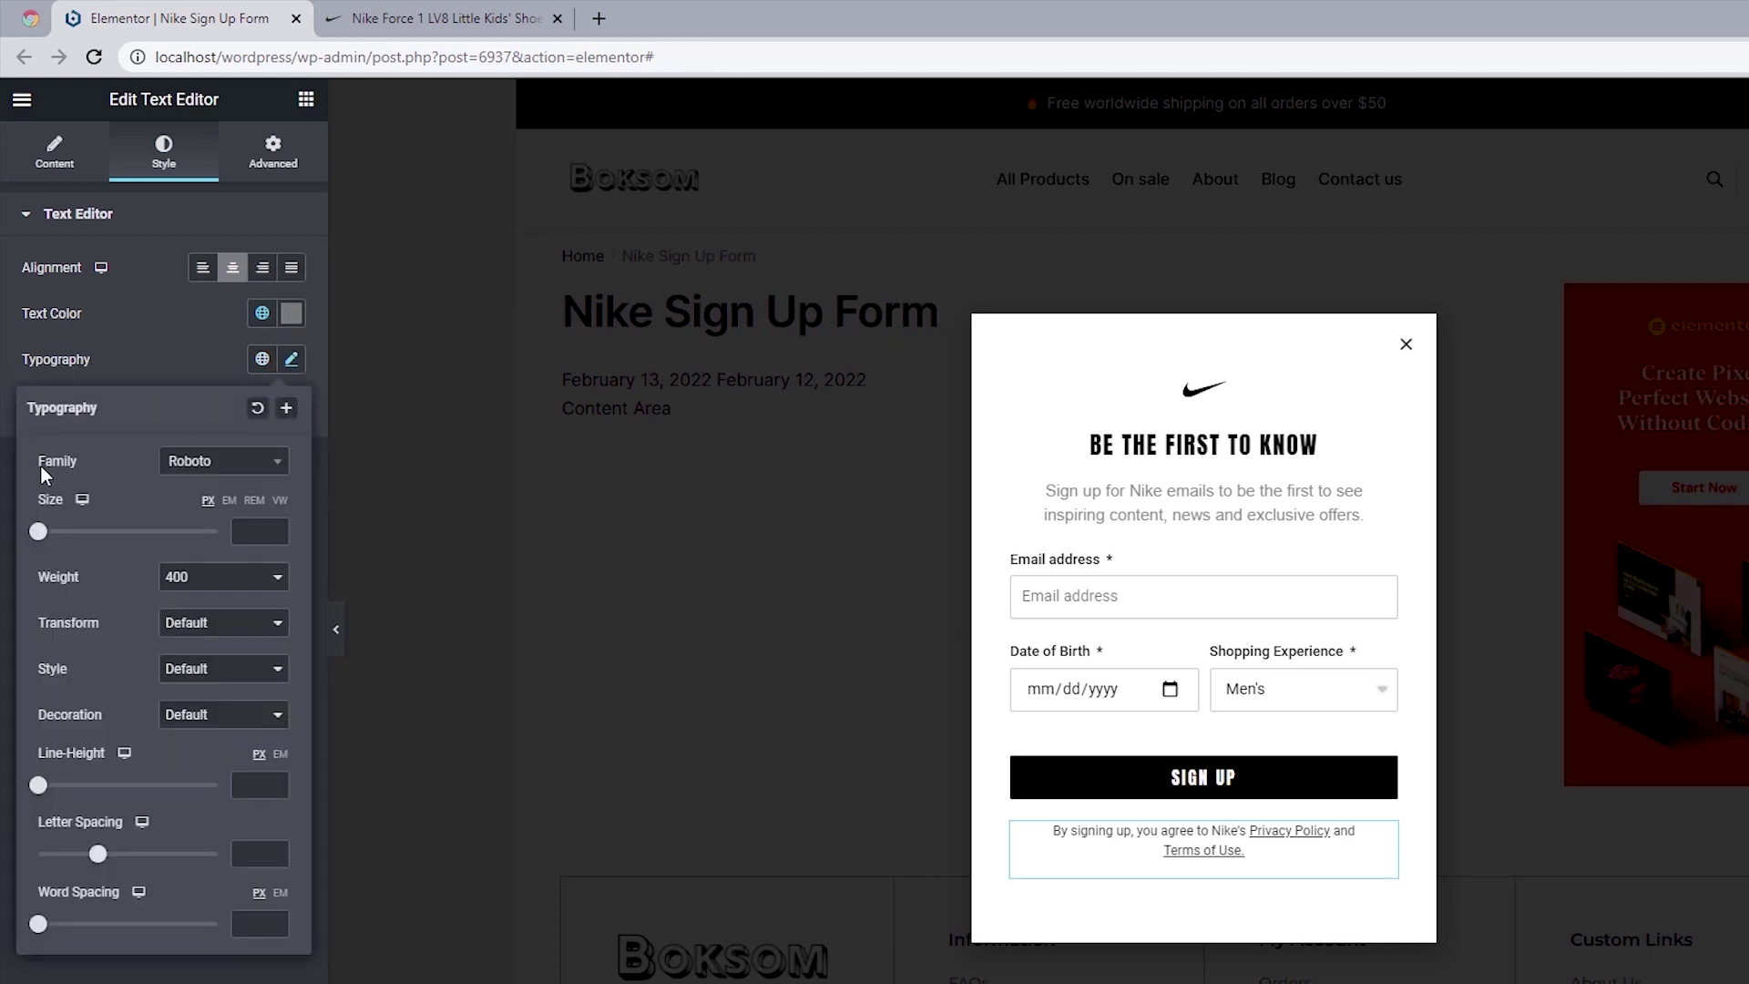
click(218, 463)
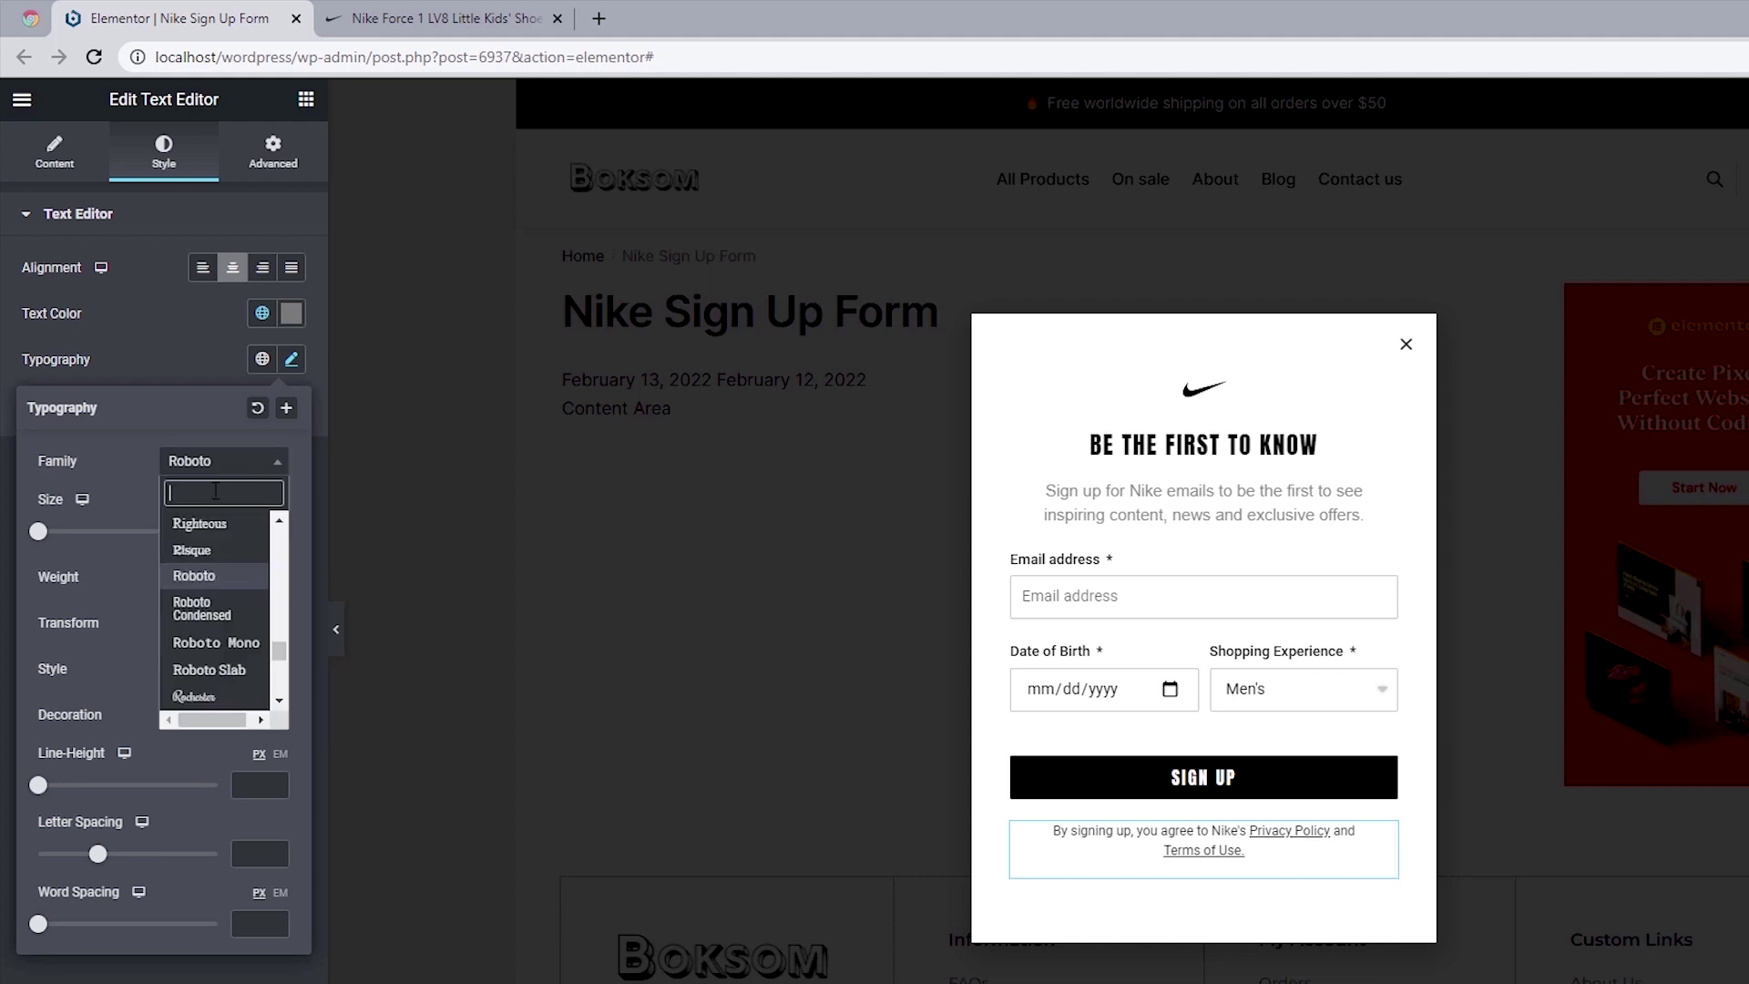
text(hel)
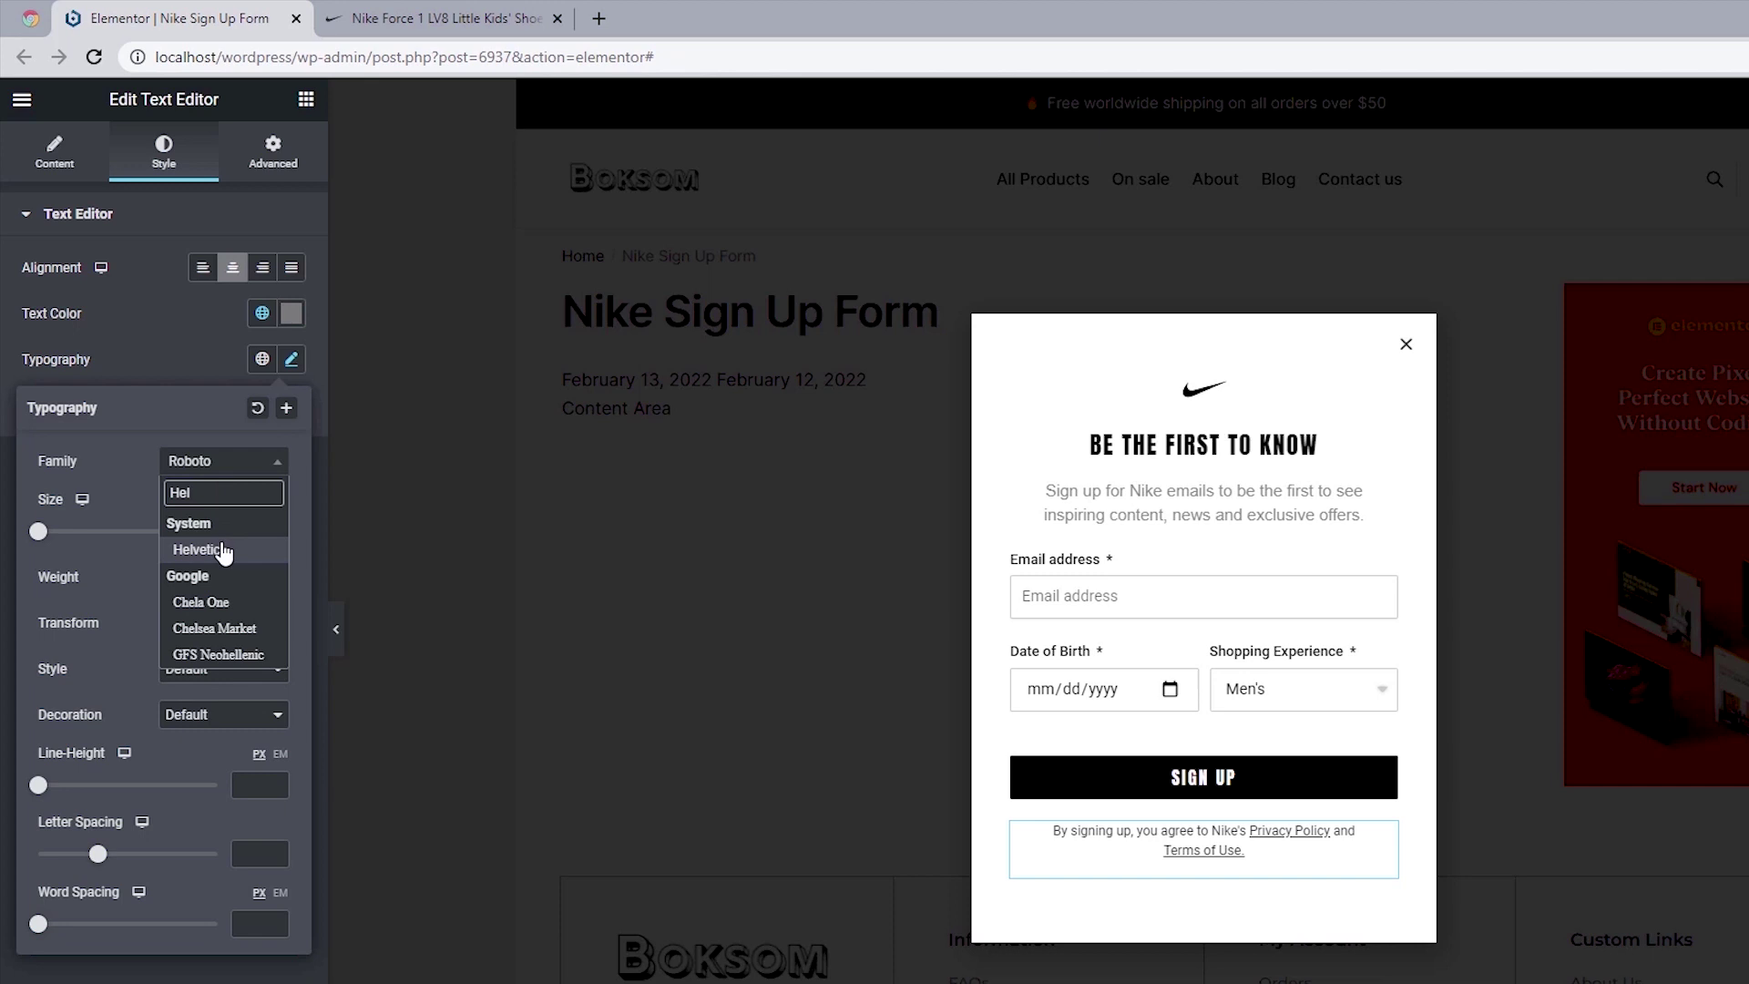
click(224, 550)
click(252, 530)
text(12)
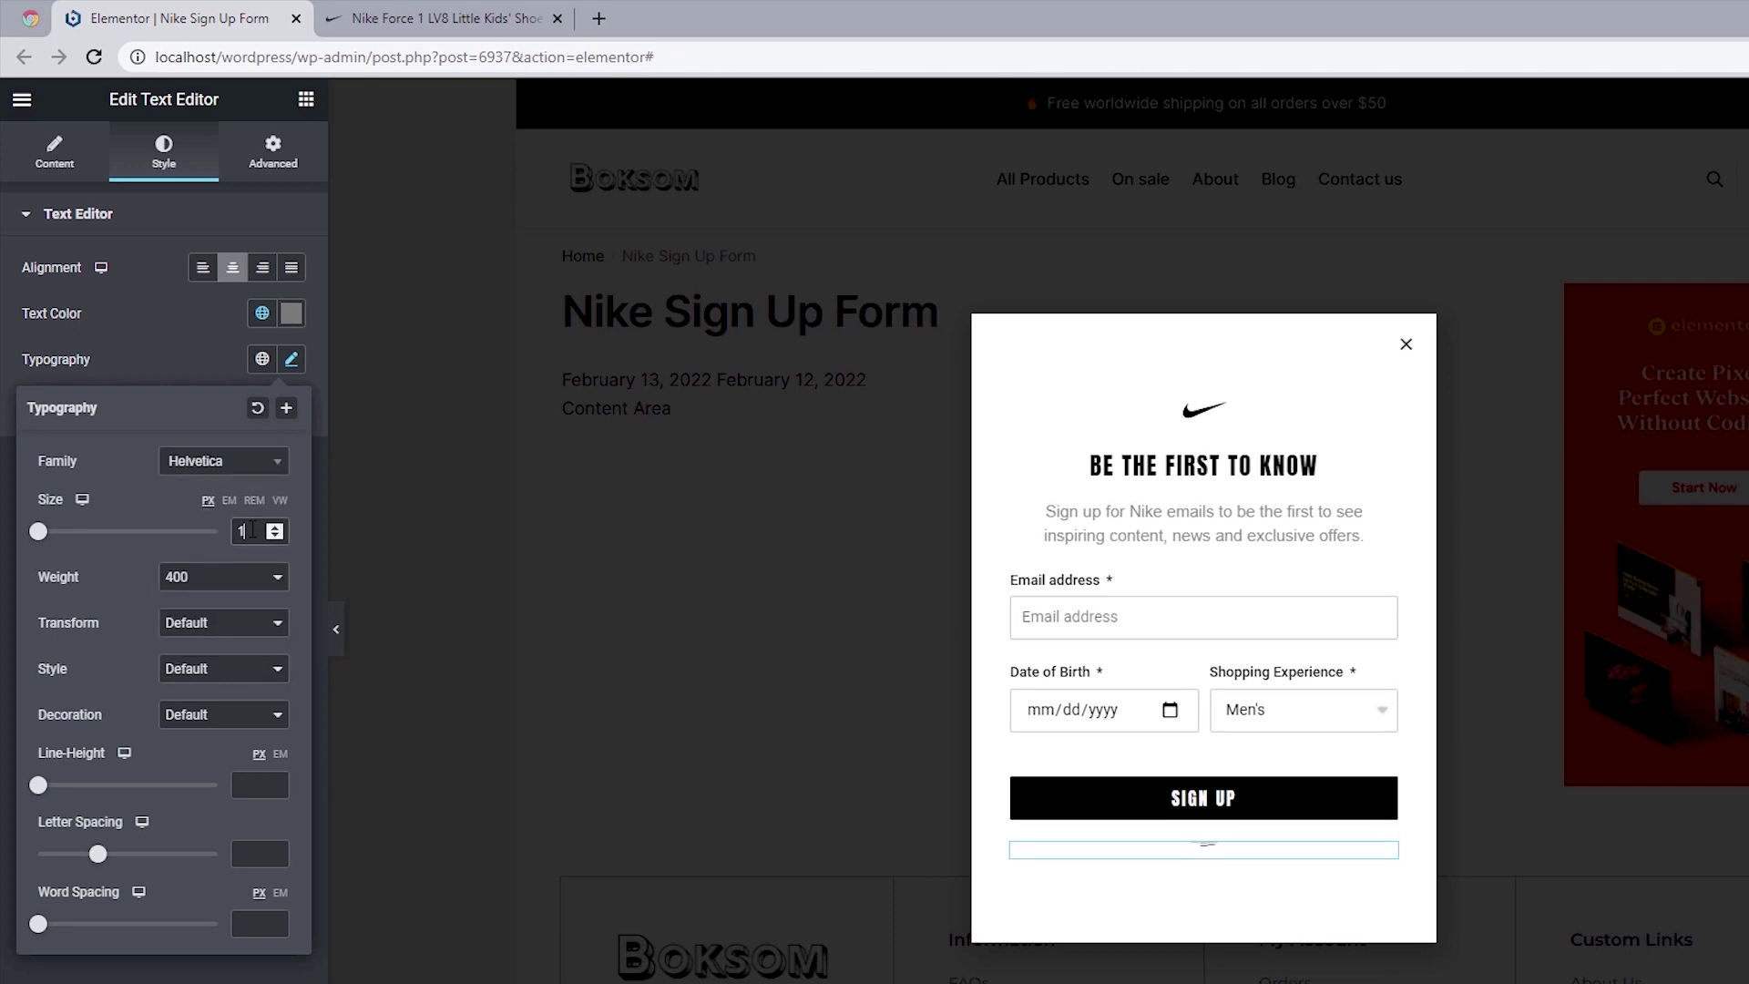
click(179, 583)
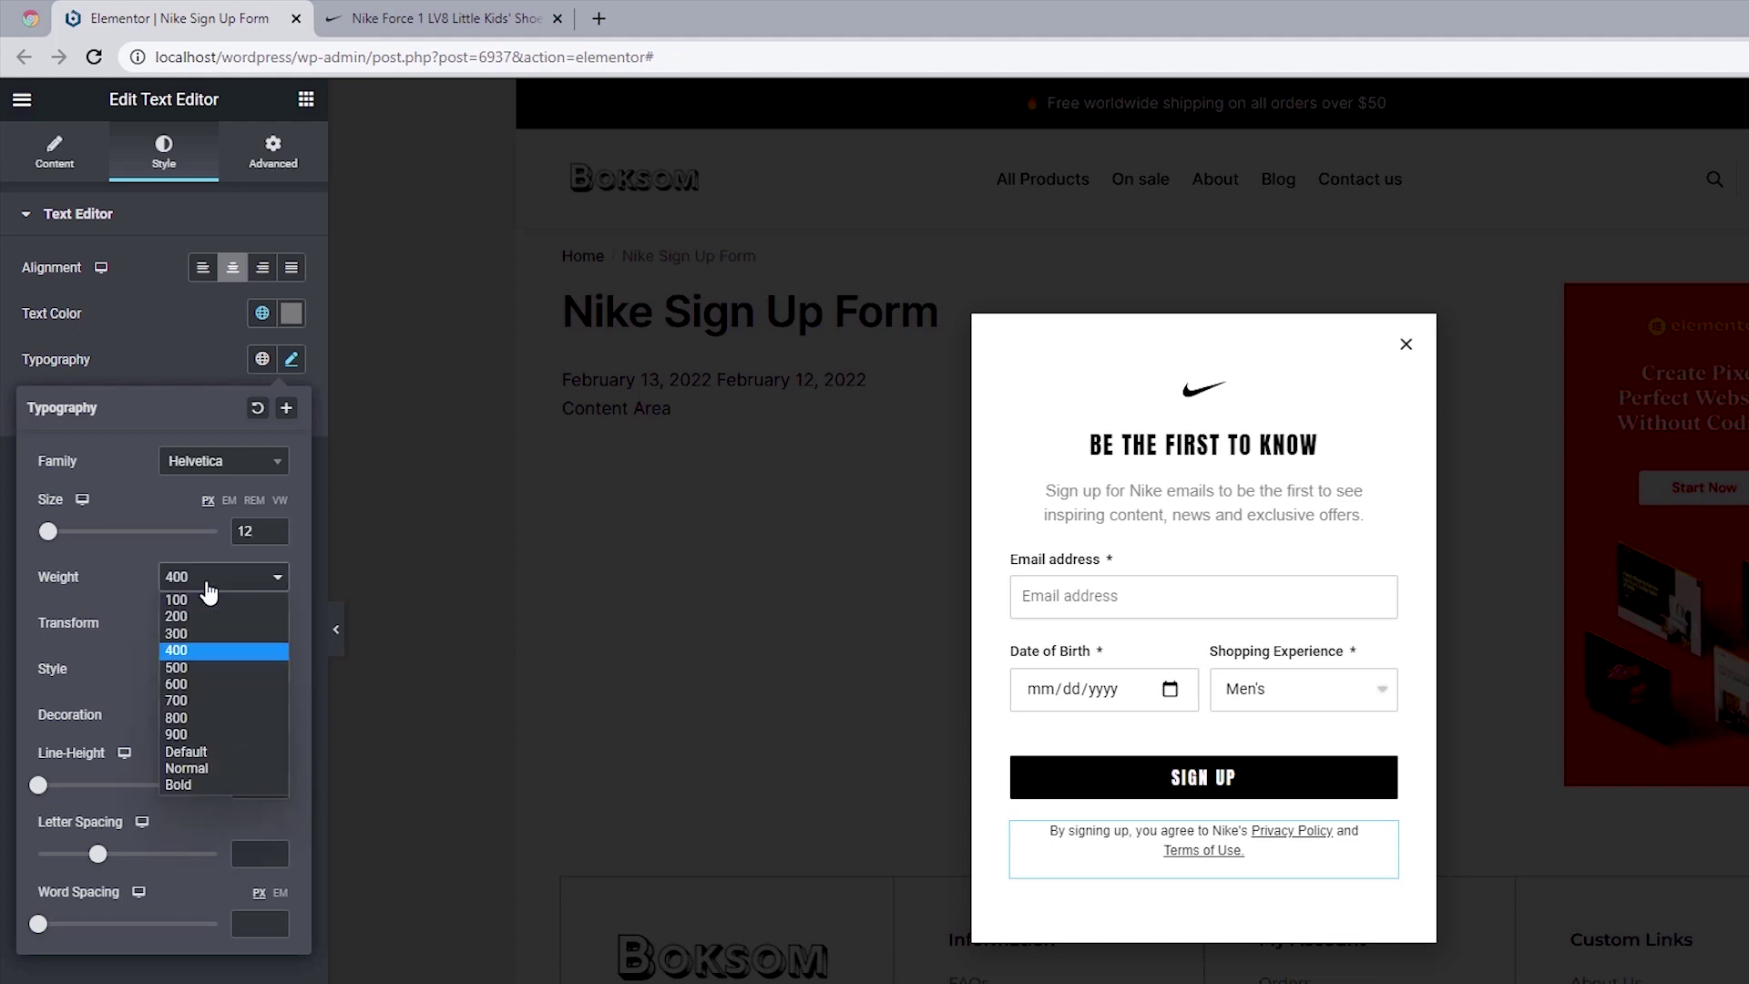
click(188, 669)
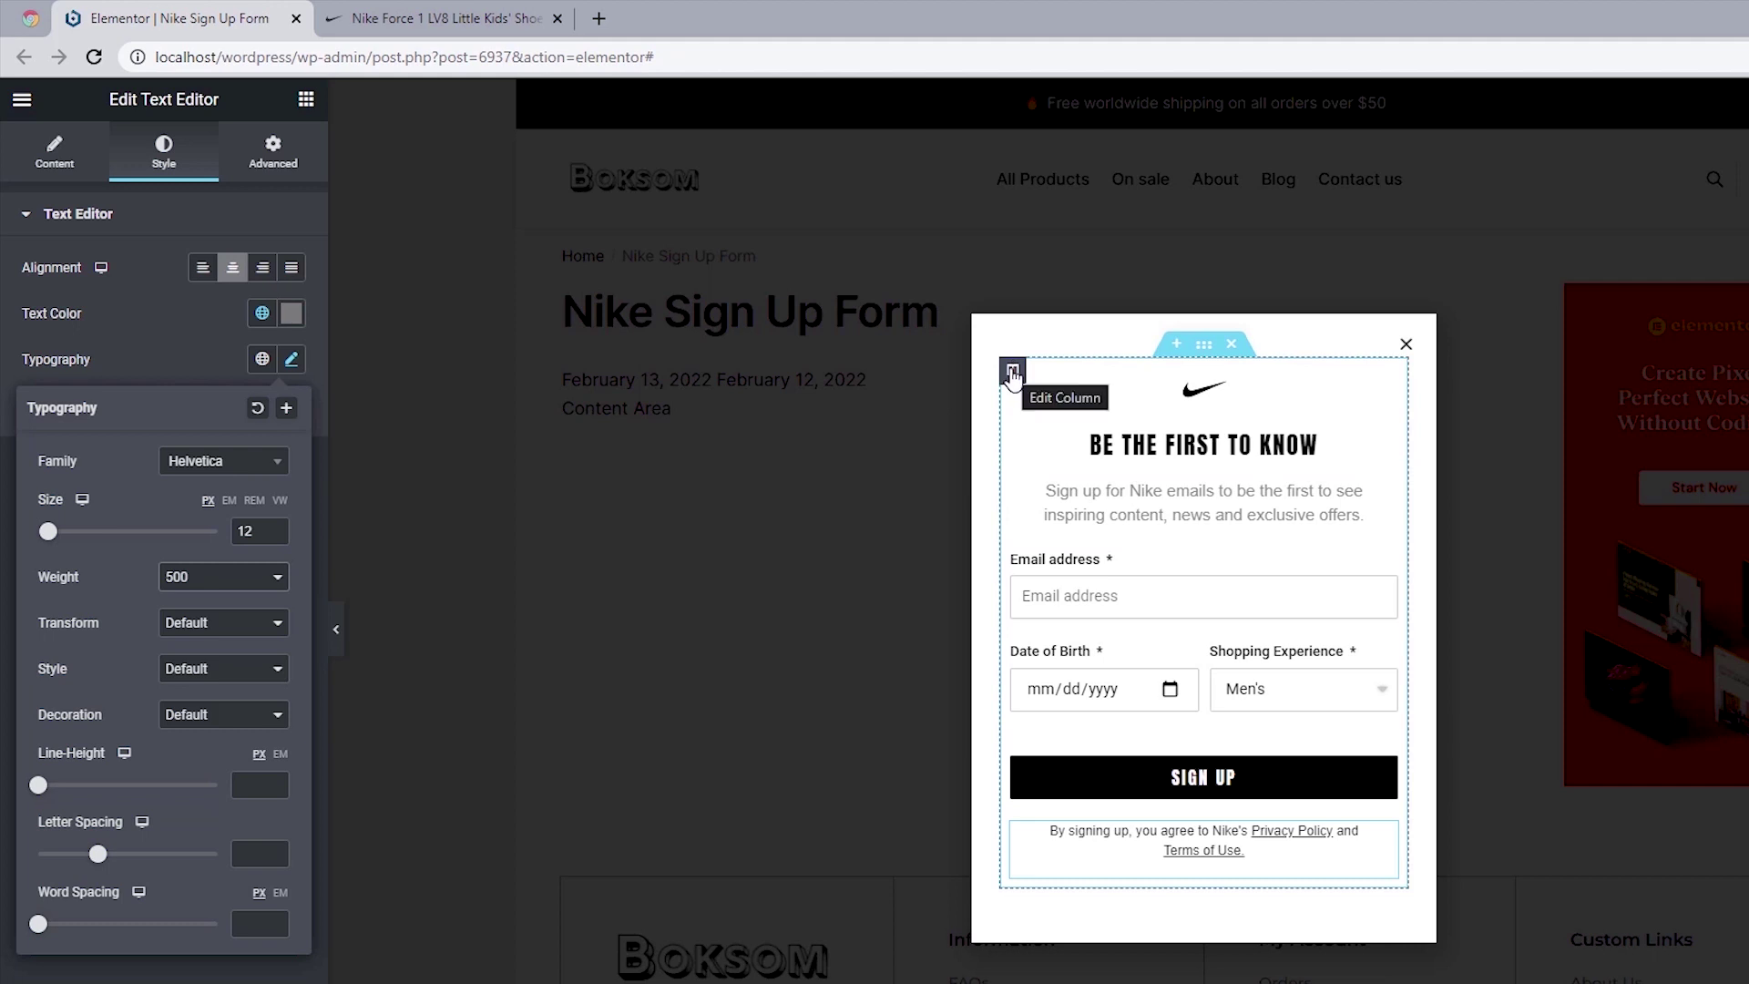
Step: Set the popup column's Widgets Space to 35 px
click(1011, 373)
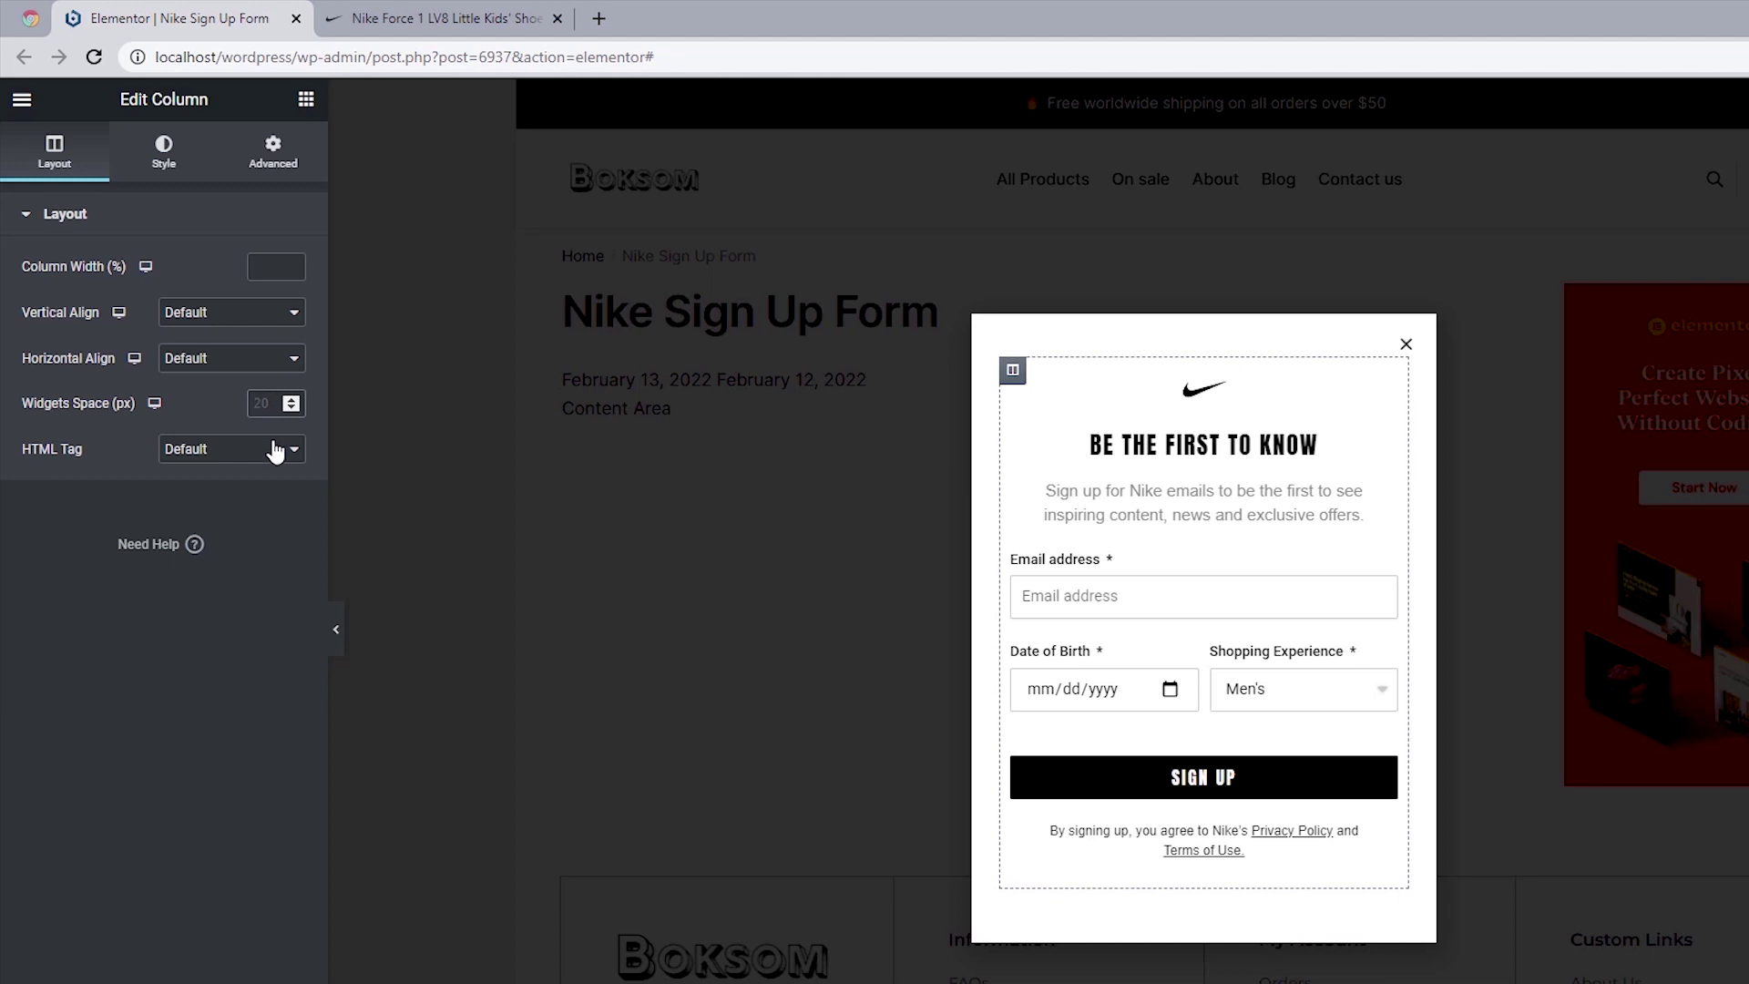
text(35)
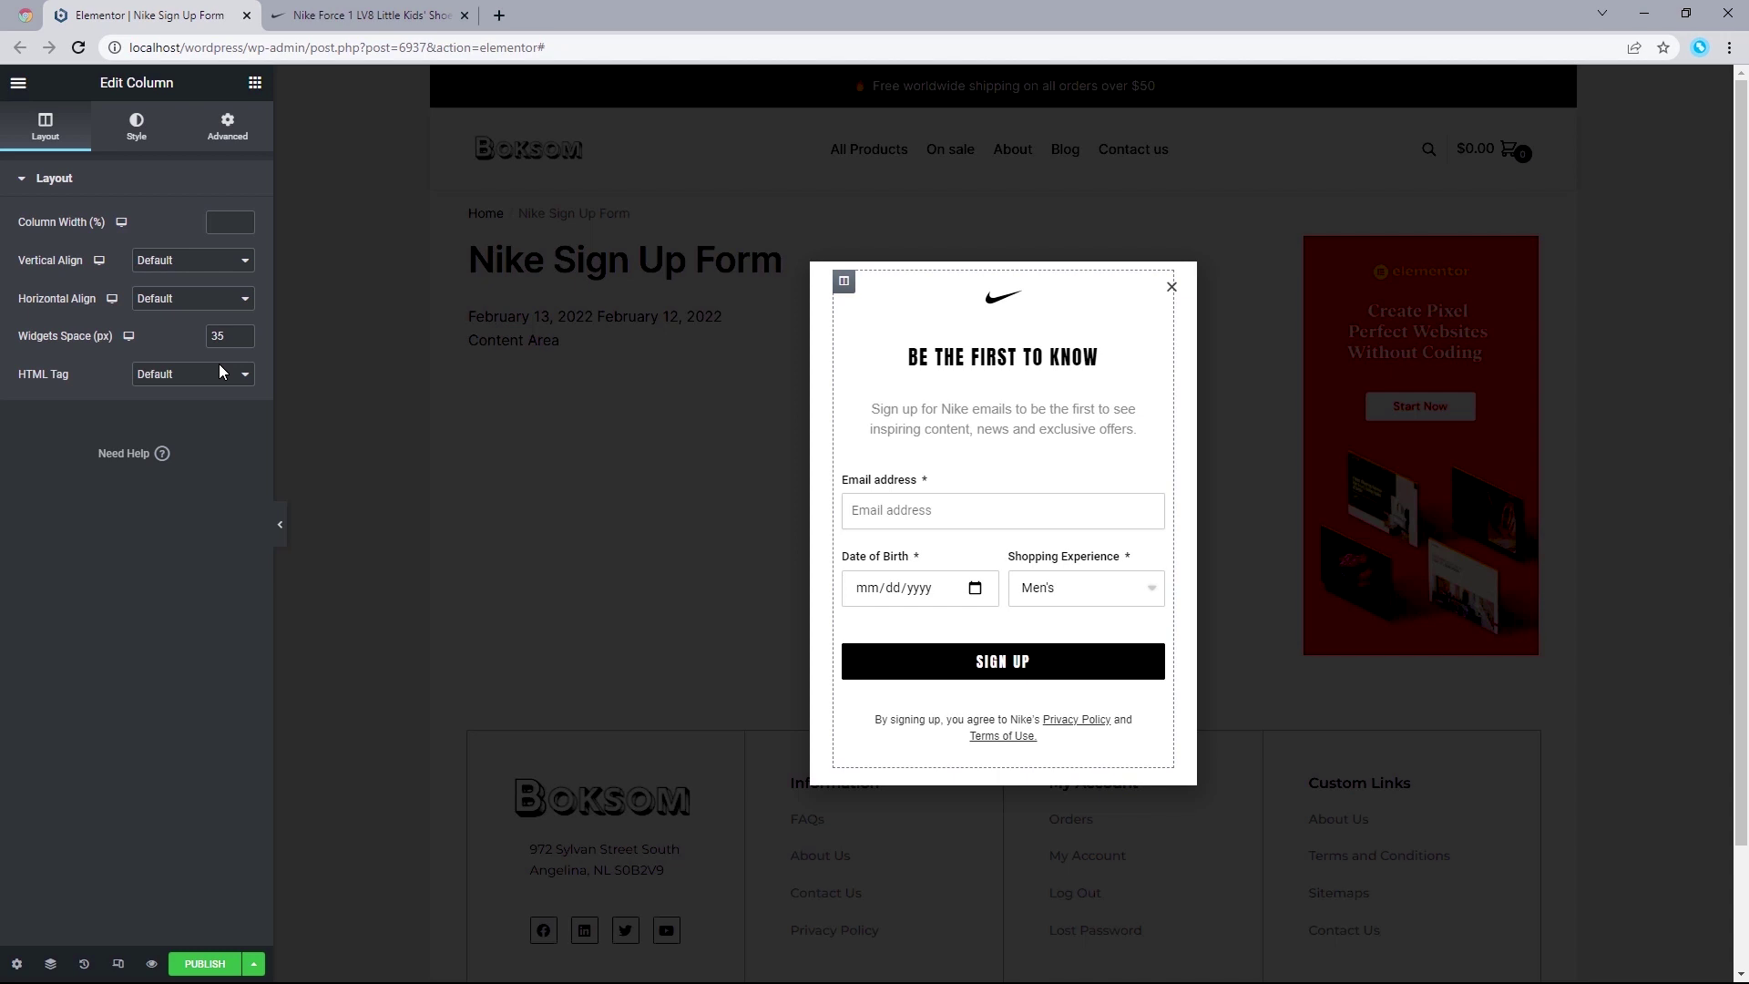
Step: Search Google for 'glassmorphism css generator' in a new tab
click(498, 15)
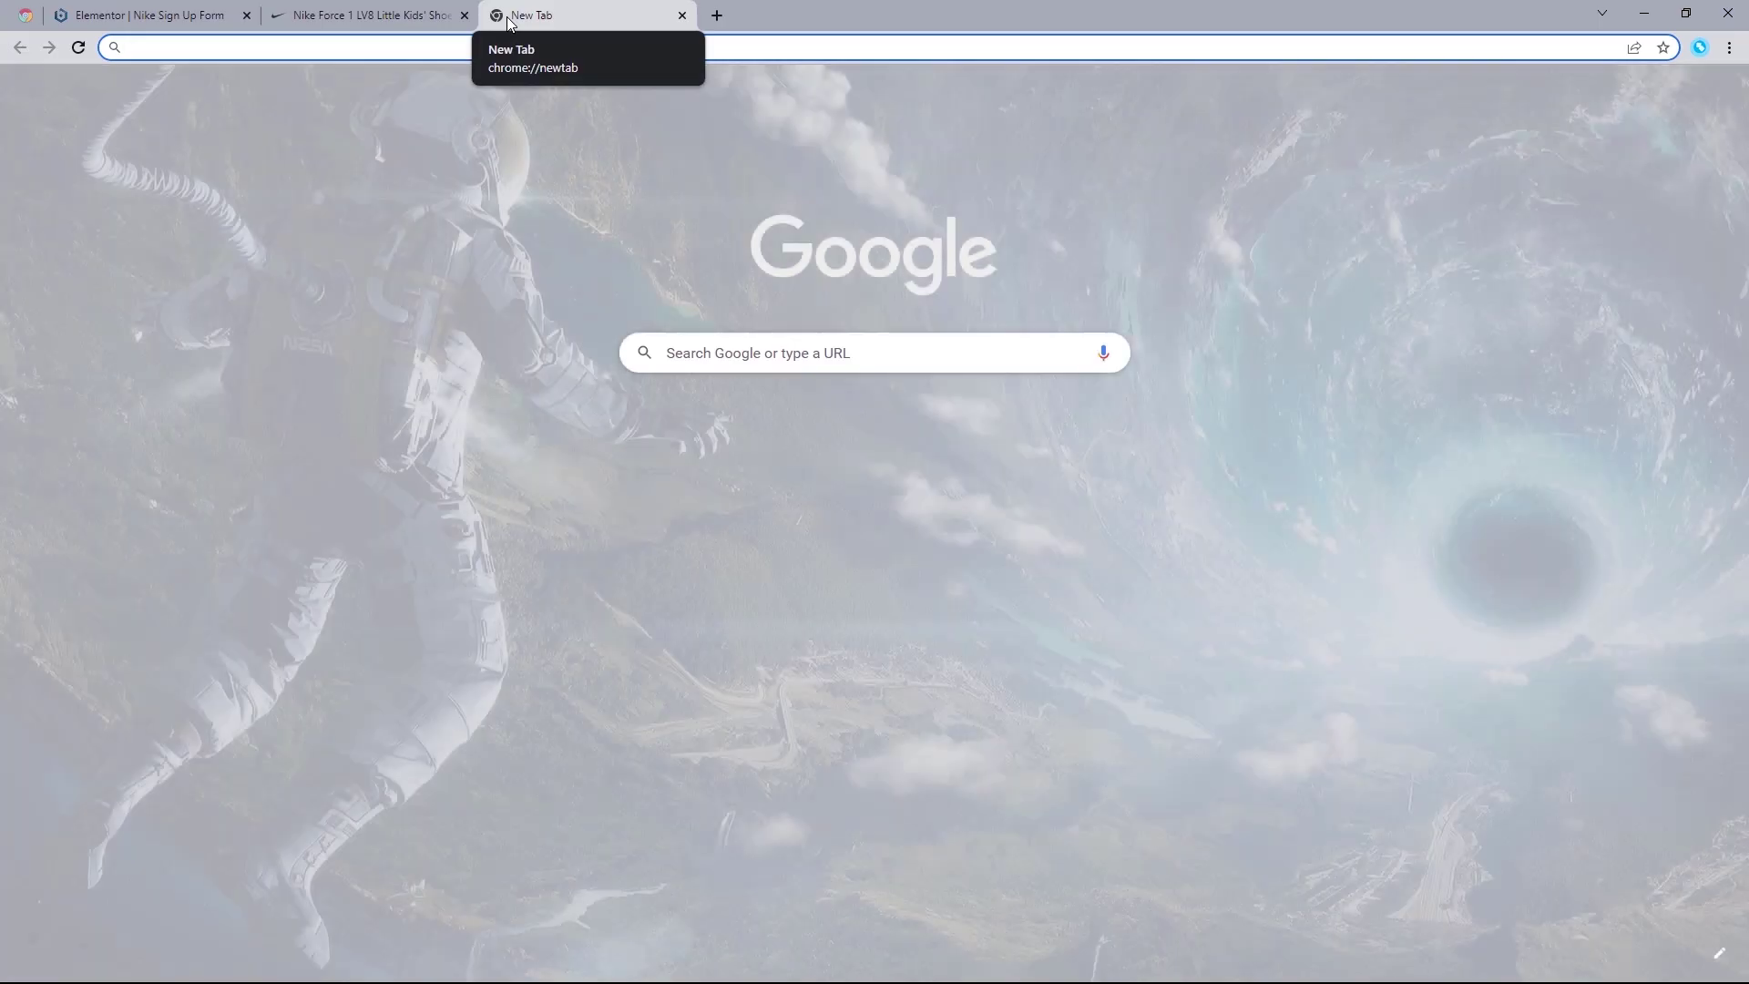
click(478, 55)
text(Glassmorphis)
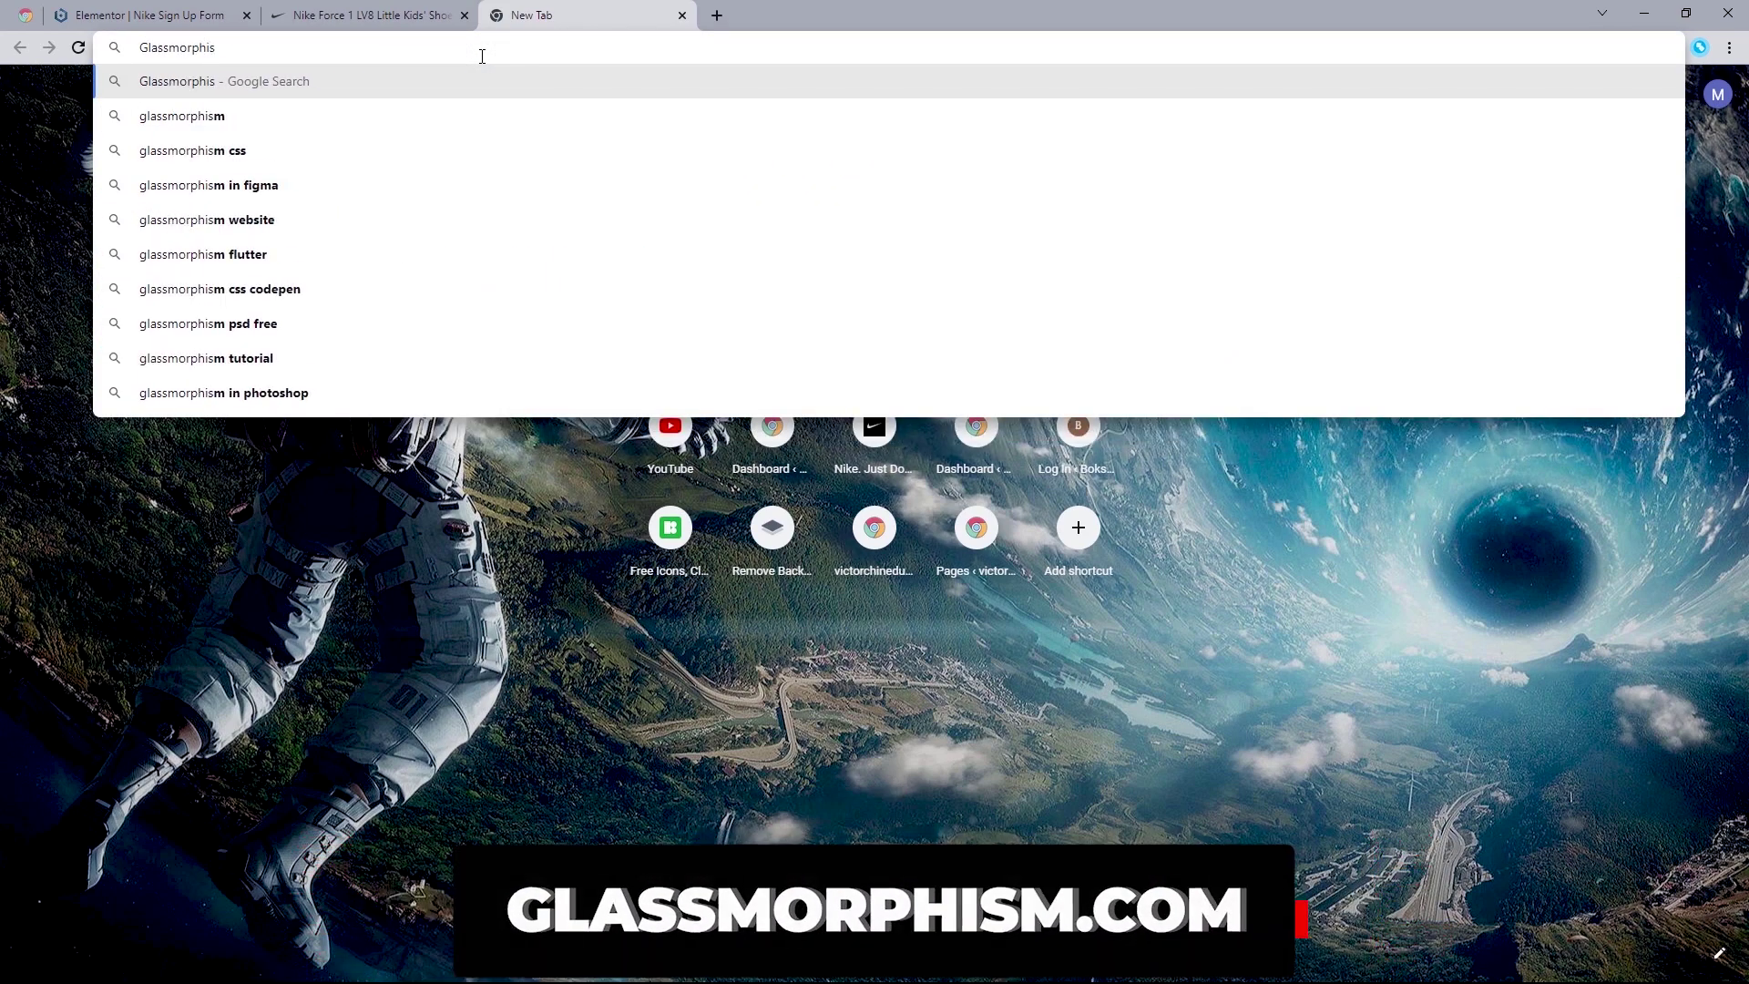
text(m.com)
key(BackSpace)
key(BackSpace)
key(BackSpace)
key(BackSpace)
text(c)
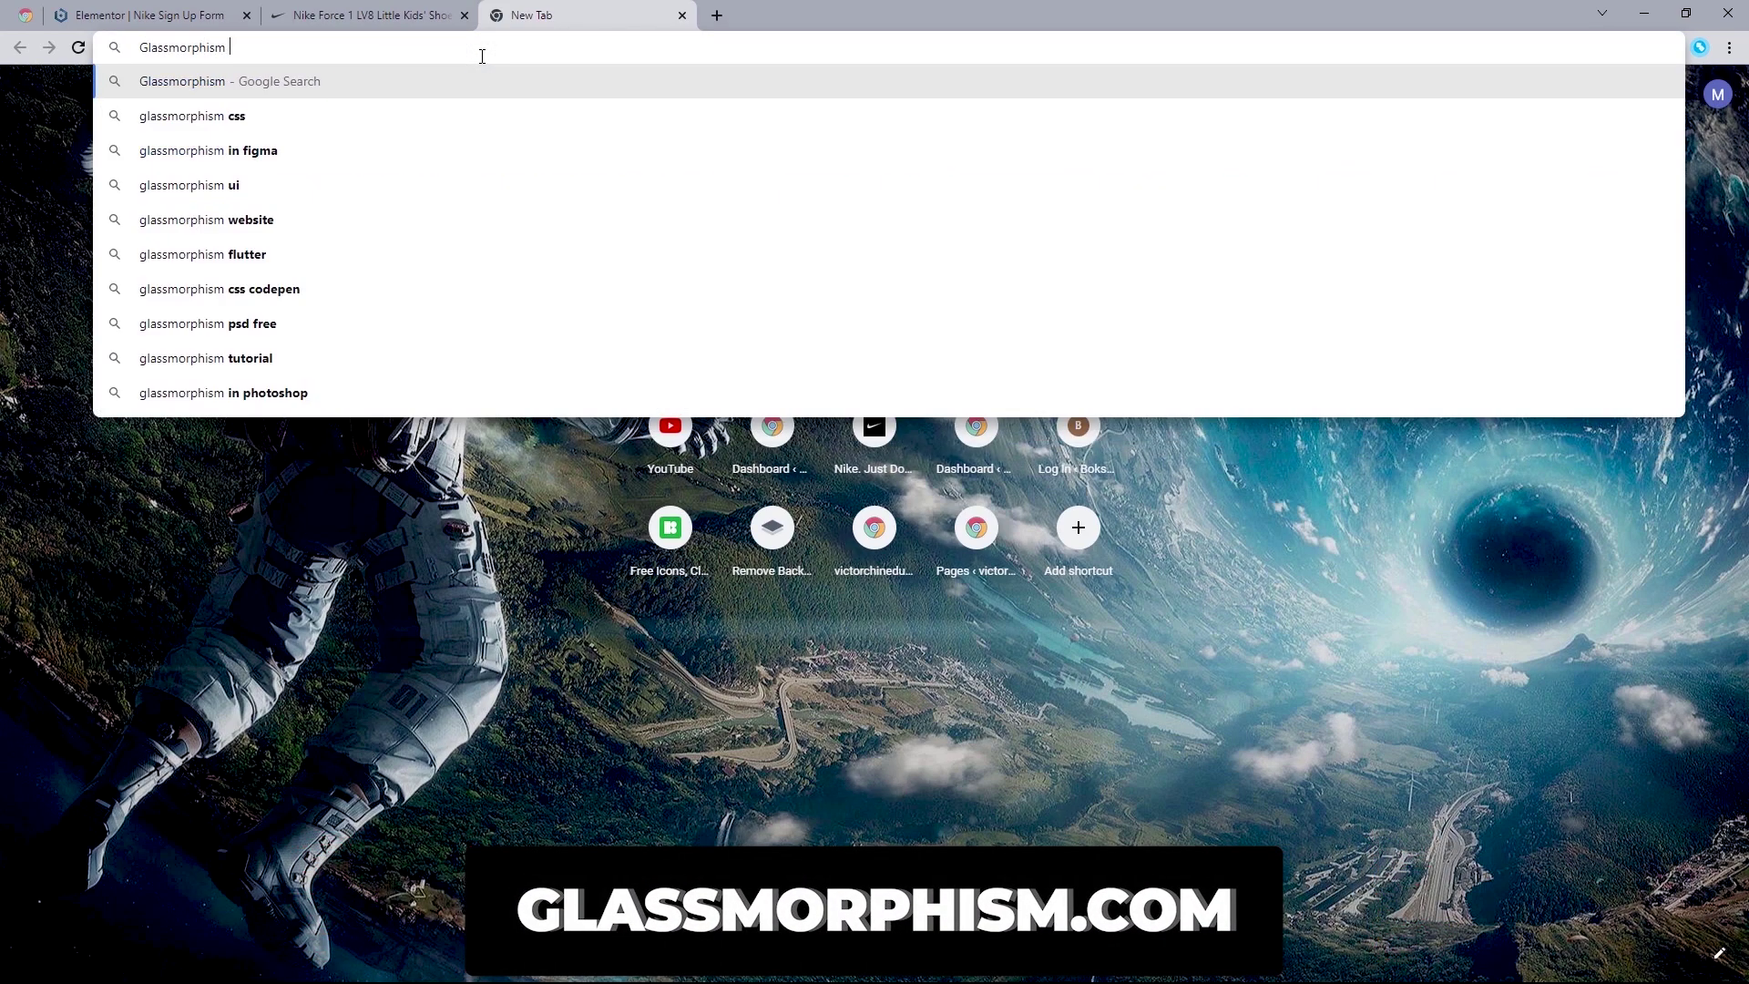
text(ss g)
key(Return)
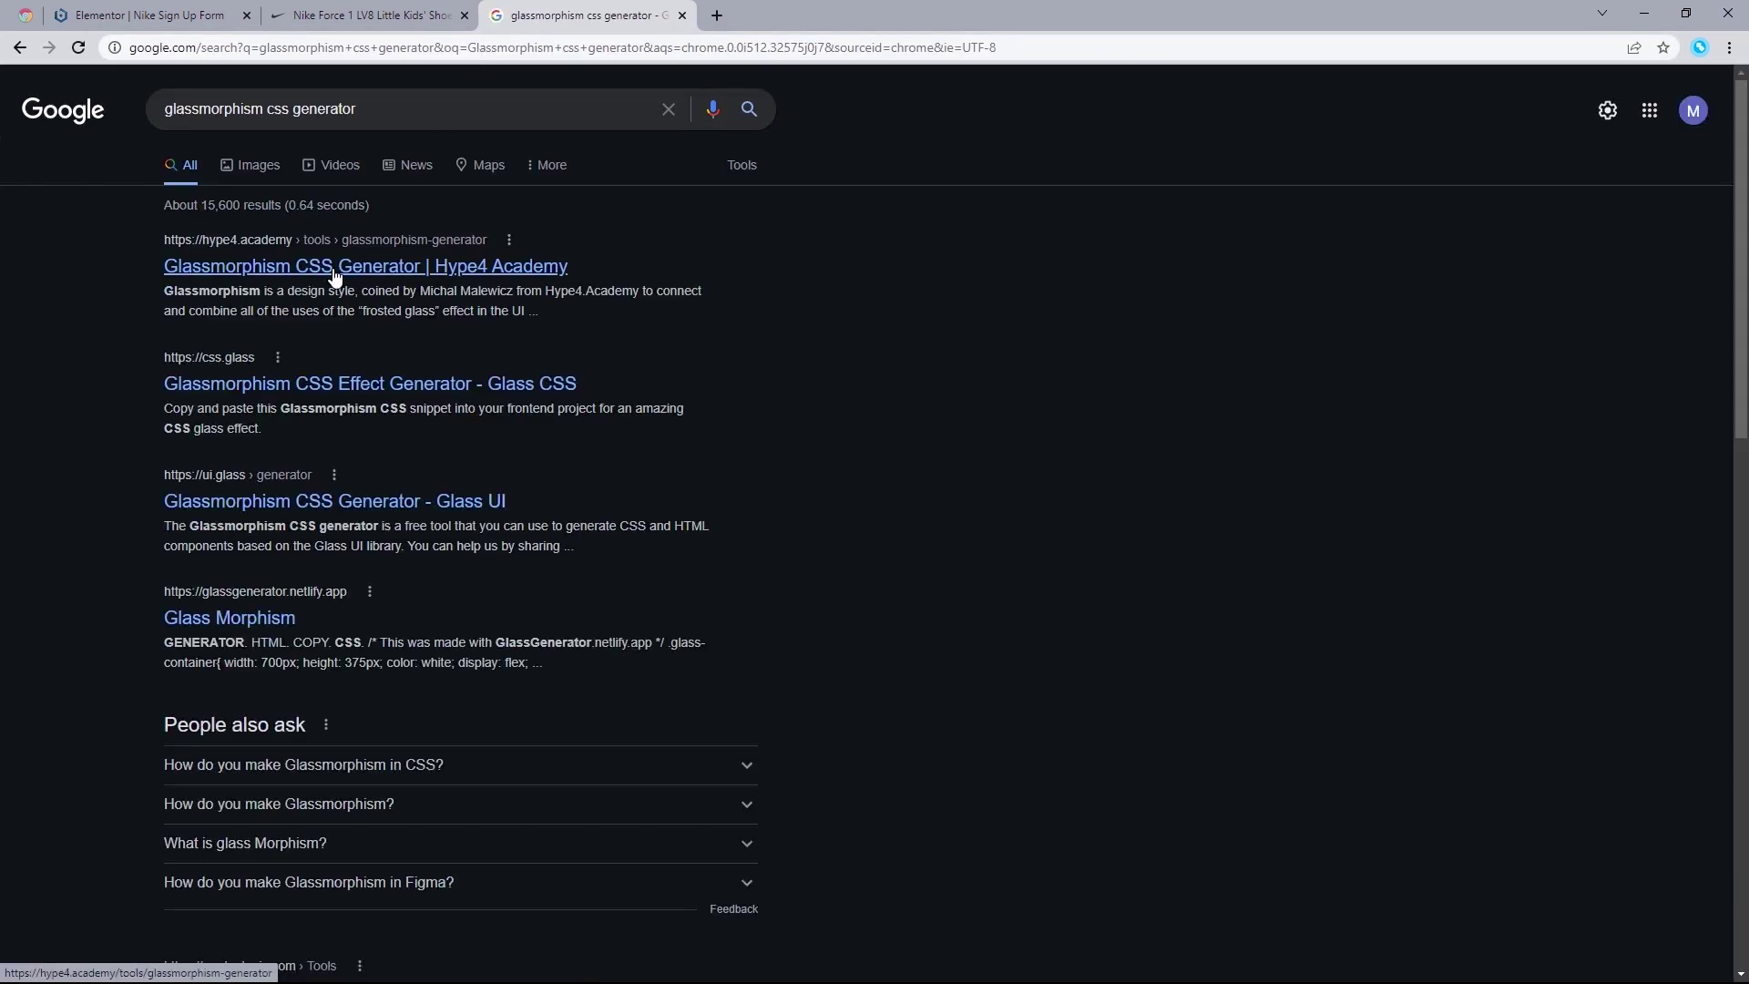
Step: In Hype4's generator, set 4px blur, 0.05 transparency and turn off the outline
click(335, 277)
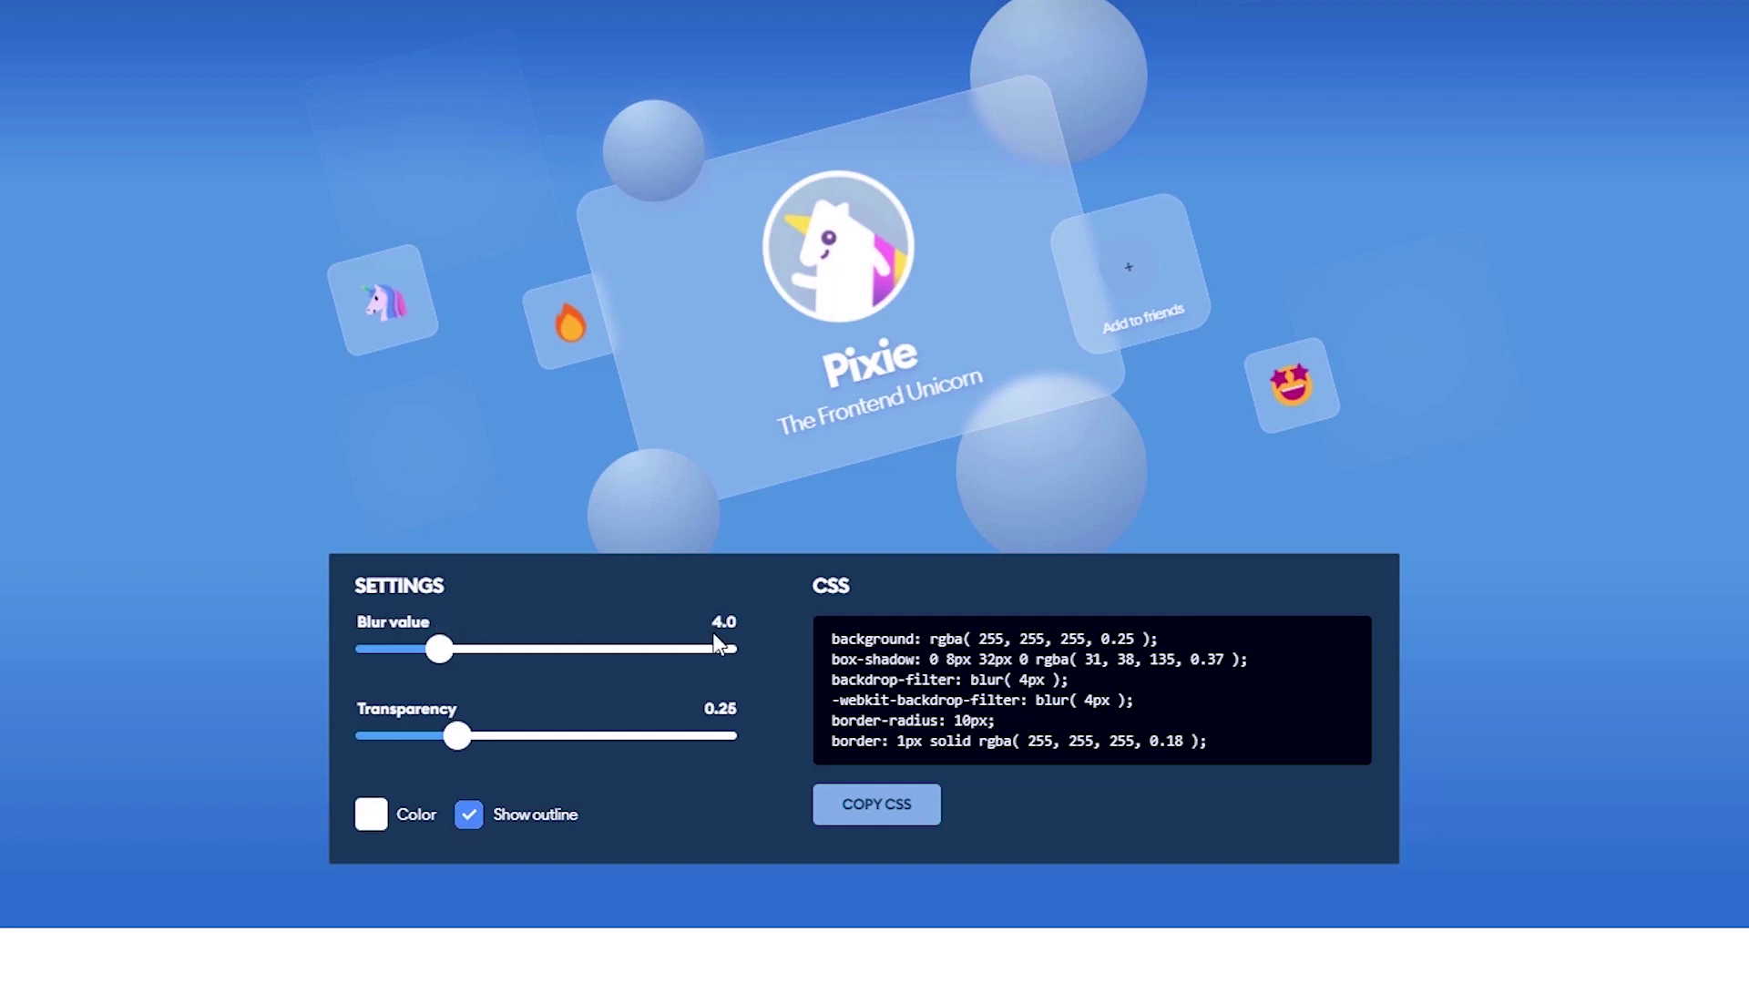
drag(453, 656, 439, 648)
drag(459, 736, 399, 741)
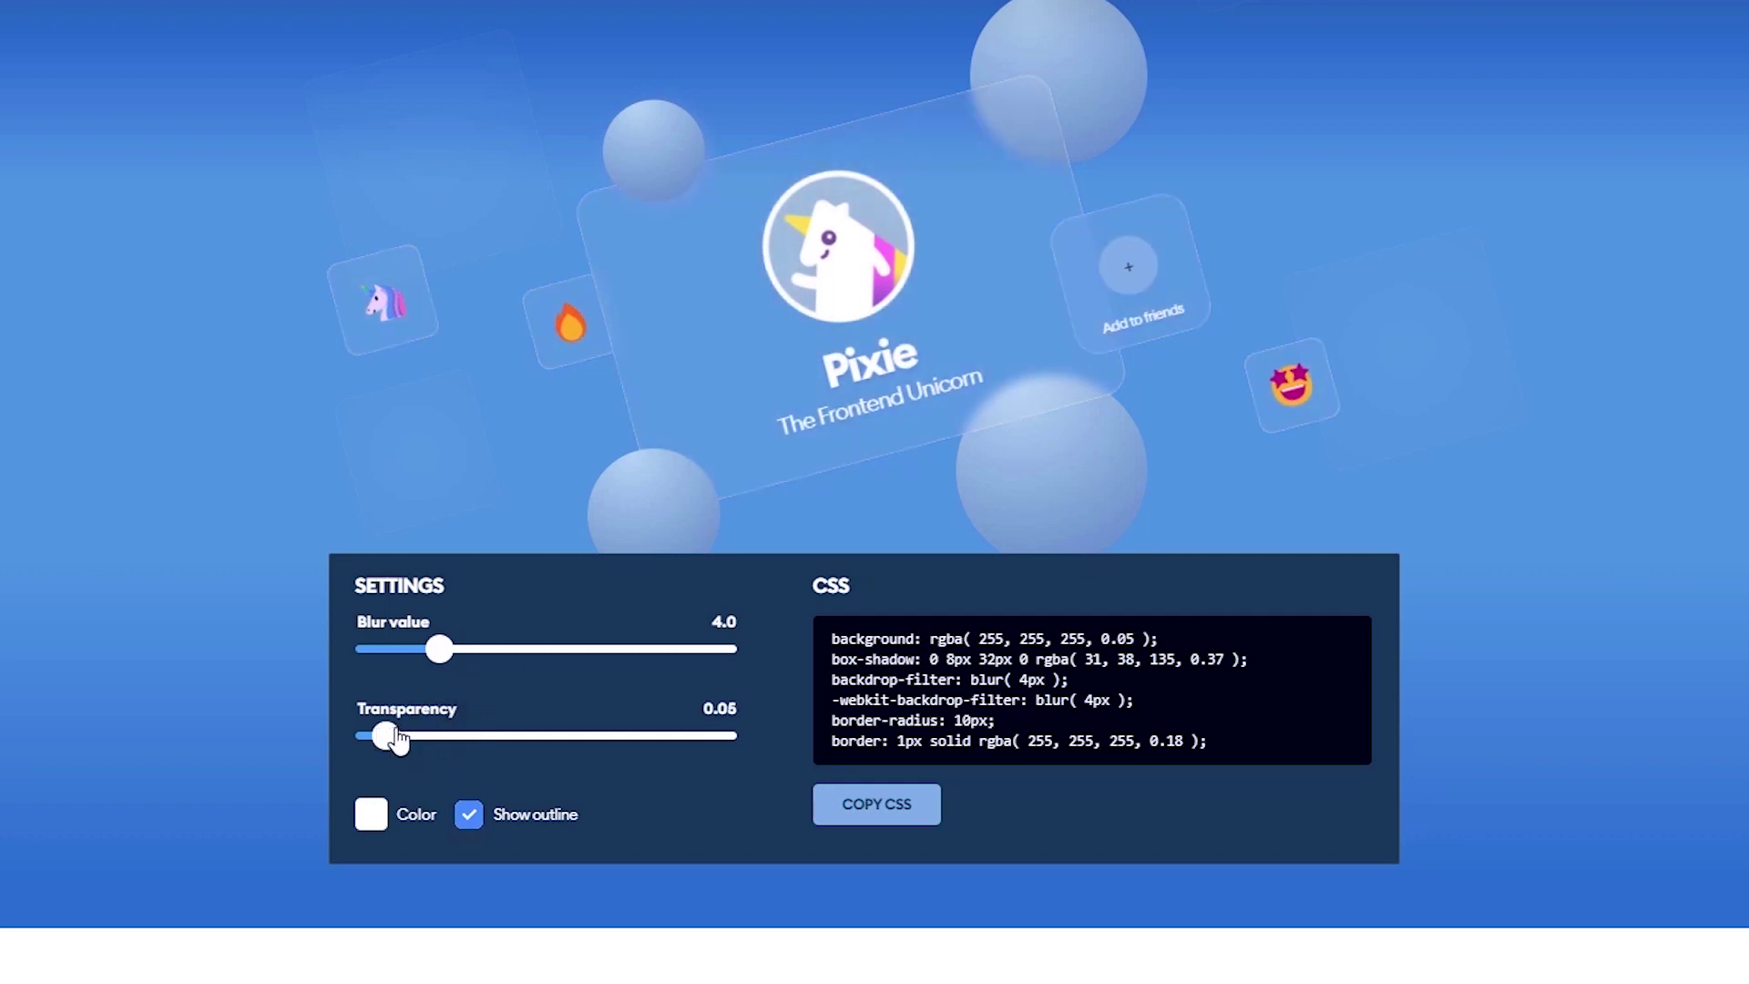
click(470, 814)
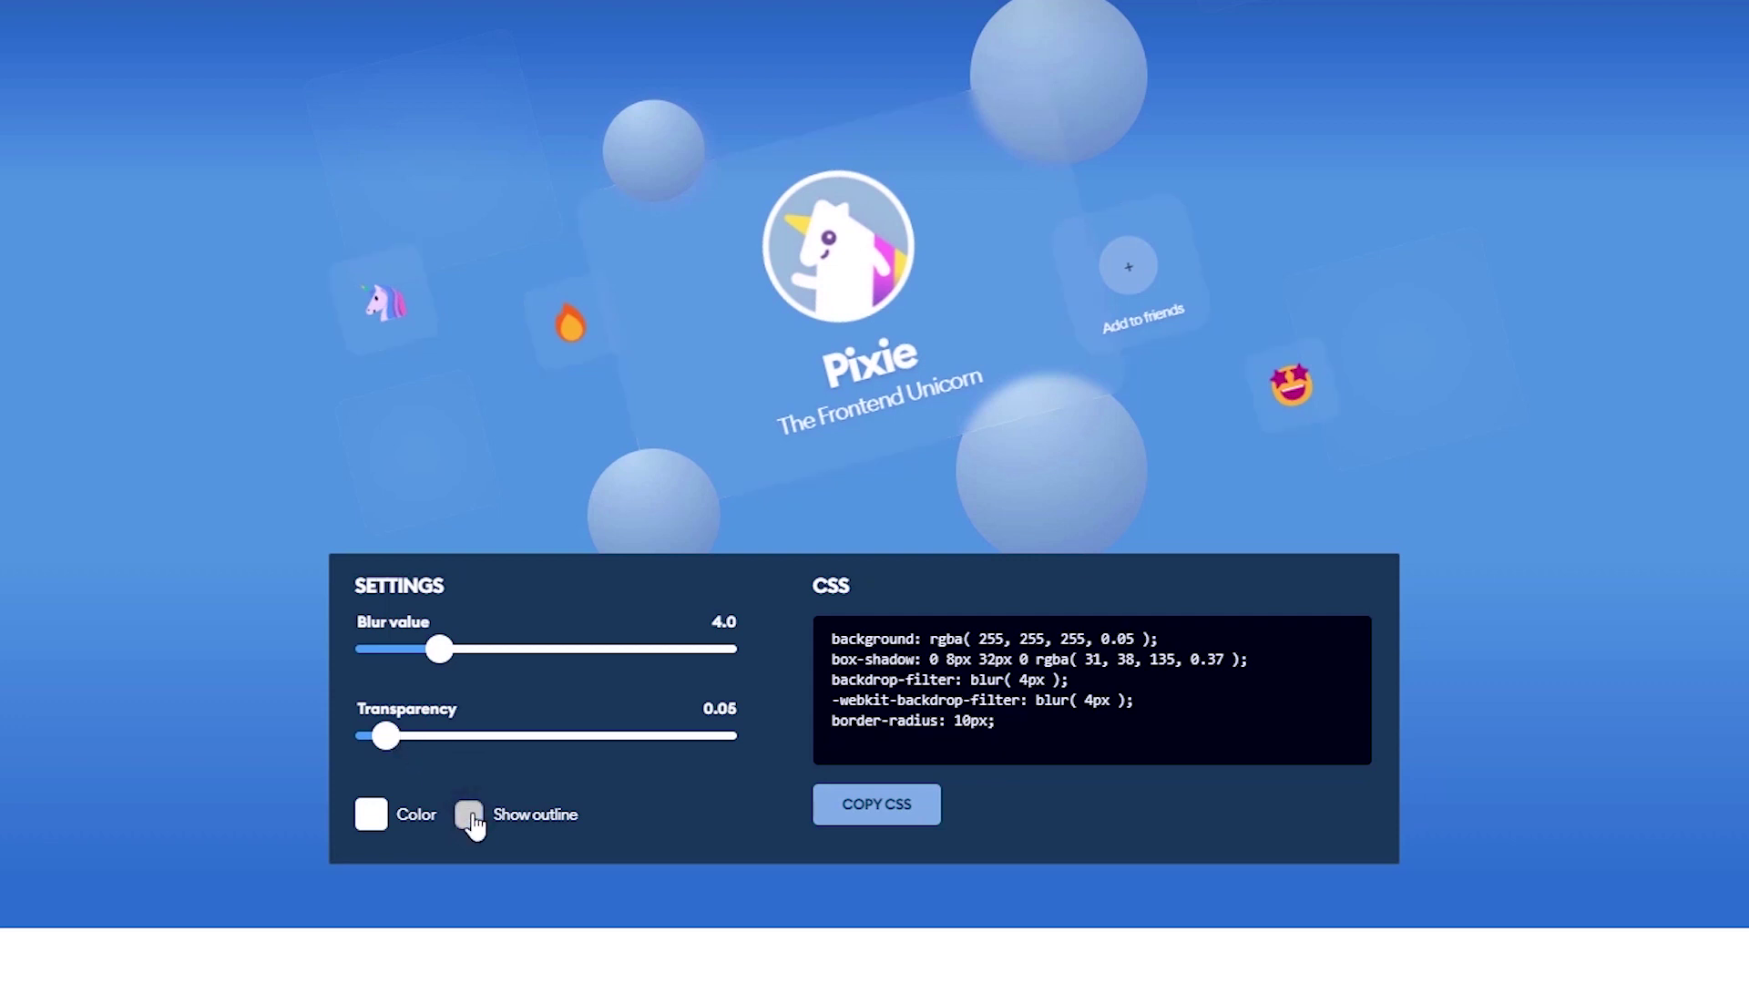
Step: Set the glass colour to black 000000 and copy the generated CSS
click(372, 814)
scroll(374, 820, down, 2)
click(390, 747)
scroll(390, 747, down, 1)
drag(370, 850, 366, 885)
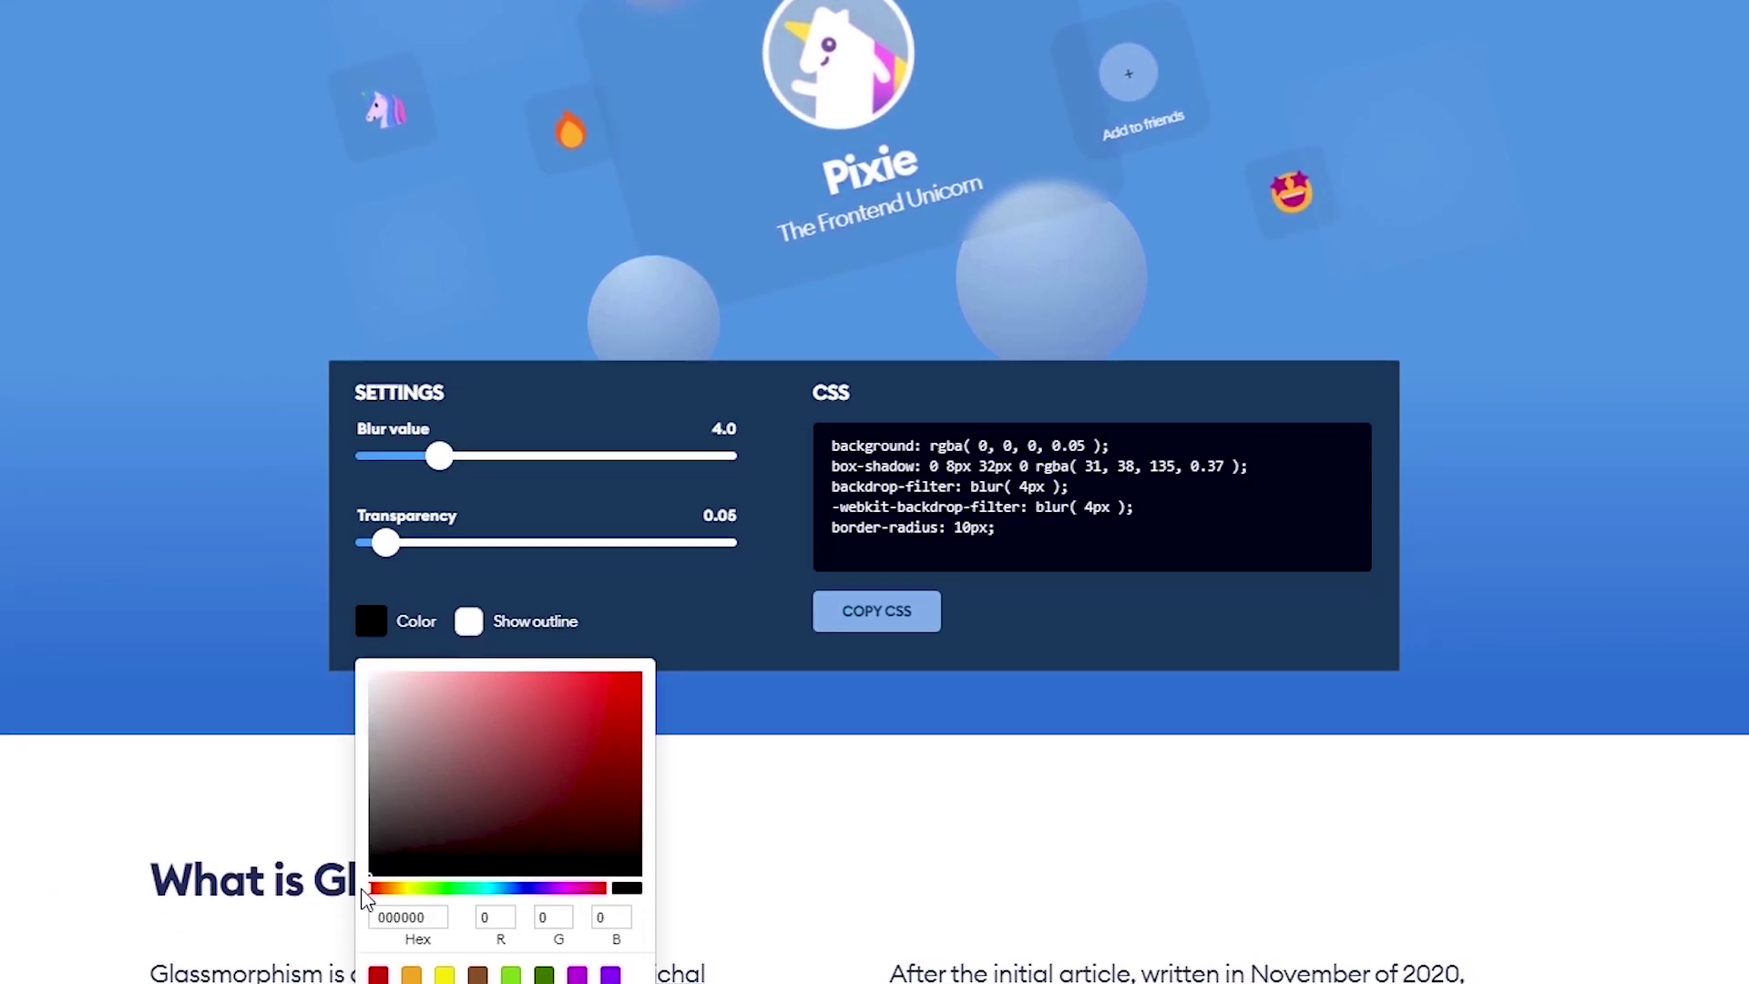
click(877, 610)
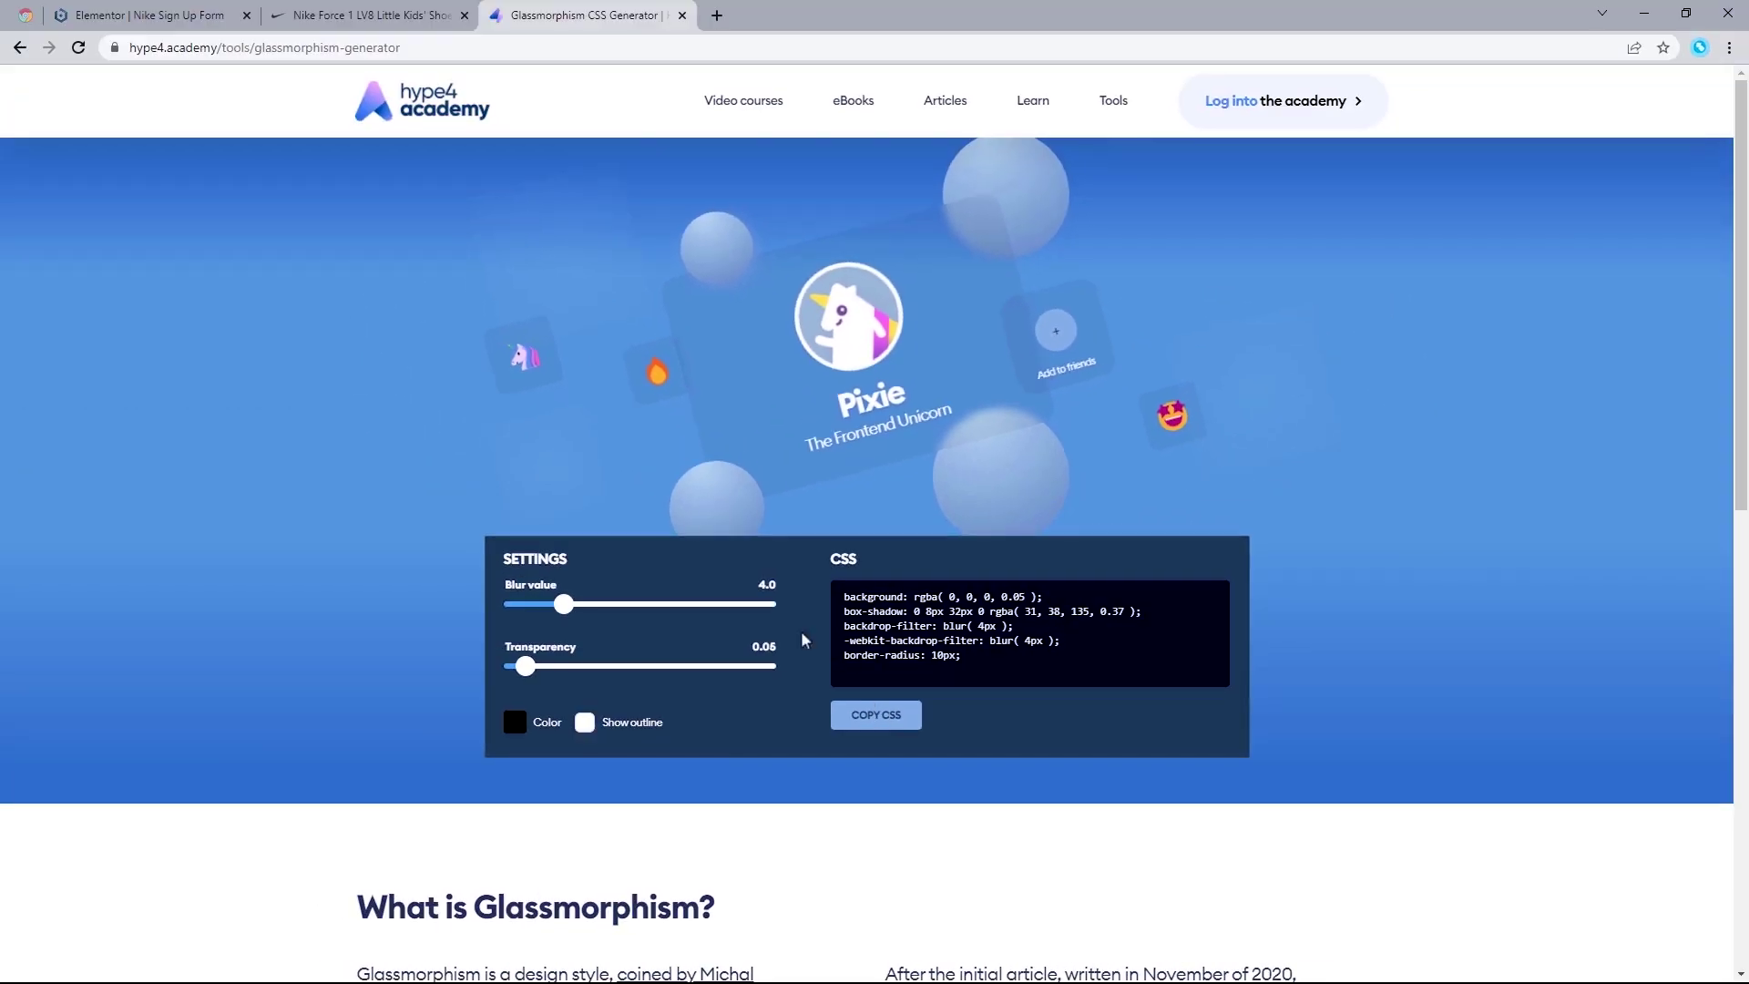
Step: Paste the copied glassmorphism CSS into the popup's Advanced Custom CSS box
click(173, 16)
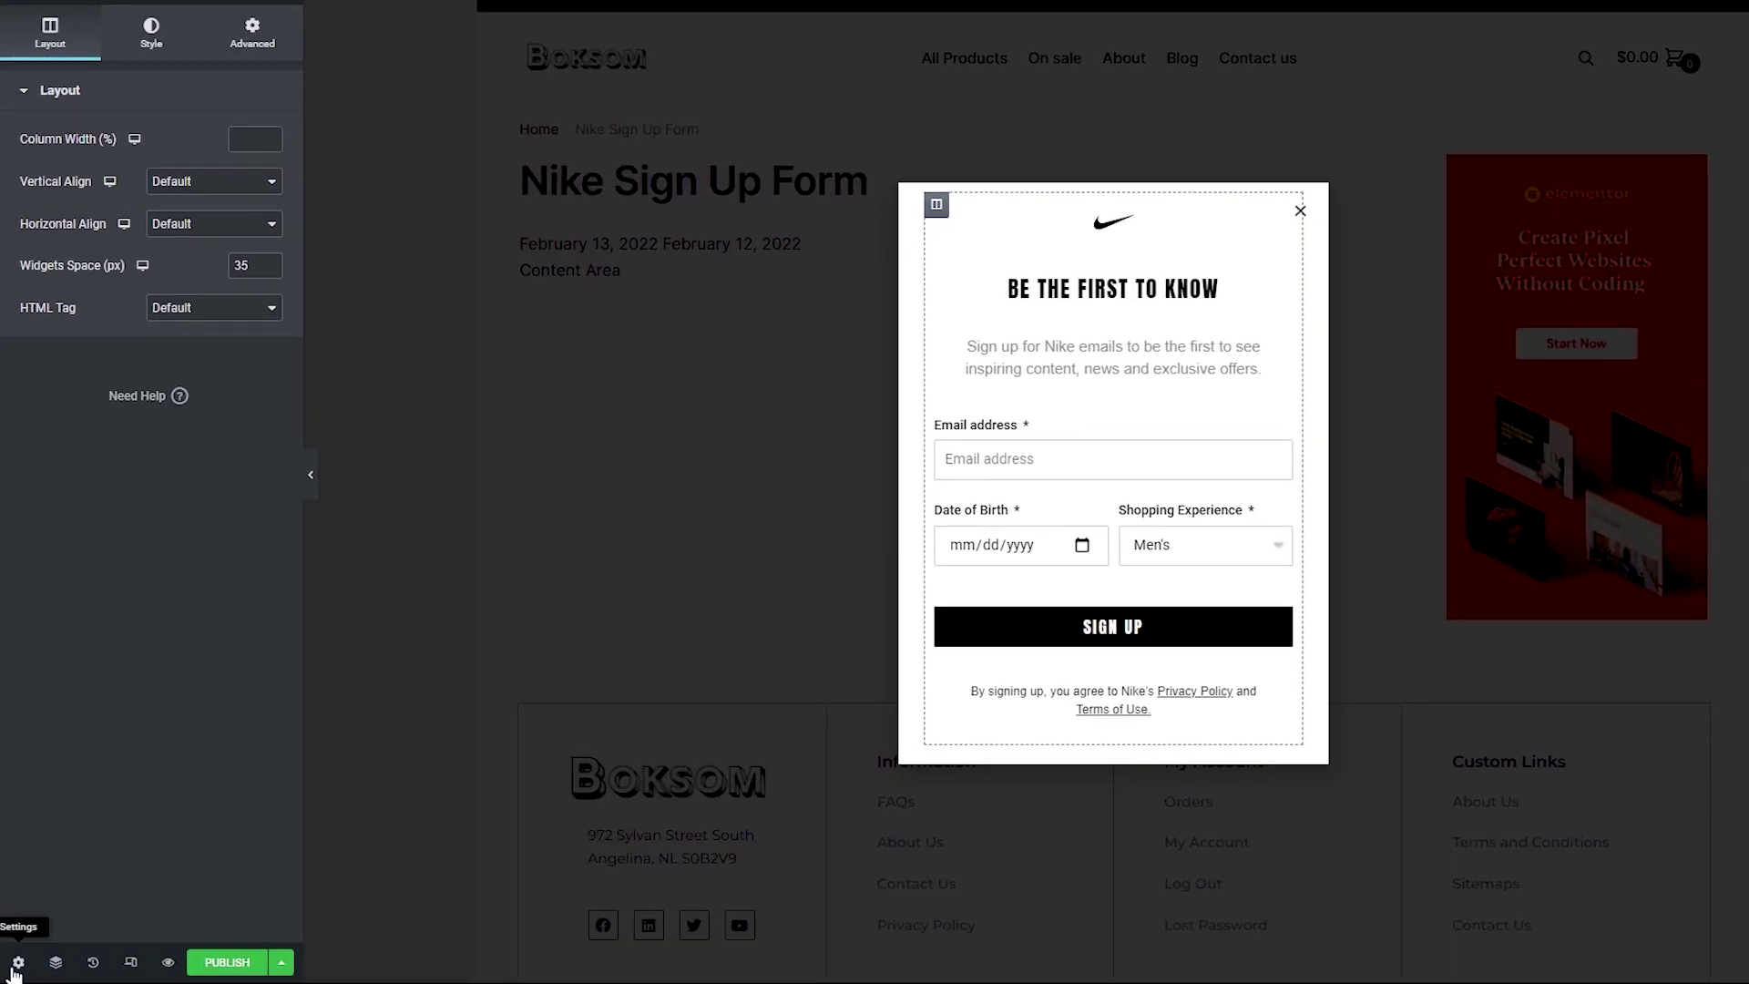
click(16, 964)
click(243, 54)
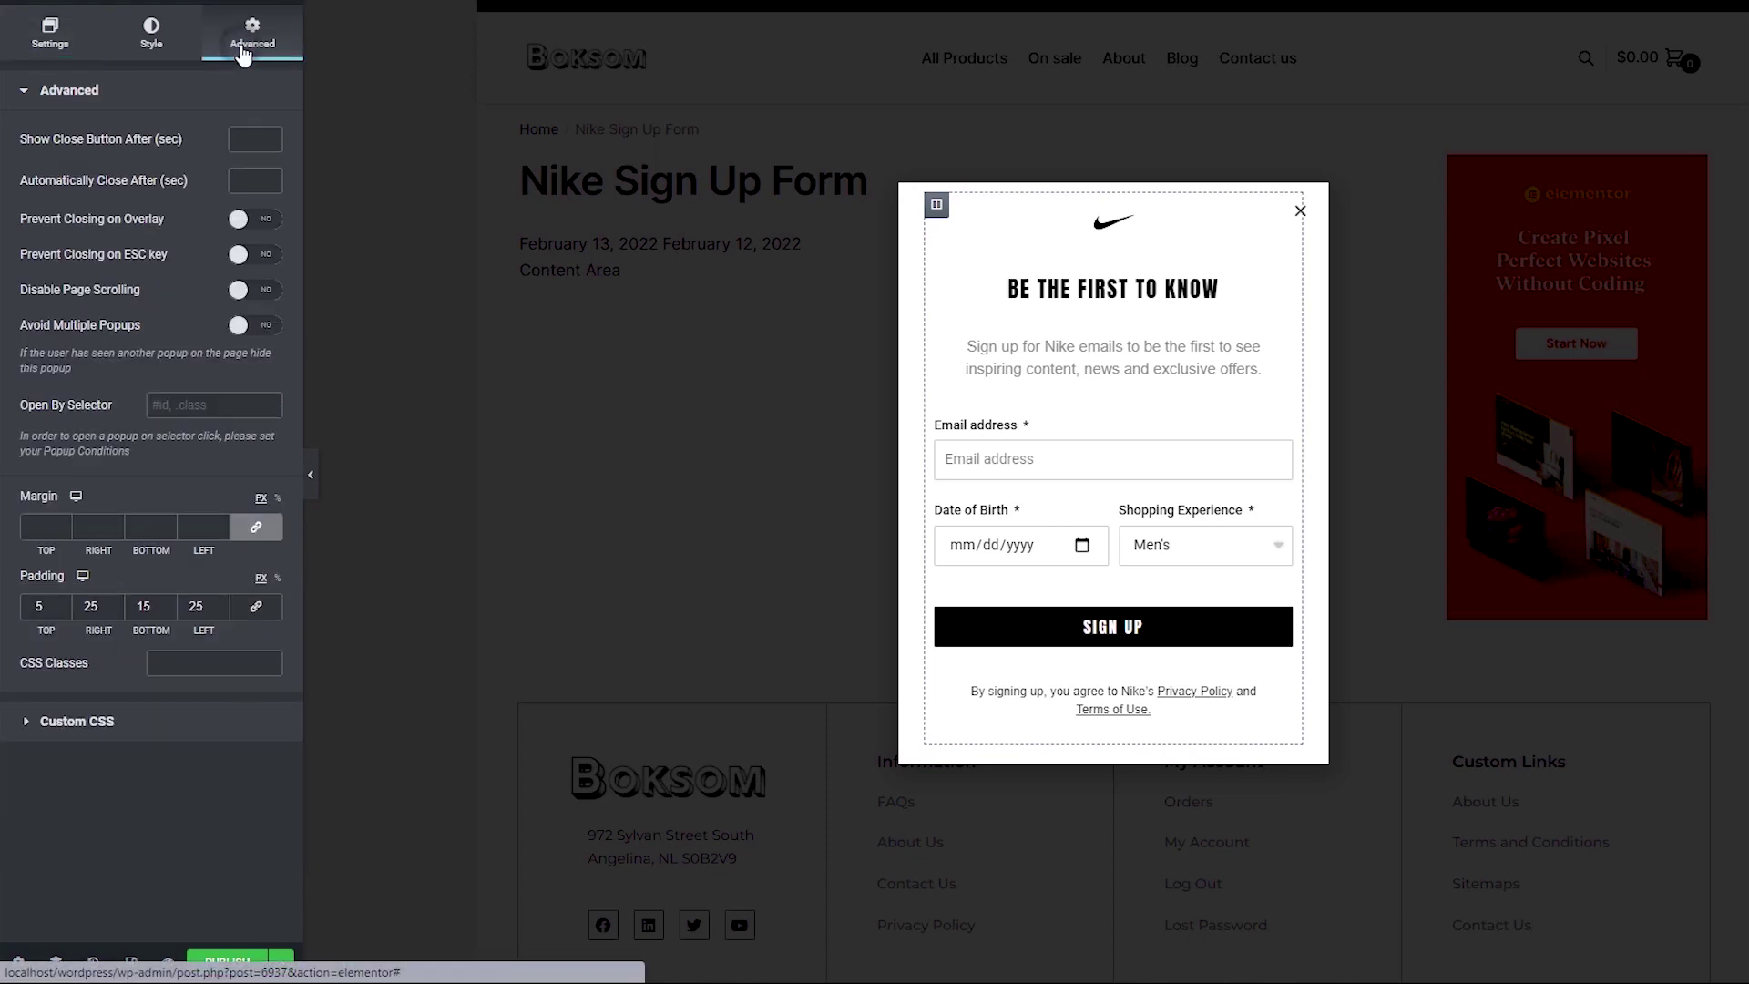
click(125, 729)
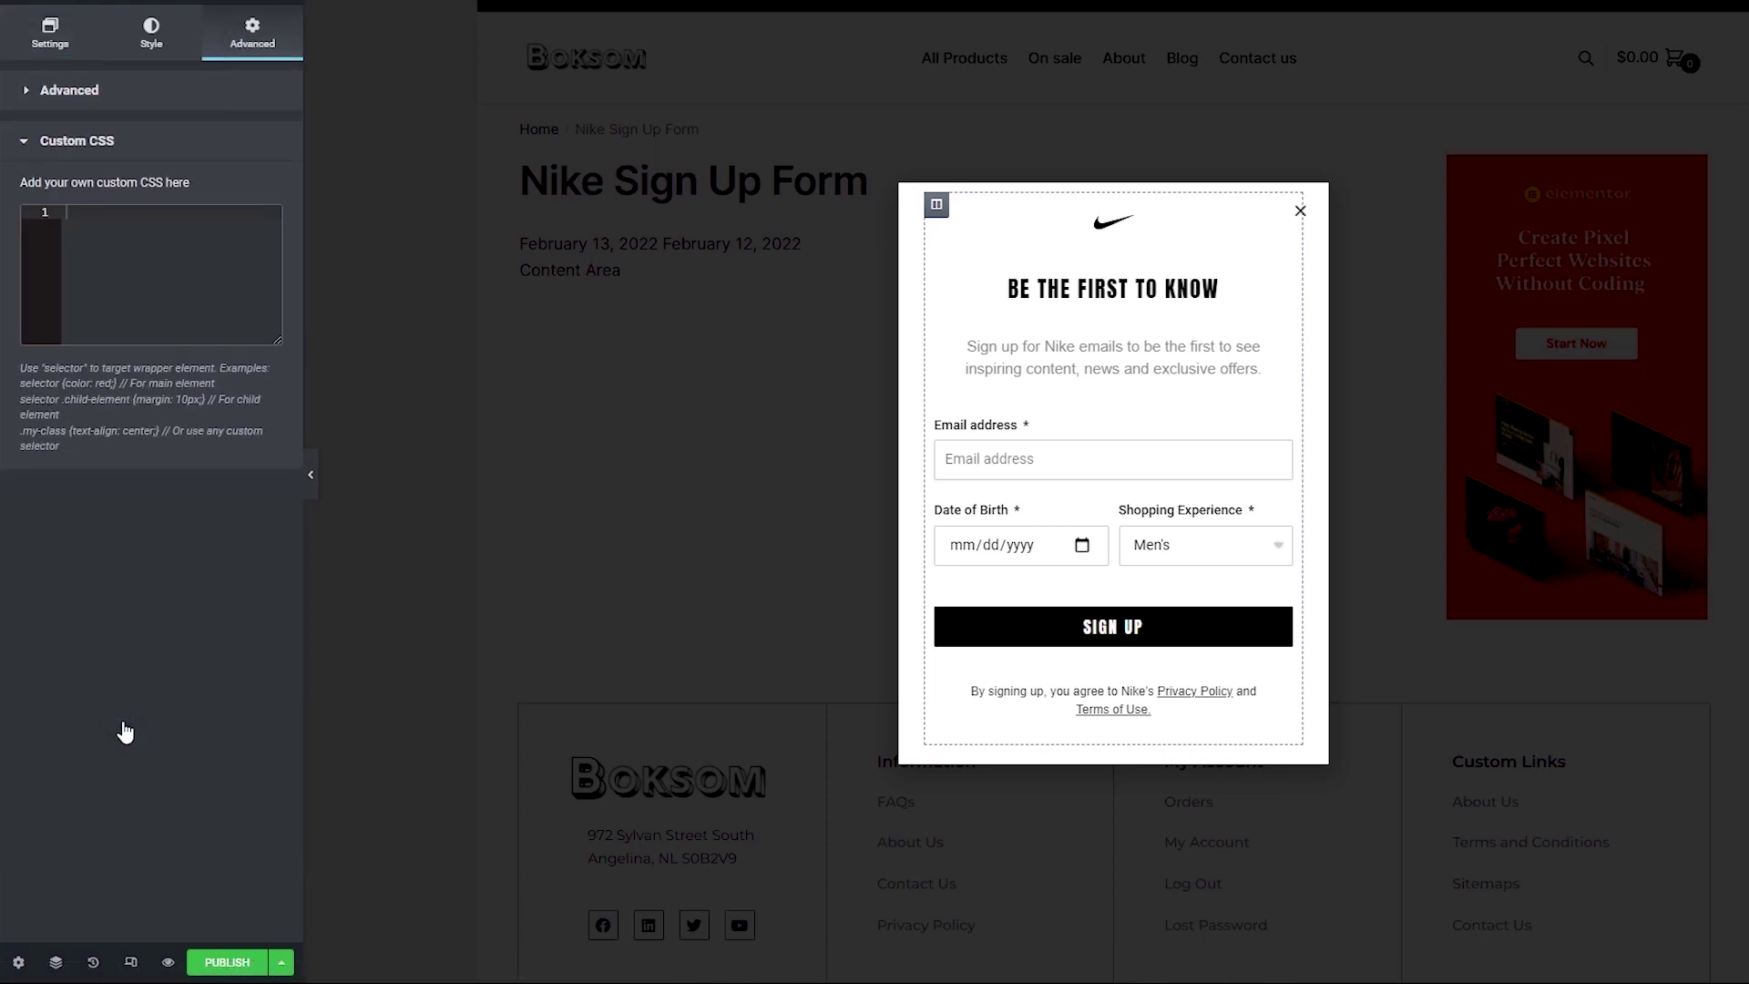
click(92, 218)
right_click(92, 218)
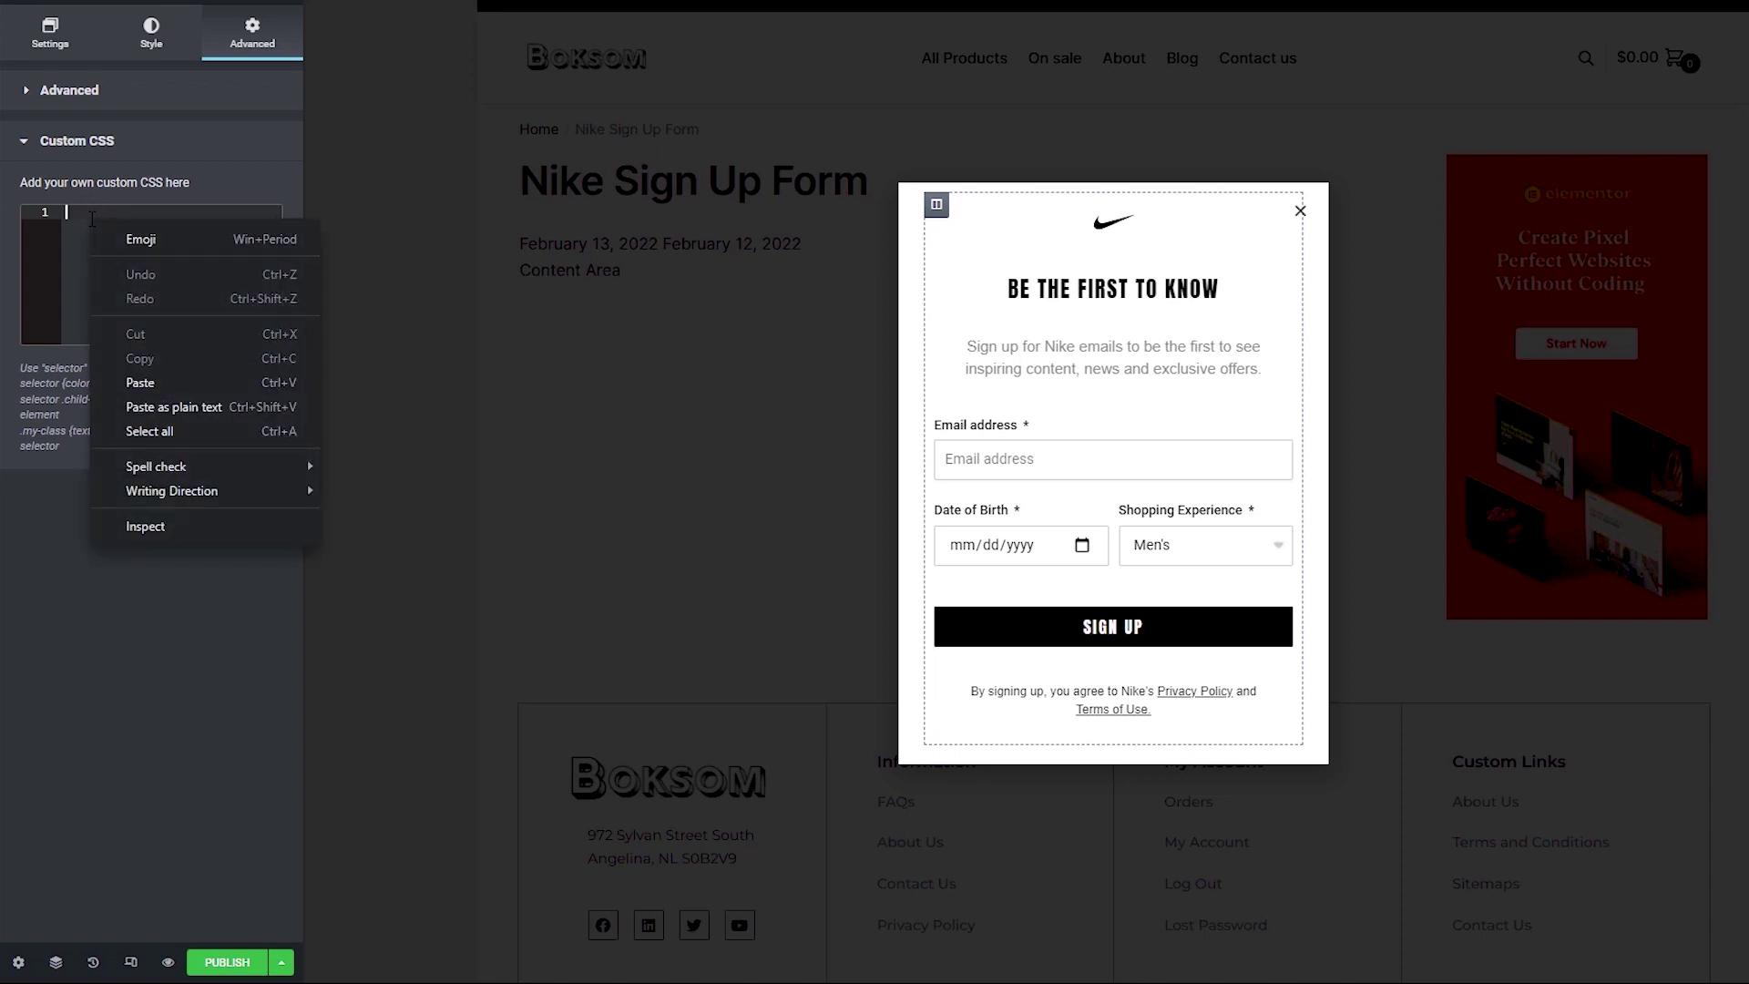
click(146, 383)
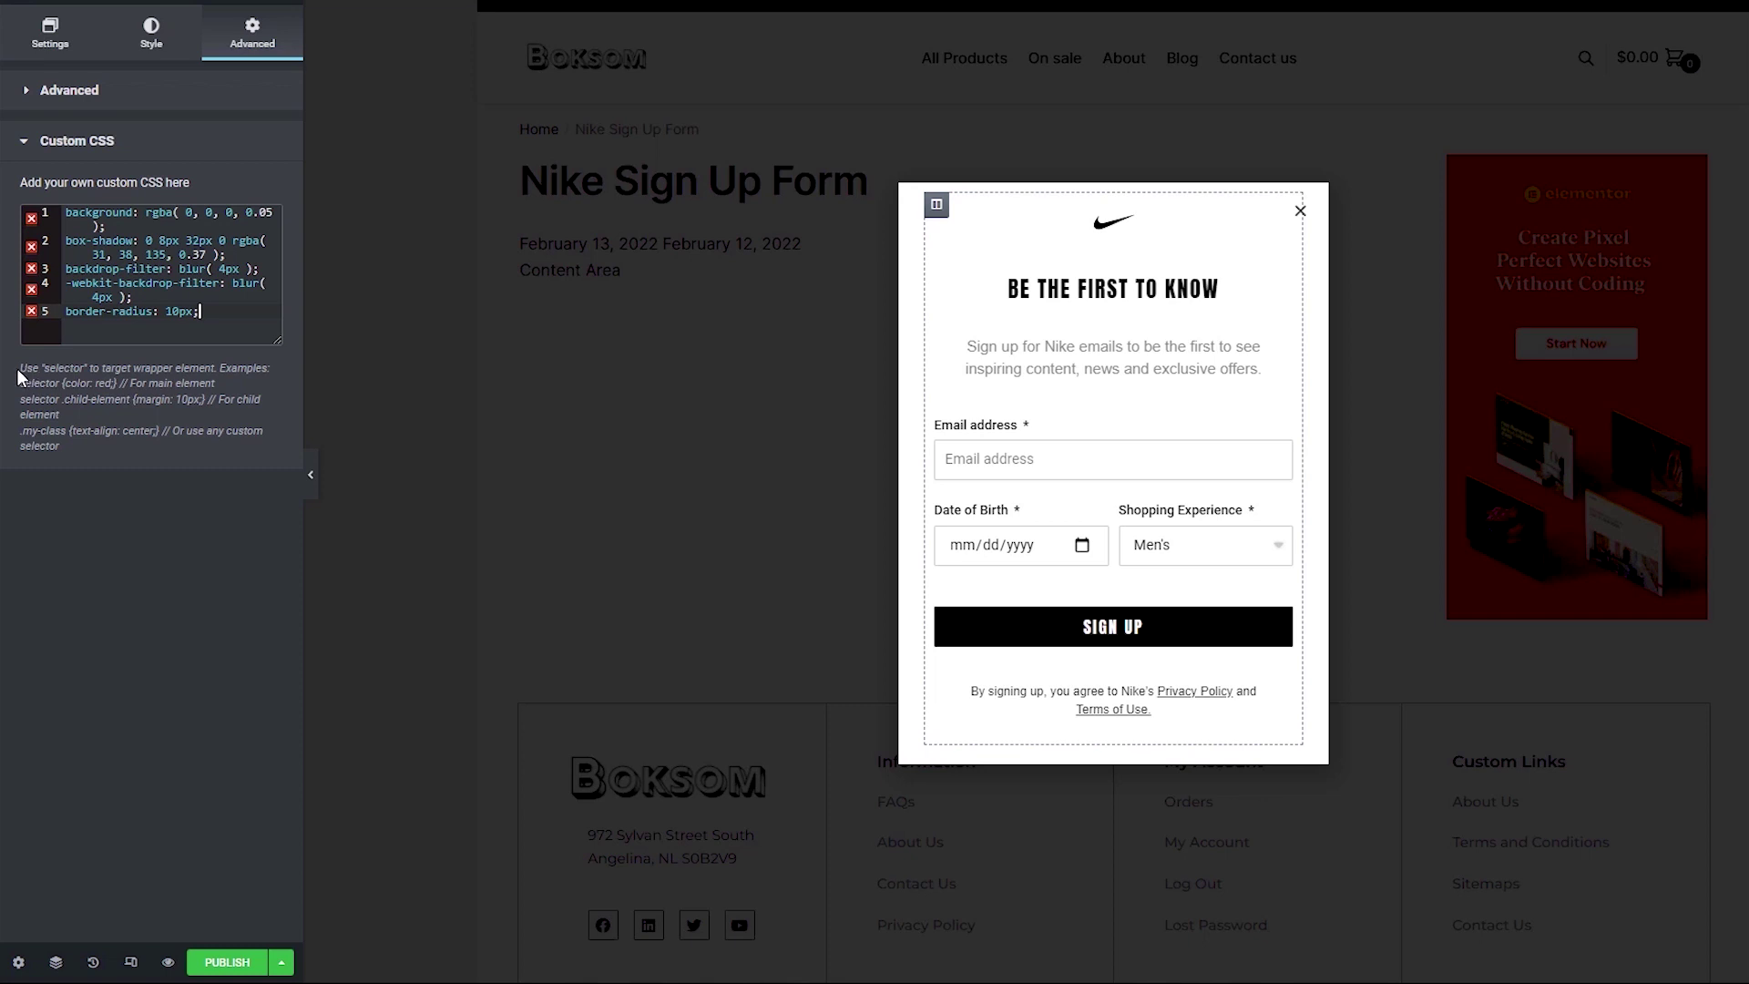
Step: Replace it with a 'selector {' block containing the pasted glassmorphism rules
drag(19, 368, 217, 367)
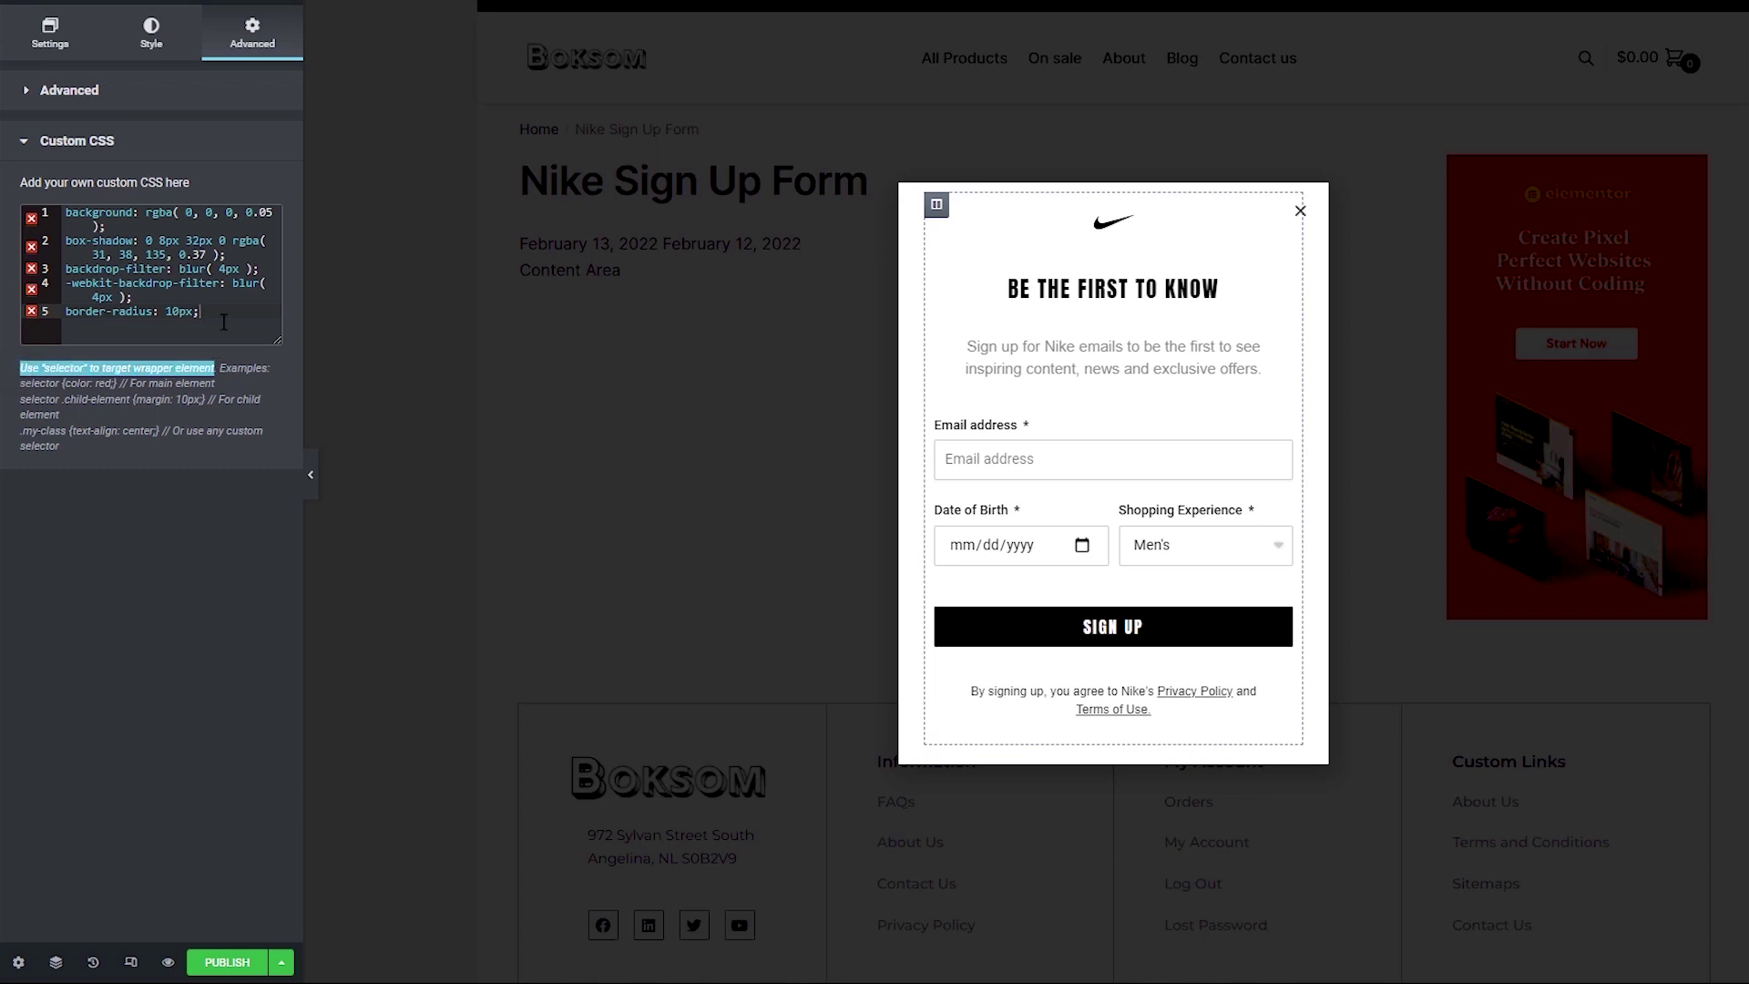
click(222, 329)
key(ctrl+a)
key(Delete)
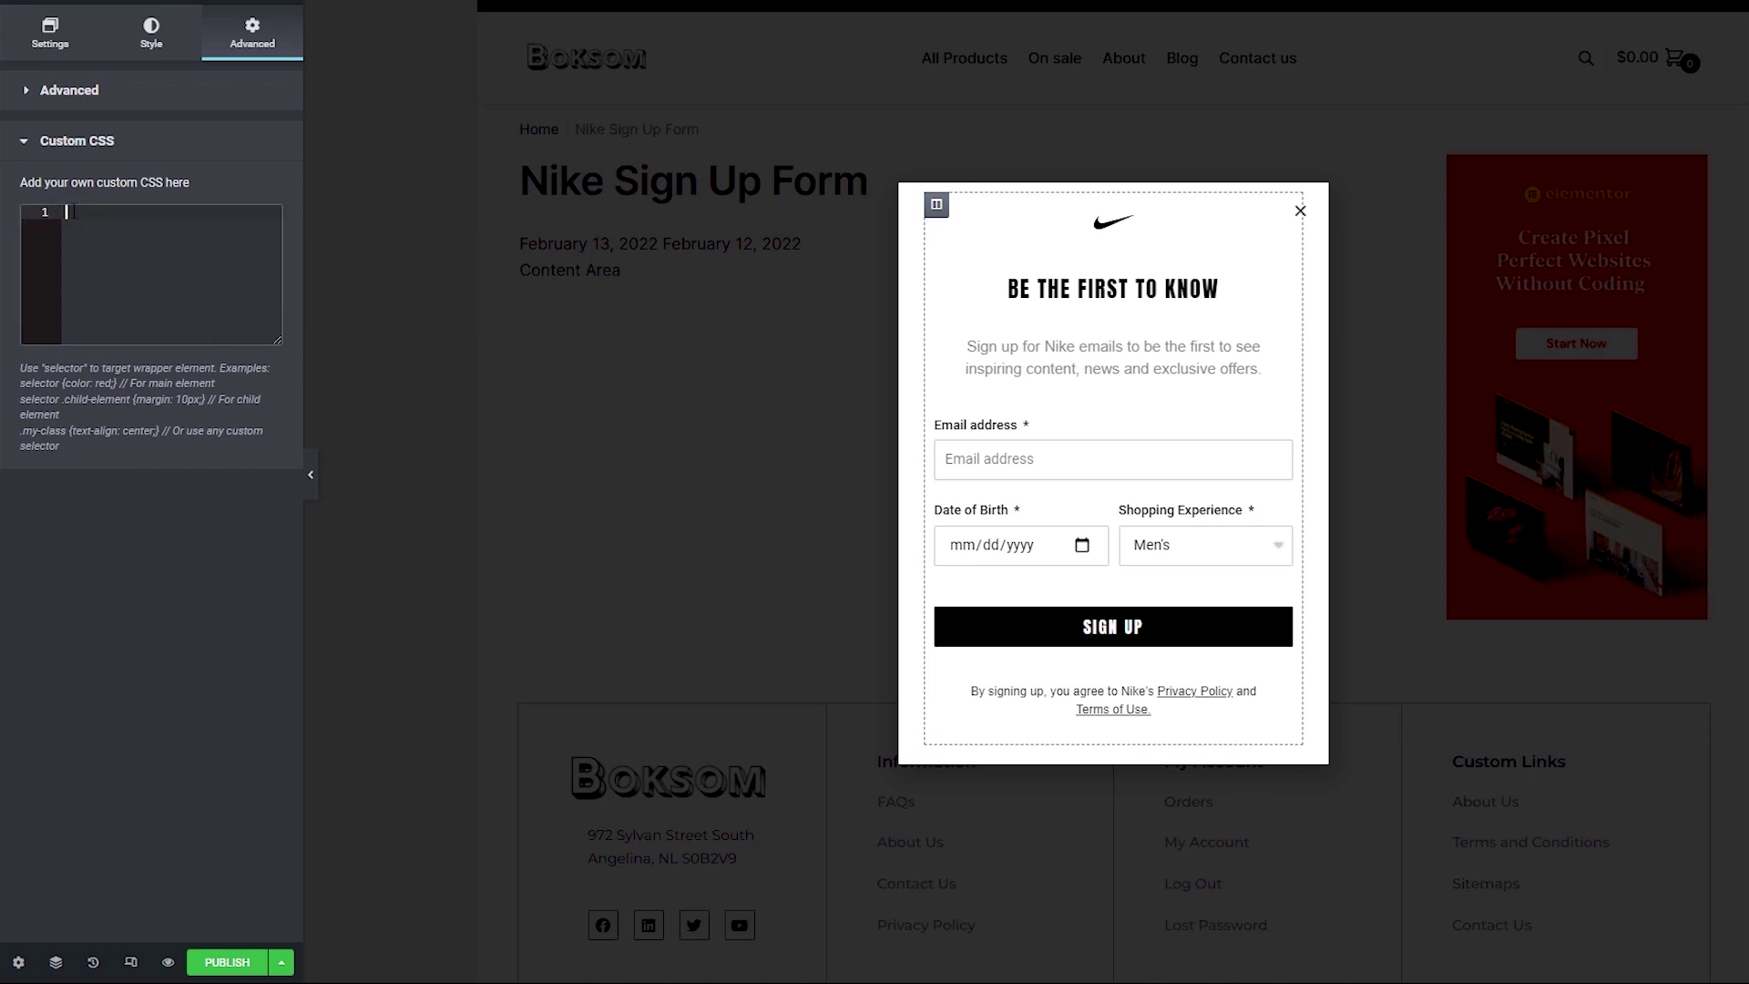
text(selector {)
key(Return)
right_click(99, 227)
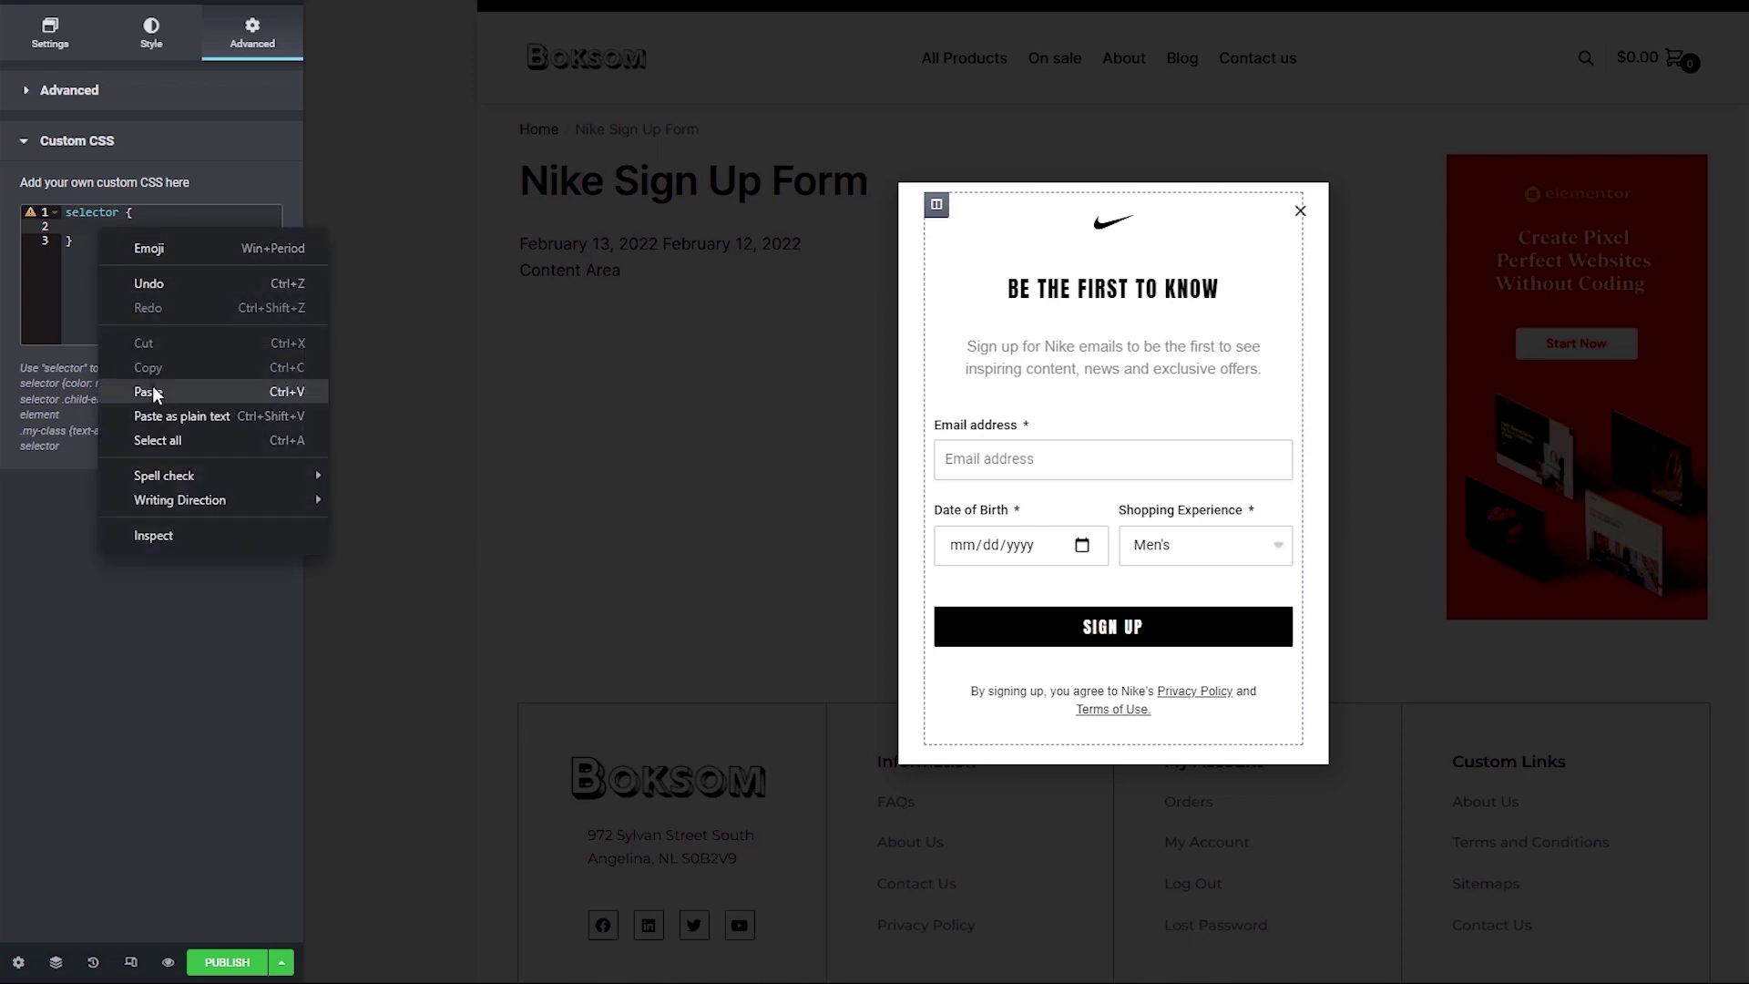
click(152, 390)
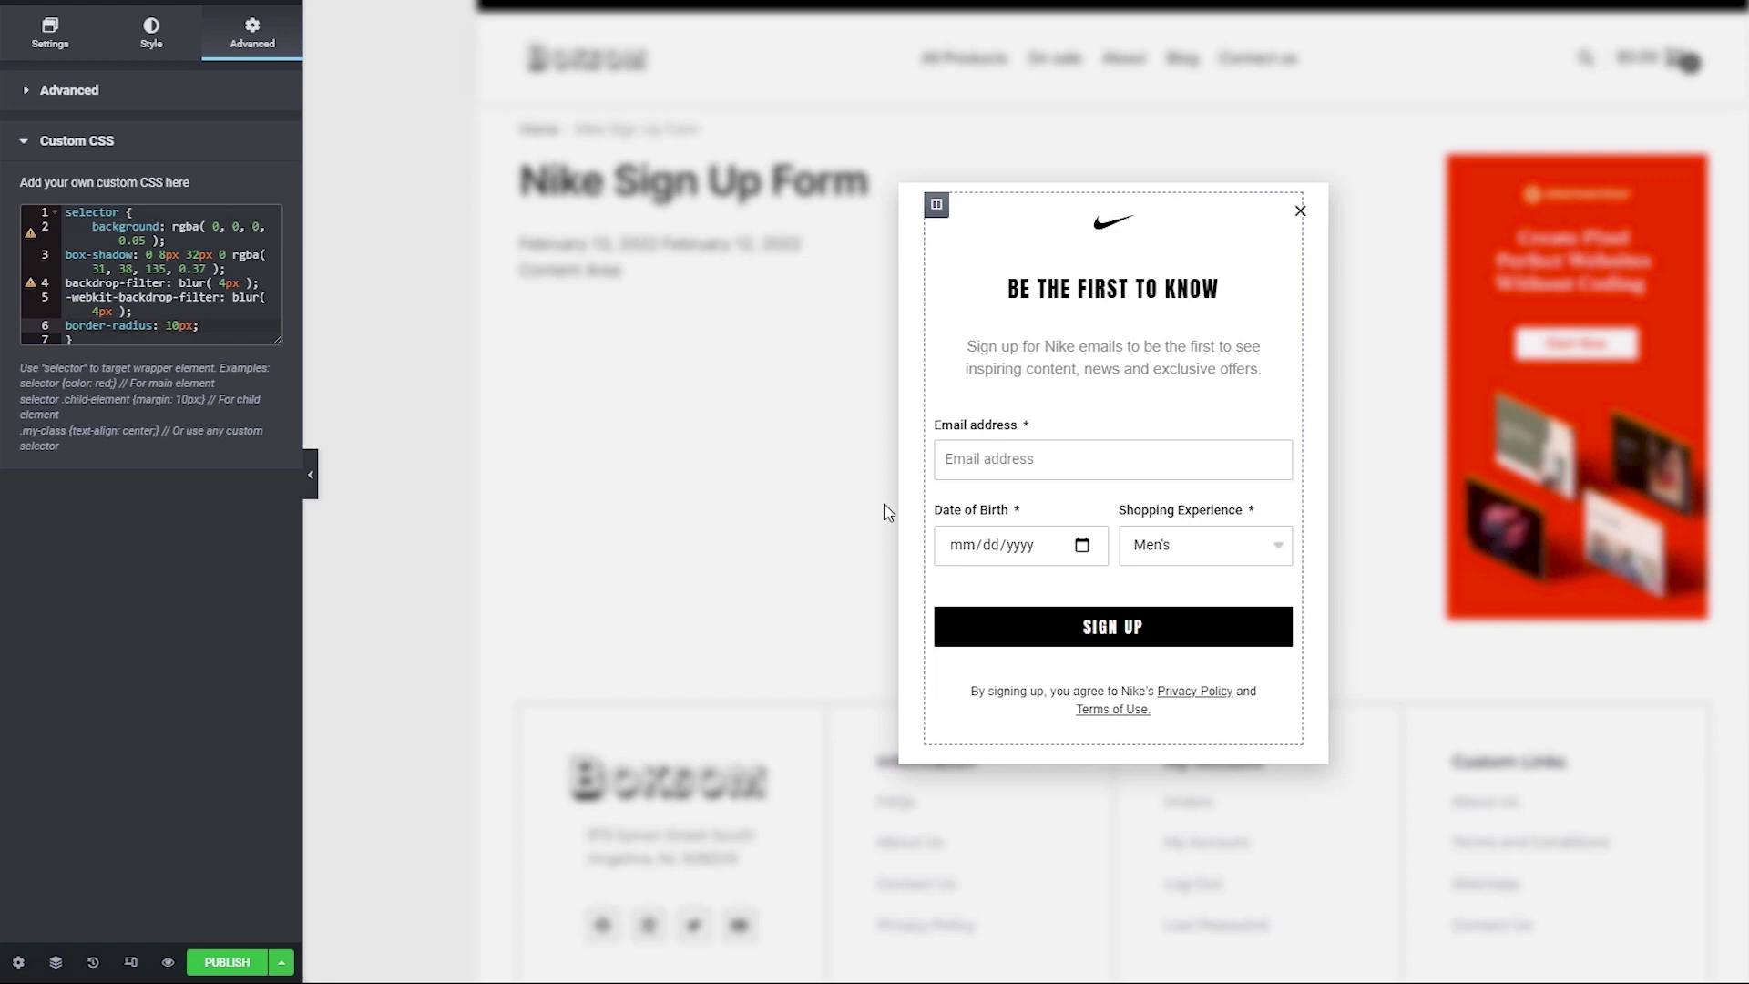
Step: Reset the popup's Box Shadow to none and publish the popup
click(136, 48)
drag(18, 497, 217, 507)
click(240, 501)
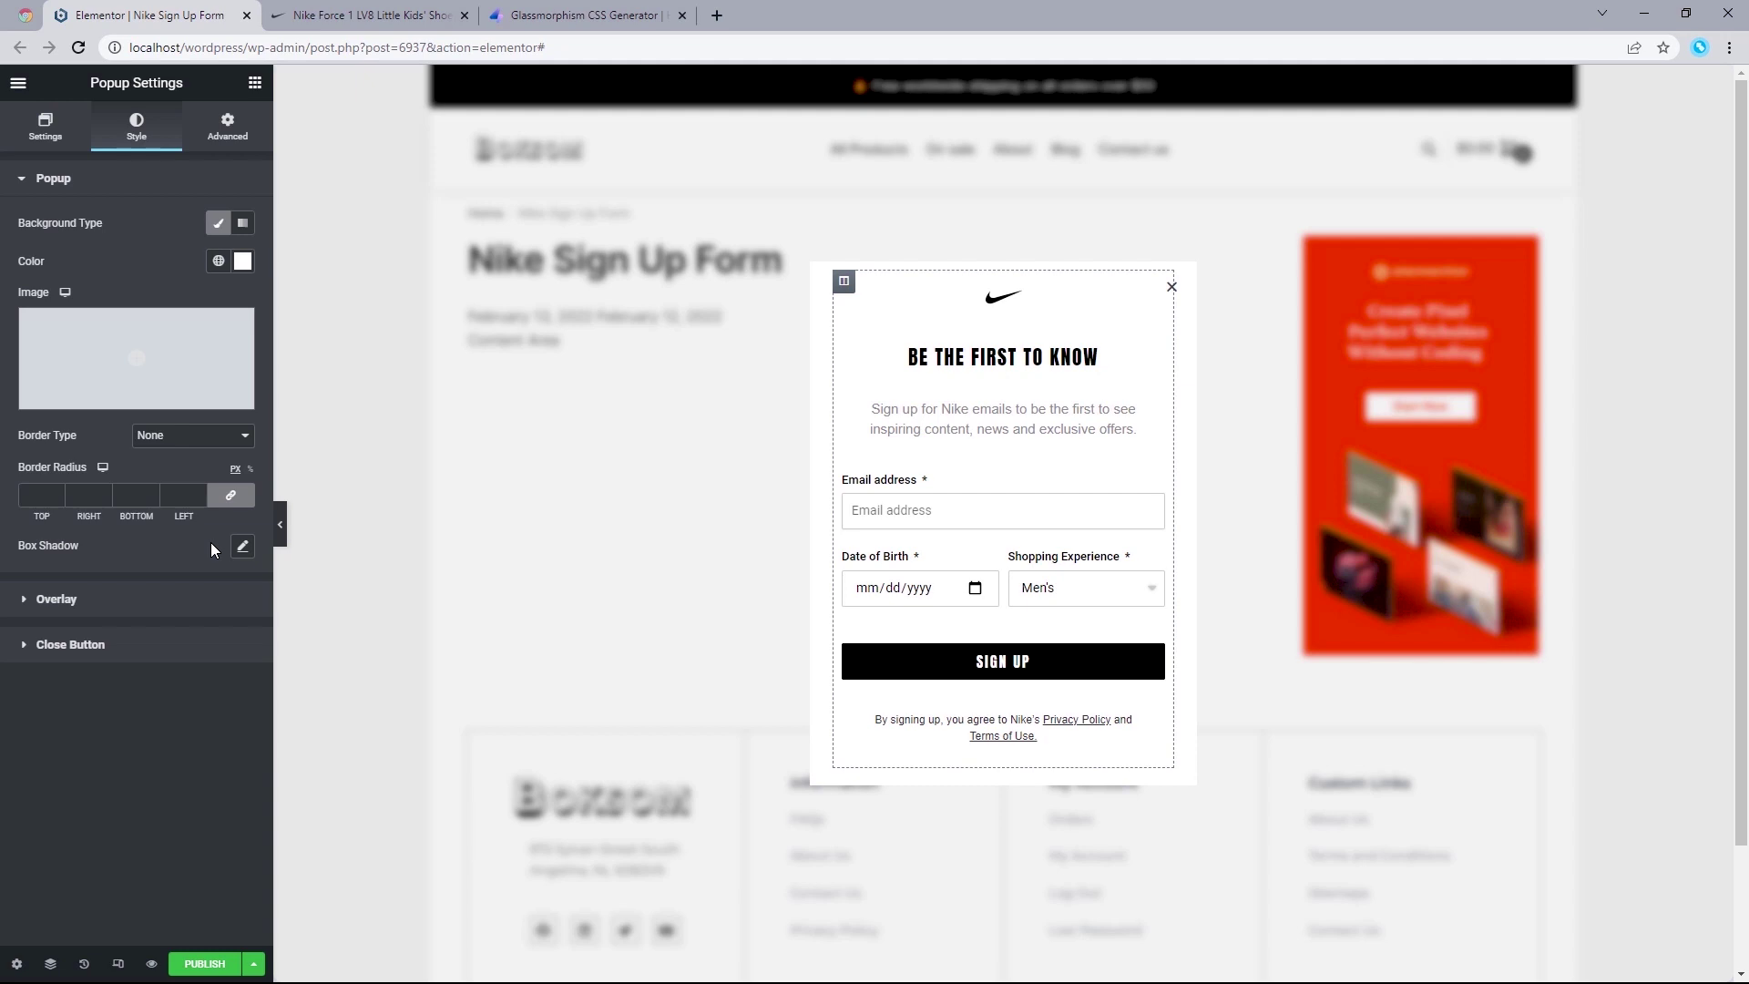
click(206, 964)
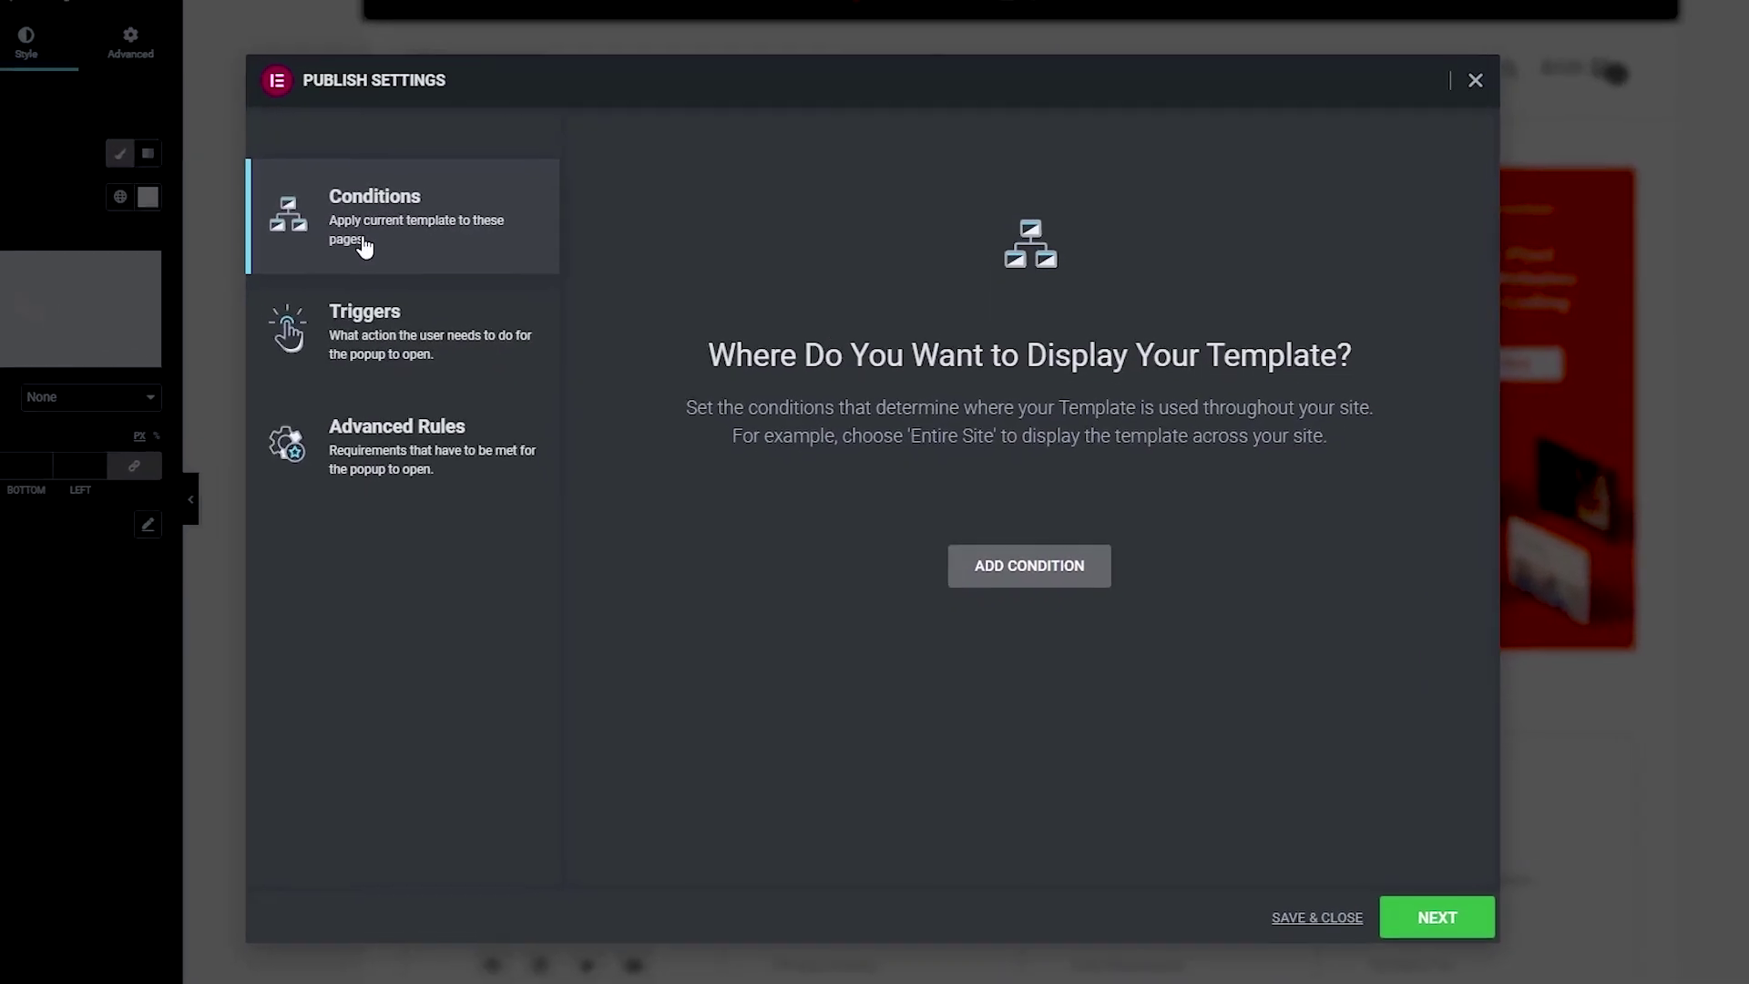
Step: Add a display condition that includes the popup on All Singular pages
click(1028, 564)
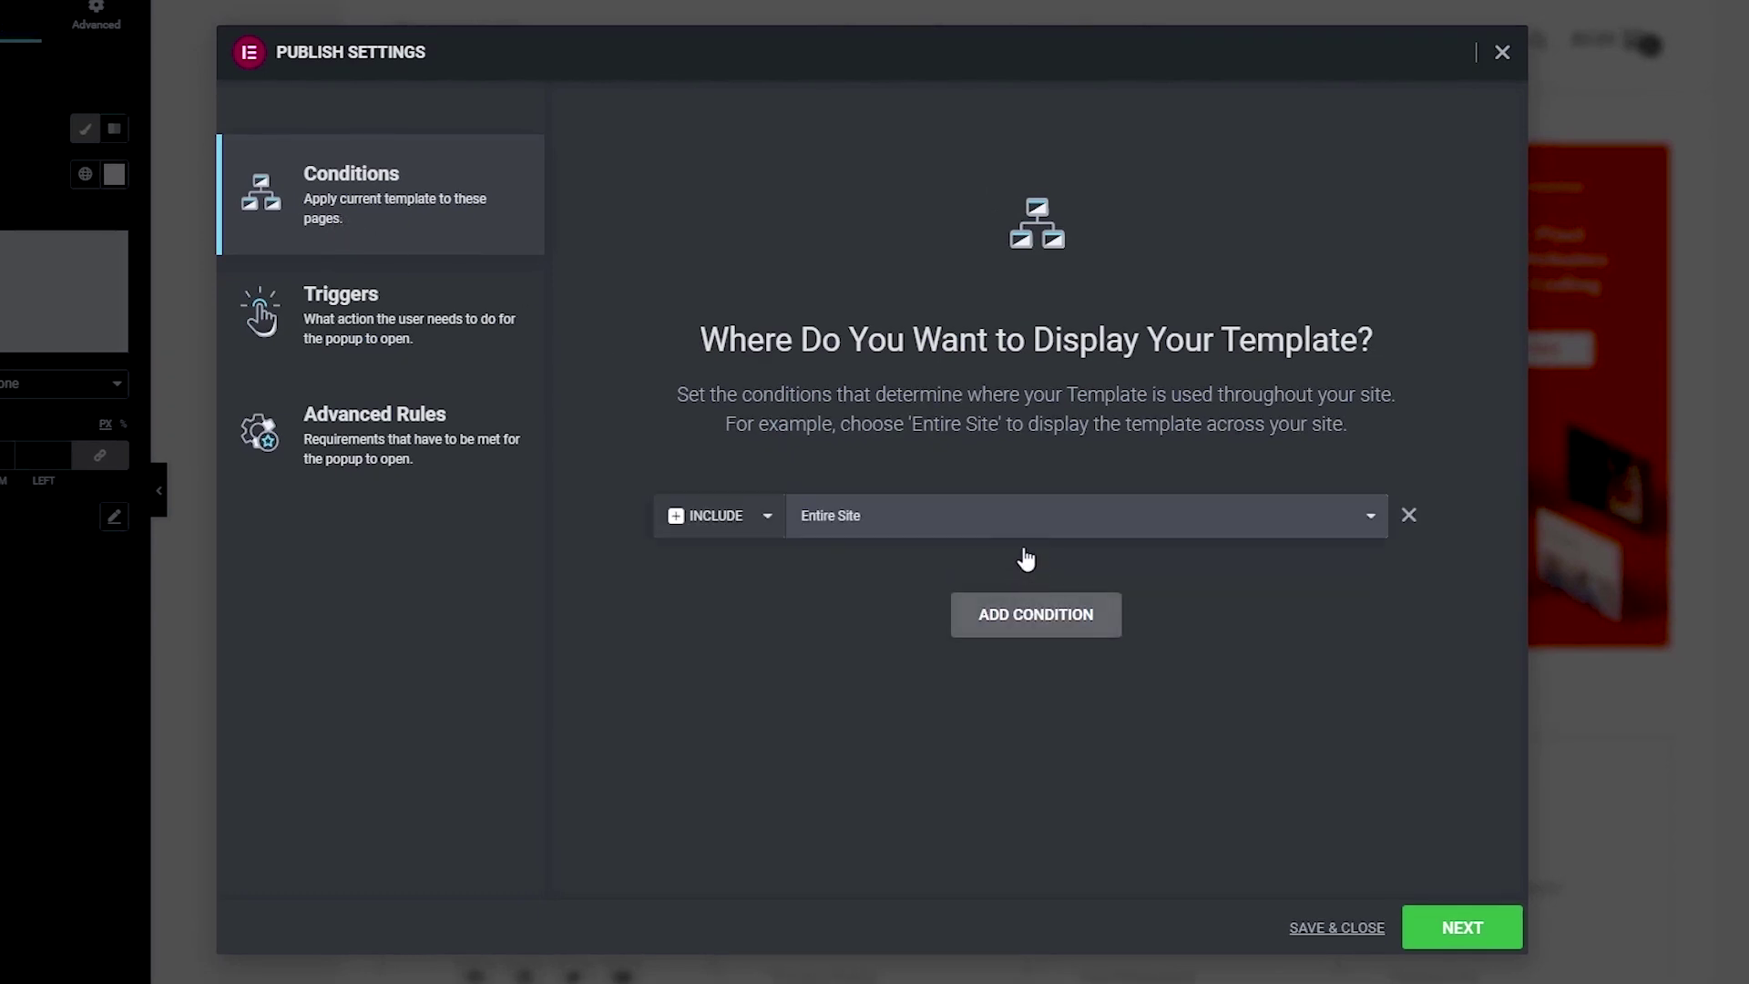
click(1020, 522)
click(858, 598)
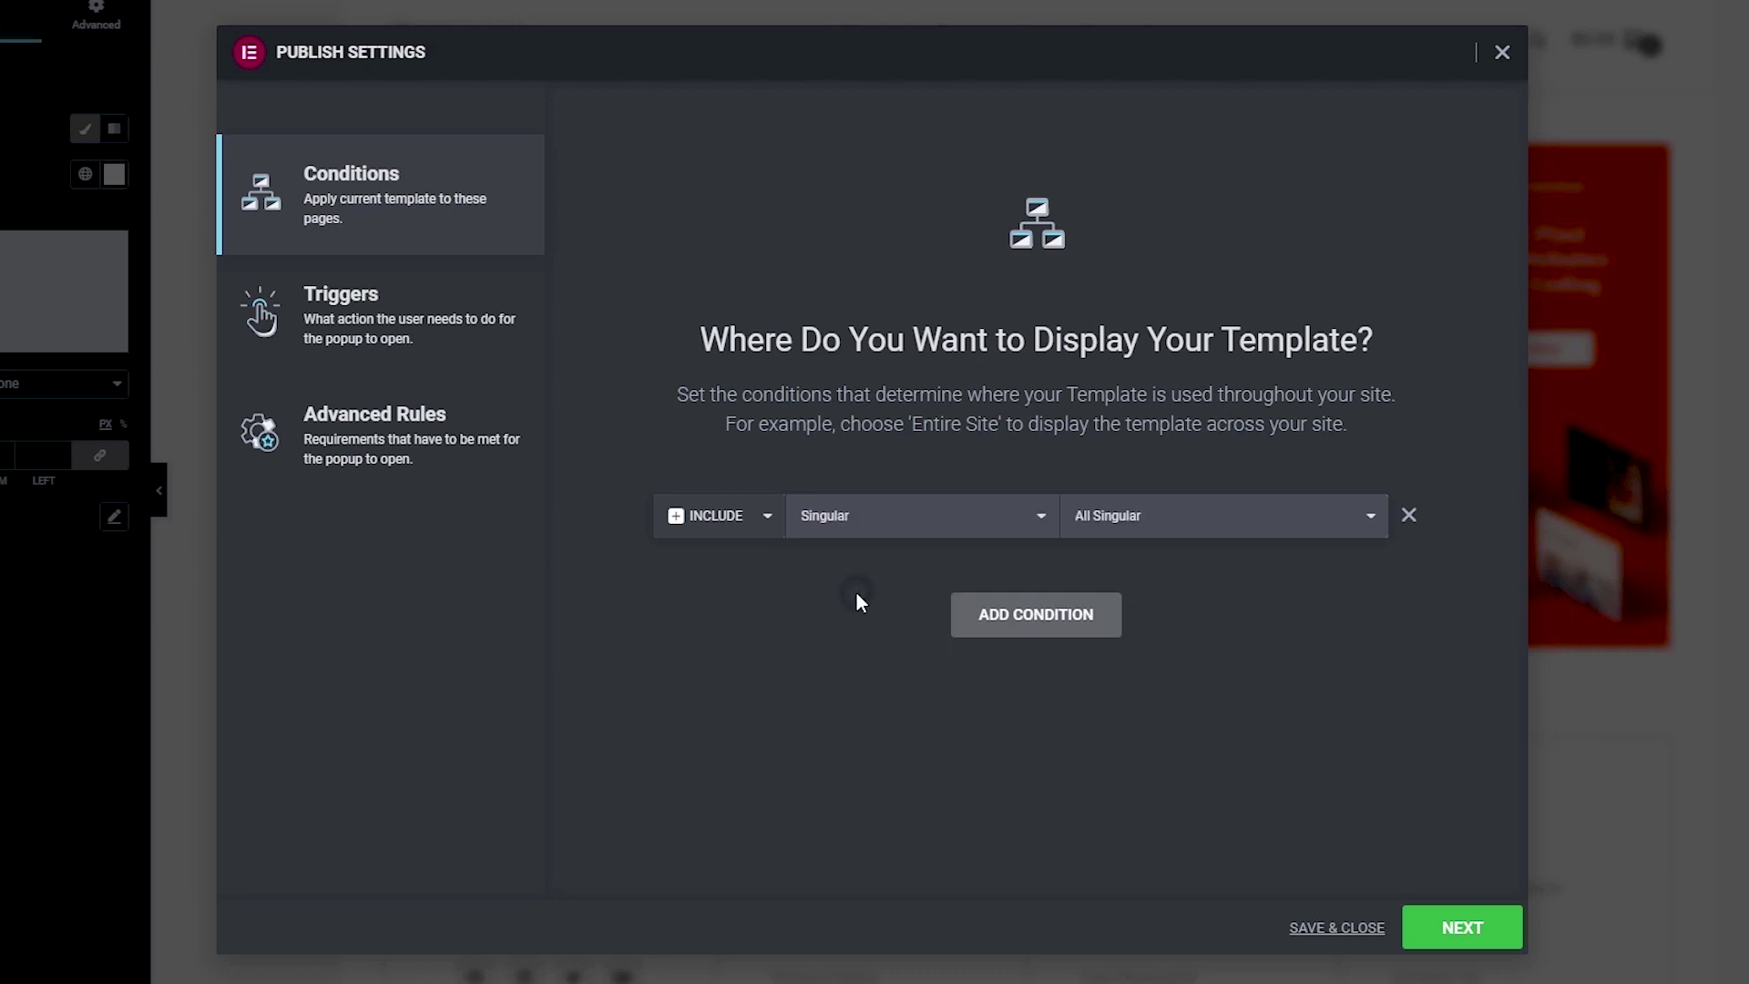
click(1166, 521)
click(1135, 563)
Step: Set the popup trigger to On Page Exit Intent
click(1452, 925)
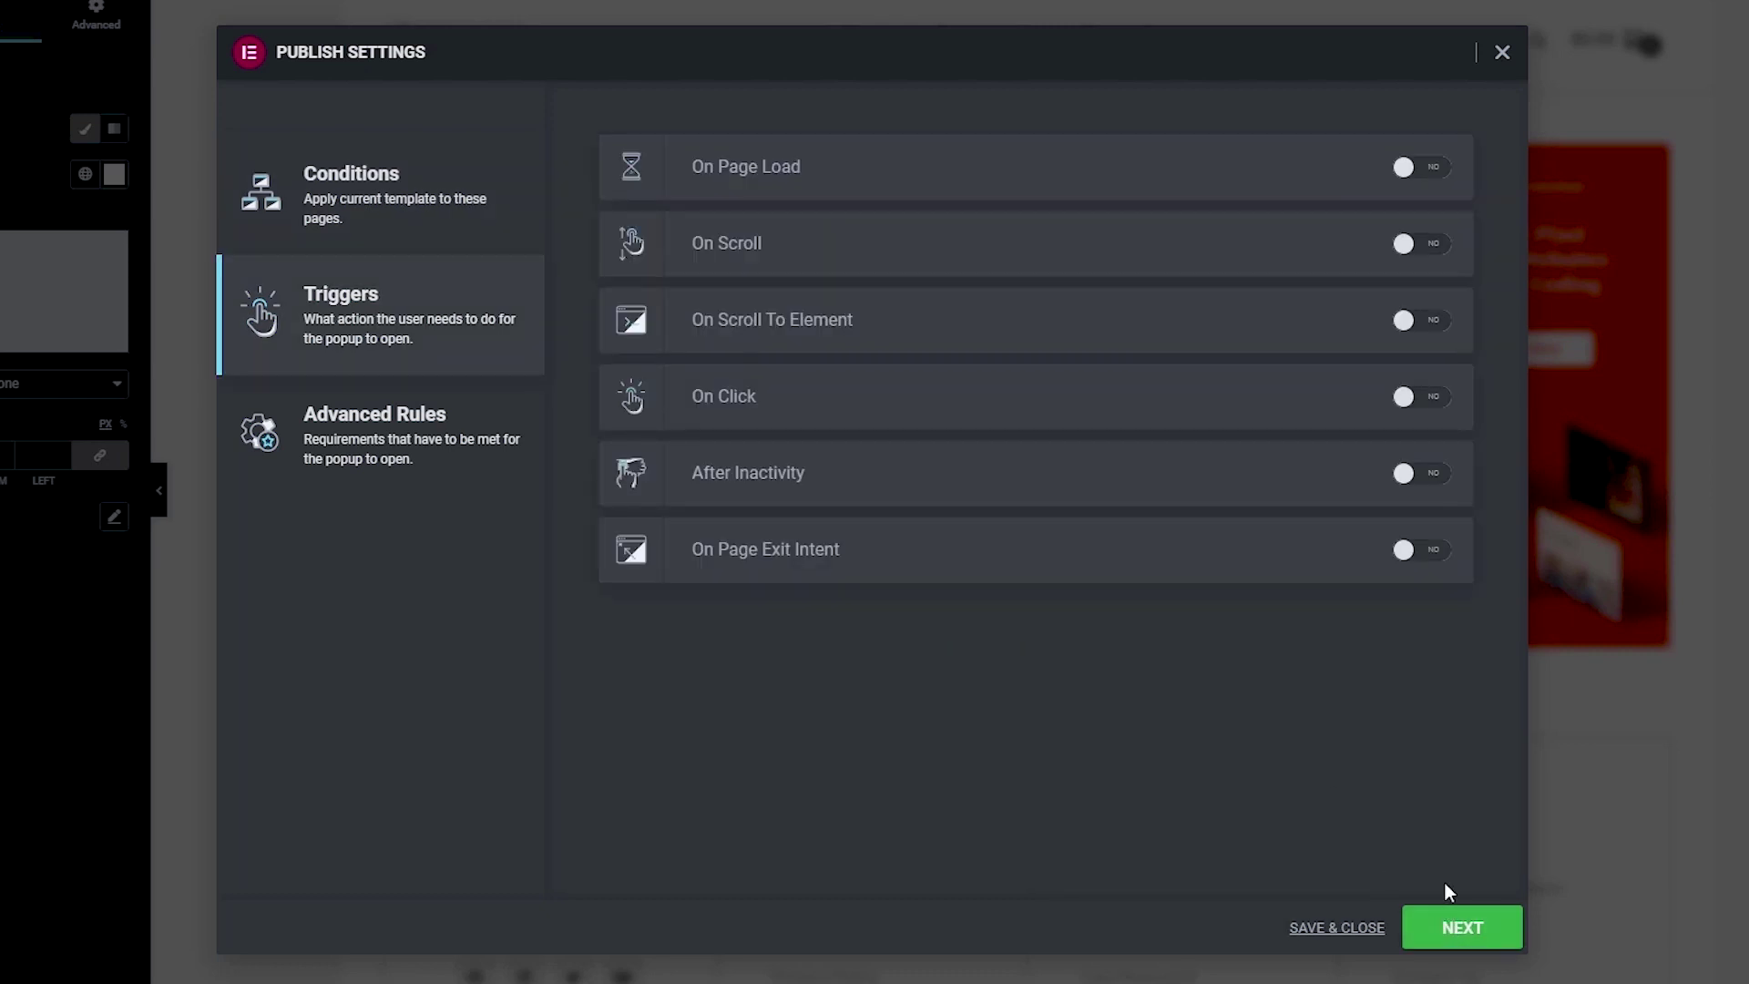
click(1422, 552)
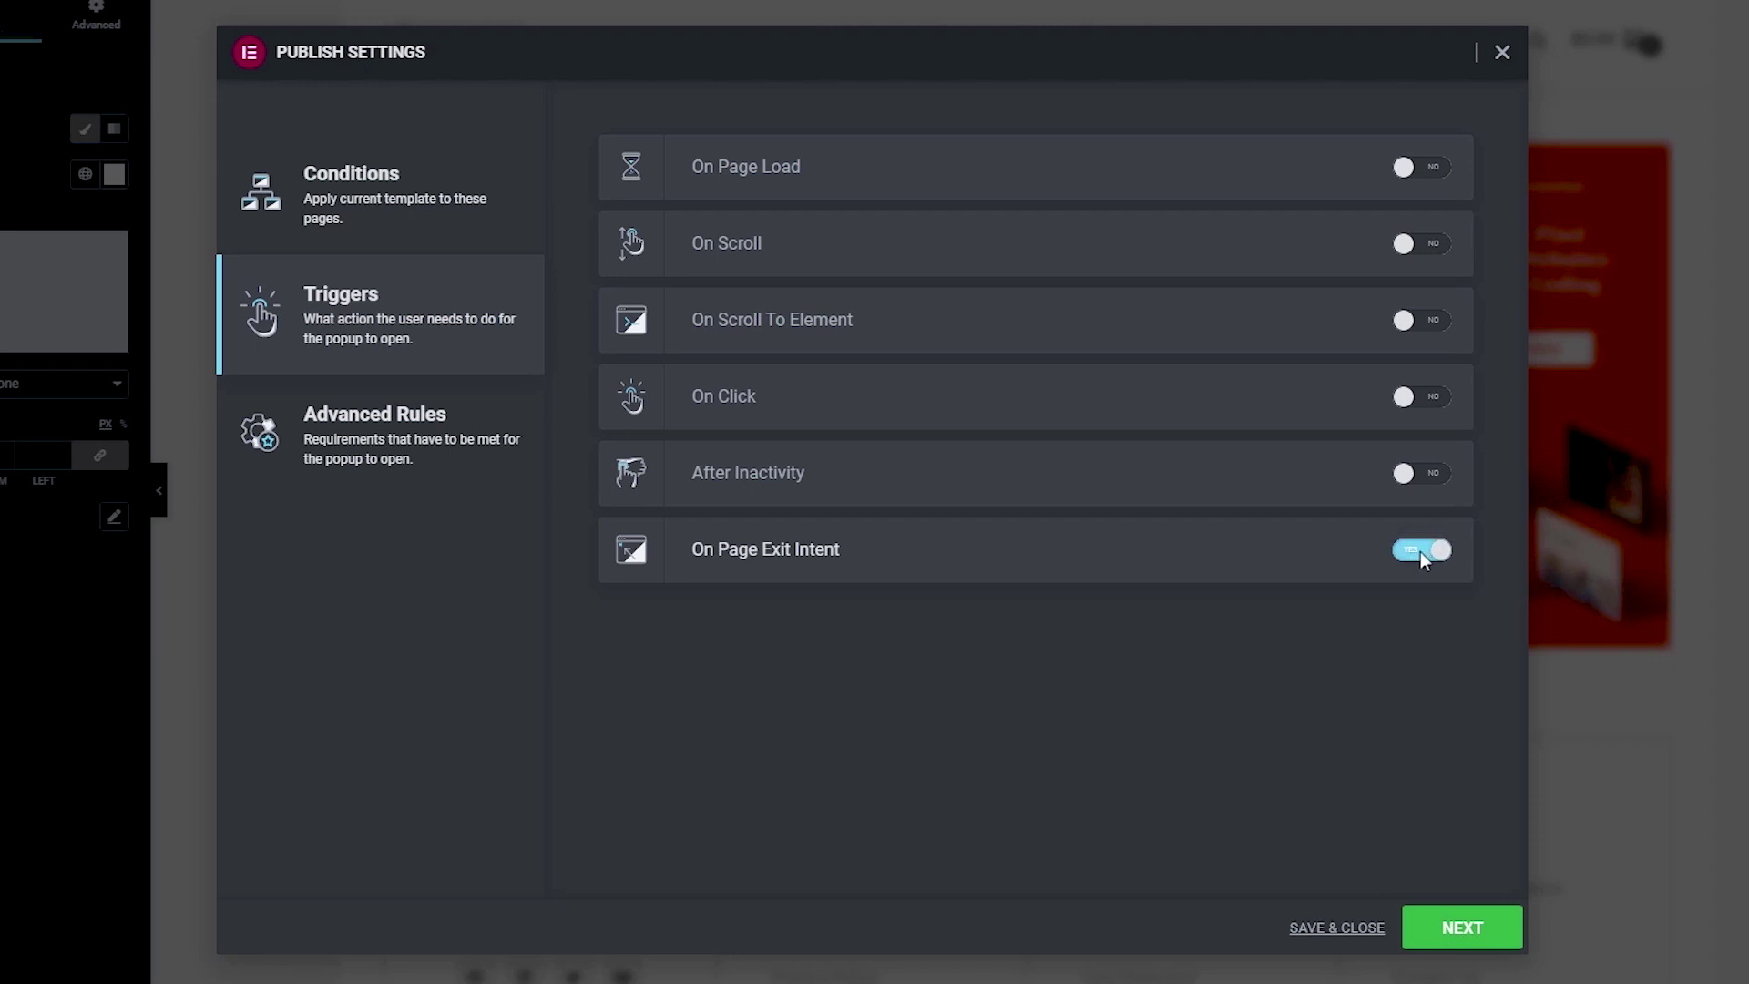
click(1456, 926)
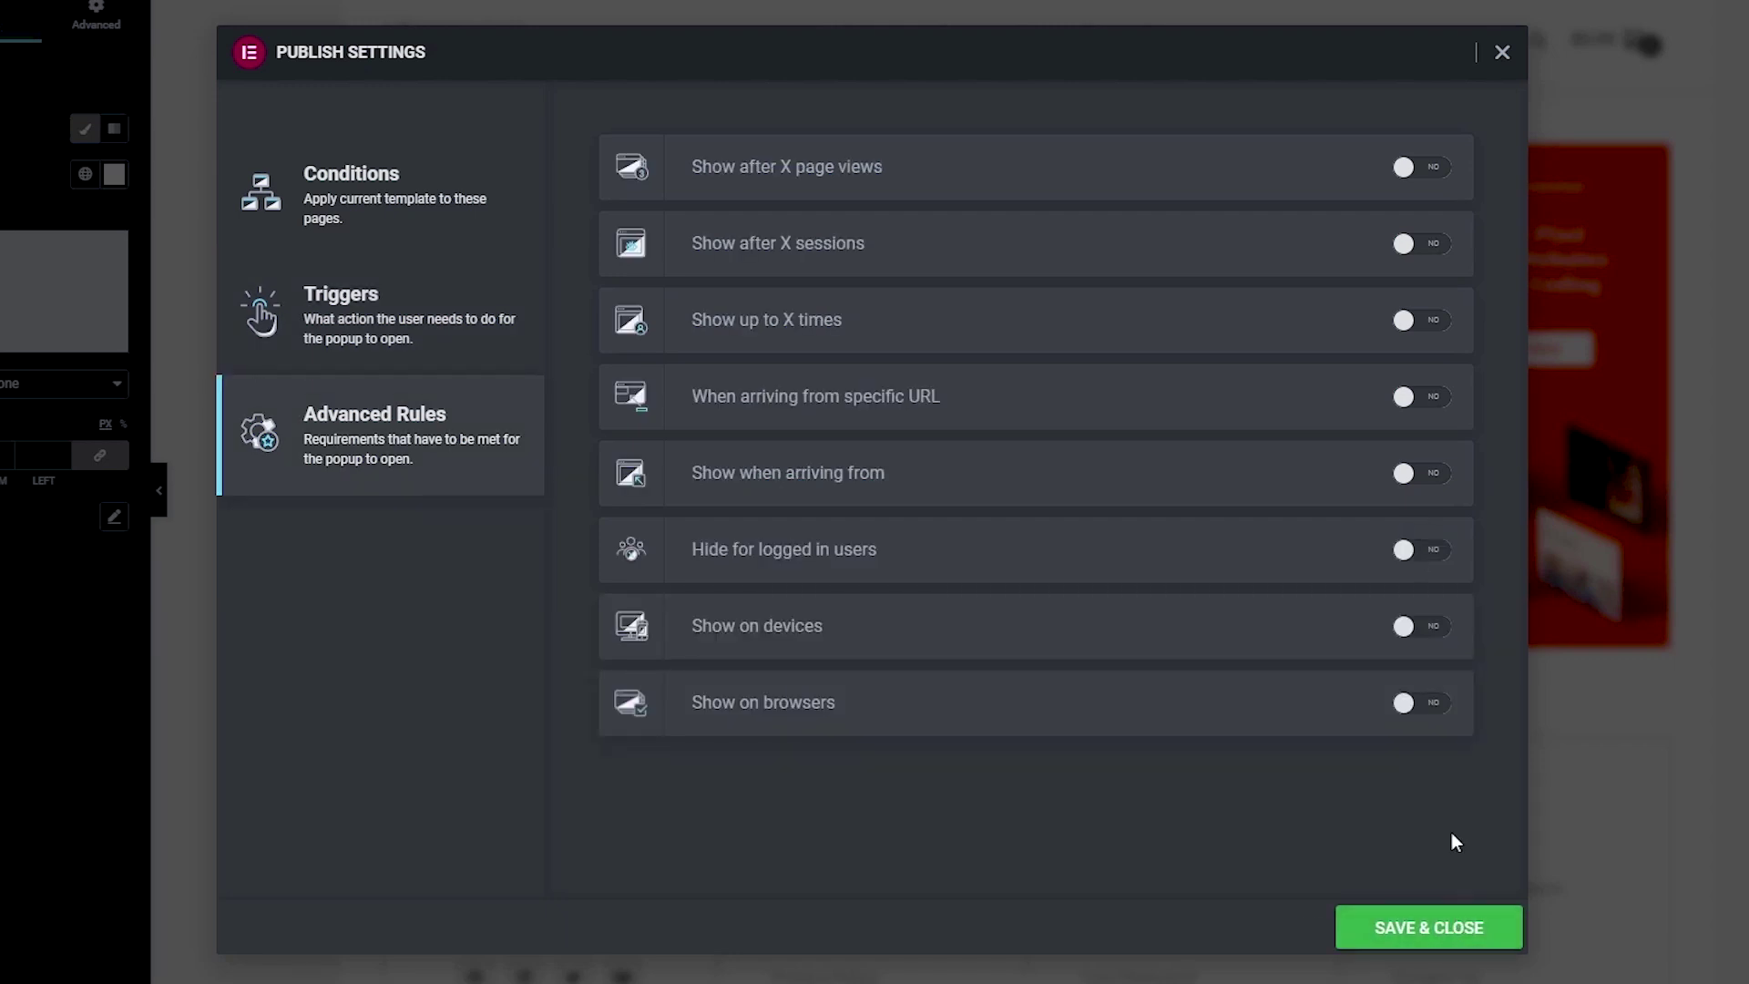
Step: Limit the popup to showing up to 1 time, counted On Open
click(1429, 330)
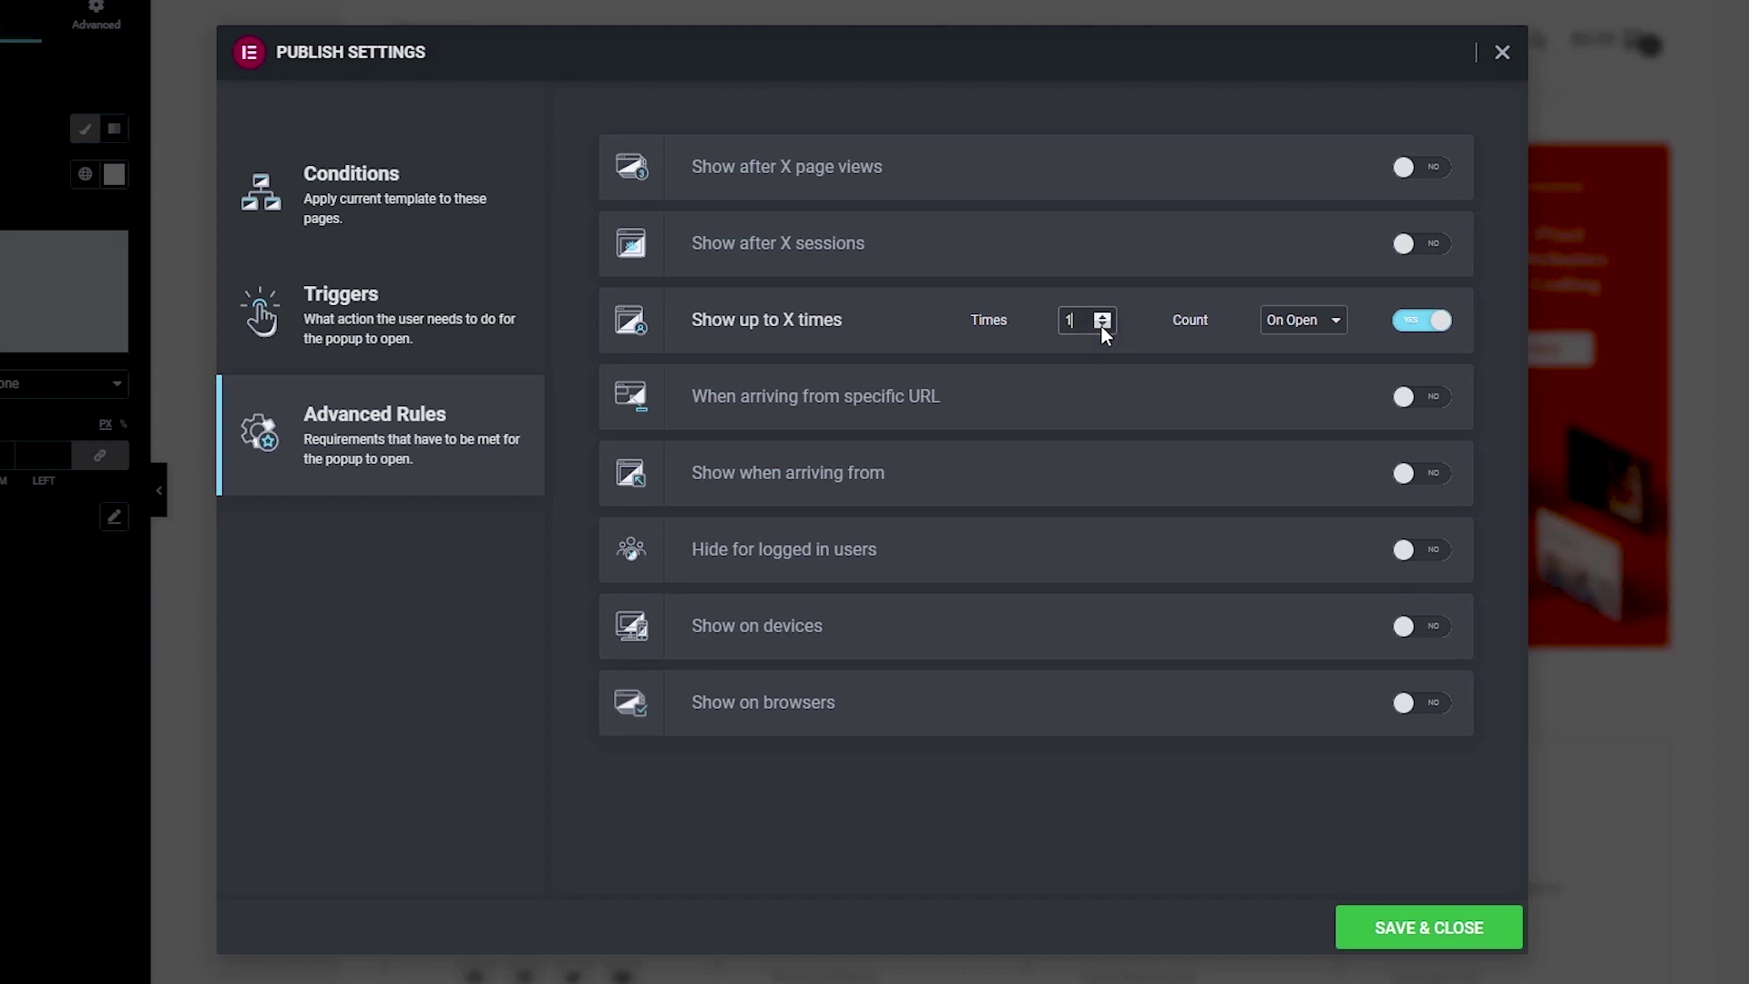
click(1299, 326)
click(1294, 330)
click(1294, 326)
Step: Restrict the popup to Desktop and Tablet by removing Mobile from the devices
click(1426, 629)
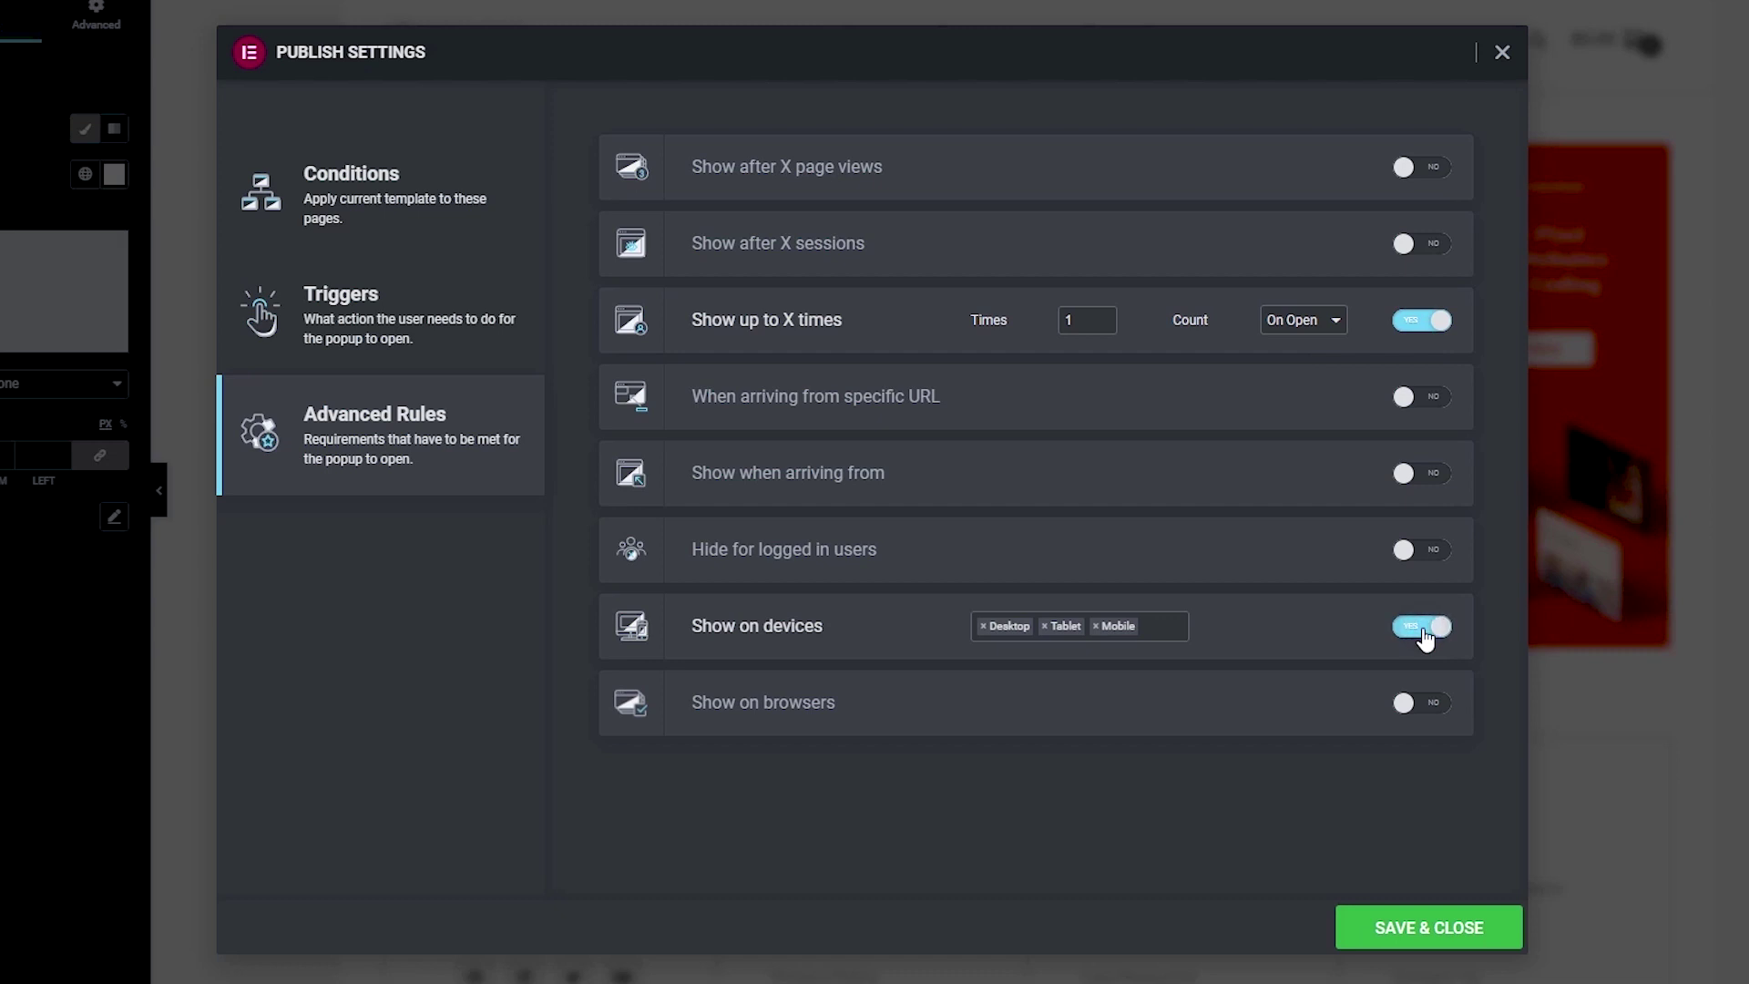
click(1096, 626)
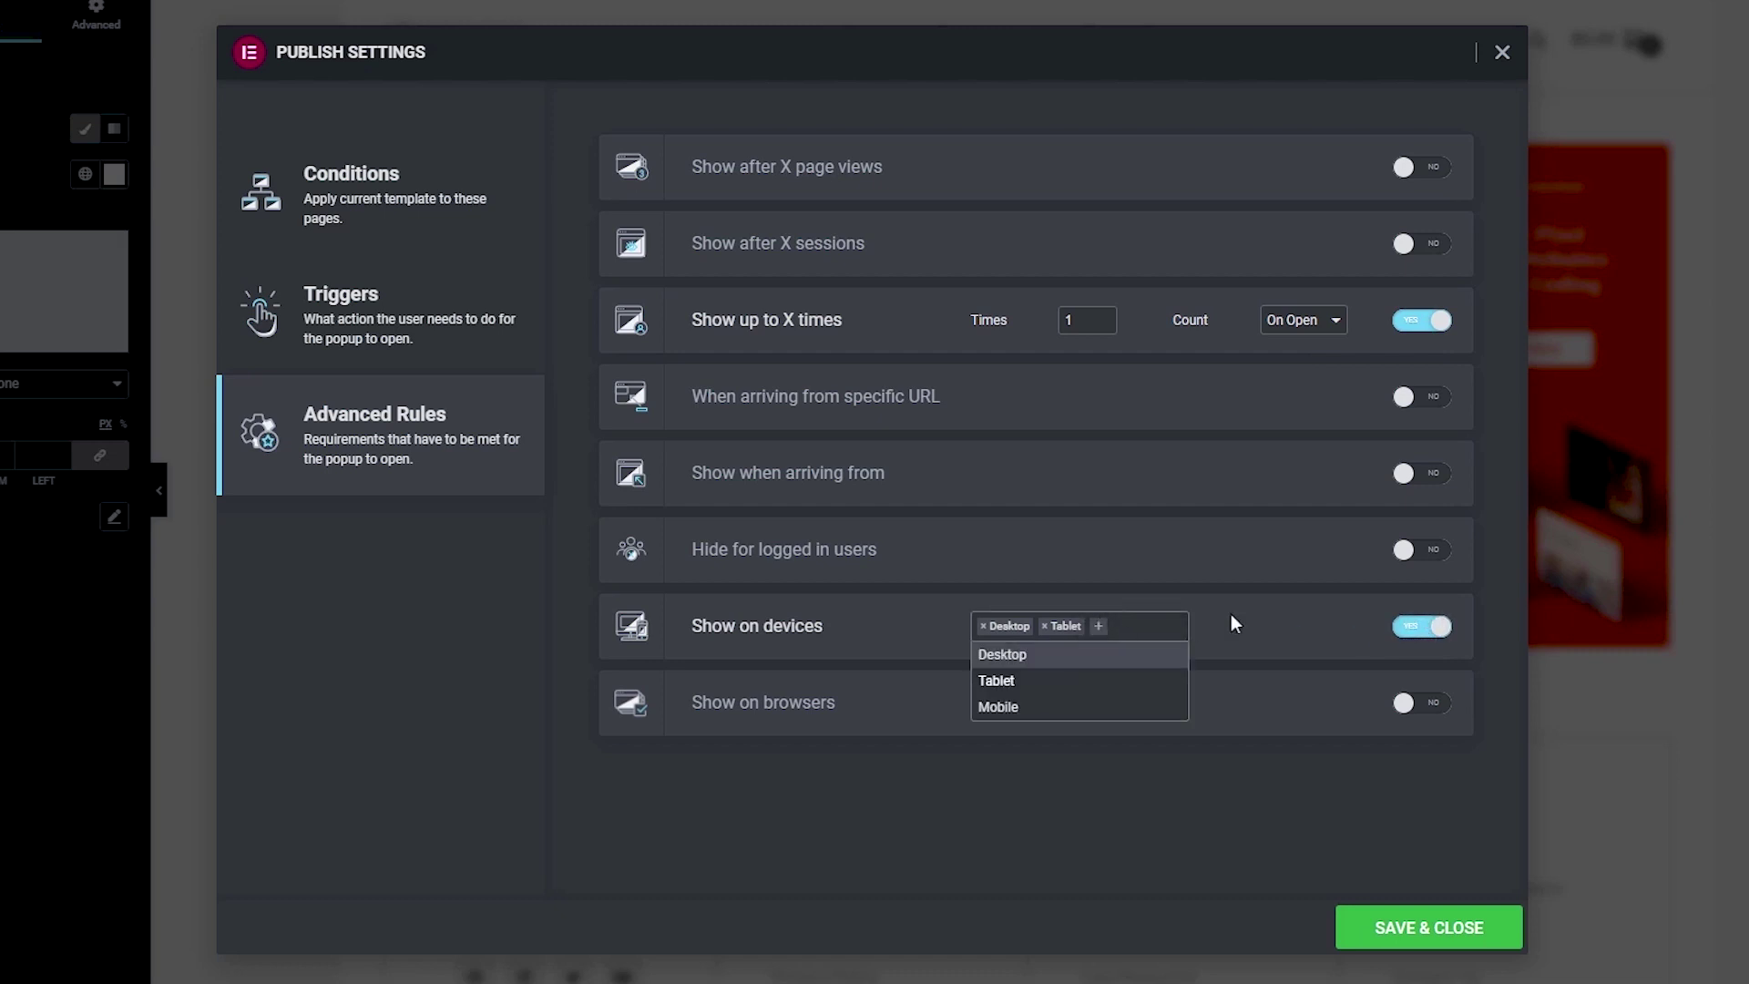
click(1259, 611)
Step: Allow the popup on All Browsers and save the rules to make it live
click(1423, 708)
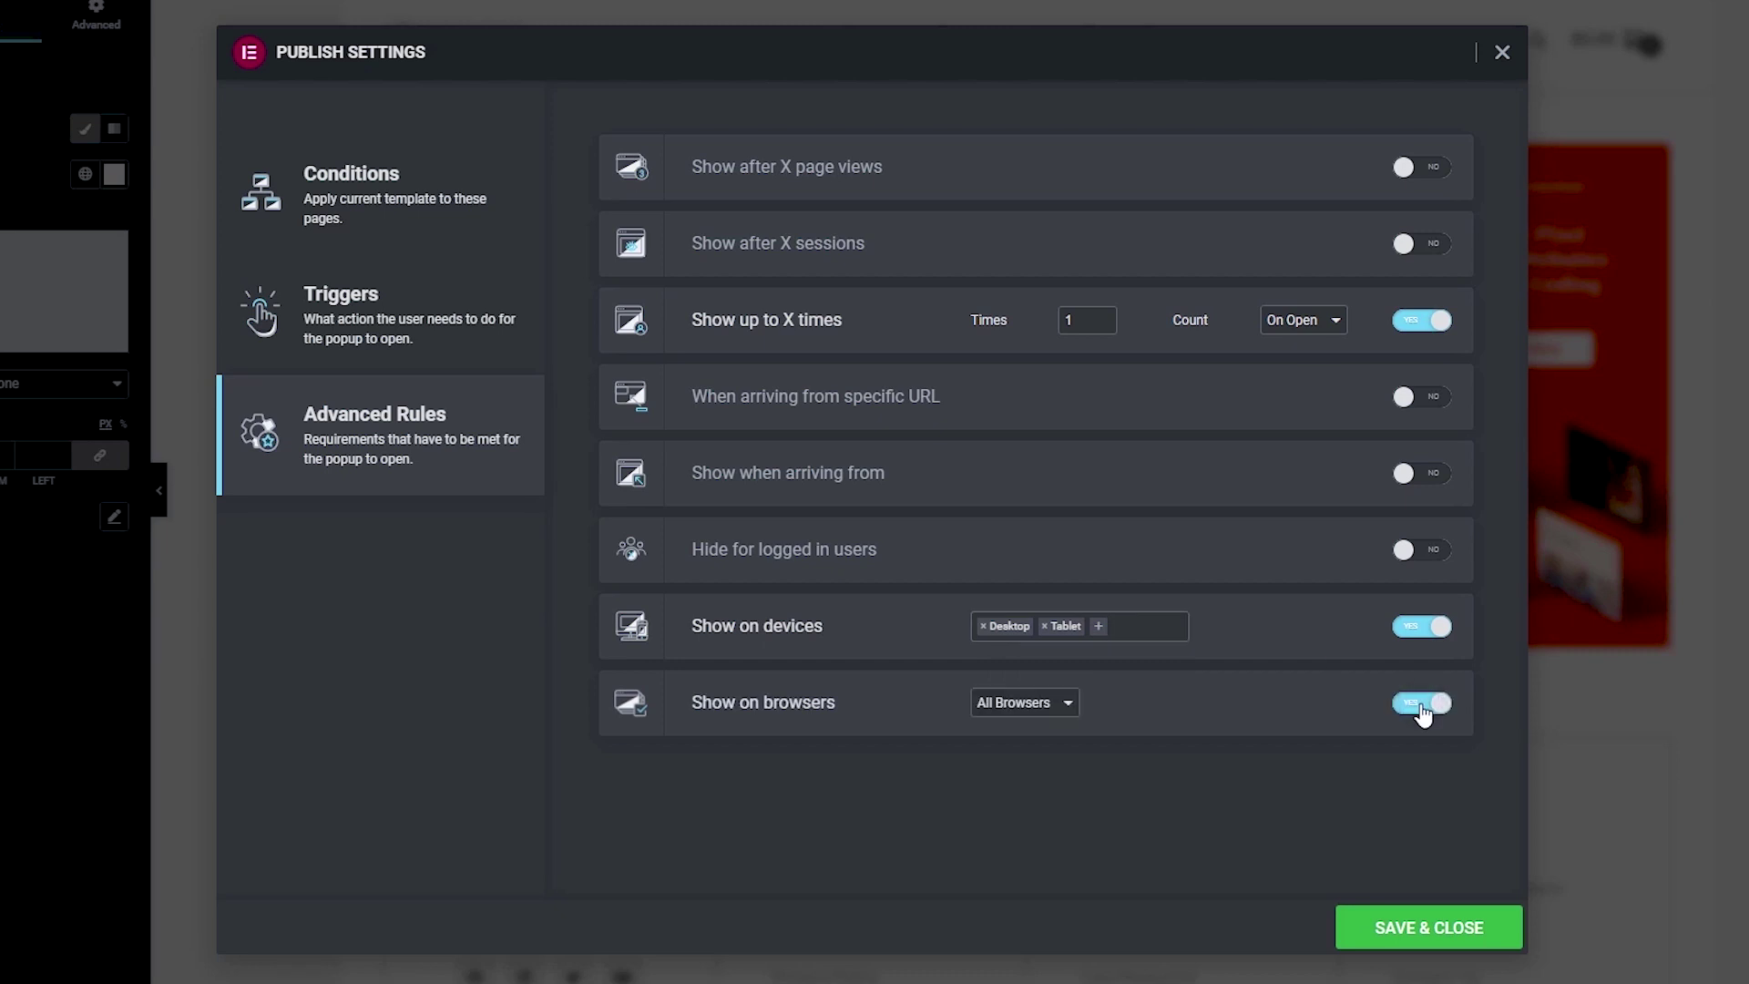
click(1064, 704)
click(1048, 723)
click(1413, 927)
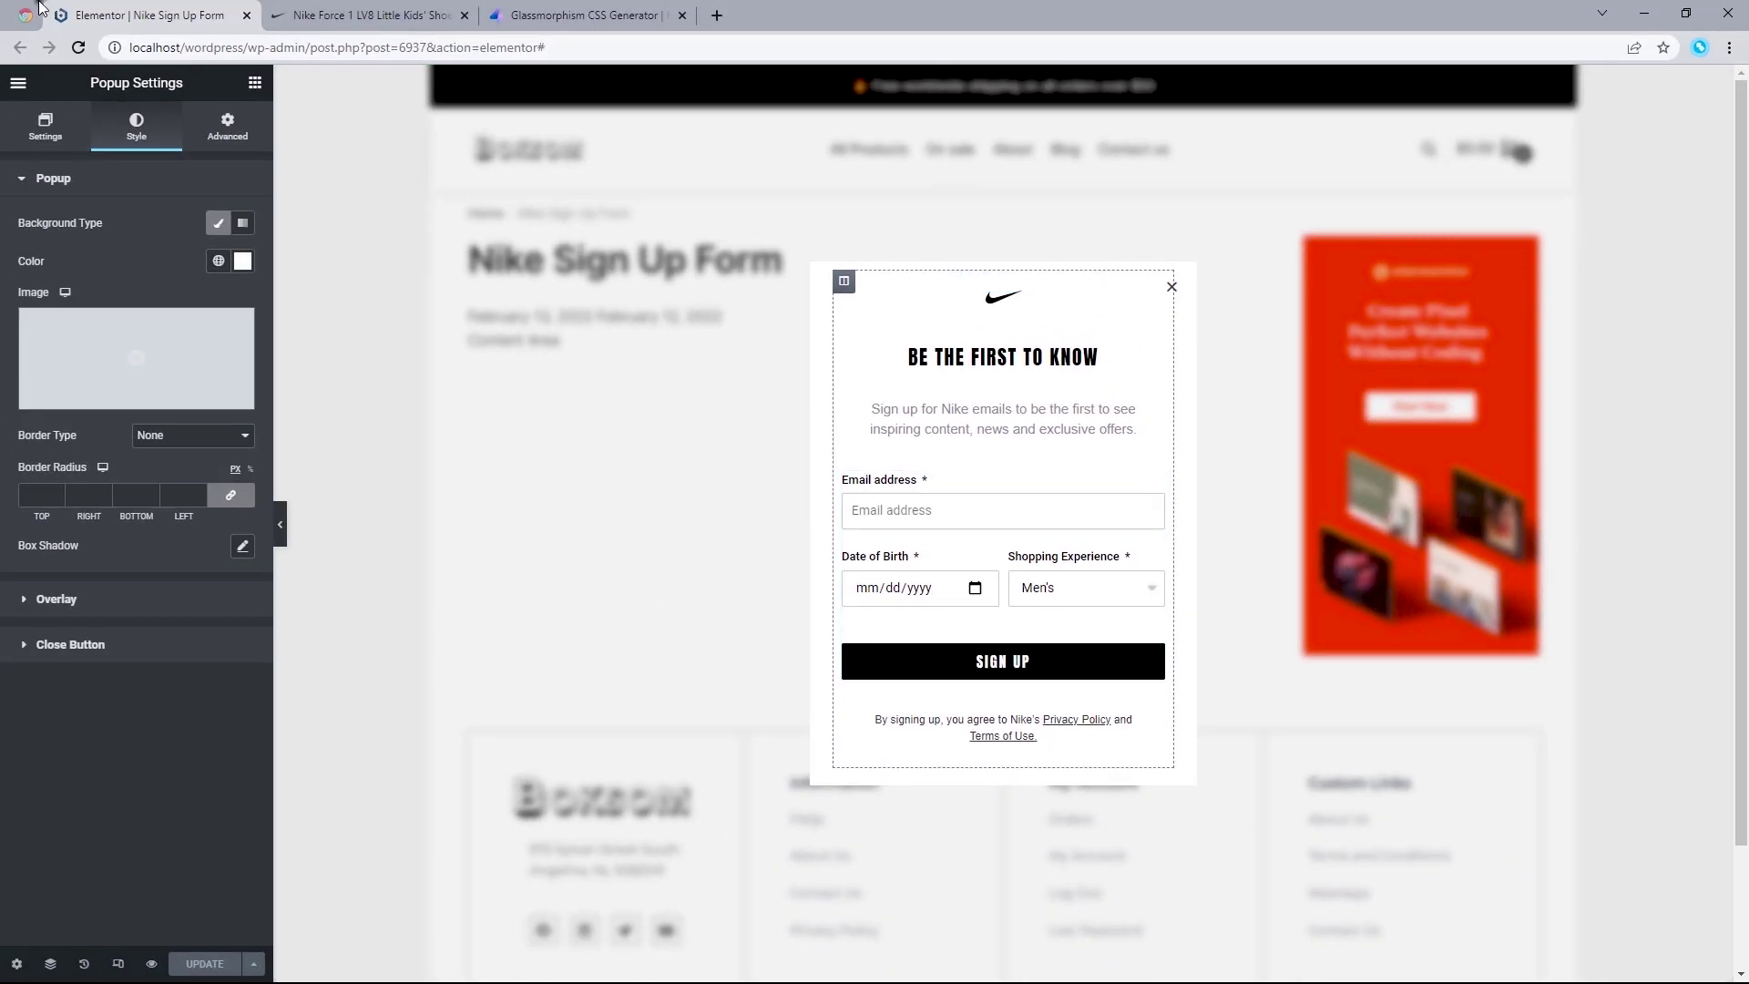
Step: Reload the localhost site and compare its blurred-background popup with Nike's original
click(21, 15)
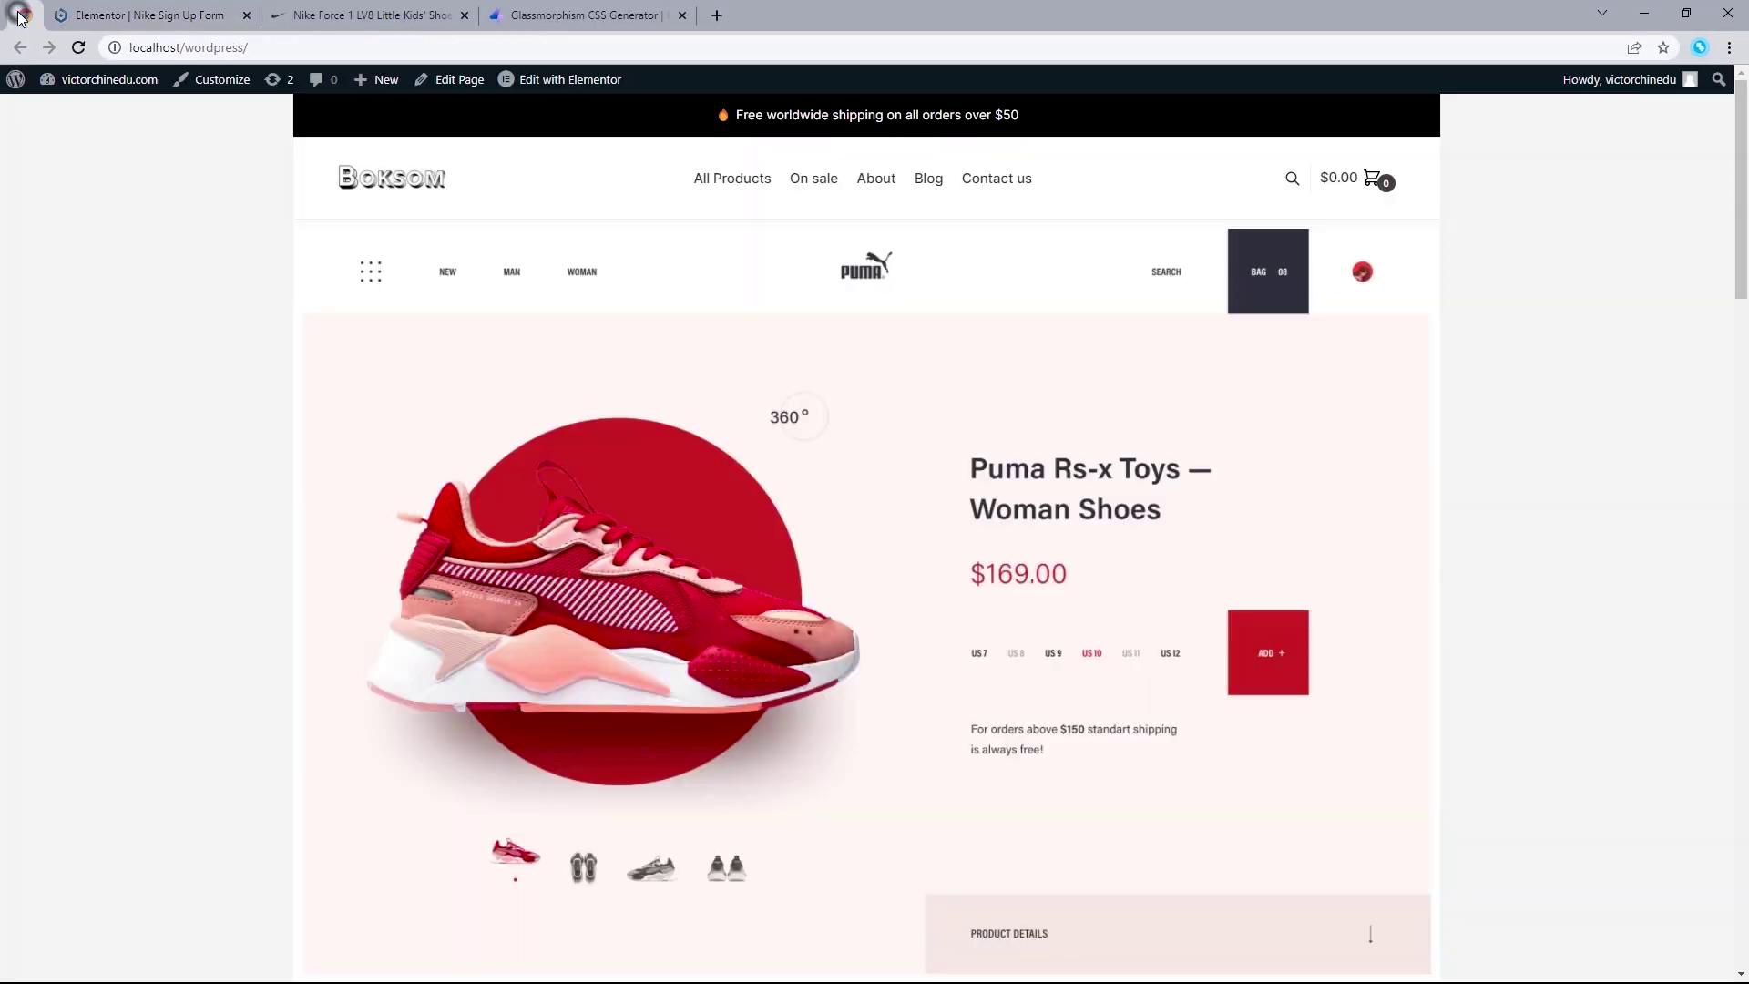
click(79, 47)
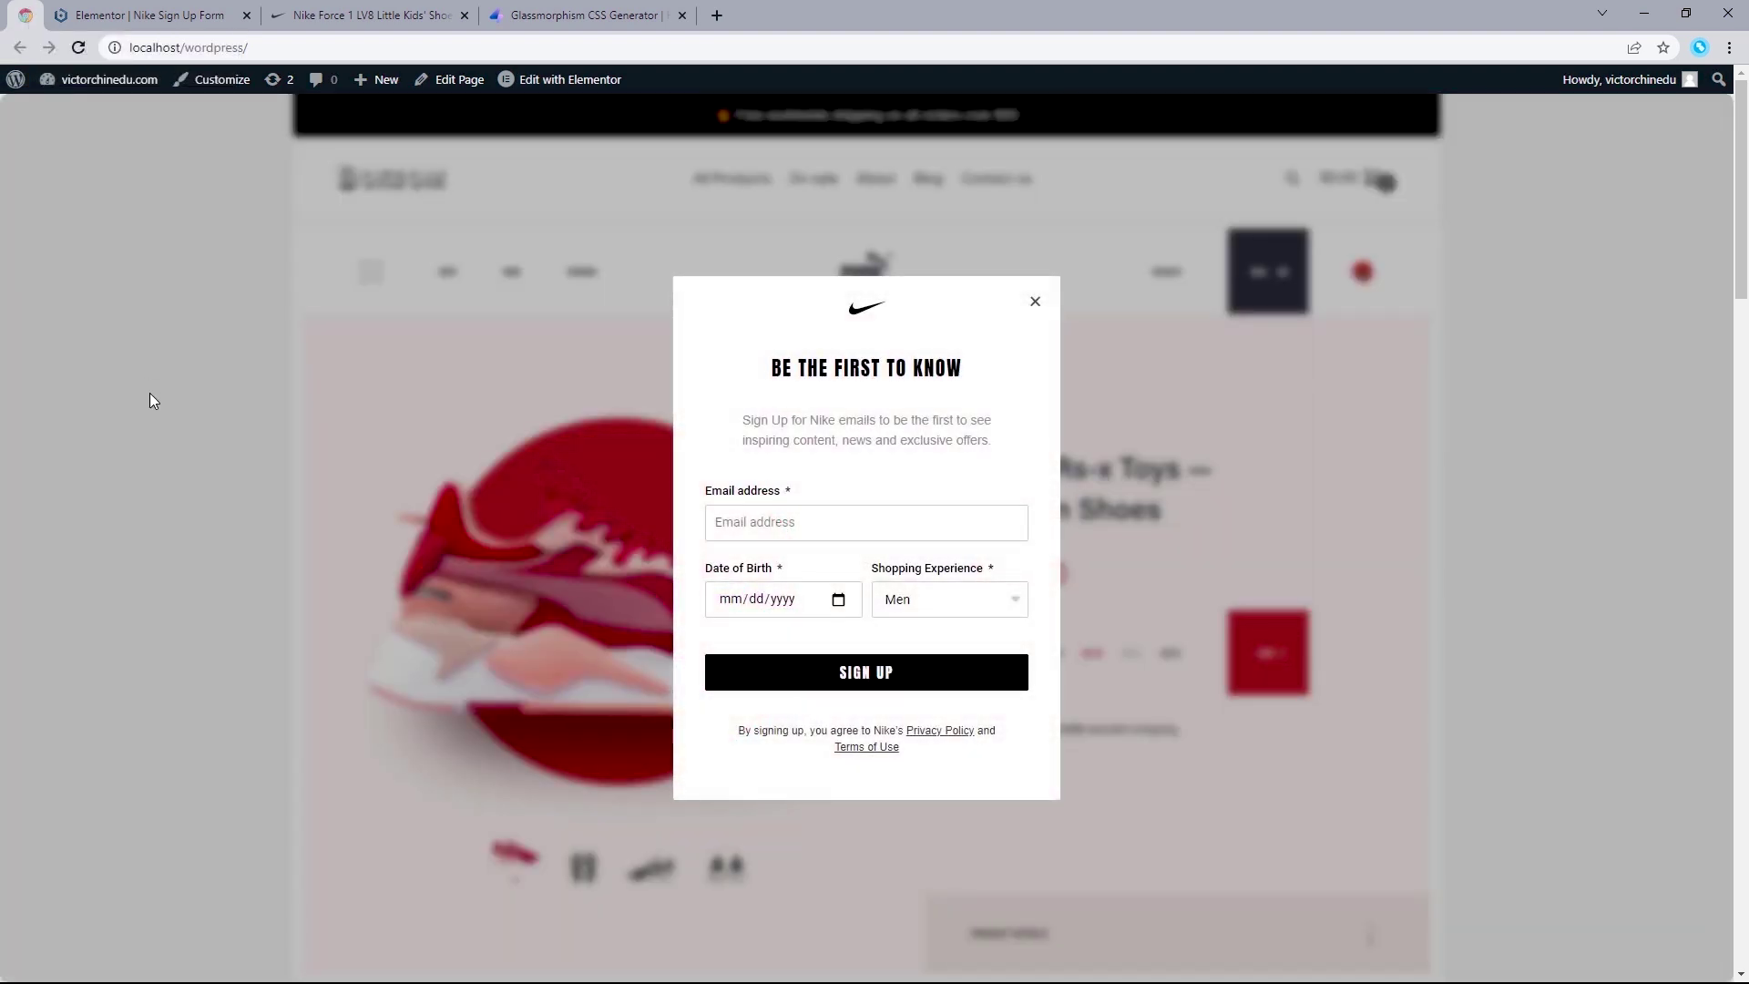
drag(364, 14, 55, 8)
click(25, 15)
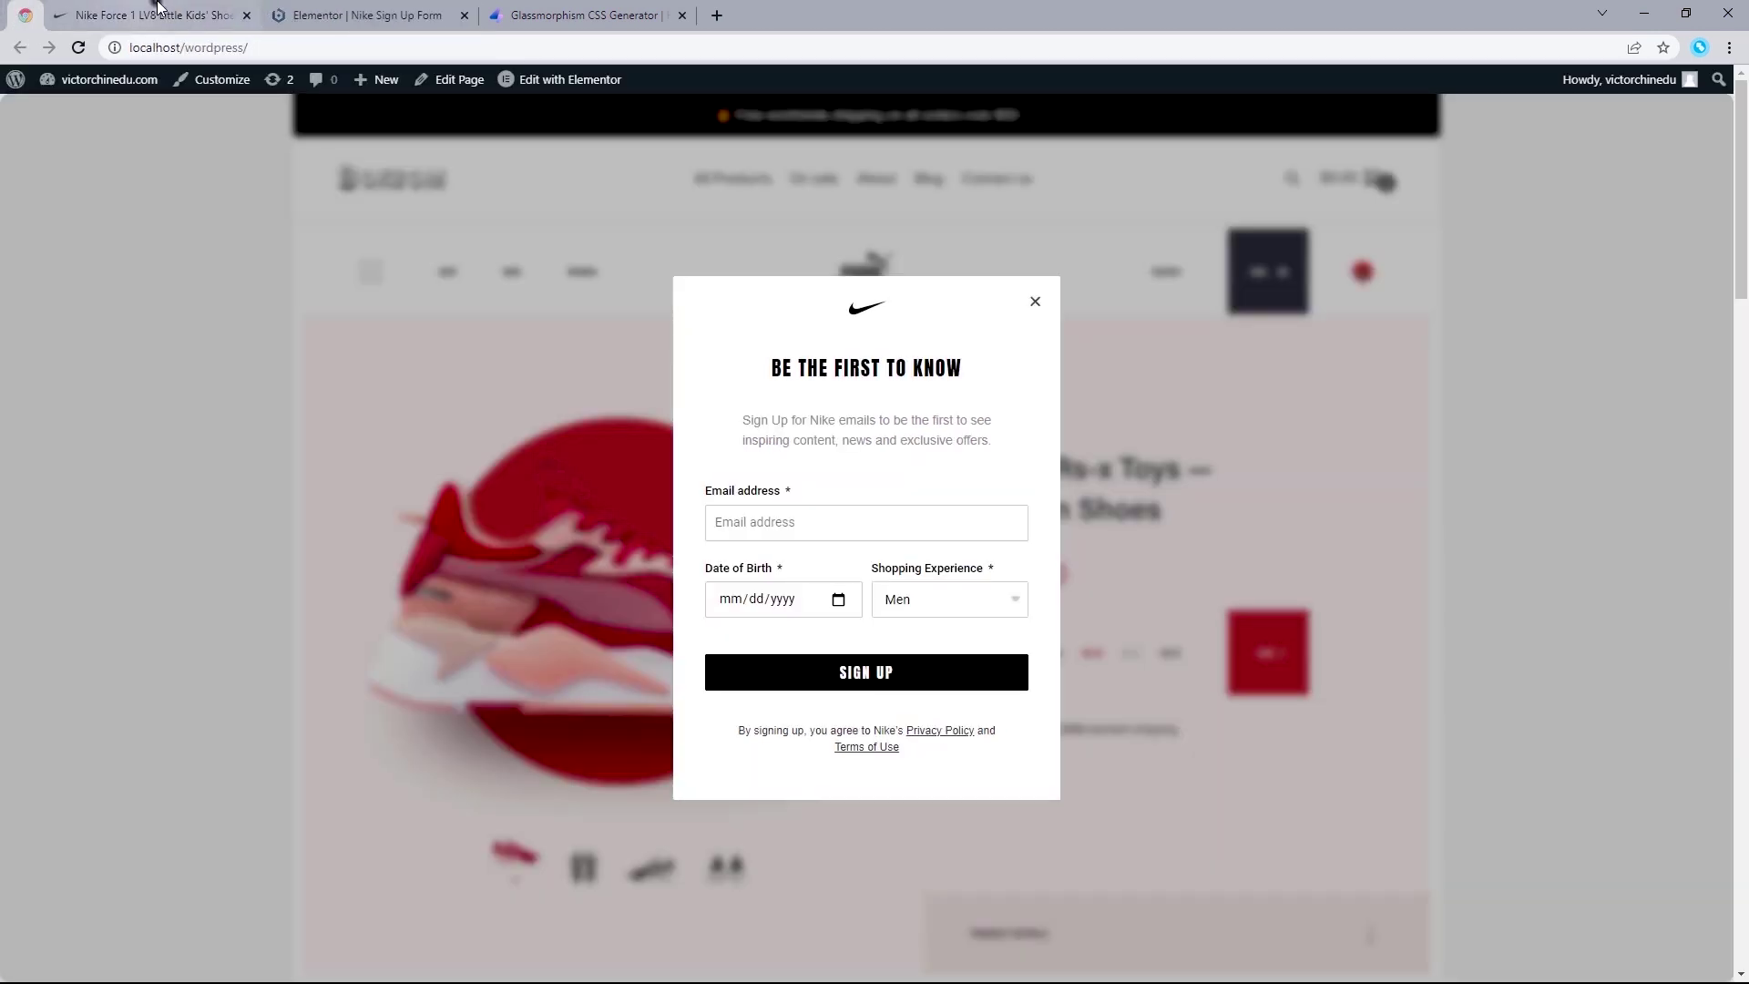
click(157, 9)
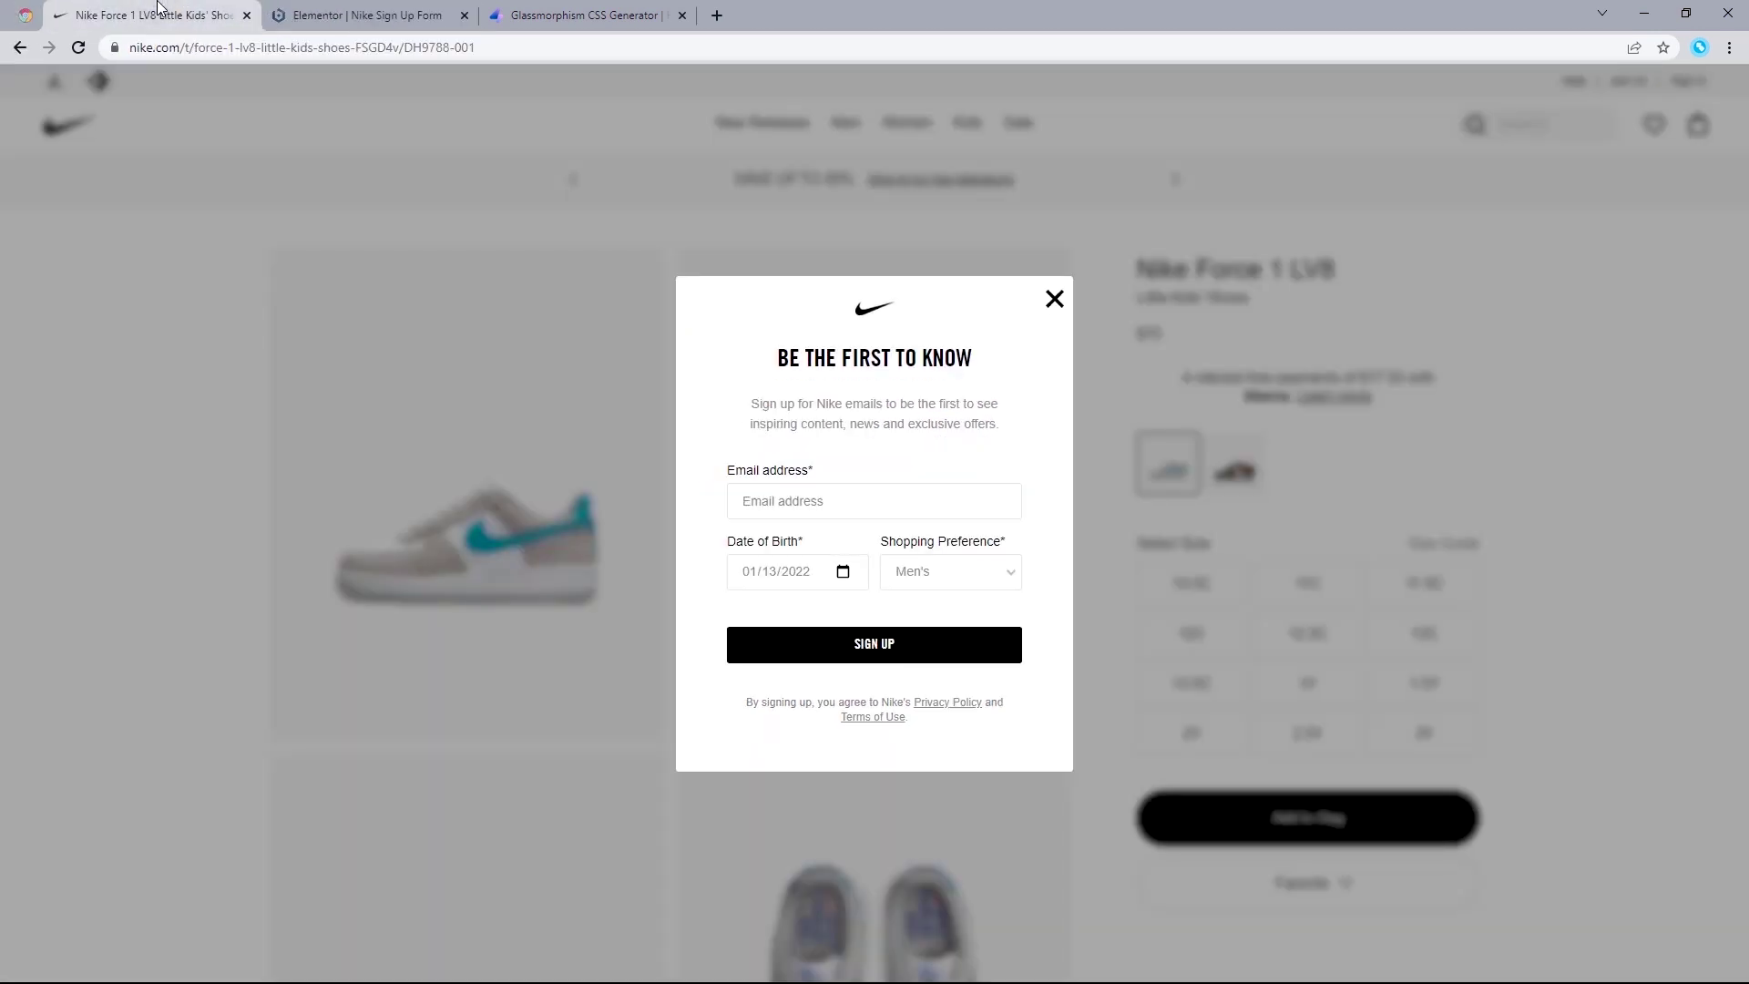
click(25, 15)
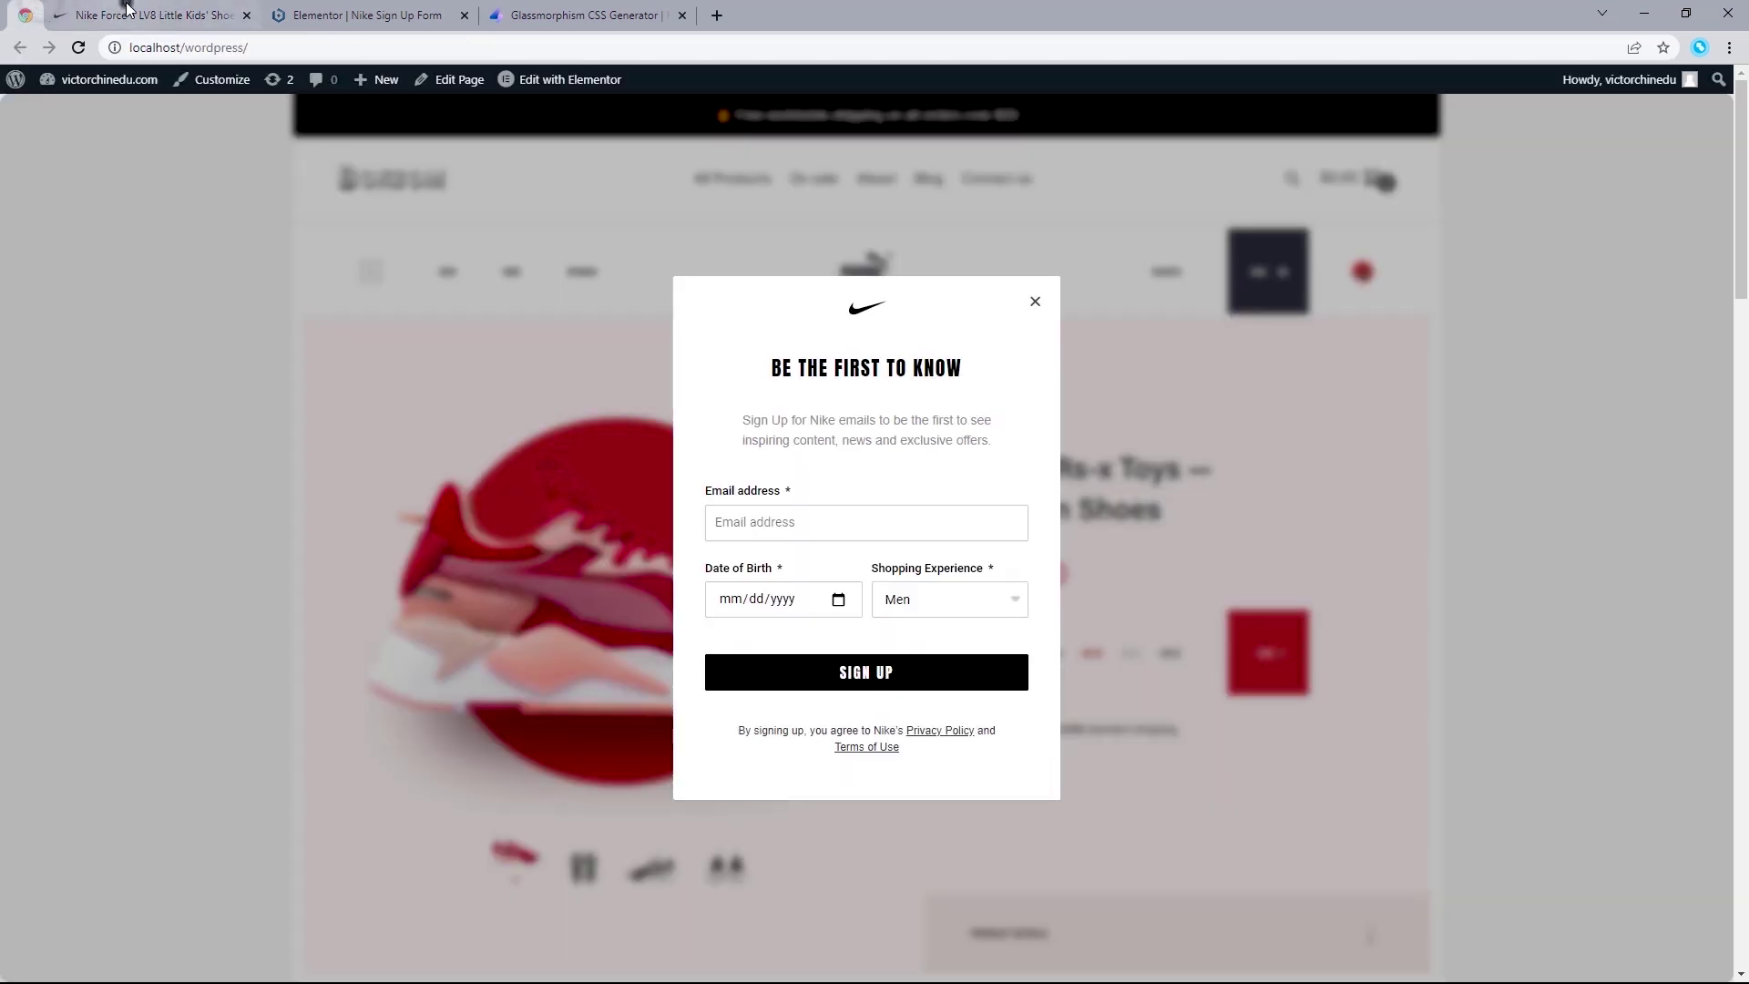